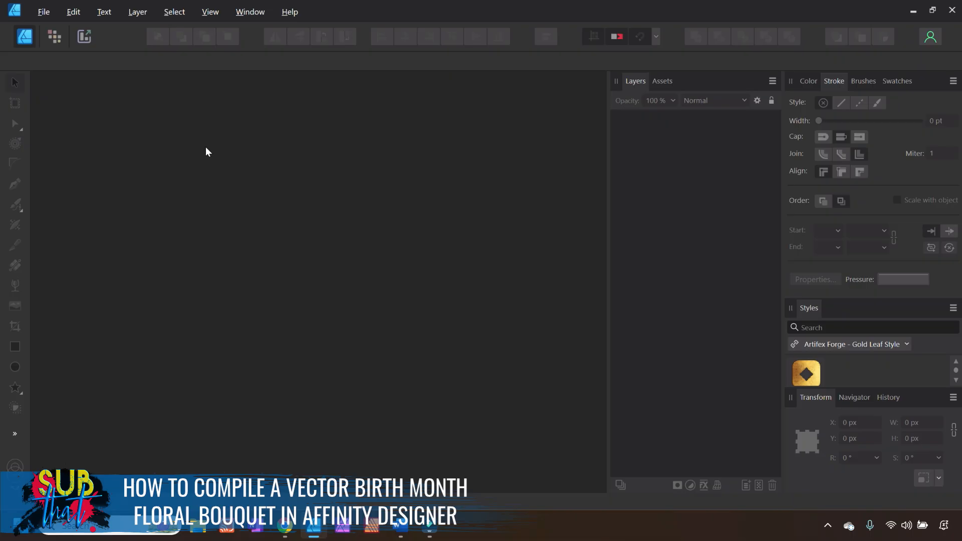
Start a new document with a 5 in by 5 in page and switch its units to millimeters.
{"action": "left_click", "coordinate": [45, 13]}
{"action": "left_click", "coordinate": [53, 40]}
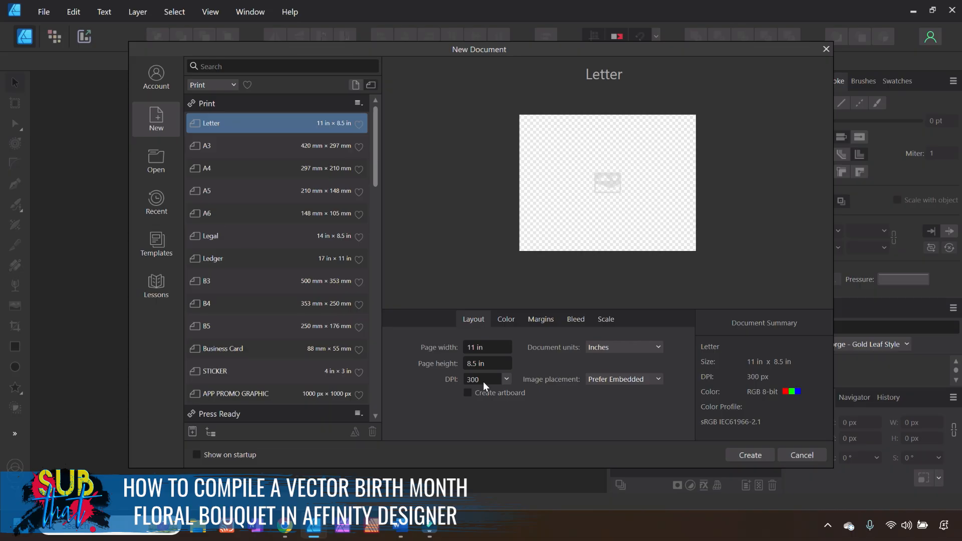
{"action": "left_click", "coordinate": [479, 350]}
{"action": "type", "text": "5"}
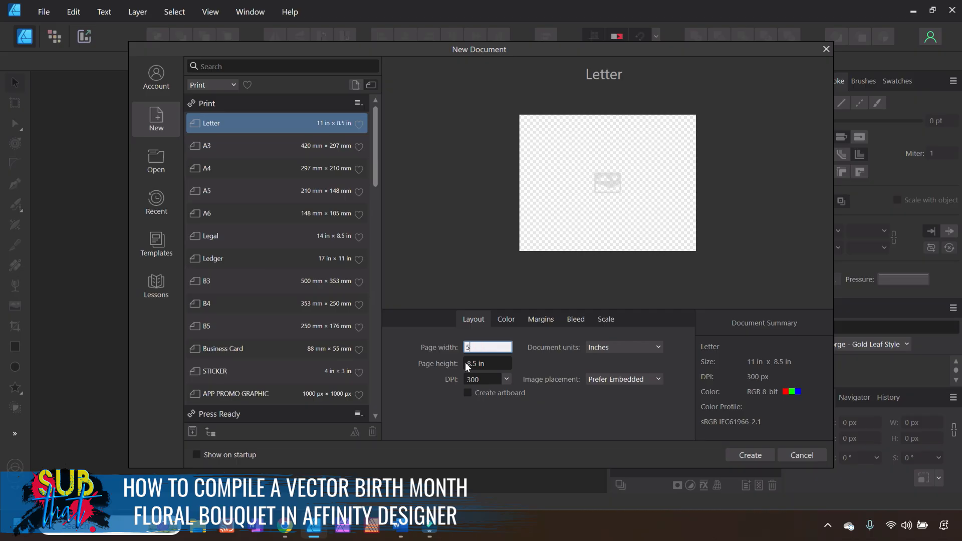
{"action": "key", "text": "Tab"}
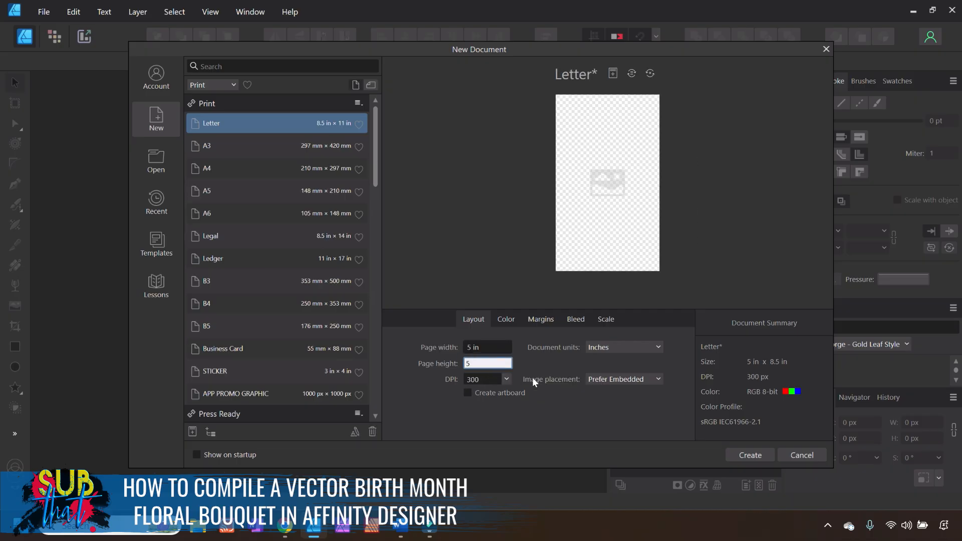
{"action": "key", "text": "Return"}
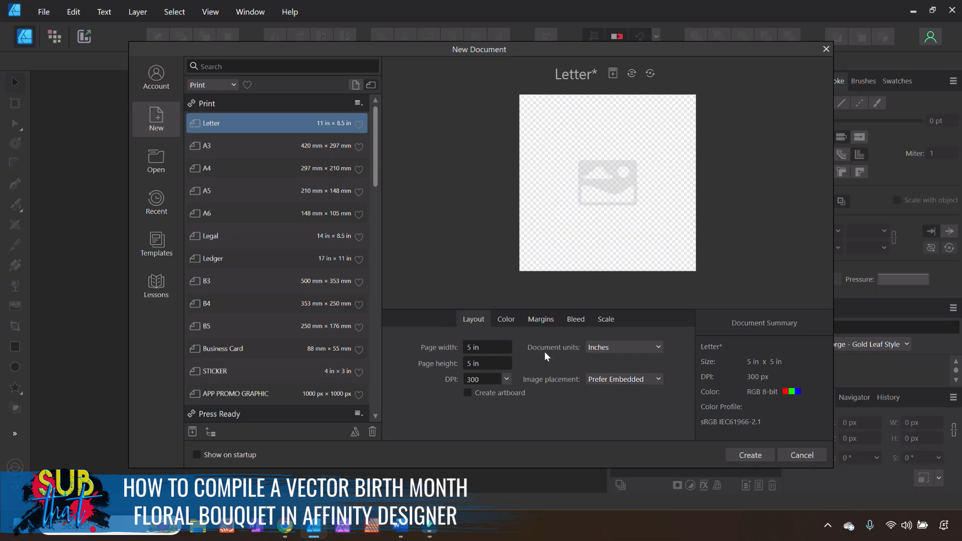
{"action": "left_click", "coordinate": [600, 346]}
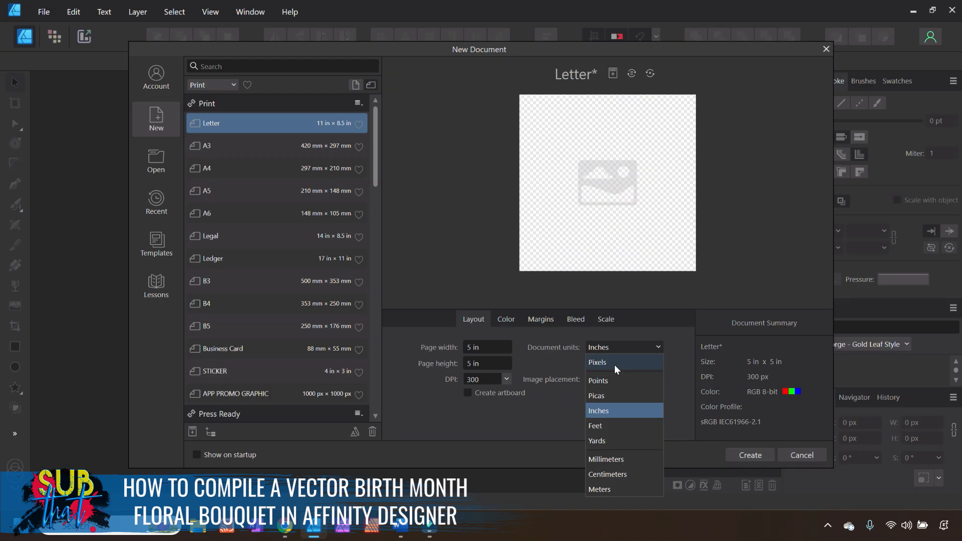
{"action": "left_click", "coordinate": [618, 464]}
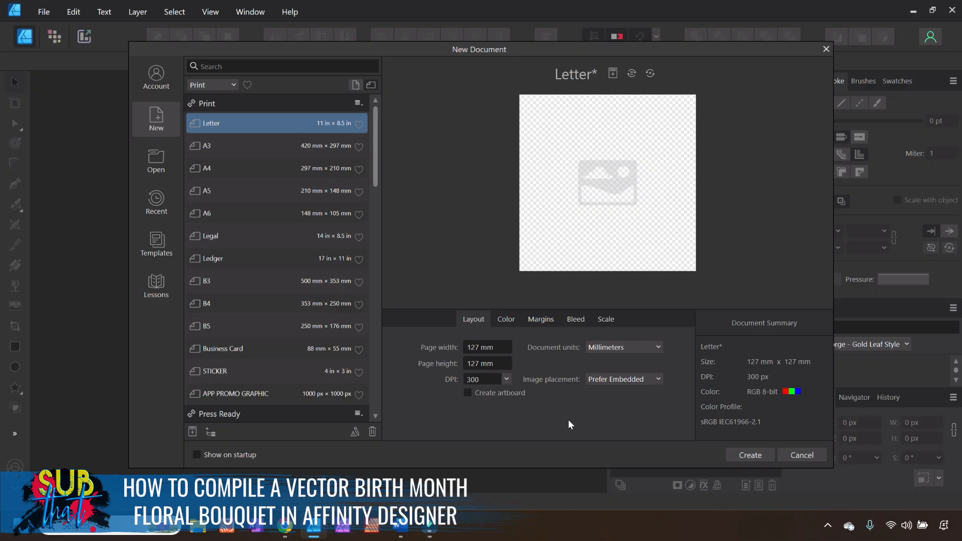
Review the new document's color, margin and bleed settings, and create the document.
{"action": "left_click", "coordinate": [506, 319]}
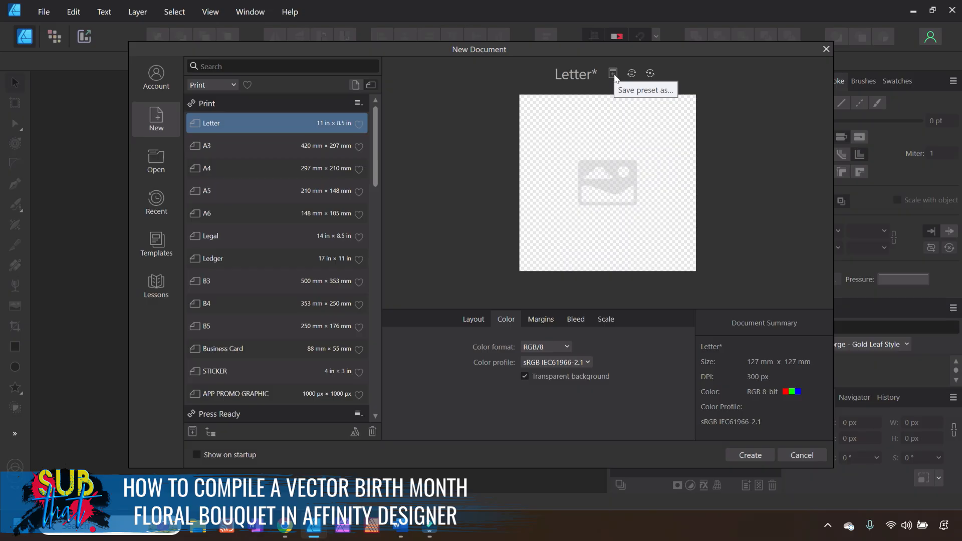
{"action": "left_click", "coordinate": [548, 324]}
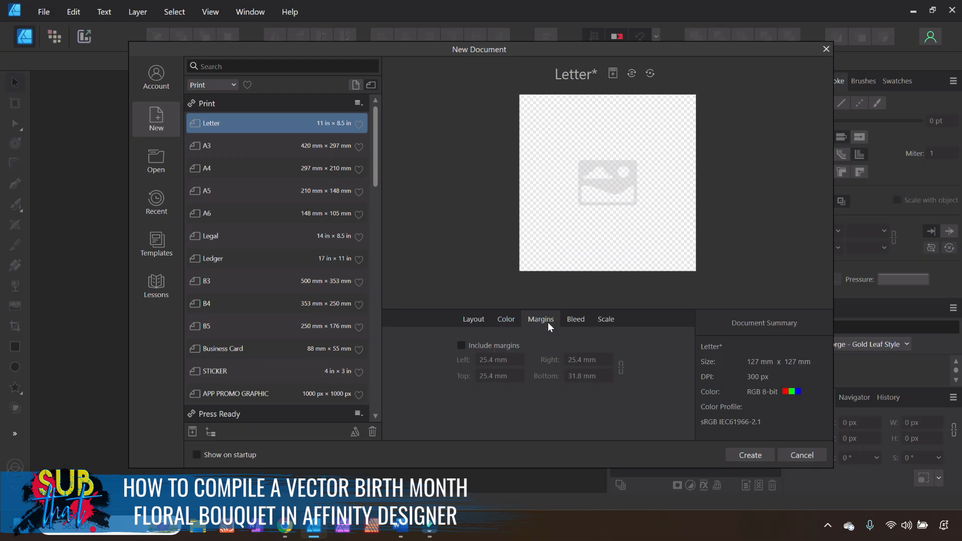
{"action": "left_click", "coordinate": [500, 324]}
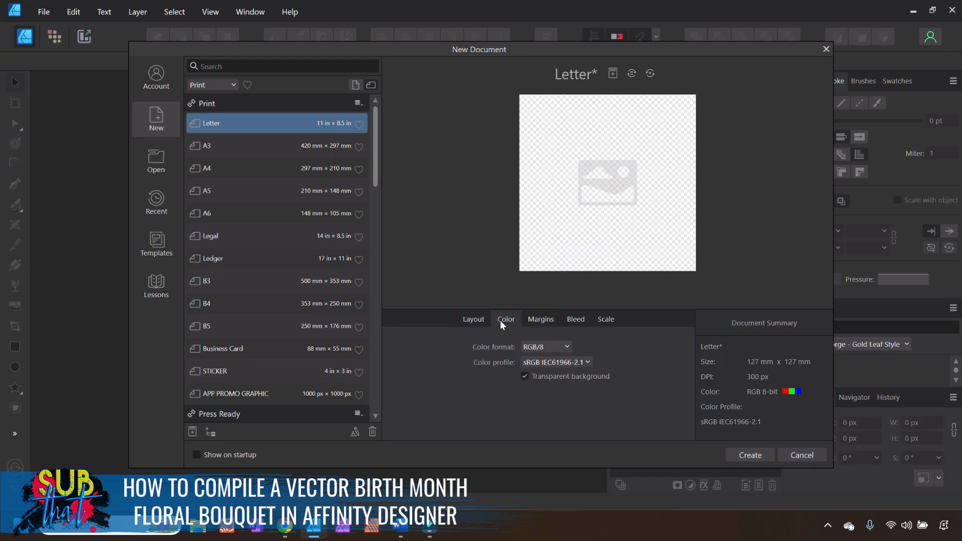
{"action": "left_click", "coordinate": [544, 323]}
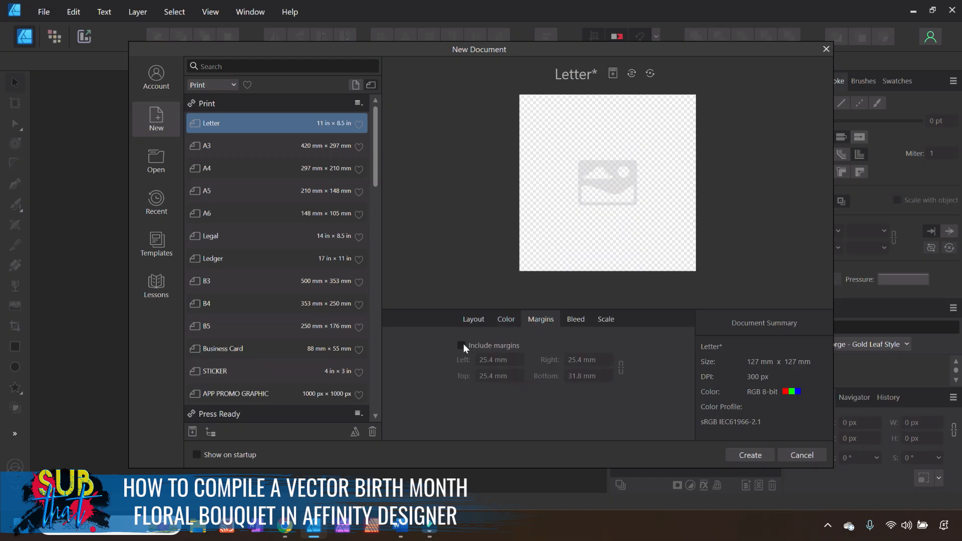
{"action": "left_click", "coordinate": [573, 321]}
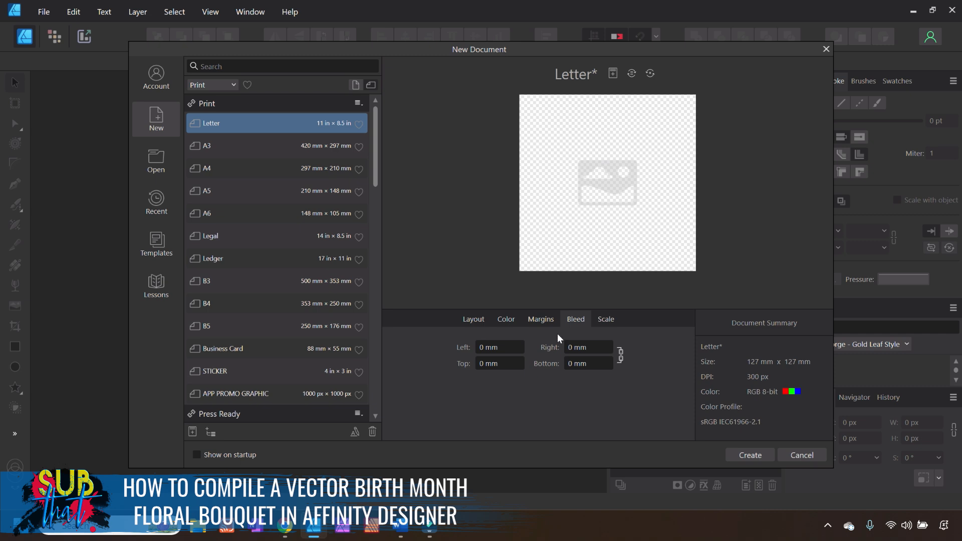
{"action": "left_click", "coordinate": [541, 321]}
{"action": "left_click", "coordinate": [506, 321]}
{"action": "left_click", "coordinate": [474, 320]}
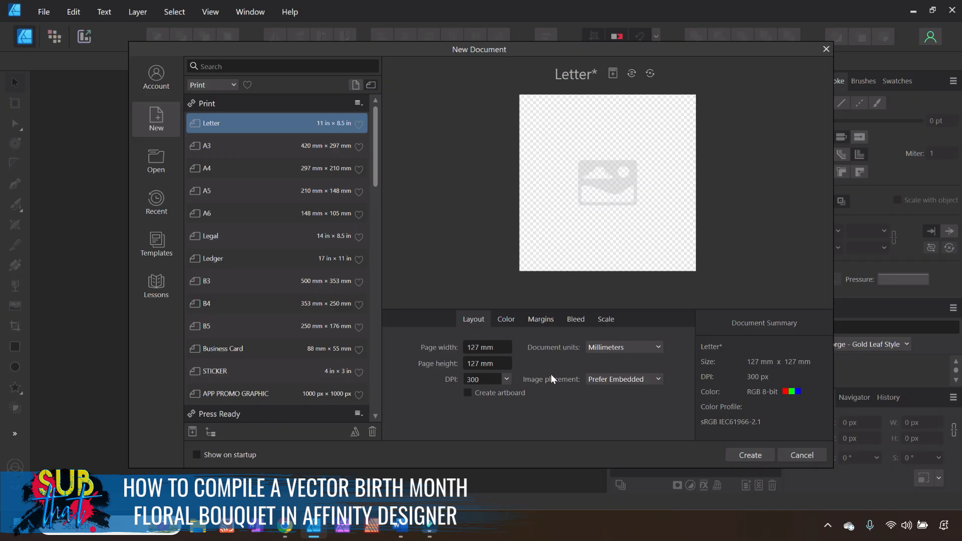
{"action": "left_click", "coordinate": [762, 458]}
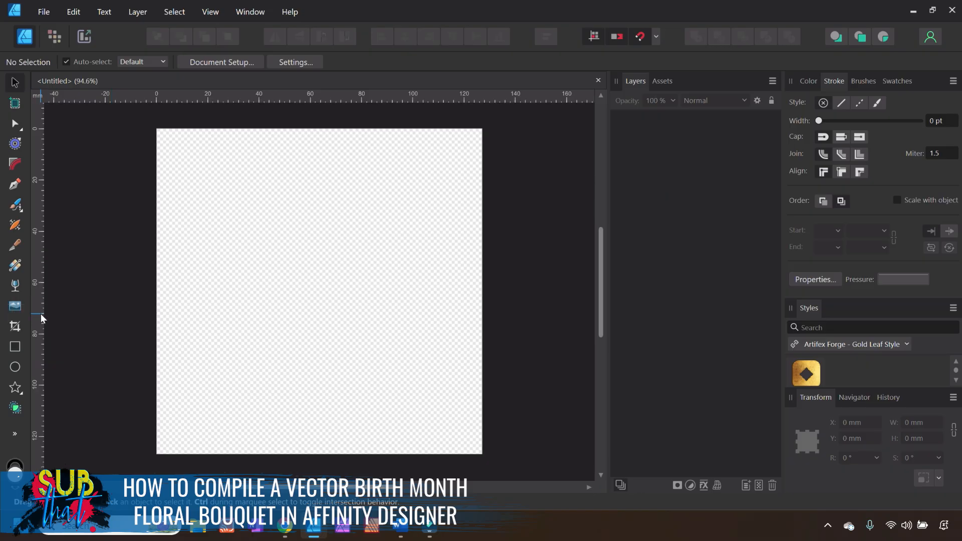
Start placing files and browse to the Birth flower PNG folder inside ArtLineBirthFlowersSVGbundle in Downloads.
{"action": "left_click", "coordinate": [44, 12]}
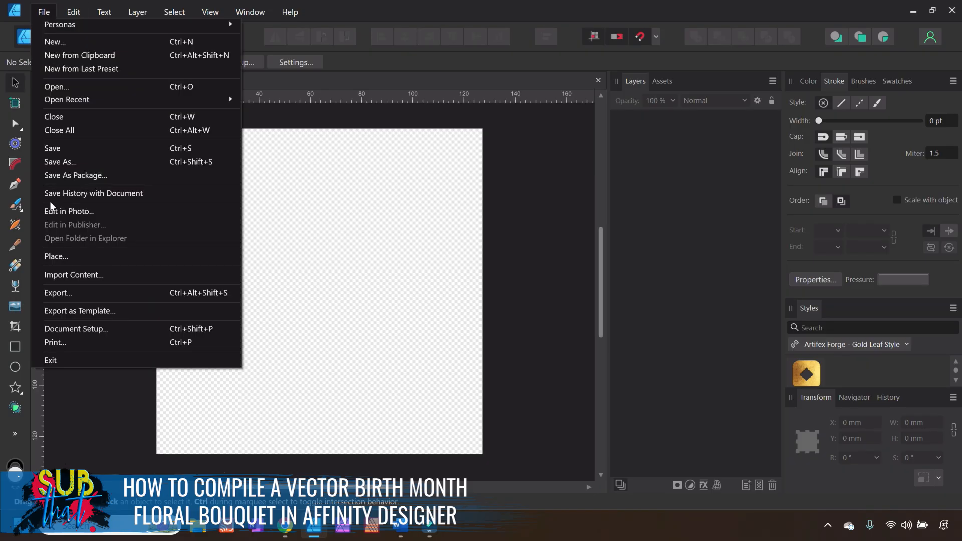
{"action": "left_click", "coordinate": [56, 257]}
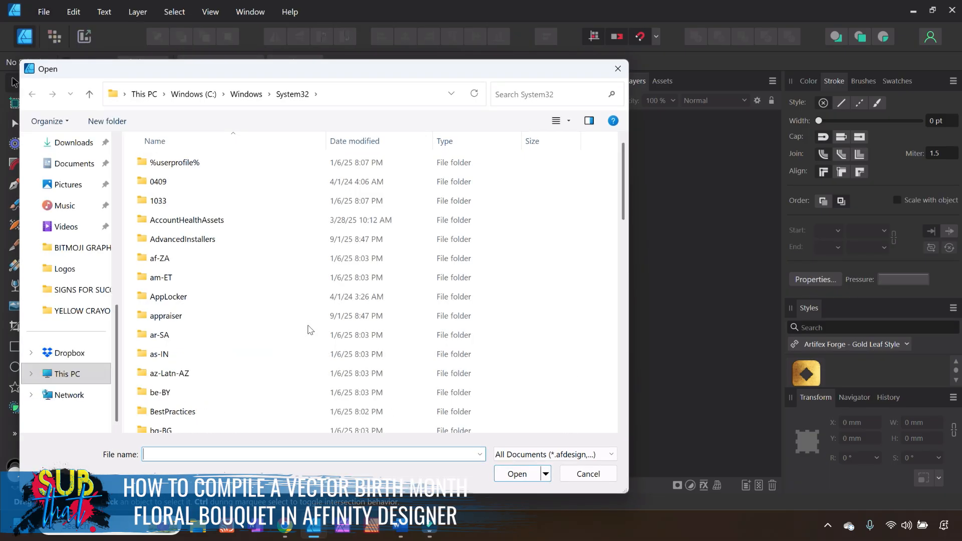
{"action": "scroll", "coordinate": [92, 327], "scroll_direction": "up", "scroll_amount": 1}
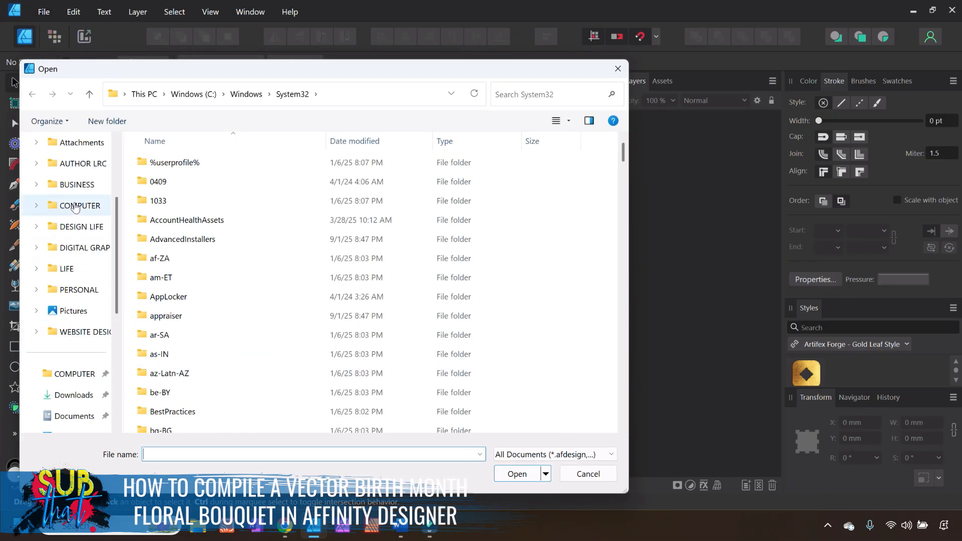
{"action": "left_click", "coordinate": [79, 398]}
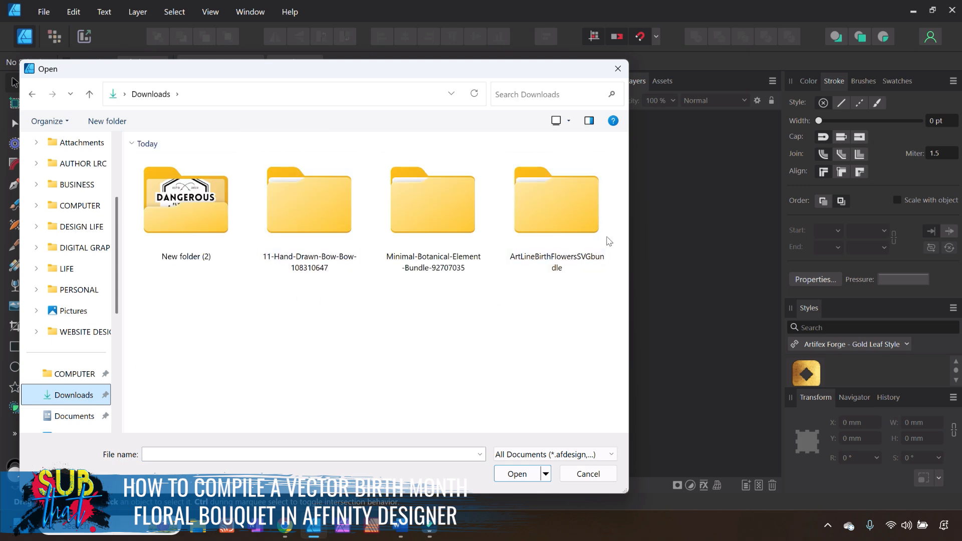
{"action": "double_click", "coordinate": [561, 236]}
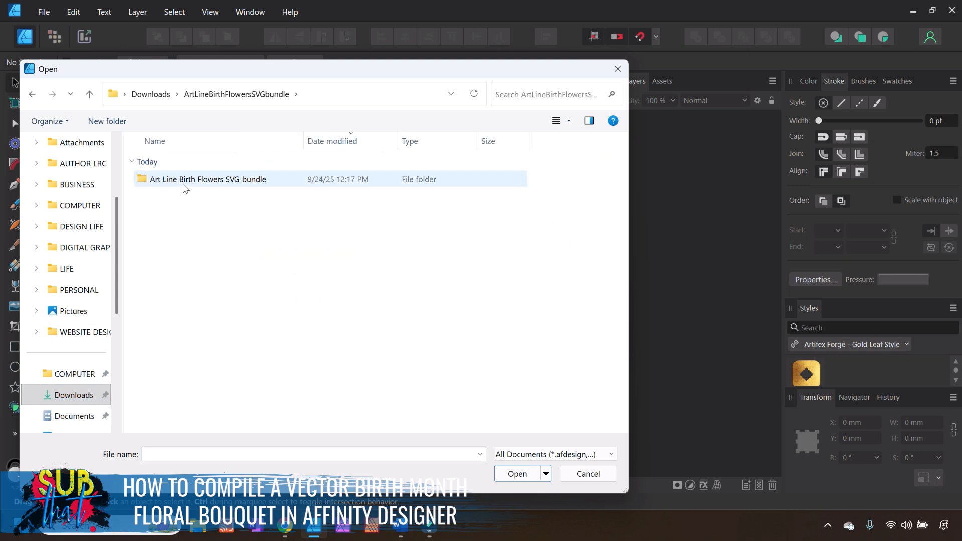
{"action": "double_click", "coordinate": [241, 185]}
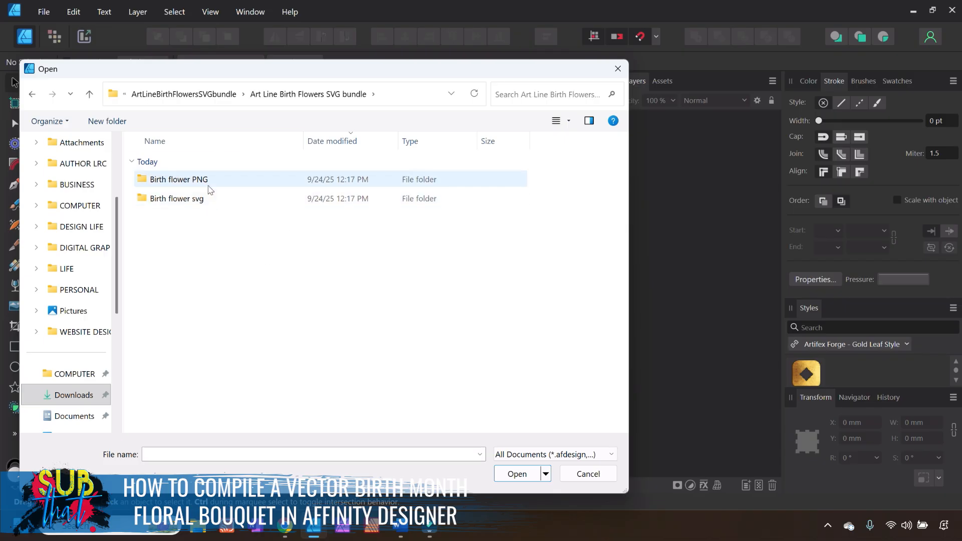
{"action": "double_click", "coordinate": [210, 188]}
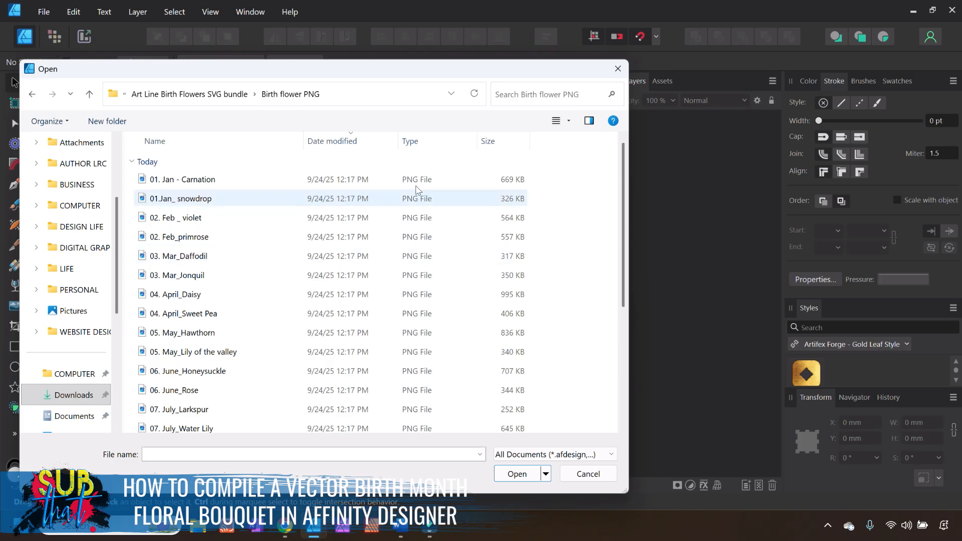
Show the PNG files as extra large icons and examine the birth flower drawings for each month.
{"action": "left_click", "coordinate": [568, 120]}
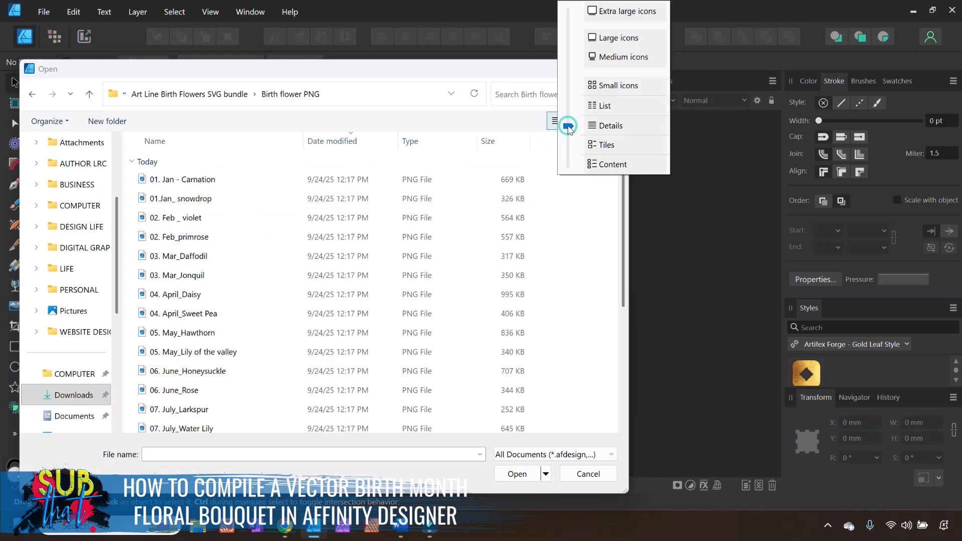
{"action": "left_click", "coordinate": [630, 19]}
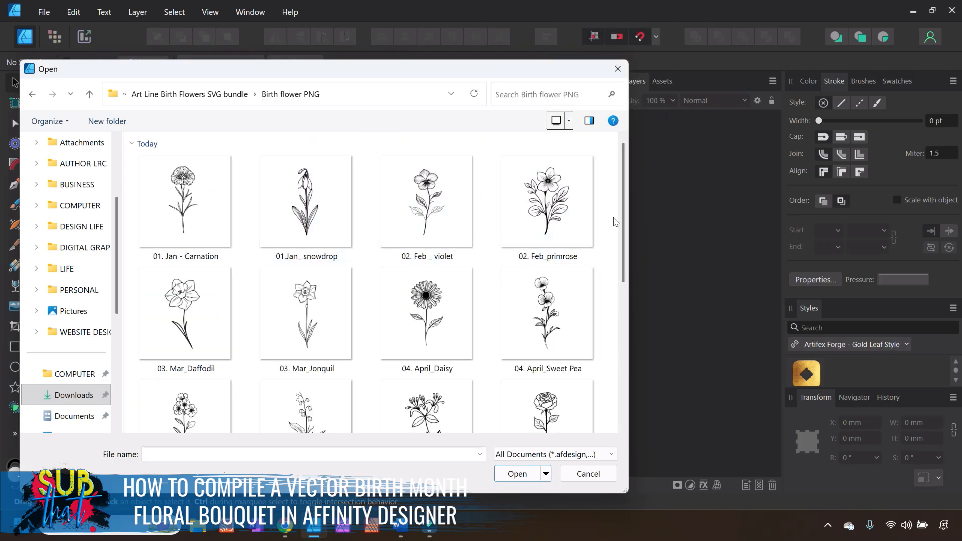
{"action": "left_click_drag", "start_coordinate": [622, 216], "coordinate": [628, 240]}
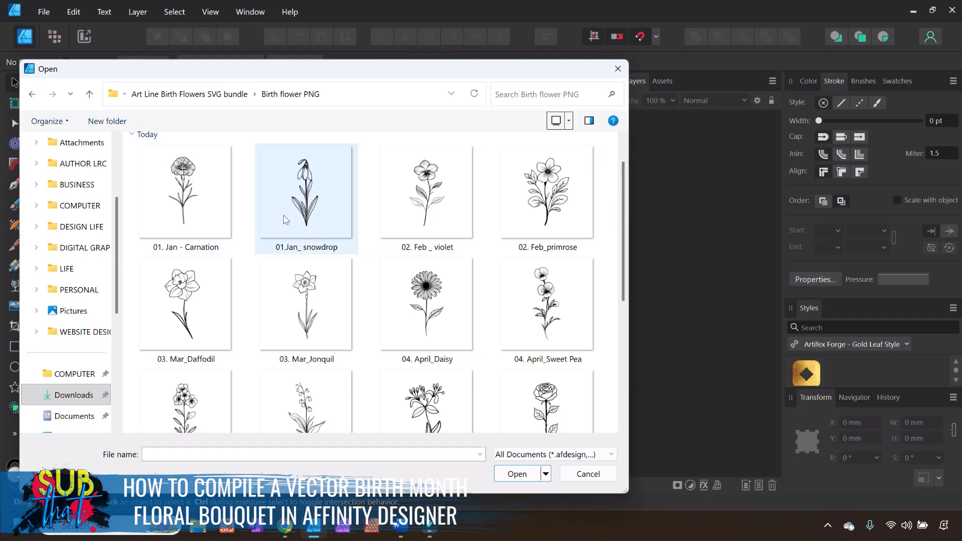
{"action": "left_click_drag", "start_coordinate": [623, 260], "coordinate": [619, 285]}
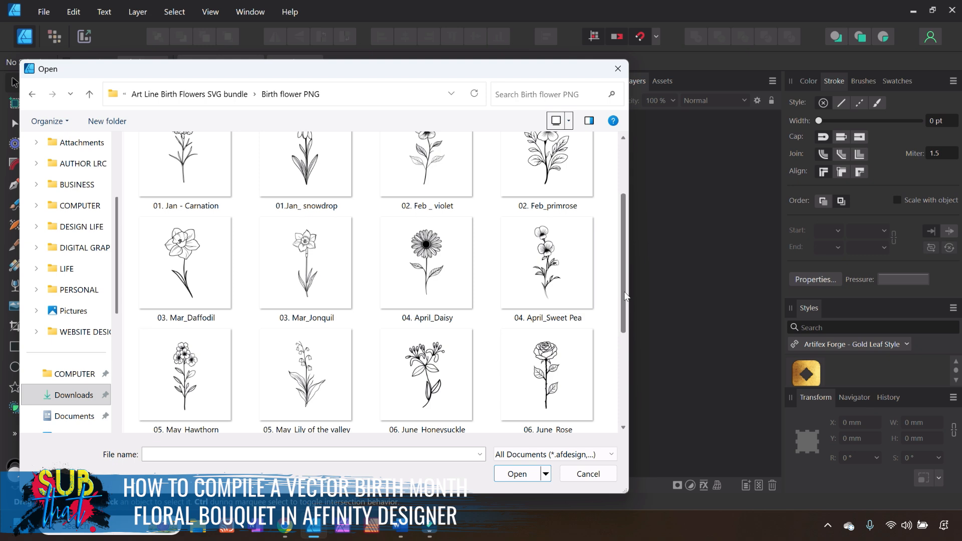
{"action": "left_click_drag", "start_coordinate": [626, 296], "coordinate": [618, 332]}
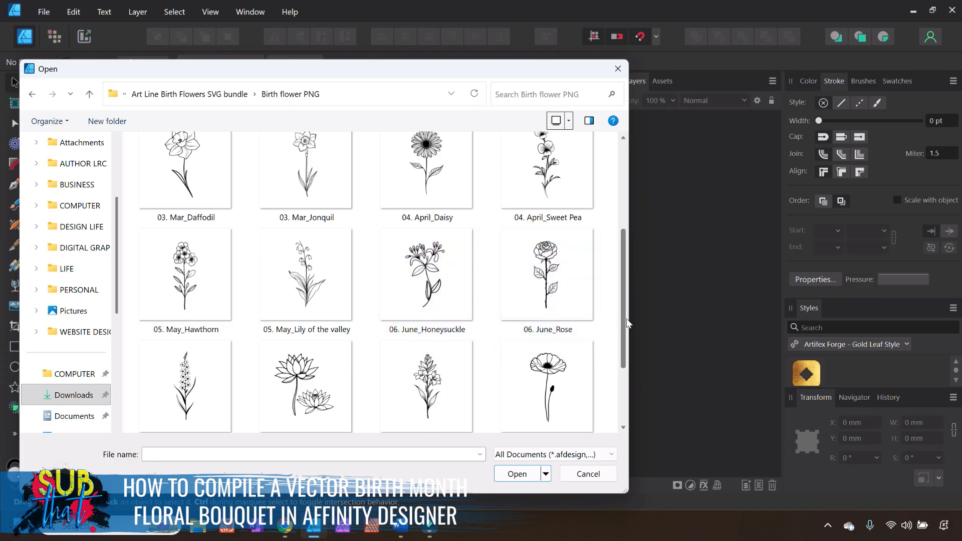
{"action": "left_click_drag", "start_coordinate": [625, 323], "coordinate": [623, 369]}
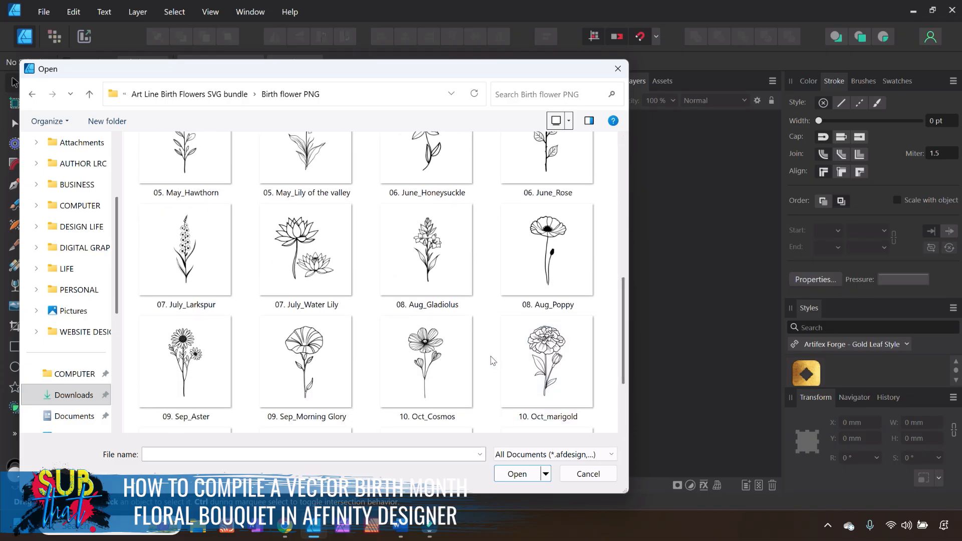
{"action": "scroll", "coordinate": [494, 361], "scroll_direction": "down", "scroll_amount": 2}
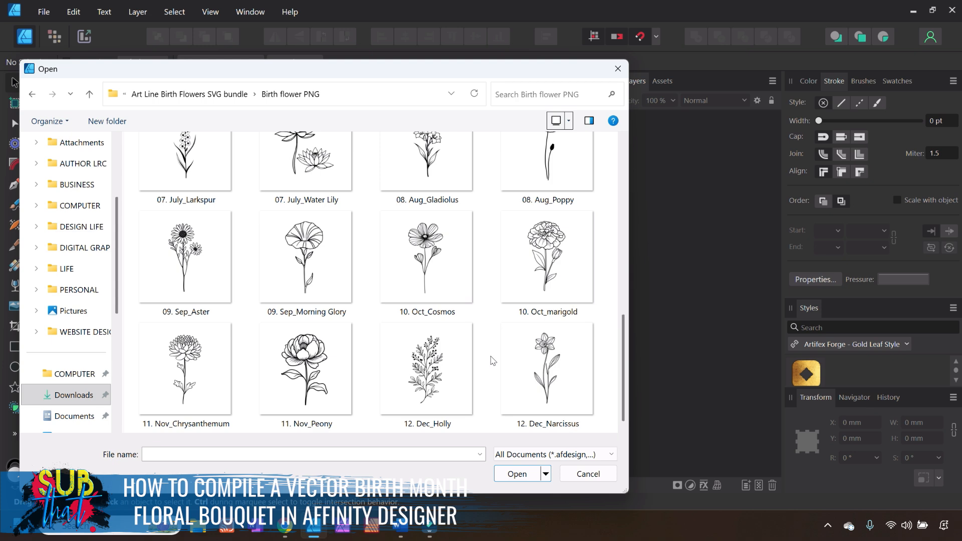
{"action": "scroll", "coordinate": [426, 271], "scroll_direction": "up", "scroll_amount": 3}
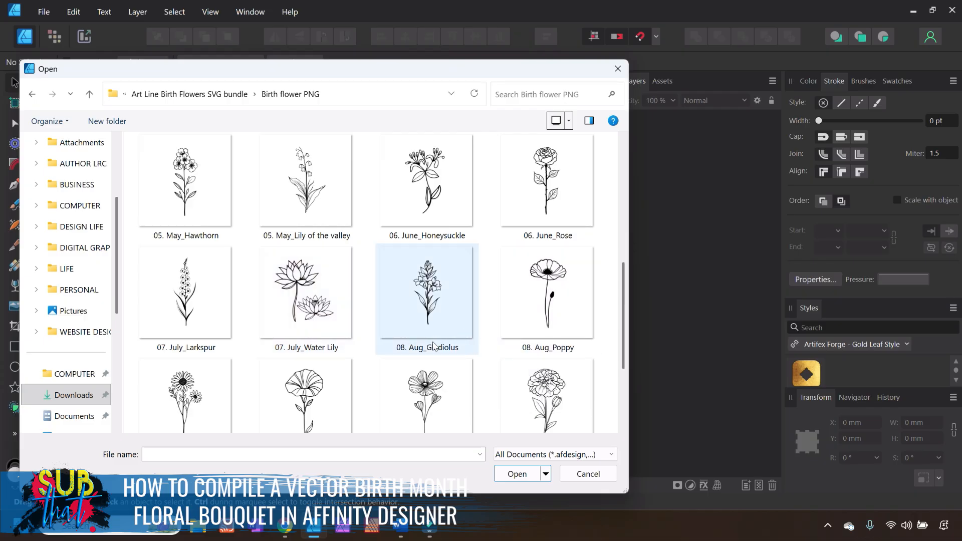
{"action": "scroll", "coordinate": [434, 346], "scroll_direction": "down", "scroll_amount": 1}
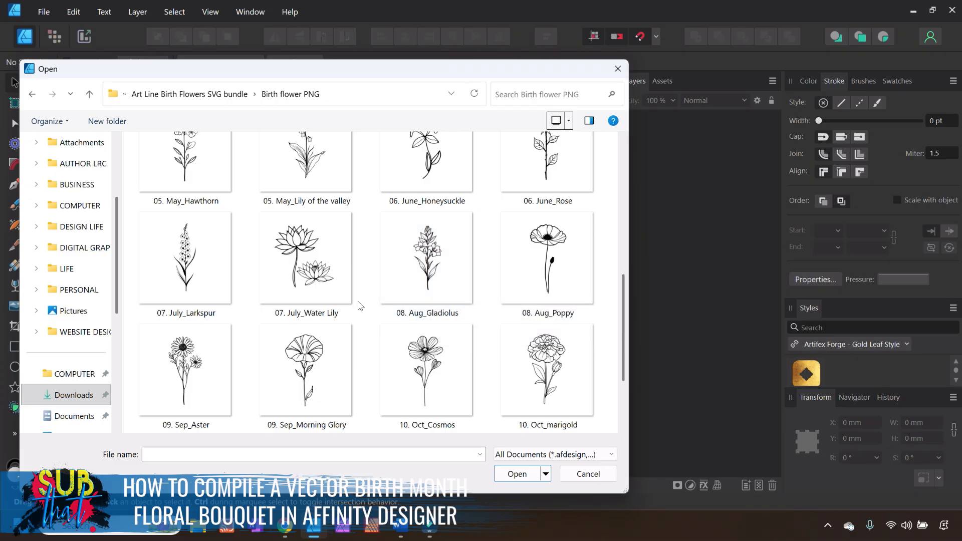
Load 07.-July_Larkspur, 07.-July_Water-Lily and 08.-Aug_Gladiolus from the Birth flower svg folder for placing.
{"action": "left_click", "coordinate": [89, 94]}
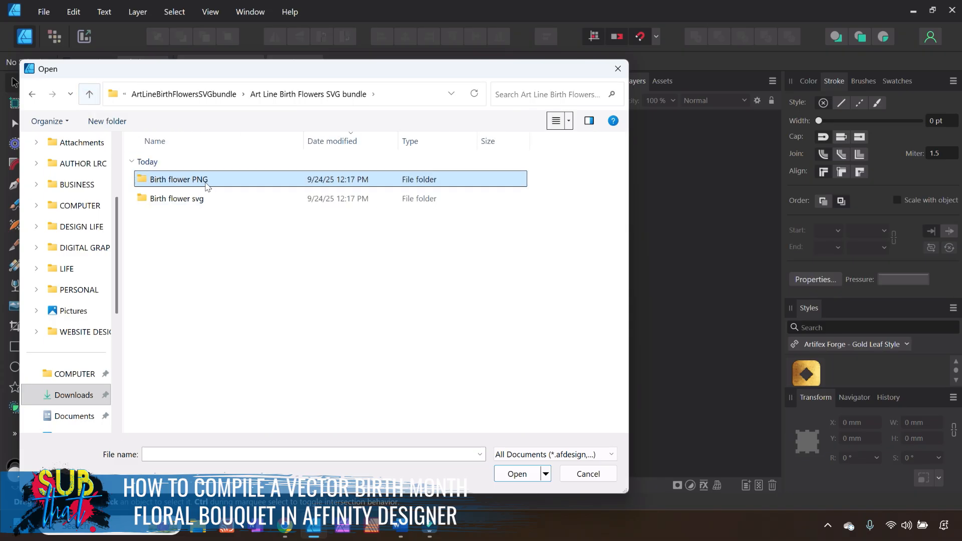
{"action": "double_click", "coordinate": [195, 199]}
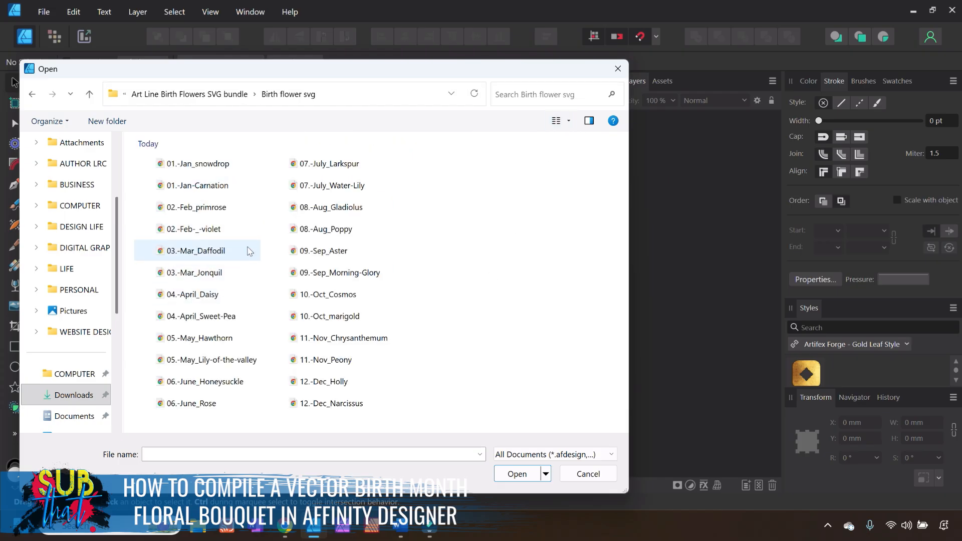
{"action": "left_click", "coordinate": [339, 165]}
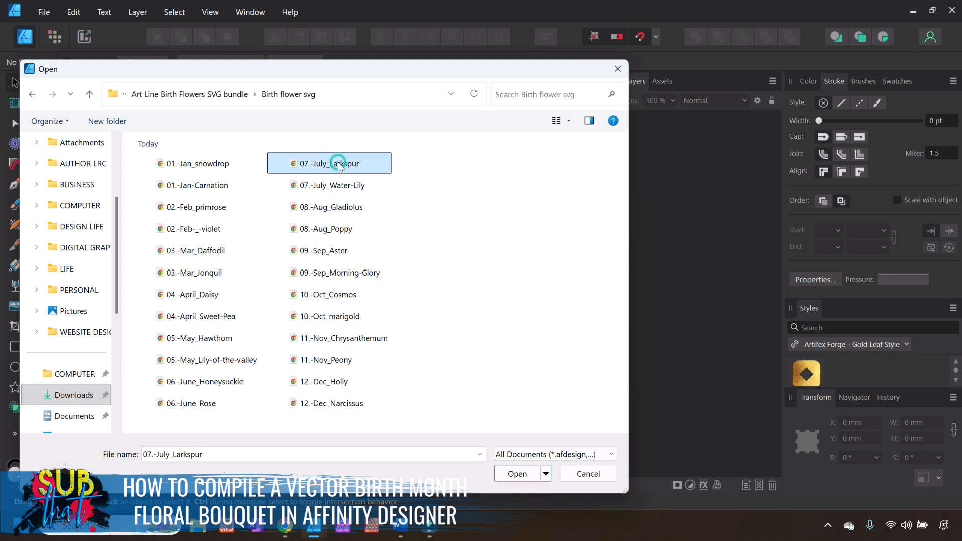
{"action": "left_click", "coordinate": [356, 186], "text": "ctrl"}
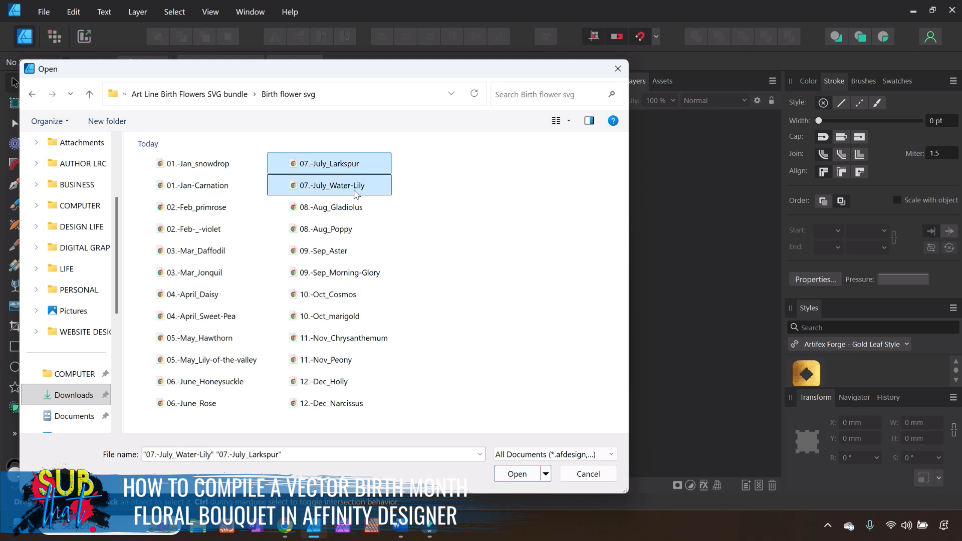
{"action": "left_click", "coordinate": [339, 212], "text": "ctrl"}
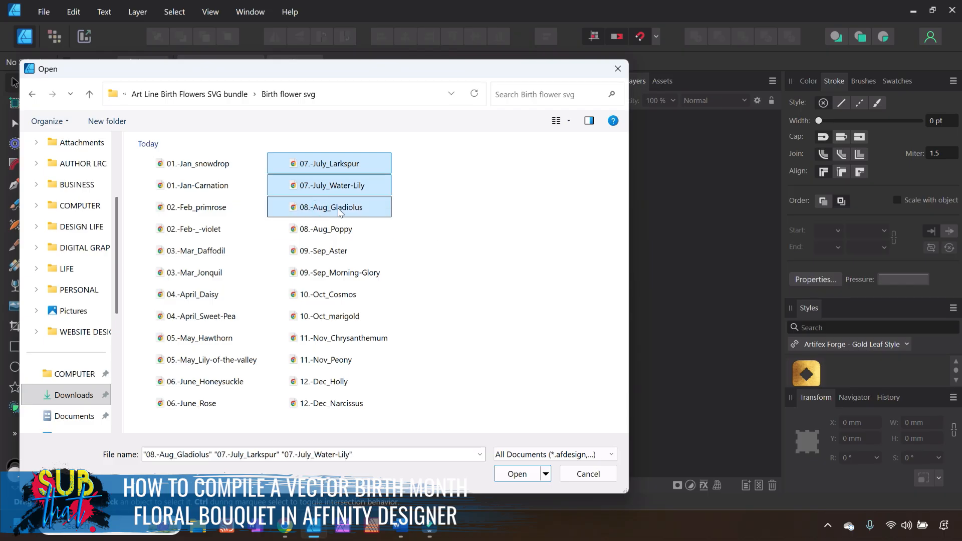
{"action": "left_click", "coordinate": [517, 474]}
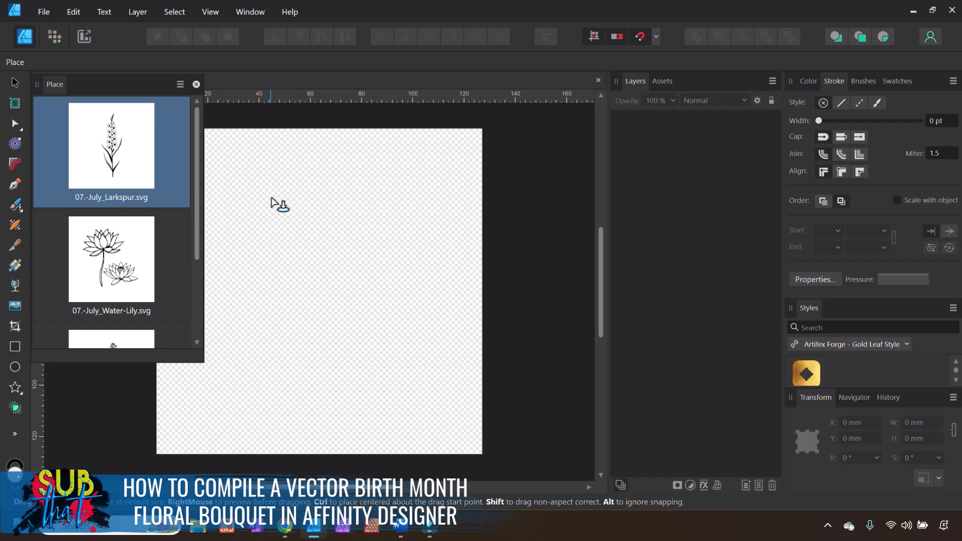
Place the larkspur, water lily and gladiolus SVG files onto the page at their default size.
{"action": "scroll", "coordinate": [117, 217], "scroll_direction": "down", "scroll_amount": 2}
{"action": "scroll", "coordinate": [117, 217], "scroll_direction": "up", "scroll_amount": 2}
{"action": "scroll", "coordinate": [148, 195], "scroll_direction": "down", "scroll_amount": 2}
{"action": "scroll", "coordinate": [147, 193], "scroll_direction": "up", "scroll_amount": 2}
{"action": "left_click", "coordinate": [147, 193]}
{"action": "scroll", "coordinate": [166, 246], "scroll_direction": "down", "scroll_amount": 2}
{"action": "scroll", "coordinate": [164, 244], "scroll_direction": "up", "scroll_amount": 2}
{"action": "left_click", "coordinate": [292, 200]}
{"action": "left_click", "coordinate": [293, 200]}
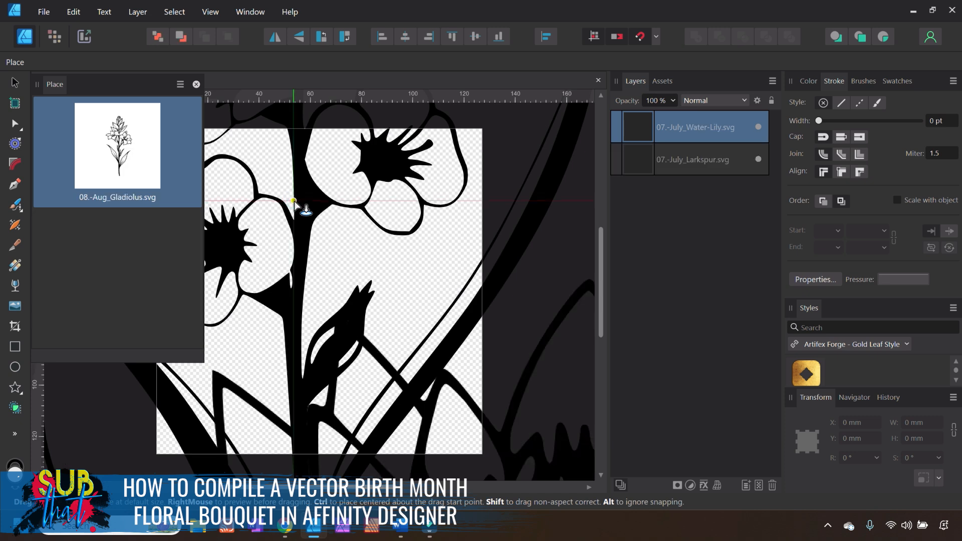
{"action": "left_click", "coordinate": [294, 201]}
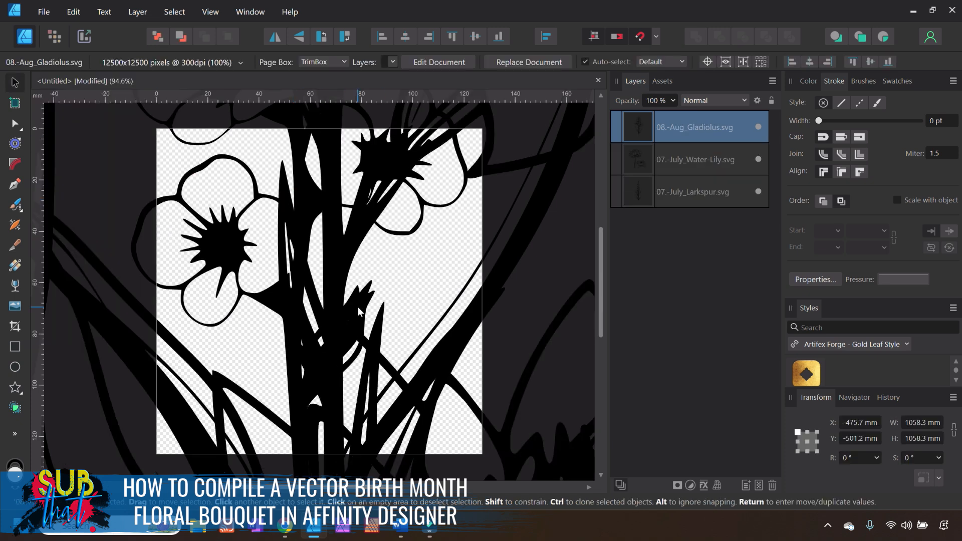
Scale all three placed flower layers together to a width of 100 mm with the aspect ratio locked.
{"action": "left_click", "coordinate": [852, 400]}
{"action": "left_click", "coordinate": [799, 428]}
{"action": "left_click", "coordinate": [799, 427]}
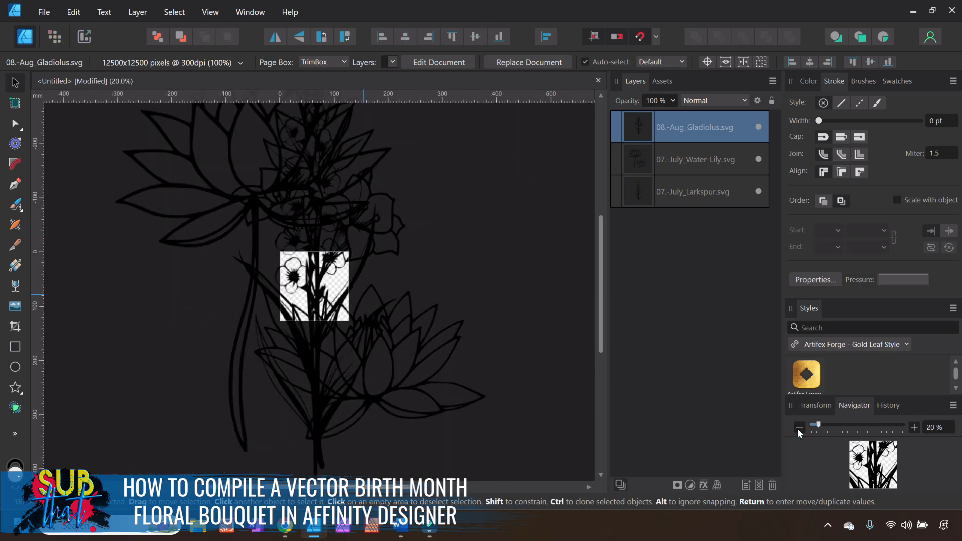
{"action": "left_click", "coordinate": [798, 428]}
{"action": "left_click", "coordinate": [817, 405]}
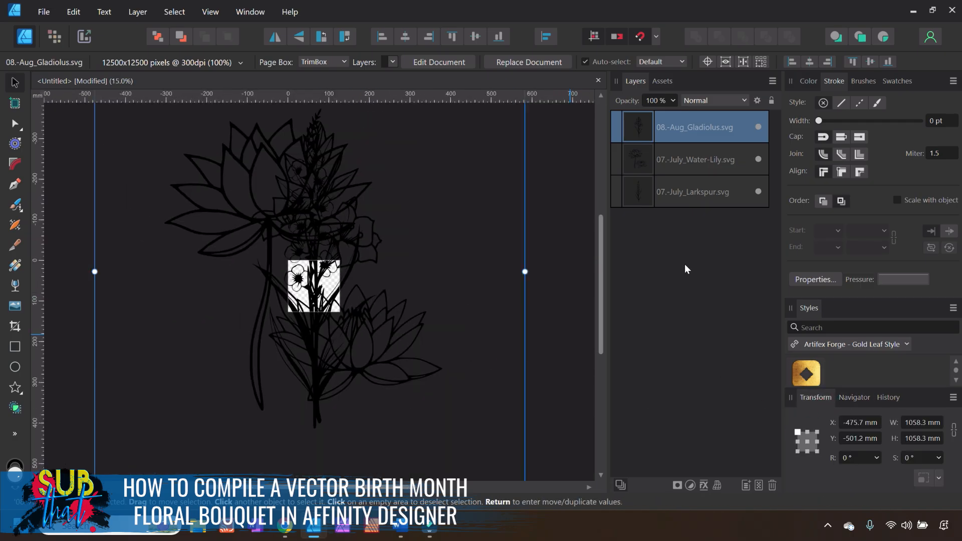
{"action": "left_click", "coordinate": [672, 194], "text": "shift"}
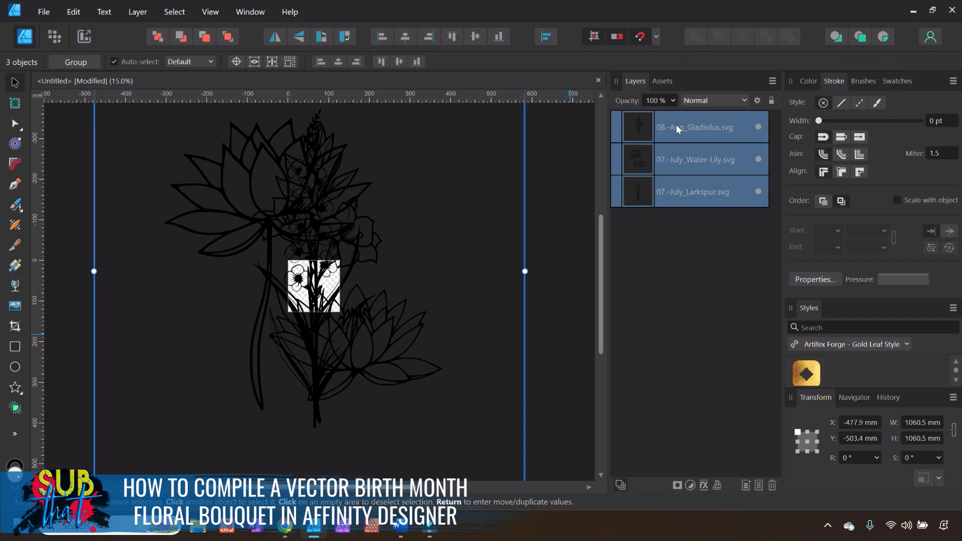
{"action": "left_click", "coordinate": [667, 209]}
{"action": "left_click", "coordinate": [678, 126]}
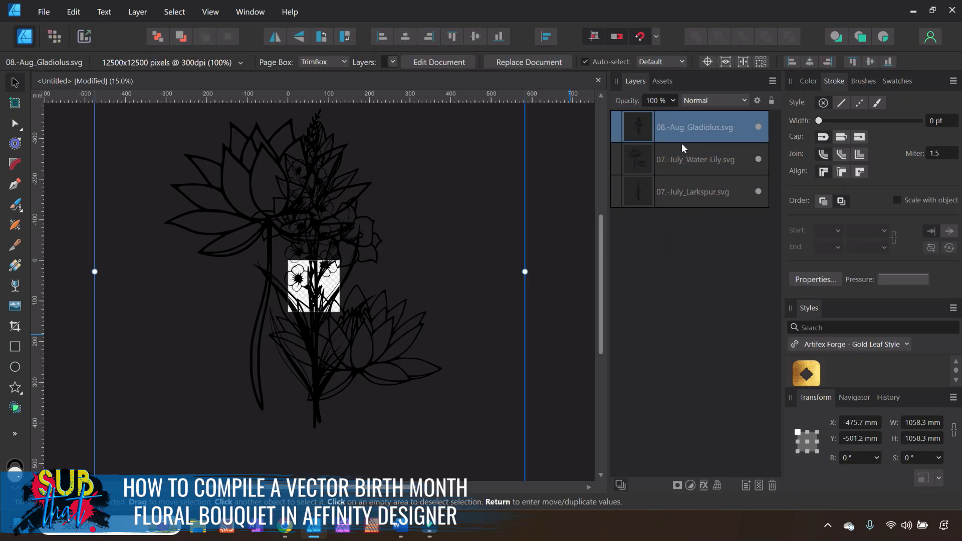
{"action": "left_click", "coordinate": [672, 192], "text": "shift"}
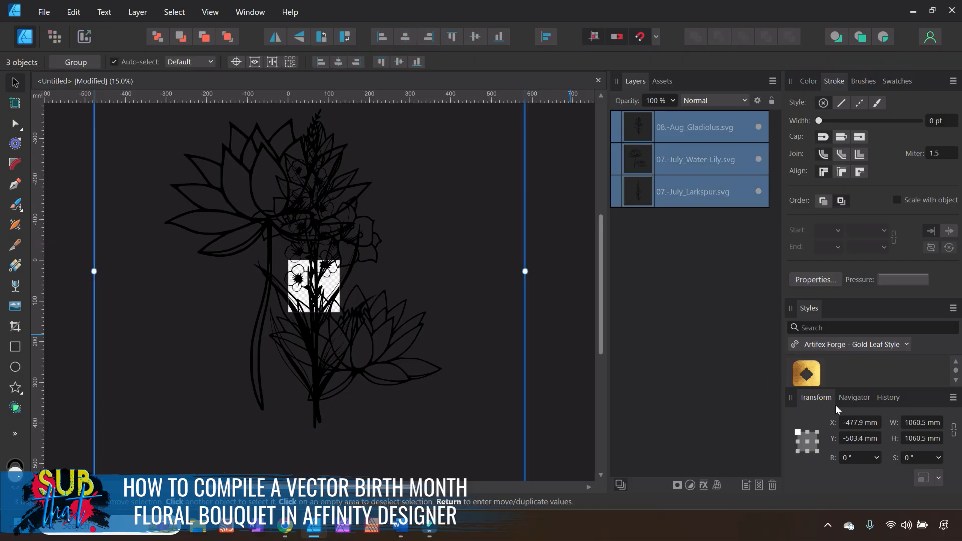
{"action": "left_click", "coordinate": [954, 430]}
{"action": "left_click", "coordinate": [921, 423]}
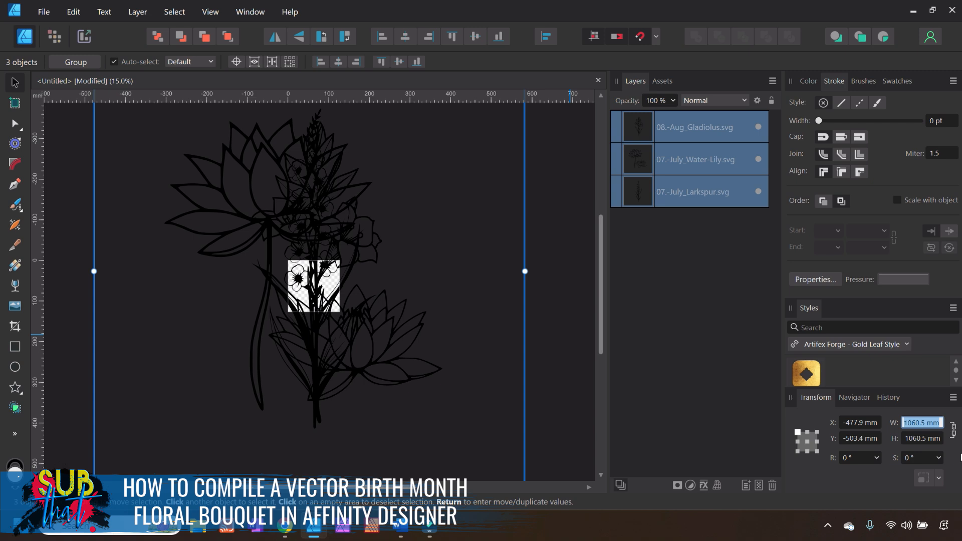
{"action": "type", "text": "1000"}
{"action": "key", "text": "BackSpace"}
{"action": "key", "text": "Return"}
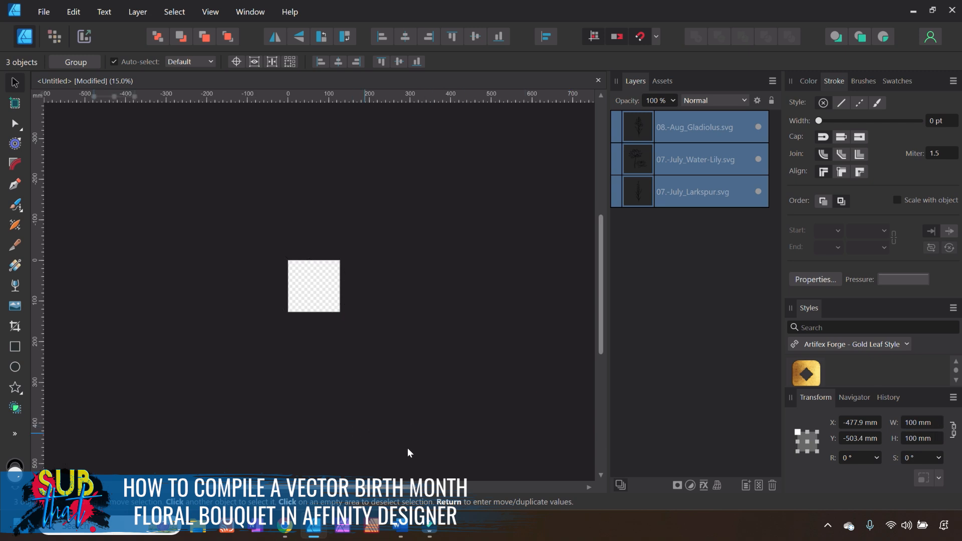
Position the three selected flowers at X 0 mm and Y 0 mm.
{"action": "scroll", "coordinate": [354, 368], "scroll_direction": "down", "scroll_amount": 3}
{"action": "scroll", "coordinate": [262, 254], "scroll_direction": "up", "scroll_amount": 5}
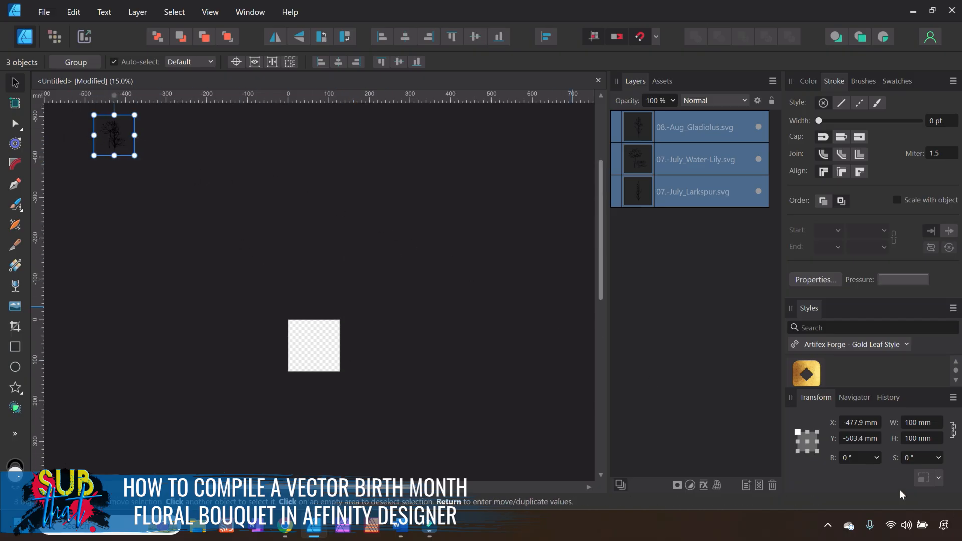
{"action": "left_click", "coordinate": [854, 424]}
{"action": "type", "text": "0"}
{"action": "key", "text": "Return"}
{"action": "left_click", "coordinate": [855, 437]}
{"action": "type", "text": "0"}
{"action": "key", "text": "Return"}
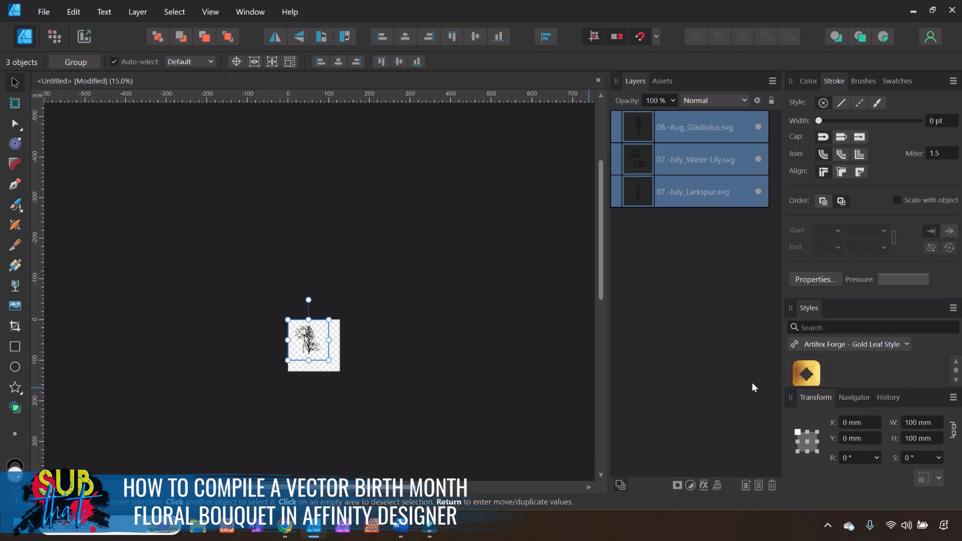
Spread the overlapping flowers apart, with the gladiolus at the page's left and the water lily to the right of the larkspur.
{"action": "left_click", "coordinate": [862, 397]}
{"action": "left_click_drag", "start_coordinate": [818, 424], "coordinate": [868, 426]}
{"action": "scroll", "coordinate": [400, 308], "scroll_direction": "down", "scroll_amount": 10}
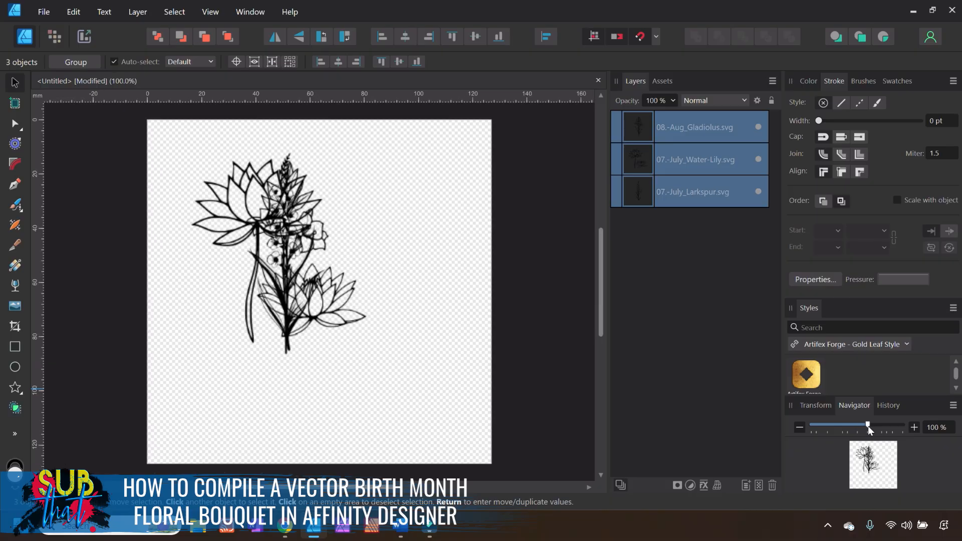
{"action": "scroll", "coordinate": [397, 271], "scroll_direction": "down", "scroll_amount": 1}
{"action": "scroll", "coordinate": [462, 337], "scroll_direction": "up", "scroll_amount": 2}
{"action": "left_click_drag", "start_coordinate": [316, 291], "coordinate": [351, 322]}
{"action": "left_click", "coordinate": [506, 328]}
{"action": "left_click", "coordinate": [299, 264]}
{"action": "left_click_drag", "start_coordinate": [314, 286], "coordinate": [145, 291]}
{"action": "left_click_drag", "start_coordinate": [348, 365], "coordinate": [449, 354]}
Move the water lily up and away from the larkspur, and shift the gladiolus inward from the page's left edge.
{"action": "left_click", "coordinate": [310, 226]}
{"action": "left_click", "coordinate": [332, 268]}
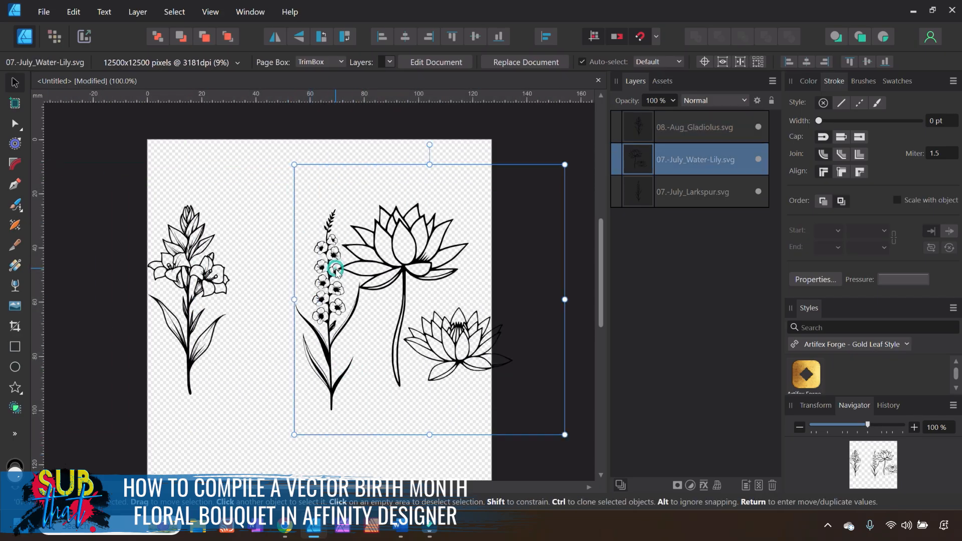
{"action": "left_click_drag", "start_coordinate": [412, 278], "coordinate": [443, 253]}
{"action": "left_click", "coordinate": [319, 345]}
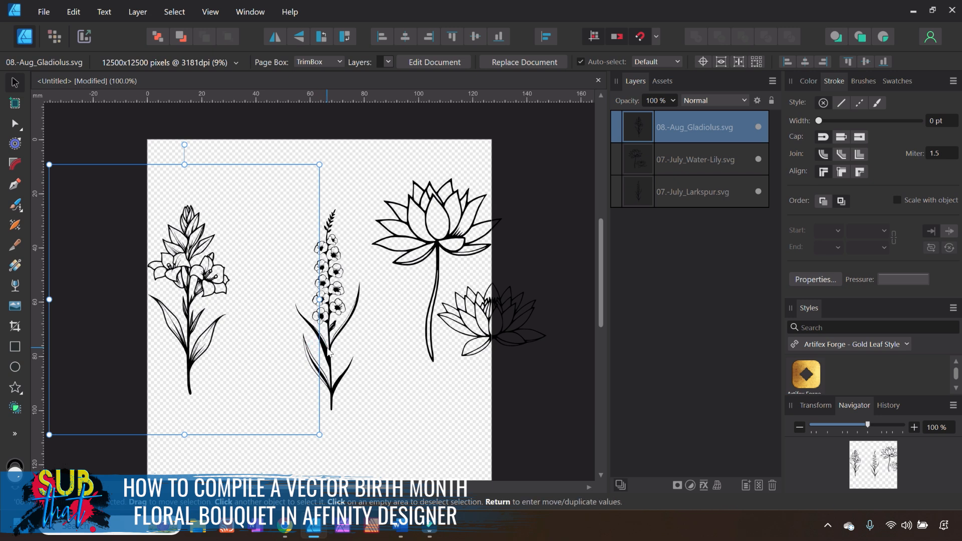
{"action": "left_click", "coordinate": [340, 333]}
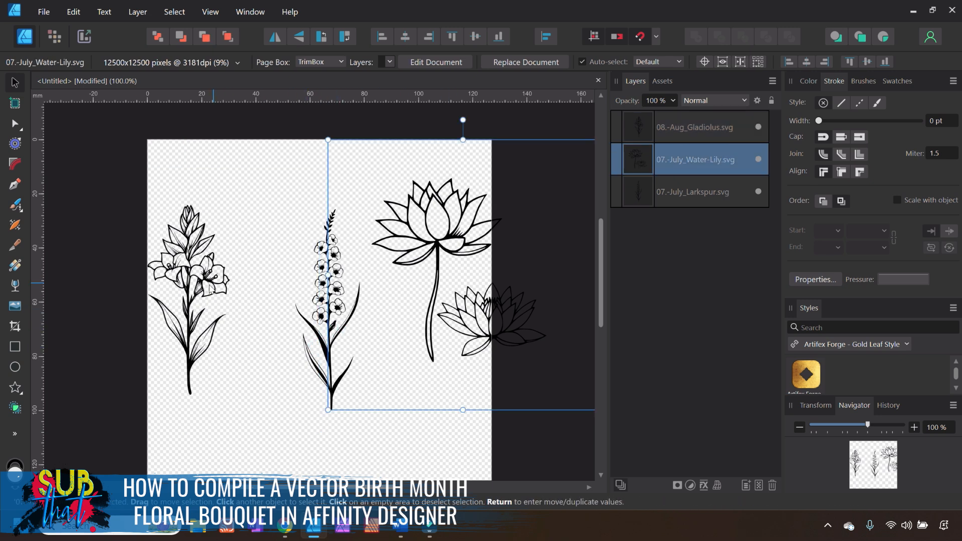
{"action": "left_click", "coordinate": [197, 304]}
{"action": "left_click_drag", "start_coordinate": [198, 303], "coordinate": [229, 300]}
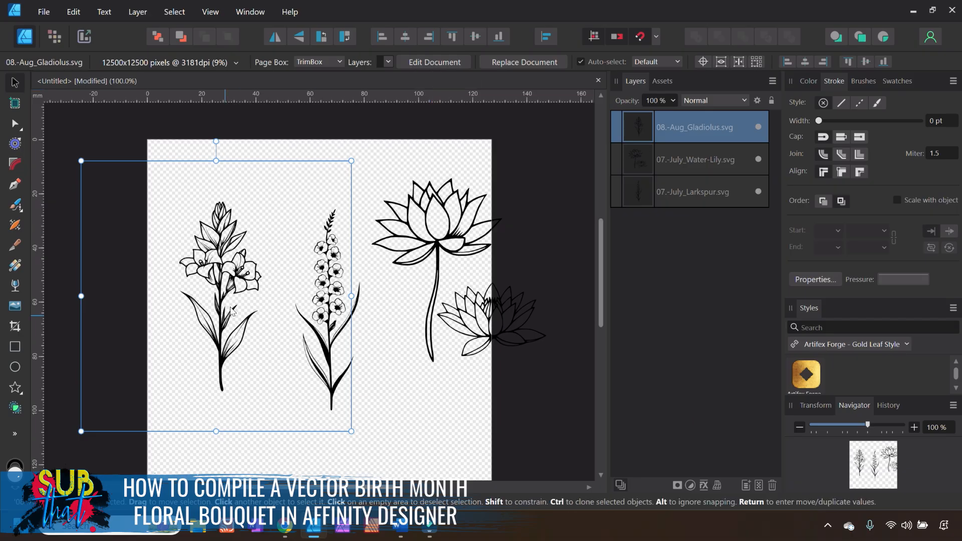
Open the embedded gladiolus document for editing and copy its Curves object from inside the layer.
{"action": "left_click", "coordinate": [445, 62]}
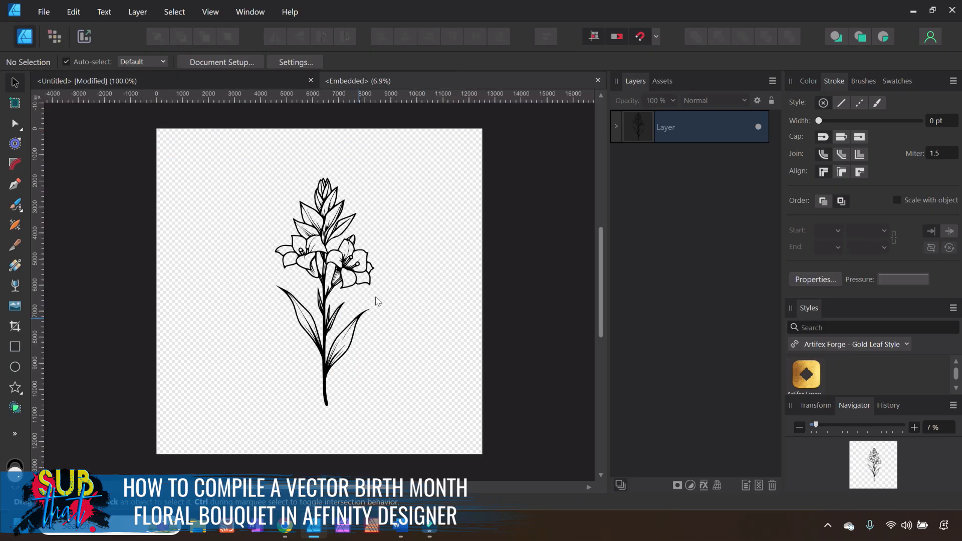
{"action": "left_click", "coordinate": [618, 126]}
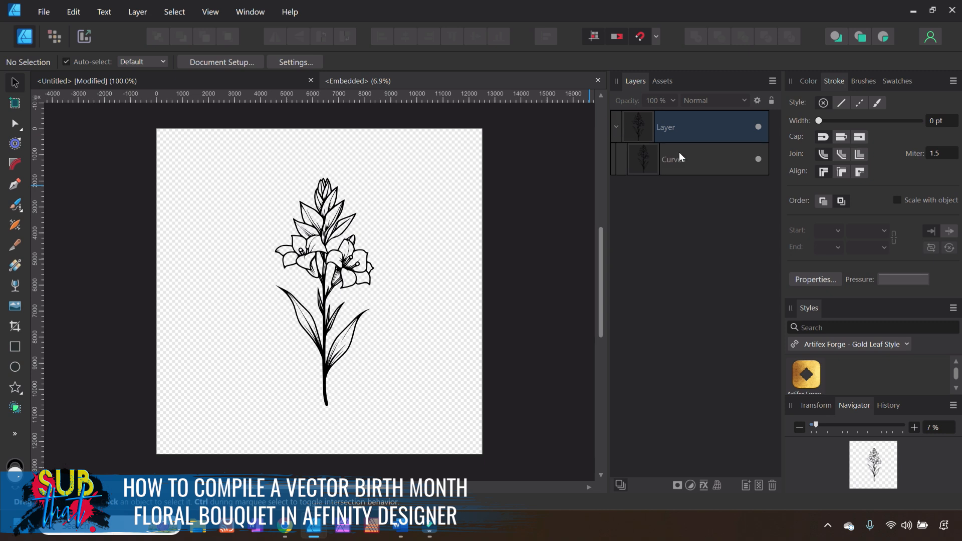
{"action": "left_click", "coordinate": [647, 165]}
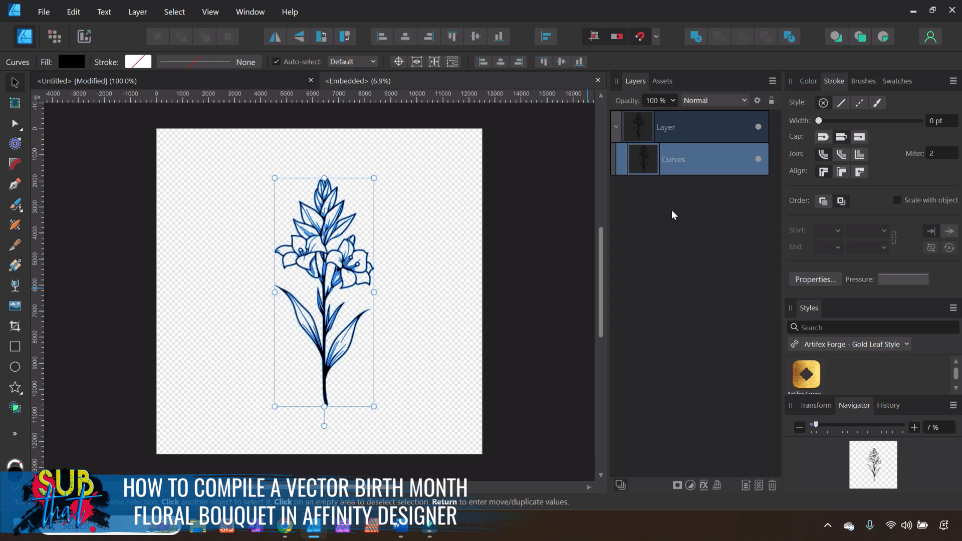
{"action": "right_click", "coordinate": [647, 167]}
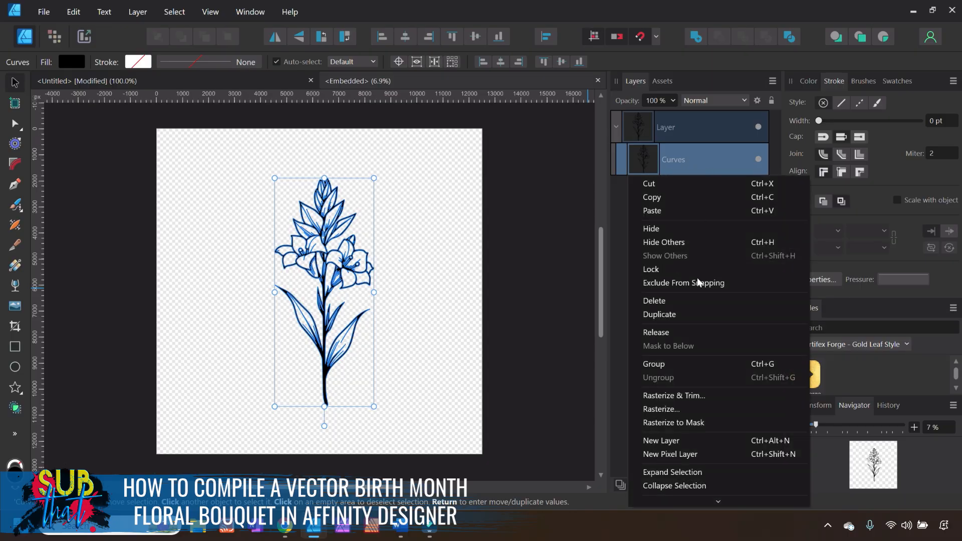
{"action": "left_click", "coordinate": [675, 202]}
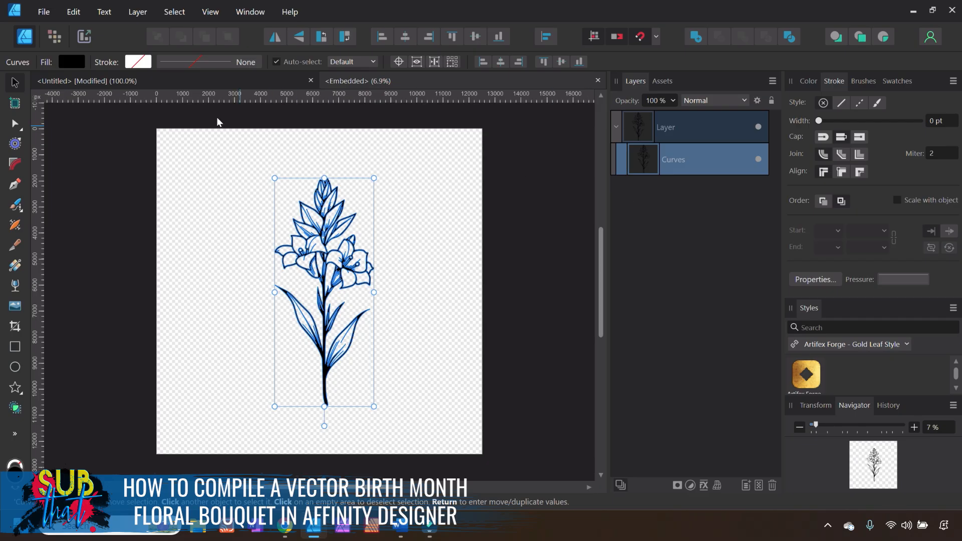
Return to the untitled bouquet document and paste the gladiolus curves with nothing selected.
{"action": "left_click", "coordinate": [177, 78]}
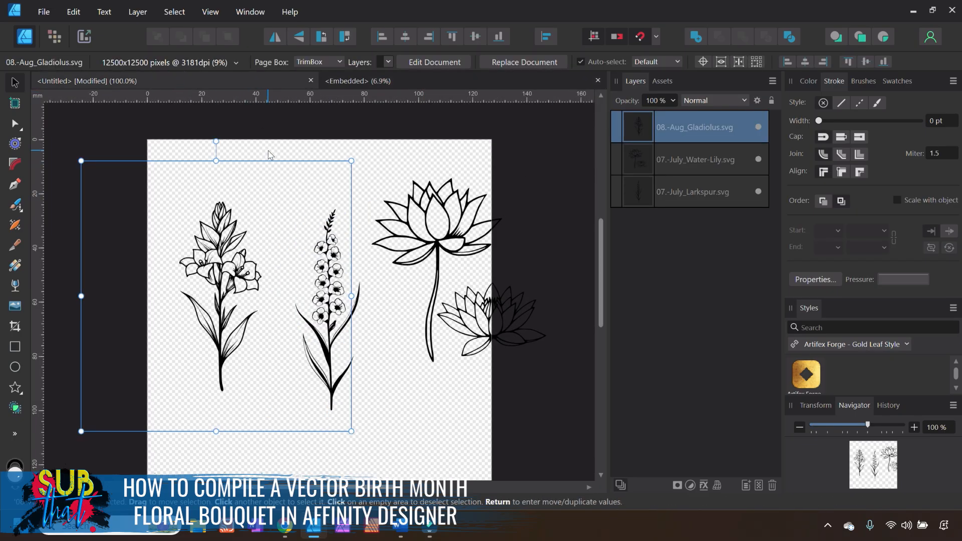
{"action": "left_click", "coordinate": [243, 152]}
{"action": "right_click", "coordinate": [254, 157]}
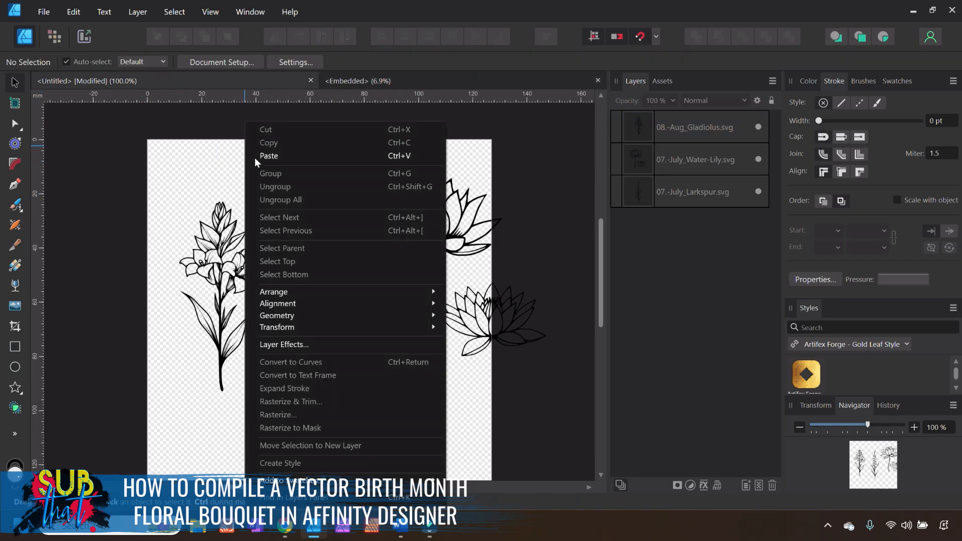
{"action": "left_click", "coordinate": [277, 159]}
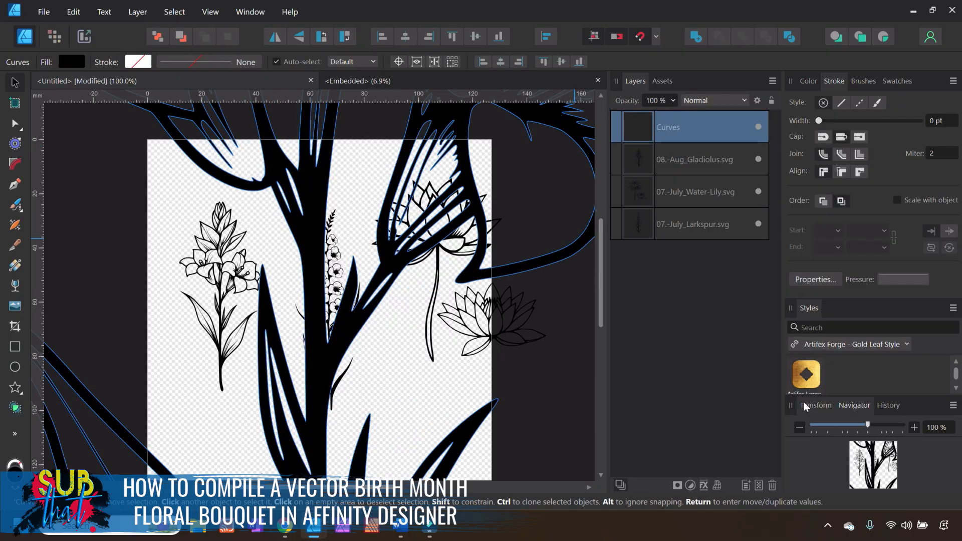
Set the pasted gladiolus curves' width to 100 mm and their position to X 0 mm and Y 0 mm.
{"action": "left_click", "coordinate": [817, 404]}
{"action": "left_click", "coordinate": [913, 423]}
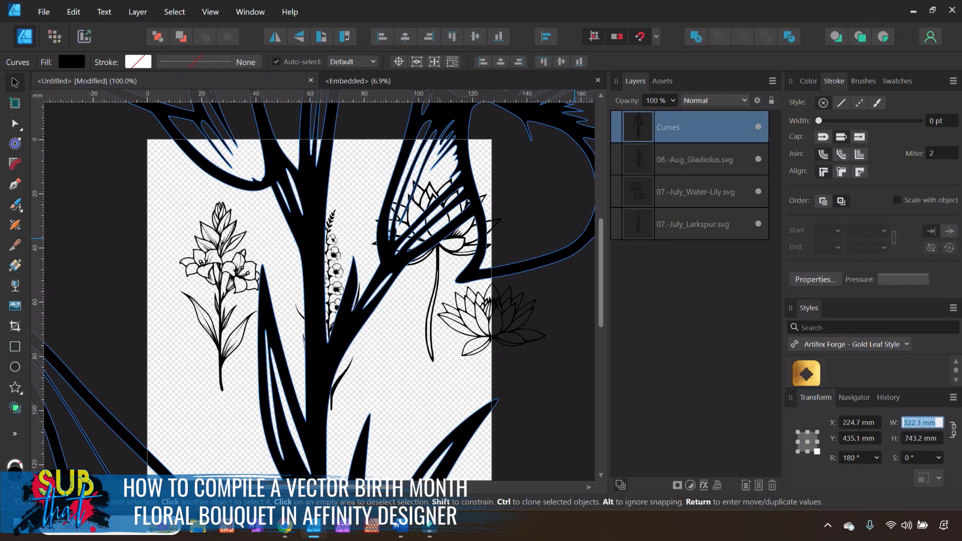
{"action": "type", "text": "100"}
{"action": "key", "text": "Return"}
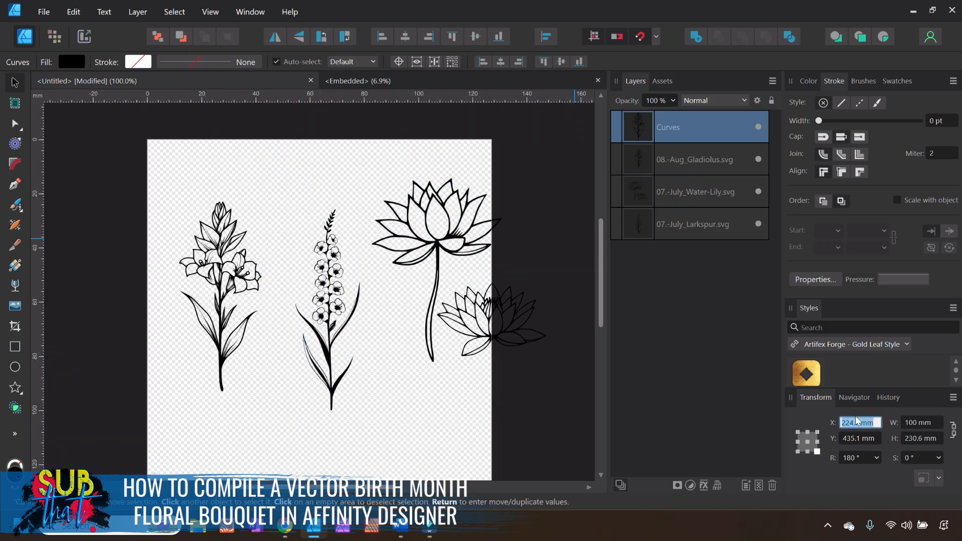
{"action": "left_click", "coordinate": [852, 438]}
{"action": "type", "text": "0"}
{"action": "key", "text": "Return"}
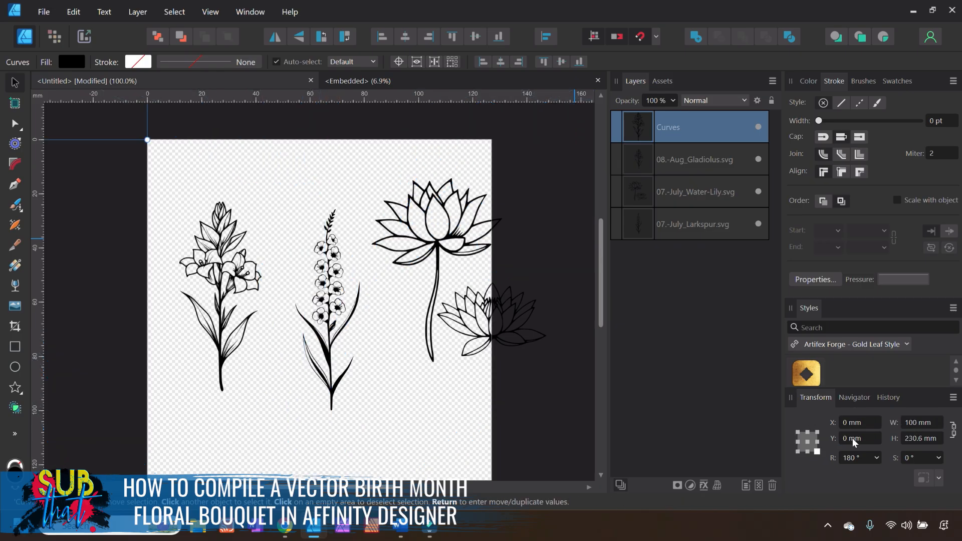
Move the pasted gladiolus curves onto the page and set their height to 100 mm proportionally.
{"action": "left_click_drag", "start_coordinate": [107, 130], "coordinate": [326, 481]}
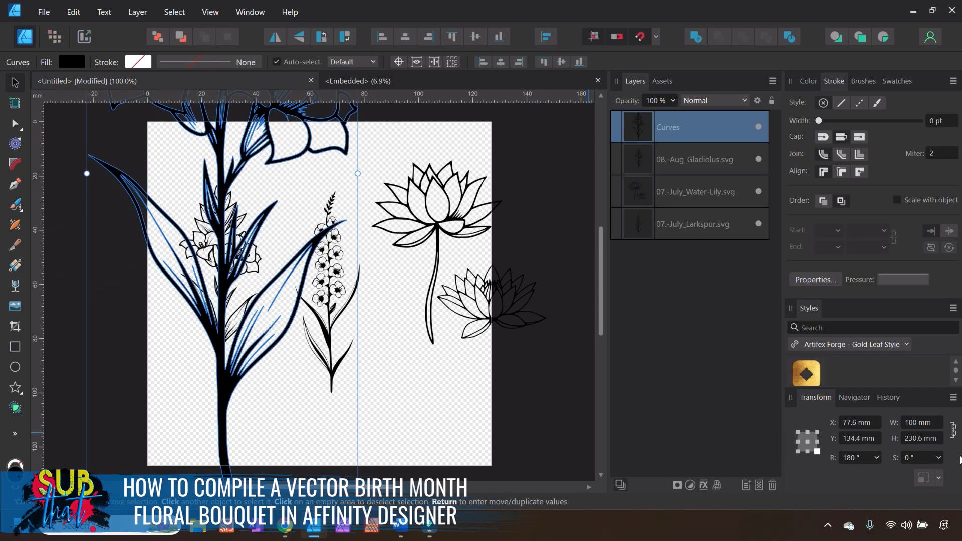
{"action": "left_click", "coordinate": [915, 441]}
{"action": "type", "text": "100"}
{"action": "key", "text": "Return"}
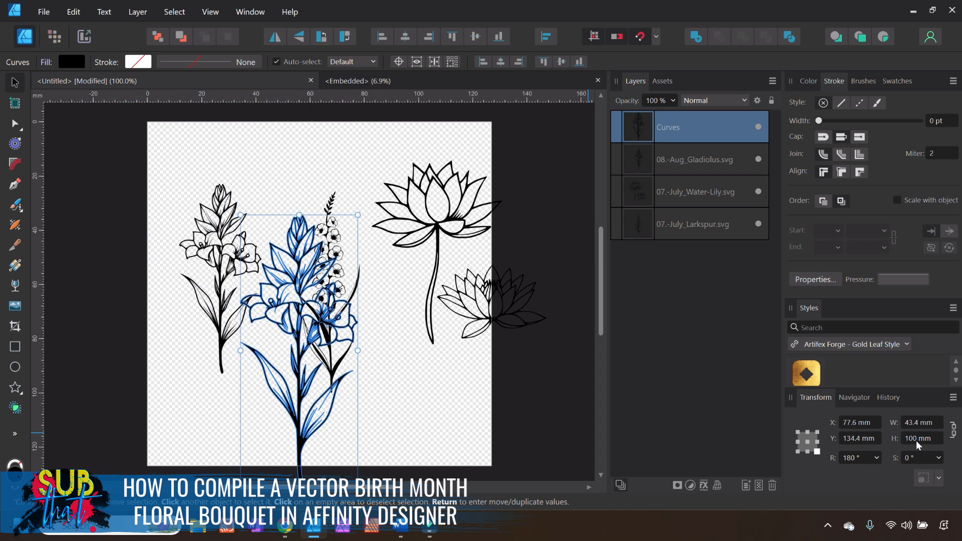
Arrange the gladiolus curves along the page's left side and move the embedded gladiolus to the right of the larkspur.
{"action": "left_click", "coordinate": [310, 372]}
{"action": "left_click_drag", "start_coordinate": [311, 372], "coordinate": [162, 304]}
{"action": "left_click", "coordinate": [252, 267]}
{"action": "left_click_drag", "start_coordinate": [243, 286], "coordinate": [420, 279]}
{"action": "left_click", "coordinate": [181, 295]}
{"action": "left_click_drag", "start_coordinate": [182, 296], "coordinate": [220, 293]}
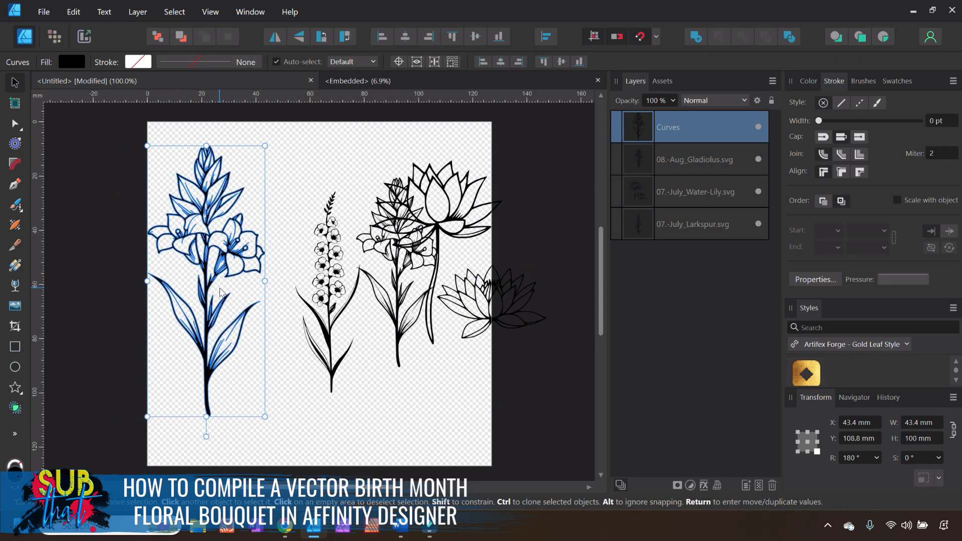
{"action": "left_click_drag", "start_coordinate": [210, 290], "coordinate": [229, 294]}
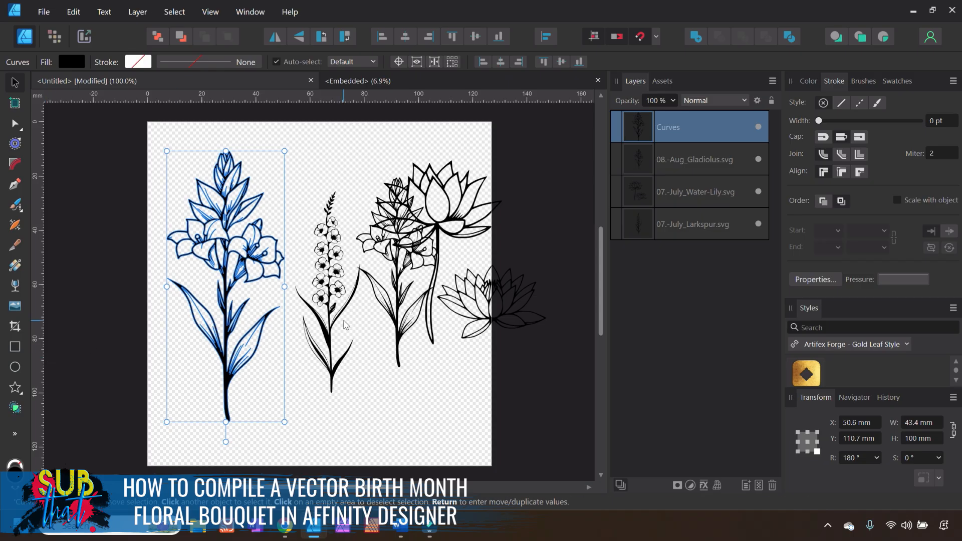
Compare the embedded gladiolus's bounding box with the pasted curves and move the embedded copy over the water lily.
{"action": "left_click", "coordinate": [328, 316]}
{"action": "left_click_drag", "start_coordinate": [451, 311], "coordinate": [414, 345]}
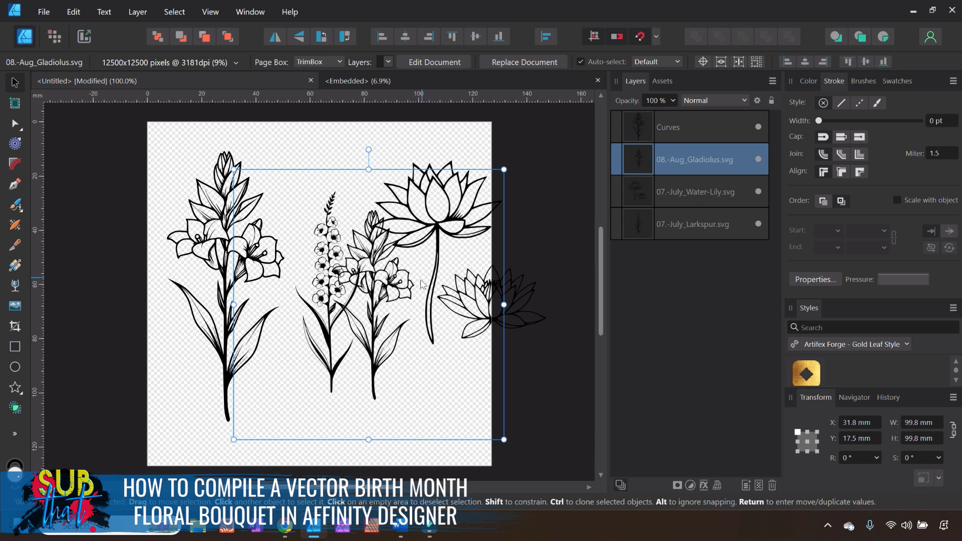
{"action": "left_click_drag", "start_coordinate": [395, 301], "coordinate": [382, 268]}
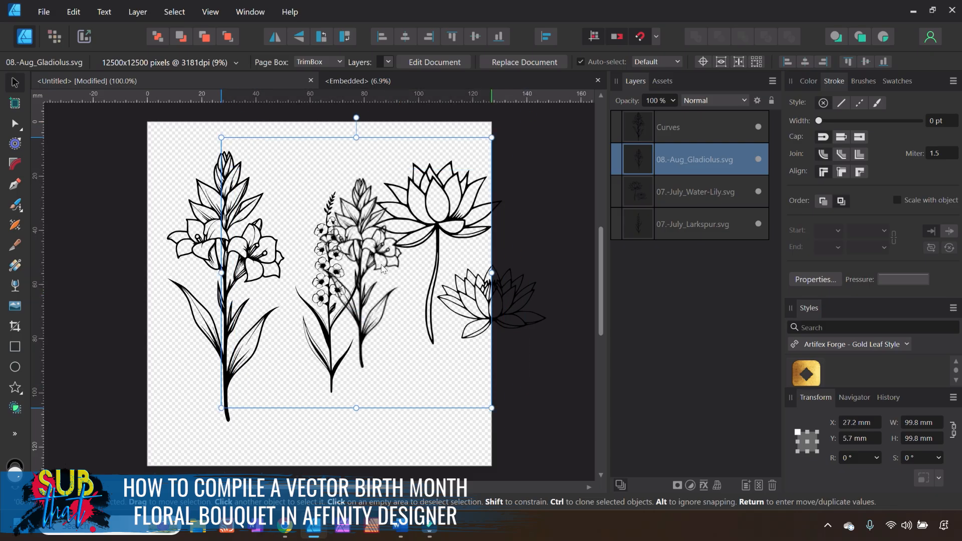
{"action": "left_click", "coordinate": [211, 238]}
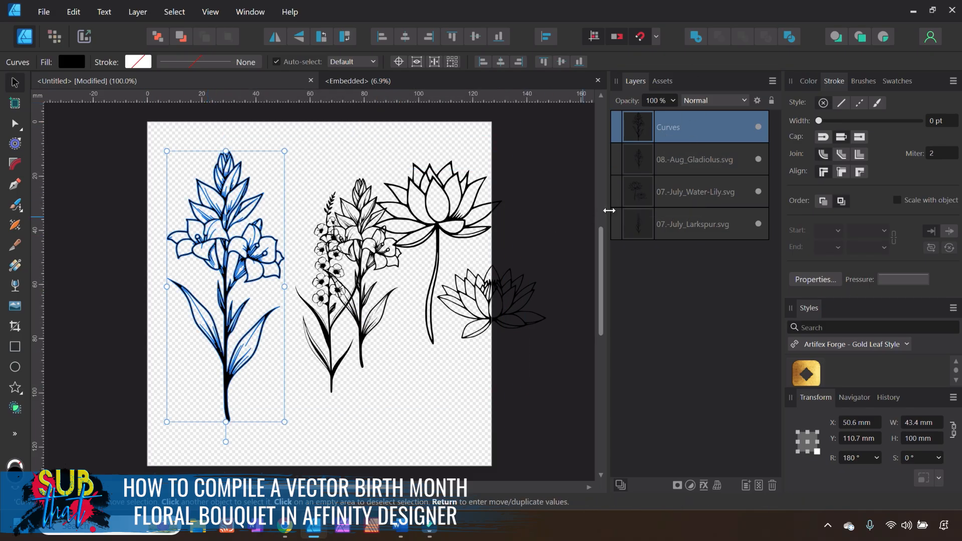
{"action": "left_click_drag", "start_coordinate": [380, 287], "coordinate": [445, 326]}
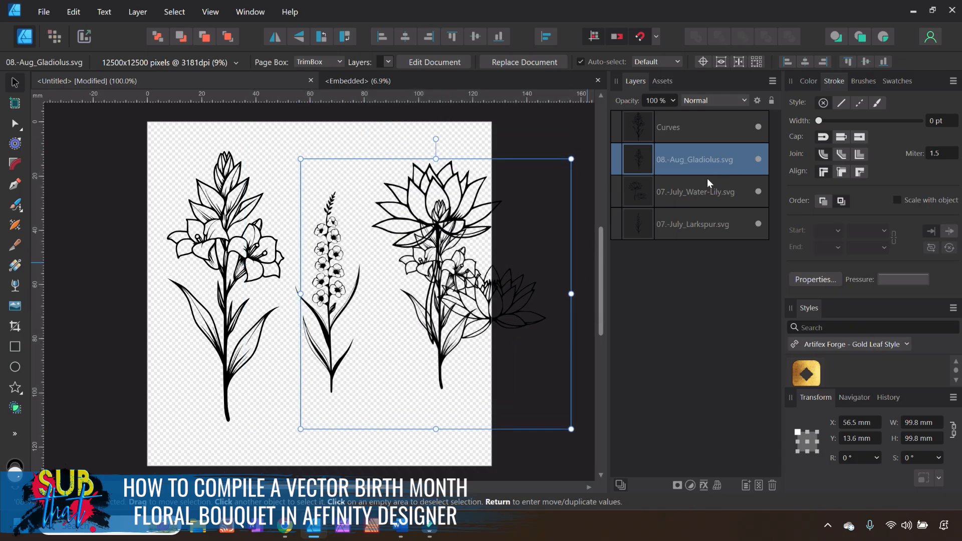
Rename the pasted gladiolus curves layer AUG - GLADIOLUS.
{"action": "left_click", "coordinate": [675, 131]}
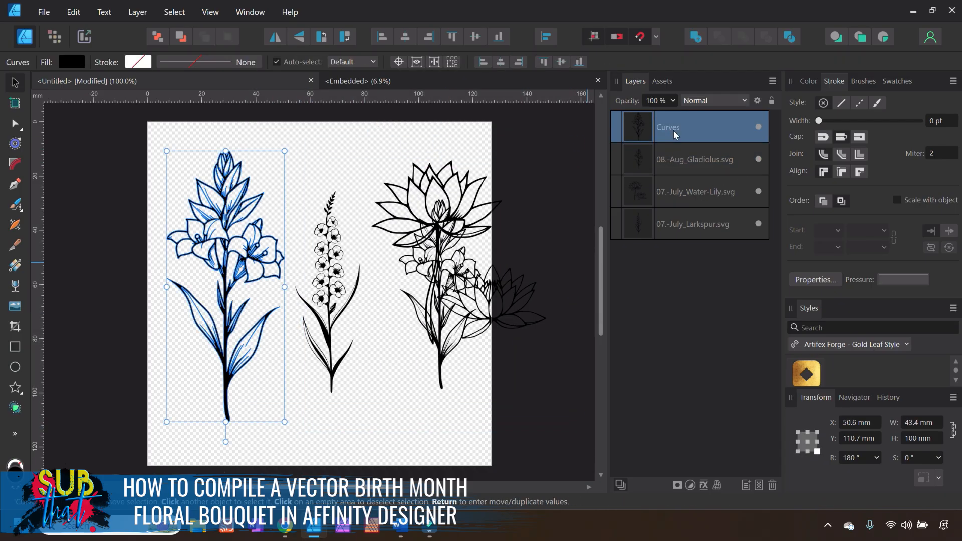
{"action": "double_click", "coordinate": [675, 132]}
{"action": "type", "text": "AUG - GLADIOLUS"}
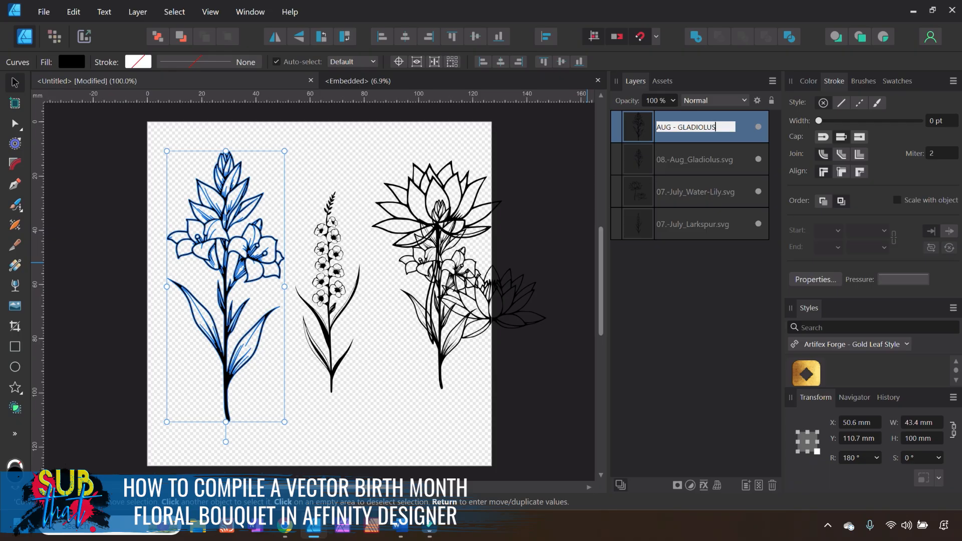
{"action": "key", "text": "Return"}
Separate the embedded 08.-Aug_Gladiolus.svg from the water lily and delete it.
{"action": "left_click", "coordinate": [671, 165]}
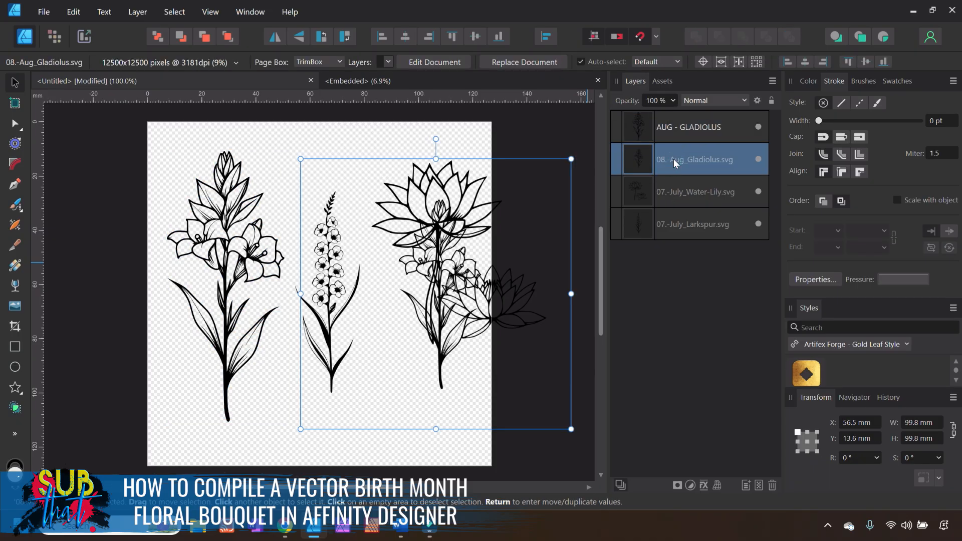
{"action": "left_click_drag", "start_coordinate": [498, 329], "coordinate": [429, 320]}
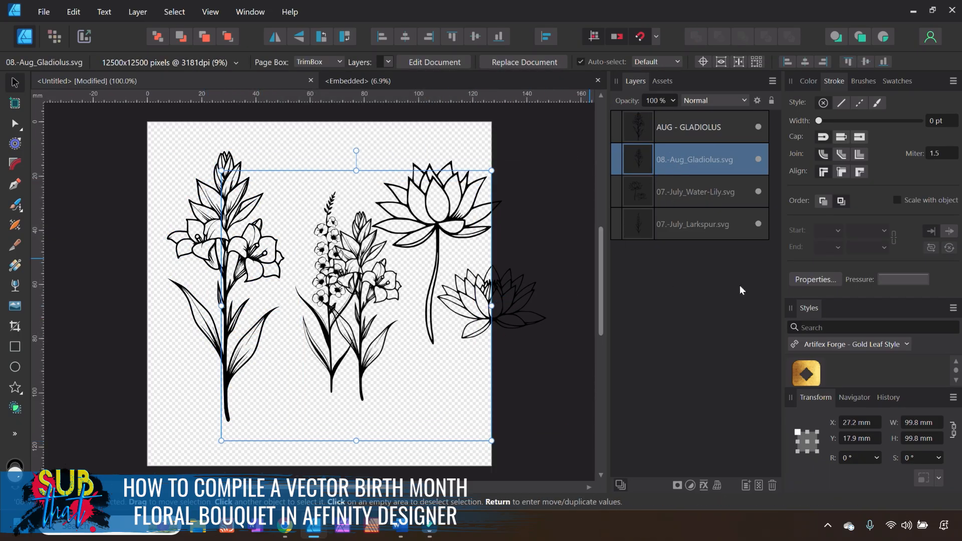
{"action": "left_click", "coordinate": [772, 485]}
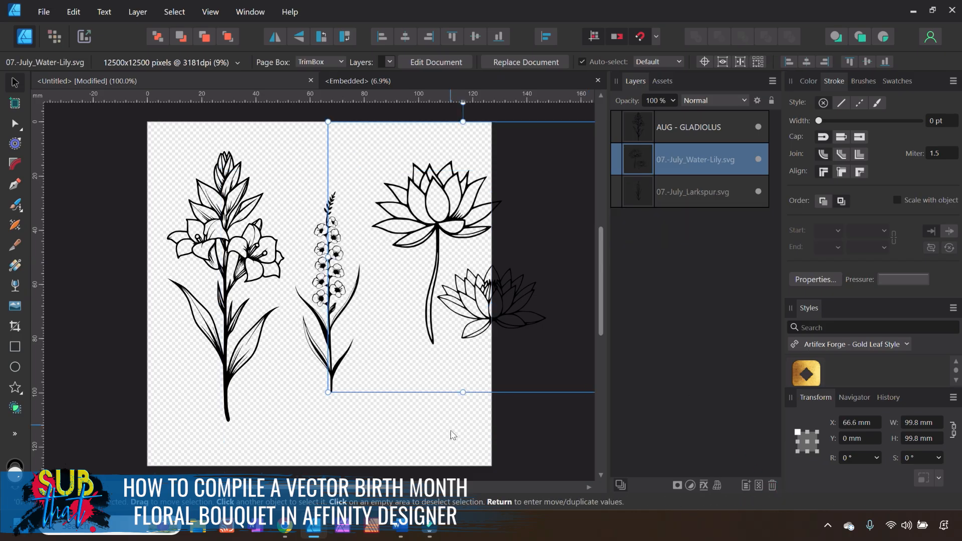
Open the embedded water lily for editing and identify which flower each of its two curves objects holds.
{"action": "left_click", "coordinate": [384, 337]}
{"action": "left_click", "coordinate": [329, 295]}
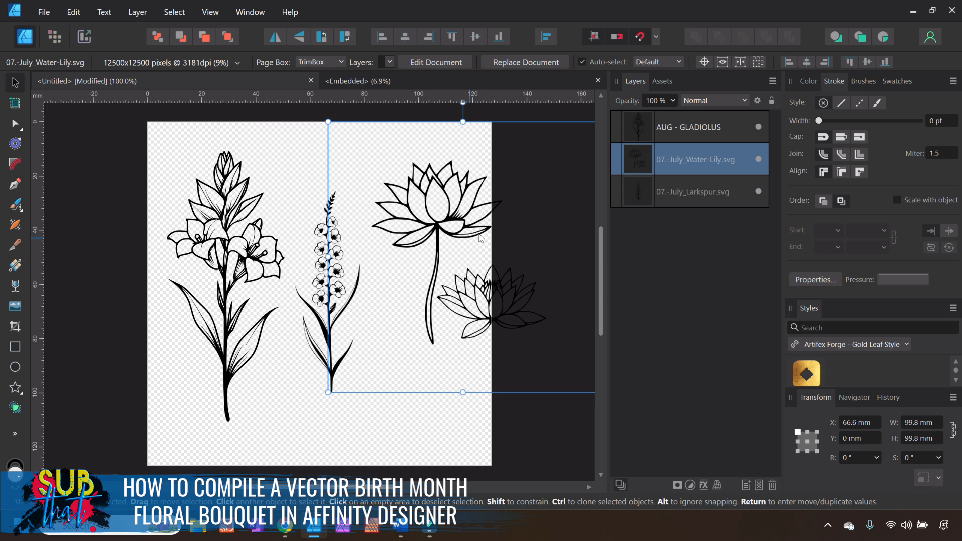
{"action": "left_click", "coordinate": [451, 63]}
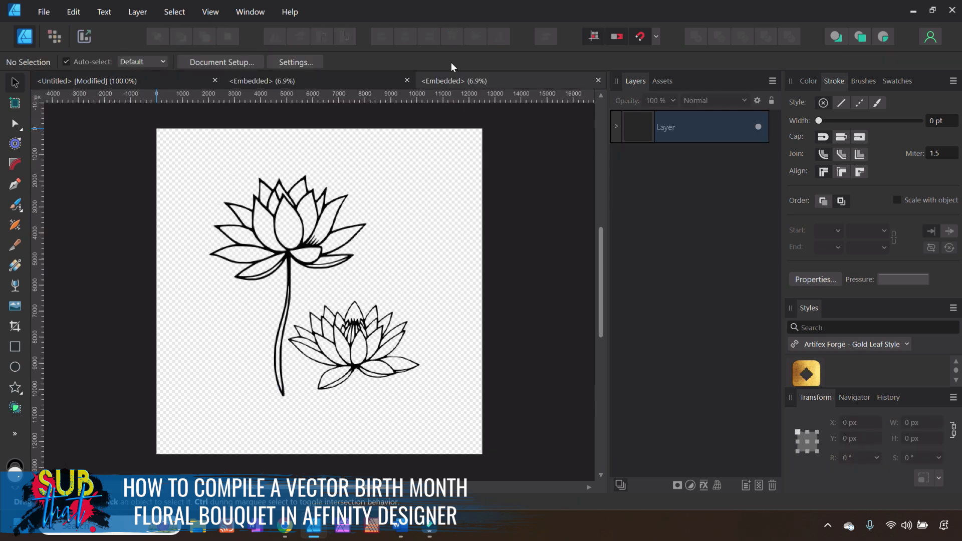
{"action": "left_click", "coordinate": [617, 128]}
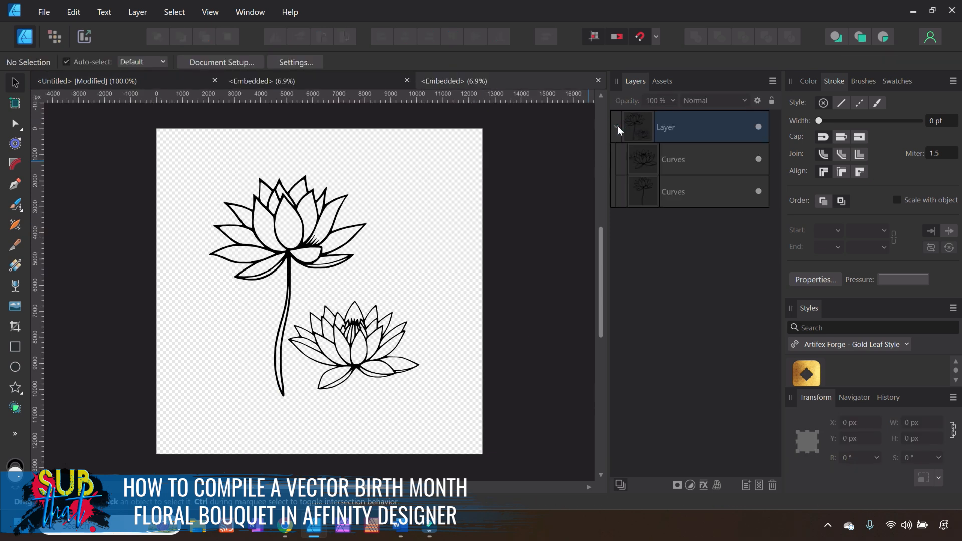
{"action": "left_click", "coordinate": [673, 197]}
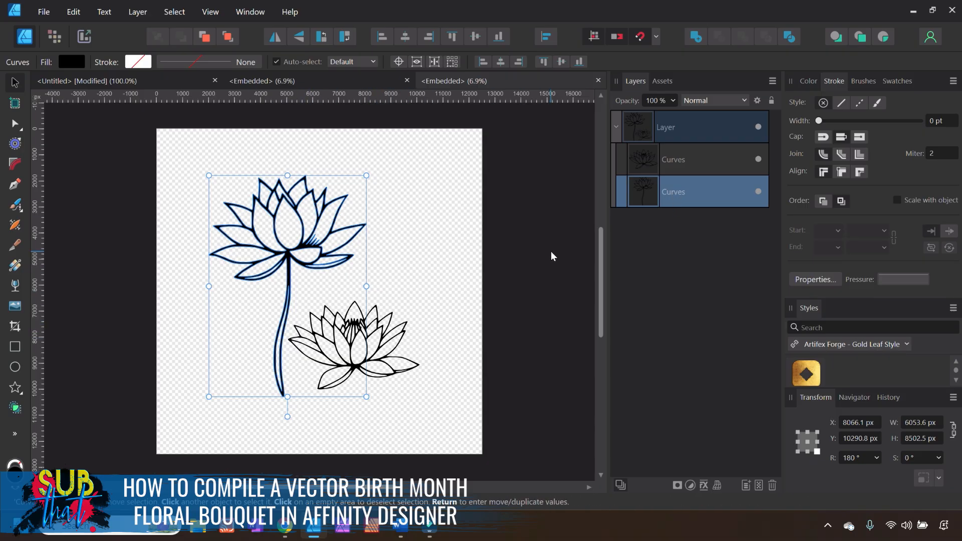
{"action": "left_click", "coordinate": [682, 167]}
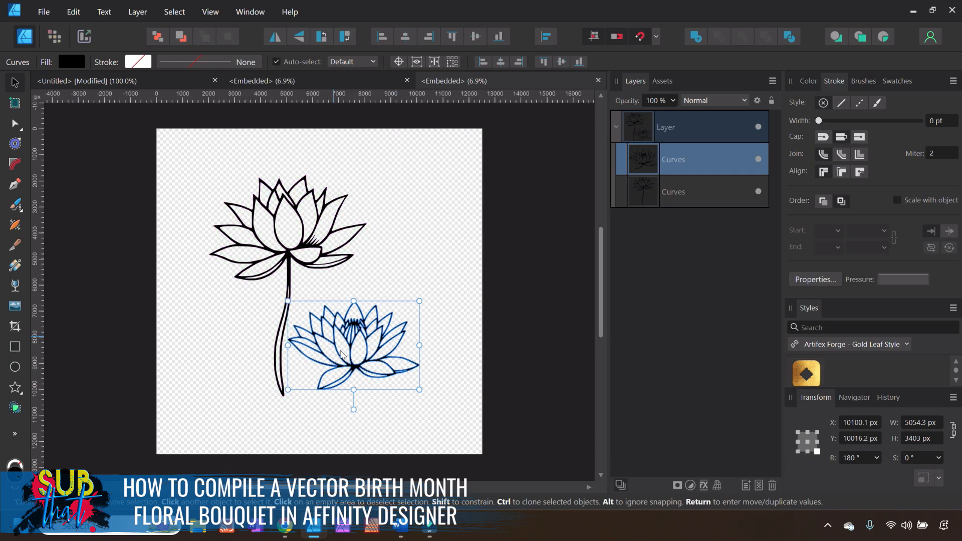
Spread the two water lilies apart, with the stemless bloom at the upper right and the stemmed one at the left.
{"action": "left_click_drag", "start_coordinate": [363, 370], "coordinate": [409, 206]}
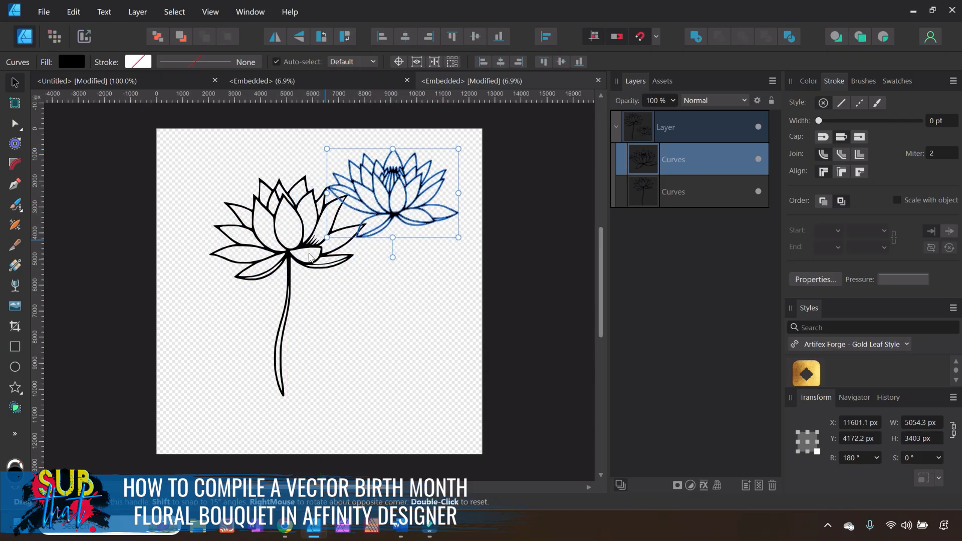
{"action": "left_click", "coordinate": [287, 235]}
{"action": "left_click", "coordinate": [311, 250]}
{"action": "left_click_drag", "start_coordinate": [341, 260], "coordinate": [294, 265]}
{"action": "left_click", "coordinate": [413, 209]}
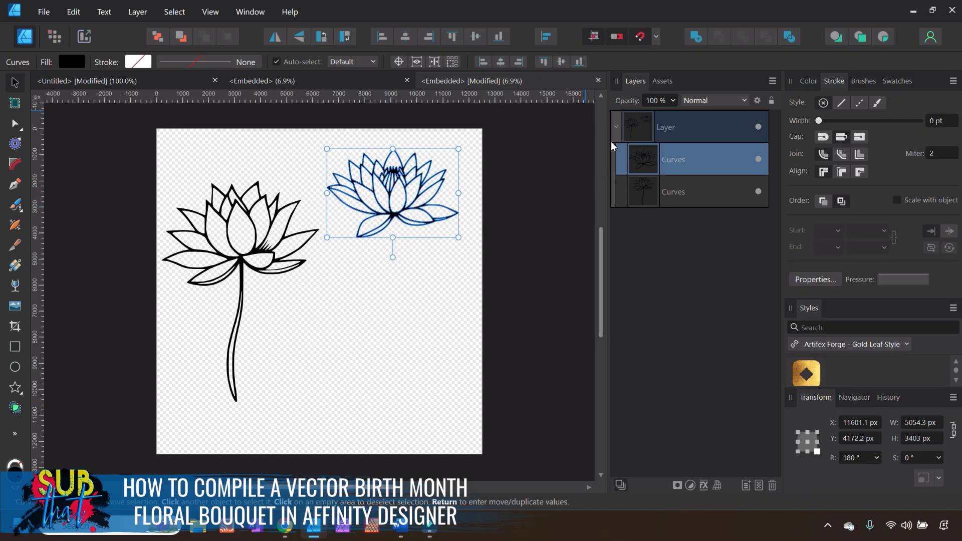
Copy the stemless water lily curves and paste them into the bouquet document.
{"action": "right_click", "coordinate": [678, 156]}
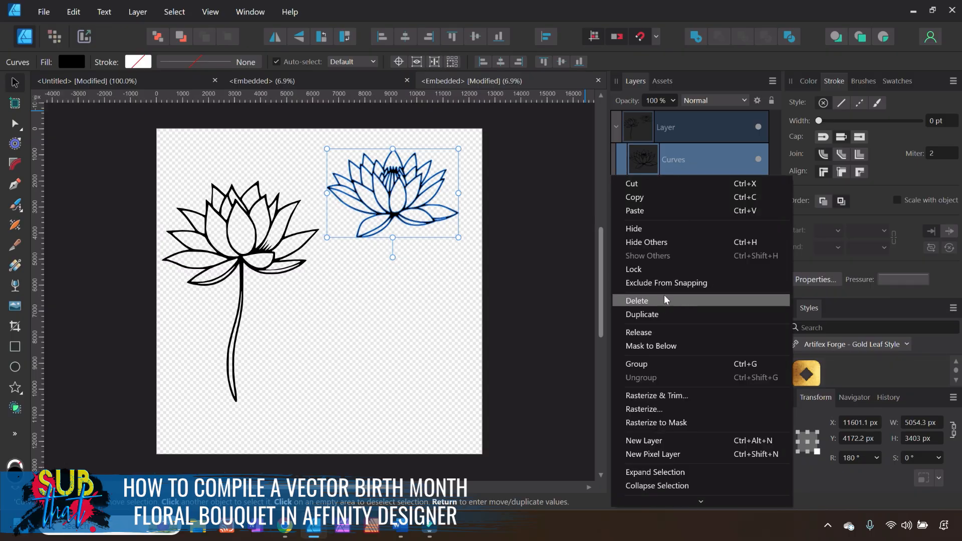
{"action": "left_click", "coordinate": [646, 198]}
{"action": "left_click", "coordinate": [162, 82]}
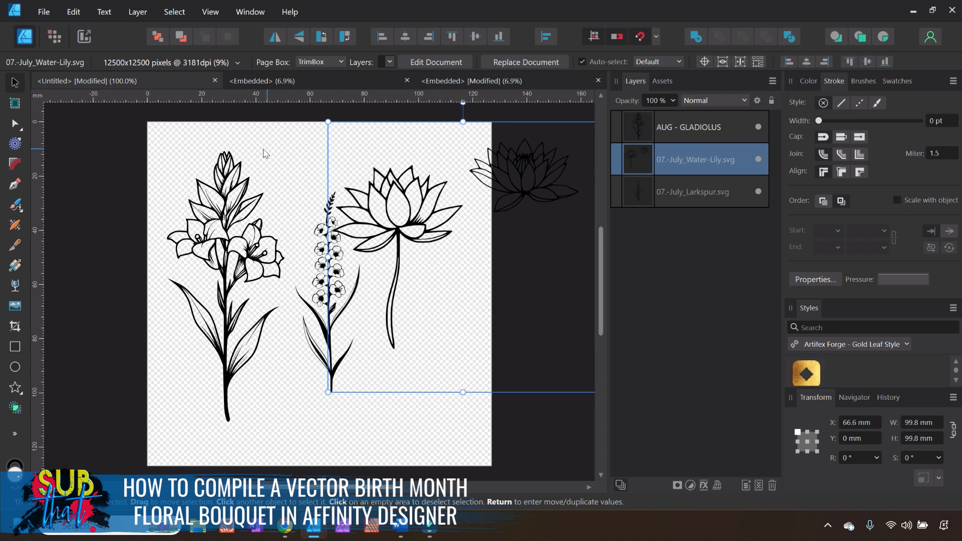
{"action": "left_click", "coordinate": [274, 164]}
{"action": "left_click", "coordinate": [250, 150]}
{"action": "right_click", "coordinate": [249, 122]}
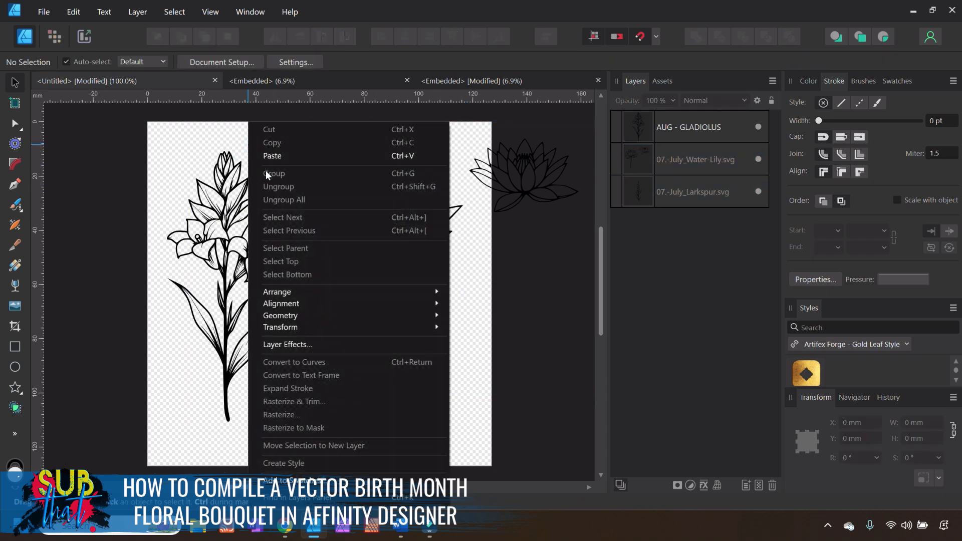
{"action": "left_click", "coordinate": [281, 157]}
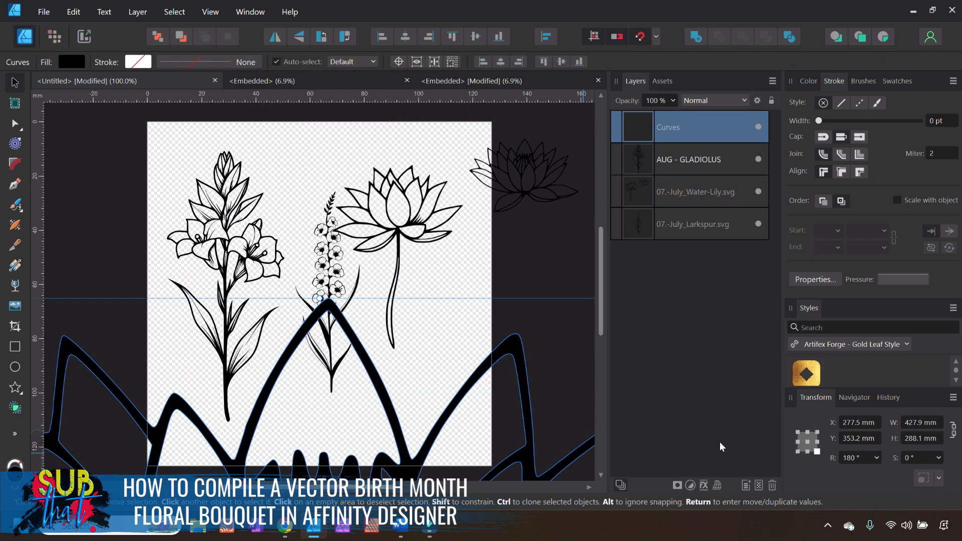
Set the pasted water lily's width to 100 mm and position to X 0 mm, Y 0 mm, and move it onto the page.
{"action": "left_click", "coordinate": [909, 422]}
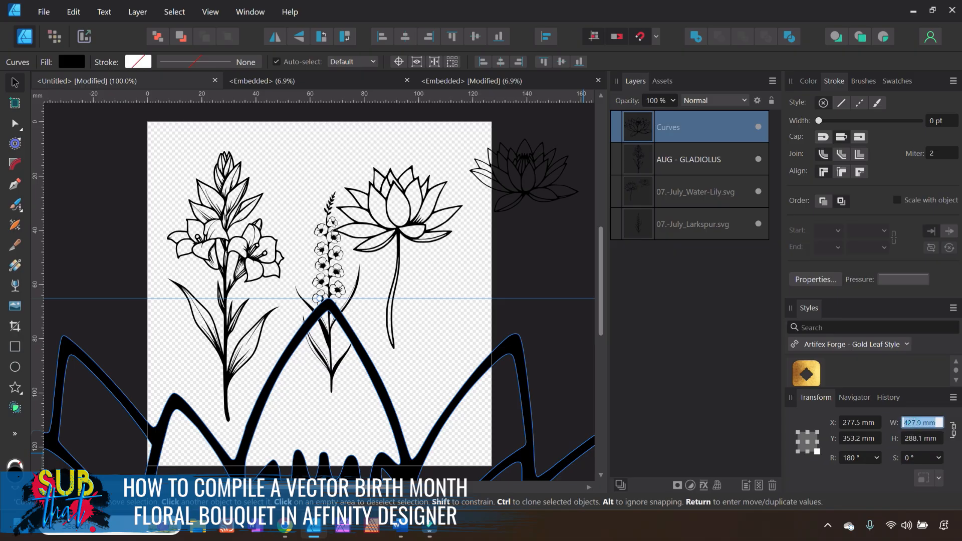
{"action": "type", "text": "100"}
{"action": "key", "text": "Return"}
{"action": "left_click", "coordinate": [852, 423]}
{"action": "type", "text": "0"}
{"action": "key", "text": "Return"}
{"action": "left_click", "coordinate": [854, 440]}
{"action": "type", "text": "0"}
{"action": "key", "text": "Return"}
{"action": "left_click_drag", "start_coordinate": [84, 116], "coordinate": [394, 422]}
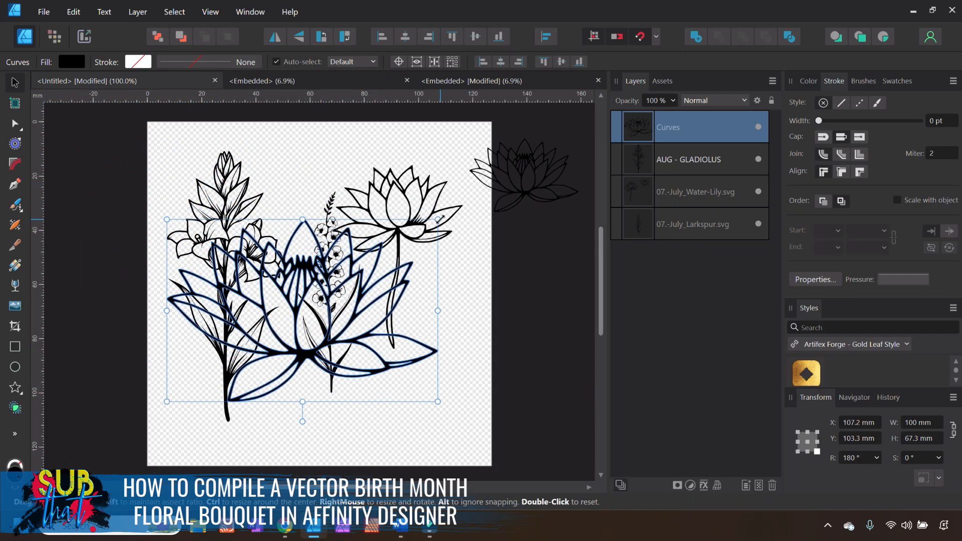
{"action": "left_click_drag", "start_coordinate": [440, 218], "coordinate": [438, 231]}
{"action": "left_click", "coordinate": [74, 11]}
{"action": "left_click", "coordinate": [77, 23]}
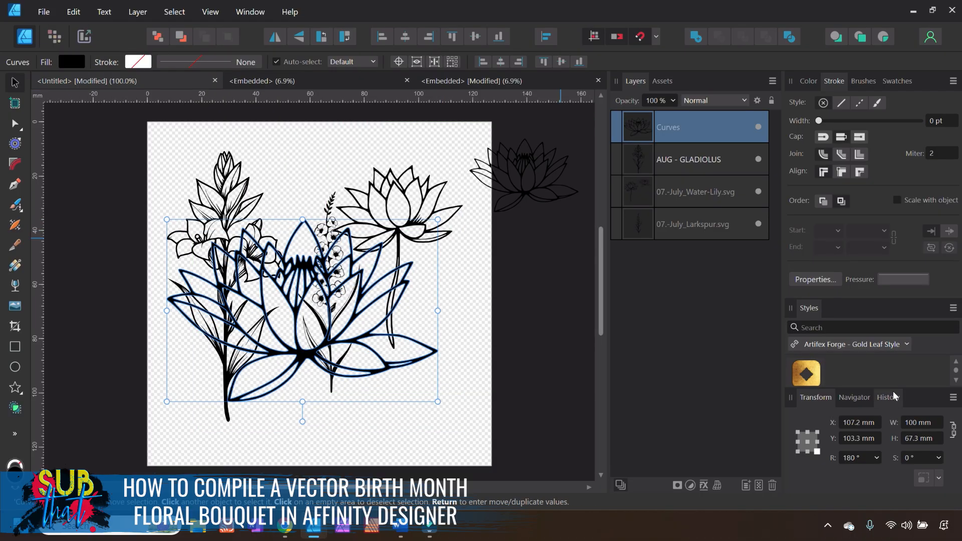
Set the pasted water lily's width to 75 mm proportionally and move it over the lower part of the gladiolus.
{"action": "left_click", "coordinate": [911, 426]}
{"action": "type", "text": "7"}
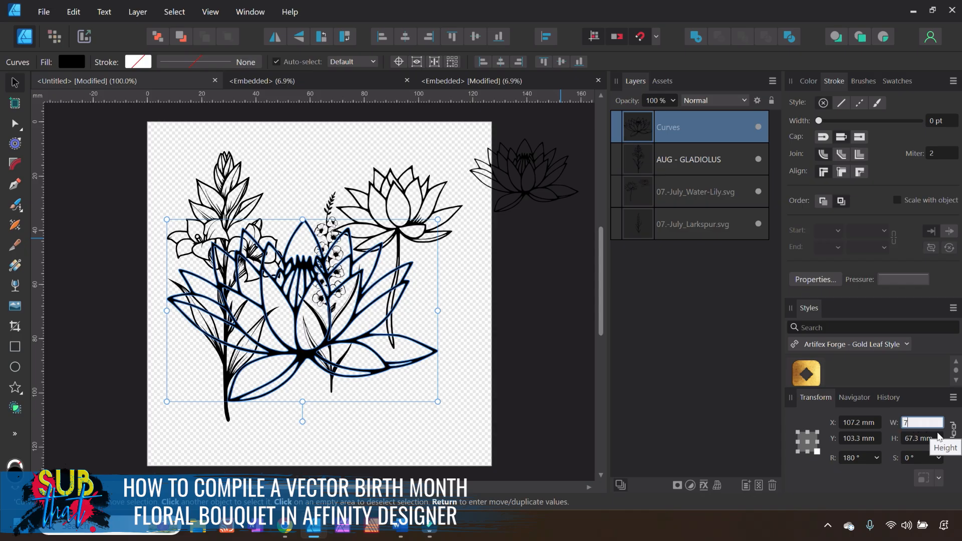
{"action": "type", "text": "5"}
{"action": "key", "text": "Return"}
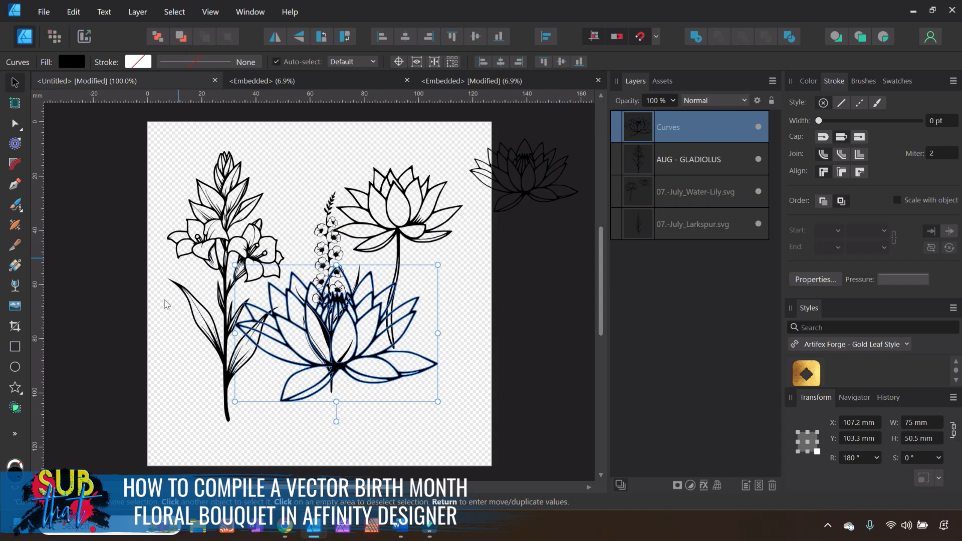
{"action": "left_click_drag", "start_coordinate": [373, 354], "coordinate": [242, 340]}
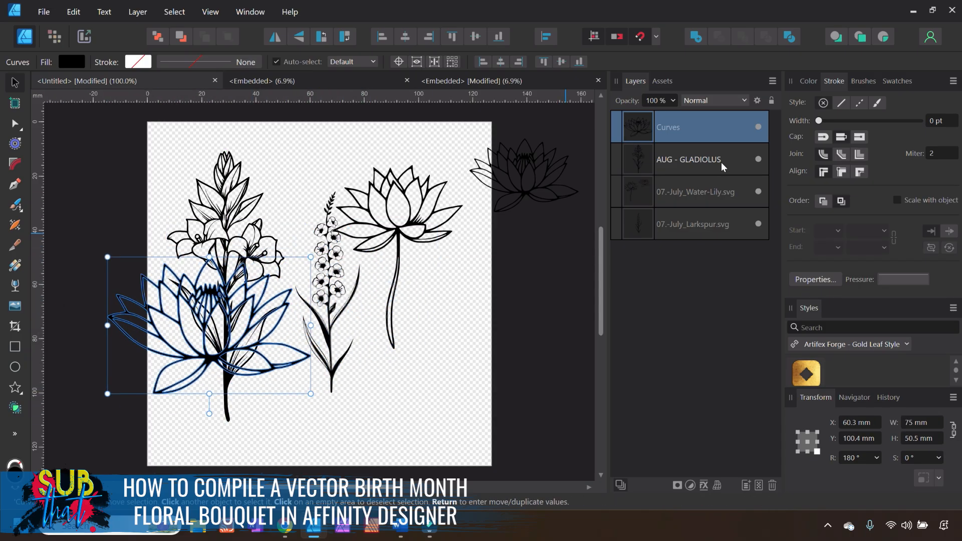
Rename the pasted water lily curves JULY - WATER LILY and delete the embedded 07.-July_Water-Lily.svg.
{"action": "double_click", "coordinate": [667, 128]}
{"action": "type", "text": "JULY - WATER LILY"}
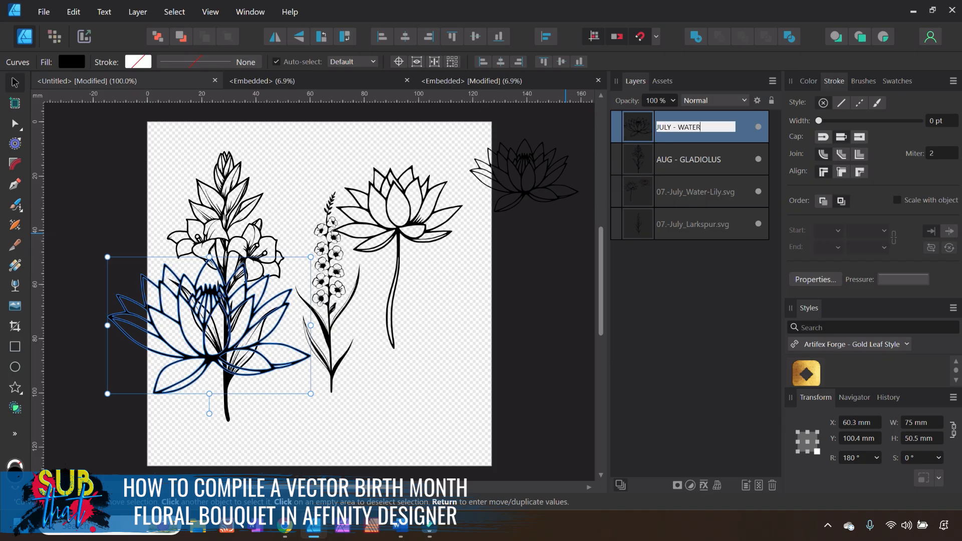
{"action": "left_click", "coordinate": [734, 195]}
{"action": "left_click", "coordinate": [773, 484]}
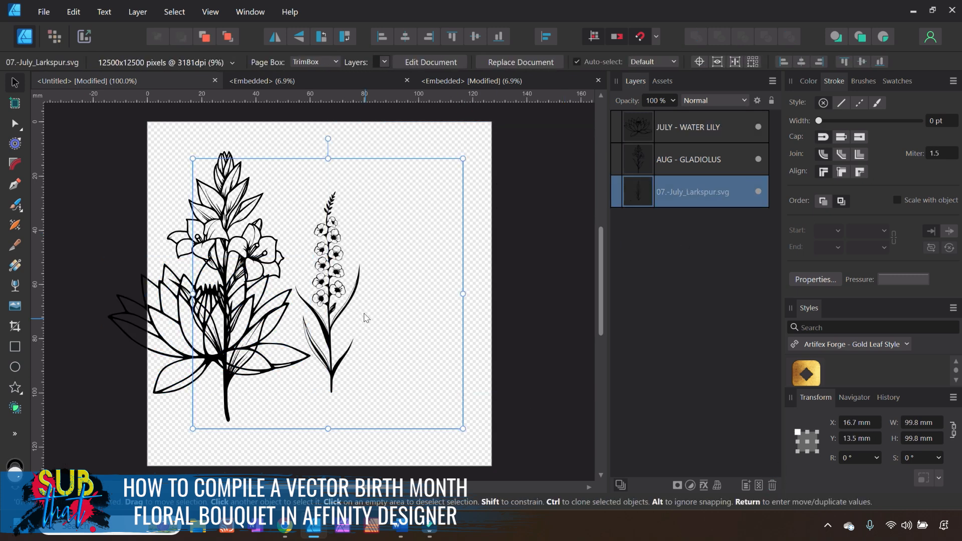
Move the embedded larkspur farther right on the page, away from the other flowers, and open it for editing.
{"action": "left_click", "coordinate": [471, 286]}
{"action": "left_click_drag", "start_coordinate": [313, 353], "coordinate": [385, 346]}
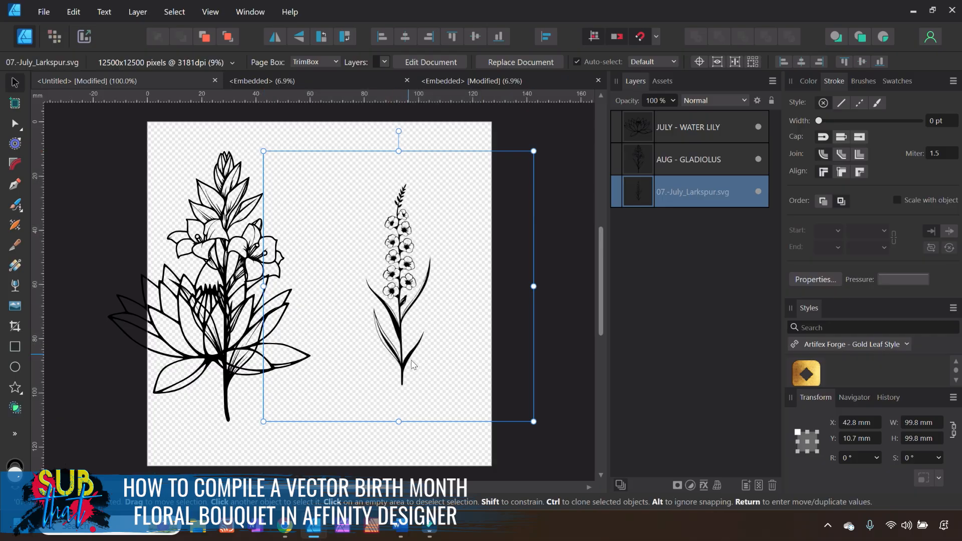
{"action": "left_click", "coordinate": [445, 62]}
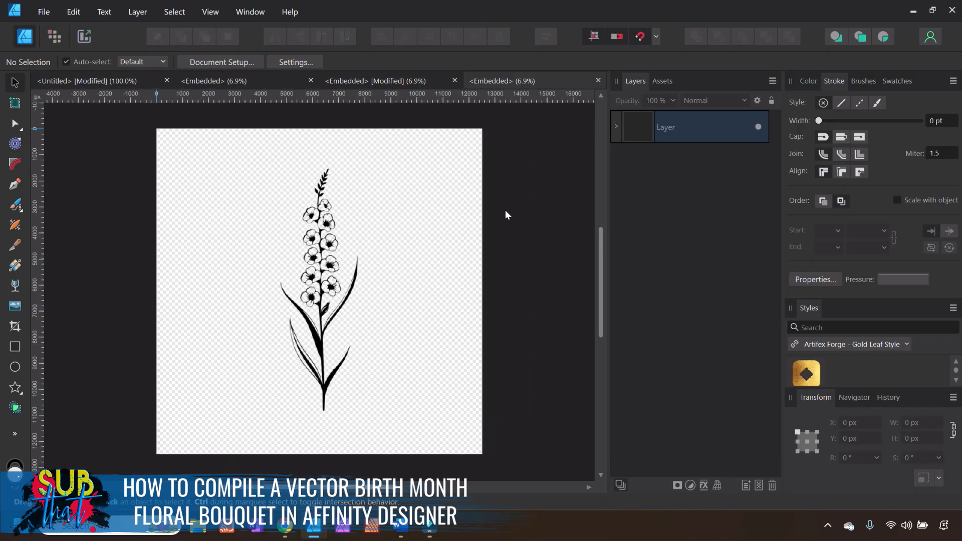
Copy the larkspur's curves out of the embedded document and paste them into the bouquet document.
{"action": "left_click", "coordinate": [616, 127]}
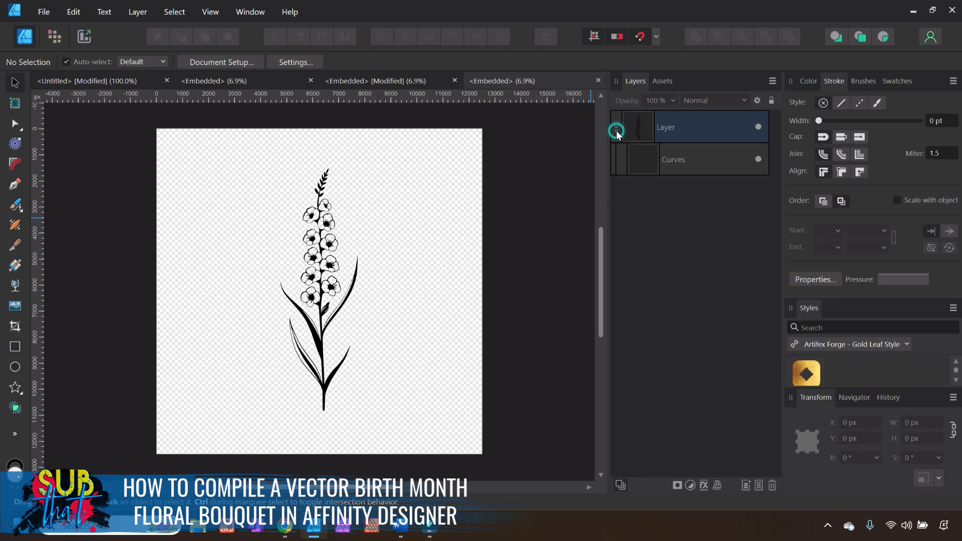
{"action": "right_click", "coordinate": [654, 161]}
{"action": "left_click", "coordinate": [679, 197]}
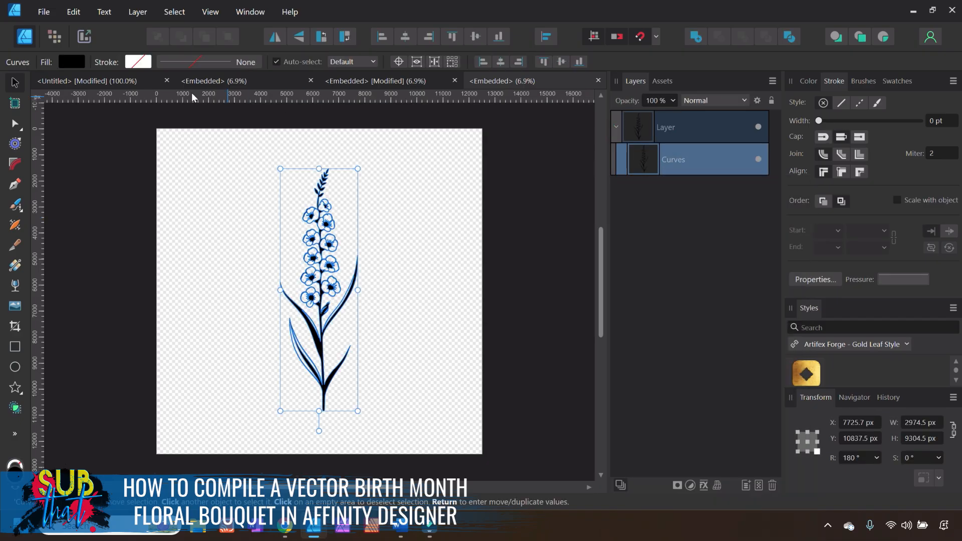
{"action": "left_click", "coordinate": [112, 80]}
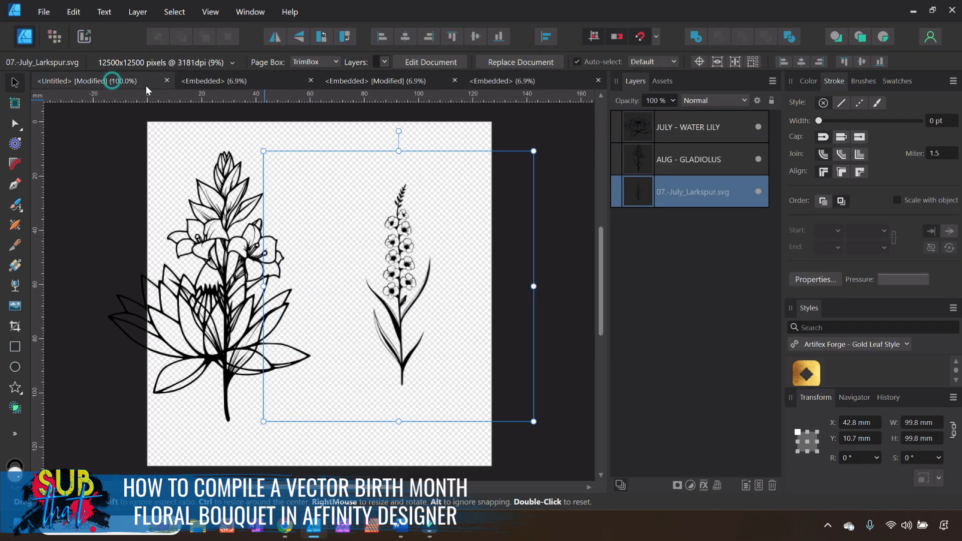
{"action": "right_click", "coordinate": [260, 149]}
{"action": "left_click", "coordinate": [260, 152]}
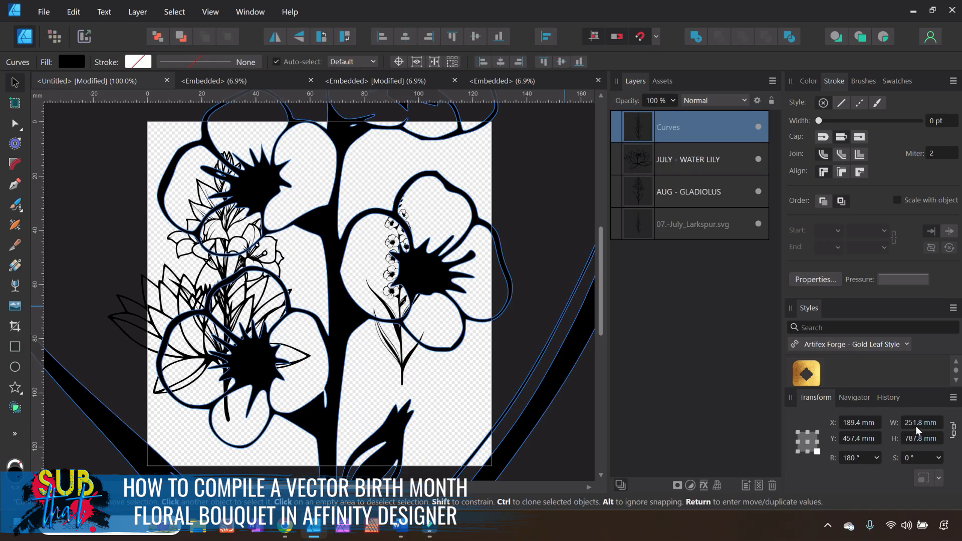
Set the pasted larkspur's height to 100 mm and position to X 0 mm, Y 0 mm, and move it just right of the gladiolus.
{"action": "left_click", "coordinate": [916, 439]}
{"action": "type", "text": "100"}
{"action": "key", "text": "Return"}
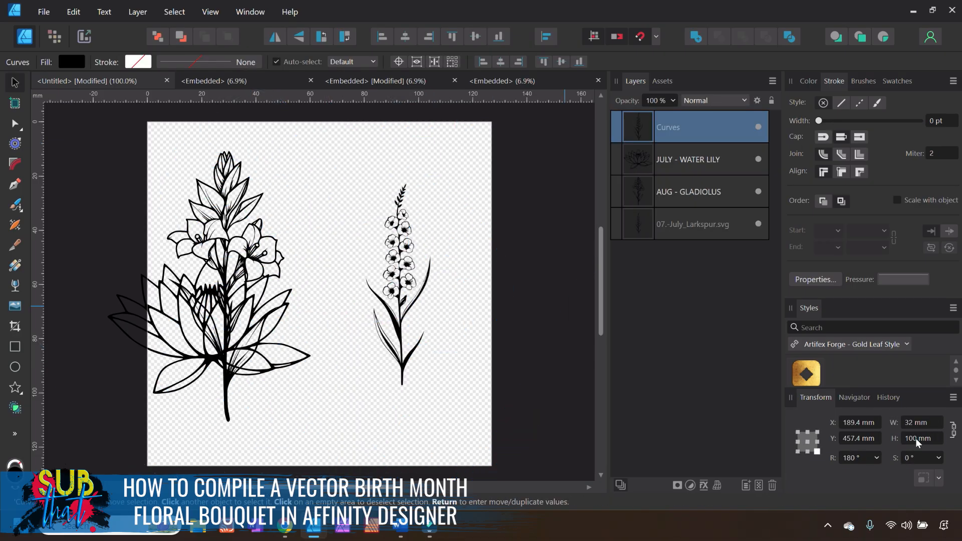
{"action": "left_click", "coordinate": [861, 423]}
{"action": "type", "text": "0"}
{"action": "key", "text": "Return"}
{"action": "left_click", "coordinate": [862, 440]}
{"action": "type", "text": "0"}
{"action": "key", "text": "Return"}
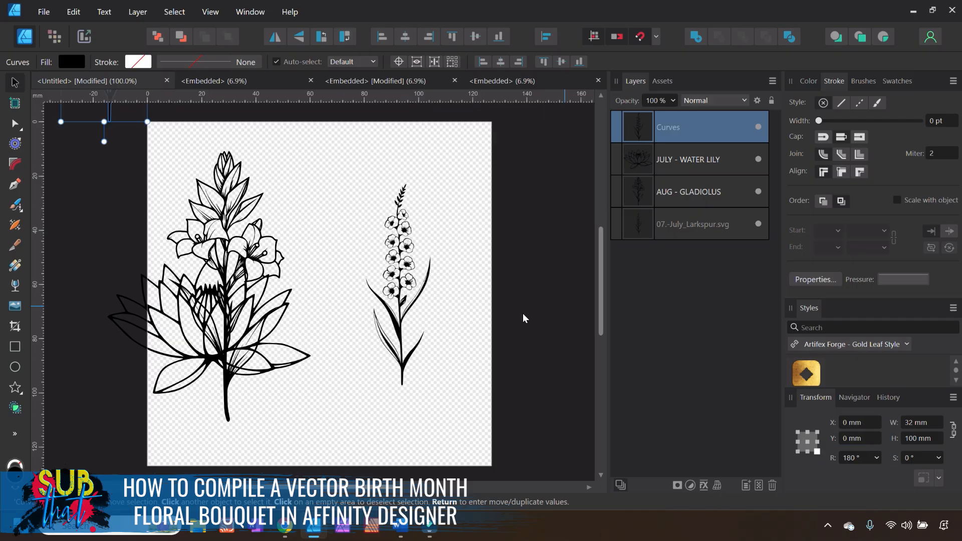
{"action": "left_click_drag", "start_coordinate": [116, 124], "coordinate": [319, 424]}
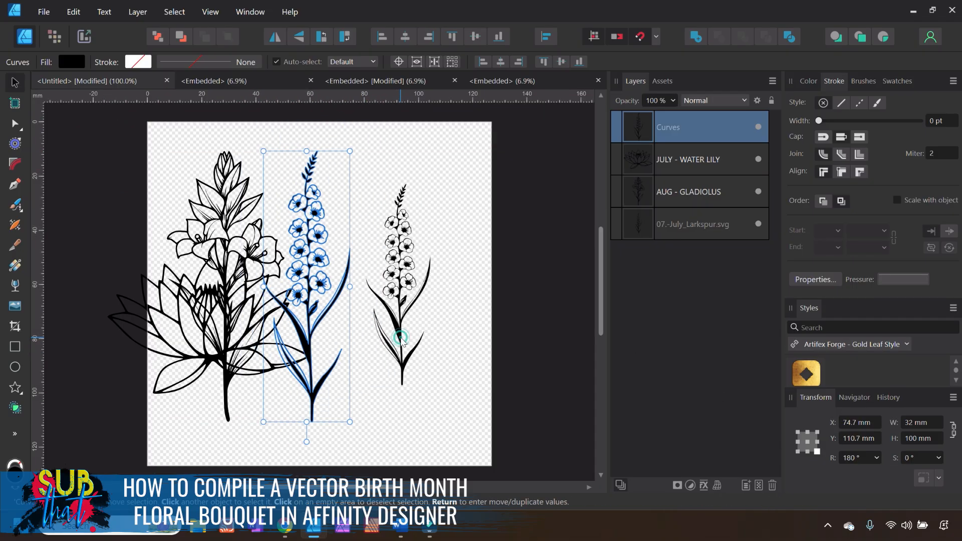
Delete the embedded 07.-July_Larkspur.svg and close its opened embedded document.
{"action": "left_click", "coordinate": [401, 339]}
{"action": "left_click", "coordinate": [773, 487]}
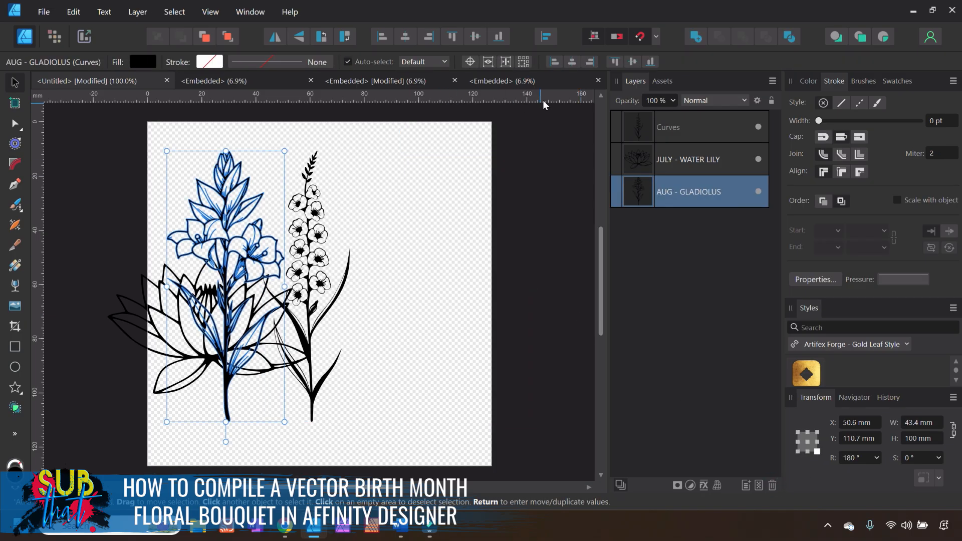
{"action": "left_click", "coordinate": [546, 81]}
{"action": "left_click", "coordinate": [599, 81]}
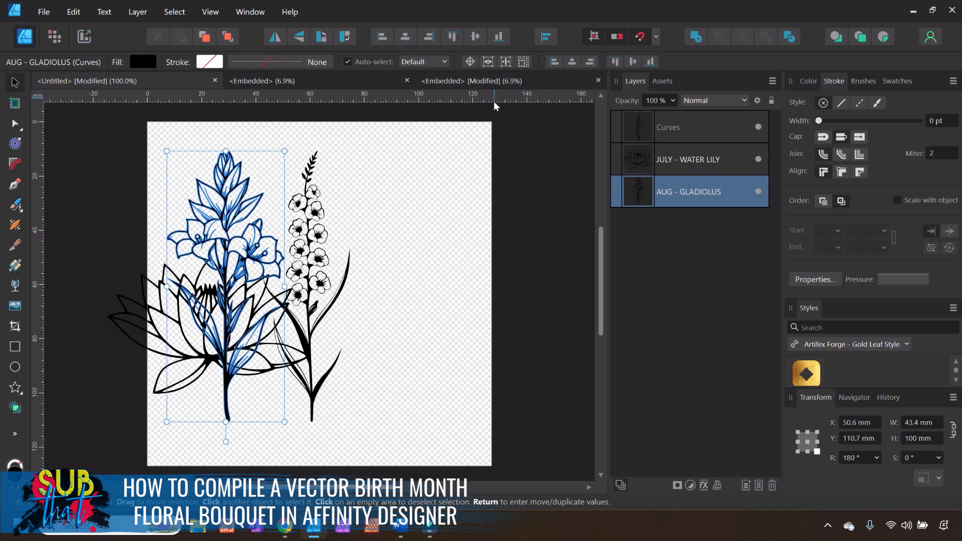
Close the remaining embedded documents and spread the flowers out, with the larkspur at left, water lily at top centre and gladiolus at right.
{"action": "left_click", "coordinate": [598, 80]}
{"action": "left_click", "coordinate": [598, 81]}
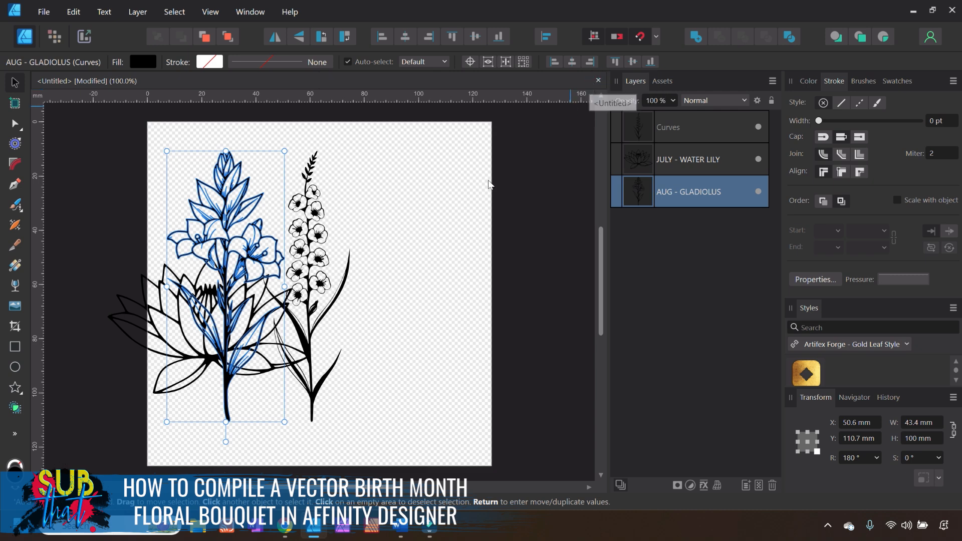
{"action": "left_click_drag", "start_coordinate": [238, 245], "coordinate": [431, 239]}
{"action": "left_click_drag", "start_coordinate": [223, 355], "coordinate": [189, 271]}
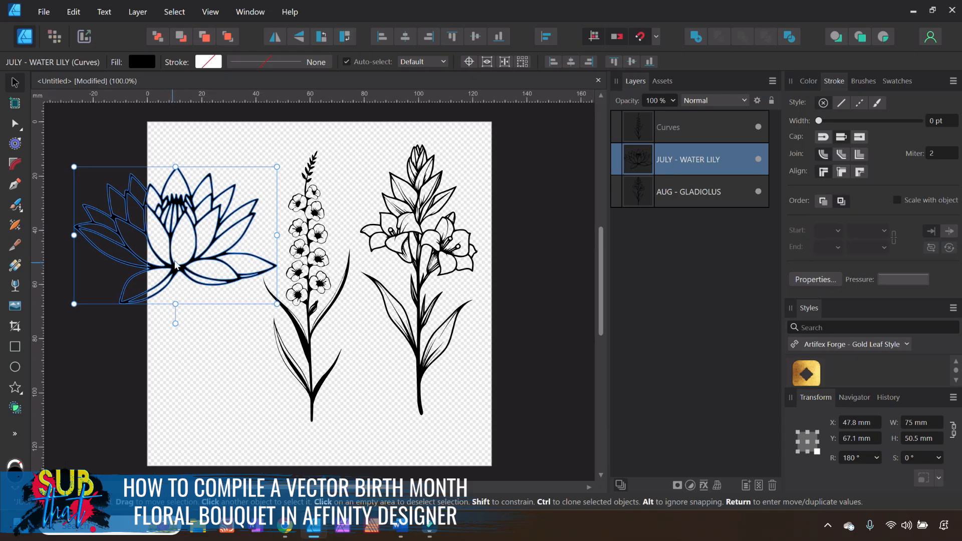
{"action": "left_click_drag", "start_coordinate": [189, 266], "coordinate": [333, 242]}
{"action": "left_click", "coordinate": [327, 335]}
{"action": "left_click_drag", "start_coordinate": [291, 307], "coordinate": [205, 305]}
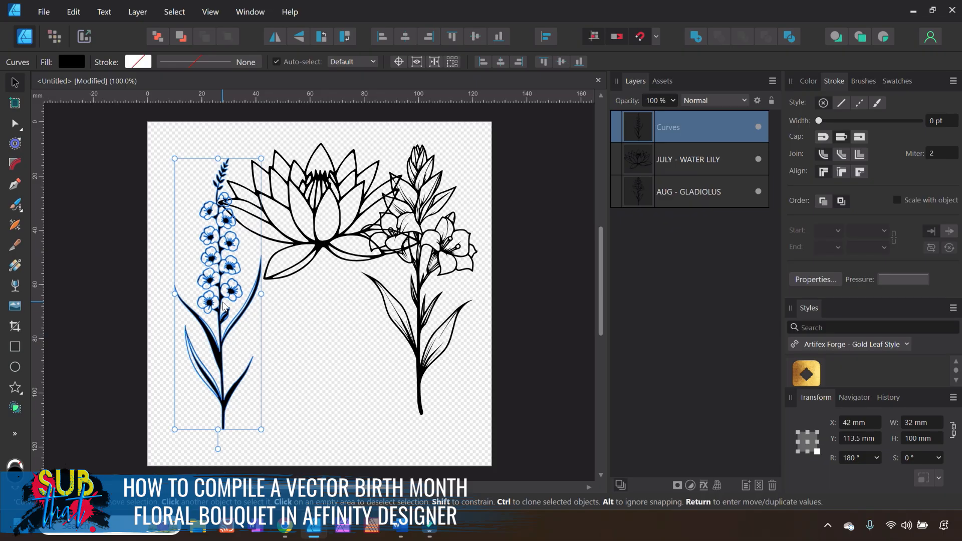
Tilt the larkspur to about -155.7° and the gladiolus to about 154° so their stems lean toward the page centre.
{"action": "left_click_drag", "start_coordinate": [218, 449], "coordinate": [281, 421]}
{"action": "left_click_drag", "start_coordinate": [233, 283], "coordinate": [262, 282]}
{"action": "left_click", "coordinate": [424, 335]}
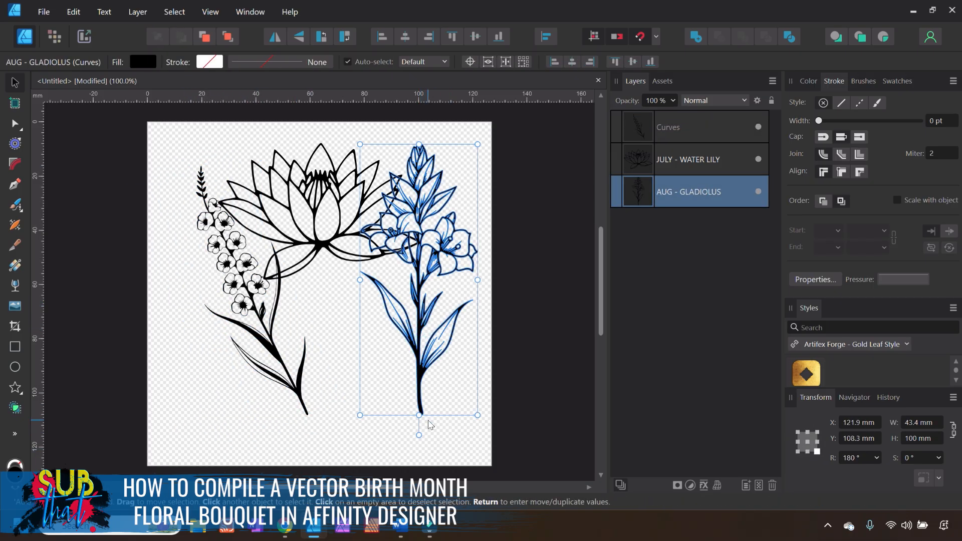
{"action": "left_click_drag", "start_coordinate": [419, 435], "coordinate": [316, 401]}
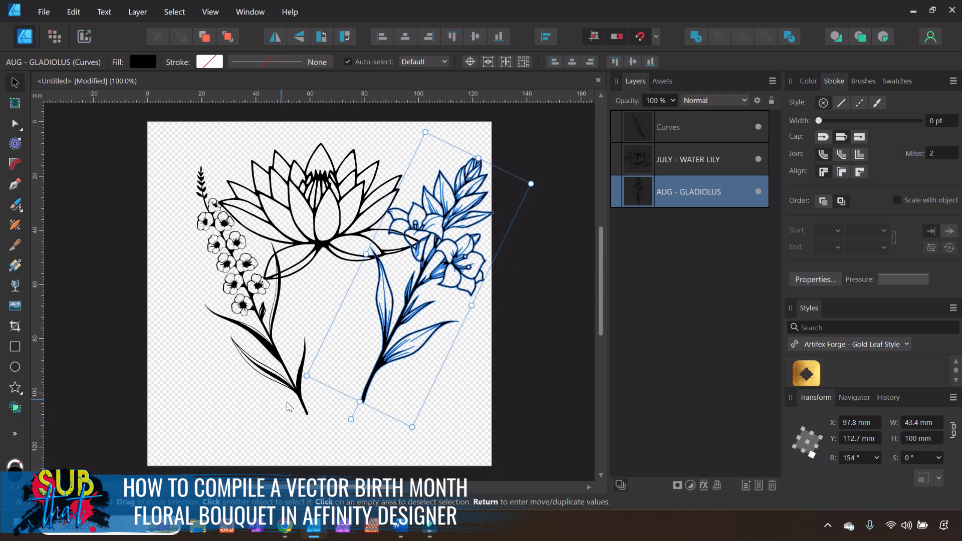
Move the larkspur and gladiolus inward so their stems cross beneath the water lily.
{"action": "left_click", "coordinate": [266, 374]}
{"action": "left_click_drag", "start_coordinate": [265, 373], "coordinate": [288, 370]}
{"action": "left_click_drag", "start_coordinate": [429, 282], "coordinate": [367, 295]}
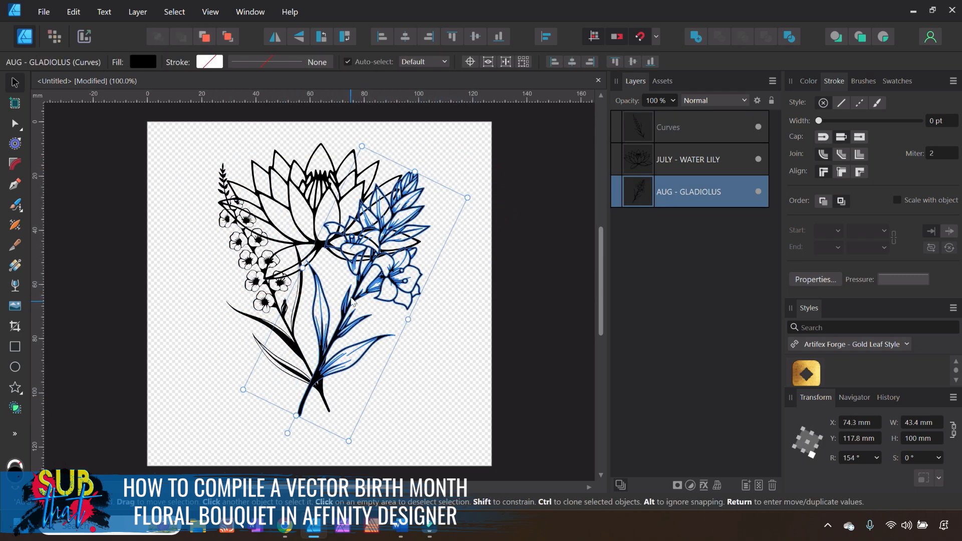
Move the gladiolus and larkspur apart so they flank the water lily without their stems crossing.
{"action": "left_click_drag", "start_coordinate": [376, 259], "coordinate": [437, 263]}
{"action": "left_click", "coordinate": [266, 266]}
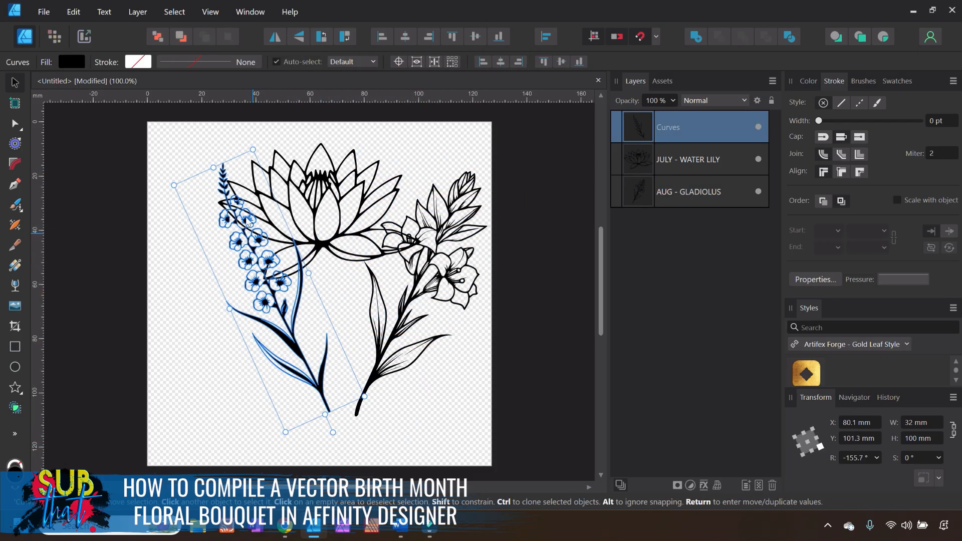
{"action": "left_click_drag", "start_coordinate": [250, 257], "coordinate": [215, 274]}
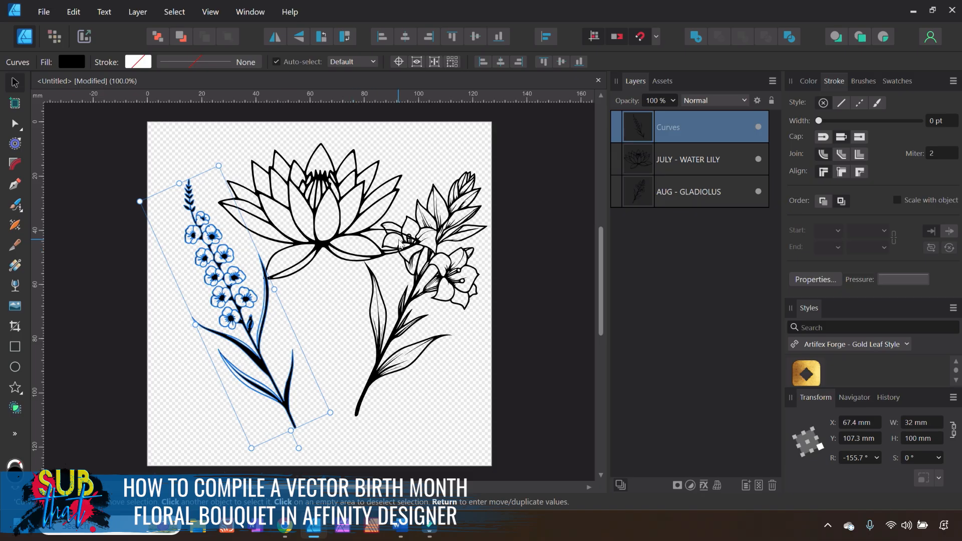
{"action": "left_click", "coordinate": [453, 275]}
{"action": "left_click_drag", "start_coordinate": [452, 274], "coordinate": [461, 274]}
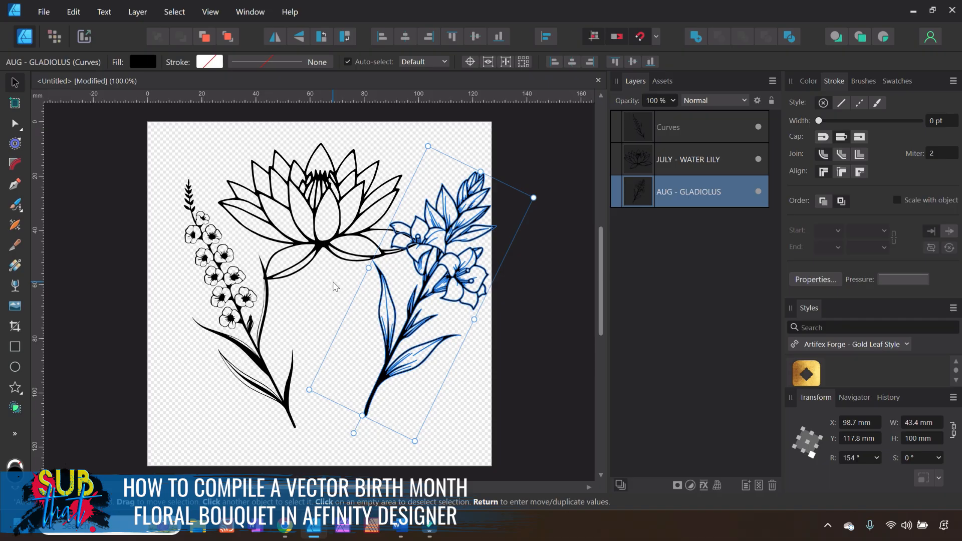
Recolour the water lily red (FF0000) and the gladiolus blue (0037FF), and clear the selection.
{"action": "left_click", "coordinate": [338, 241]}
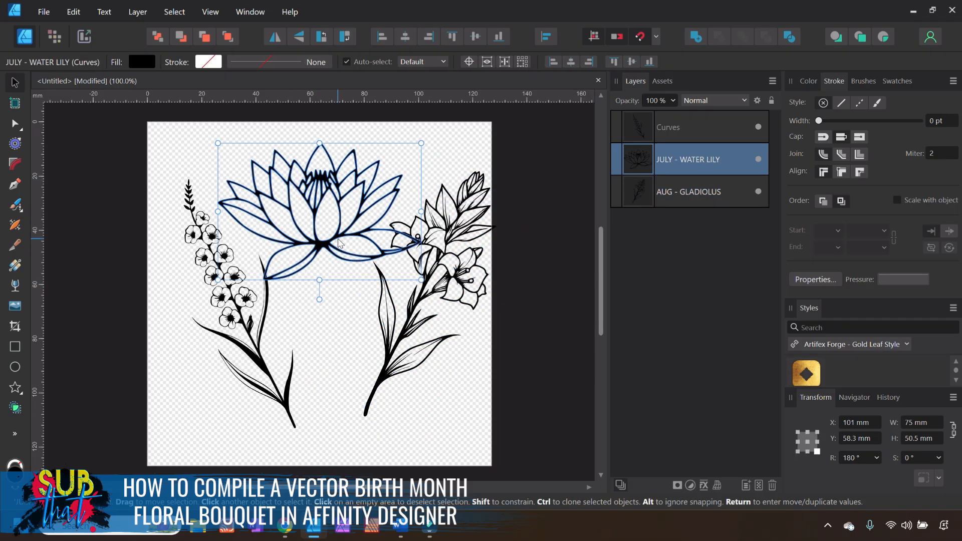
{"action": "left_click", "coordinate": [807, 80]}
{"action": "left_click", "coordinate": [844, 107]}
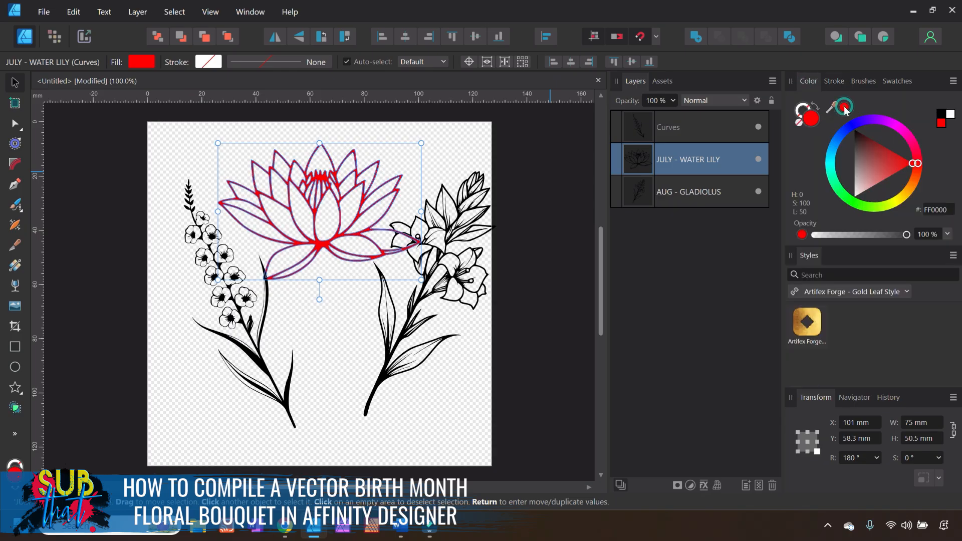
{"action": "left_click", "coordinate": [429, 299]}
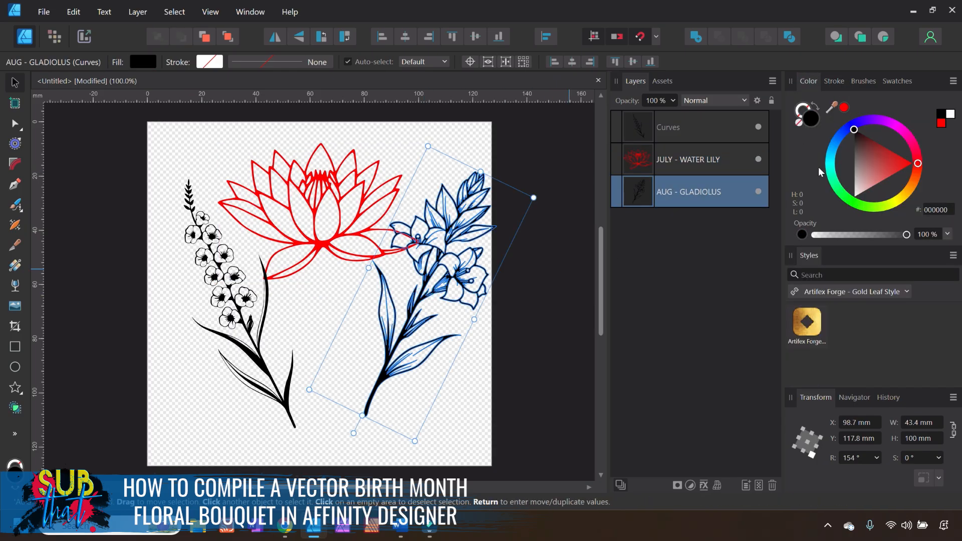
{"action": "left_click", "coordinate": [845, 133]}
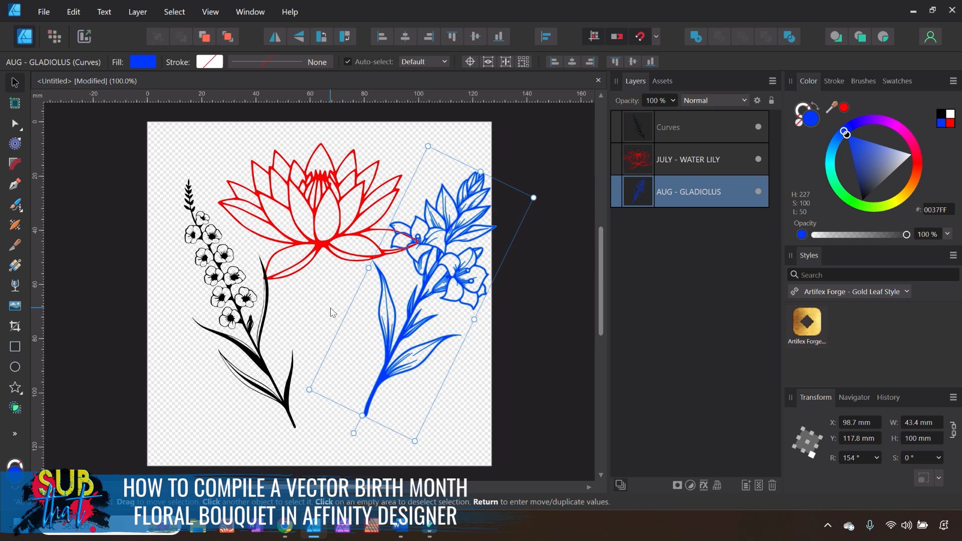
{"action": "left_click", "coordinate": [476, 369]}
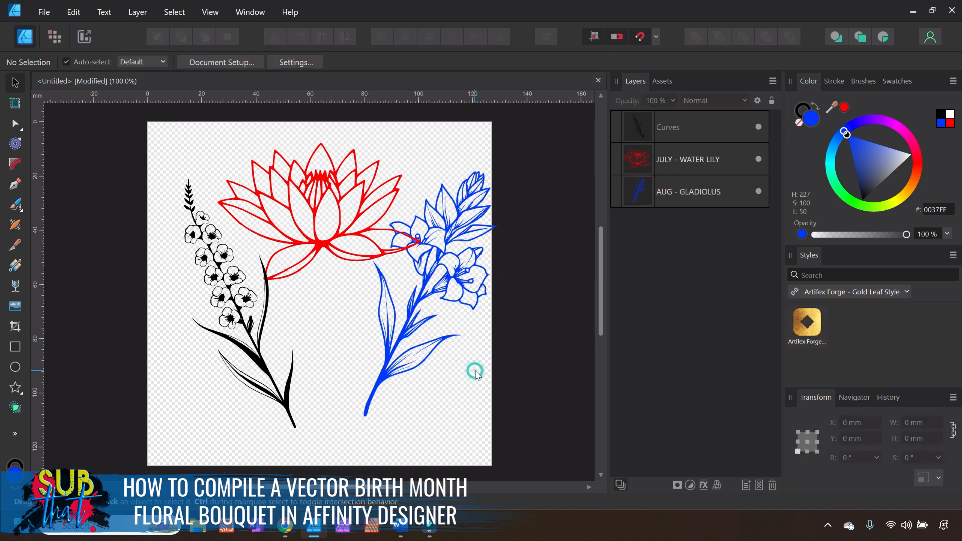
Move the gladiolus and larkspur closer together so their stem ends nearly meet below the water lily.
{"action": "left_click", "coordinate": [444, 278]}
{"action": "left_click_drag", "start_coordinate": [444, 278], "coordinate": [409, 288]}
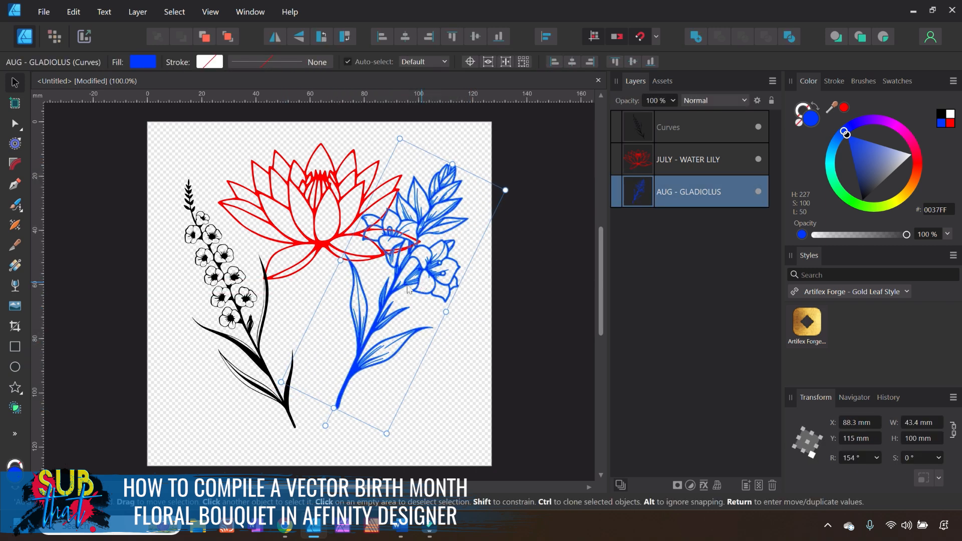
{"action": "left_click", "coordinate": [254, 361]}
{"action": "left_click_drag", "start_coordinate": [254, 361], "coordinate": [291, 353]}
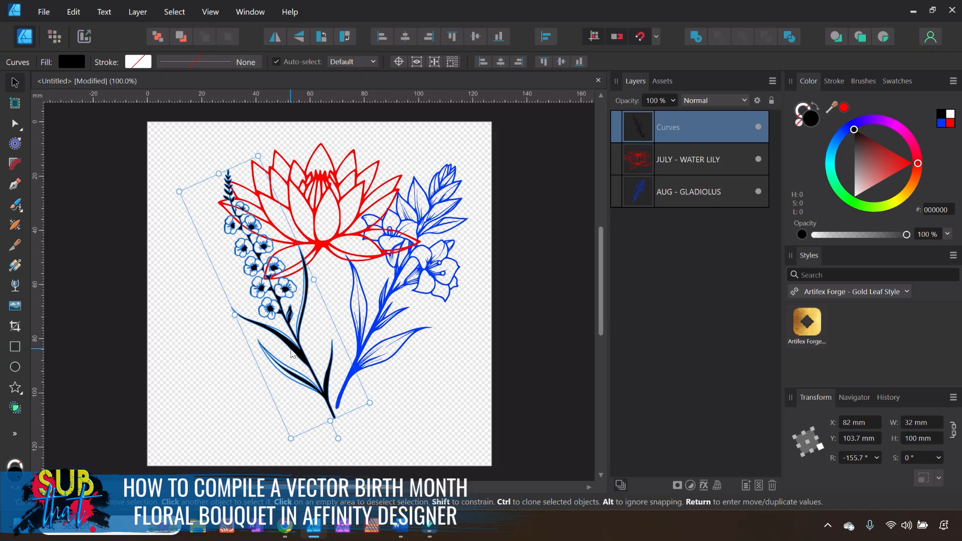
Rename the larkspur's layer as JULY - LARKSPUR and clear the selection.
{"action": "left_click", "coordinate": [337, 186]}
{"action": "left_click", "coordinate": [287, 344]}
{"action": "double_click", "coordinate": [672, 131]}
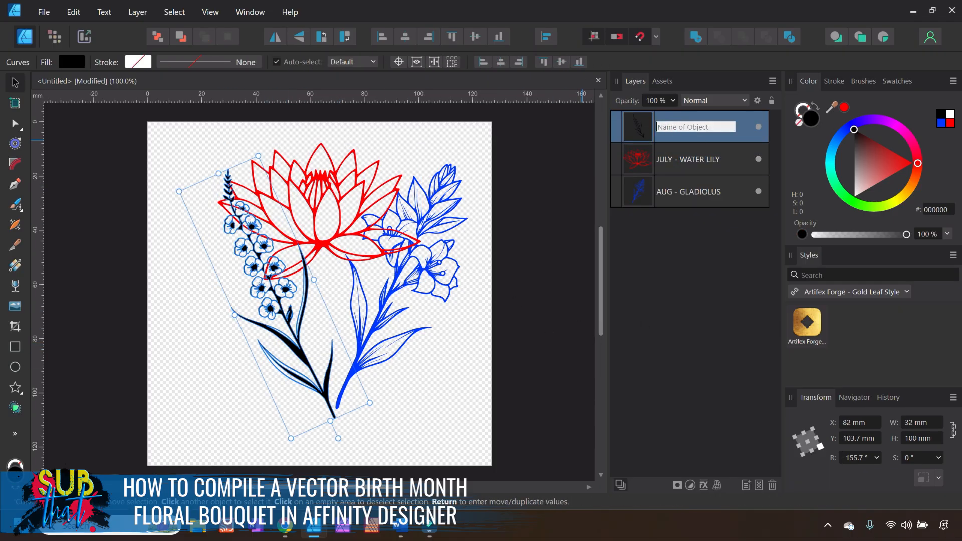
{"action": "type", "text": "JULY - LARKSPUR"}
{"action": "key", "text": "Return"}
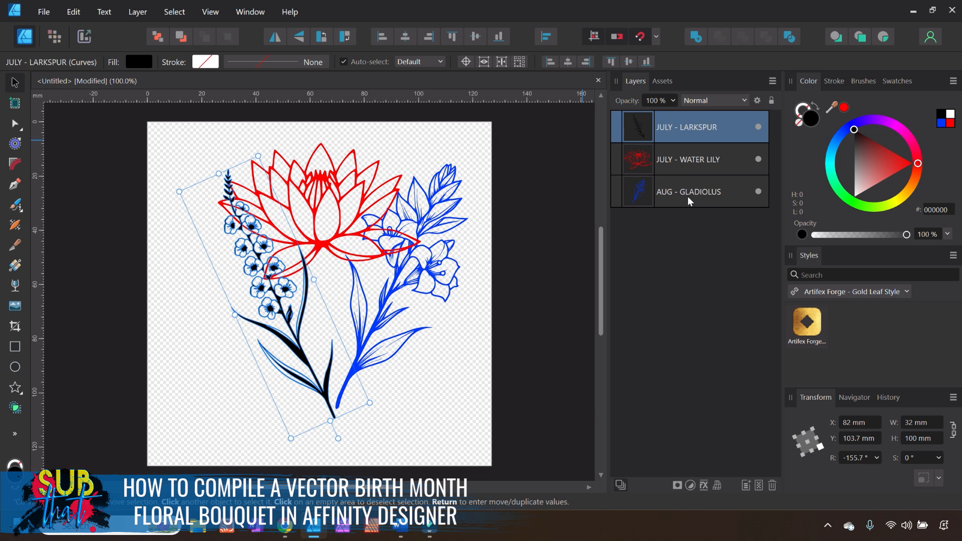
{"action": "left_click", "coordinate": [473, 378]}
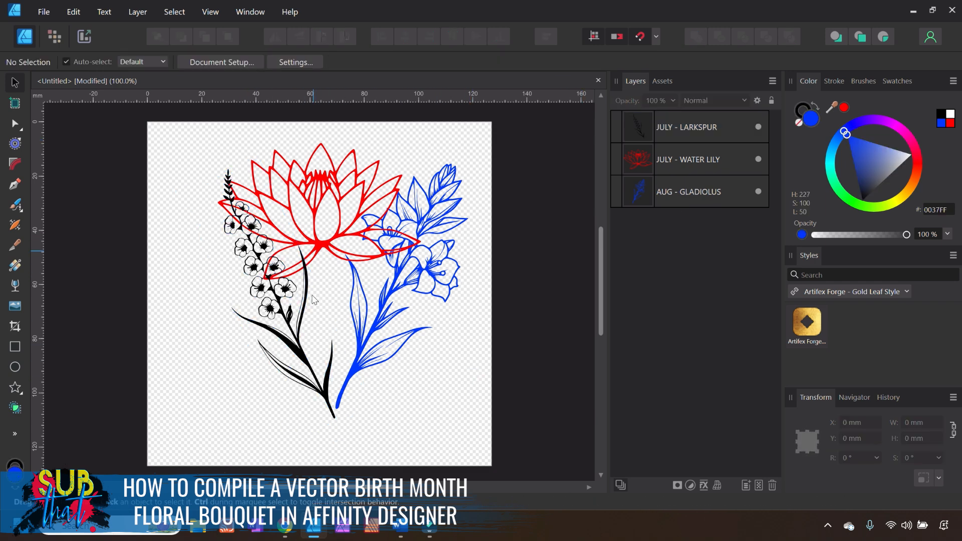
Shift the larkspur left and slightly down, the water lily slightly left and down, and the gladiolus slightly down.
{"action": "left_click", "coordinate": [299, 323]}
{"action": "left_click_drag", "start_coordinate": [299, 323], "coordinate": [265, 324]}
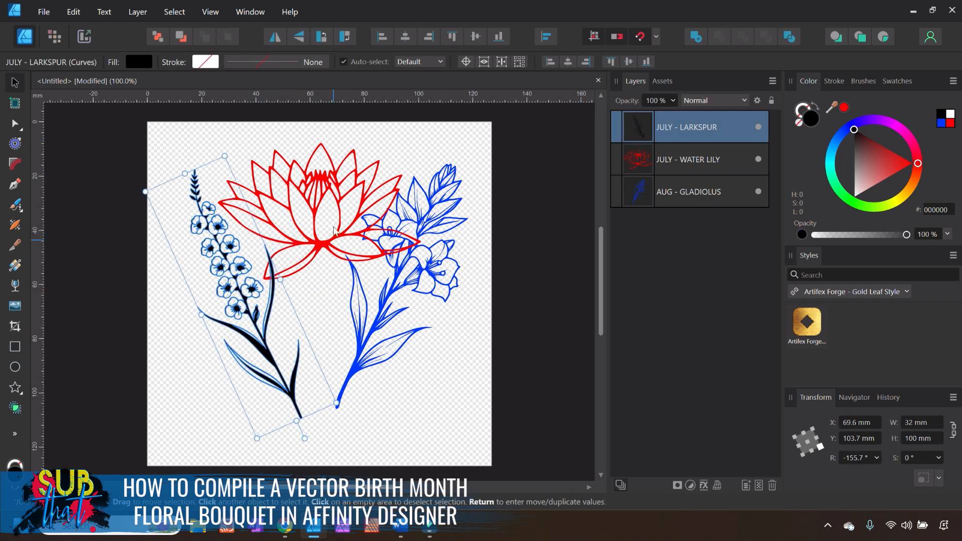
{"action": "left_click", "coordinate": [333, 231]}
{"action": "left_click", "coordinate": [660, 164]}
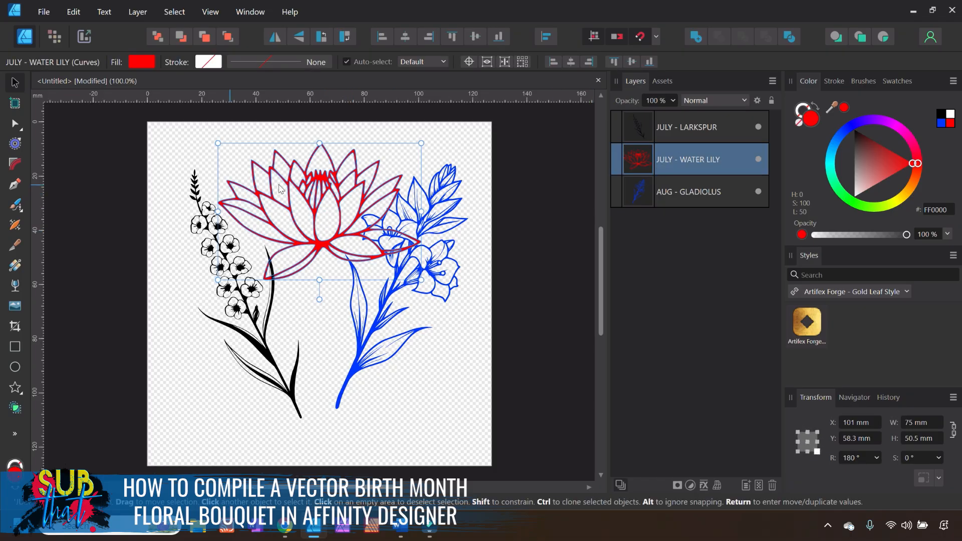
{"action": "left_click_drag", "start_coordinate": [281, 189], "coordinate": [269, 203]}
{"action": "left_click", "coordinate": [264, 340]}
{"action": "left_click_drag", "start_coordinate": [272, 361], "coordinate": [271, 370]}
{"action": "left_click", "coordinate": [391, 319]}
{"action": "left_click_drag", "start_coordinate": [391, 319], "coordinate": [393, 332]}
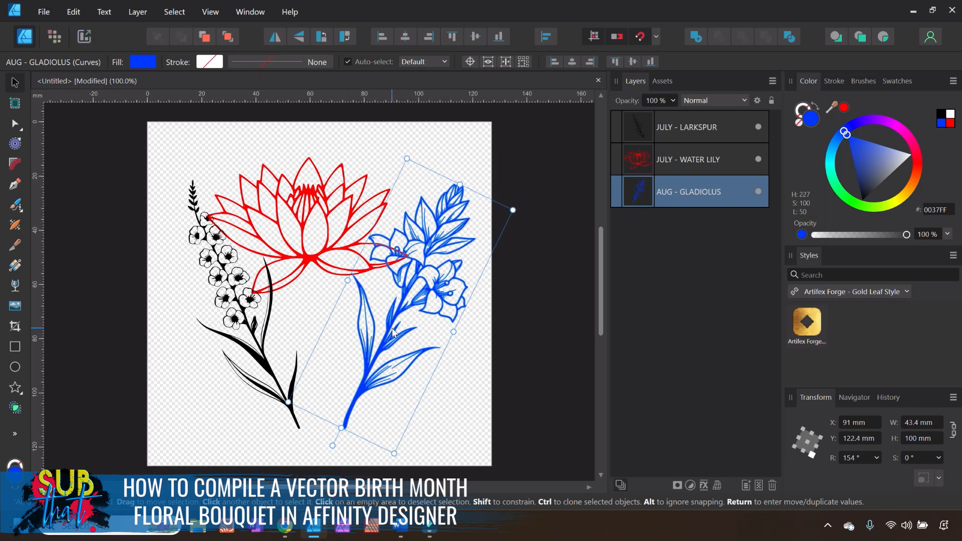
Hide the JULY - WATER LILY layer and move the larkspur slightly up on the page.
{"action": "left_click", "coordinate": [273, 365]}
{"action": "left_click", "coordinate": [266, 356]}
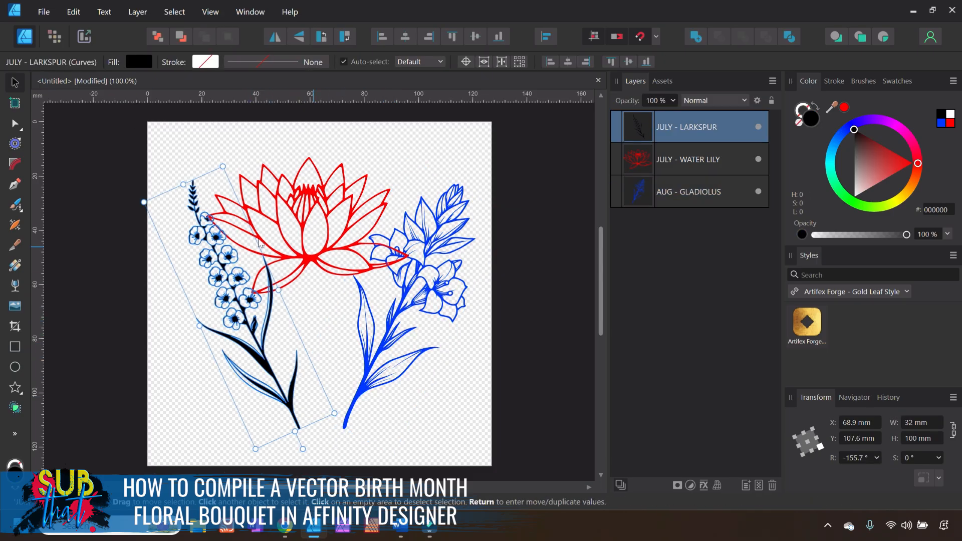
{"action": "left_click", "coordinate": [347, 253]}
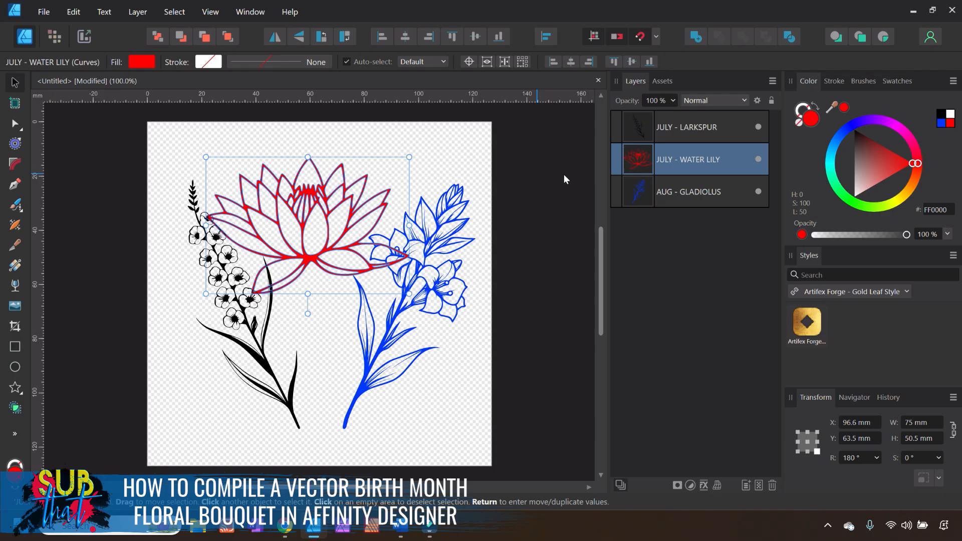
{"action": "left_click", "coordinate": [759, 160]}
{"action": "left_click", "coordinate": [494, 254]}
{"action": "left_click", "coordinate": [253, 333]}
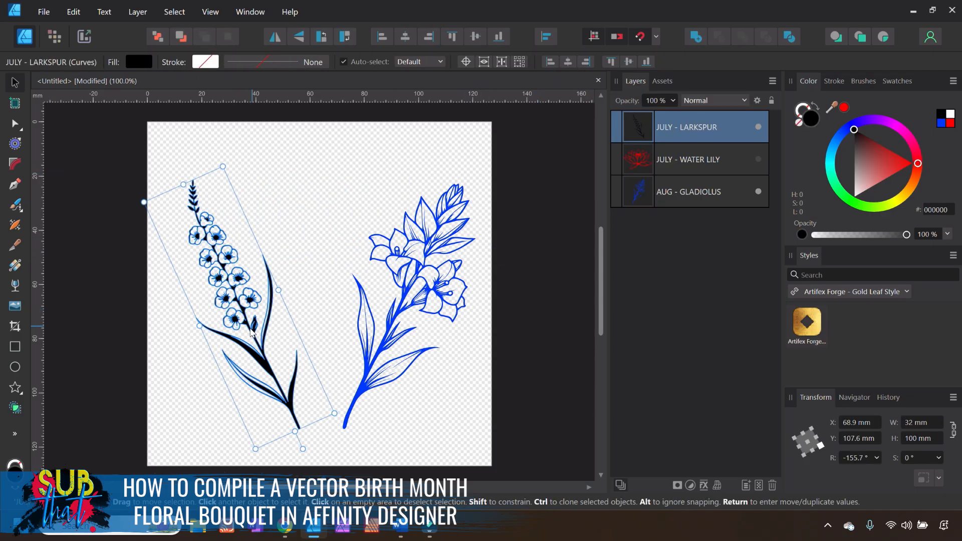
{"action": "left_click_drag", "start_coordinate": [252, 334], "coordinate": [256, 315]}
Cut the larkspur's stem with the Knife tool just below its lowest bud, separating the flowers from the leaves.
{"action": "left_click", "coordinate": [855, 397]}
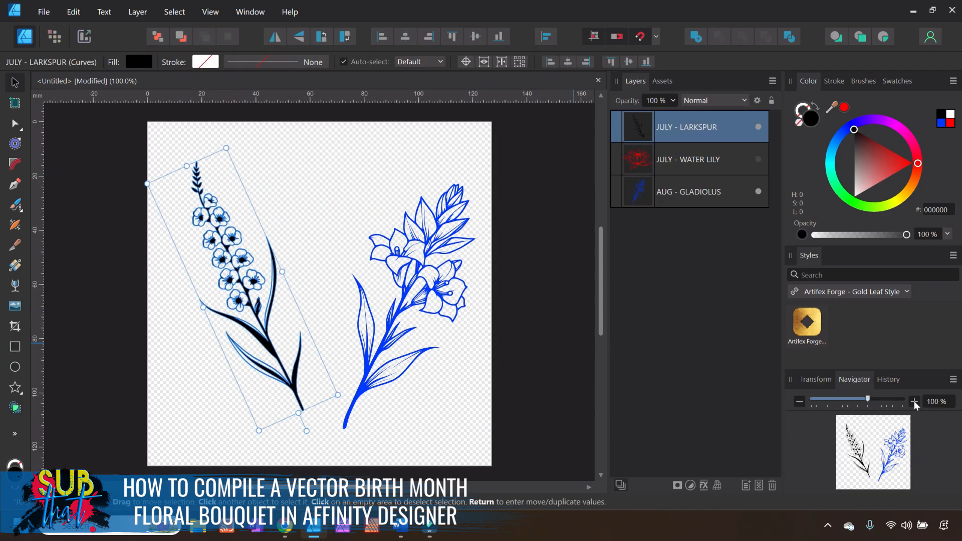
{"action": "left_click", "coordinate": [914, 401]}
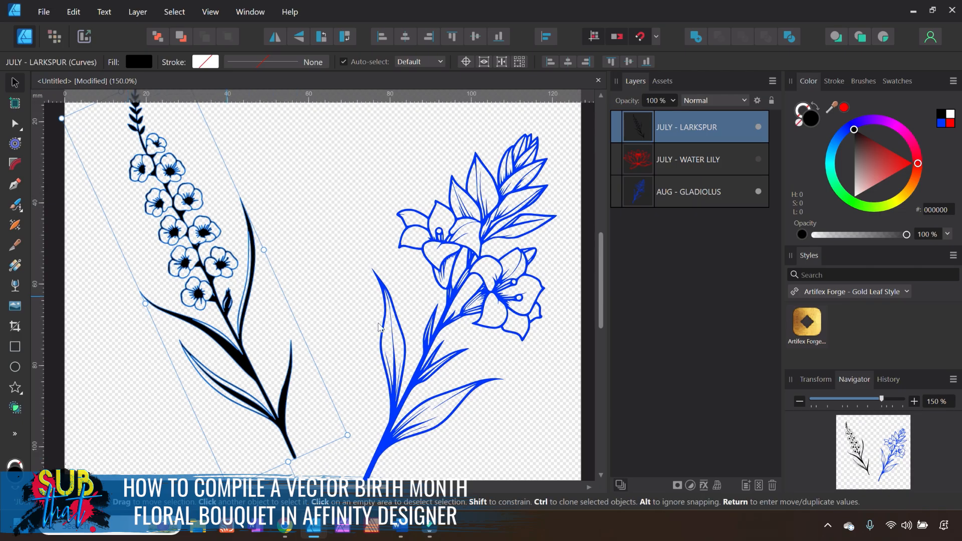
{"action": "left_click_drag", "start_coordinate": [882, 401], "coordinate": [873, 400]}
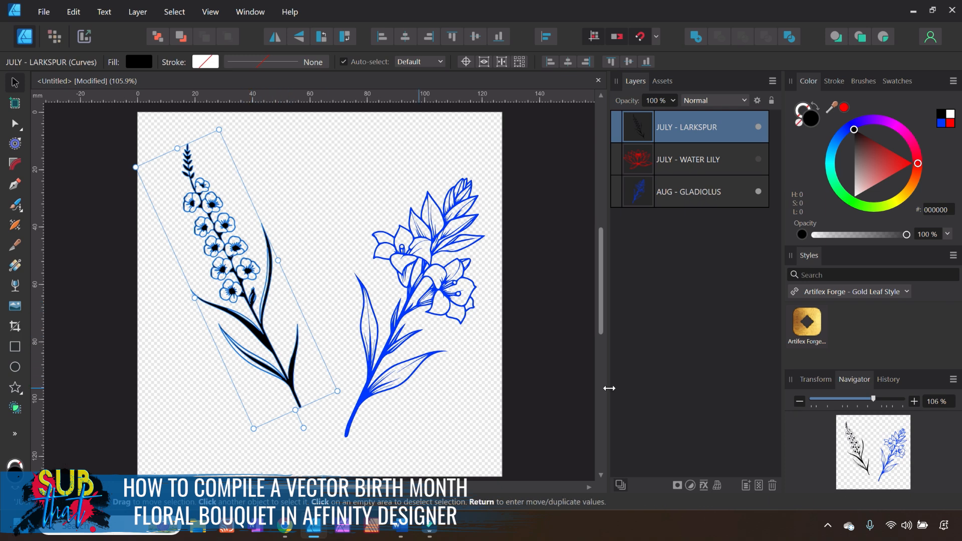
{"action": "left_click", "coordinate": [915, 401]}
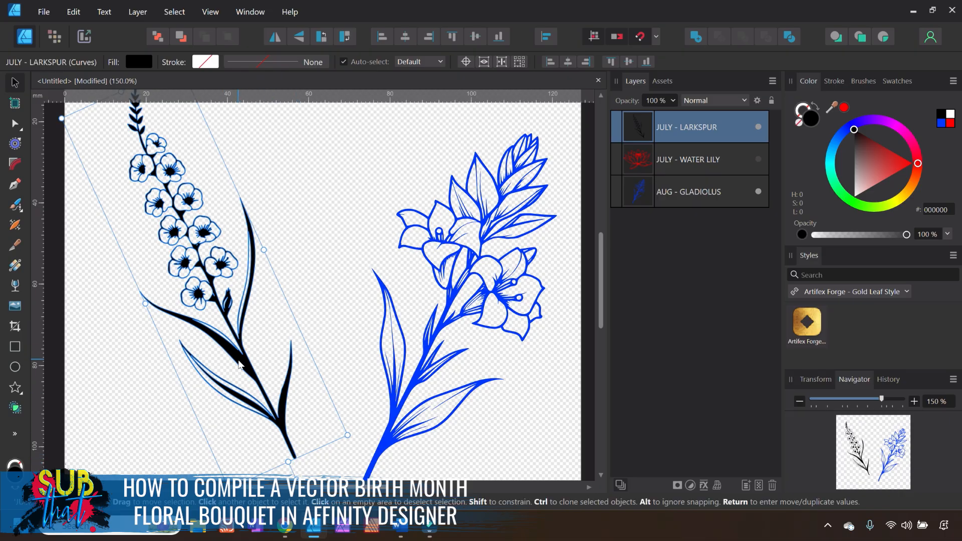
{"action": "left_click", "coordinate": [913, 402]}
{"action": "left_click_drag", "start_coordinate": [254, 346], "coordinate": [248, 362]}
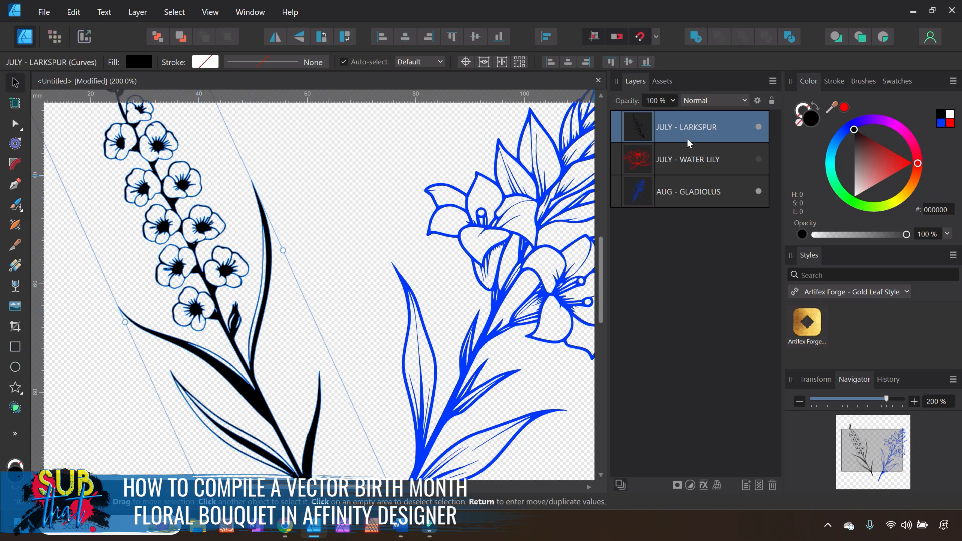
{"action": "left_click", "coordinate": [914, 401]}
{"action": "scroll", "coordinate": [162, 312], "scroll_direction": "down", "scroll_amount": 5}
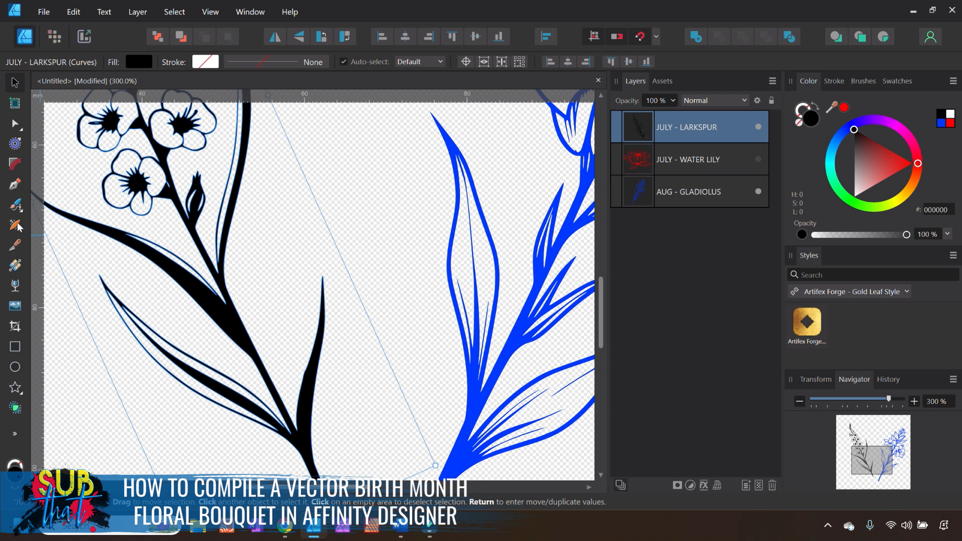
{"action": "left_click", "coordinate": [14, 250]}
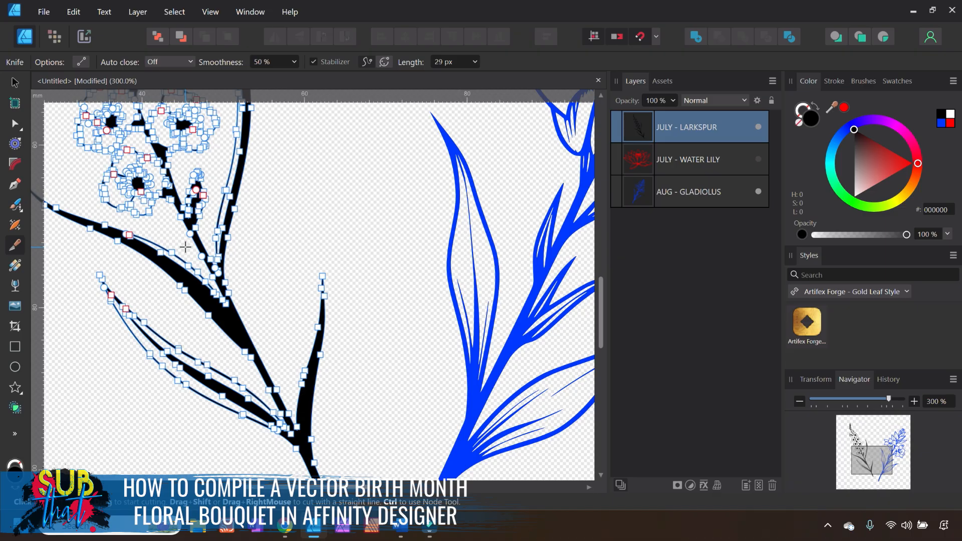
{"action": "left_click_drag", "start_coordinate": [196, 240], "coordinate": [220, 220]}
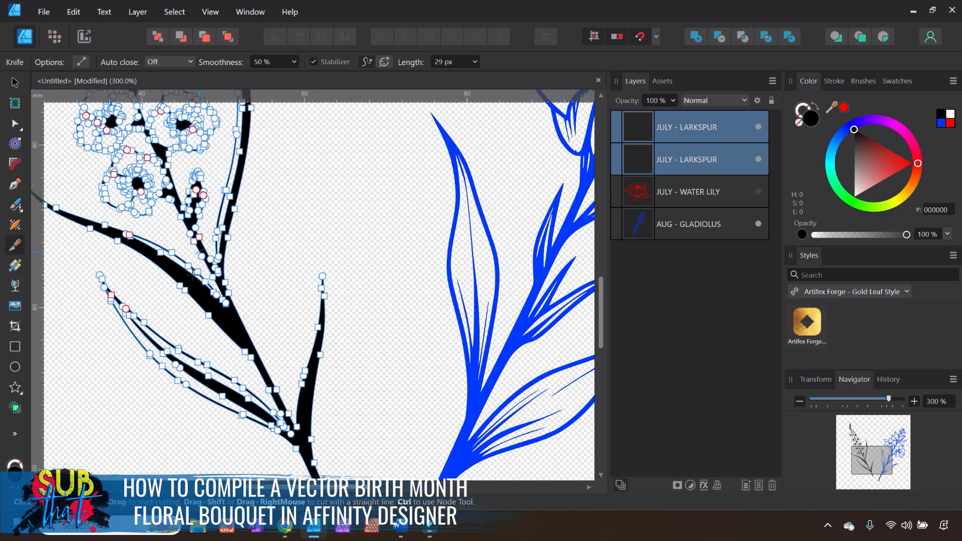
Select only the larkspur's cut-off lower stem with leaves and move it down and right, away from the flowers.
{"action": "key", "text": "v"}
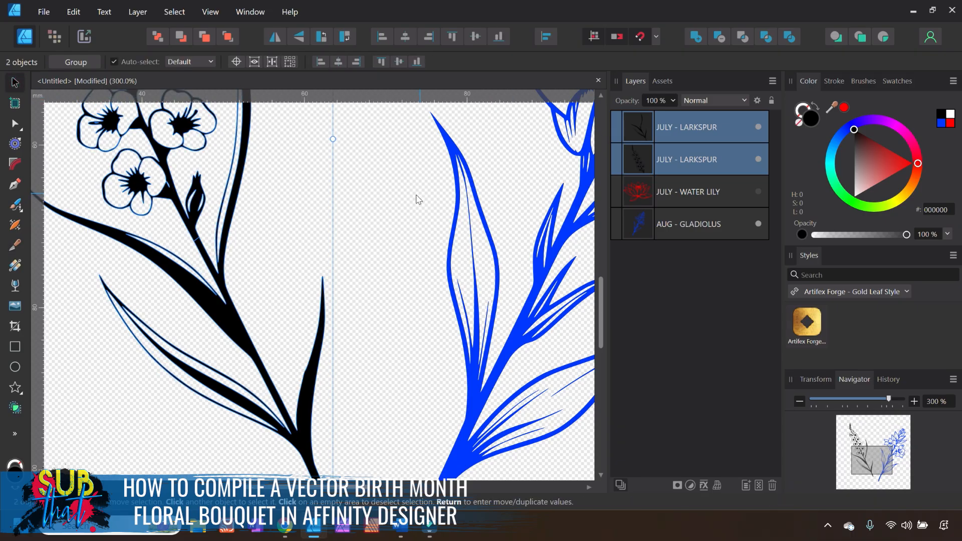
{"action": "left_click", "coordinate": [258, 318]}
{"action": "left_click", "coordinate": [234, 321]}
{"action": "left_click_drag", "start_coordinate": [252, 349], "coordinate": [301, 415]}
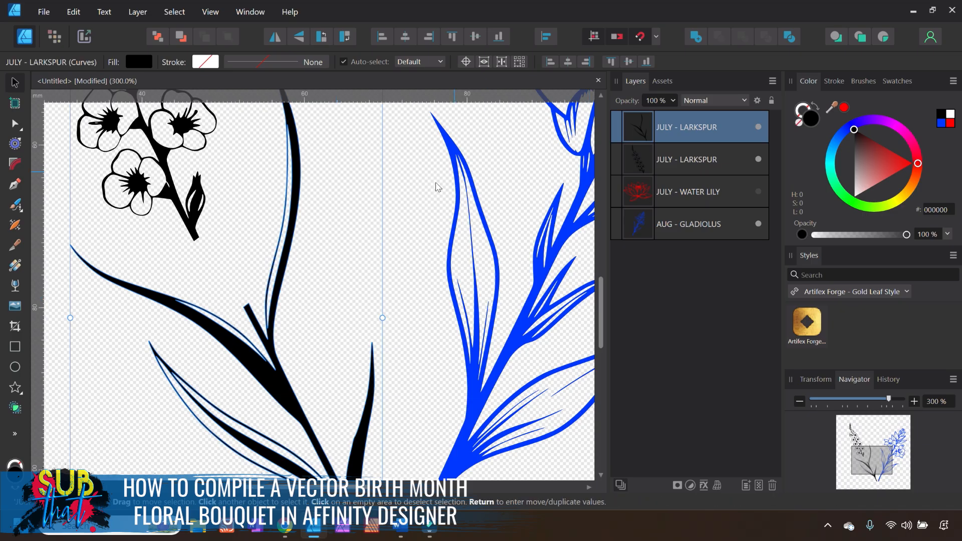
Move the larkspur's cut-off leafy stem up and left, closer to the flower stalk, and deselect it.
{"action": "left_click_drag", "start_coordinate": [269, 365], "coordinate": [234, 318]}
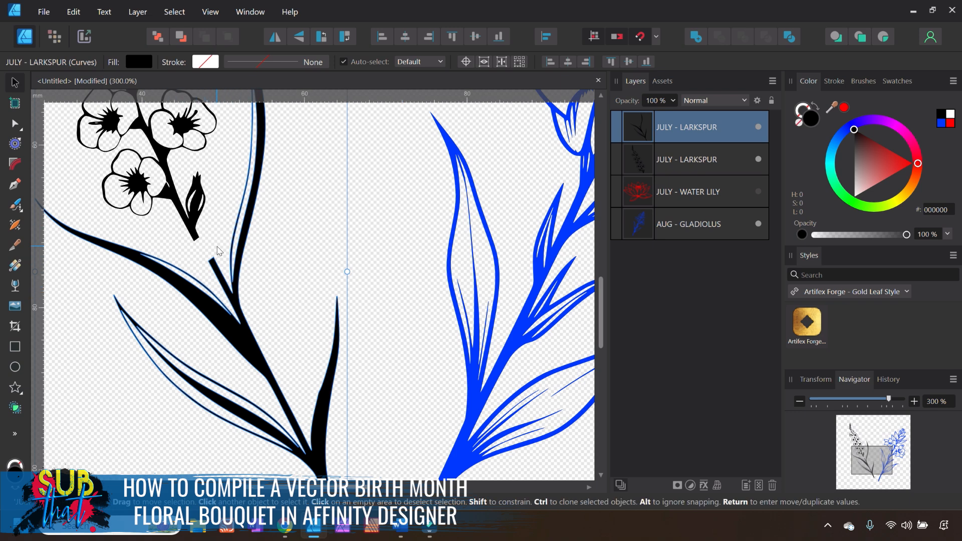
{"action": "left_click", "coordinate": [20, 127]}
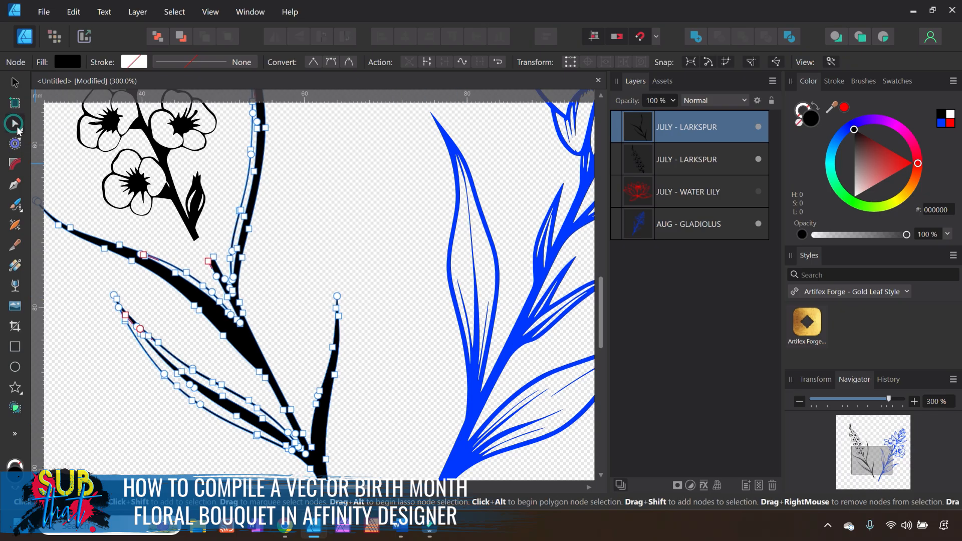
{"action": "left_click", "coordinate": [303, 240]}
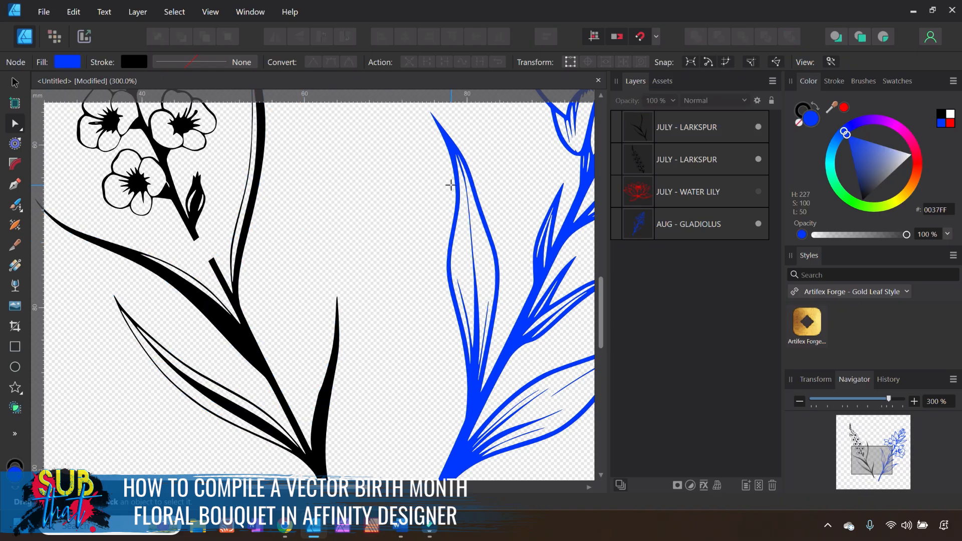
Rename the layer of the larkspur's cut-off leafy stem as JULY - LARKSPUR stem, hide it and deselect it.
{"action": "left_click", "coordinate": [699, 139]}
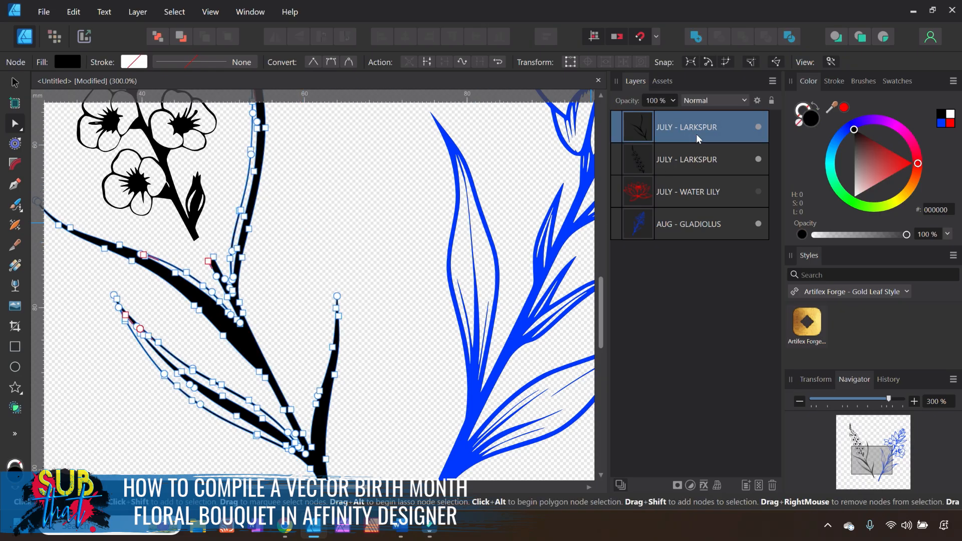
{"action": "double_click", "coordinate": [708, 126]}
{"action": "left_click", "coordinate": [718, 123]}
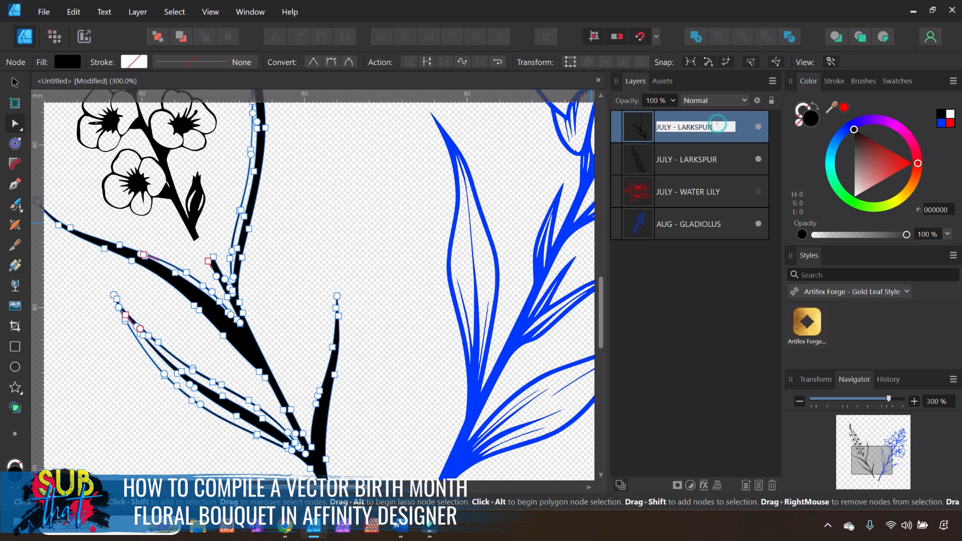
{"action": "key", "text": "Return"}
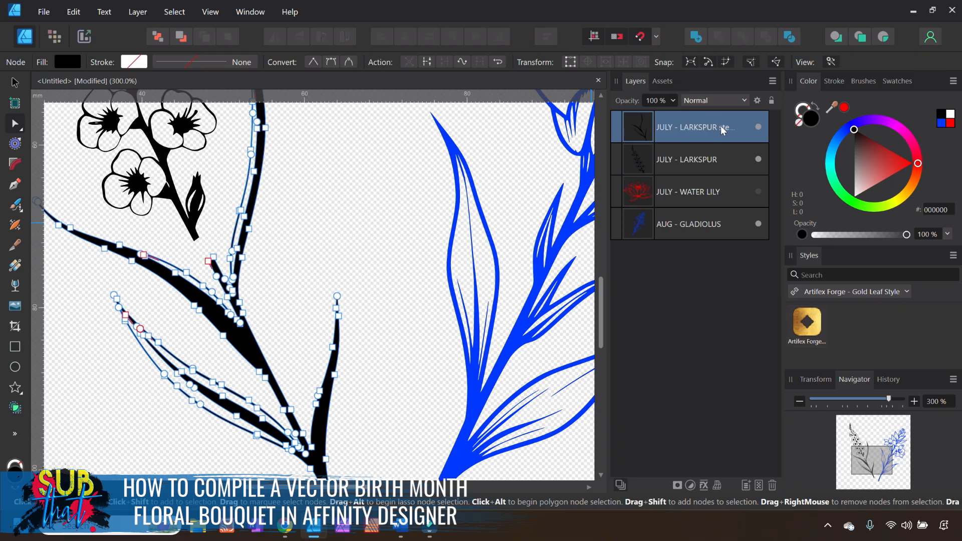
{"action": "left_click", "coordinate": [759, 128]}
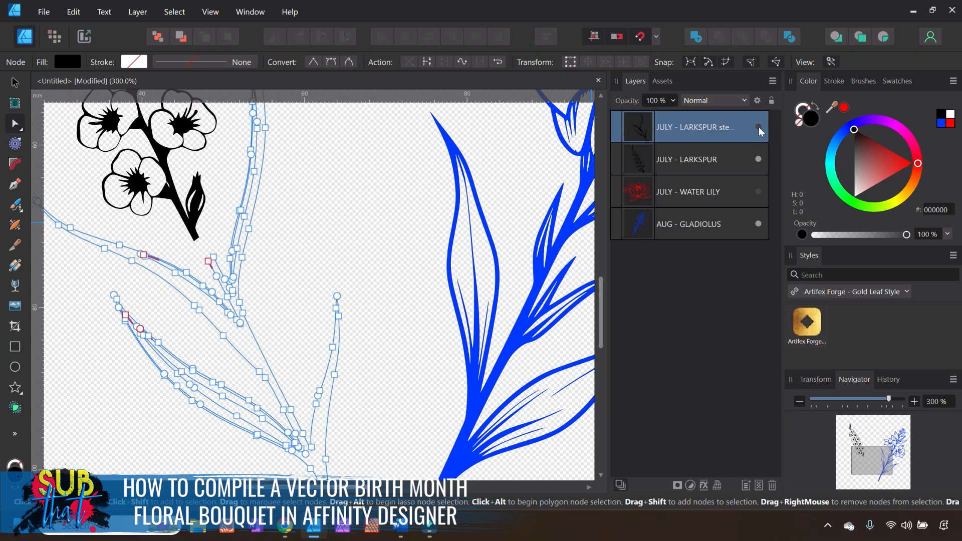
{"action": "left_click", "coordinate": [15, 82]}
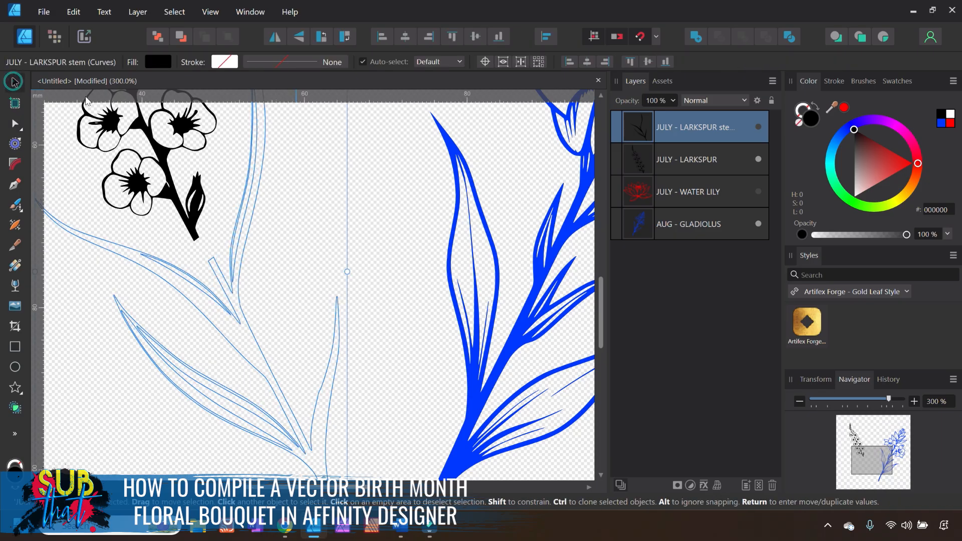
{"action": "left_click", "coordinate": [378, 238]}
Enlarge the remaining larkspur flower stalk to about 84 mm tall on the page.
{"action": "left_click_drag", "start_coordinate": [888, 398], "coordinate": [876, 401]}
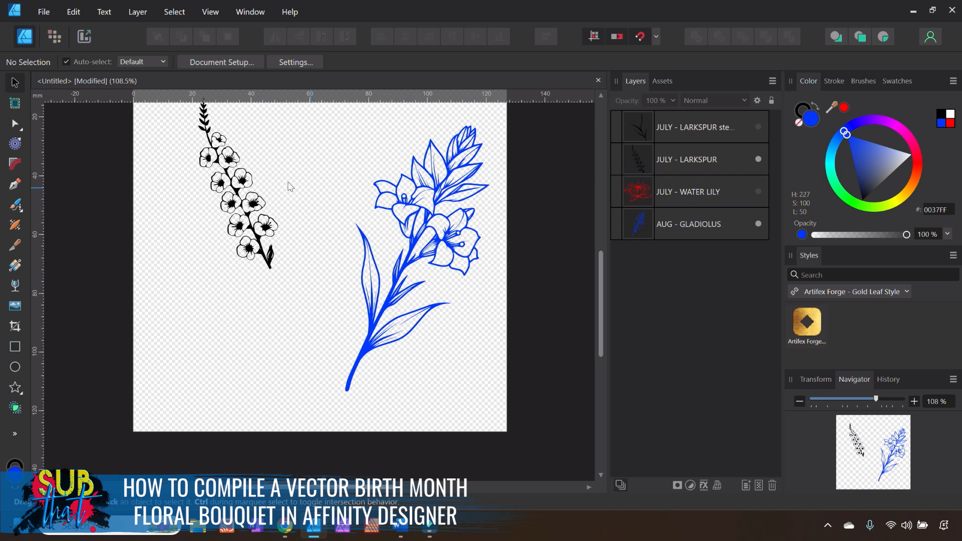
{"action": "scroll", "coordinate": [322, 256], "scroll_direction": "up", "scroll_amount": 1}
{"action": "left_click", "coordinate": [270, 300]}
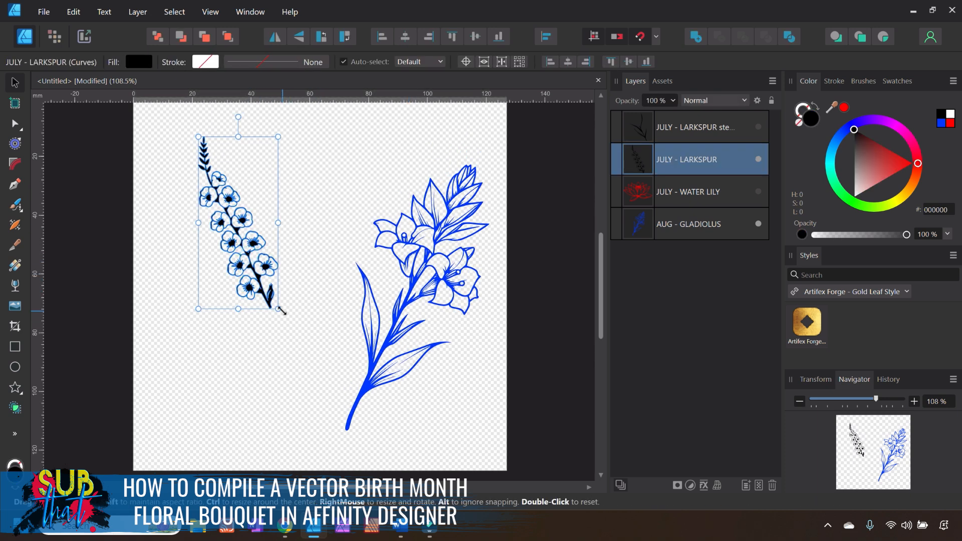
{"action": "mouse_move", "coordinate": [279, 311]}
{"action": "left_mouse_down"}
{"action": "mouse_move", "coordinate": [318, 384]}
{"action": "mouse_move", "coordinate": [271, 311]}
{"action": "left_mouse_up"}
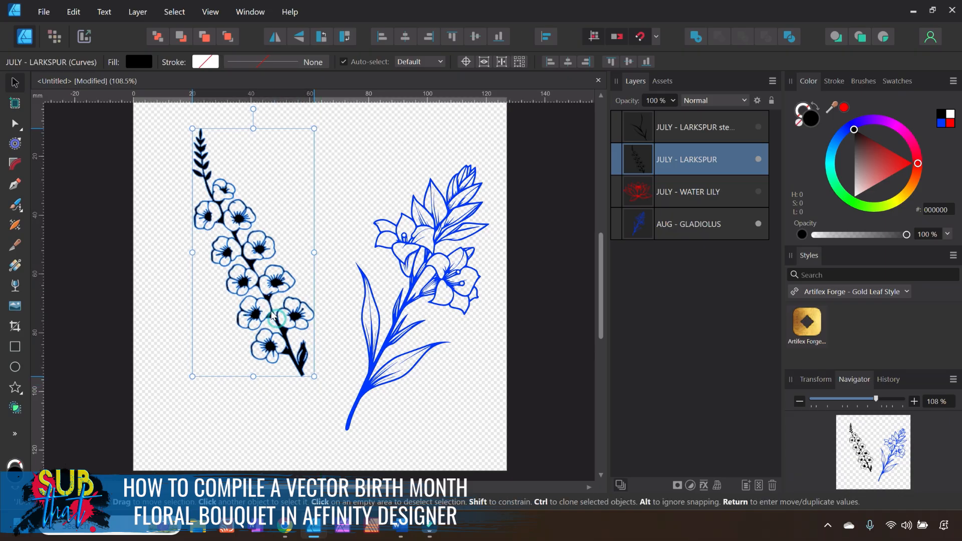
{"action": "left_click", "coordinate": [173, 244]}
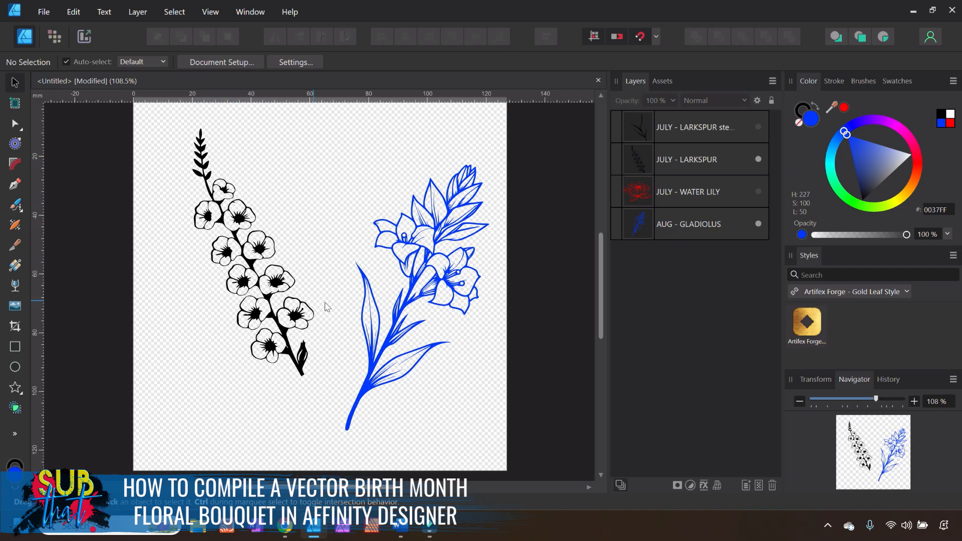
Cut the larkspur's stalk with the Knife tool beside the topmost flower, separating its leafy tip from the flowers.
{"action": "left_click", "coordinate": [914, 402]}
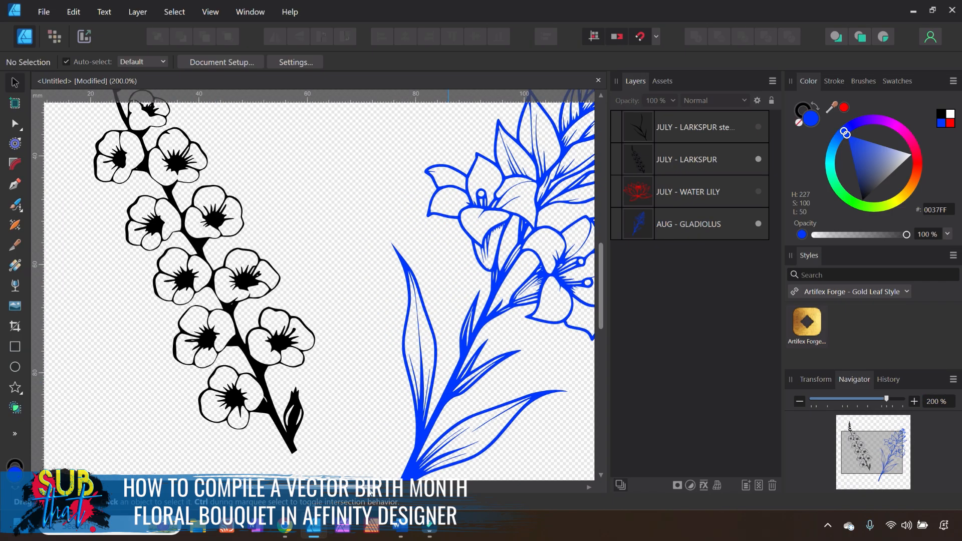
{"action": "left_click_drag", "start_coordinate": [344, 489], "coordinate": [329, 489]}
{"action": "scroll", "coordinate": [284, 304], "scroll_direction": "up", "scroll_amount": 3}
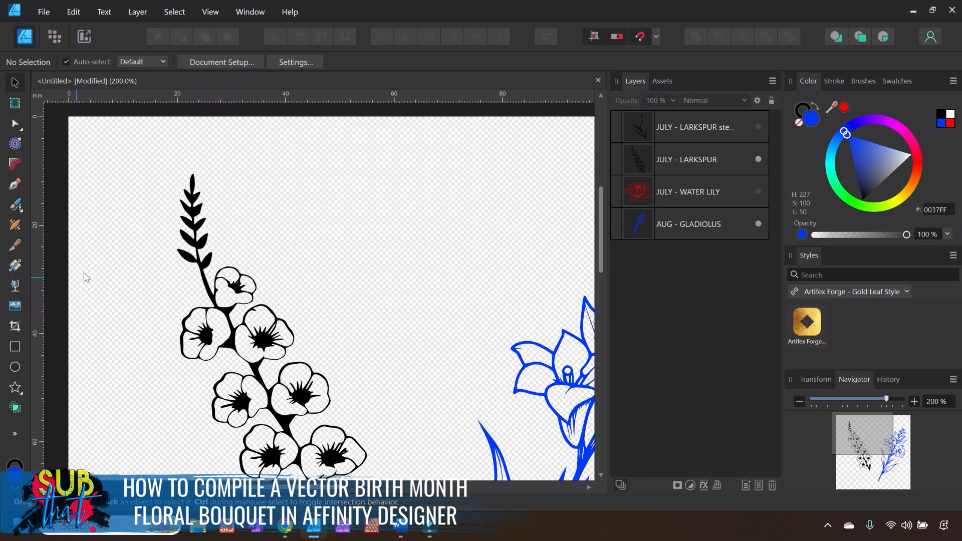
{"action": "left_click", "coordinate": [241, 309]}
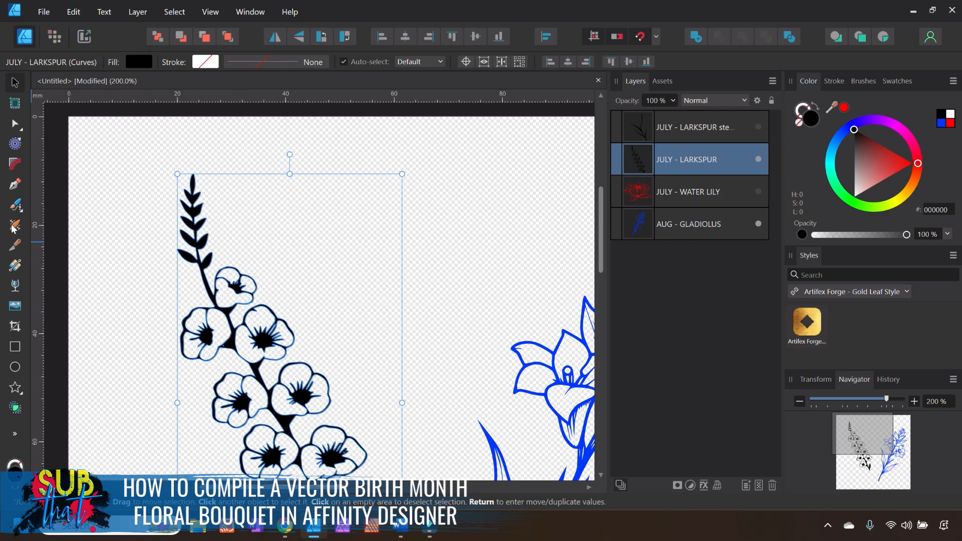
{"action": "left_click", "coordinate": [15, 247]}
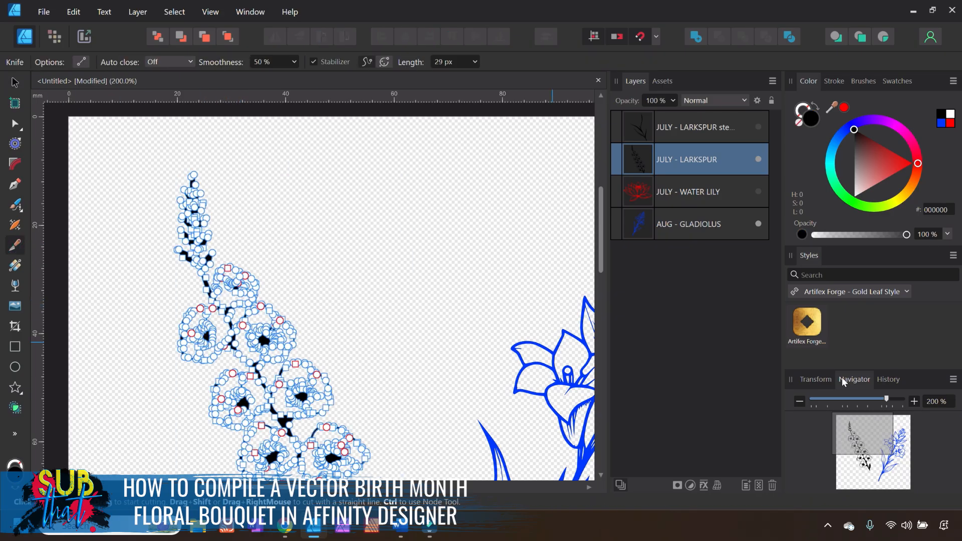
{"action": "left_click", "coordinate": [914, 402]}
{"action": "left_click", "coordinate": [914, 402]}
{"action": "left_click_drag", "start_coordinate": [293, 488], "coordinate": [251, 487]}
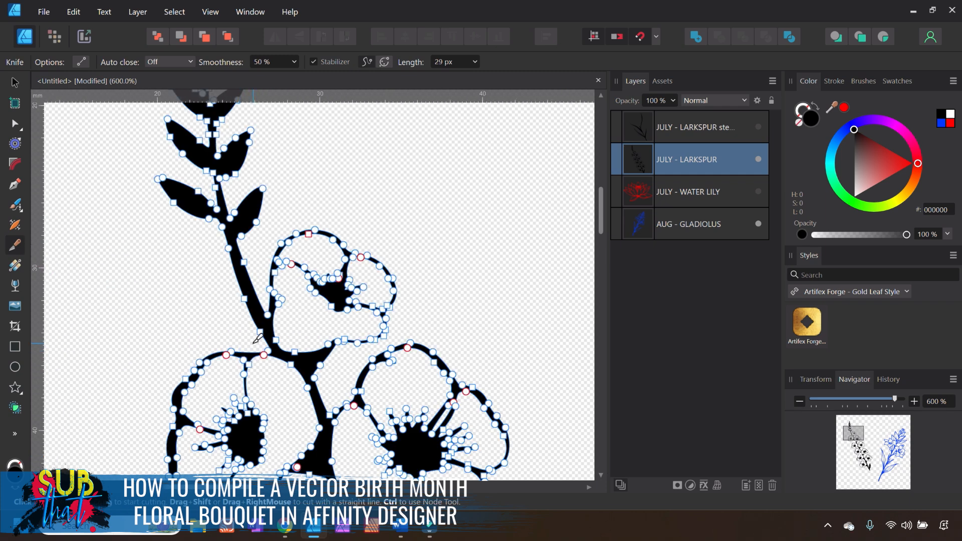
{"action": "left_click_drag", "start_coordinate": [262, 346], "coordinate": [267, 257]}
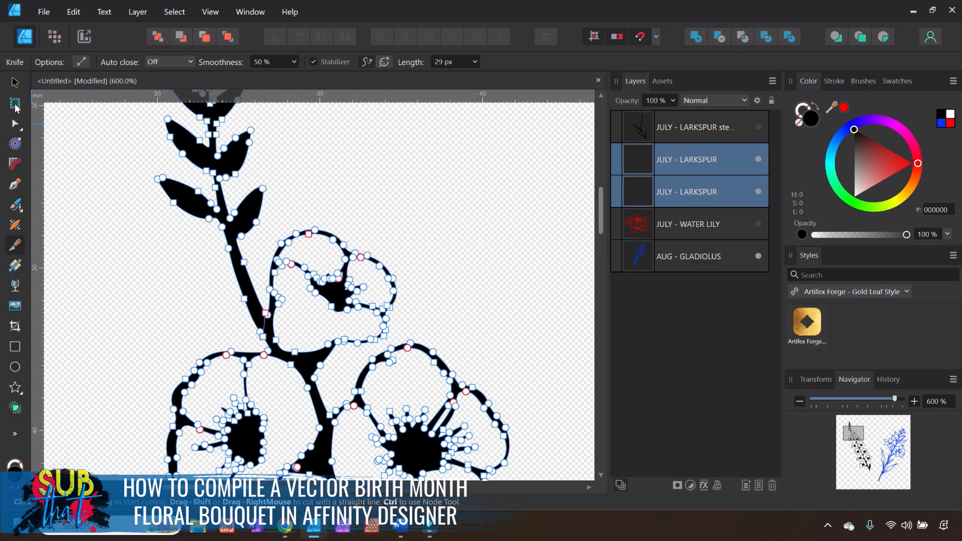
Move the larkspur's cut-off leafy tip left, away from the flowers, and hide its layer.
{"action": "left_click", "coordinate": [15, 83]}
{"action": "left_click", "coordinate": [242, 201]}
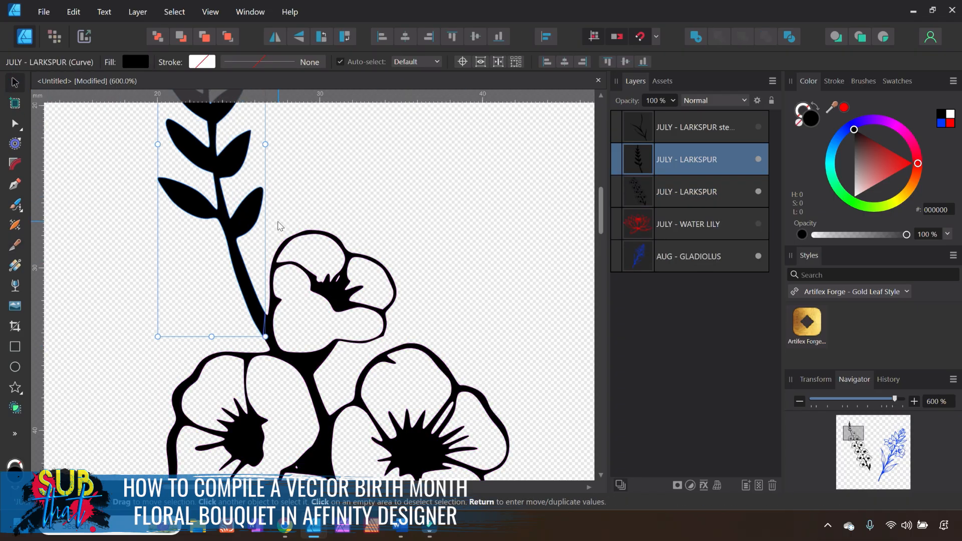
{"action": "left_click_drag", "start_coordinate": [248, 209], "coordinate": [173, 215]}
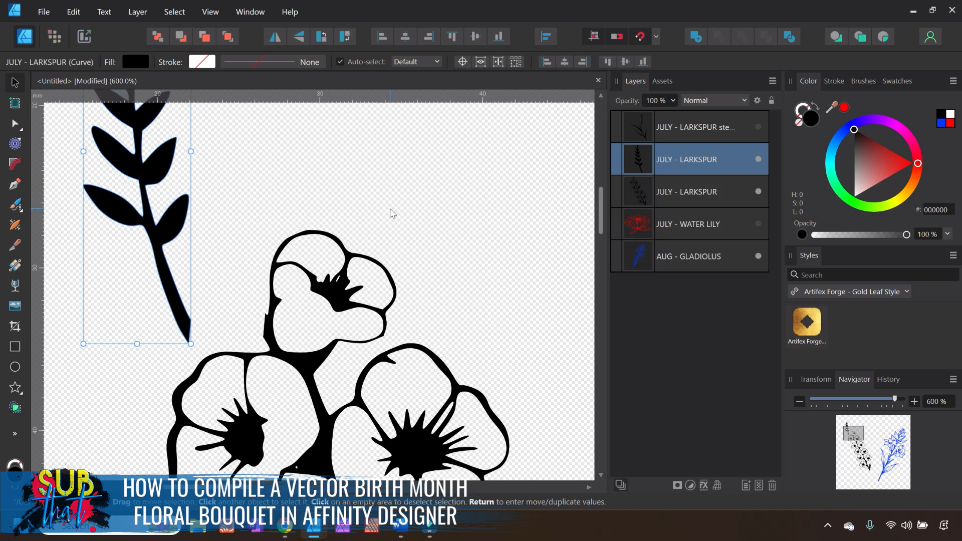
{"action": "left_click", "coordinate": [759, 159]}
{"action": "left_click", "coordinate": [479, 218]}
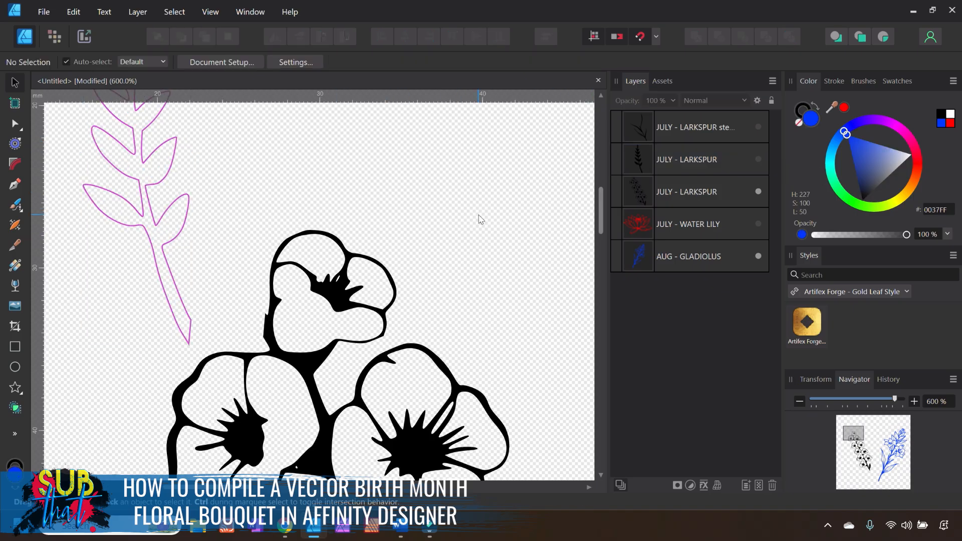
Delete the leftover stem nodes protruding beside the larkspur's topmost flower.
{"action": "left_click", "coordinate": [271, 342]}
{"action": "left_click", "coordinate": [913, 401]}
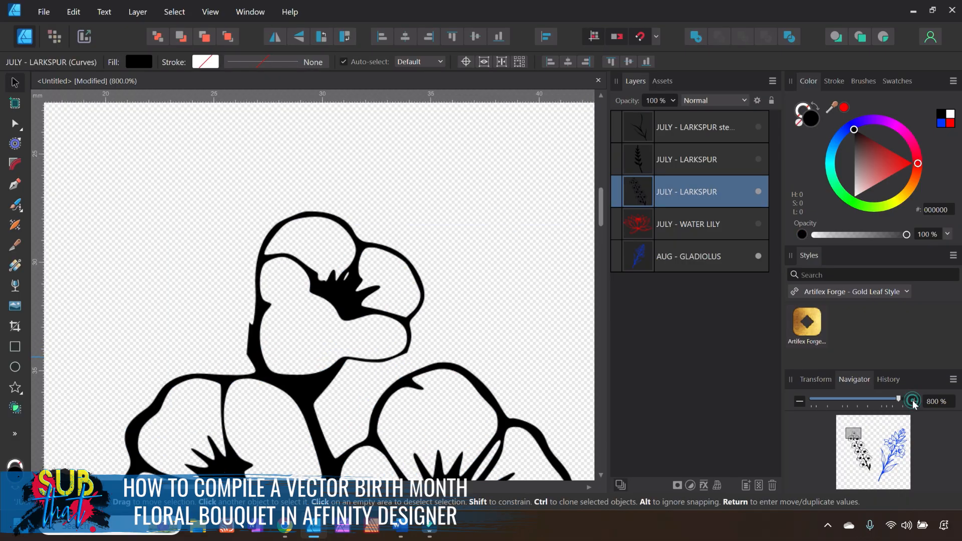
{"action": "left_click", "coordinate": [913, 402]}
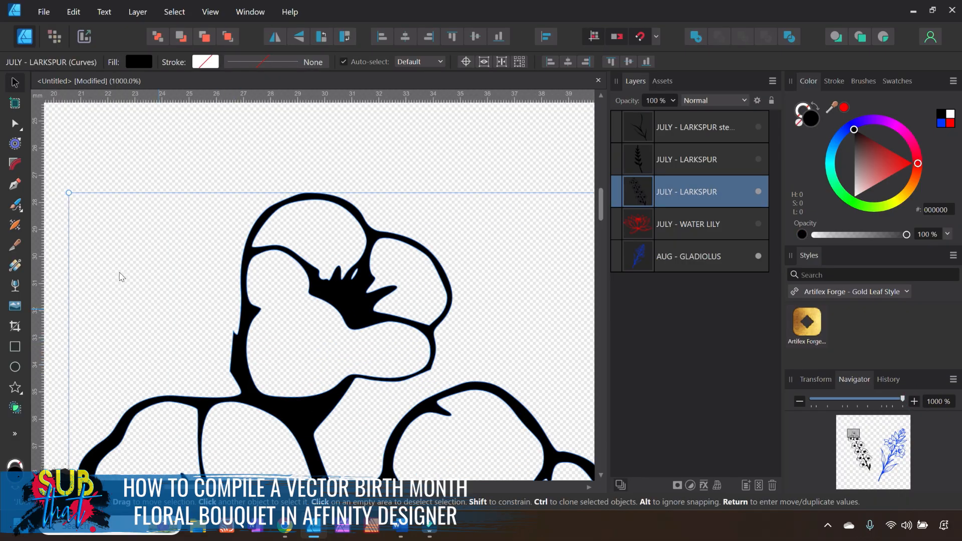
{"action": "left_click", "coordinate": [15, 124]}
{"action": "left_click_drag", "start_coordinate": [224, 322], "coordinate": [244, 336]}
{"action": "key", "text": "Delete"}
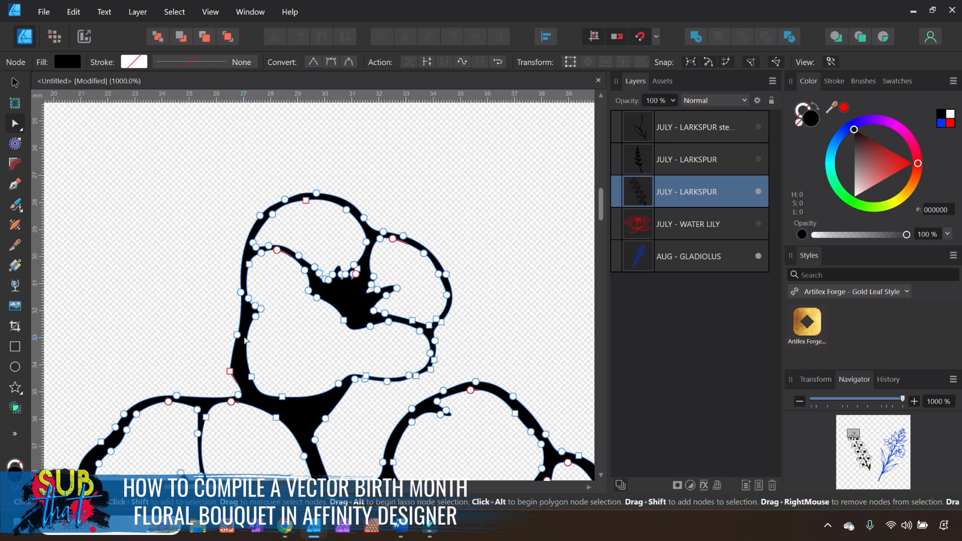
{"action": "left_click", "coordinate": [230, 371]}
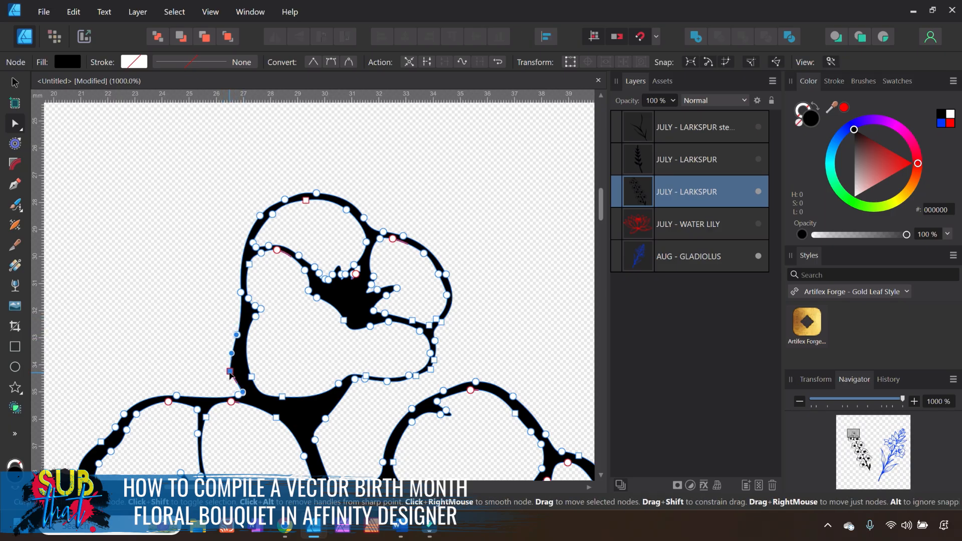
{"action": "key", "text": "Delete"}
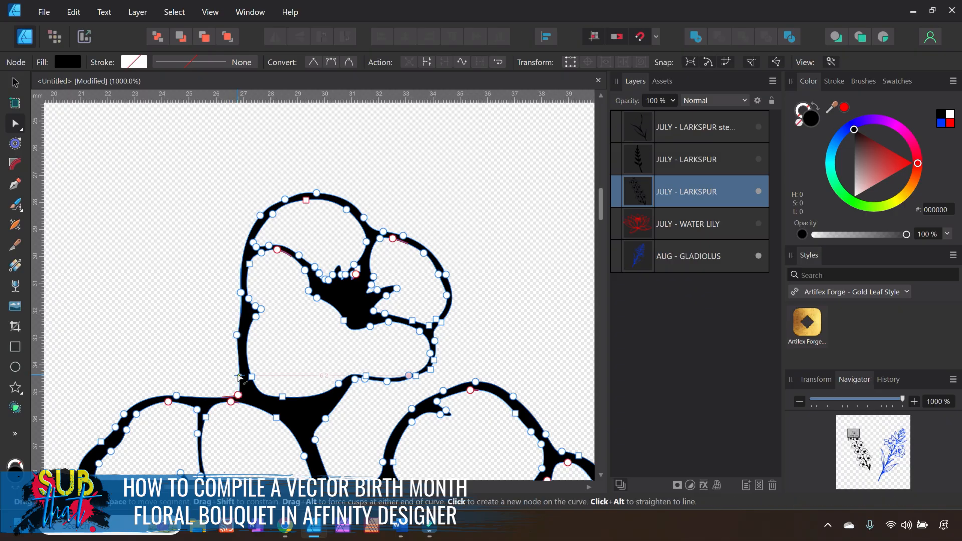
Reshape the outline where the leafy tip was cut off, smoothing the left edge of the larkspur's topmost flower.
{"action": "left_click_drag", "start_coordinate": [239, 376], "coordinate": [235, 378]}
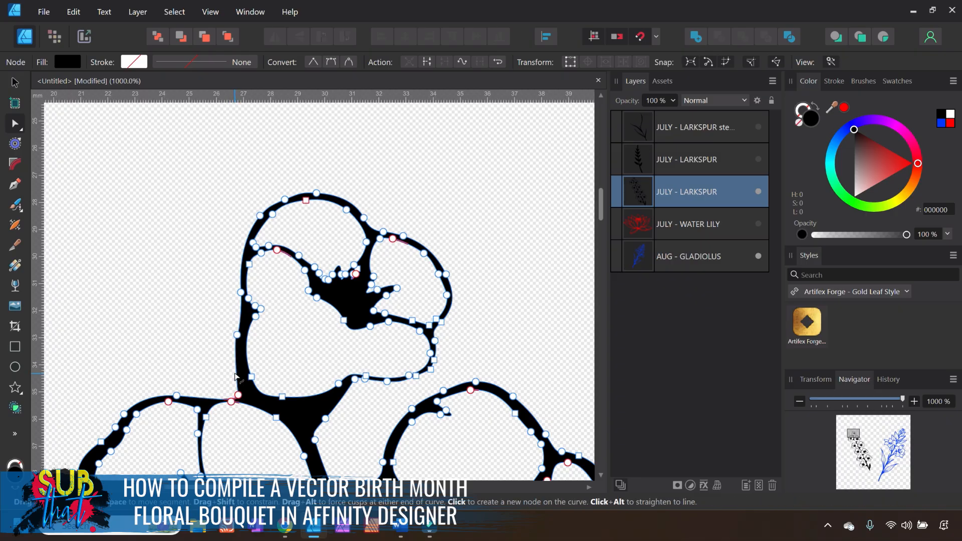
{"action": "left_click_drag", "start_coordinate": [240, 323], "coordinate": [242, 327]}
{"action": "left_click", "coordinate": [229, 391]}
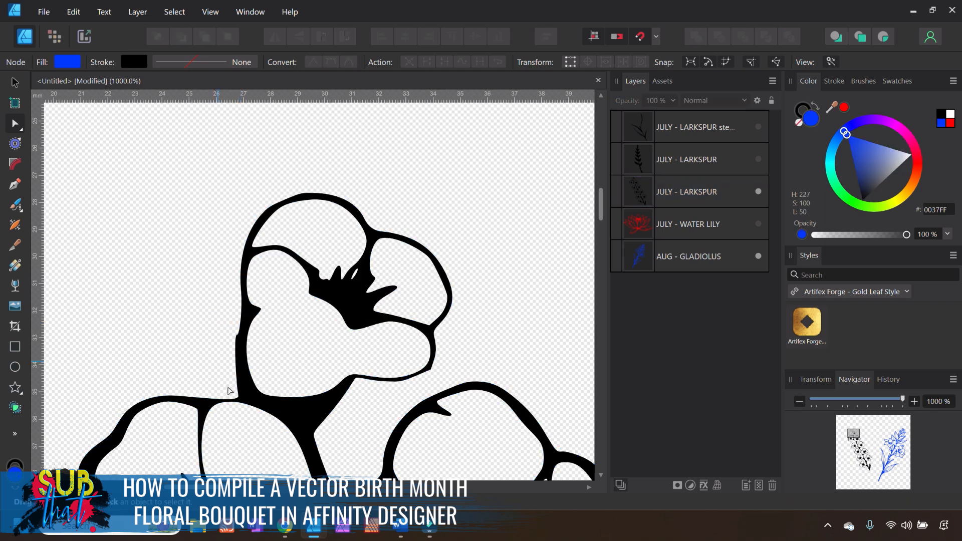
{"action": "left_click", "coordinate": [237, 362]}
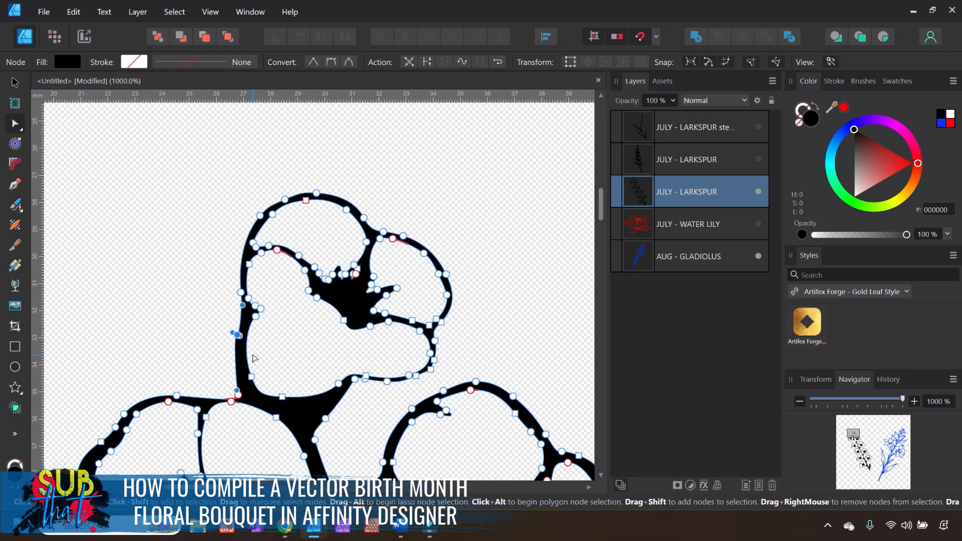
{"action": "left_click_drag", "start_coordinate": [232, 333], "coordinate": [215, 344]}
{"action": "left_click", "coordinate": [204, 339]}
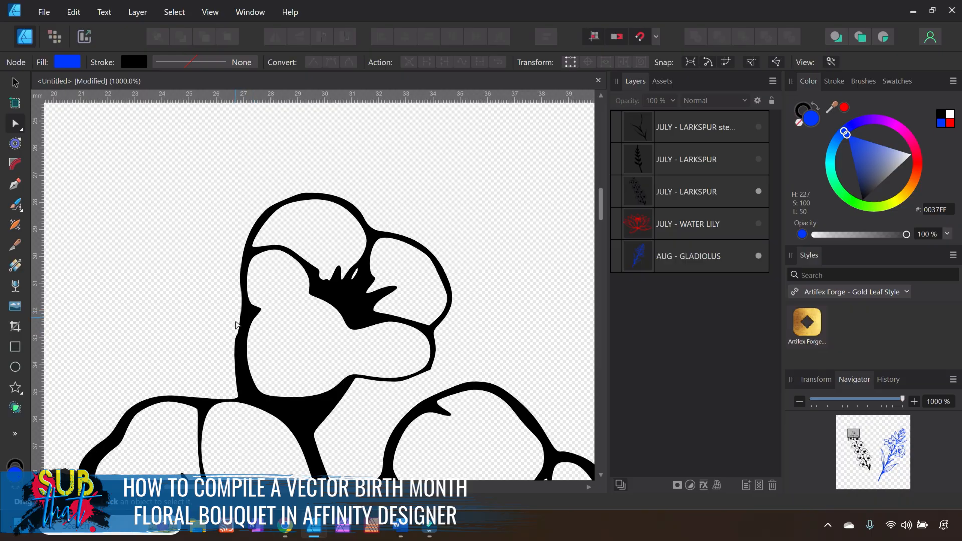
Inspect the trimmed larkspur from its topmost flower to its lowest bud, and alongside the gladiolus.
{"action": "left_click", "coordinate": [800, 402]}
{"action": "left_click", "coordinate": [800, 401]}
{"action": "left_click", "coordinate": [800, 402]}
{"action": "left_click", "coordinate": [800, 401]}
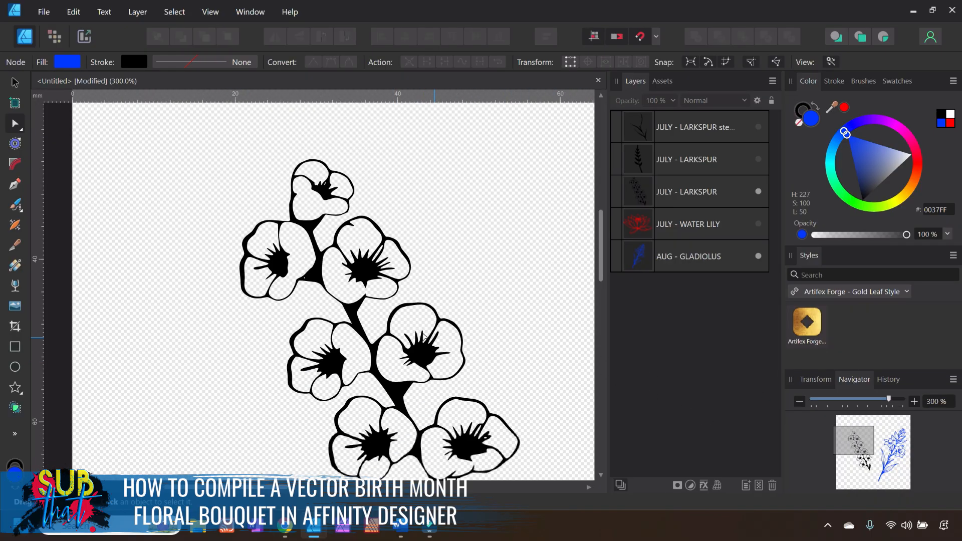
{"action": "scroll", "coordinate": [500, 423], "scroll_direction": "down", "scroll_amount": 5}
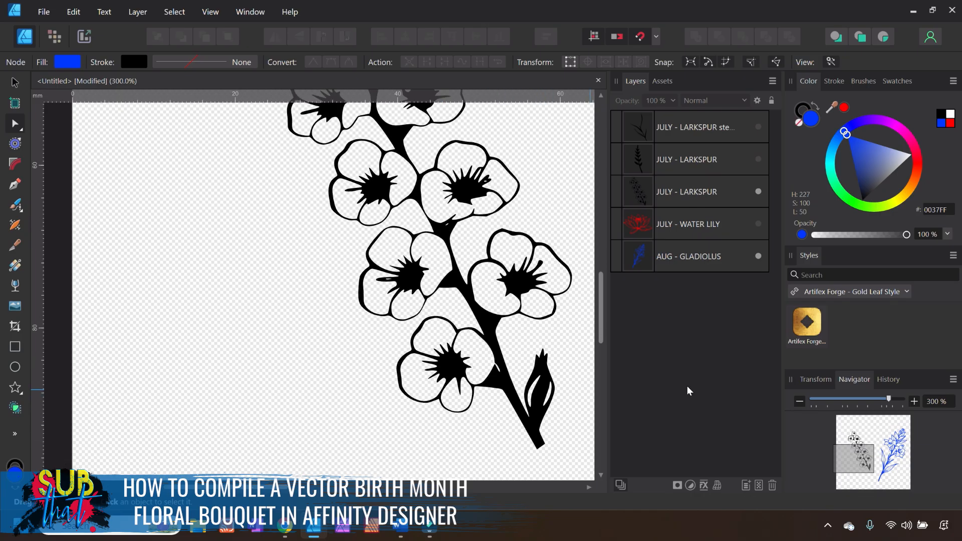
{"action": "left_click", "coordinate": [804, 401]}
{"action": "left_click", "coordinate": [804, 402]}
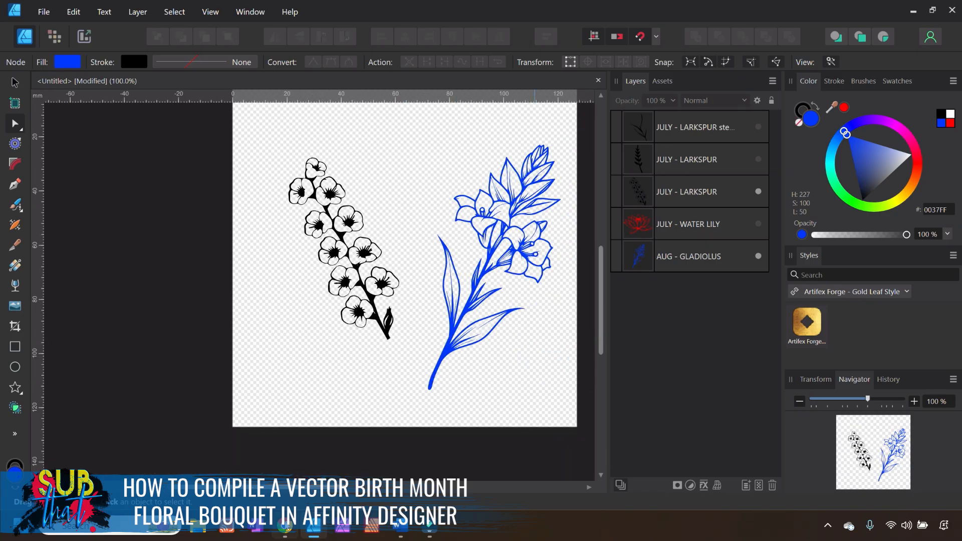
{"action": "left_click_drag", "start_coordinate": [318, 487], "coordinate": [343, 487]}
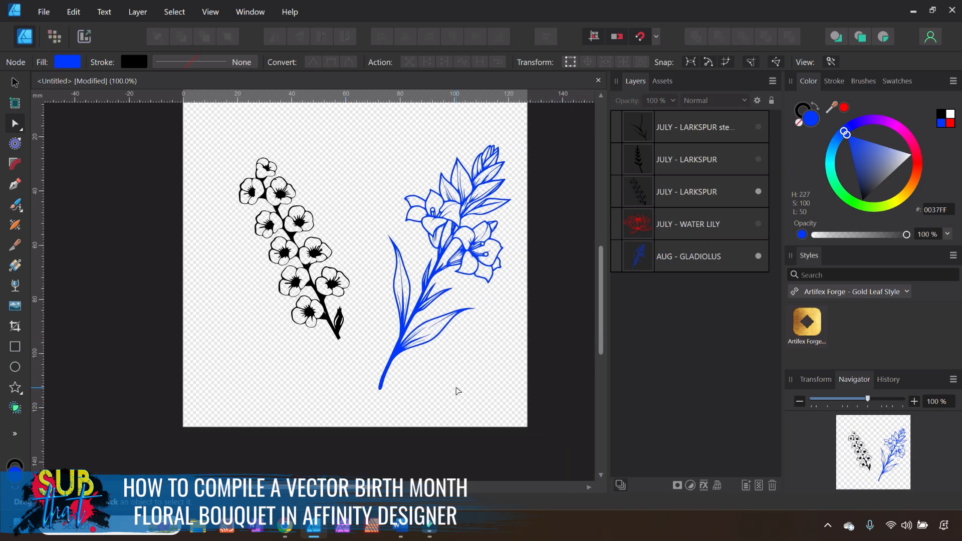
{"action": "scroll", "coordinate": [457, 391], "scroll_direction": "up", "scroll_amount": 2}
{"action": "left_click", "coordinate": [913, 402]}
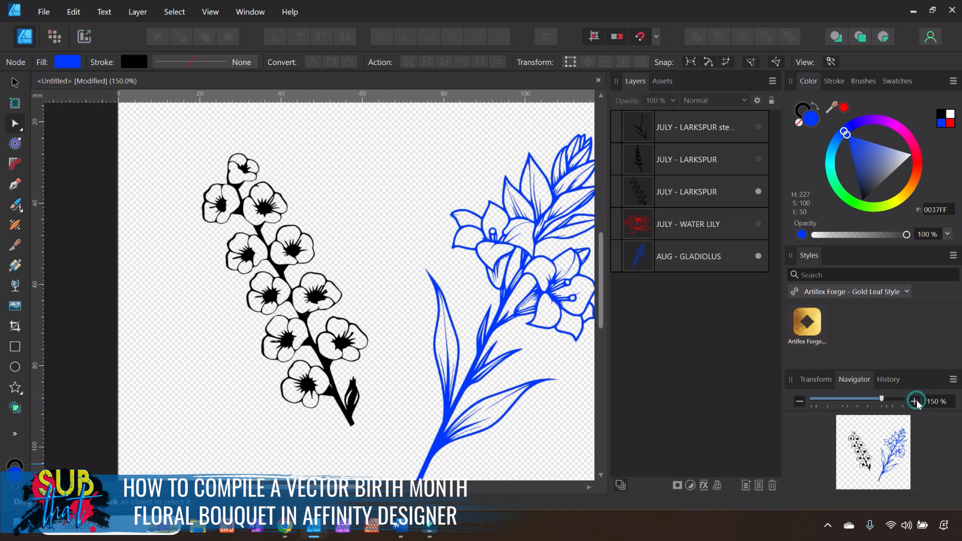
Enlarge the trimmed larkspur and tilt it slightly counterclockwise, placing it along the page's upper left side.
{"action": "left_click", "coordinate": [15, 82]}
{"action": "left_click", "coordinate": [275, 266]}
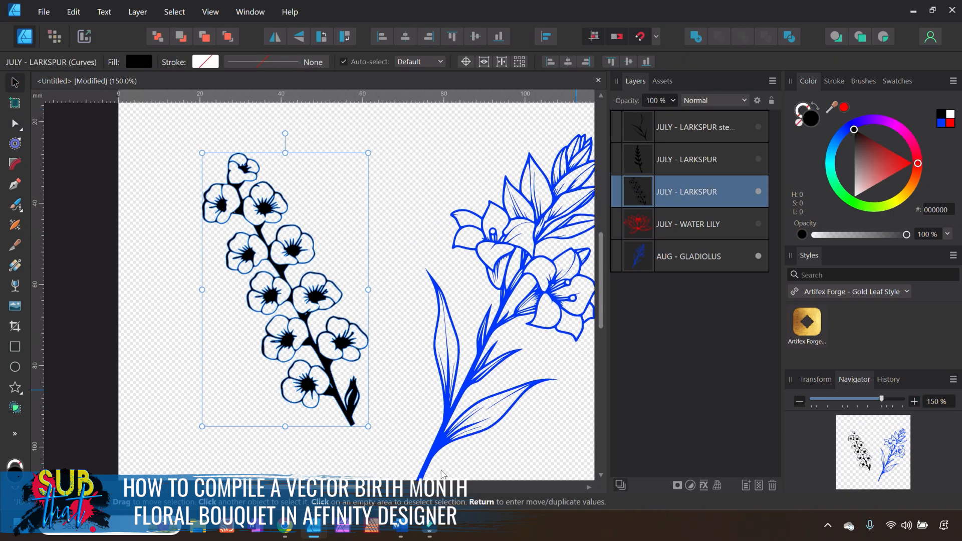
{"action": "left_click_drag", "start_coordinate": [313, 487], "coordinate": [326, 487]}
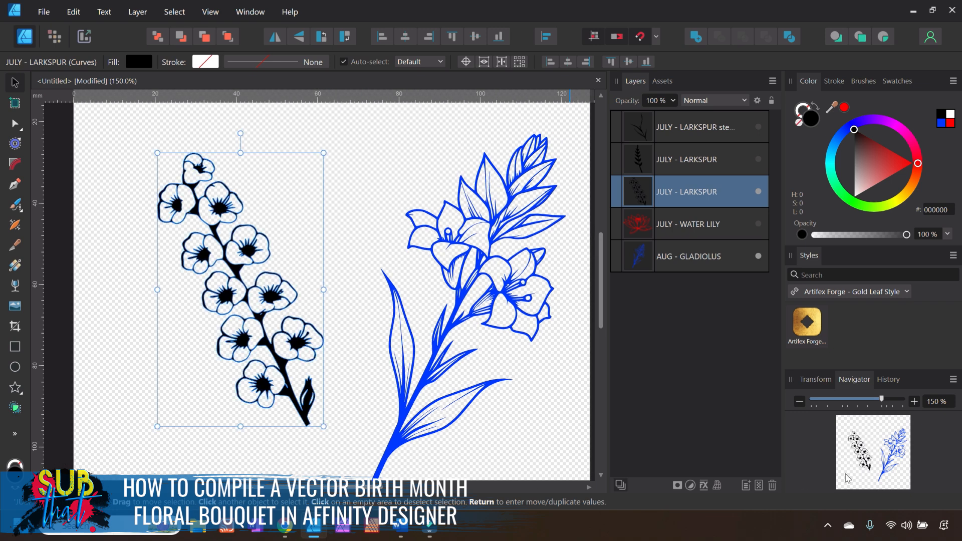
{"action": "left_click_drag", "start_coordinate": [883, 399], "coordinate": [878, 401]}
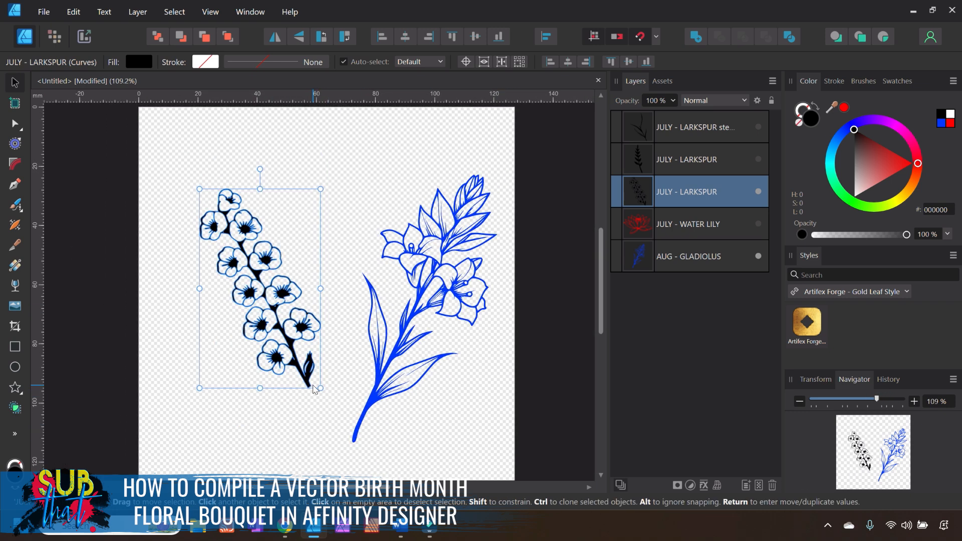
{"action": "left_click_drag", "start_coordinate": [320, 388], "coordinate": [355, 428]}
{"action": "left_click_drag", "start_coordinate": [285, 345], "coordinate": [274, 332]}
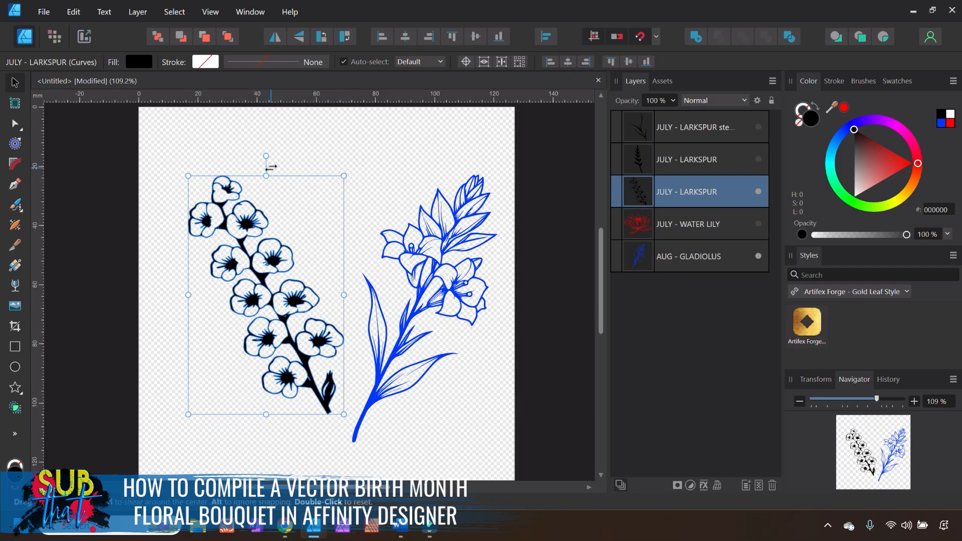
{"action": "left_click_drag", "start_coordinate": [266, 156], "coordinate": [245, 168]}
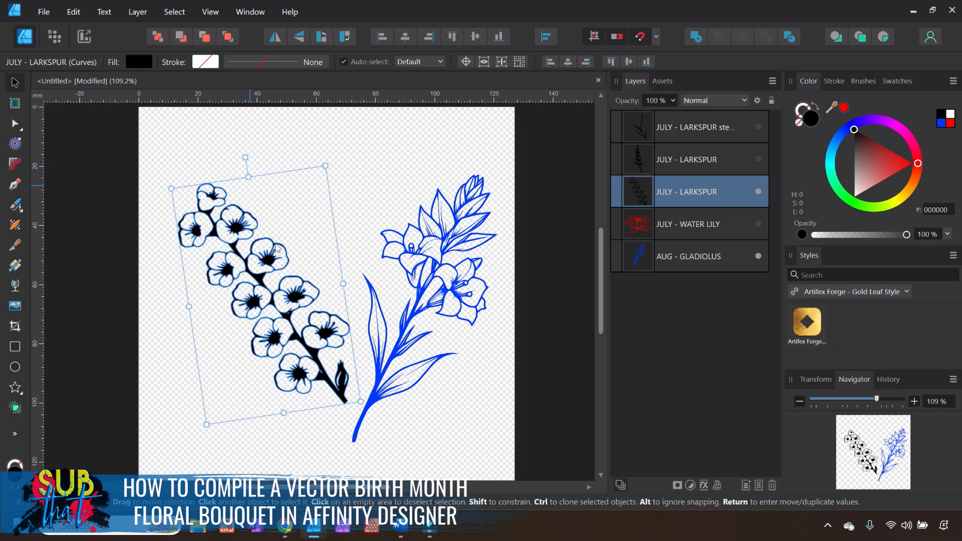
{"action": "left_click_drag", "start_coordinate": [307, 337], "coordinate": [266, 303]}
Cut across the gladiolus stem with the Knife just below the lower flower's branch, separating the flowers from the leafy stem.
{"action": "left_click", "coordinate": [441, 307]}
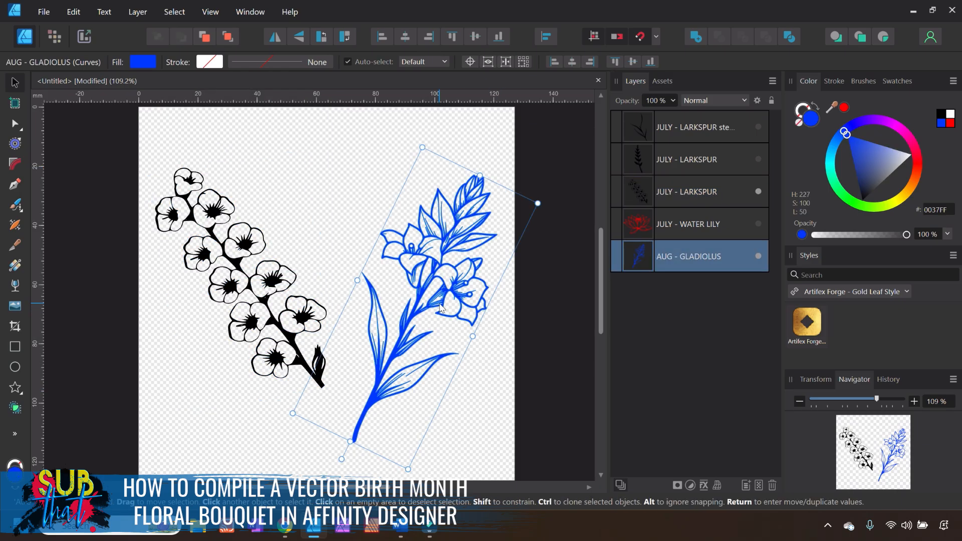
{"action": "left_click", "coordinate": [916, 402]}
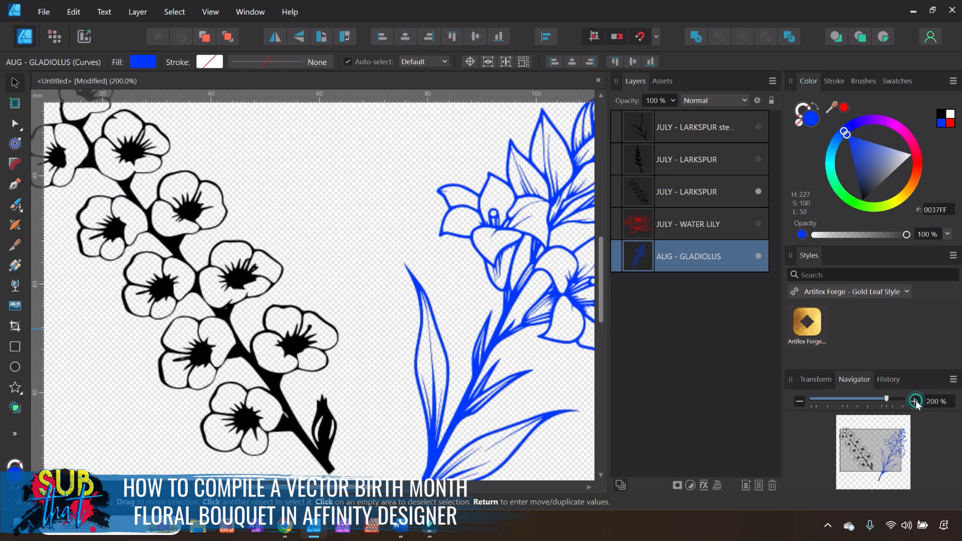
{"action": "left_click_drag", "start_coordinate": [314, 488], "coordinate": [385, 489]}
{"action": "scroll", "coordinate": [404, 388], "scroll_direction": "up", "scroll_amount": 3}
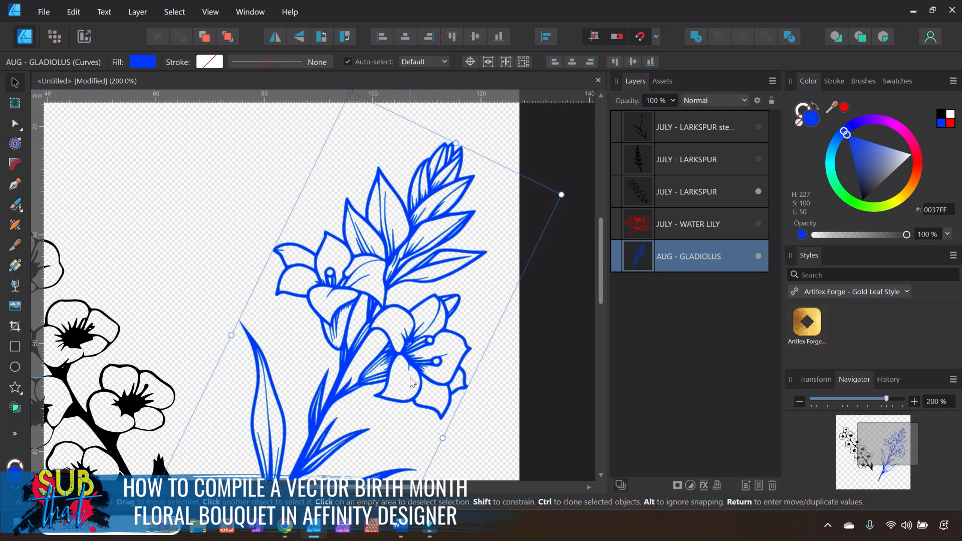
{"action": "scroll", "coordinate": [411, 382], "scroll_direction": "down", "scroll_amount": 2}
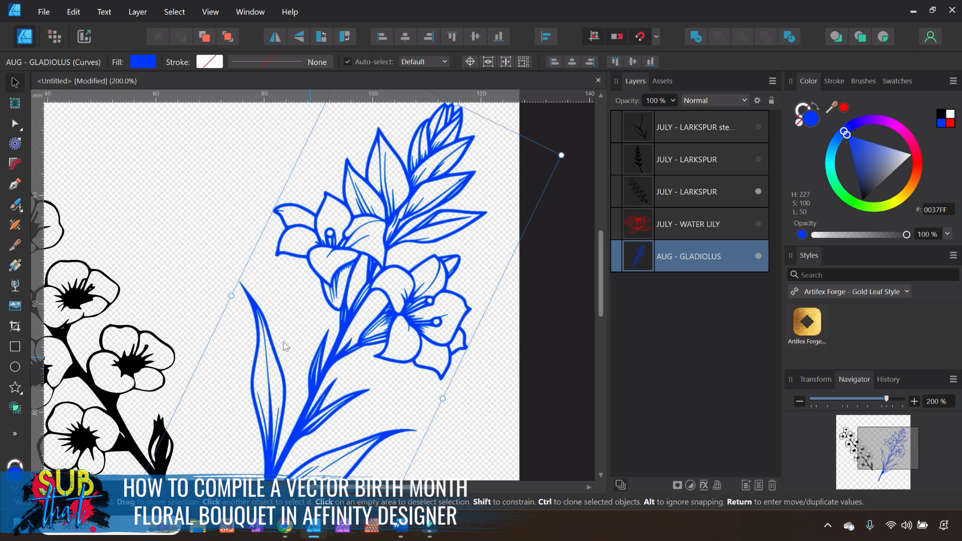
{"action": "left_click", "coordinate": [17, 247]}
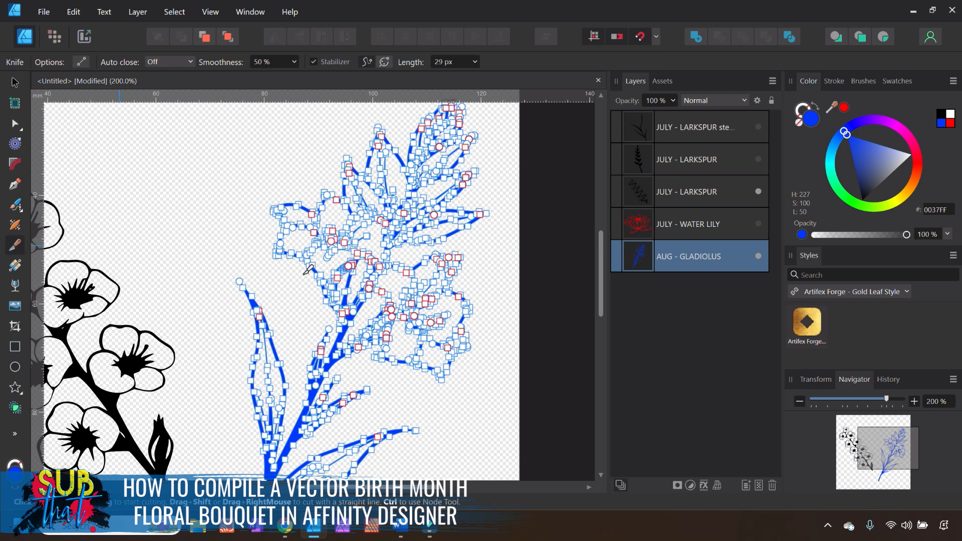
{"action": "left_click", "coordinate": [914, 401]}
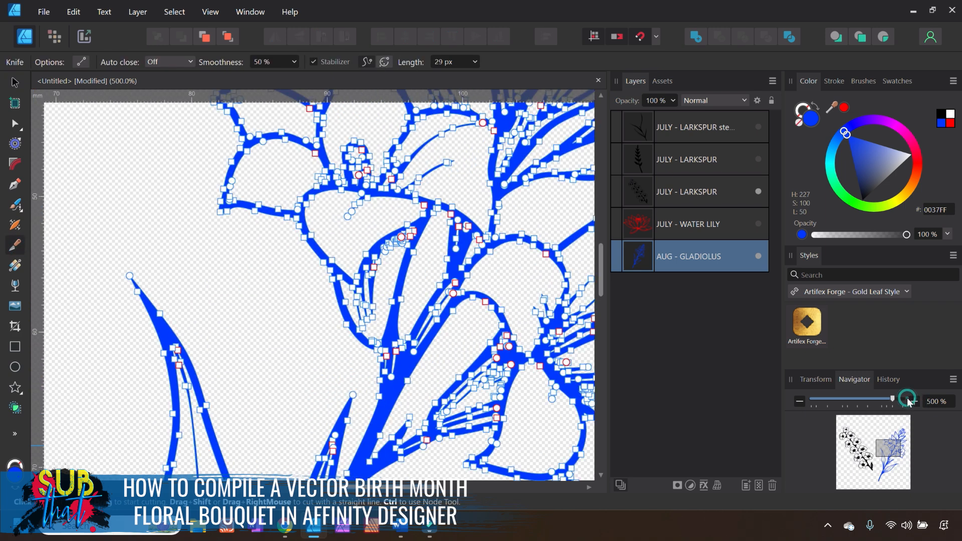
{"action": "scroll", "coordinate": [392, 331], "scroll_direction": "down", "scroll_amount": 2}
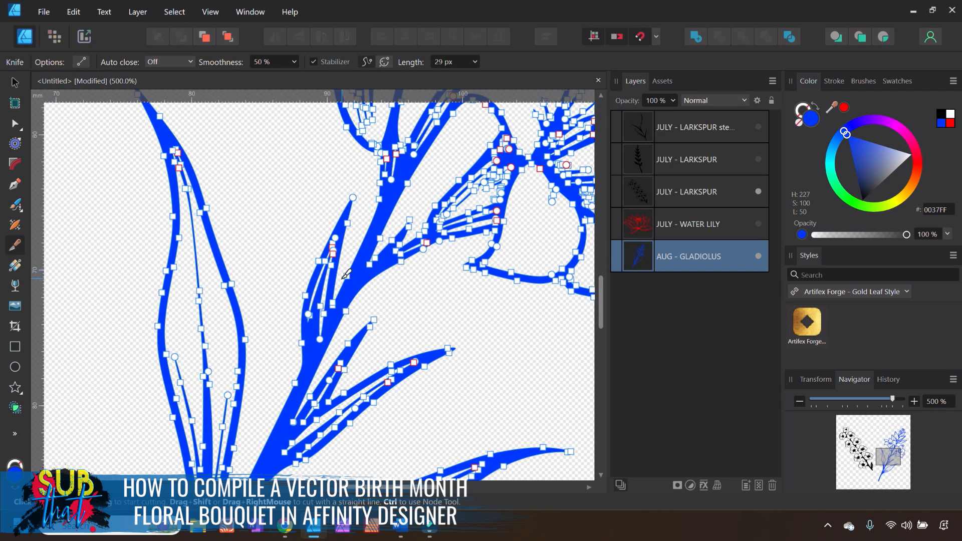
{"action": "mouse_move", "coordinate": [344, 277]}
{"action": "left_mouse_down"}
{"action": "mouse_move", "coordinate": [349, 294]}
{"action": "mouse_move", "coordinate": [391, 323]}
{"action": "left_mouse_up"}
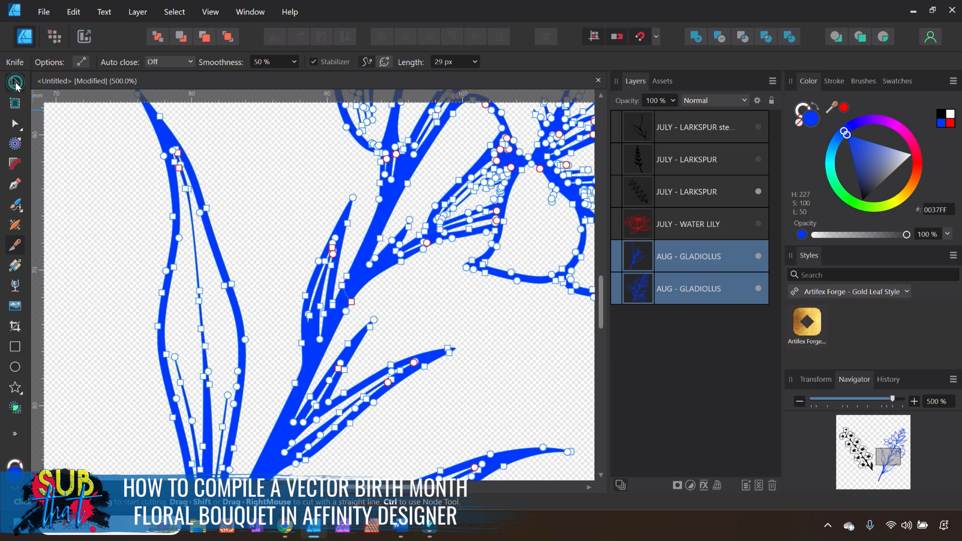
Select the cut-off leafy gladiolus stem and hide its layer.
{"action": "left_click", "coordinate": [15, 82]}
{"action": "left_click", "coordinate": [335, 318]}
{"action": "left_click", "coordinate": [718, 259]}
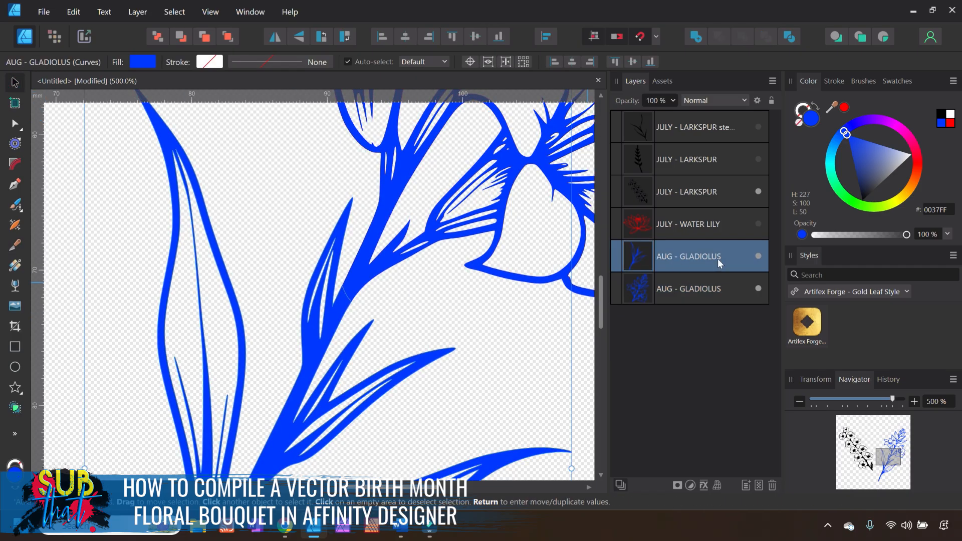
{"action": "left_click", "coordinate": [758, 257]}
{"action": "left_click", "coordinate": [571, 371]}
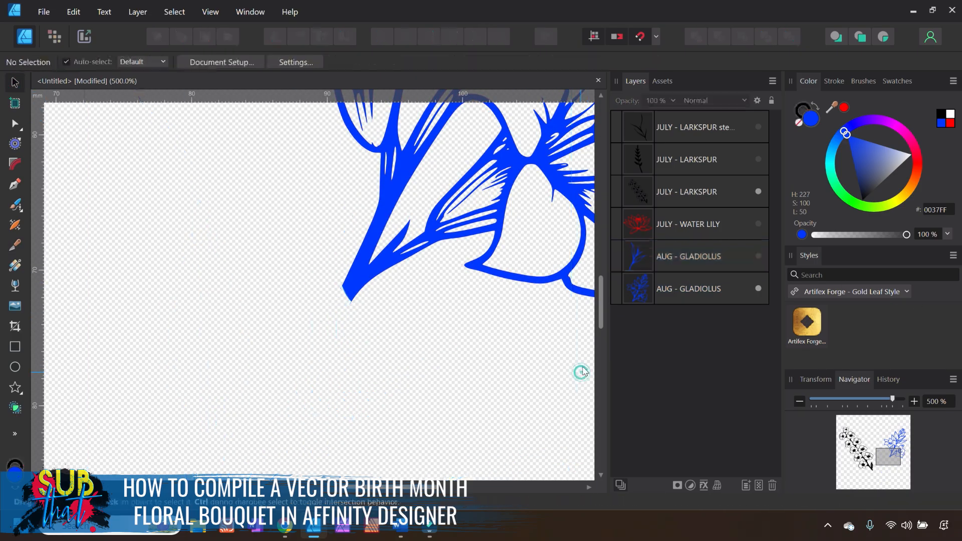
Rename the hidden stem layer as "AUG - GLADIOLUS - stem".
{"action": "left_click", "coordinate": [702, 257]}
{"action": "double_click", "coordinate": [711, 256]}
{"action": "left_click", "coordinate": [716, 256]}
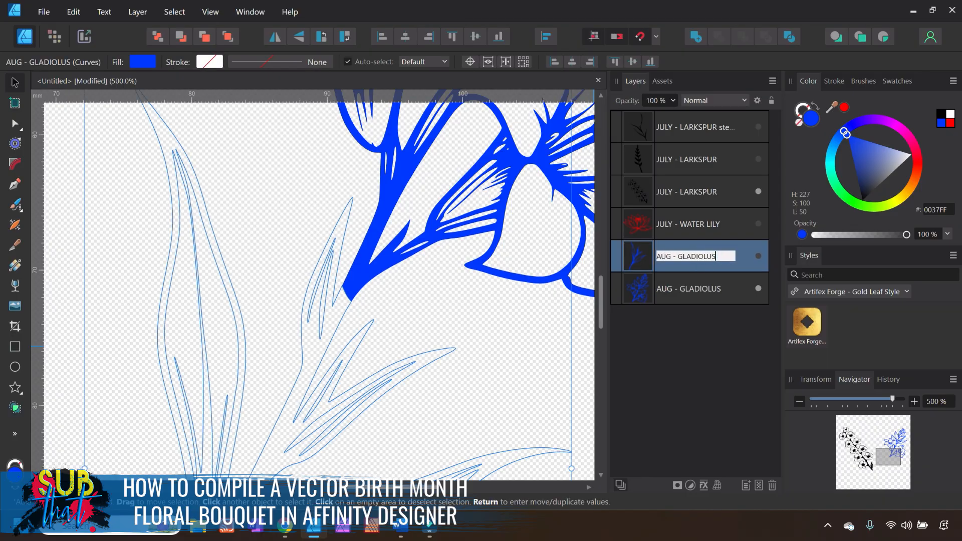
{"action": "type", "text": "- stem"}
{"action": "key", "text": "Return"}
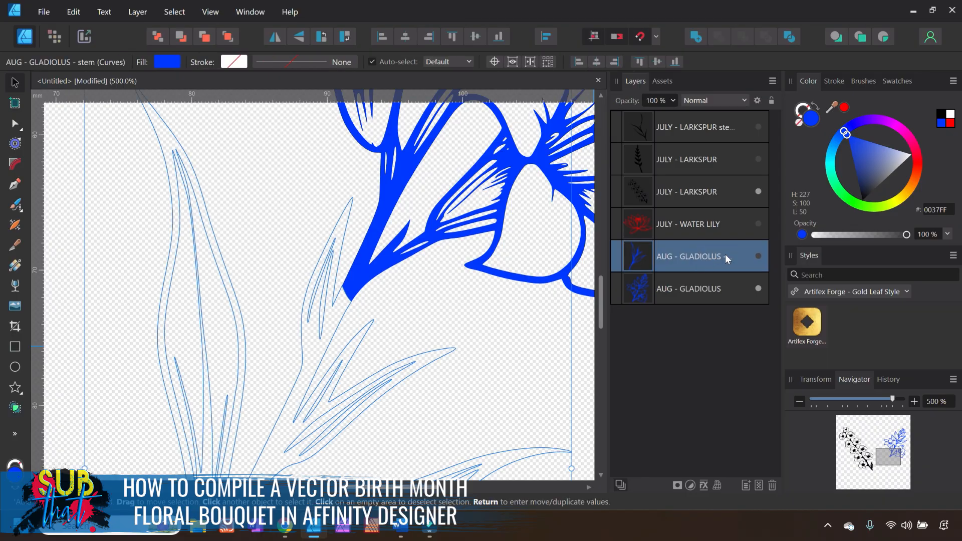
{"action": "left_click", "coordinate": [575, 376]}
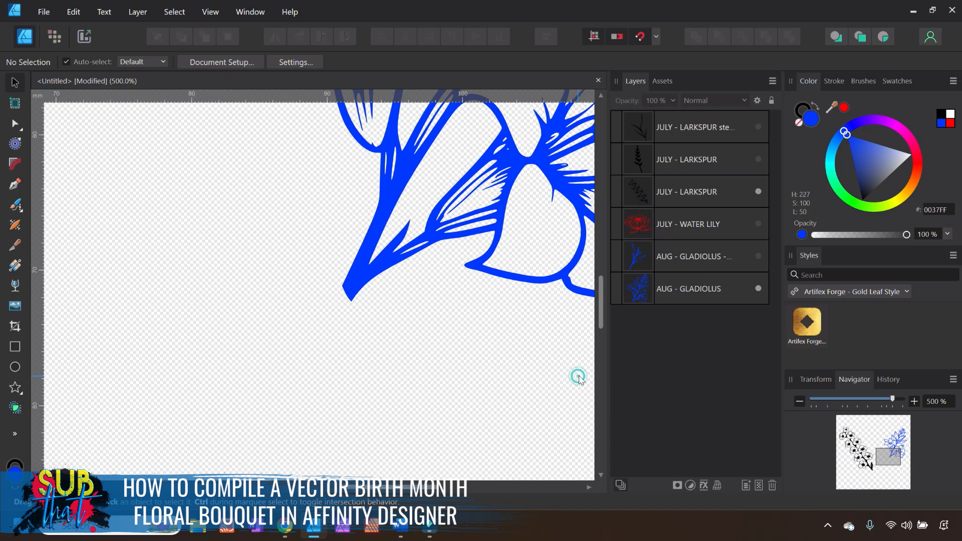
Enlarge the gladiolus flower head and move it up and left, closer to the larkspur.
{"action": "left_click", "coordinate": [799, 401]}
{"action": "left_click", "coordinate": [799, 401]}
{"action": "left_click", "coordinate": [799, 402]}
{"action": "left_click", "coordinate": [798, 402]}
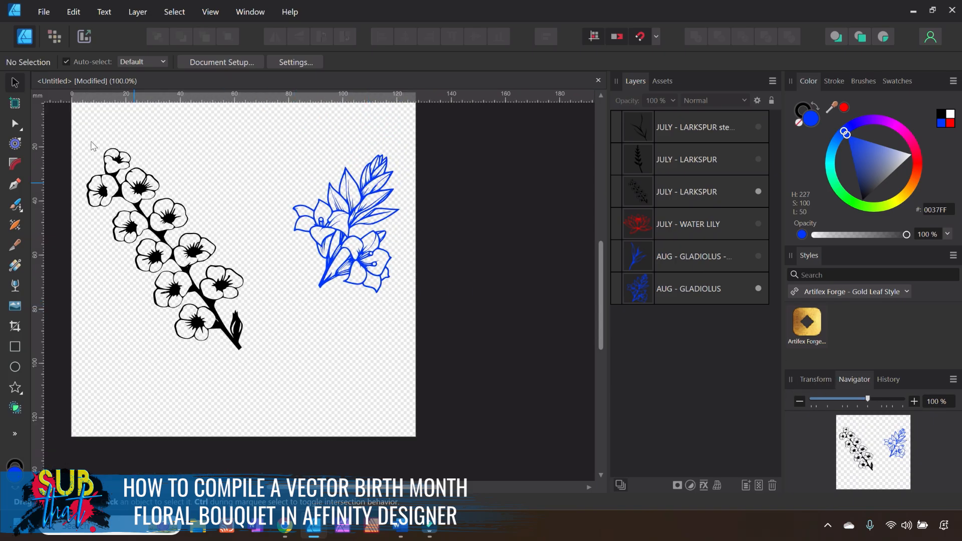
{"action": "left_click", "coordinate": [339, 293]}
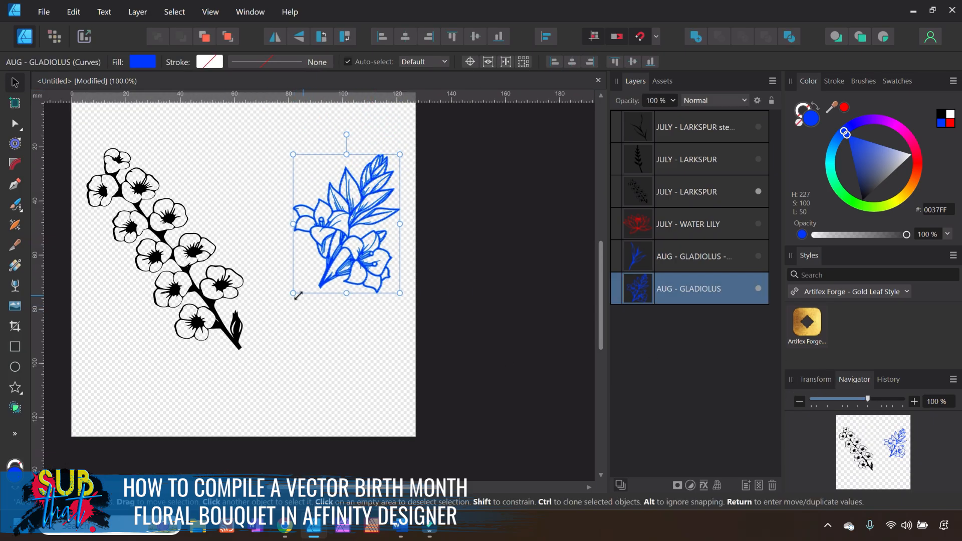
{"action": "left_click_drag", "start_coordinate": [297, 295], "coordinate": [275, 322]}
{"action": "left_click_drag", "start_coordinate": [349, 272], "coordinate": [338, 252]}
{"action": "scroll", "coordinate": [346, 296], "scroll_direction": "up", "scroll_amount": 1}
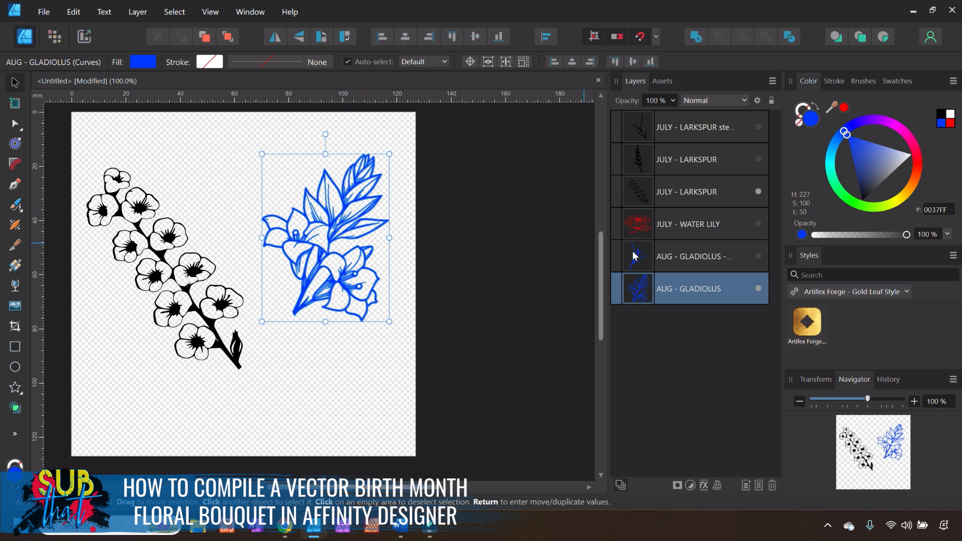
Duplicate the gladiolus flower head and tilt the copy slightly clockwise, overlapping the original's lower left.
{"action": "right_click", "coordinate": [642, 297]}
{"action": "left_click", "coordinate": [684, 140]}
{"action": "left_click_drag", "start_coordinate": [309, 252], "coordinate": [284, 310]}
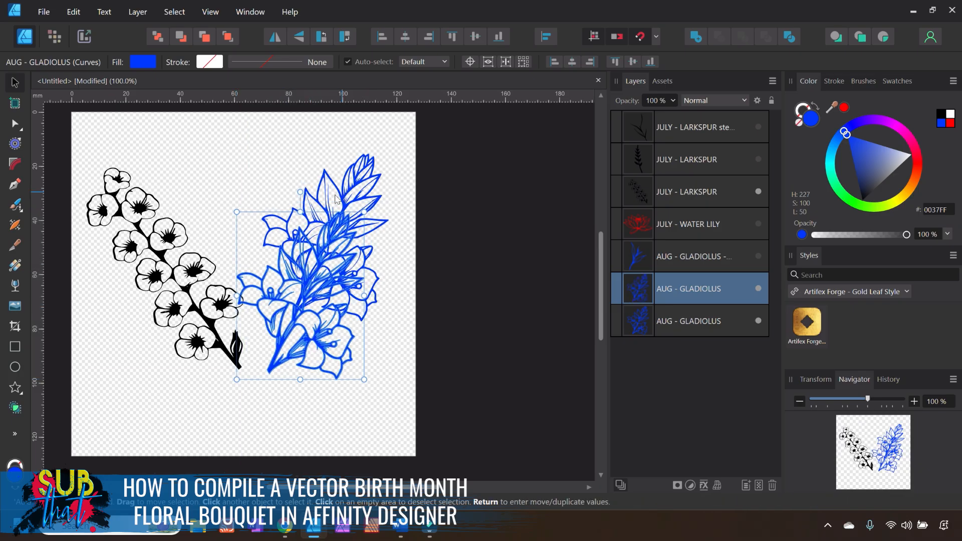
{"action": "left_click_drag", "start_coordinate": [296, 191], "coordinate": [302, 170]}
{"action": "left_click", "coordinate": [403, 328]}
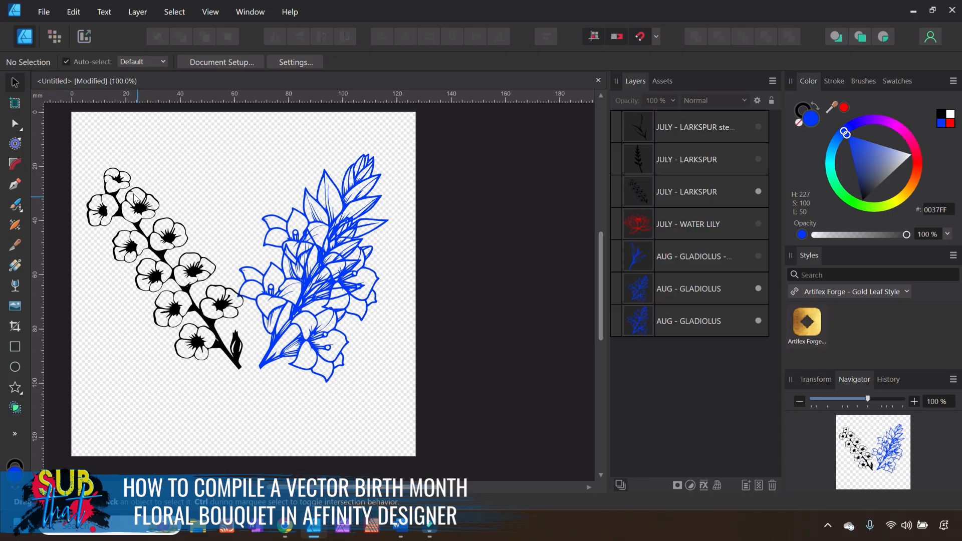
Hide the original gladiolus flower head and position the tilted copy beside the larkspur's lower end.
{"action": "left_click_drag", "start_coordinate": [316, 309], "coordinate": [410, 359]}
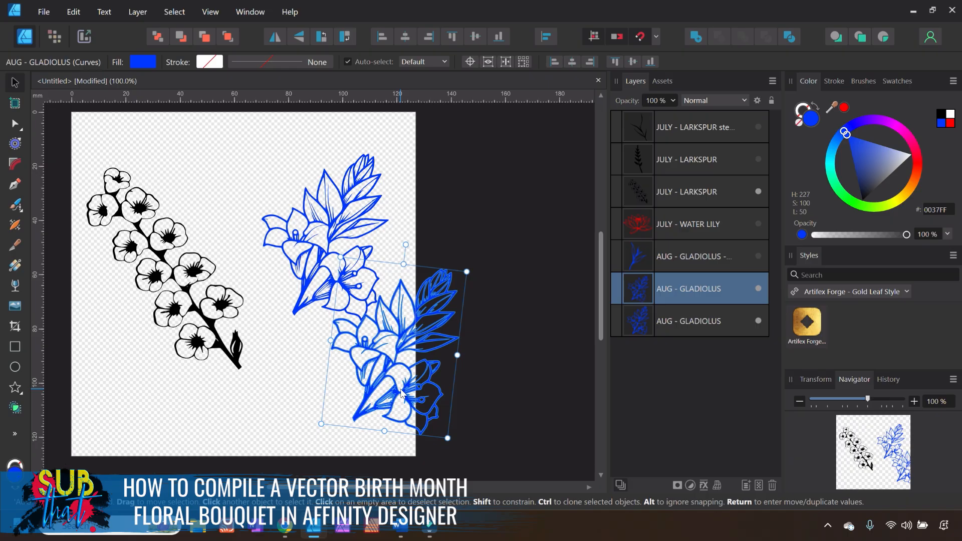
{"action": "left_click_drag", "start_coordinate": [401, 393], "coordinate": [313, 400]}
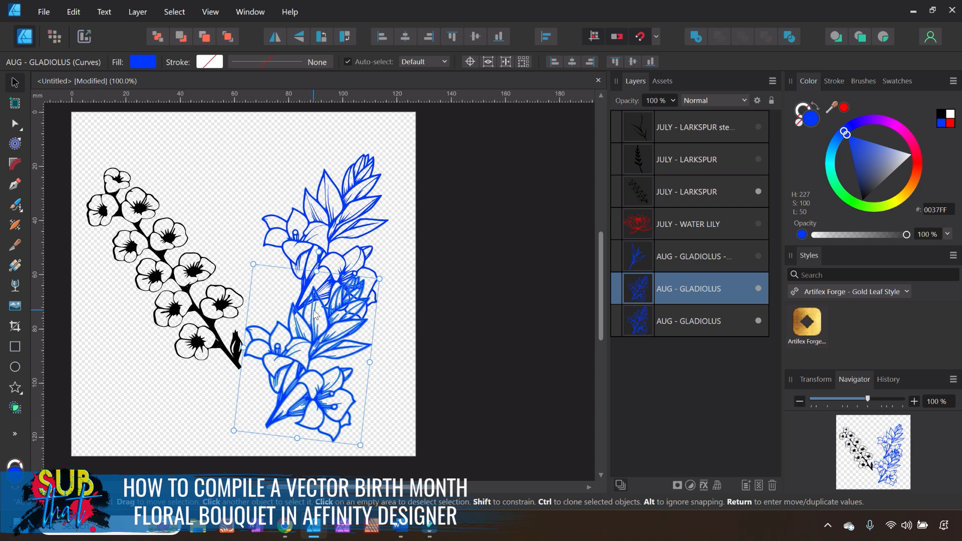
{"action": "left_click", "coordinate": [915, 402]}
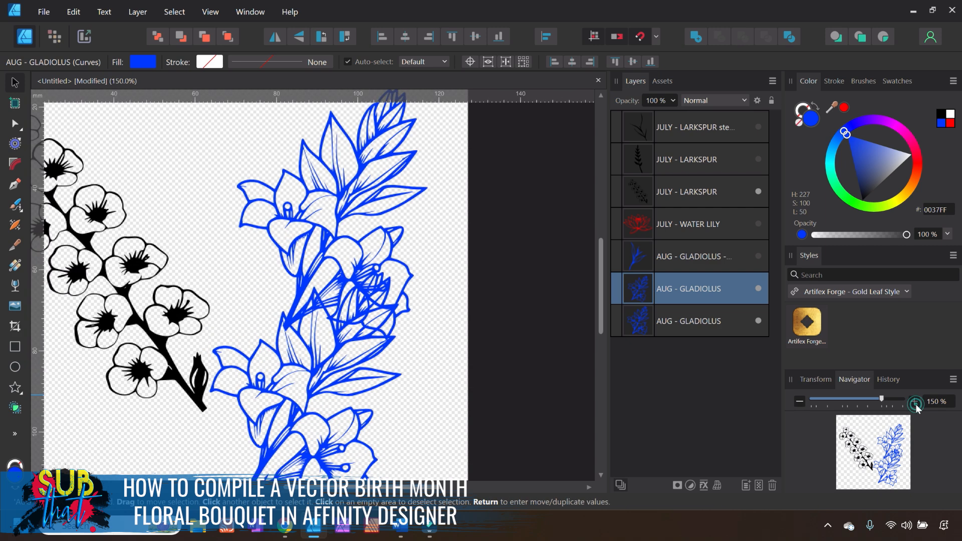
{"action": "left_click", "coordinate": [915, 402]}
{"action": "scroll", "coordinate": [362, 273], "scroll_direction": "down", "scroll_amount": 1}
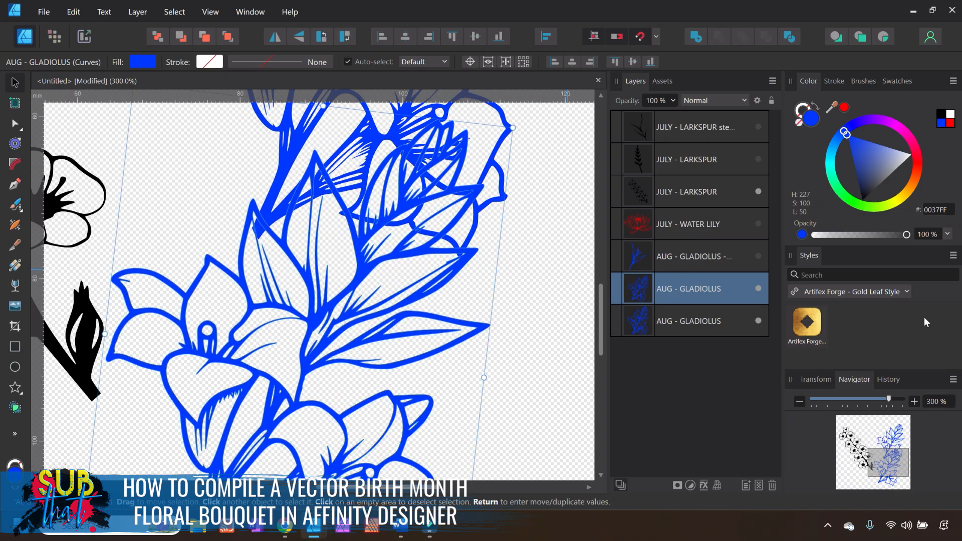
{"action": "left_click", "coordinate": [759, 320]}
{"action": "left_click_drag", "start_coordinate": [340, 355], "coordinate": [342, 275]}
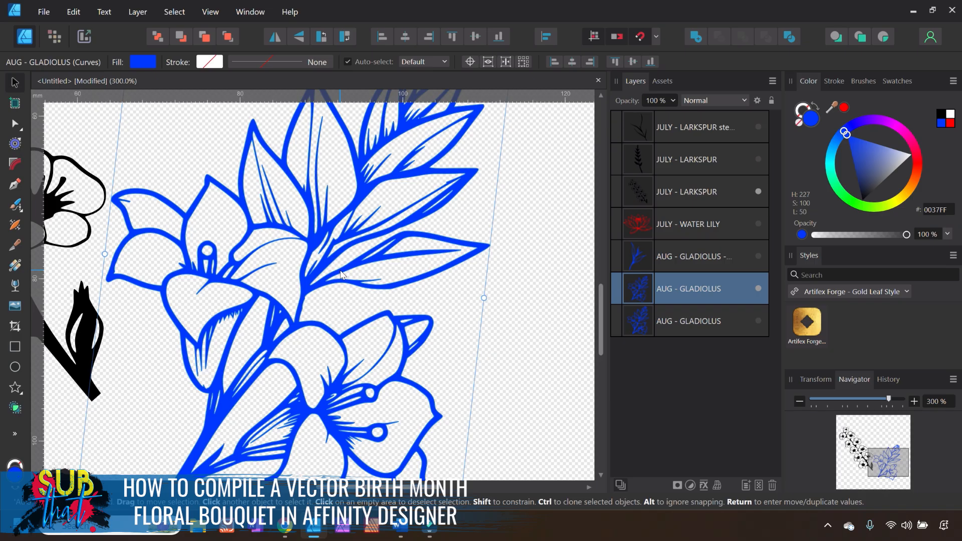
{"action": "scroll", "coordinate": [484, 278], "scroll_direction": "down", "scroll_amount": 1}
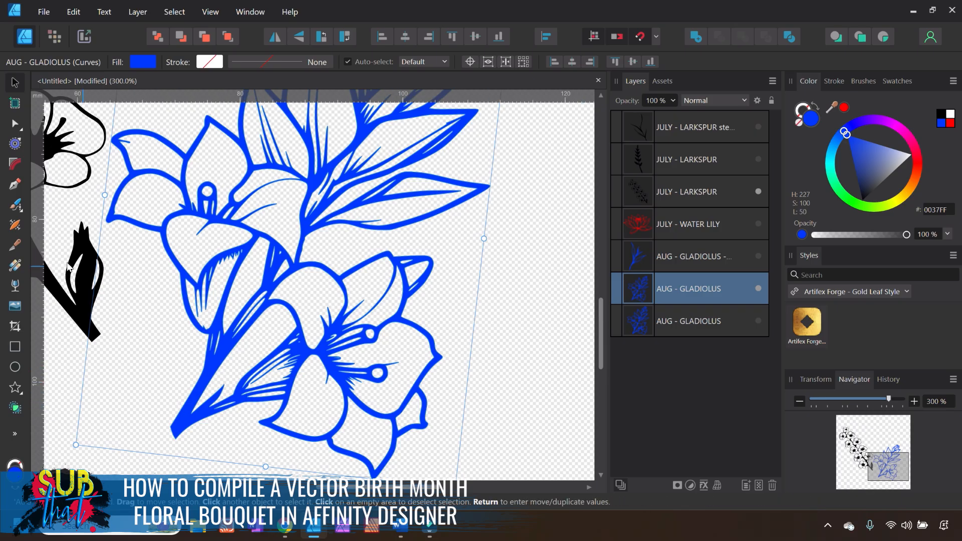
Try to cut the tip of the gladiolus copy's stem with the Knife.
{"action": "left_click", "coordinate": [15, 246]}
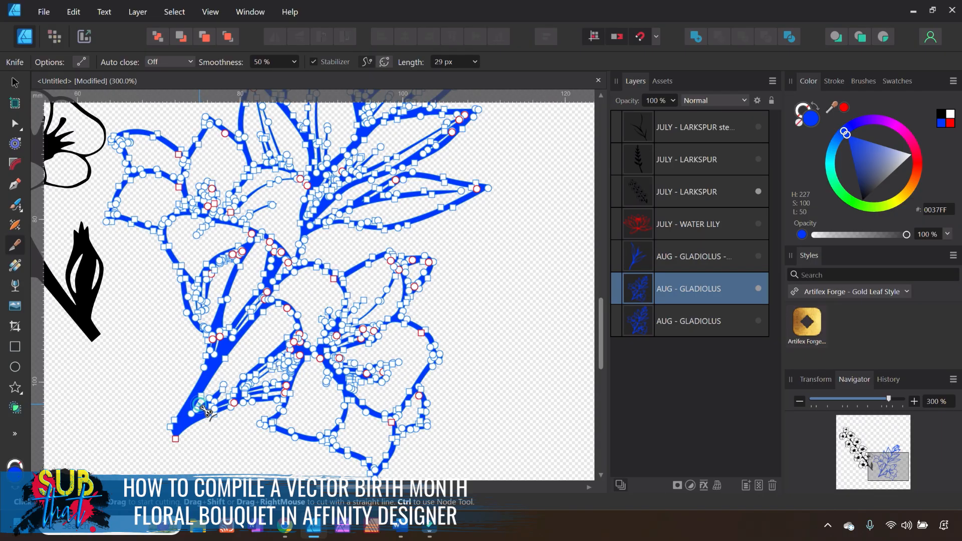
{"action": "left_click_drag", "start_coordinate": [175, 435], "coordinate": [165, 466]}
{"action": "left_click", "coordinate": [15, 124]}
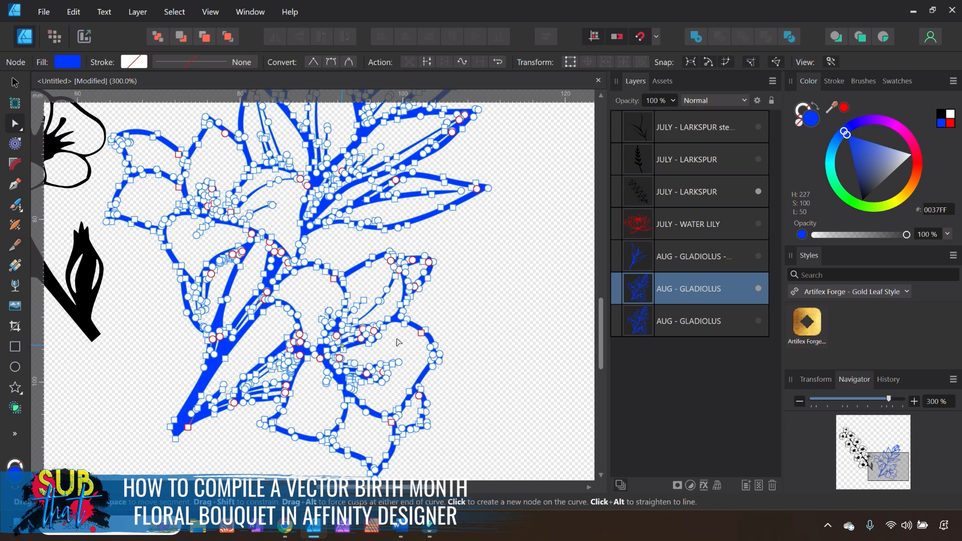
{"action": "left_click", "coordinate": [522, 365]}
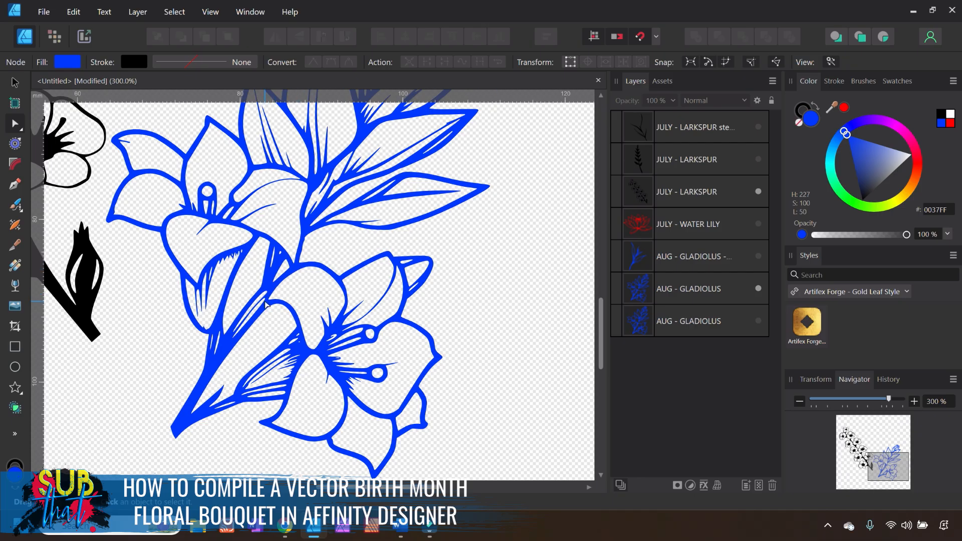
Cut the gladiolus copy with the Knife along the outer edge of the lower flower's upper petal, down across its tip.
{"action": "left_click", "coordinate": [914, 402]}
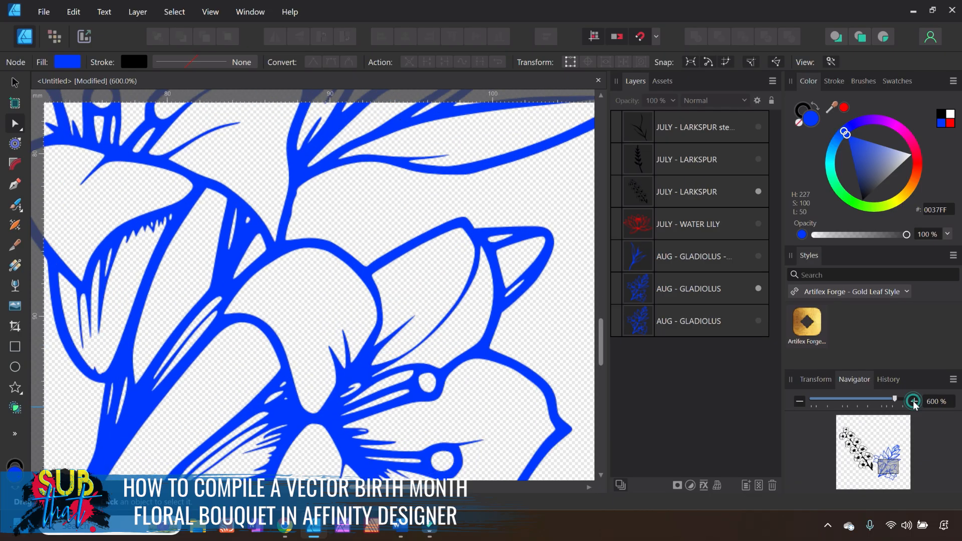
{"action": "left_click", "coordinate": [914, 402]}
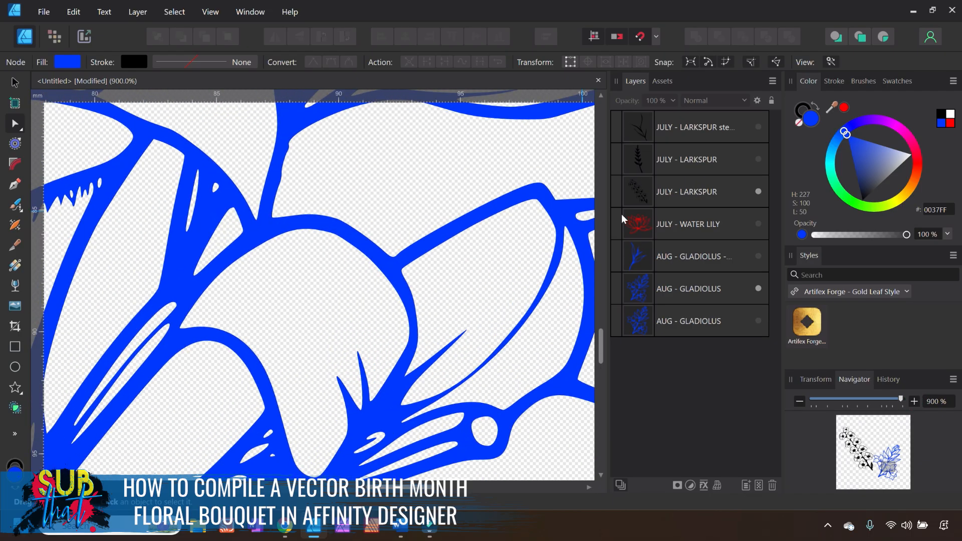
{"action": "left_click", "coordinate": [698, 289]}
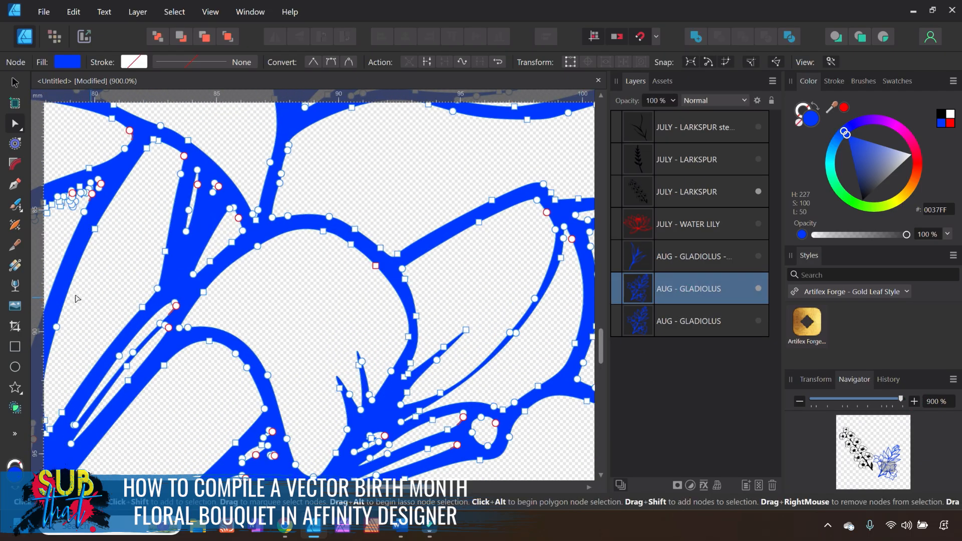
{"action": "left_click", "coordinate": [13, 253]}
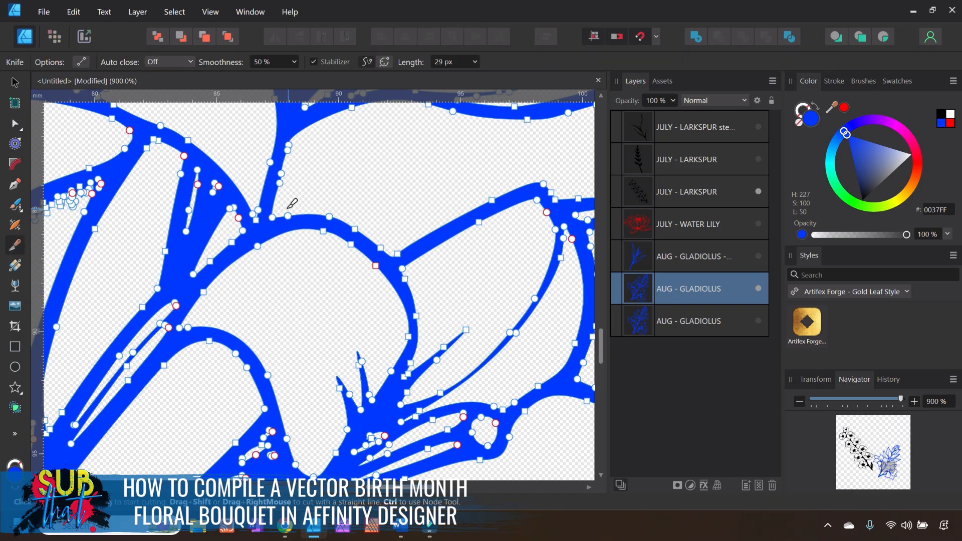
{"action": "left_click_drag", "start_coordinate": [280, 212], "coordinate": [219, 244]}
{"action": "mouse_move", "coordinate": [190, 280]}
{"action": "left_mouse_down"}
{"action": "mouse_move", "coordinate": [165, 321]}
{"action": "mouse_move", "coordinate": [171, 332]}
{"action": "left_mouse_up"}
{"action": "scroll", "coordinate": [170, 333], "scroll_direction": "down", "scroll_amount": 2}
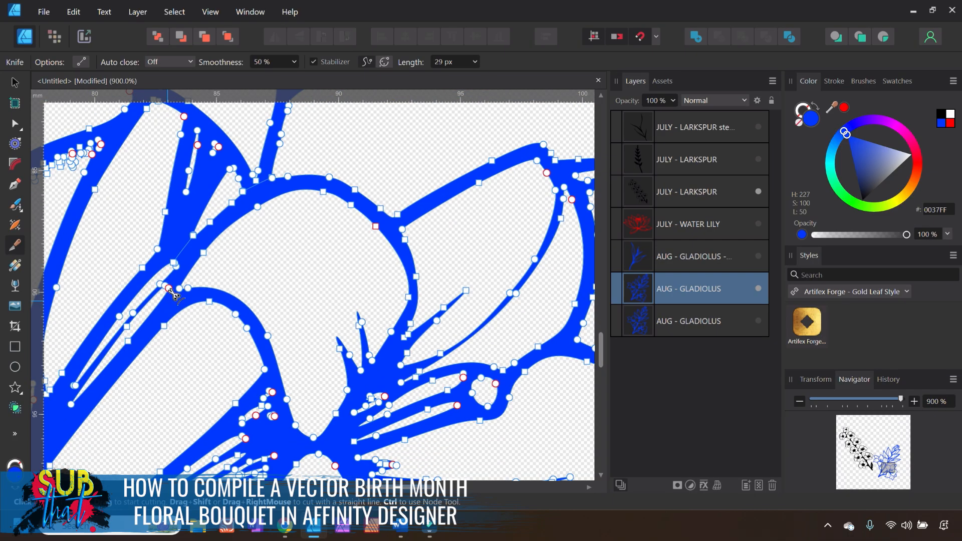
{"action": "mouse_move", "coordinate": [164, 273]}
{"action": "left_mouse_down"}
{"action": "mouse_move", "coordinate": [170, 323]}
{"action": "mouse_move", "coordinate": [199, 351]}
{"action": "left_mouse_up"}
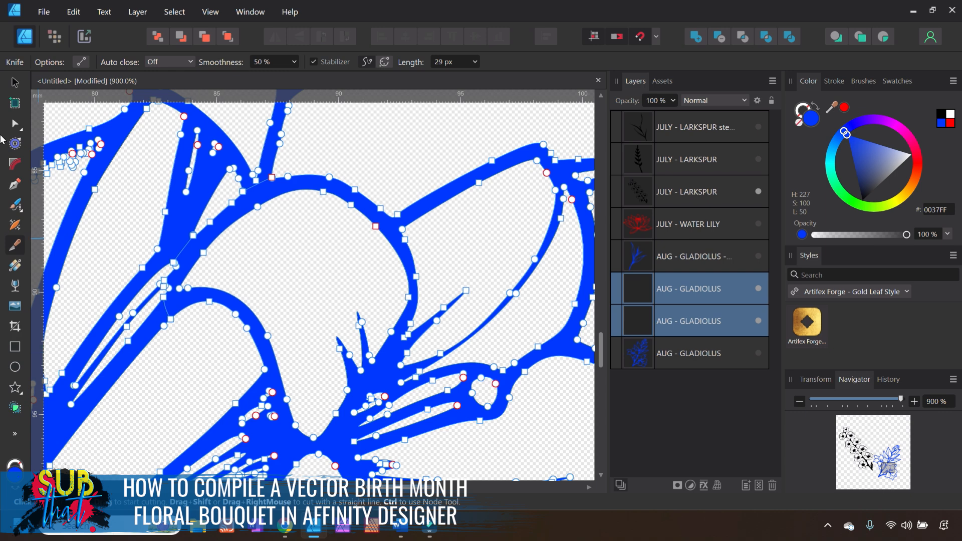
Delete the cut-off upper part of the gladiolus copy, keeping only the lower flower.
{"action": "left_click", "coordinate": [17, 83]}
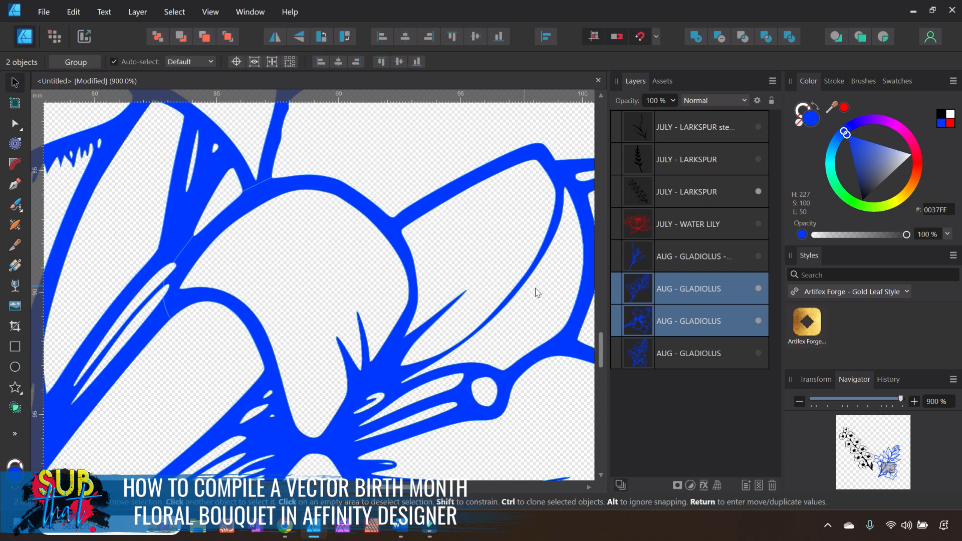
{"action": "left_click", "coordinate": [455, 157]}
{"action": "left_click", "coordinate": [701, 289]}
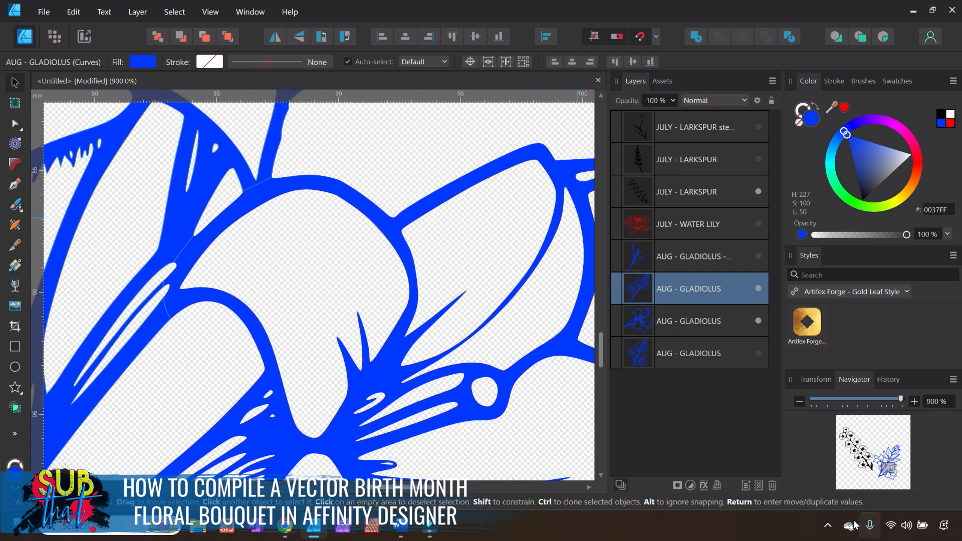
{"action": "left_click", "coordinate": [772, 485]}
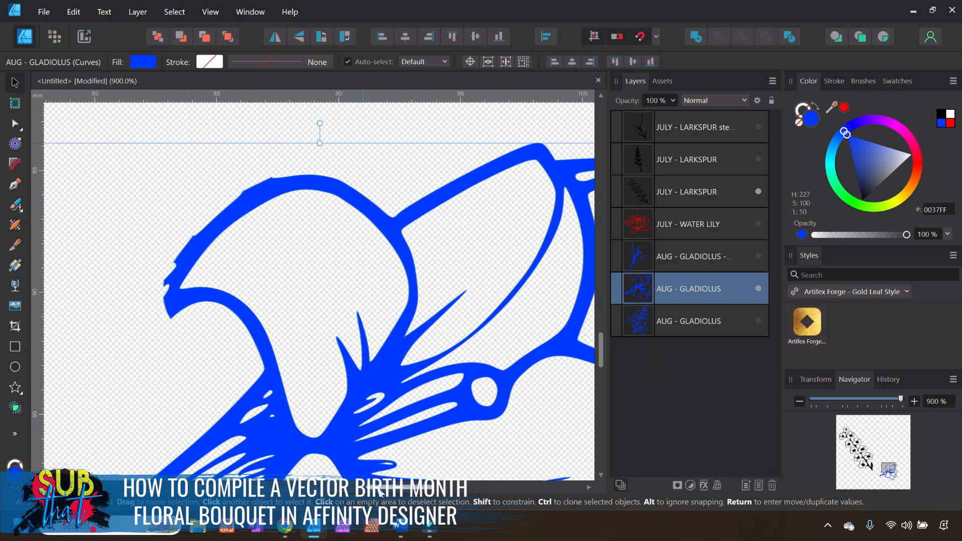
Delete the surplus nodes around the tip of the flower's upper petal to clean up the jagged cut.
{"action": "scroll", "coordinate": [359, 237], "scroll_direction": "left", "scroll_amount": 5}
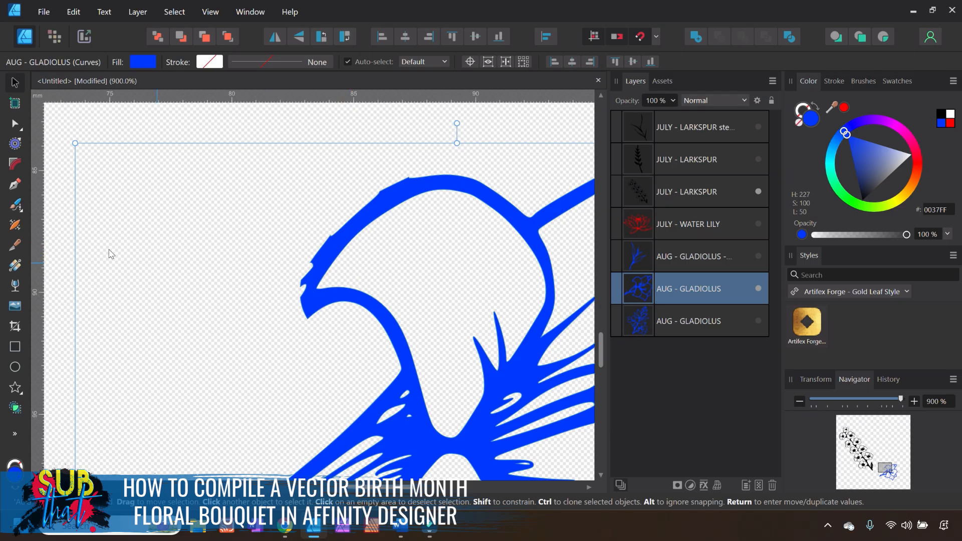
{"action": "left_click", "coordinate": [15, 124]}
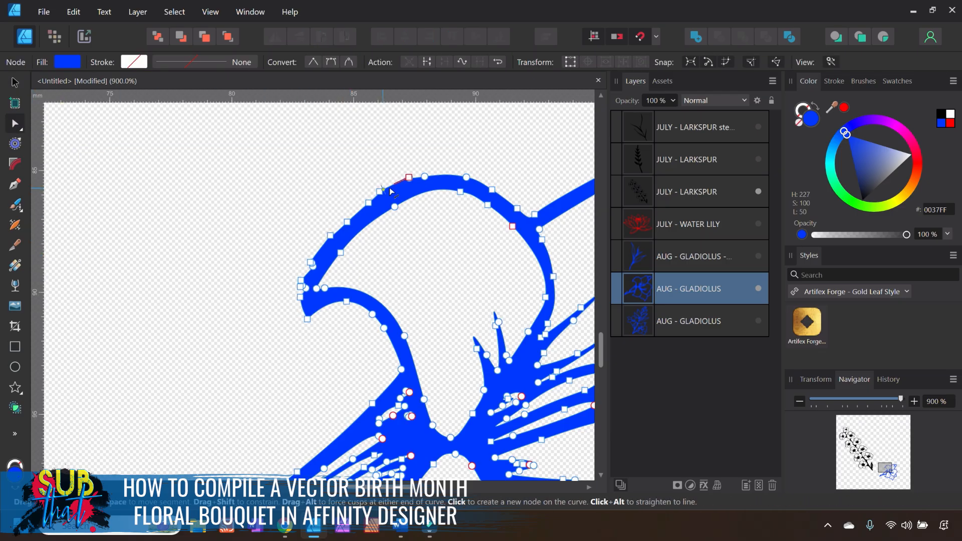
{"action": "left_click", "coordinate": [914, 401]}
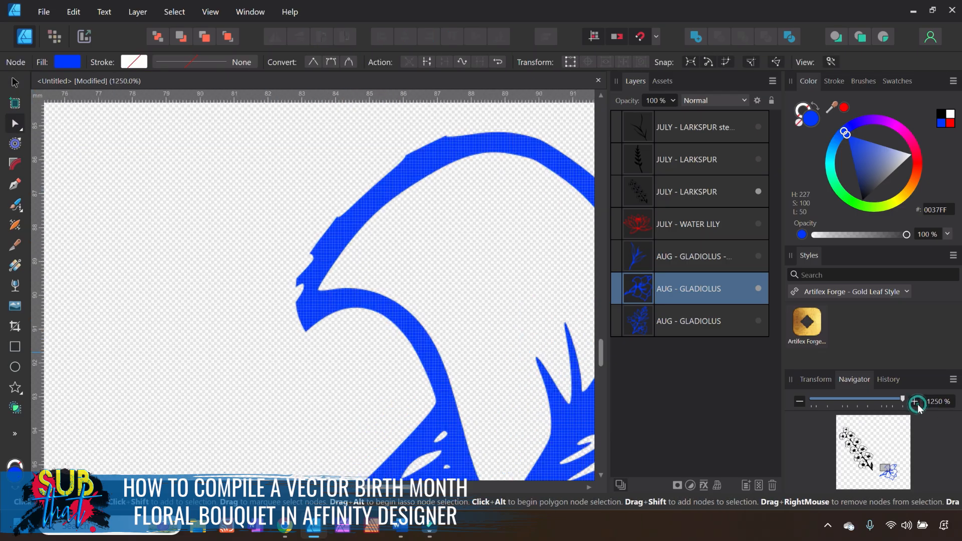
{"action": "key", "text": "Delete"}
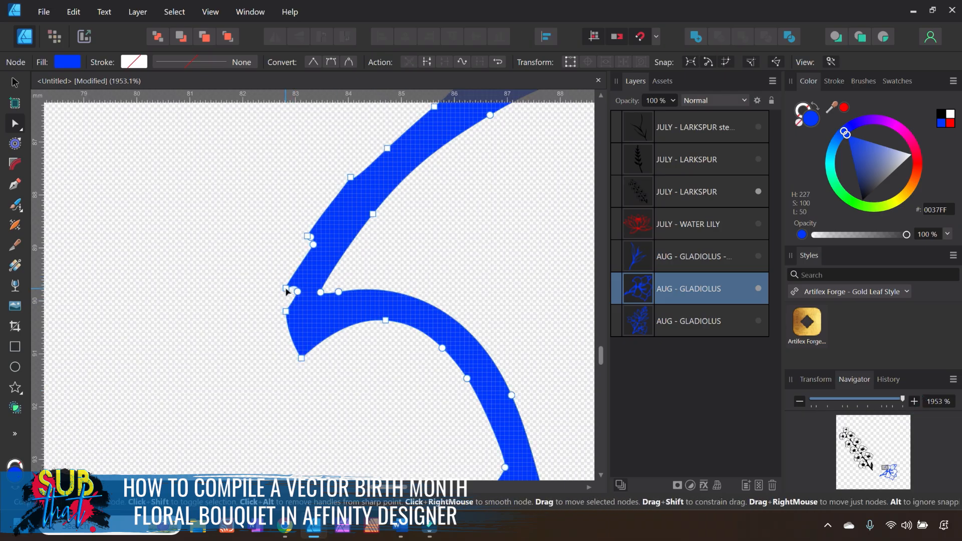
{"action": "left_click", "coordinate": [308, 237]}
{"action": "key", "text": "Delete"}
{"action": "left_click", "coordinate": [310, 237]}
{"action": "key", "text": "Delete"}
{"action": "left_click", "coordinate": [286, 311]}
{"action": "key", "text": "Delete"}
Even out the upper petal's outer edge by nudging uneven nodes into line and deleting the ones that form bumps.
{"action": "scroll", "coordinate": [359, 273], "scroll_direction": "up", "scroll_amount": 3}
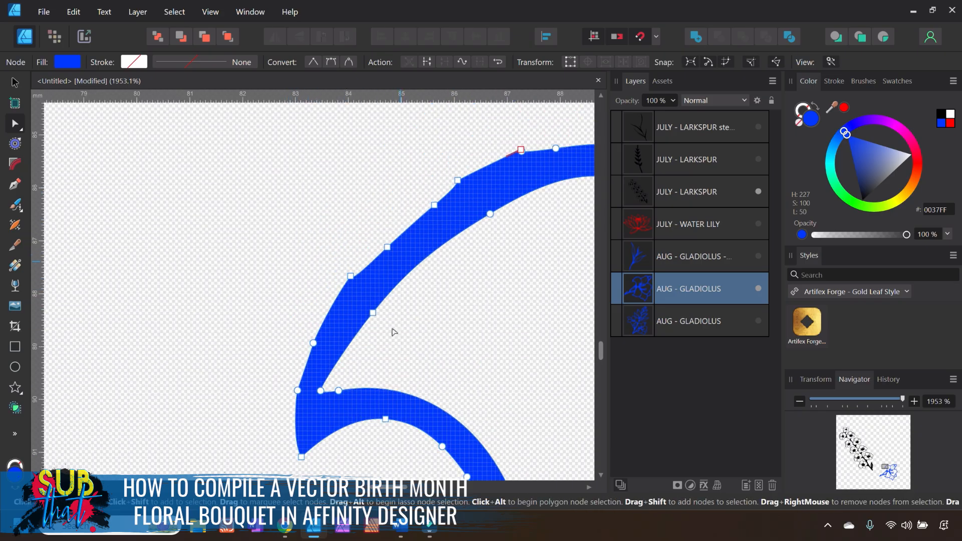
{"action": "scroll", "coordinate": [400, 488], "scroll_direction": "right", "scroll_amount": 5}
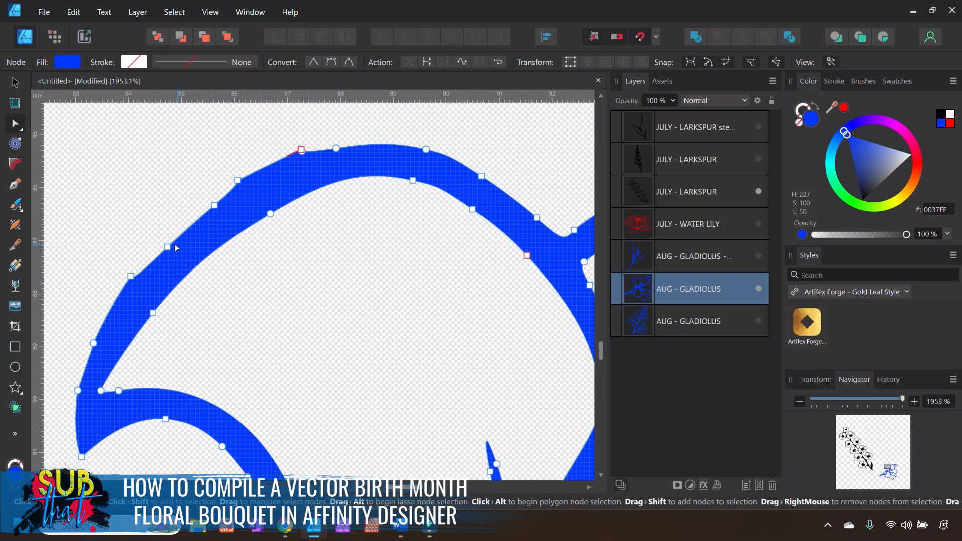
{"action": "left_click_drag", "start_coordinate": [168, 247], "coordinate": [166, 242]}
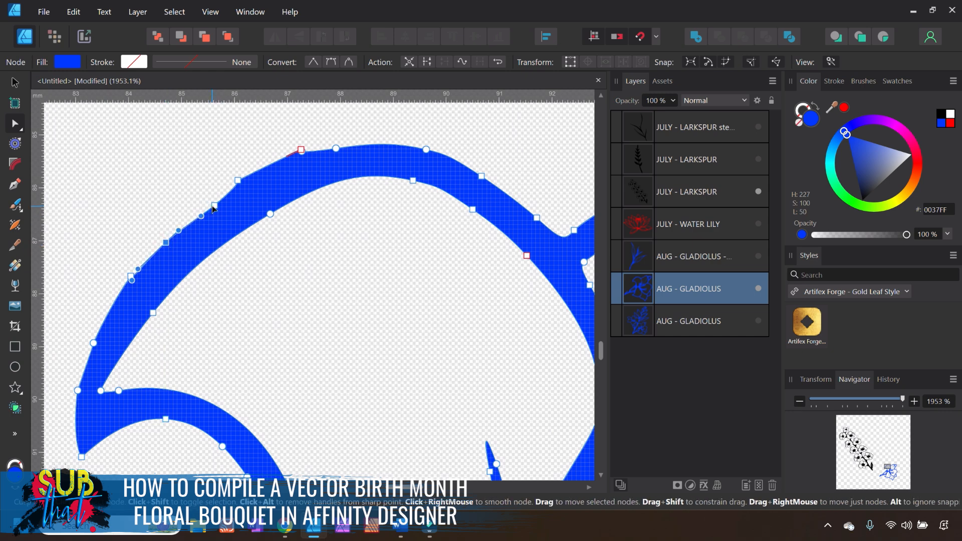
{"action": "left_click", "coordinate": [254, 278]}
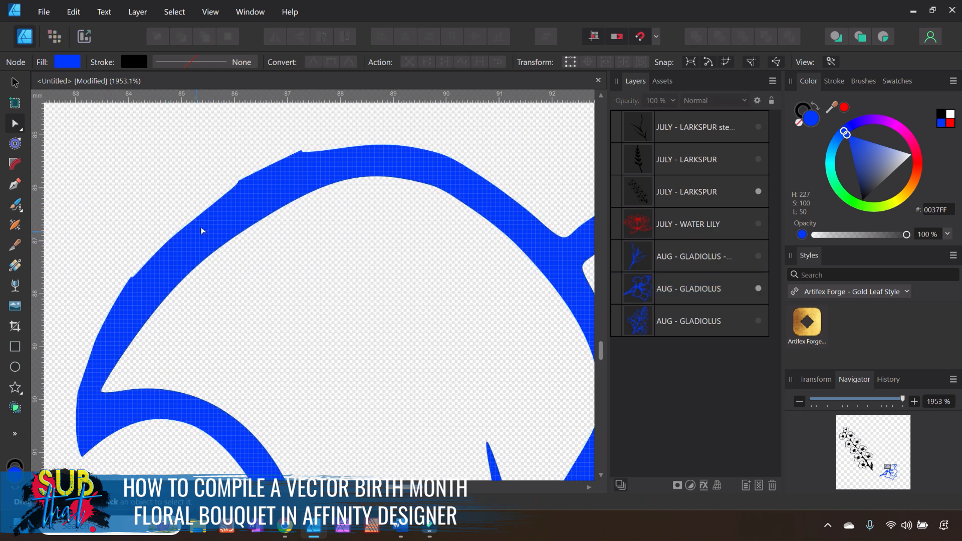
{"action": "left_click", "coordinate": [278, 180]}
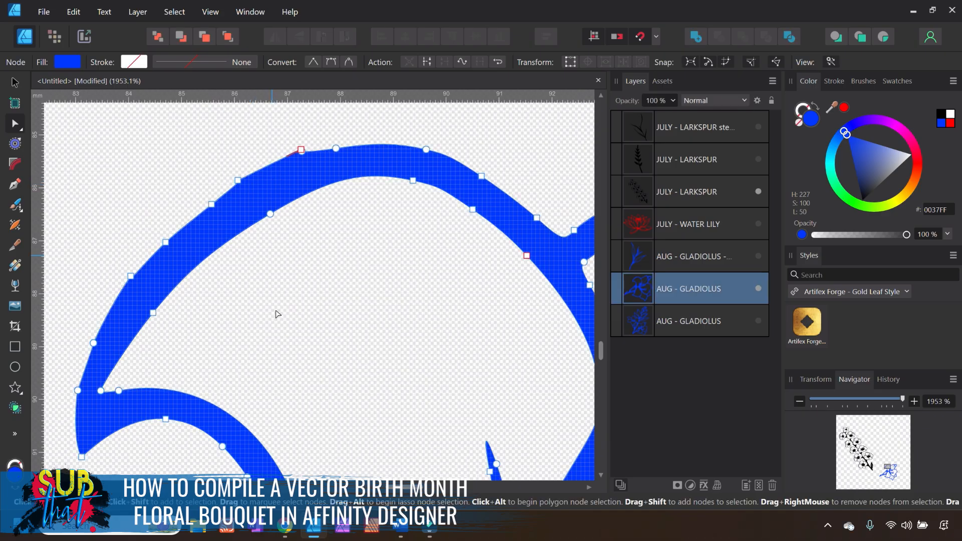
{"action": "left_click", "coordinate": [278, 315]}
{"action": "left_click", "coordinate": [279, 179]}
{"action": "left_click", "coordinate": [301, 150]}
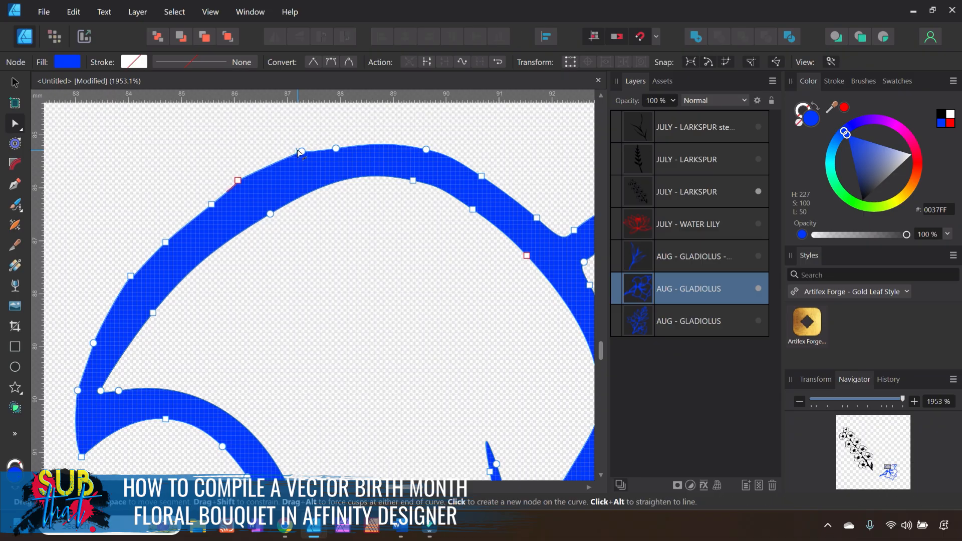
{"action": "left_click", "coordinate": [212, 204]}
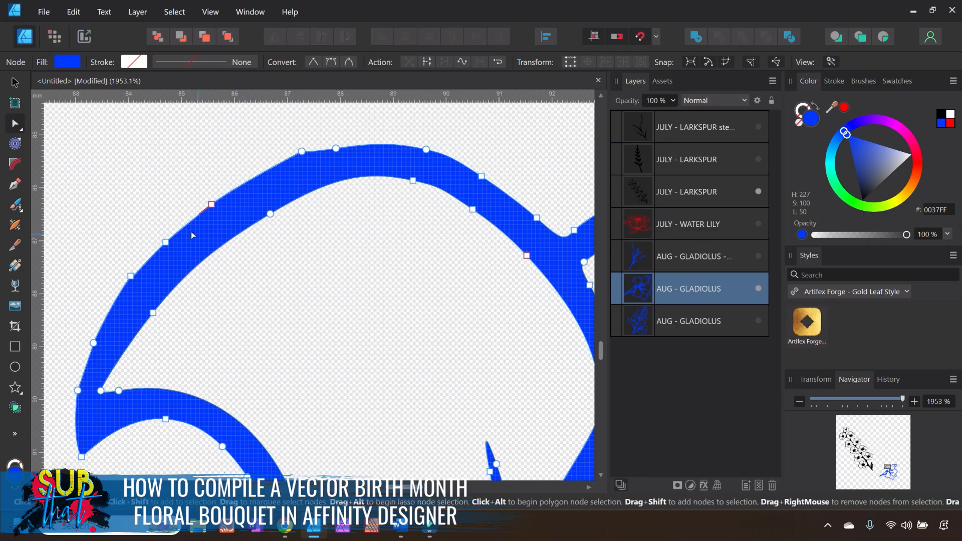
{"action": "left_click", "coordinate": [234, 294]}
{"action": "left_click", "coordinate": [144, 275]}
{"action": "left_click", "coordinate": [266, 320]}
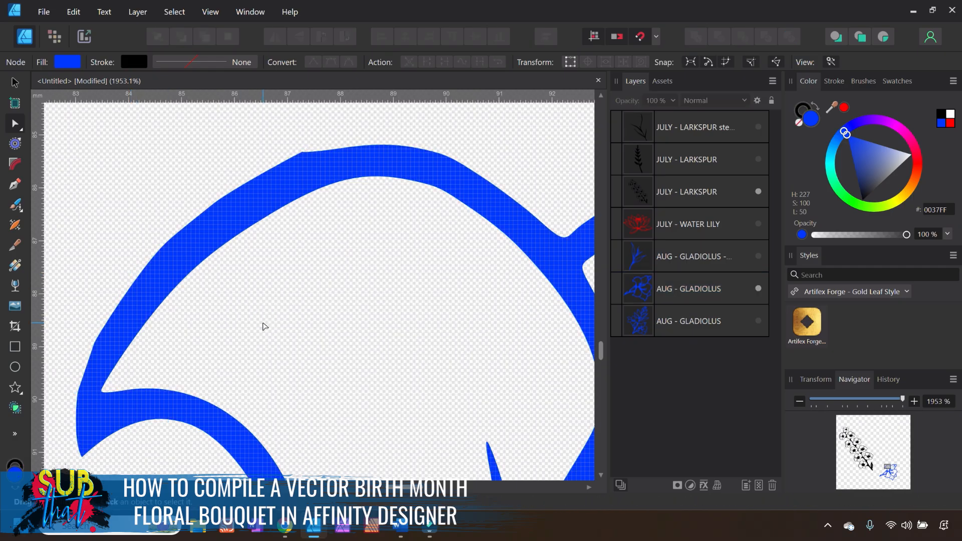
Convert the node at the crest of the upper petal to sharp and adjust its handles to round off the corner.
{"action": "left_click", "coordinate": [314, 162]}
{"action": "left_click", "coordinate": [303, 151]}
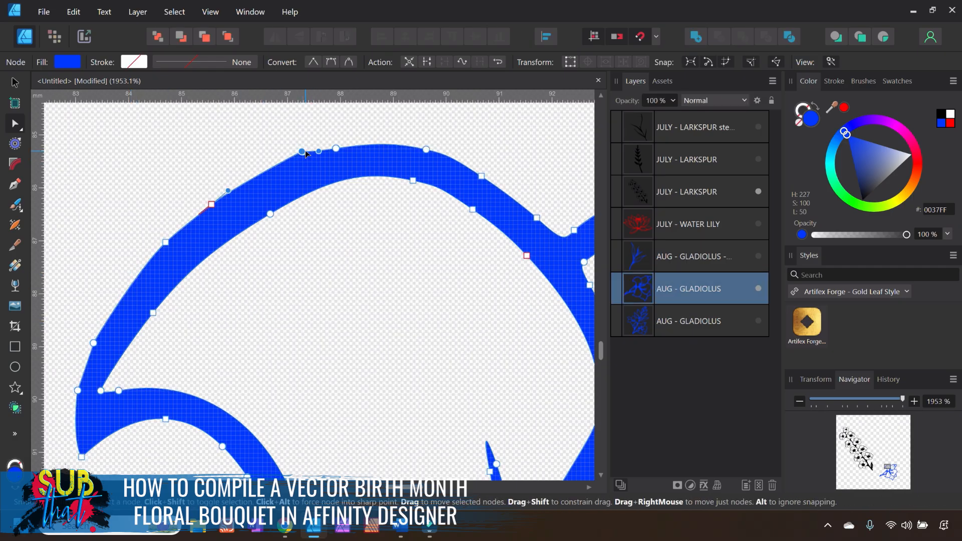
{"action": "left_click_drag", "start_coordinate": [321, 155], "coordinate": [321, 150]}
{"action": "left_click", "coordinate": [371, 254]}
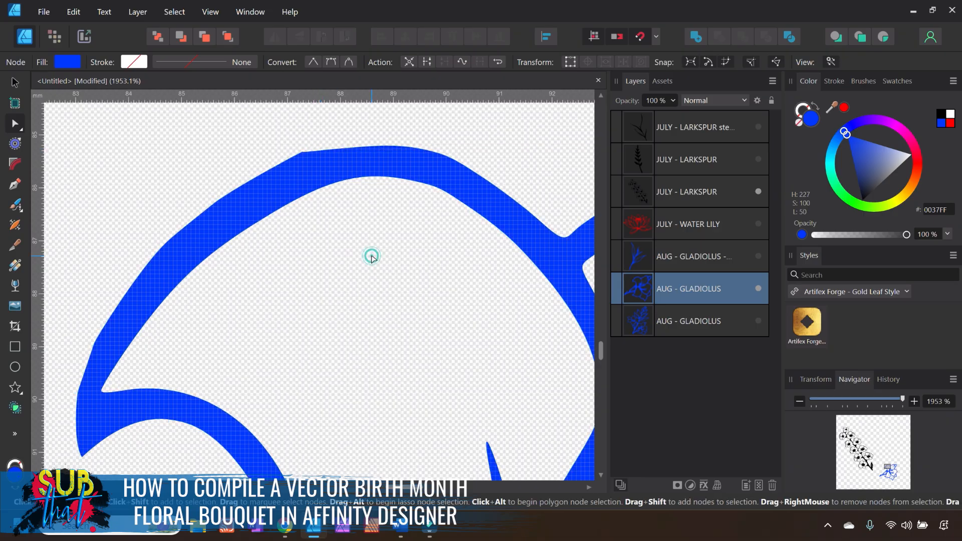
{"action": "left_click", "coordinate": [309, 166]}
{"action": "left_click", "coordinate": [314, 62]}
{"action": "left_click_drag", "start_coordinate": [279, 165], "coordinate": [277, 162]}
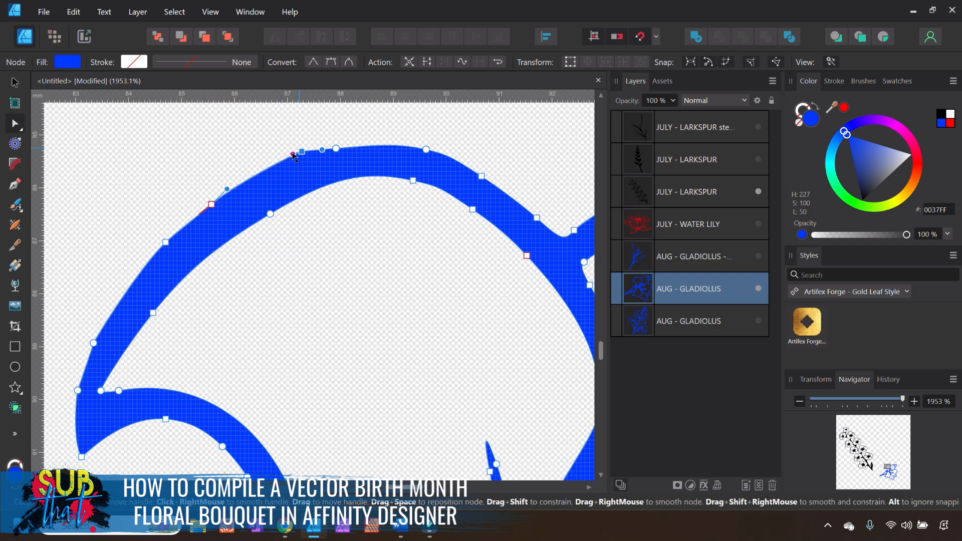
{"action": "left_click", "coordinate": [378, 239]}
{"action": "left_click", "coordinate": [316, 173]}
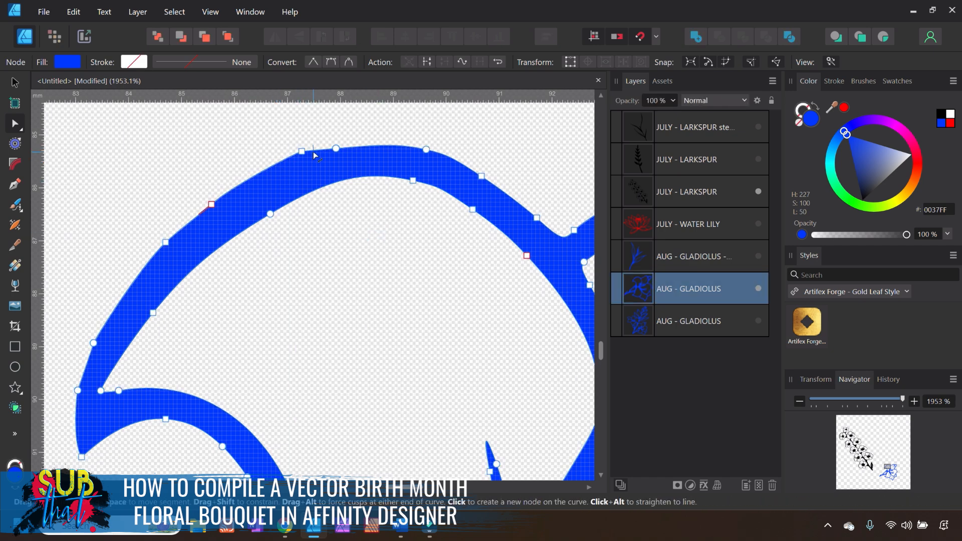
{"action": "left_click", "coordinate": [302, 151]}
{"action": "left_click_drag", "start_coordinate": [306, 152], "coordinate": [316, 148]}
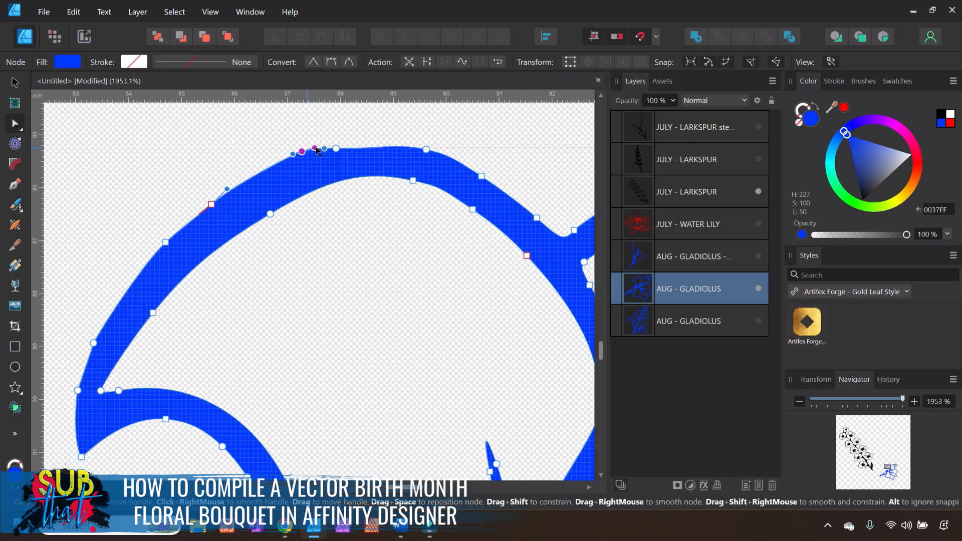
{"action": "left_click", "coordinate": [378, 236]}
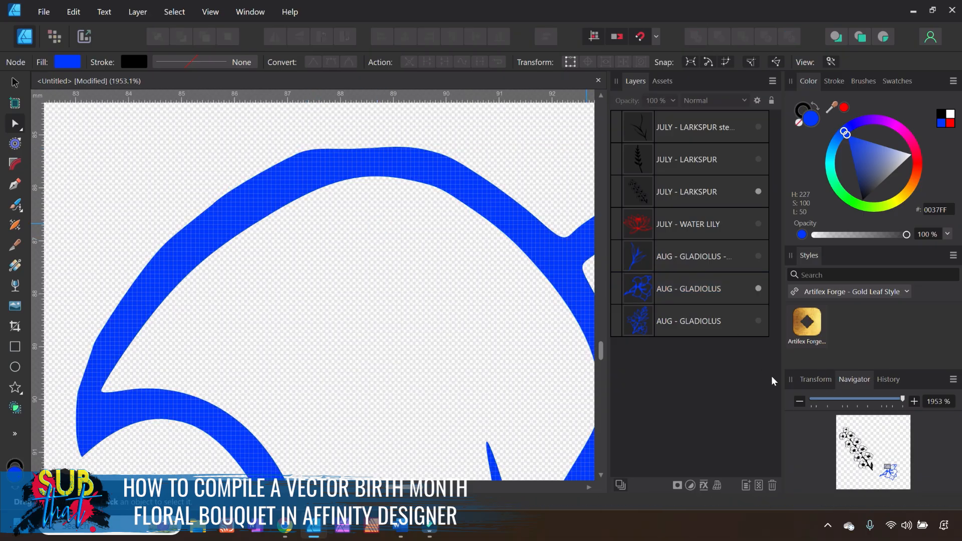
Show the original gladiolus flower head and move the separated flower up so that it overlaps the original's lower part.
{"action": "left_click", "coordinate": [804, 400]}
{"action": "left_click", "coordinate": [804, 401]}
{"action": "left_click", "coordinate": [804, 400]}
{"action": "left_click", "coordinate": [804, 400]}
{"action": "left_click", "coordinate": [804, 401]}
{"action": "left_click", "coordinate": [804, 400]}
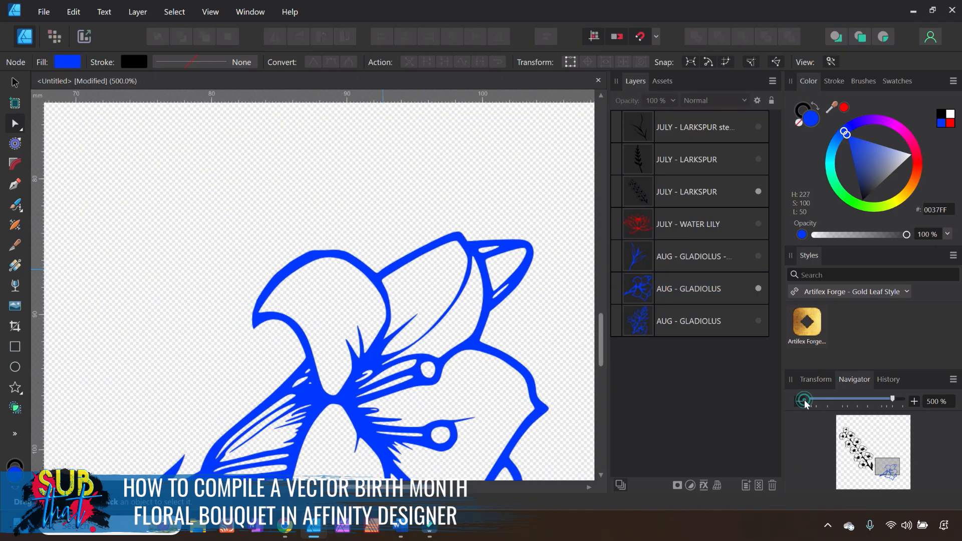
{"action": "left_click", "coordinate": [804, 400]}
{"action": "left_click", "coordinate": [804, 400]}
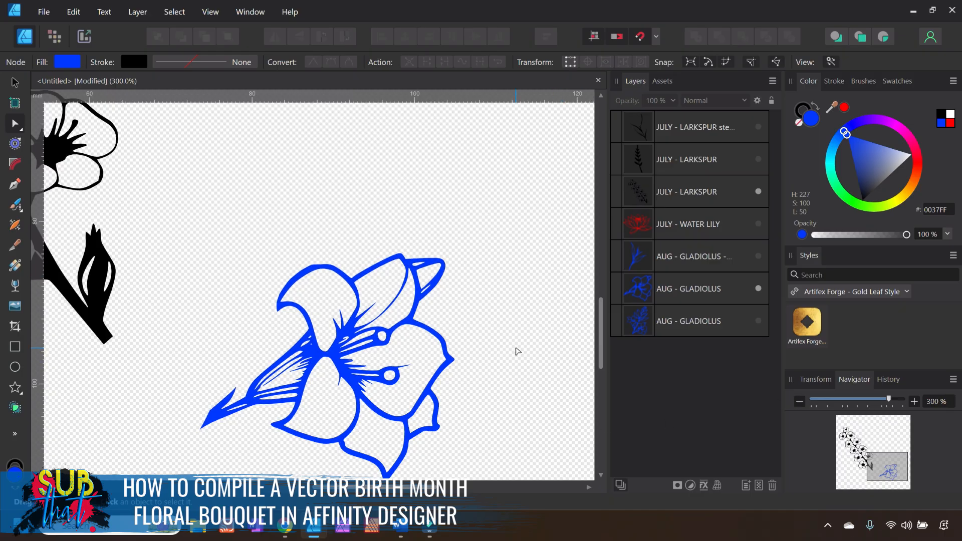
{"action": "scroll", "coordinate": [518, 351], "scroll_direction": "down", "scroll_amount": 1}
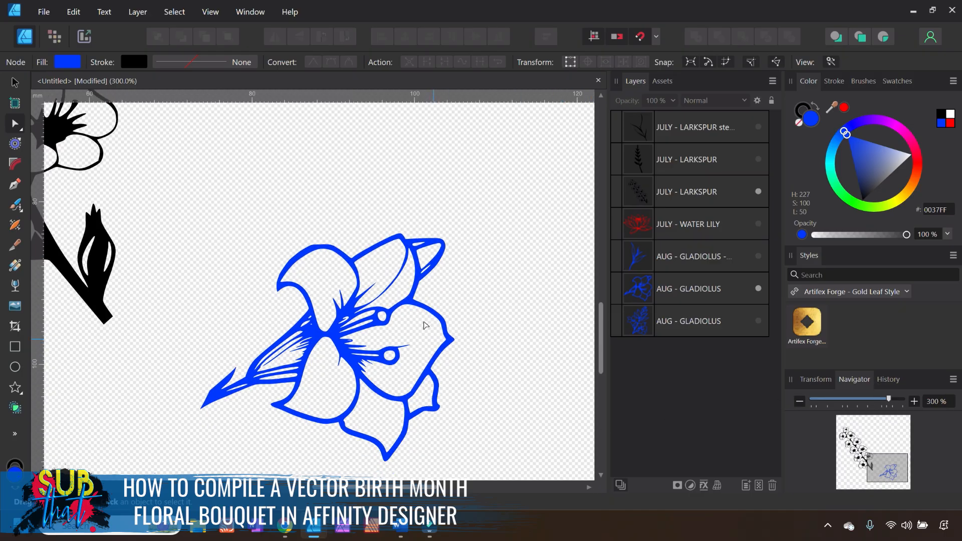
{"action": "left_click", "coordinate": [14, 82]}
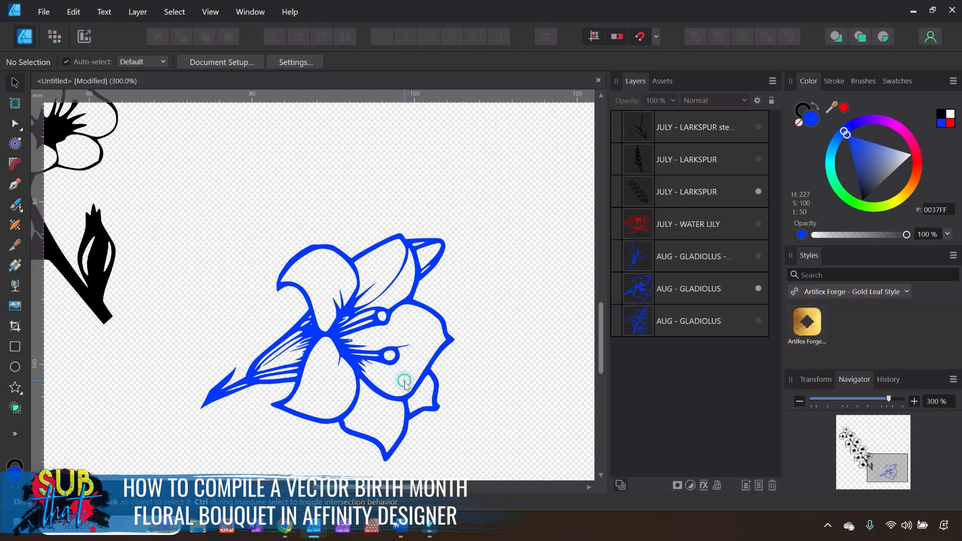
{"action": "left_click", "coordinate": [799, 401]}
{"action": "left_click", "coordinate": [799, 401]}
{"action": "left_click", "coordinate": [799, 401]}
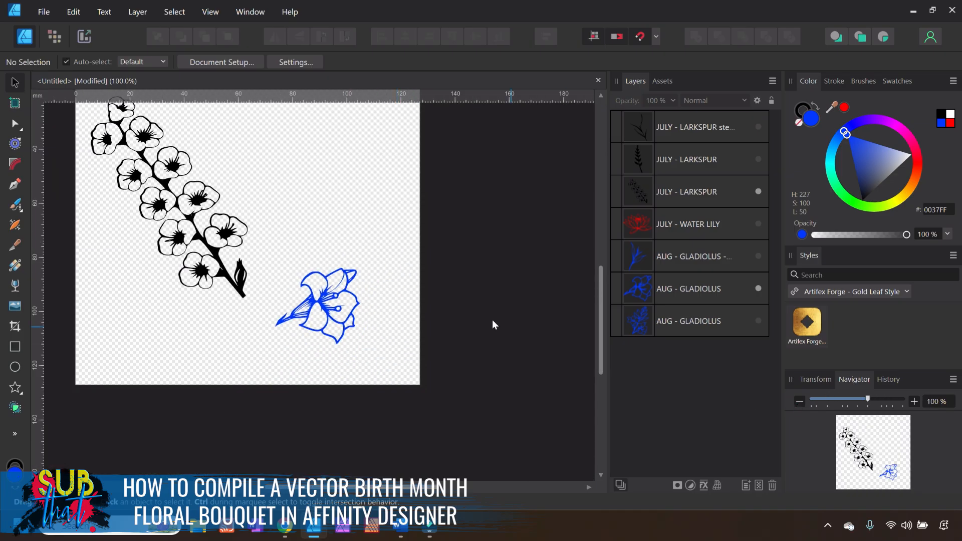
{"action": "scroll", "coordinate": [439, 298], "scroll_direction": "up", "scroll_amount": 3}
{"action": "scroll", "coordinate": [439, 297], "scroll_direction": "up", "scroll_amount": 3}
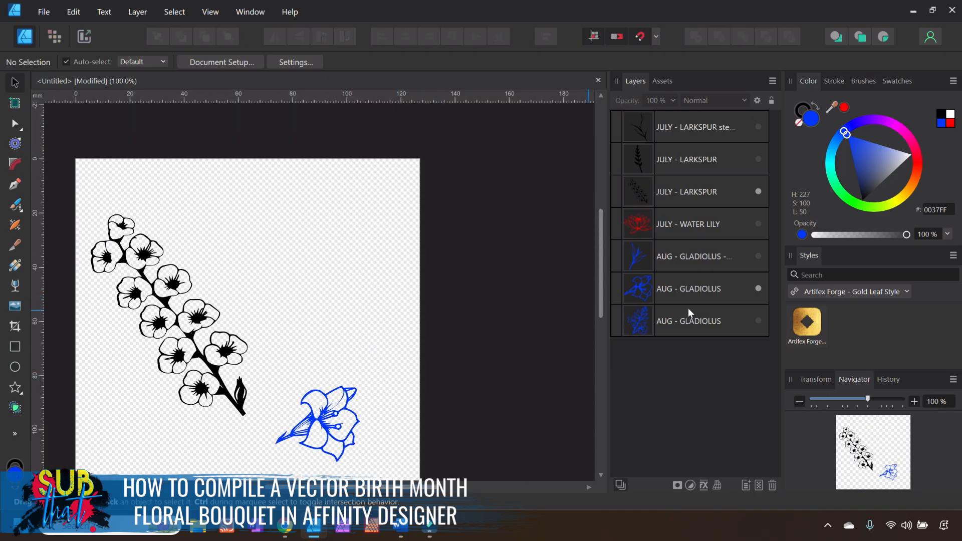
{"action": "left_click", "coordinate": [758, 320]}
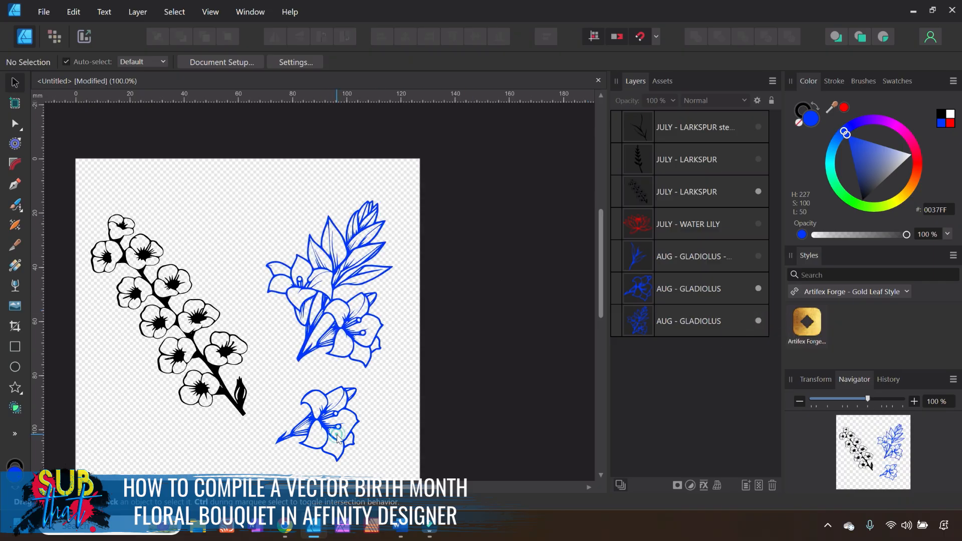
{"action": "left_click", "coordinate": [658, 294]}
{"action": "left_click_drag", "start_coordinate": [317, 424], "coordinate": [295, 353]}
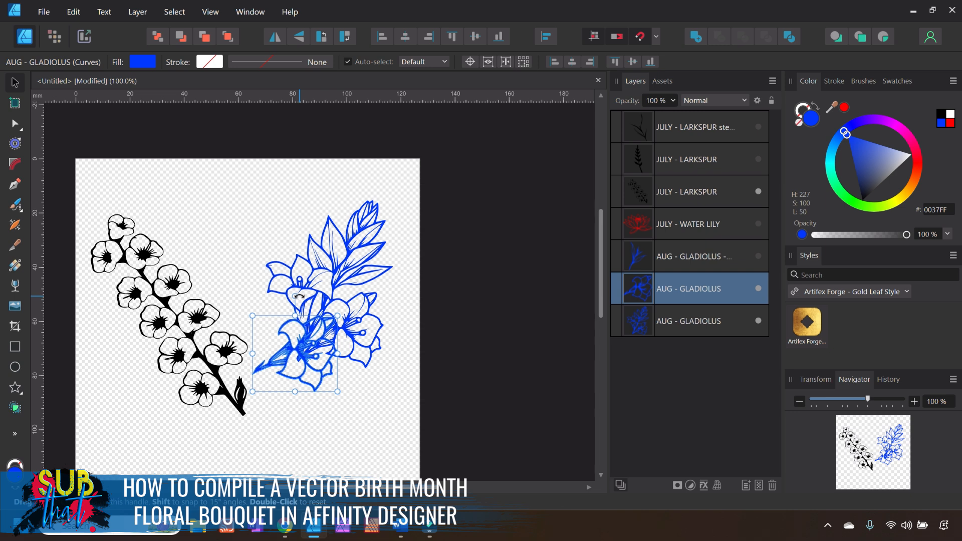
Flip the separated gladiolus flower horizontally and rotate it so its stem points down alongside the original flower head.
{"action": "left_click", "coordinate": [275, 36]}
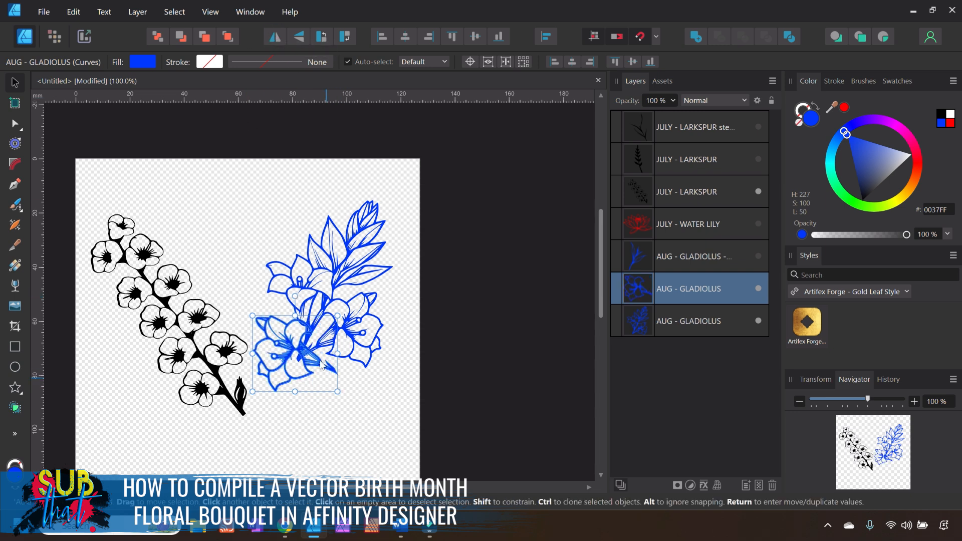
{"action": "left_click_drag", "start_coordinate": [298, 296], "coordinate": [317, 301]}
{"action": "left_click_drag", "start_coordinate": [316, 368], "coordinate": [299, 349]}
{"action": "left_click_drag", "start_coordinate": [300, 280], "coordinate": [363, 297]}
Shift the original gladiolus slightly and place the separated flower at its lower left, overlapping the main stem.
{"action": "left_click", "coordinate": [349, 291]}
{"action": "left_click", "coordinate": [274, 343]}
{"action": "left_click_drag", "start_coordinate": [273, 342], "coordinate": [295, 365]}
{"action": "left_click_drag", "start_coordinate": [334, 318], "coordinate": [332, 360]}
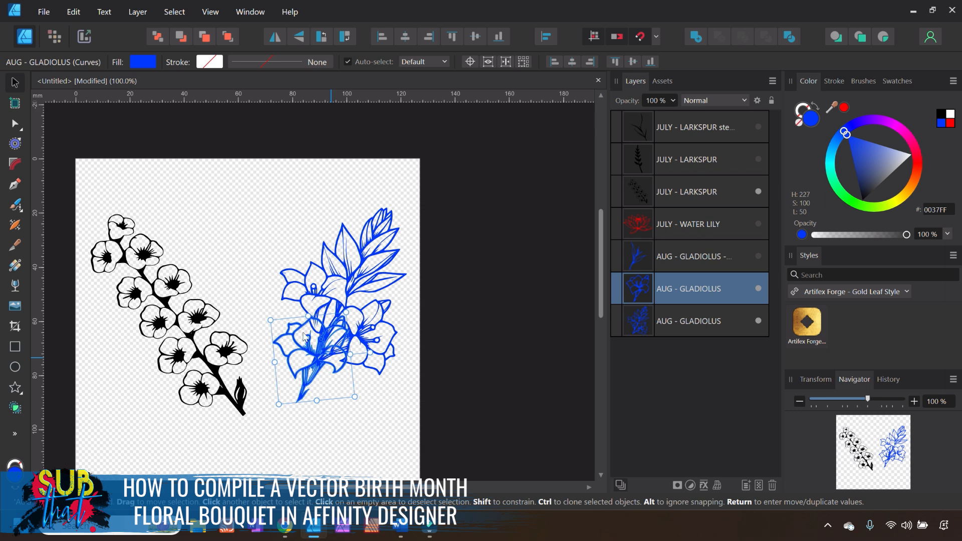
{"action": "left_click", "coordinate": [329, 442]}
{"action": "left_click", "coordinate": [331, 372]}
{"action": "left_click_drag", "start_coordinate": [328, 358], "coordinate": [323, 361]}
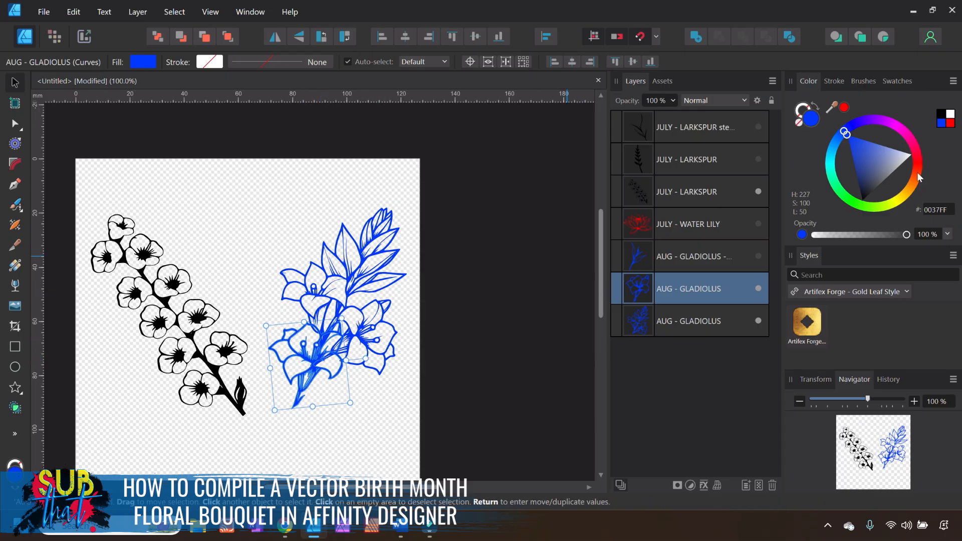
Recolor the separated gladiolus flower from the original's blue to a light cyan, 00E7FF.
{"action": "left_click", "coordinate": [905, 197]}
{"action": "left_click", "coordinate": [389, 424]}
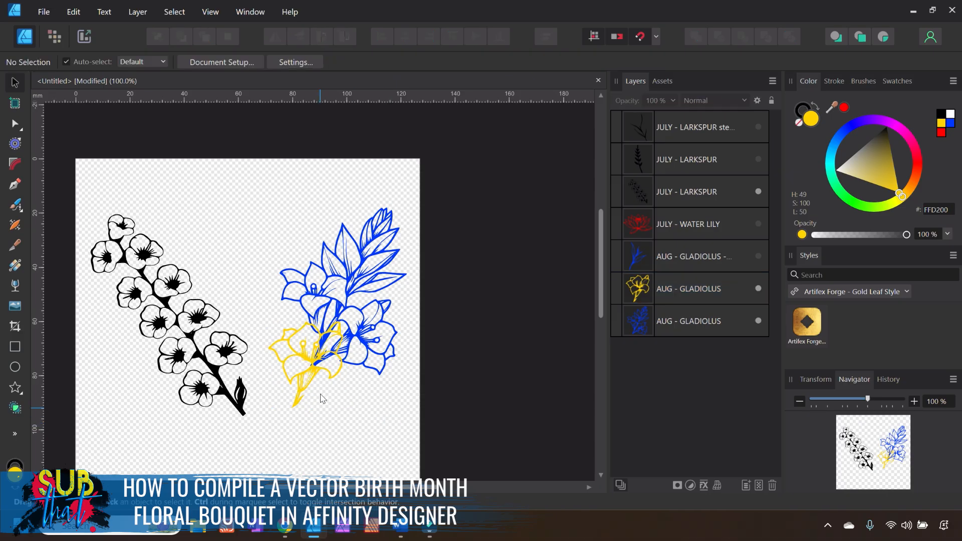
{"action": "left_click", "coordinate": [328, 374]}
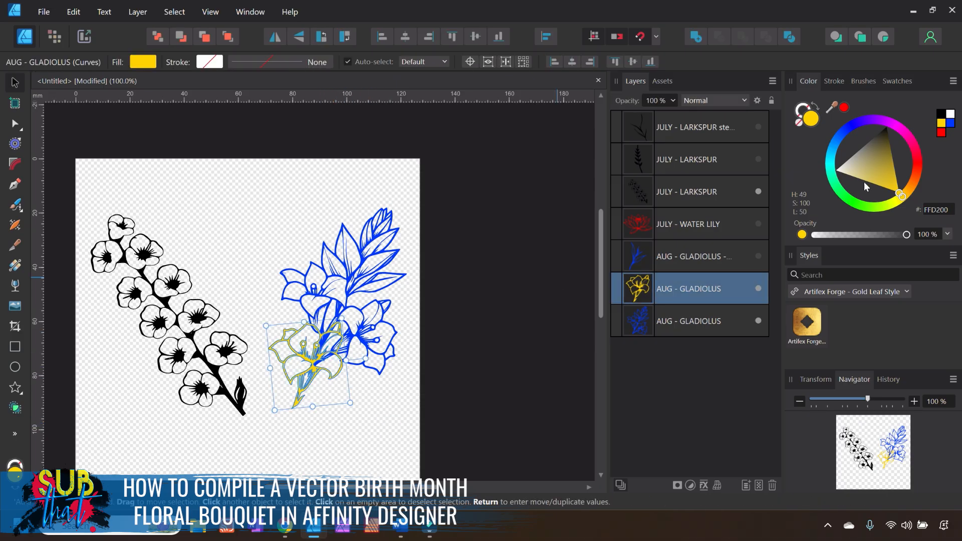
{"action": "left_click", "coordinate": [829, 159]}
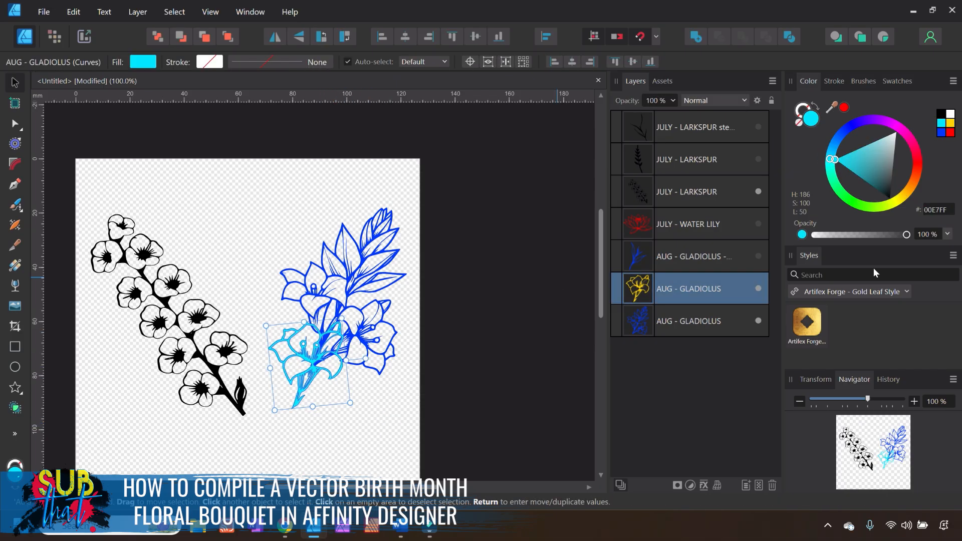
Fine-tune the tilt and position of the cyan flower so it fits closely against the original gladiolus stem.
{"action": "left_click", "coordinate": [915, 402]}
{"action": "left_click", "coordinate": [915, 402]}
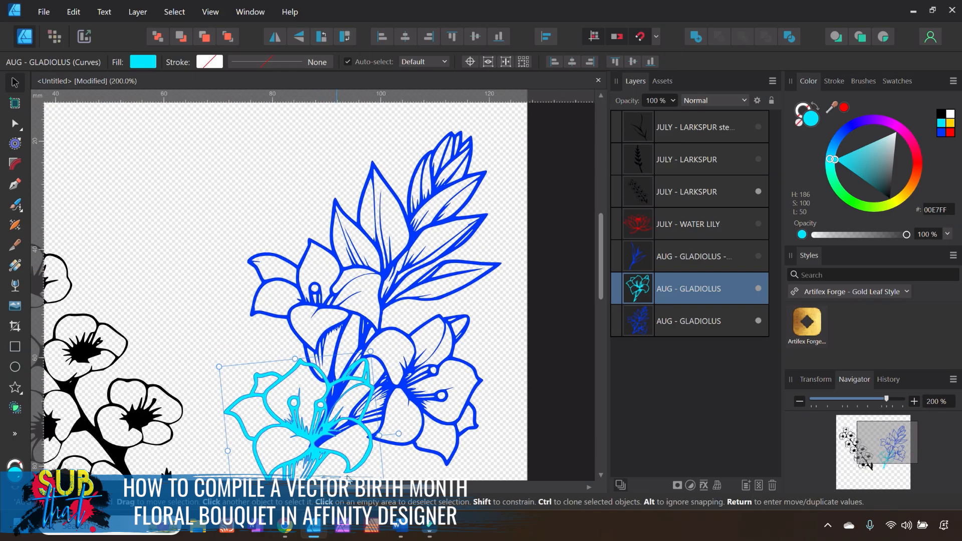
{"action": "left_click_drag", "start_coordinate": [364, 487], "coordinate": [344, 487]}
{"action": "scroll", "coordinate": [397, 273], "scroll_direction": "down", "scroll_amount": 3}
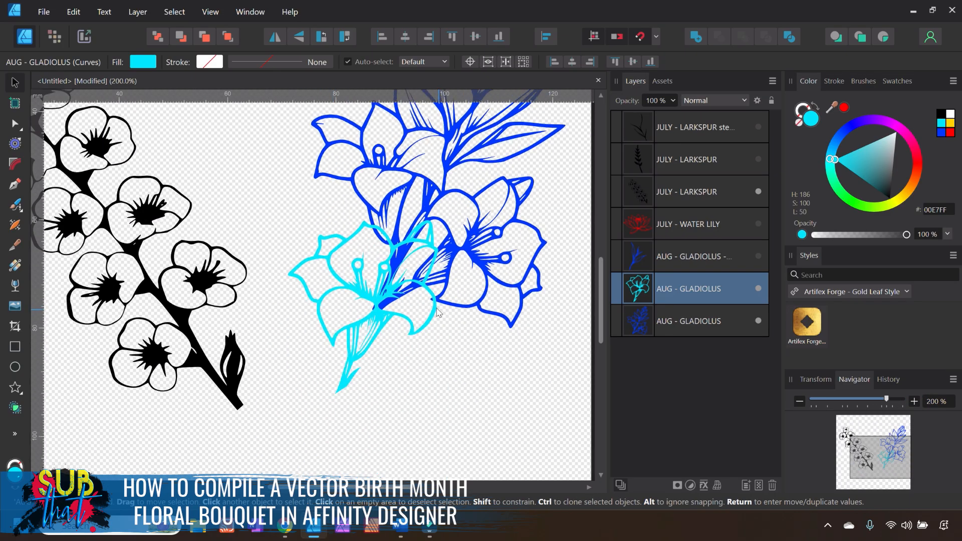
{"action": "left_click_drag", "start_coordinate": [462, 295], "coordinate": [406, 282]}
{"action": "left_click", "coordinate": [799, 401]}
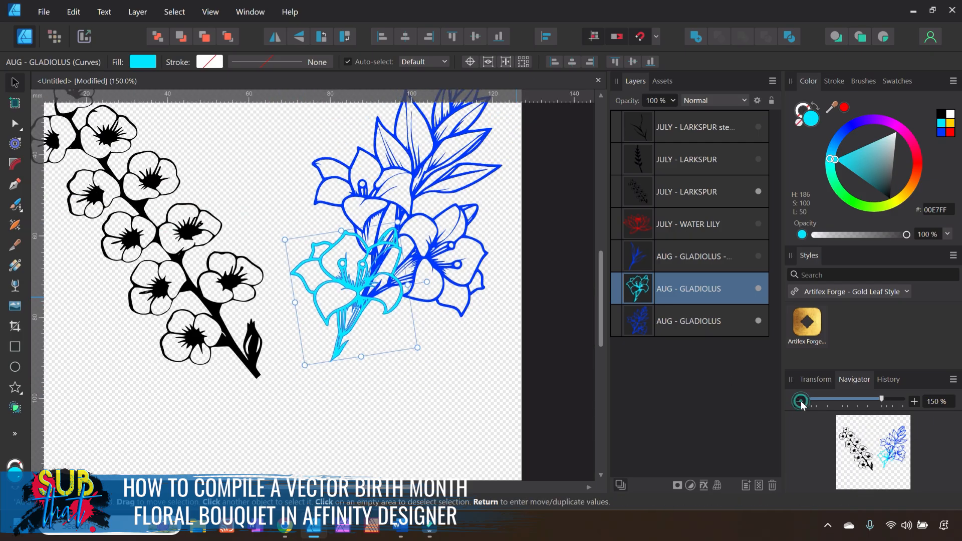
{"action": "left_click", "coordinate": [800, 401]}
{"action": "scroll", "coordinate": [458, 292], "scroll_direction": "up", "scroll_amount": 1}
{"action": "left_click", "coordinate": [458, 293]}
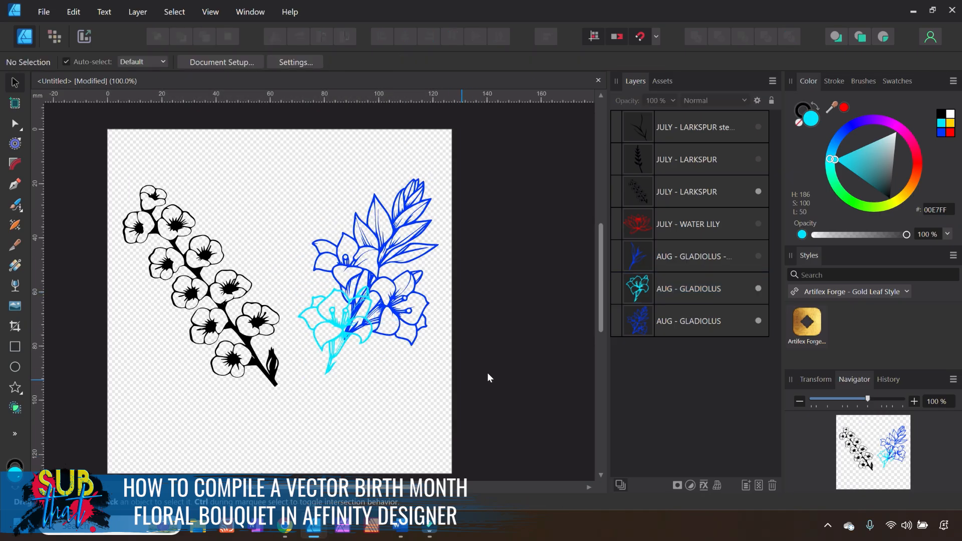
Move both gladiolus pieces together toward the larkspur and shift the larkspur so the two stems meet at the bottom.
{"action": "left_click_drag", "start_coordinate": [481, 423], "coordinate": [273, 145]}
{"action": "left_click_drag", "start_coordinate": [376, 280], "coordinate": [355, 293]}
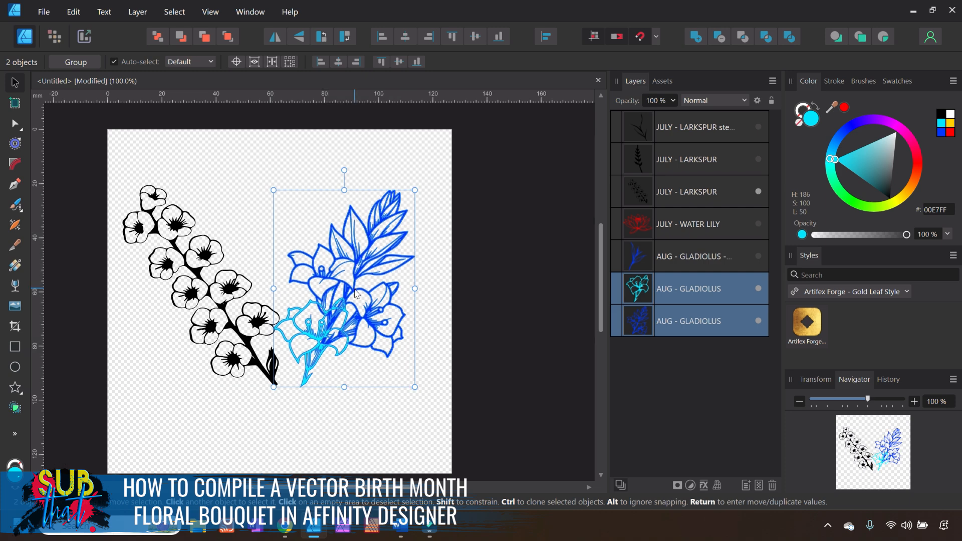
{"action": "left_click_drag", "start_coordinate": [219, 304], "coordinate": [244, 312]}
{"action": "left_click", "coordinate": [399, 357]}
Select the larkspur and both gladiolus pieces, enlarge them together slightly and reposition them on the page.
{"action": "left_click", "coordinate": [451, 389]}
{"action": "left_click_drag", "start_coordinate": [527, 436], "coordinate": [124, 194]}
{"action": "left_click_drag", "start_coordinate": [345, 302], "coordinate": [345, 289]}
{"action": "left_click_drag", "start_coordinate": [413, 379], "coordinate": [446, 404]}
{"action": "left_click_drag", "start_coordinate": [357, 315], "coordinate": [343, 328]}
{"action": "left_click", "coordinate": [489, 361]}
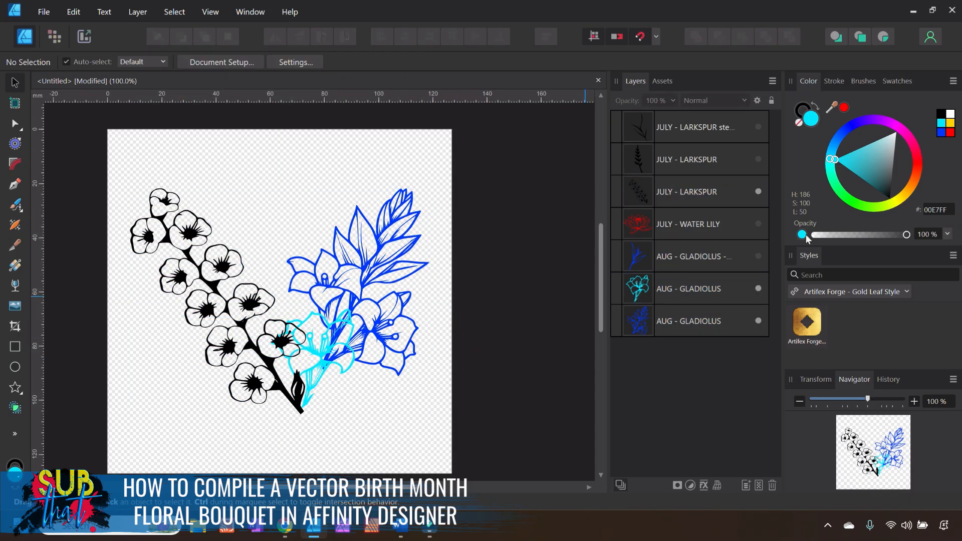
Show the water lily, position it between the larkspur and gladiolus, and move its layer to the bottom of the stack.
{"action": "left_click", "coordinate": [758, 224]}
{"action": "mouse_move", "coordinate": [287, 226]}
{"action": "left_mouse_down"}
{"action": "mouse_move", "coordinate": [302, 247]}
{"action": "mouse_move", "coordinate": [299, 238]}
{"action": "left_mouse_up"}
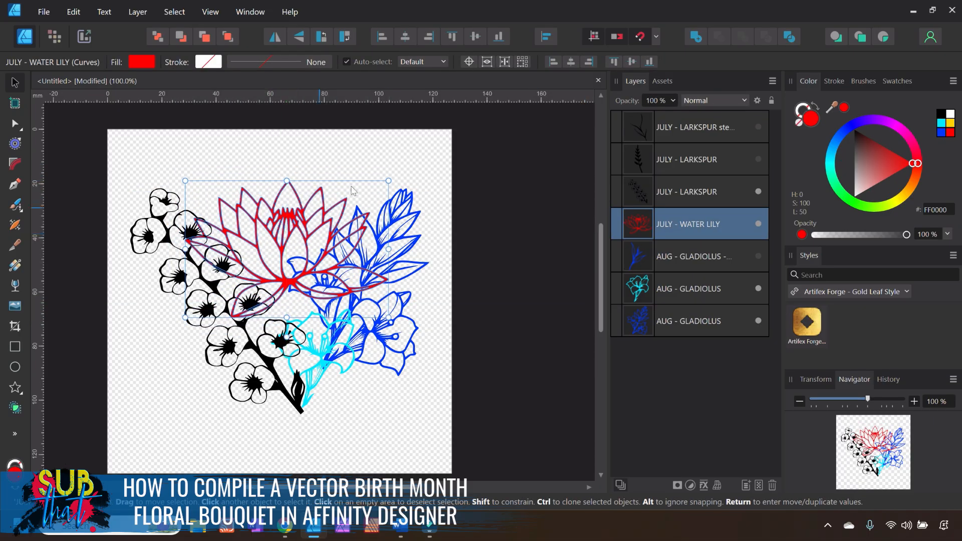
{"action": "left_click", "coordinate": [526, 309]}
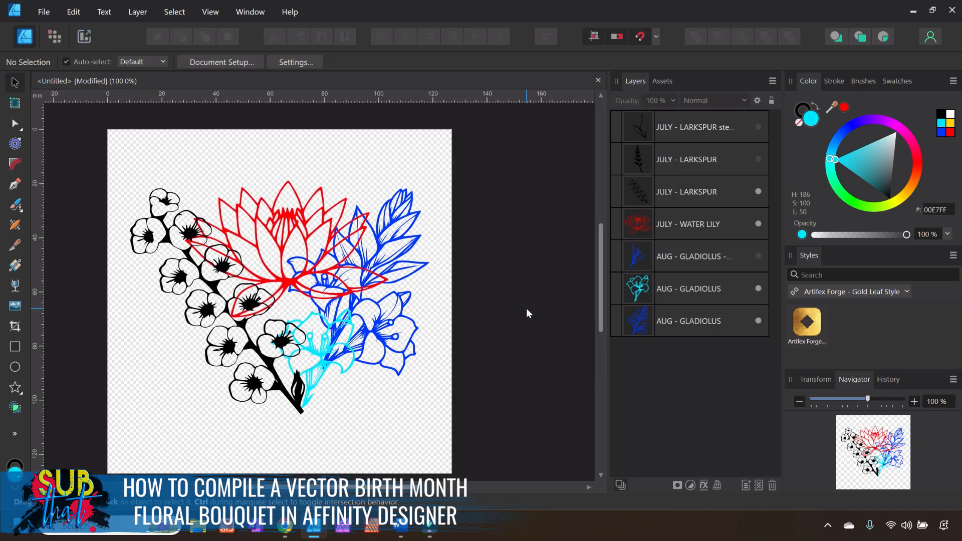
{"action": "left_click", "coordinate": [306, 253]}
{"action": "left_click_drag", "start_coordinate": [639, 232], "coordinate": [638, 339]}
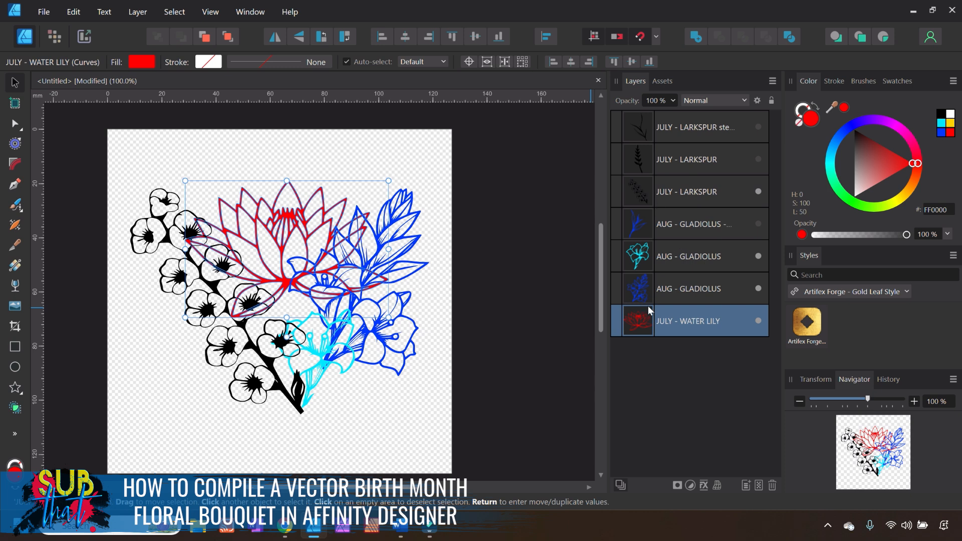
{"action": "left_click", "coordinate": [522, 323]}
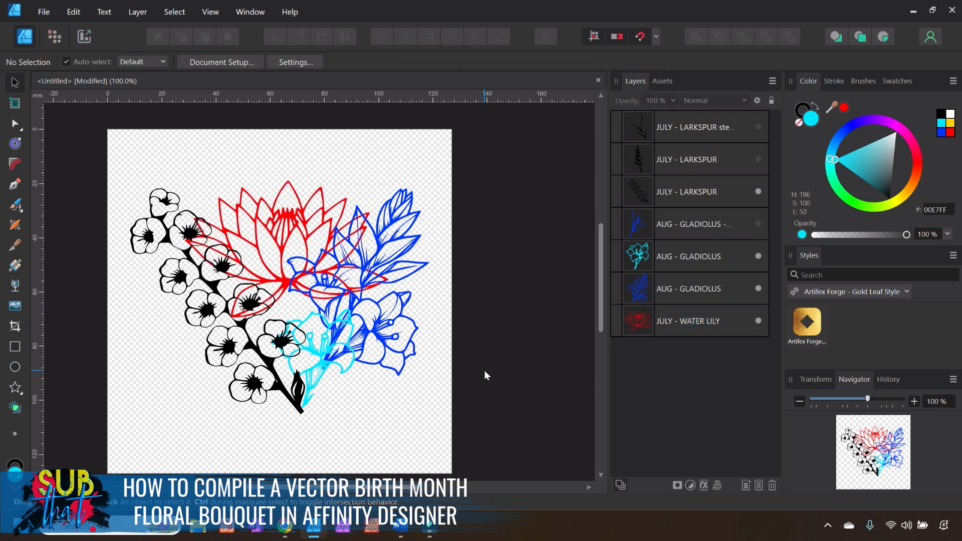
Move the cyan flower up under the water lily's base and rotate the blue gladiolus slightly clockwise.
{"action": "left_click", "coordinate": [335, 364]}
{"action": "left_click_drag", "start_coordinate": [335, 363], "coordinate": [320, 320]}
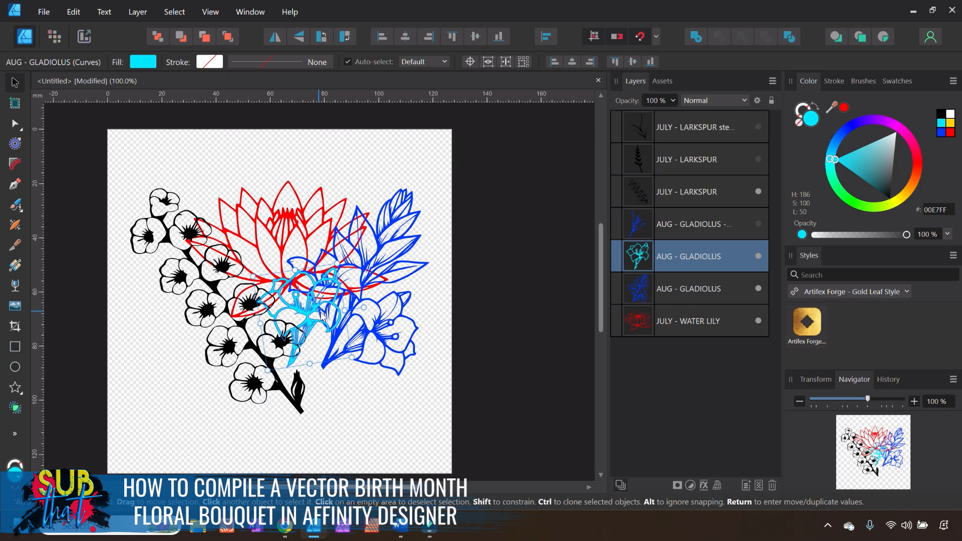
{"action": "left_click", "coordinate": [323, 317]}
{"action": "mouse_move", "coordinate": [308, 305]}
{"action": "left_mouse_down"}
{"action": "mouse_move", "coordinate": [320, 315]}
{"action": "mouse_move", "coordinate": [309, 306]}
{"action": "left_mouse_up"}
{"action": "left_click_drag", "start_coordinate": [358, 171], "coordinate": [376, 187]}
{"action": "left_click", "coordinate": [284, 315]}
{"action": "left_click_drag", "start_coordinate": [283, 315], "coordinate": [291, 326]}
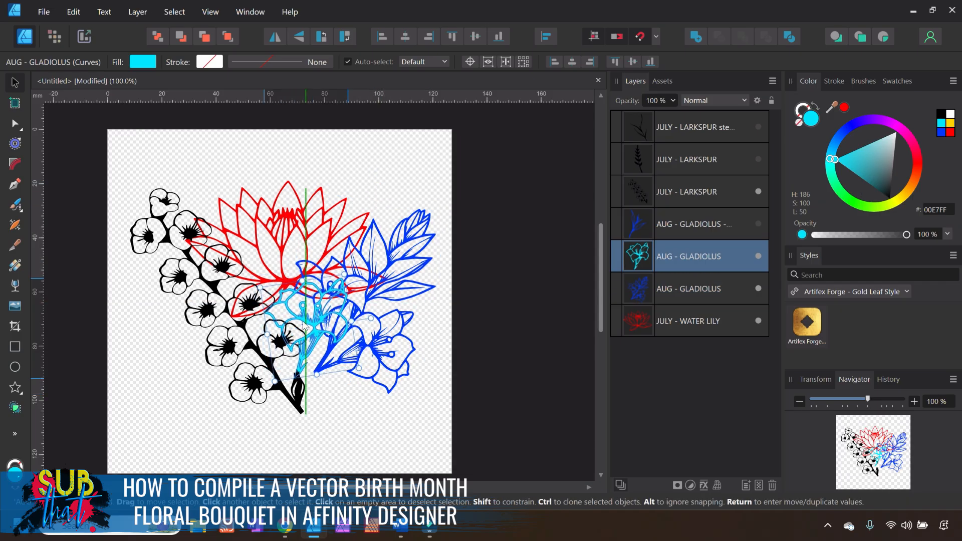
{"action": "left_click", "coordinate": [466, 334]}
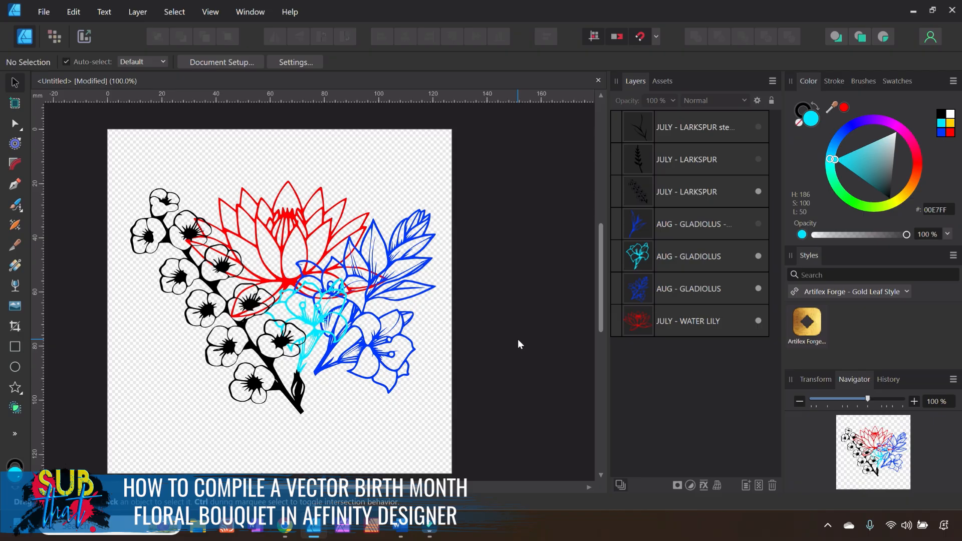
Scale the water lily down slightly and nudge the larkspur down and inward toward the bouquet's centre.
{"action": "left_click", "coordinate": [282, 218]}
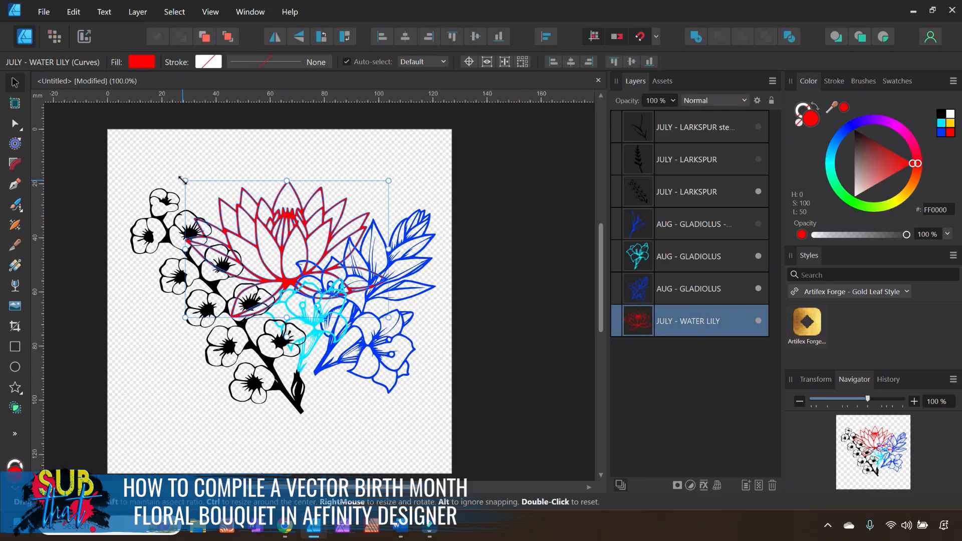
{"action": "left_click_drag", "start_coordinate": [182, 179], "coordinate": [195, 195]}
{"action": "left_click_drag", "start_coordinate": [313, 257], "coordinate": [308, 253]}
{"action": "left_click", "coordinate": [535, 323]}
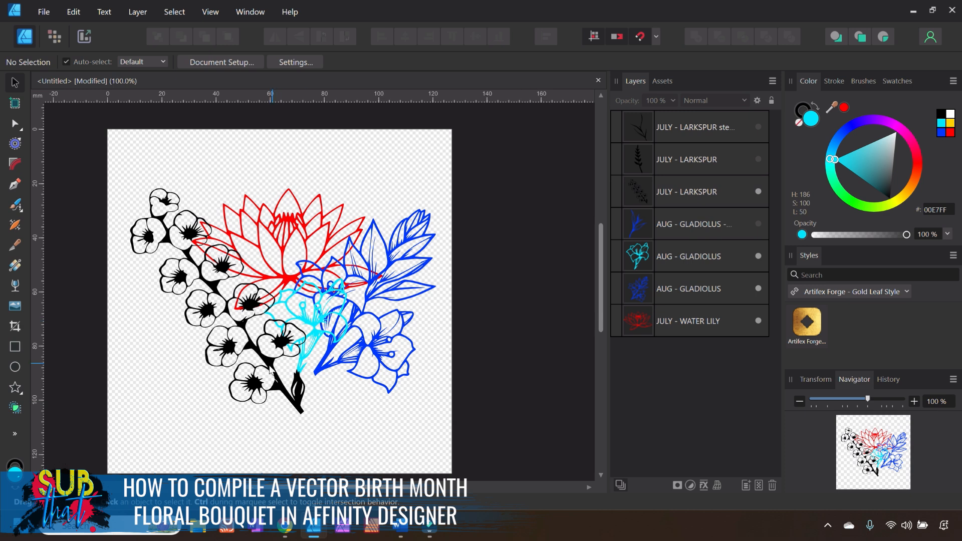
{"action": "left_click_drag", "start_coordinate": [270, 367], "coordinate": [278, 377]}
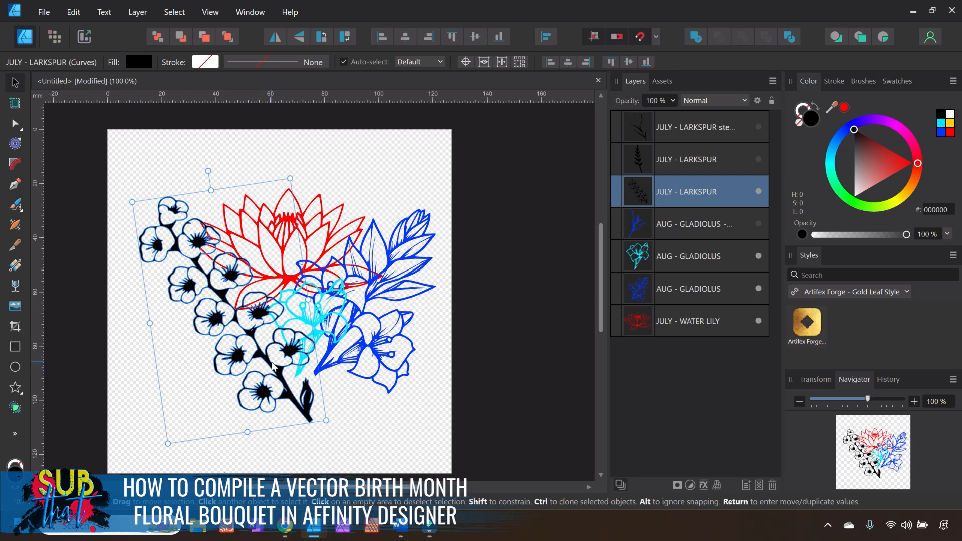
{"action": "left_click", "coordinate": [512, 356]}
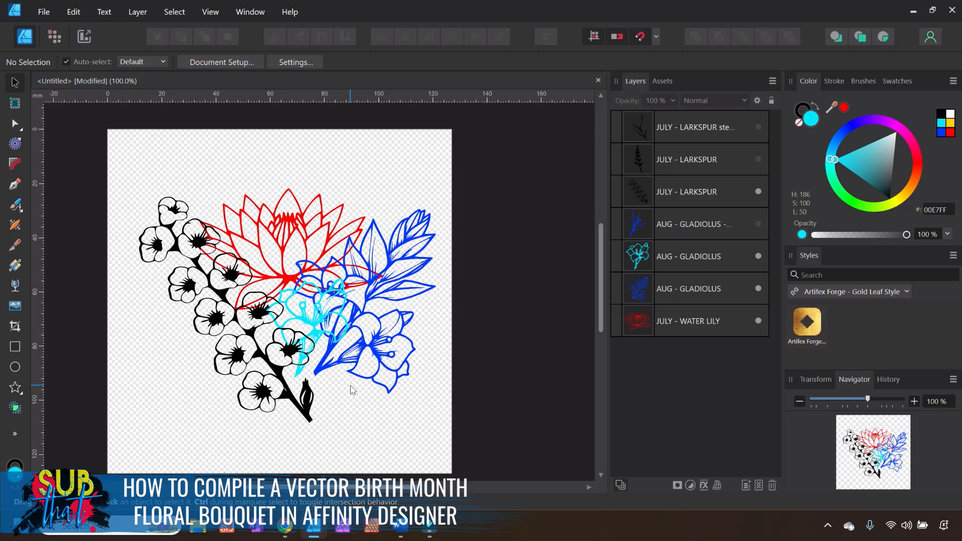
Duplicate the four visible flower curves and send the duplicates to the back of the layer stack.
{"action": "left_click_drag", "start_coordinate": [527, 445], "coordinate": [84, 114]}
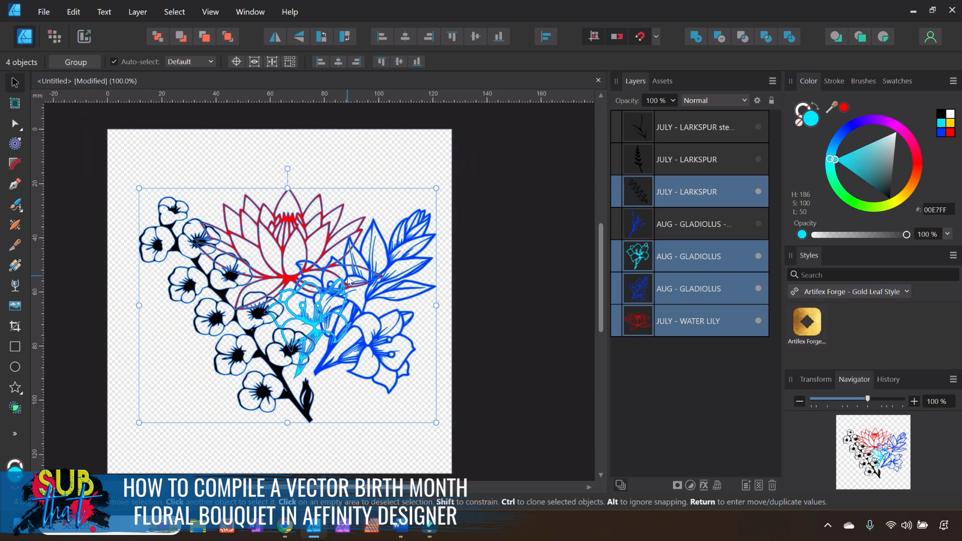
{"action": "right_click", "coordinate": [350, 278]}
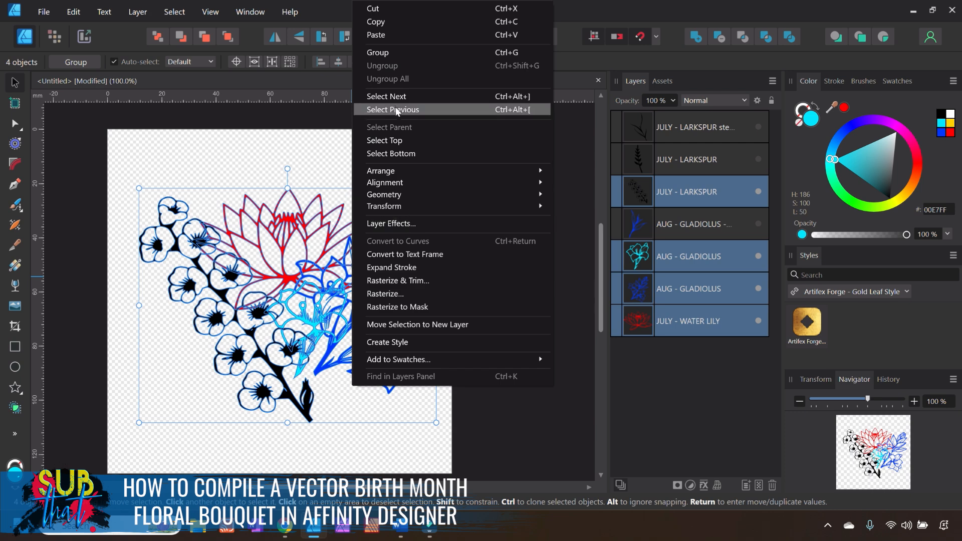
{"action": "right_click", "coordinate": [678, 191]}
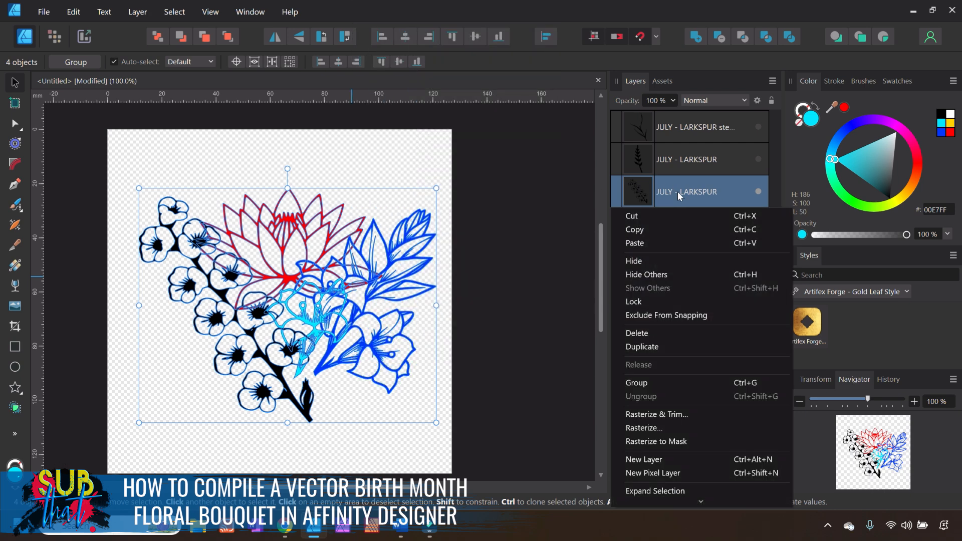
{"action": "left_click", "coordinate": [666, 345]}
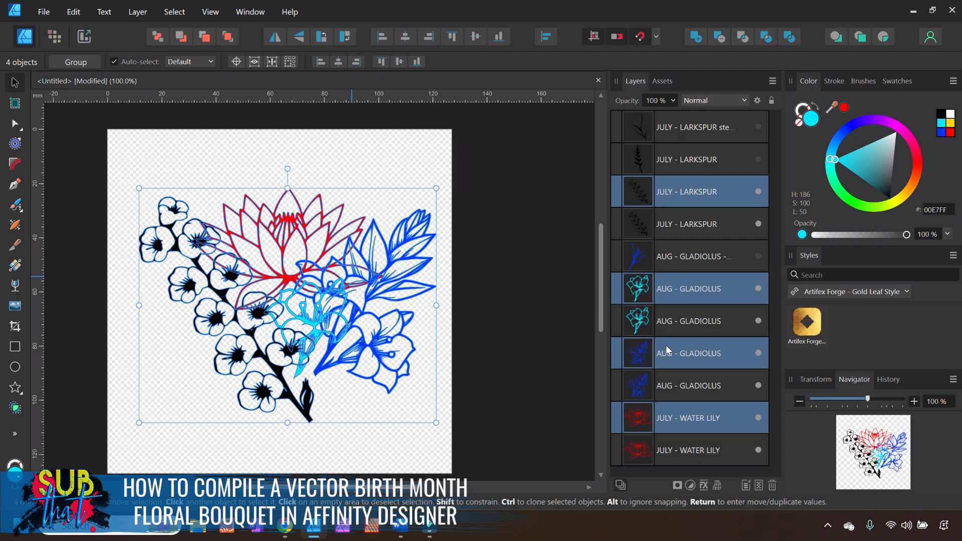
{"action": "left_click", "coordinate": [156, 38]}
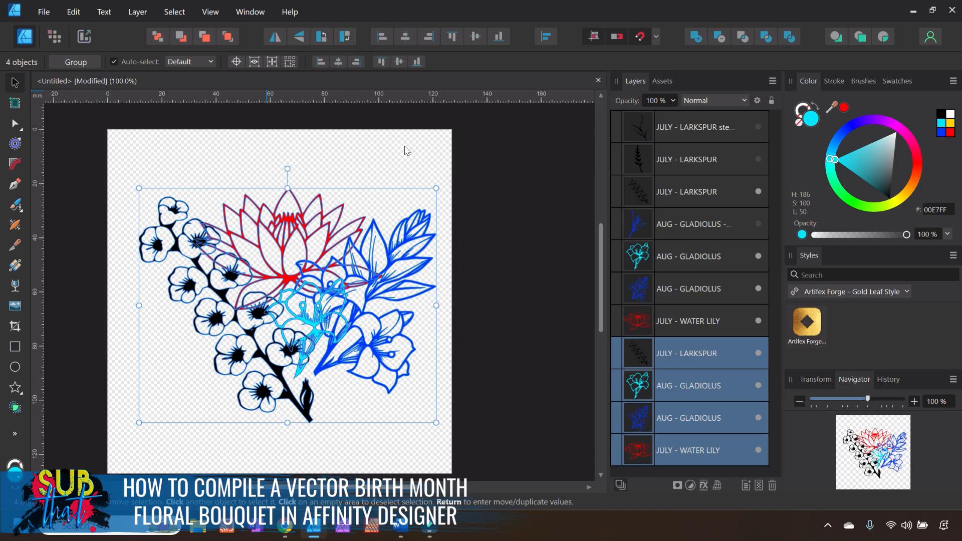
Group the four duplicated flower curves and rename the group BASE LAYER.
{"action": "right_click", "coordinate": [704, 352]}
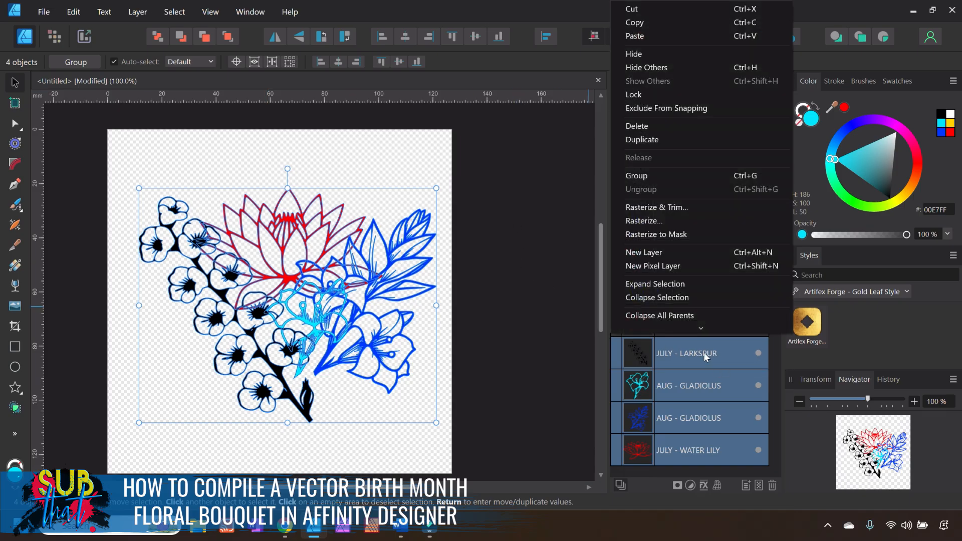
{"action": "left_click", "coordinate": [653, 177]}
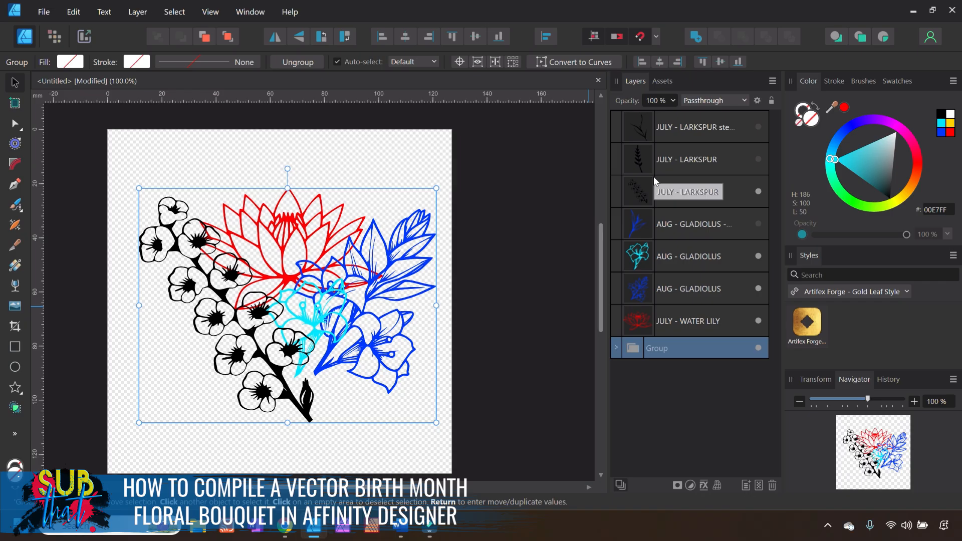
{"action": "double_click", "coordinate": [655, 348]}
{"action": "type", "text": "ba"}
{"action": "key", "text": "BackSpace"}
{"action": "key", "text": "BackSpace"}
{"action": "type", "text": "BASE LA"}
{"action": "key", "text": "Return"}
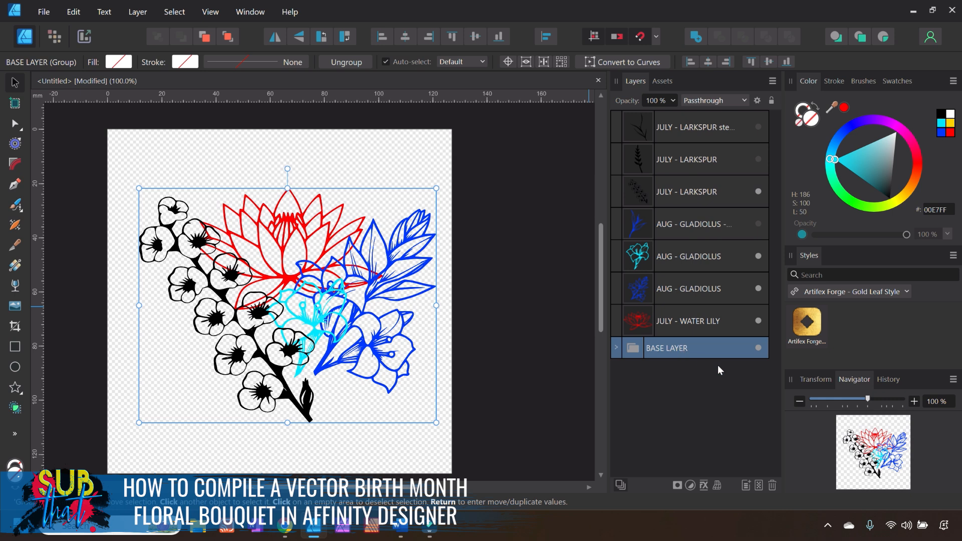
Lock the BASE LAYER group and hide it.
{"action": "left_click", "coordinate": [771, 100]}
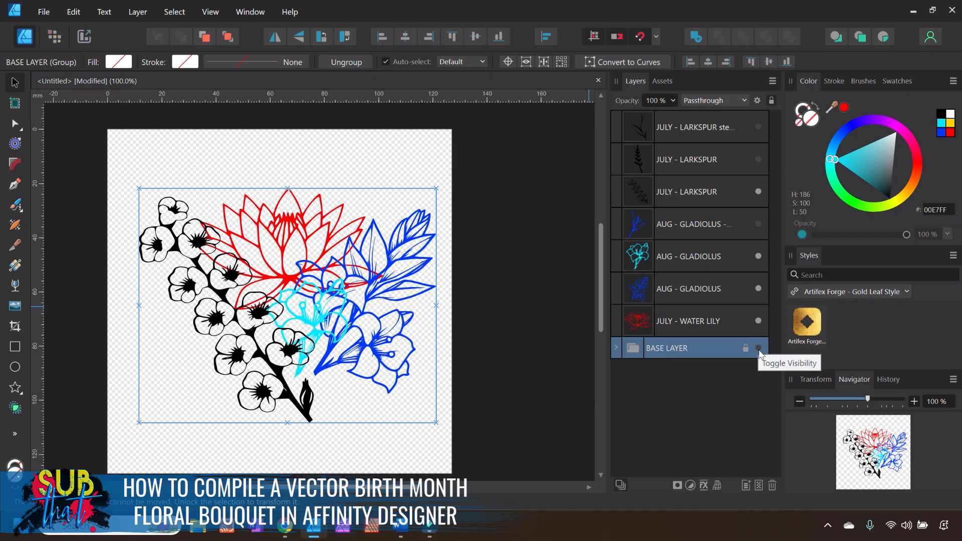
{"action": "left_click", "coordinate": [568, 369]}
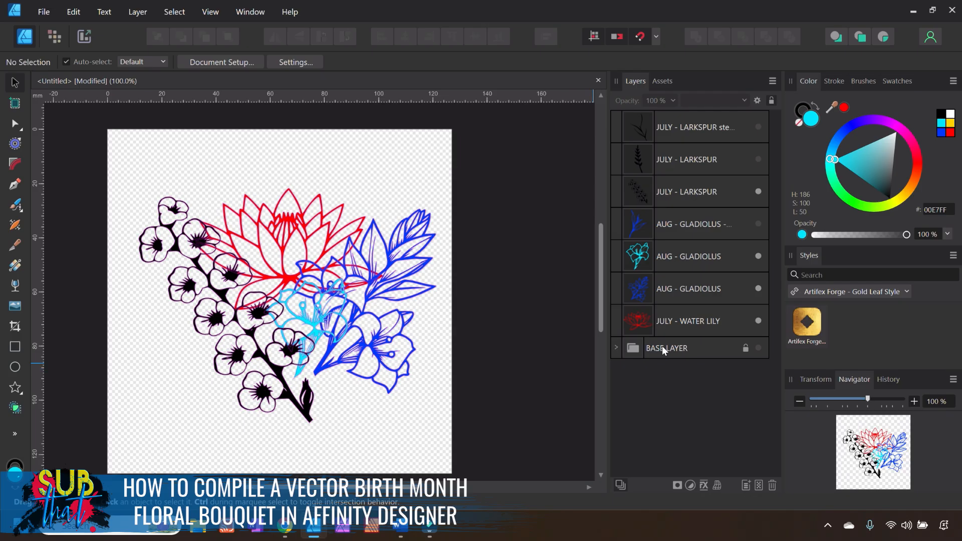
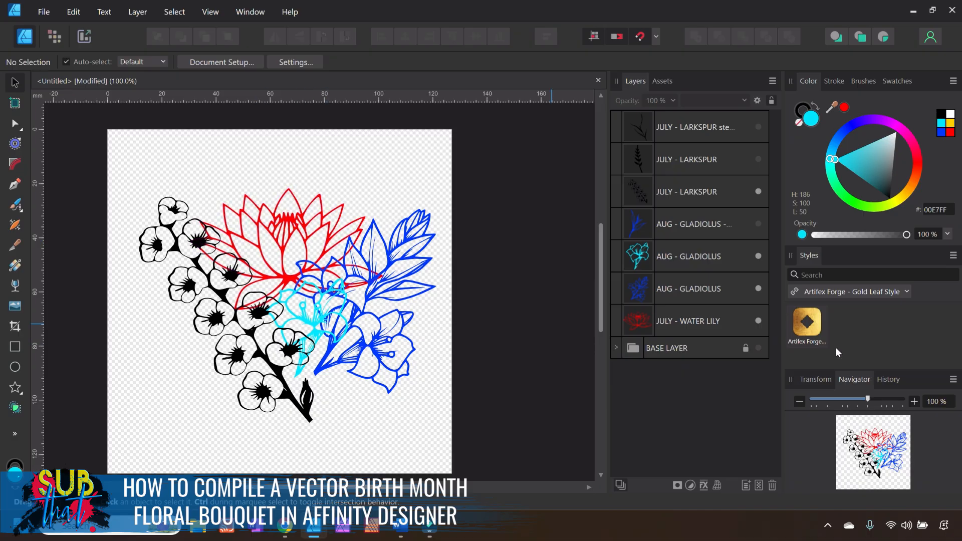
{"action": "left_click", "coordinate": [914, 402]}
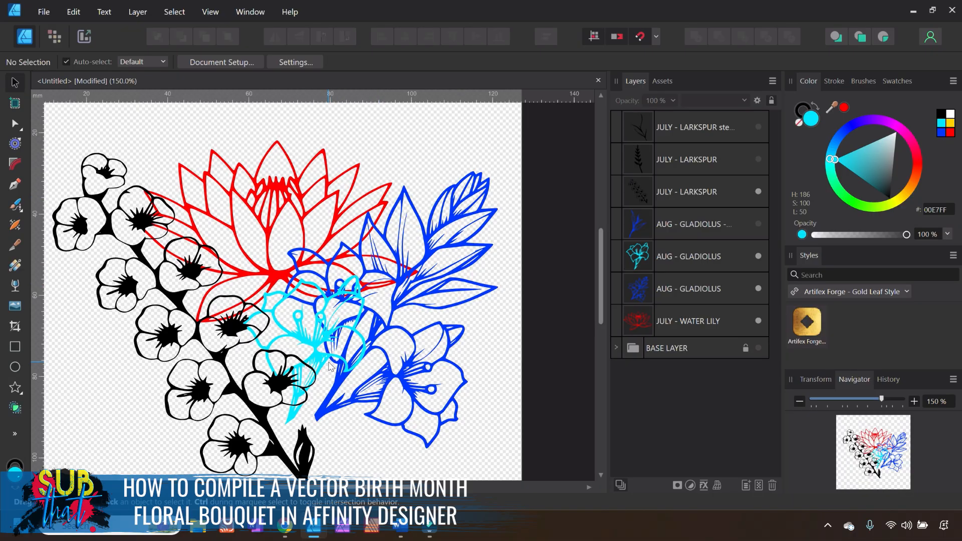
Nudge the cyan gladiolus and the black larkspur slightly down and to the right.
{"action": "mouse_move", "coordinate": [336, 368]}
{"action": "left_mouse_down"}
{"action": "mouse_move", "coordinate": [348, 387]}
{"action": "mouse_move", "coordinate": [345, 376]}
{"action": "left_mouse_up"}
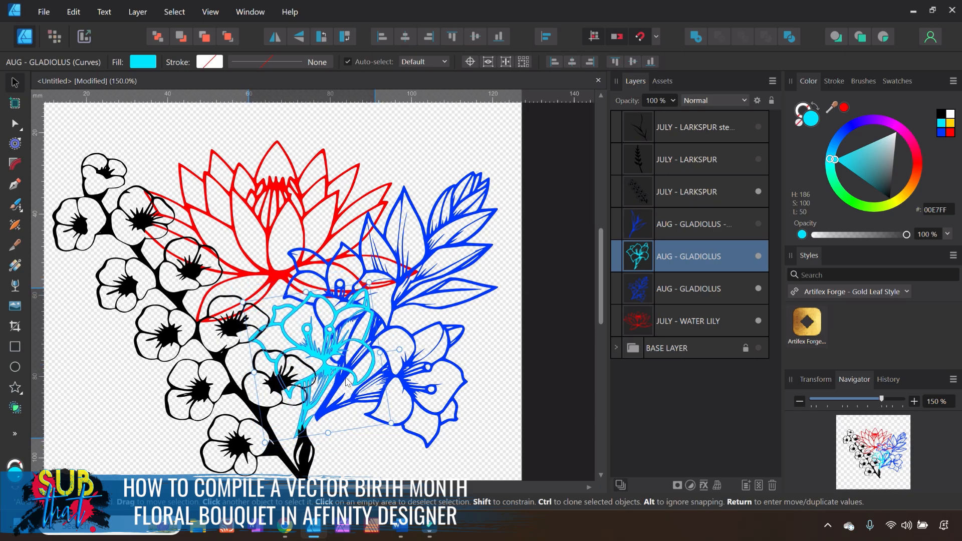
{"action": "left_click", "coordinate": [188, 337]}
{"action": "left_click_drag", "start_coordinate": [188, 337], "coordinate": [193, 355]}
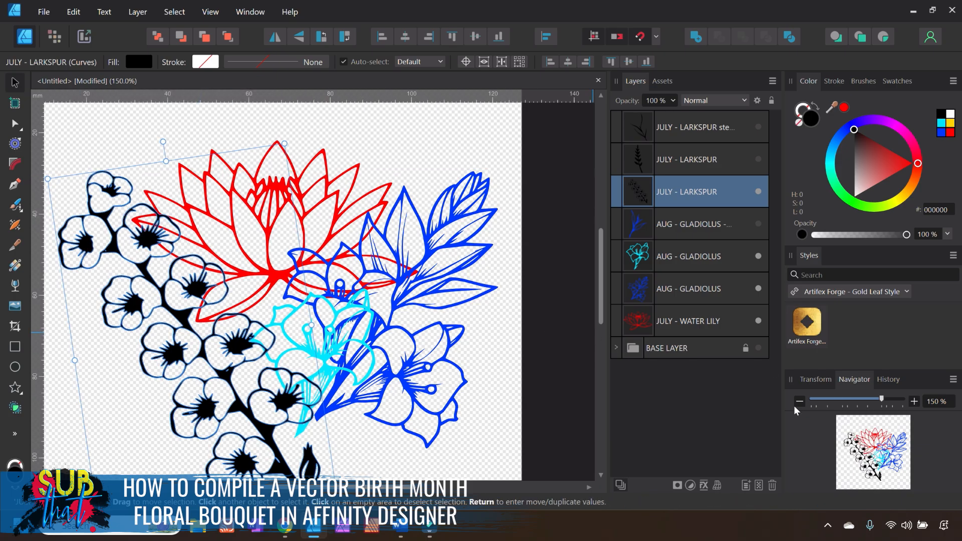
Scale the red water lily down from its upper corner and shift it slightly toward the larkspur.
{"action": "left_click_drag", "start_coordinate": [882, 400], "coordinate": [879, 401]}
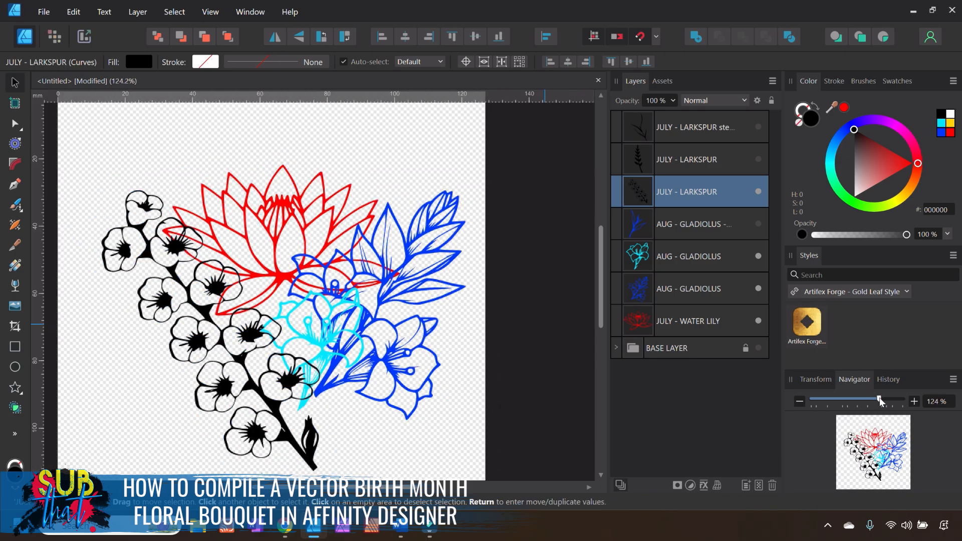
{"action": "left_click_drag", "start_coordinate": [601, 257], "coordinate": [597, 270]}
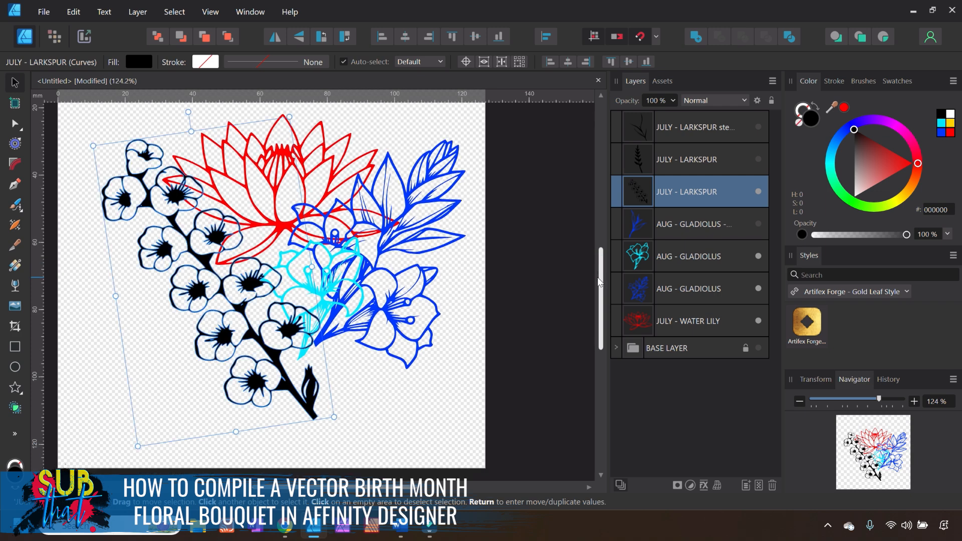
{"action": "scroll", "coordinate": [333, 223], "scroll_direction": "up", "scroll_amount": 2}
{"action": "left_click", "coordinate": [308, 176]}
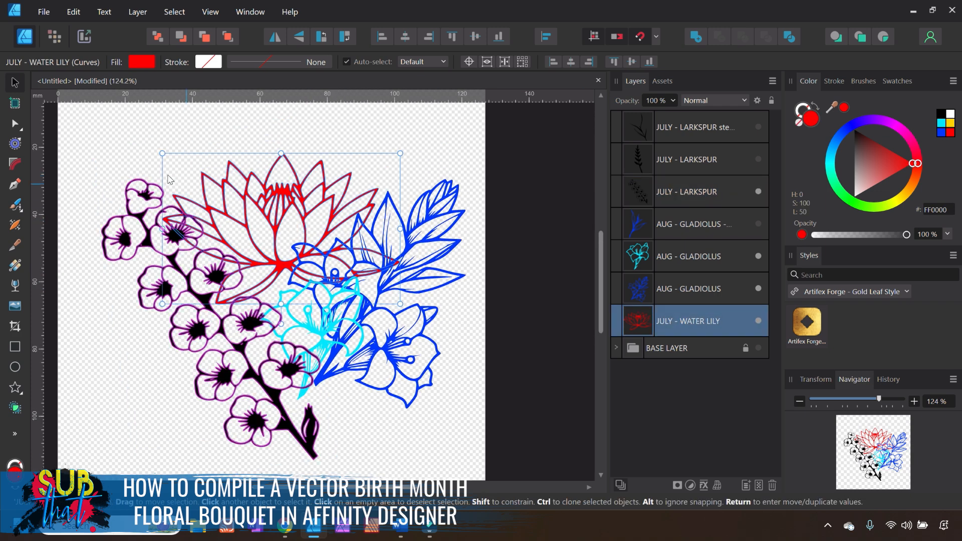
{"action": "left_click_drag", "start_coordinate": [161, 154], "coordinate": [181, 164]}
{"action": "left_click_drag", "start_coordinate": [325, 235], "coordinate": [311, 234]}
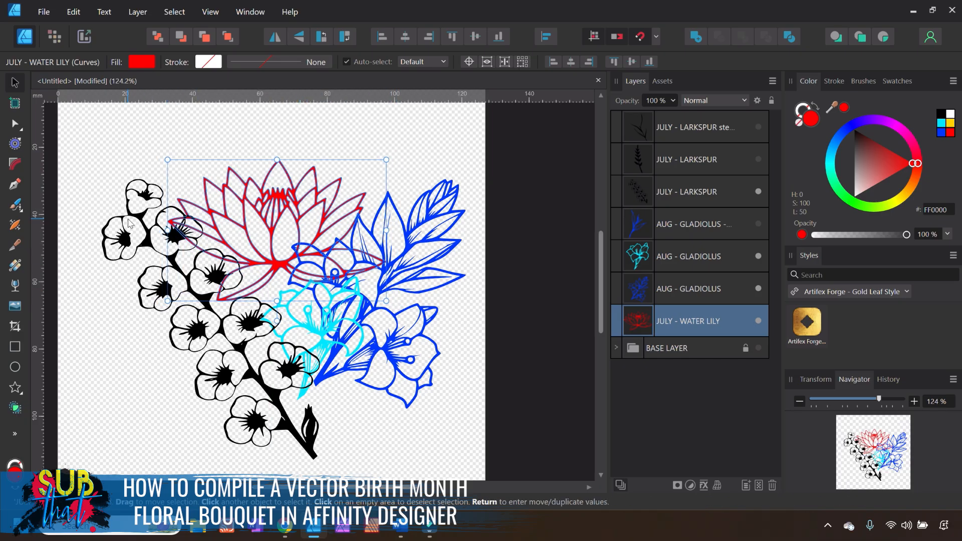
Enlarge the larkspur from its lower stem corner and nudge it slightly to the left.
{"action": "left_click", "coordinate": [235, 341]}
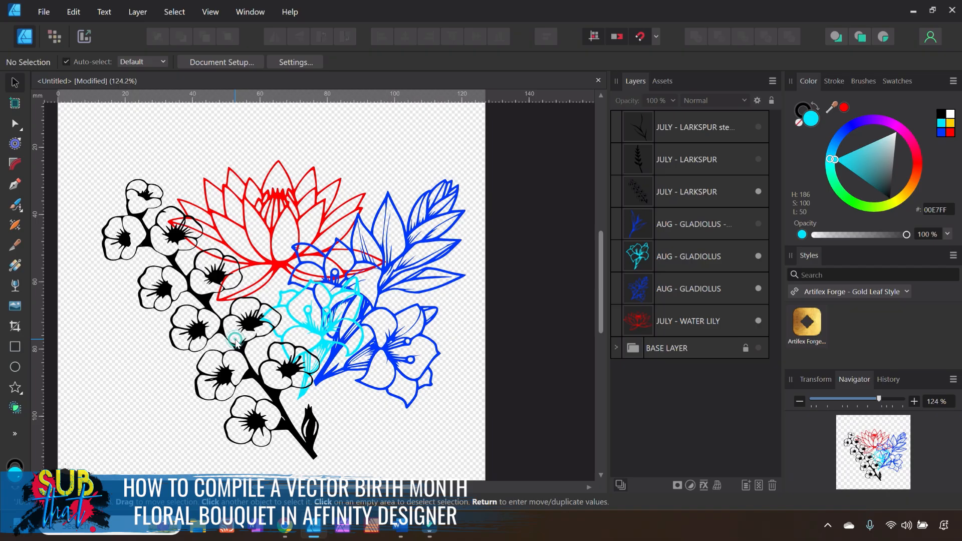
{"action": "left_click", "coordinate": [285, 419]}
{"action": "left_click_drag", "start_coordinate": [333, 456], "coordinate": [352, 442]}
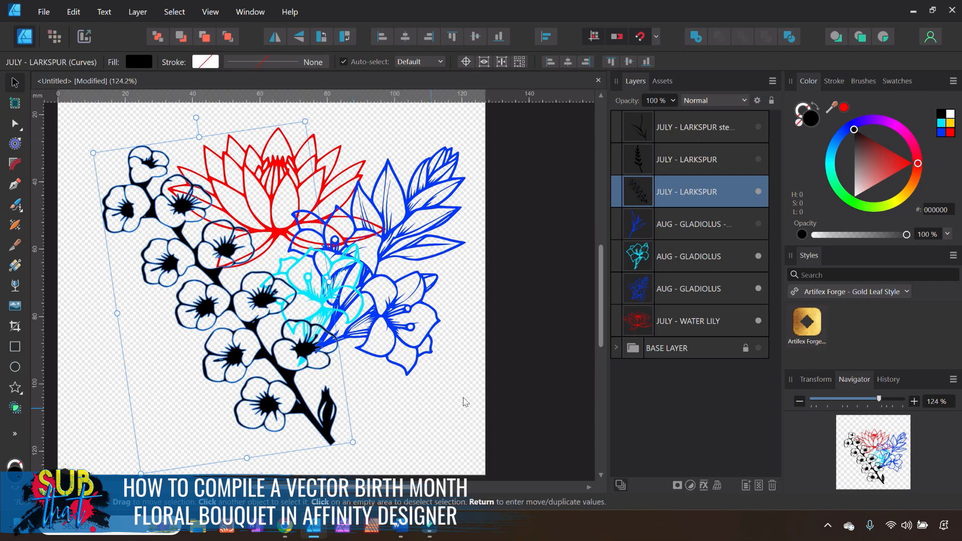
{"action": "scroll", "coordinate": [516, 351], "scroll_direction": "up", "scroll_amount": 1}
{"action": "left_click_drag", "start_coordinate": [249, 402], "coordinate": [247, 402]}
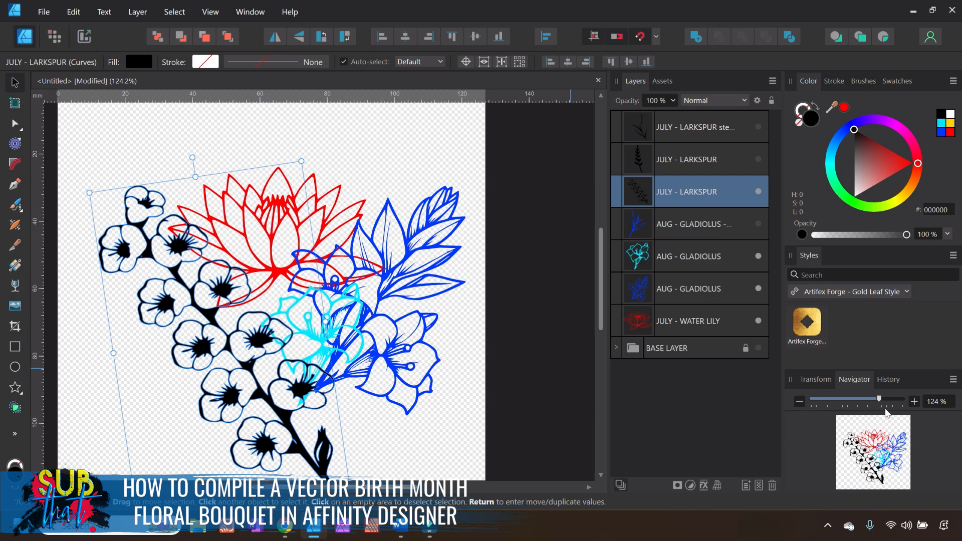
Cut across the larkspur's lower stem with the Knife tool and move the severed lower piece to the page's lower-right corner.
{"action": "left_click", "coordinate": [915, 401]}
{"action": "scroll", "coordinate": [300, 250], "scroll_direction": "down", "scroll_amount": 3}
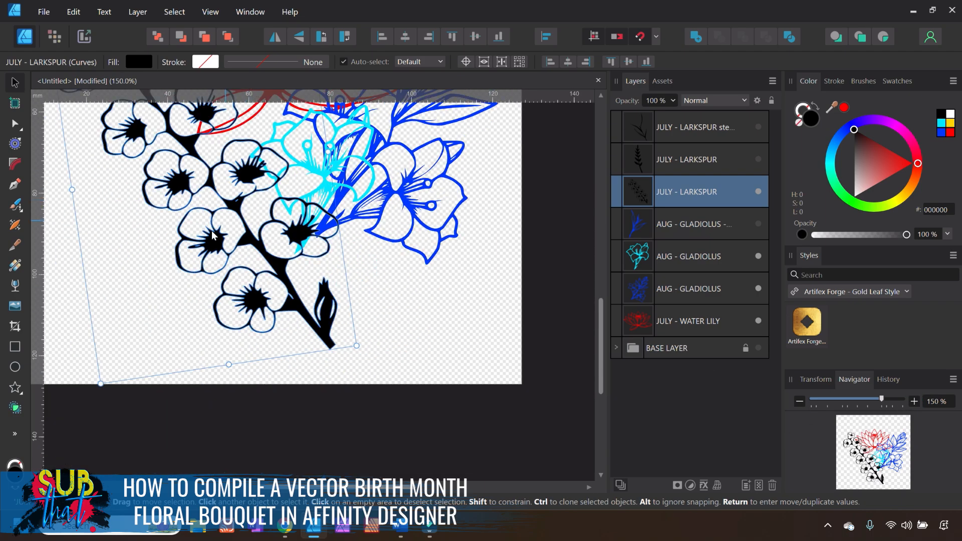
{"action": "left_click", "coordinate": [15, 246]}
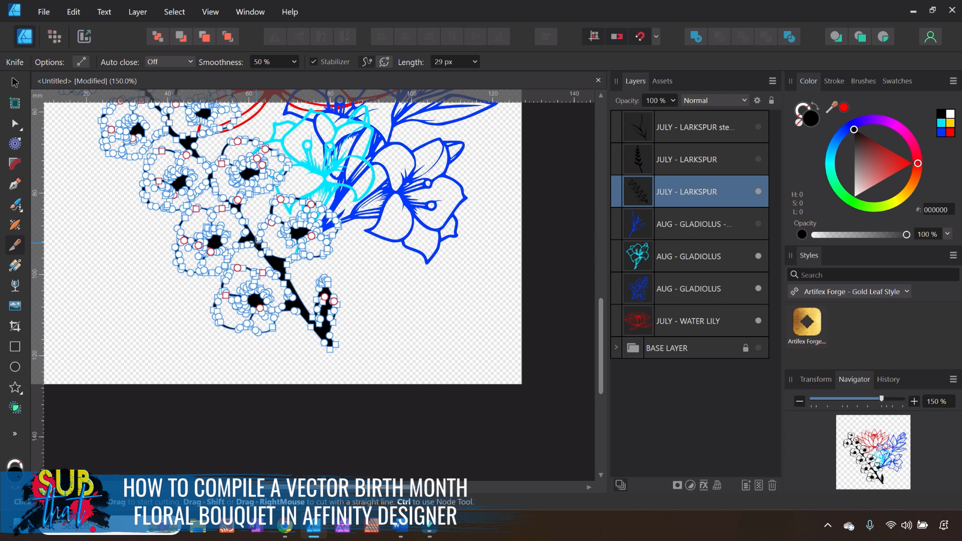
{"action": "left_click_drag", "start_coordinate": [258, 223], "coordinate": [249, 273]}
{"action": "left_click", "coordinate": [15, 84]}
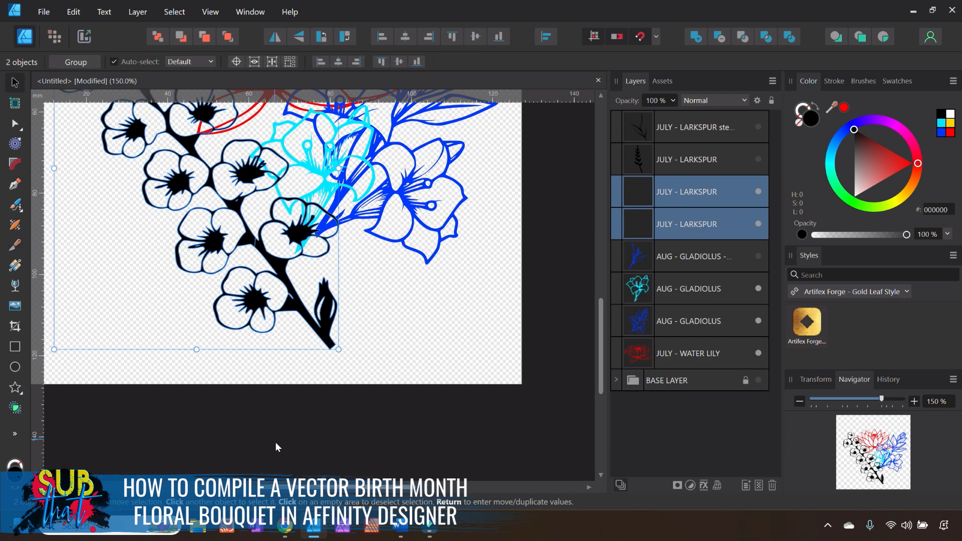
{"action": "left_click", "coordinate": [276, 446]}
{"action": "left_click_drag", "start_coordinate": [307, 314], "coordinate": [489, 363]}
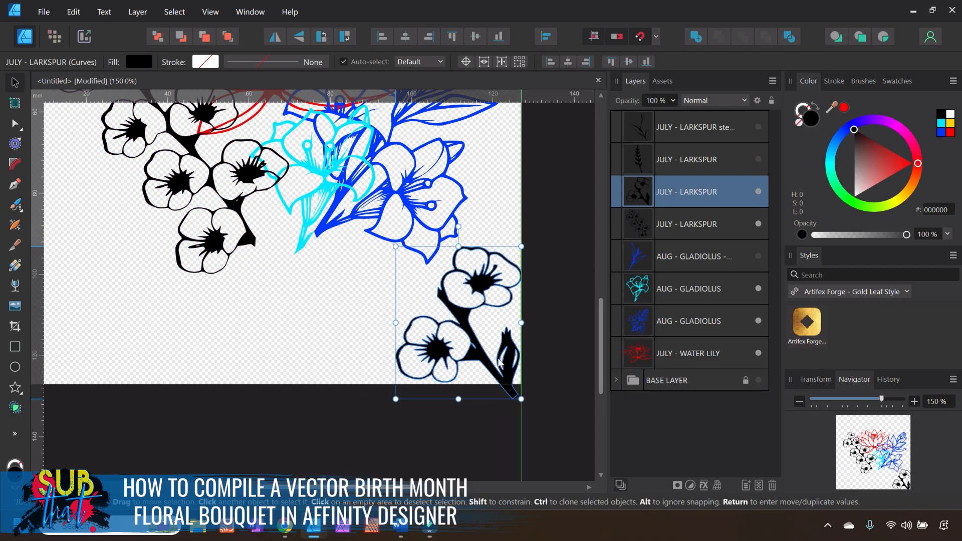
Place the cut larkspur piece over the remaining larkspur flowers and rotate it clockwise.
{"action": "scroll", "coordinate": [325, 220], "scroll_direction": "up", "scroll_amount": 4}
{"action": "left_click_drag", "start_coordinate": [483, 421], "coordinate": [258, 250]}
{"action": "scroll", "coordinate": [321, 305], "scroll_direction": "up", "scroll_amount": 2}
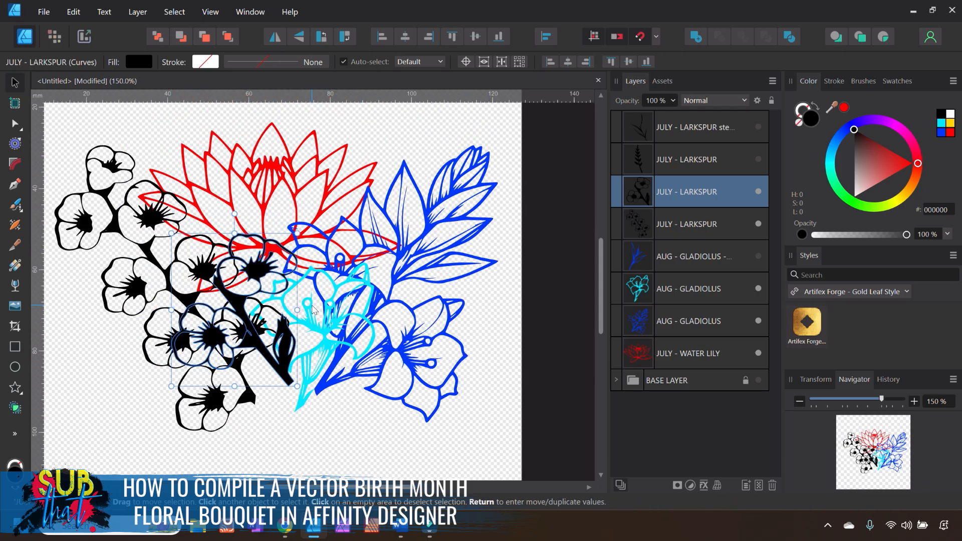
{"action": "left_click_drag", "start_coordinate": [234, 213], "coordinate": [263, 235]}
{"action": "mouse_move", "coordinate": [253, 292]}
{"action": "left_mouse_down"}
{"action": "mouse_move", "coordinate": [273, 290]}
{"action": "mouse_move", "coordinate": [265, 282]}
{"action": "mouse_move", "coordinate": [251, 301]}
{"action": "mouse_move", "coordinate": [129, 361]}
{"action": "mouse_move", "coordinate": [251, 296]}
{"action": "left_mouse_up"}
{"action": "scroll", "coordinate": [285, 273], "scroll_direction": "down", "scroll_amount": 3}
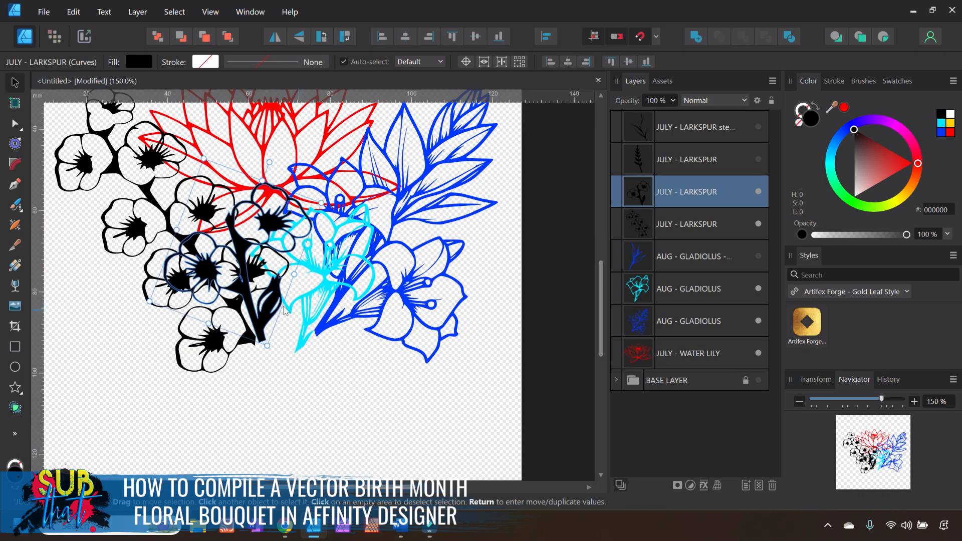
{"action": "scroll", "coordinate": [338, 342], "scroll_direction": "up", "scroll_amount": 3}
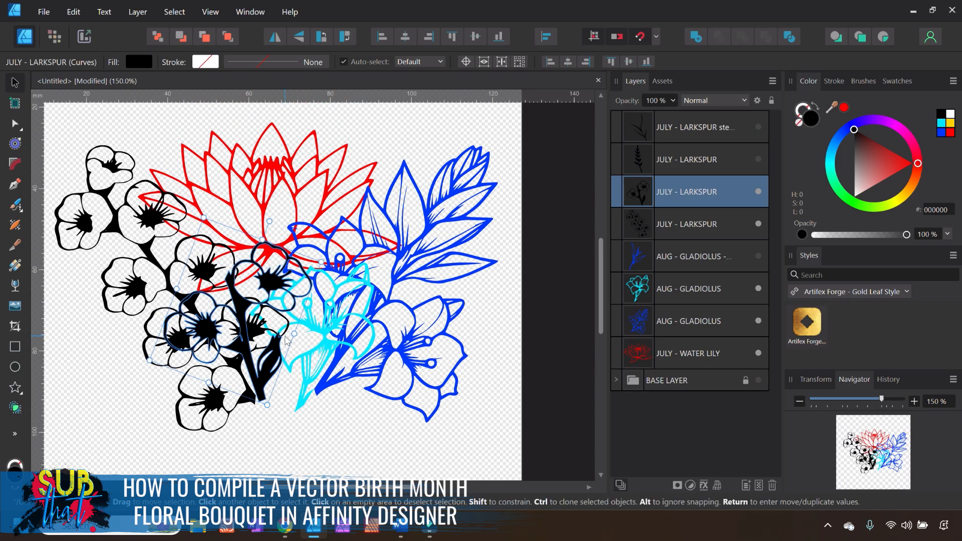
Move the cut larkspur piece onto the large blue gladiolus flower and hide it.
{"action": "left_click_drag", "start_coordinate": [246, 329], "coordinate": [406, 352]}
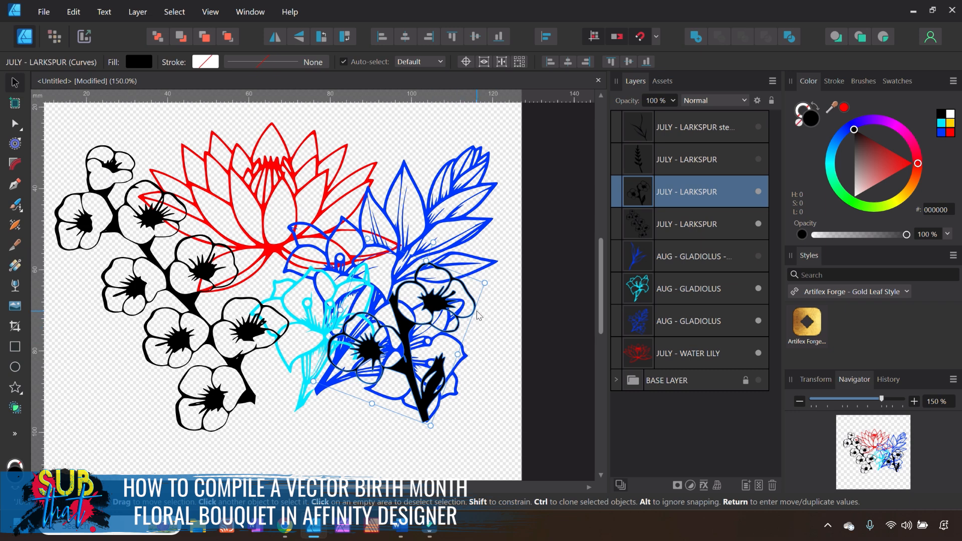
{"action": "left_click", "coordinate": [759, 192]}
{"action": "left_click", "coordinate": [528, 313]}
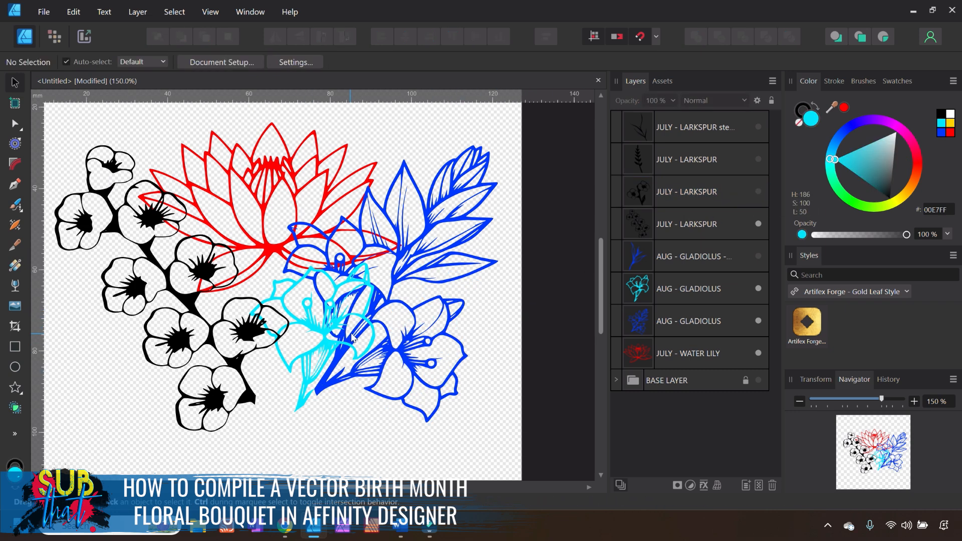
Rotate the cyan gladiolus counter-clockwise, shift it up and left, and fill it with blue 0037FF.
{"action": "left_click", "coordinate": [160, 300]}
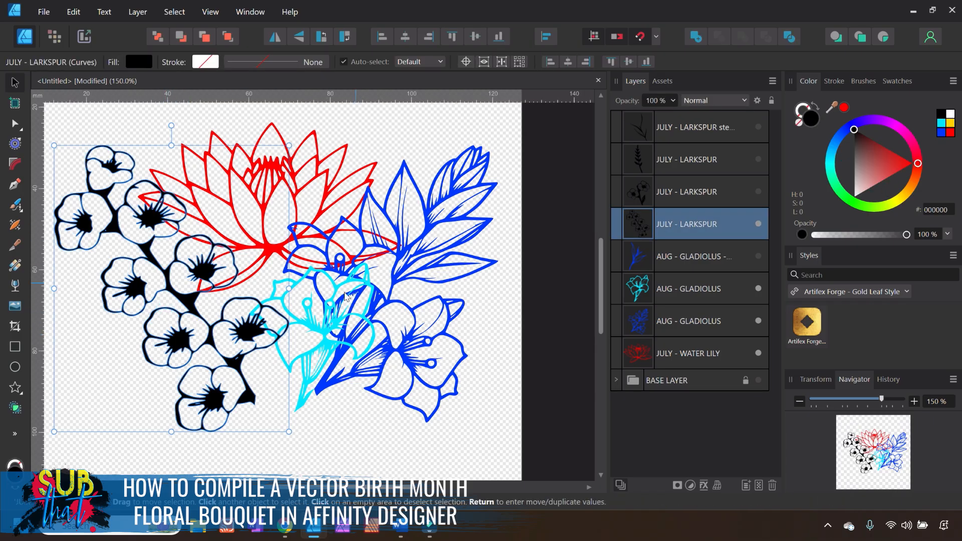
{"action": "left_click", "coordinate": [334, 326]}
{"action": "mouse_move", "coordinate": [341, 334]}
{"action": "left_mouse_down"}
{"action": "mouse_move", "coordinate": [342, 321]}
{"action": "mouse_move", "coordinate": [331, 337]}
{"action": "mouse_move", "coordinate": [340, 336]}
{"action": "left_mouse_up"}
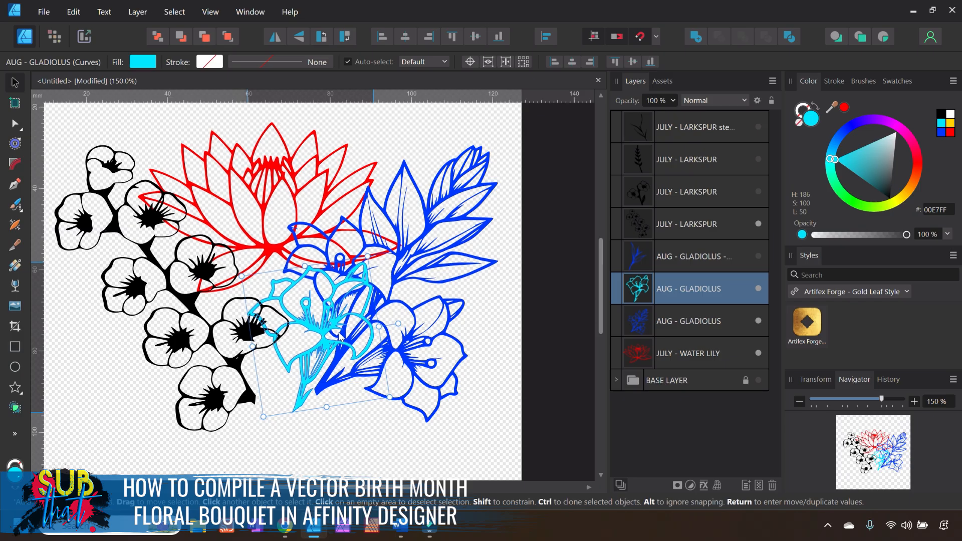
{"action": "left_click_drag", "start_coordinate": [398, 323], "coordinate": [363, 310]}
{"action": "left_click_drag", "start_coordinate": [331, 341], "coordinate": [316, 326]}
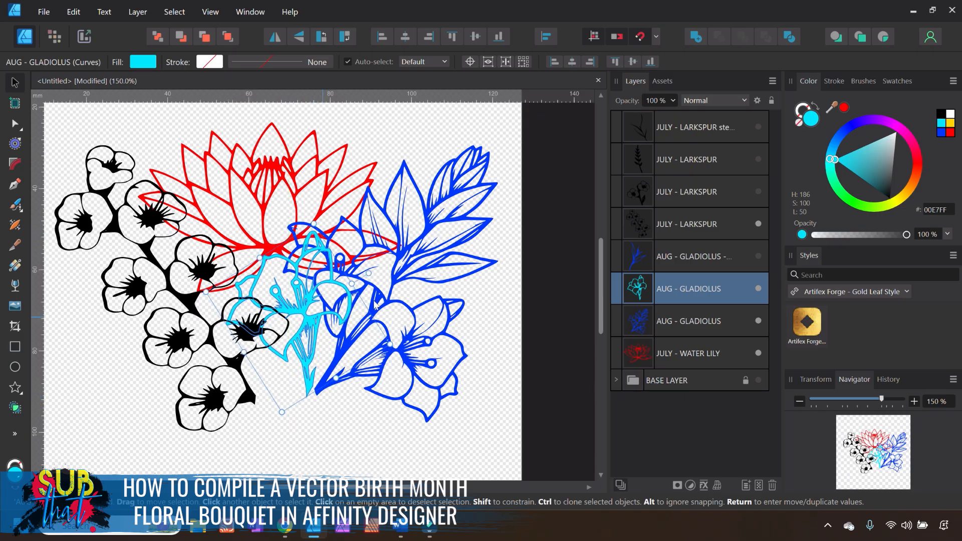
{"action": "left_click", "coordinate": [942, 134]}
{"action": "left_click", "coordinate": [535, 290]}
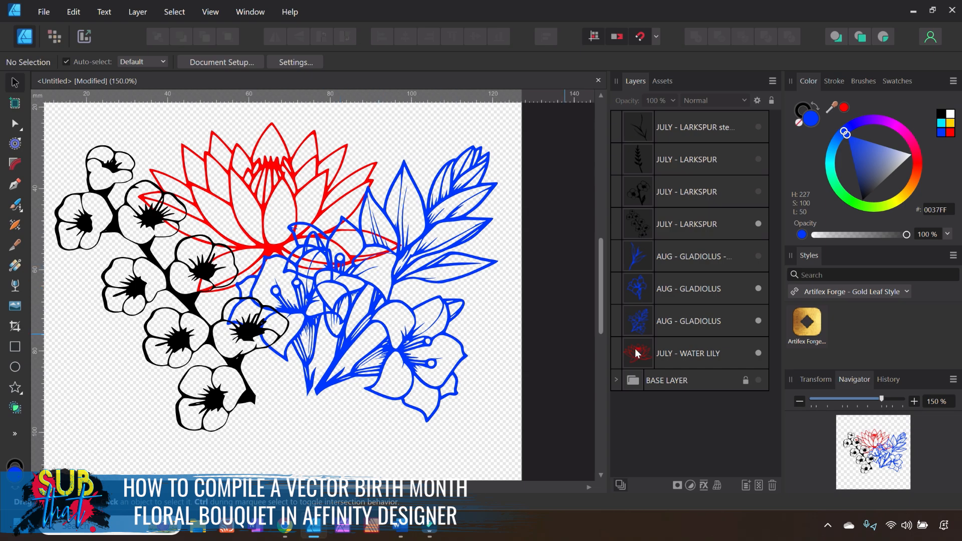
Hide the water lily and the remaining larkspur so only the two blue gladiolus curves show.
{"action": "left_click", "coordinate": [702, 353]}
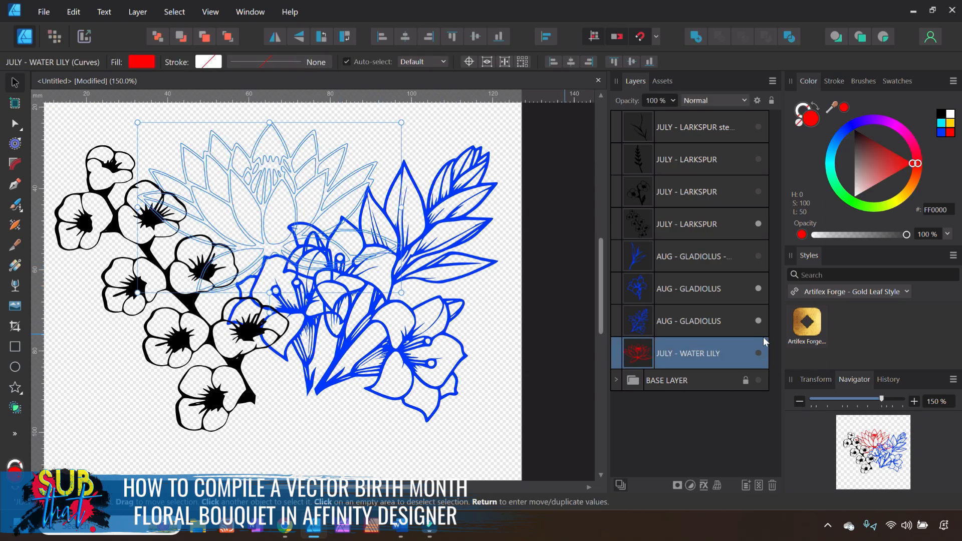
{"action": "left_click", "coordinate": [758, 224]}
{"action": "left_click", "coordinate": [544, 270]}
{"action": "left_click", "coordinate": [278, 307]}
{"action": "left_click", "coordinate": [230, 223]}
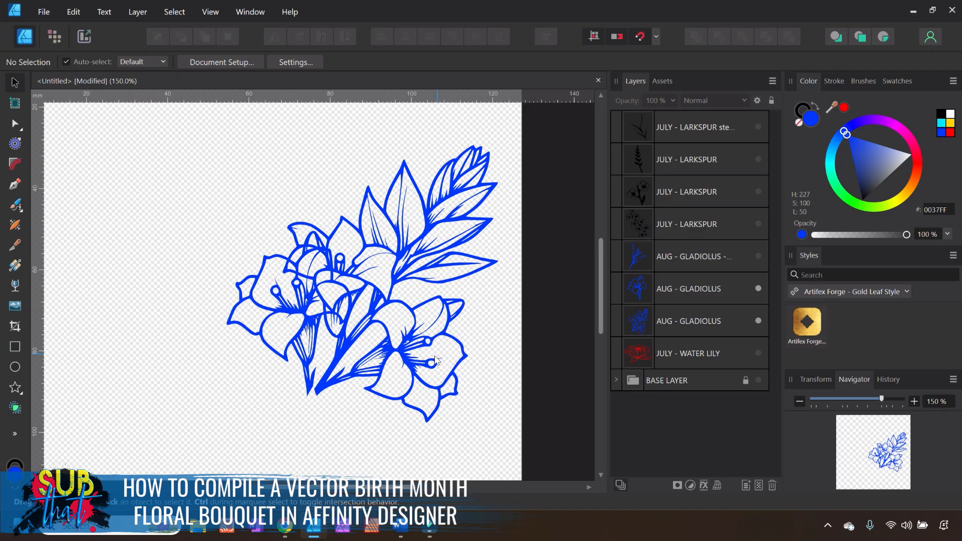
{"action": "left_click", "coordinate": [396, 358]}
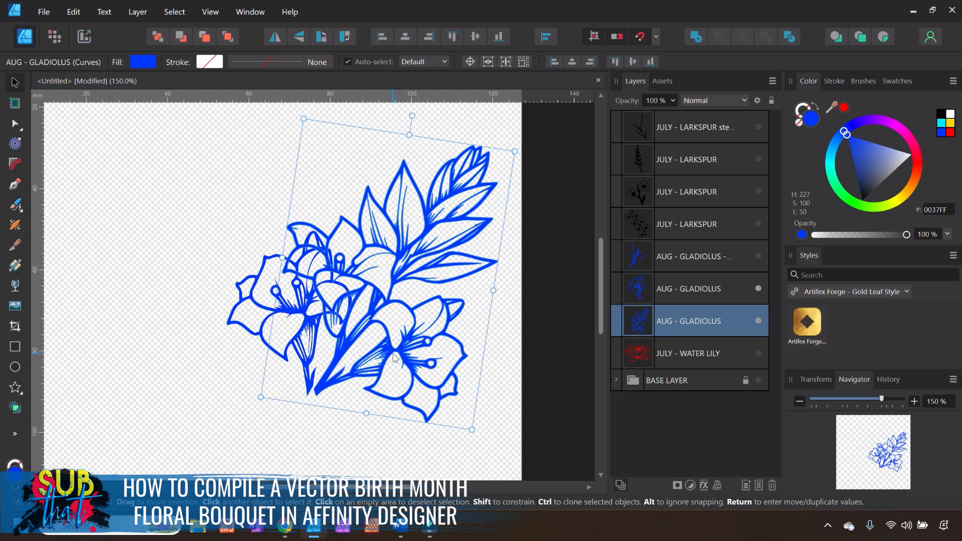
{"action": "left_click", "coordinate": [534, 330]}
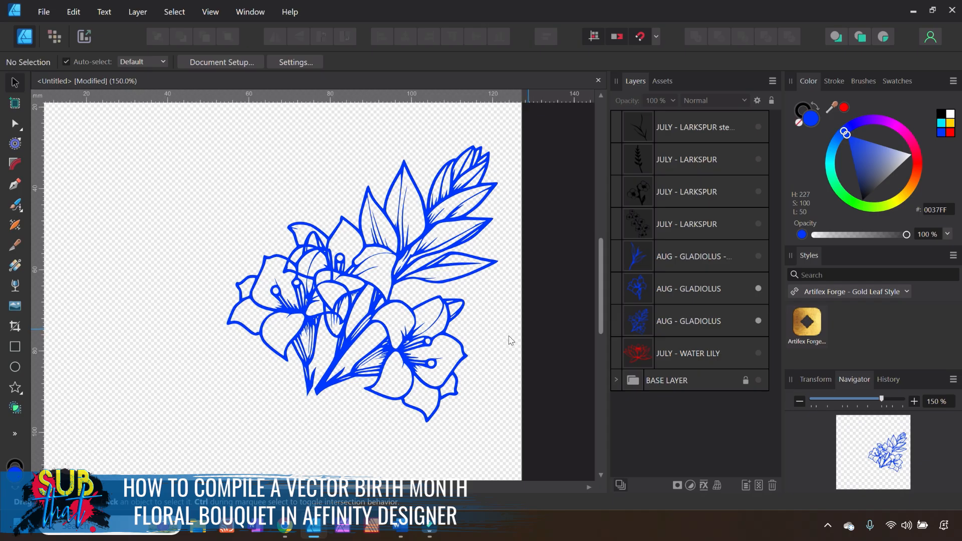
Duplicate the smaller, recoloured gladiolus flower and hide the lower of the two copies.
{"action": "left_click", "coordinate": [645, 299]}
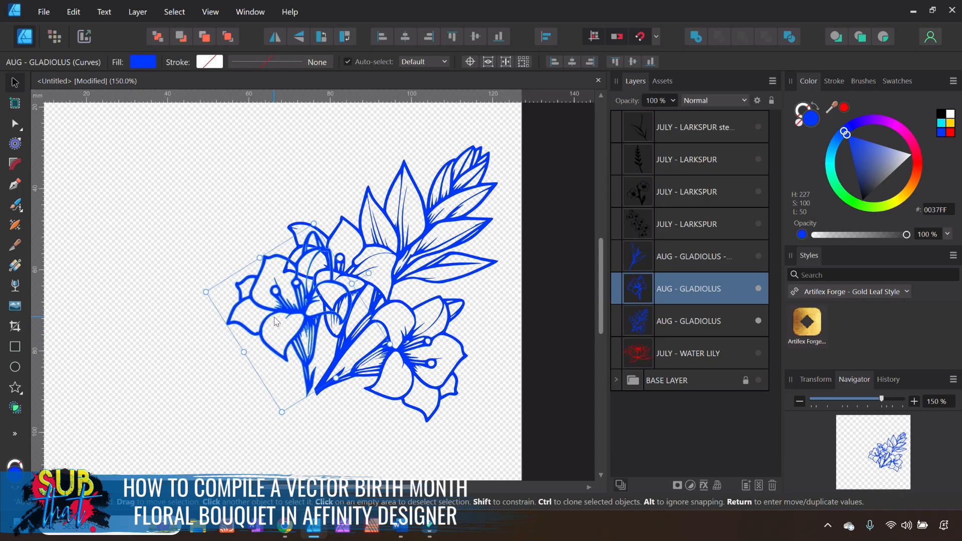
{"action": "right_click", "coordinate": [702, 290]}
{"action": "left_click", "coordinate": [643, 140]}
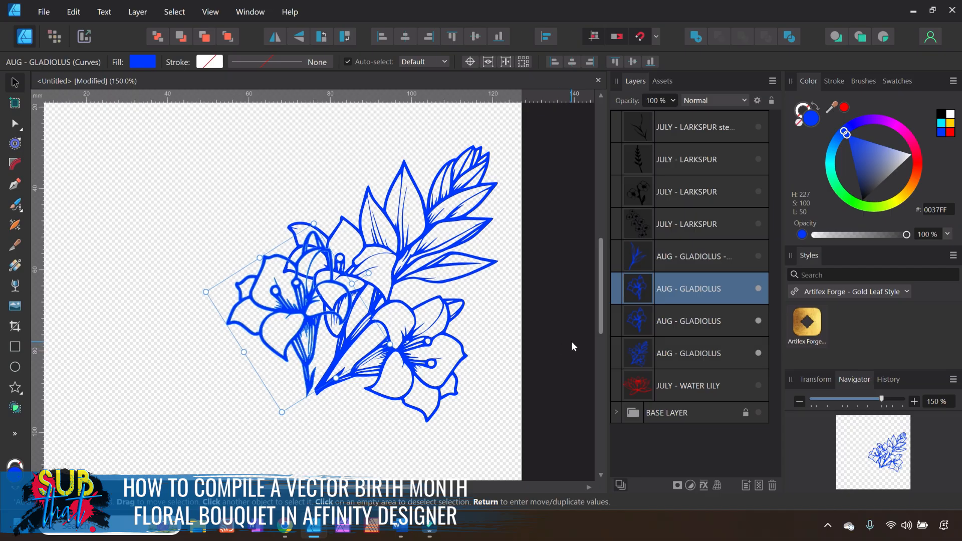
{"action": "left_click", "coordinate": [584, 346]}
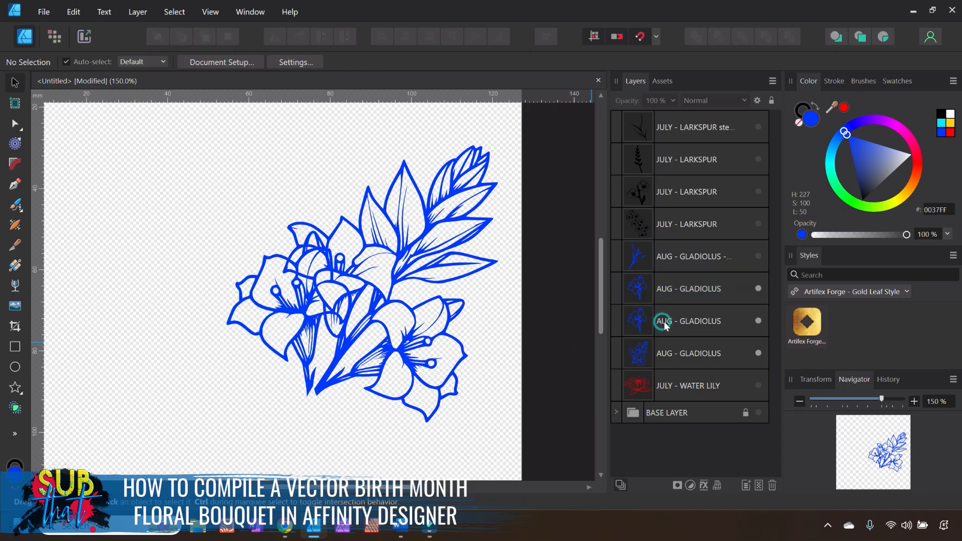
{"action": "left_click", "coordinate": [663, 320]}
{"action": "left_click", "coordinate": [759, 321]}
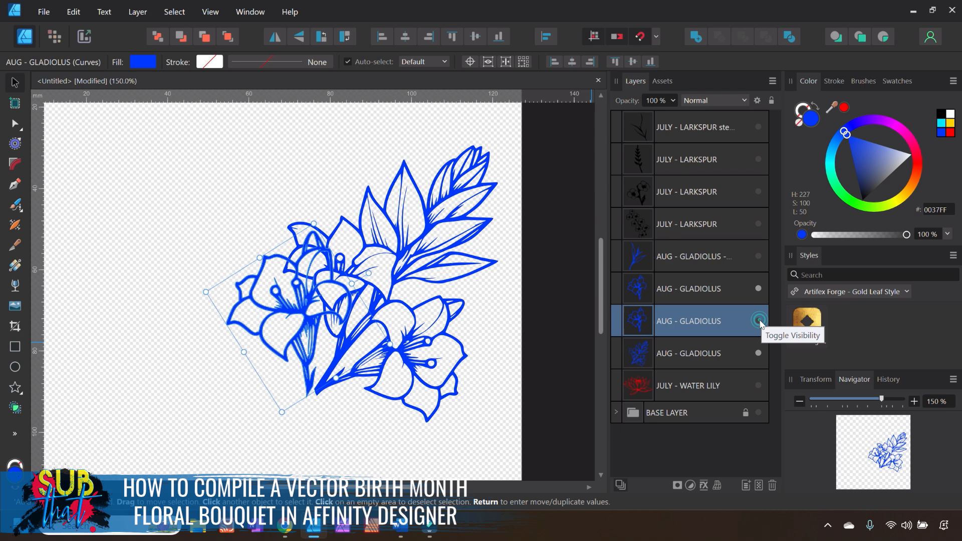
{"action": "left_click", "coordinate": [582, 333]}
{"action": "left_click", "coordinate": [688, 293]}
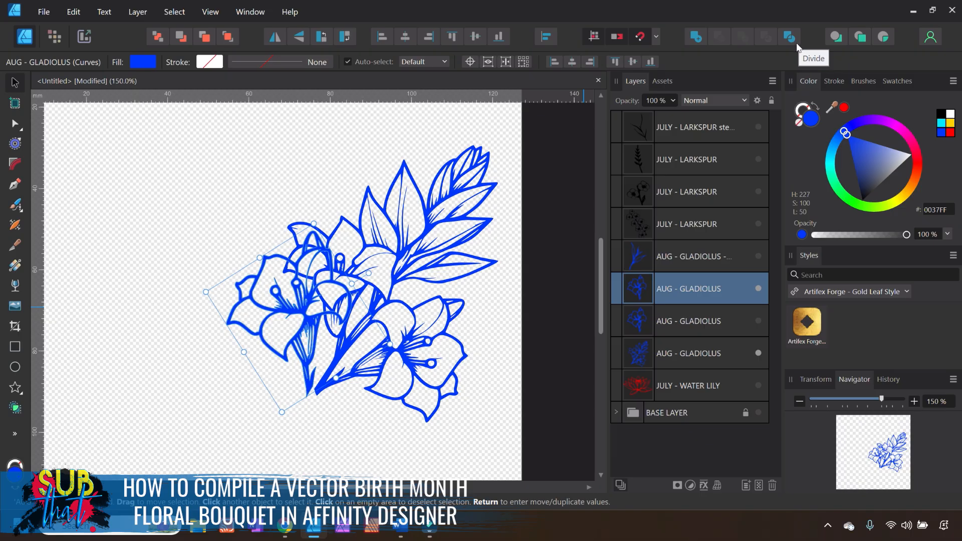
{"action": "left_click", "coordinate": [140, 13]}
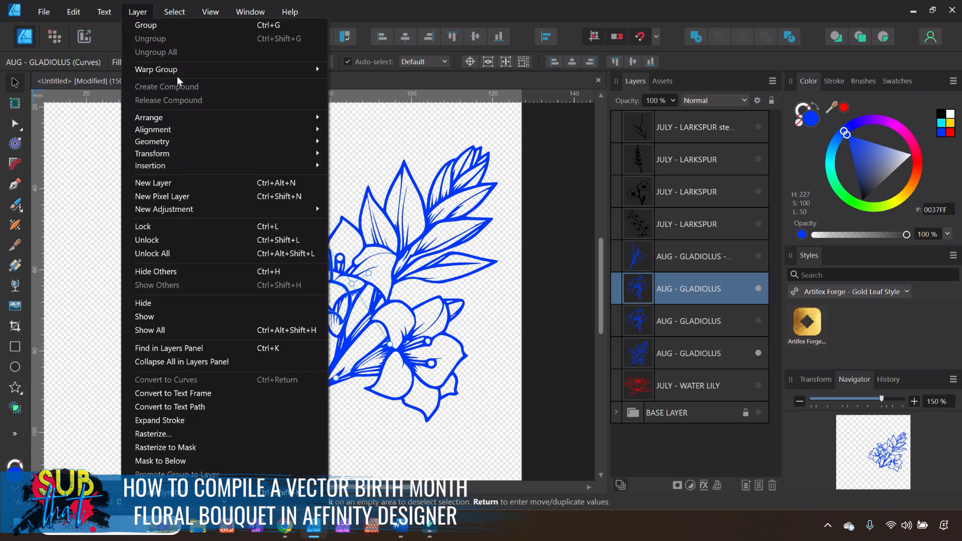
{"action": "mouse_move", "coordinate": [187, 142]}
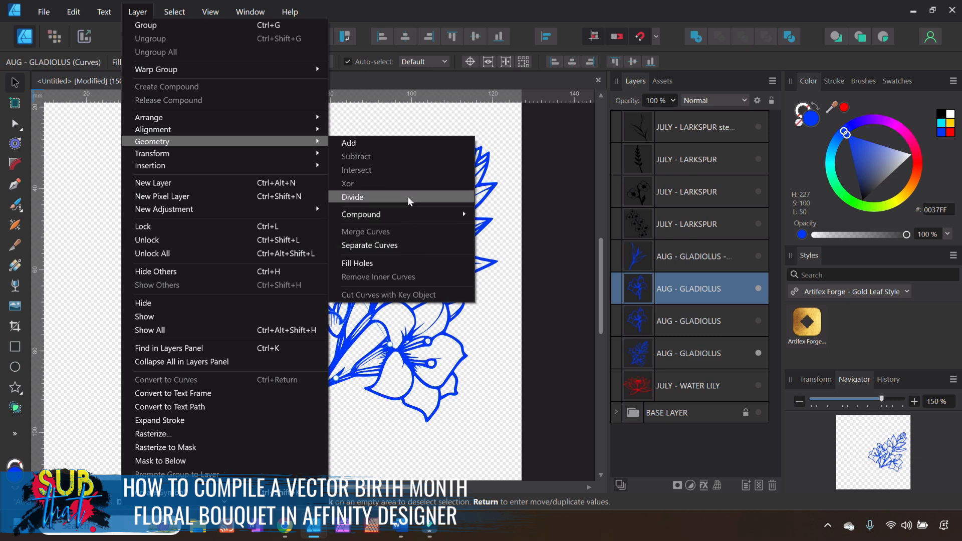
{"action": "left_click", "coordinate": [504, 336]}
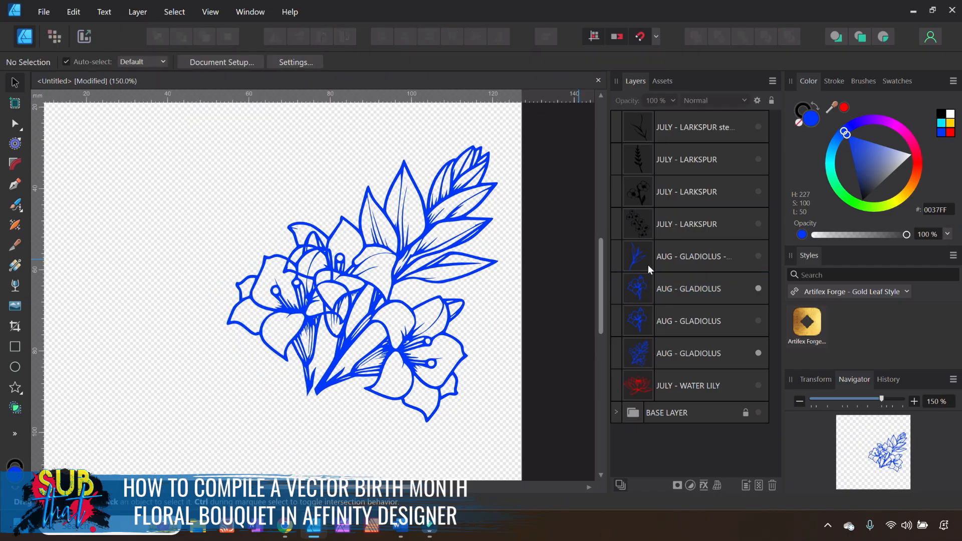
Divide the visible upper copy of the smaller gladiolus flower into separate curves.
{"action": "left_click", "coordinate": [678, 293]}
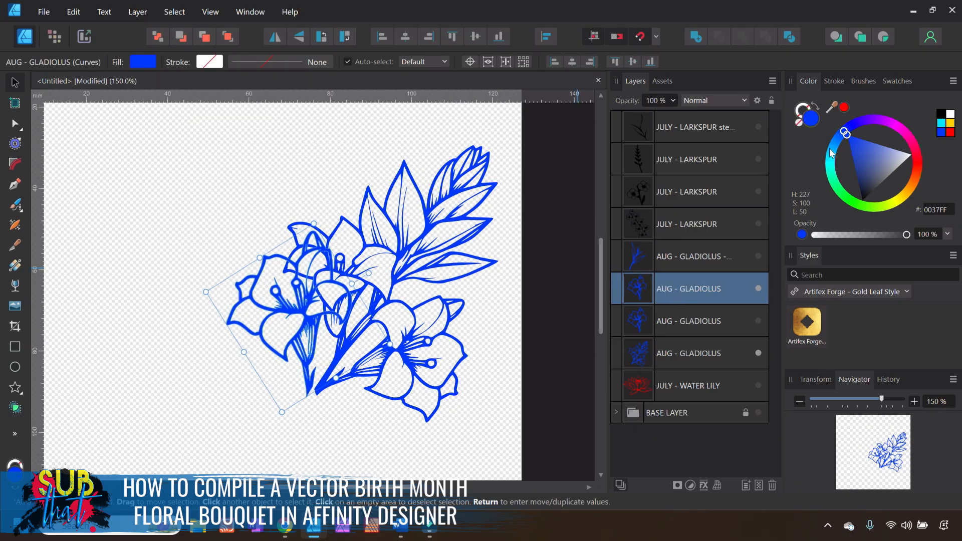
{"action": "left_click", "coordinate": [794, 38]}
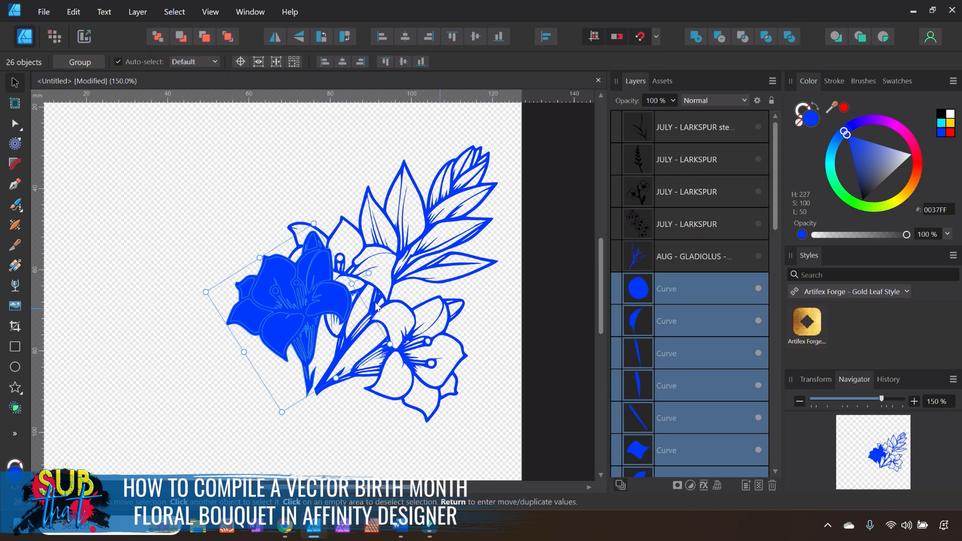
{"action": "left_click", "coordinate": [286, 456]}
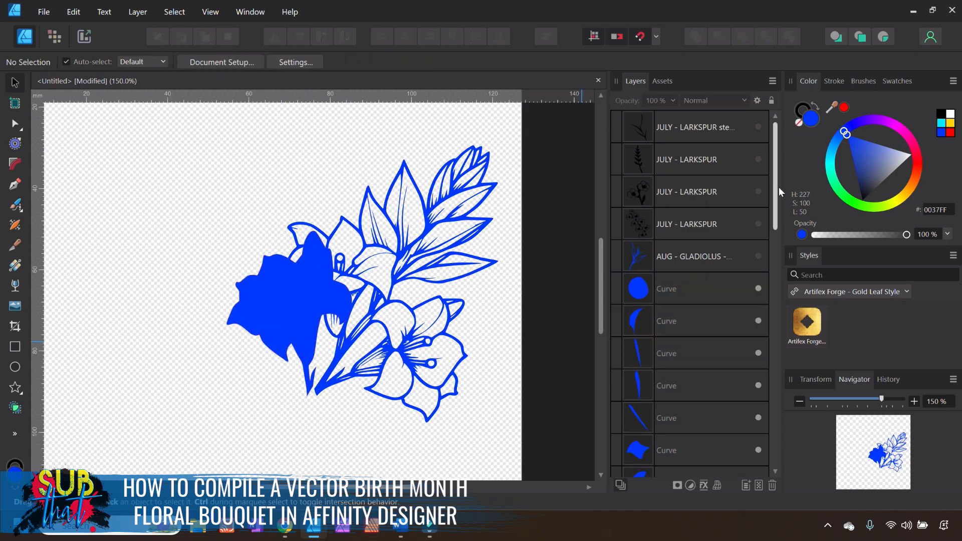
Set the blend mode of the lowest divided curve, the full flower silhouette, to Erase.
{"action": "left_click_drag", "start_coordinate": [778, 187], "coordinate": [803, 414]}
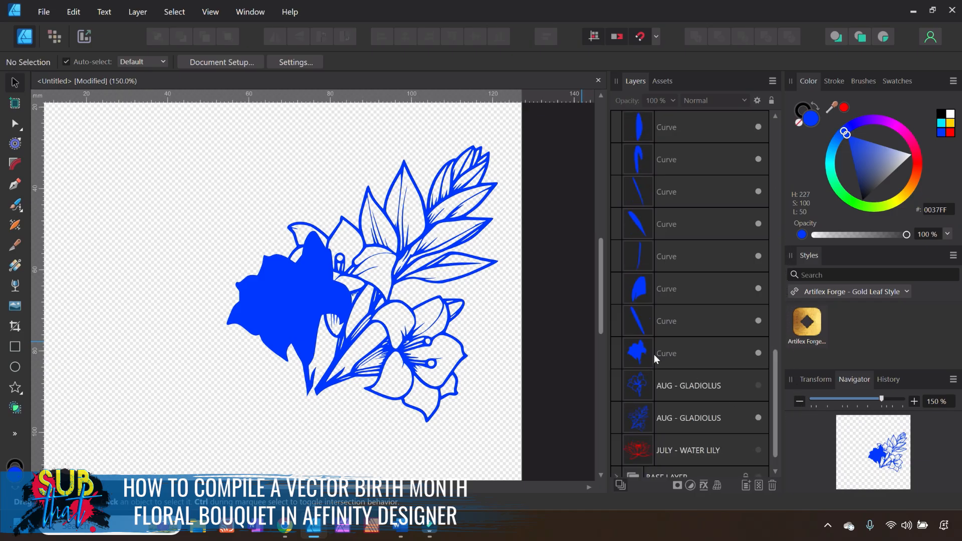
{"action": "left_click", "coordinate": [688, 353]}
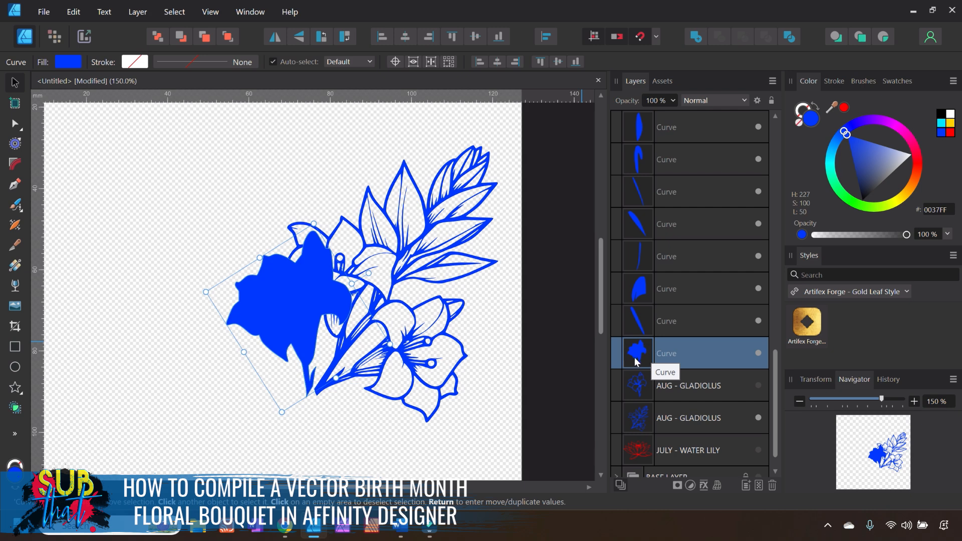
{"action": "left_click", "coordinate": [723, 102]}
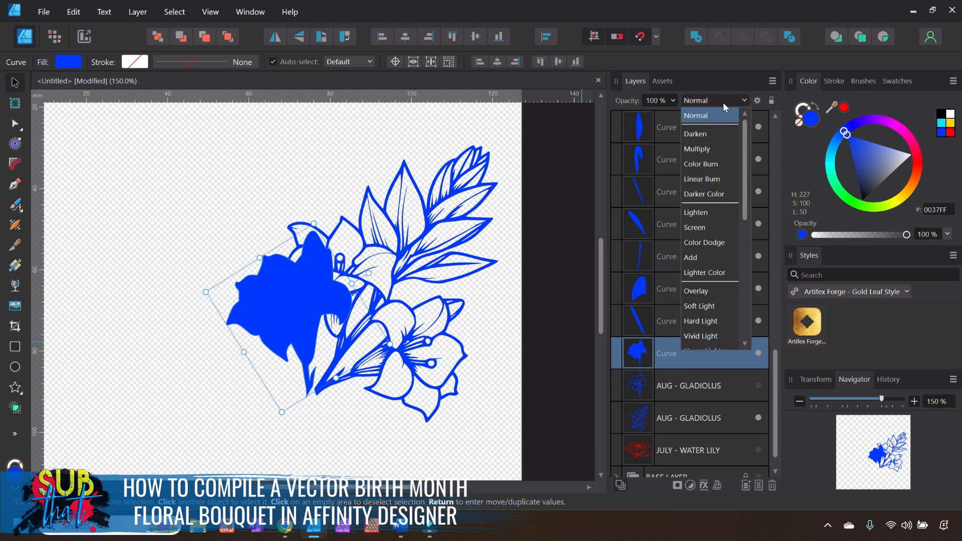
{"action": "scroll", "coordinate": [708, 221], "scroll_direction": "down", "scroll_amount": 3}
{"action": "scroll", "coordinate": [708, 222], "scroll_direction": "down", "scroll_amount": 3}
{"action": "left_click", "coordinate": [718, 341]}
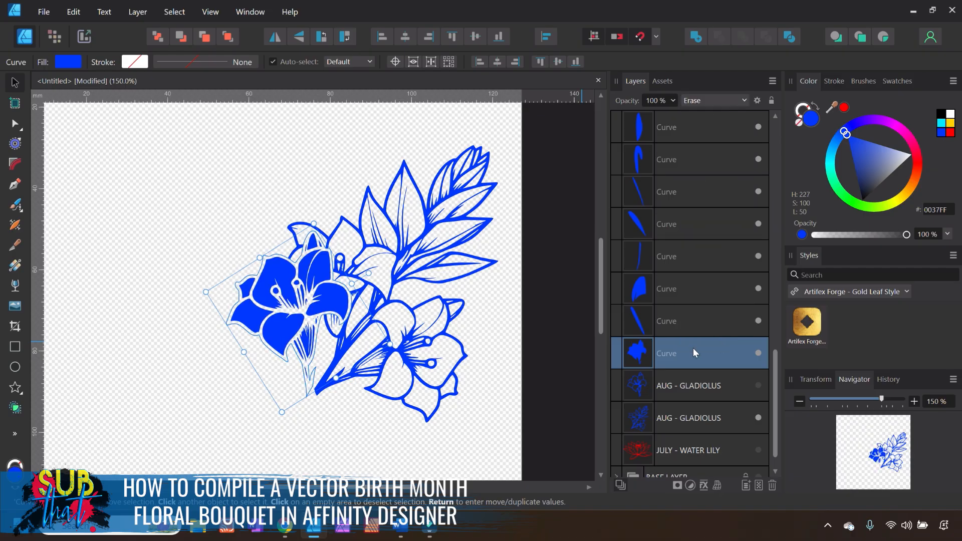
{"action": "left_click", "coordinate": [554, 359]}
Group all the divided flower pieces above the silhouette curve and hide the group.
{"action": "left_click", "coordinate": [677, 319]}
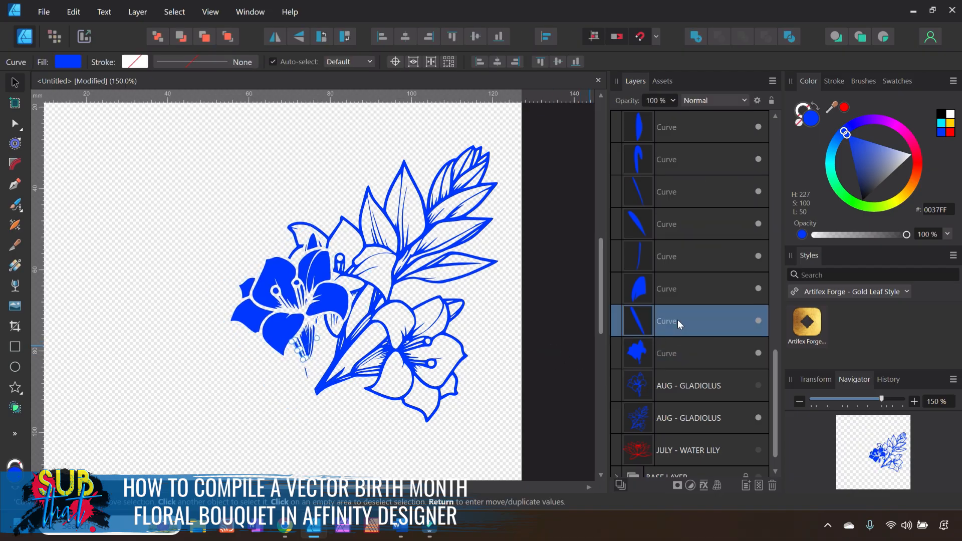
{"action": "scroll", "coordinate": [676, 308], "scroll_direction": "up", "scroll_amount": 3}
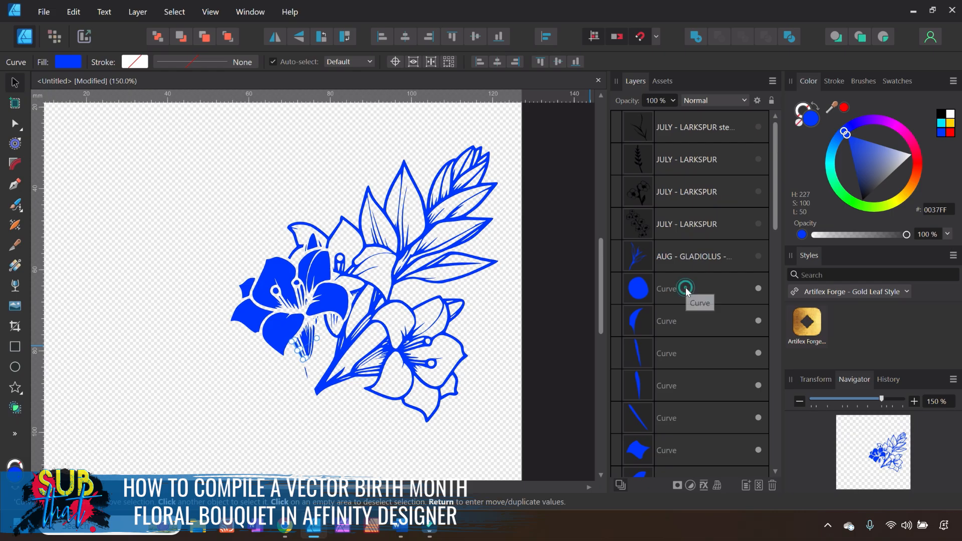
{"action": "left_click", "coordinate": [686, 290], "text": "shift"}
{"action": "scroll", "coordinate": [696, 239], "scroll_direction": "down", "scroll_amount": 3}
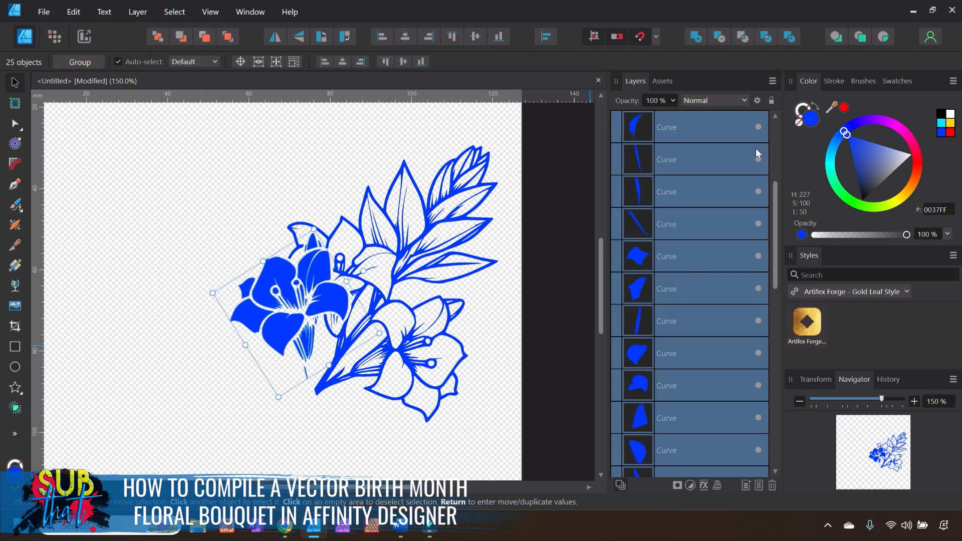
{"action": "right_click", "coordinate": [680, 128]}
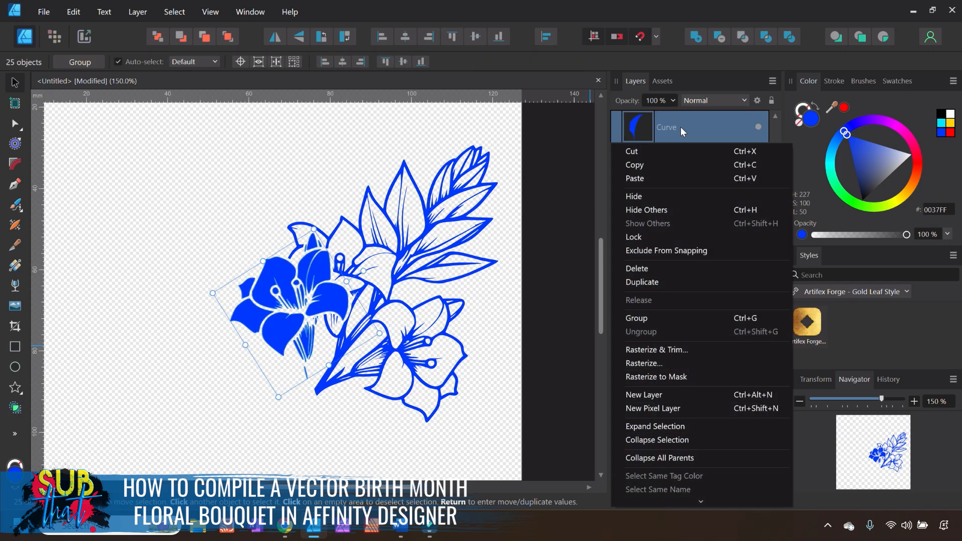
{"action": "left_click", "coordinate": [672, 318]}
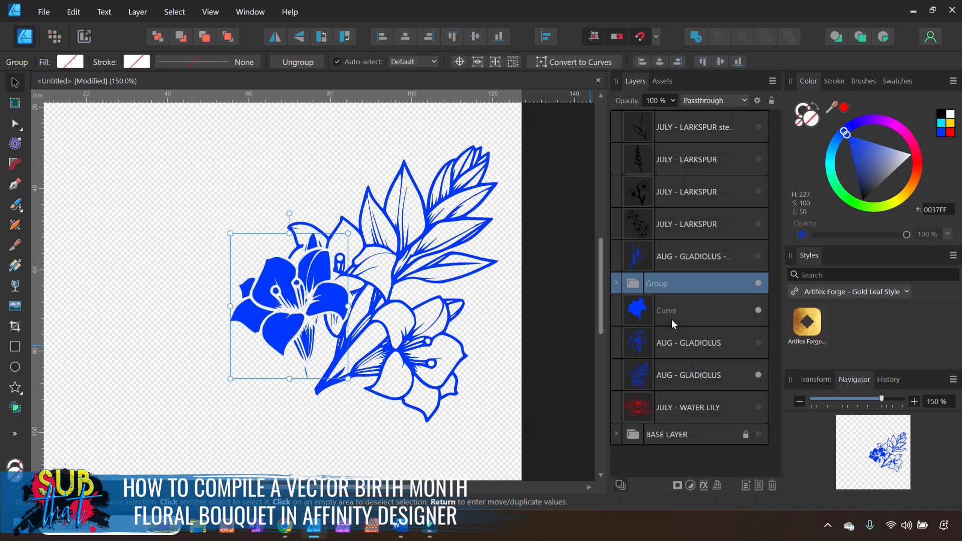
{"action": "left_click", "coordinate": [759, 284]}
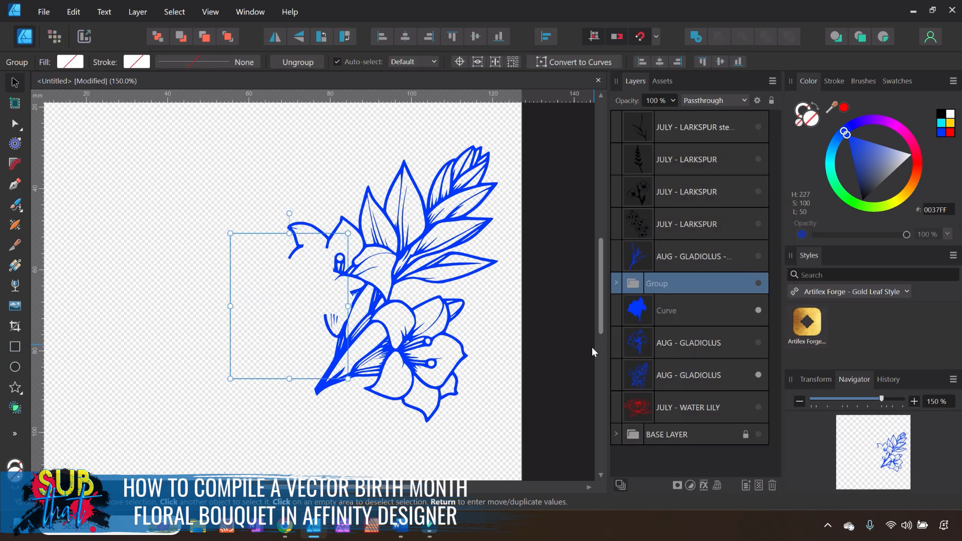
{"action": "left_click", "coordinate": [576, 358]}
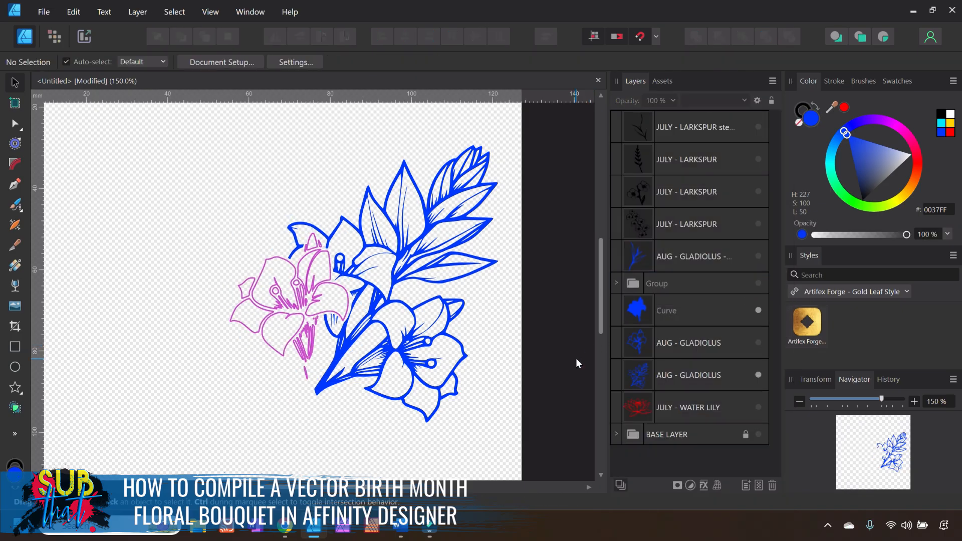
Show the single-flower AUG - GLADIOLUS layer and place it above the Group layer in the layer order.
{"action": "left_click", "coordinate": [759, 343]}
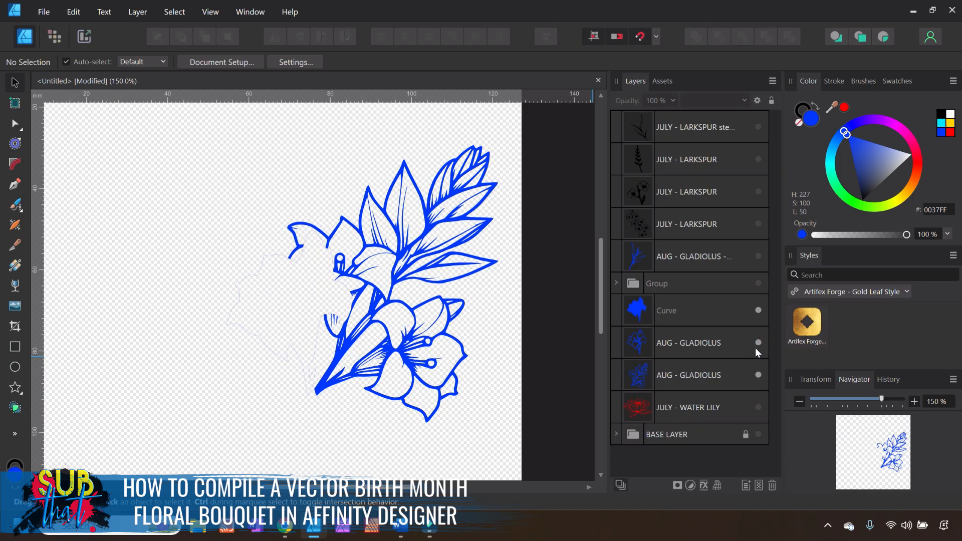
{"action": "left_click_drag", "start_coordinate": [636, 345], "coordinate": [630, 272]}
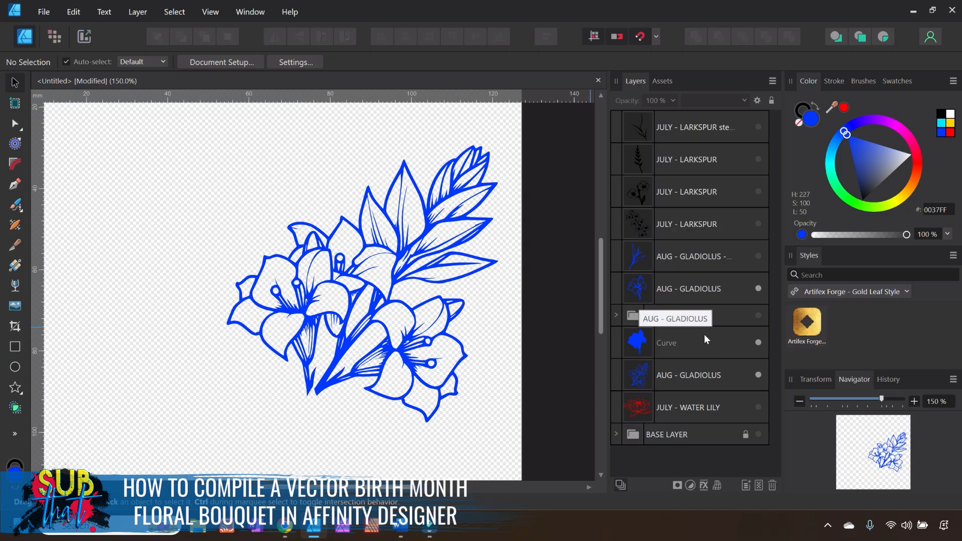
Rotate the gladiolus flower with its Group and Curve layers counterclockwise, shrink it slightly and fit its stem against the main stem's base.
{"action": "left_click", "coordinate": [683, 289]}
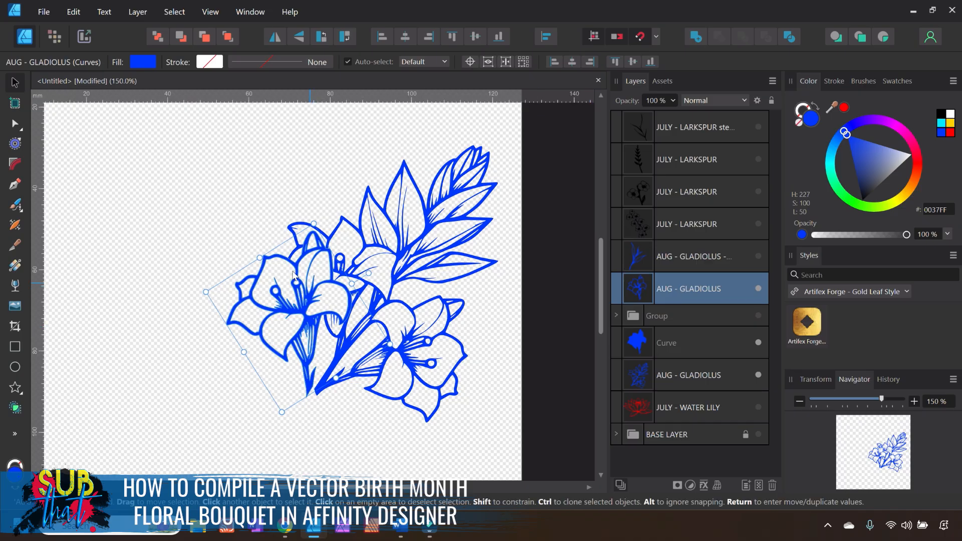
{"action": "left_click", "coordinate": [664, 317], "text": "shift"}
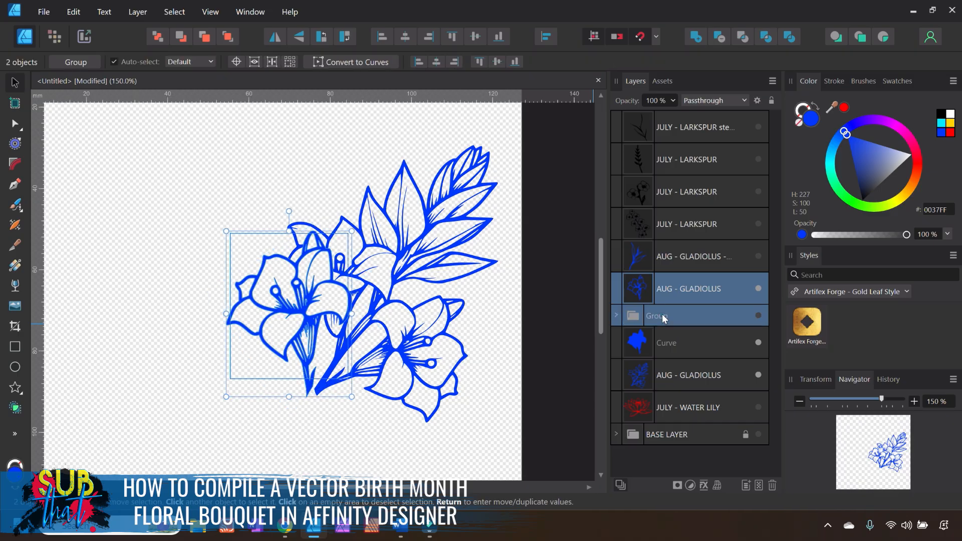
{"action": "left_click", "coordinate": [672, 349], "text": "shift"}
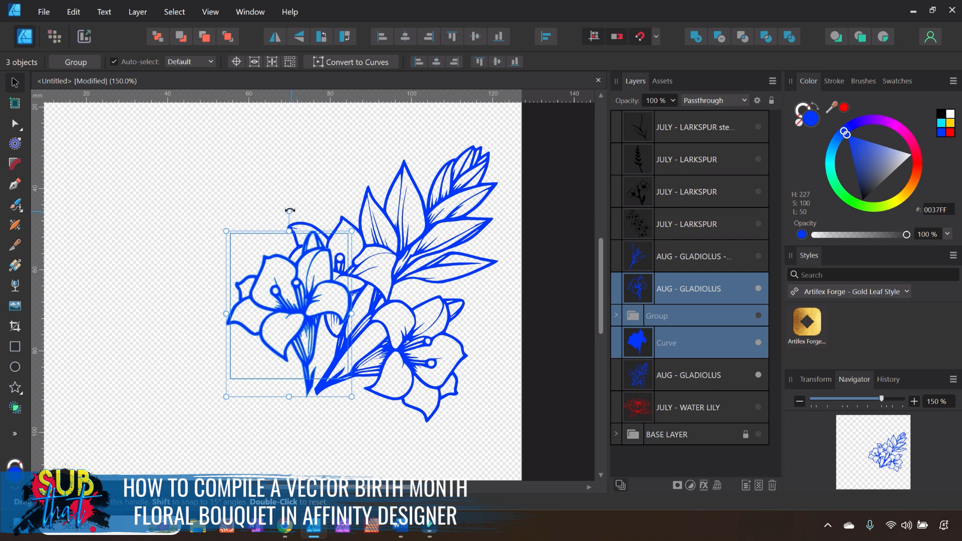
{"action": "left_click_drag", "start_coordinate": [289, 212], "coordinate": [263, 216]}
{"action": "left_click_drag", "start_coordinate": [302, 306], "coordinate": [304, 342]}
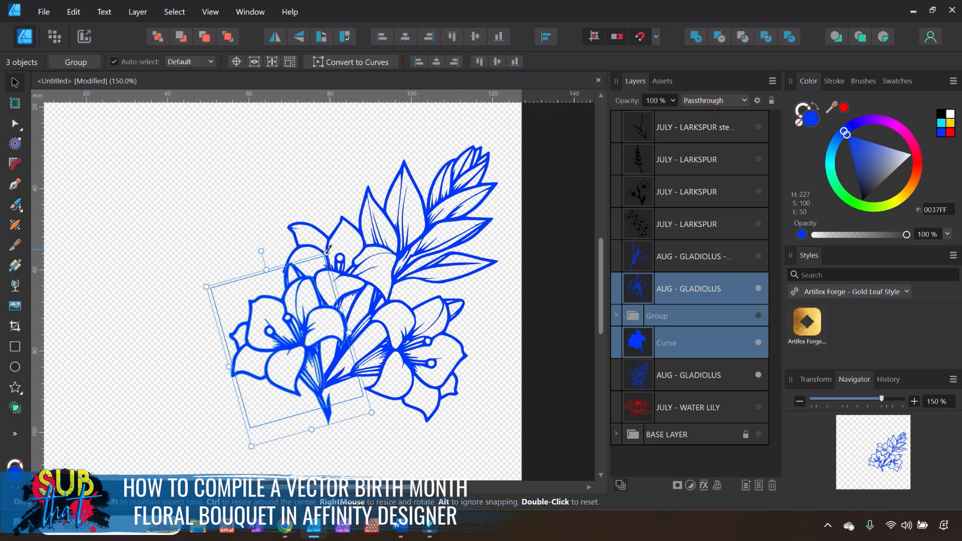
{"action": "left_click_drag", "start_coordinate": [329, 249], "coordinate": [327, 259]}
{"action": "left_click_drag", "start_coordinate": [317, 374], "coordinate": [315, 362]}
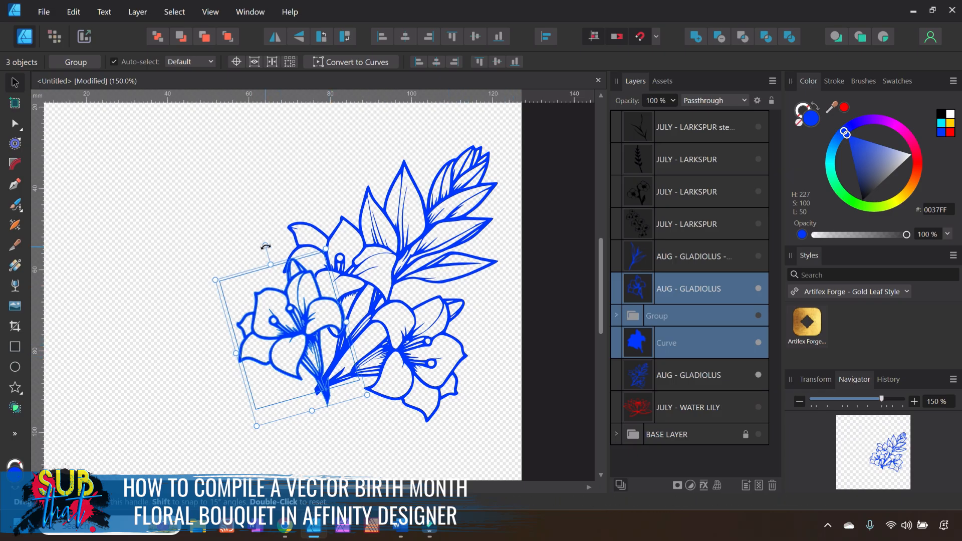
{"action": "left_click_drag", "start_coordinate": [269, 247], "coordinate": [274, 245]}
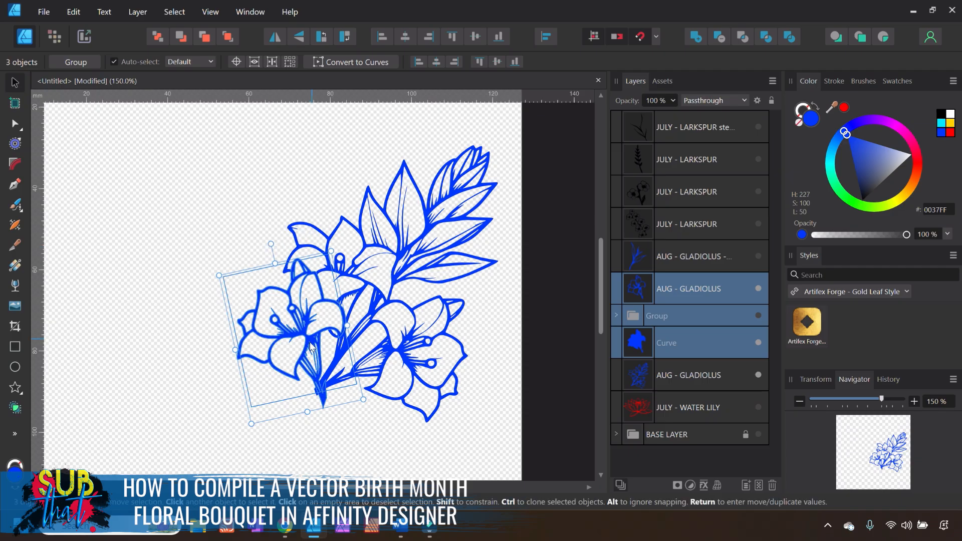
{"action": "left_click_drag", "start_coordinate": [310, 347], "coordinate": [310, 344]}
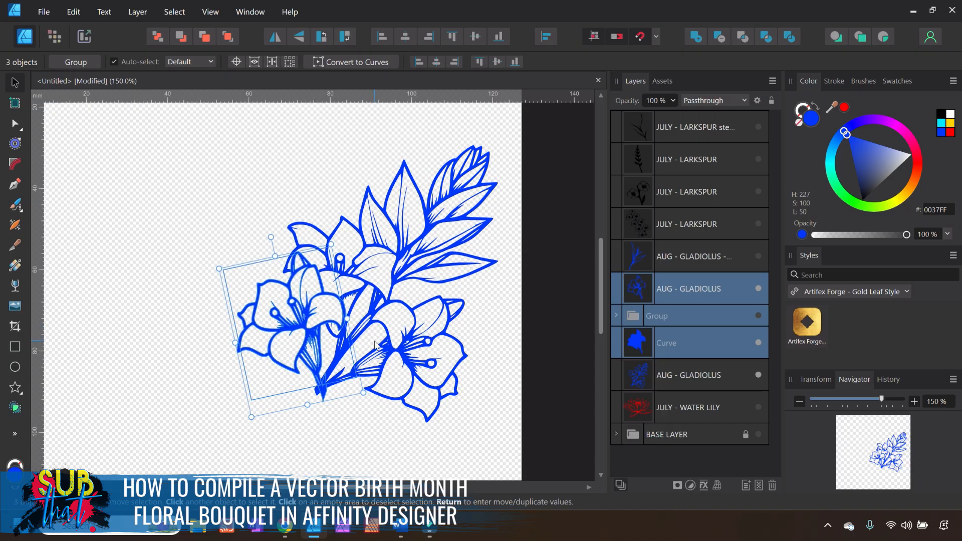
Duplicate the flower's outline, Group and Curve layers, bring the copy to the front and flip it horizontally.
{"action": "right_click", "coordinate": [700, 291]}
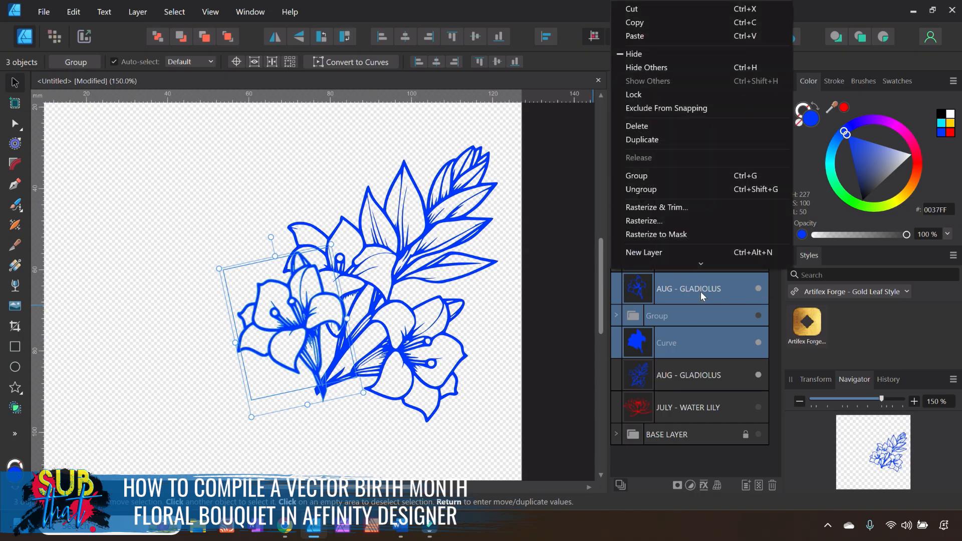
{"action": "left_click", "coordinate": [671, 139]}
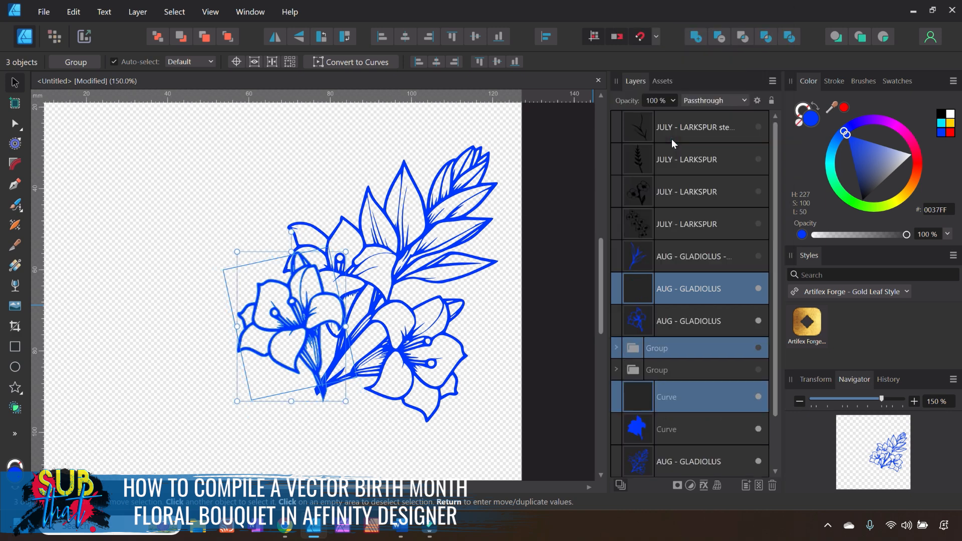
{"action": "left_click", "coordinate": [227, 39]}
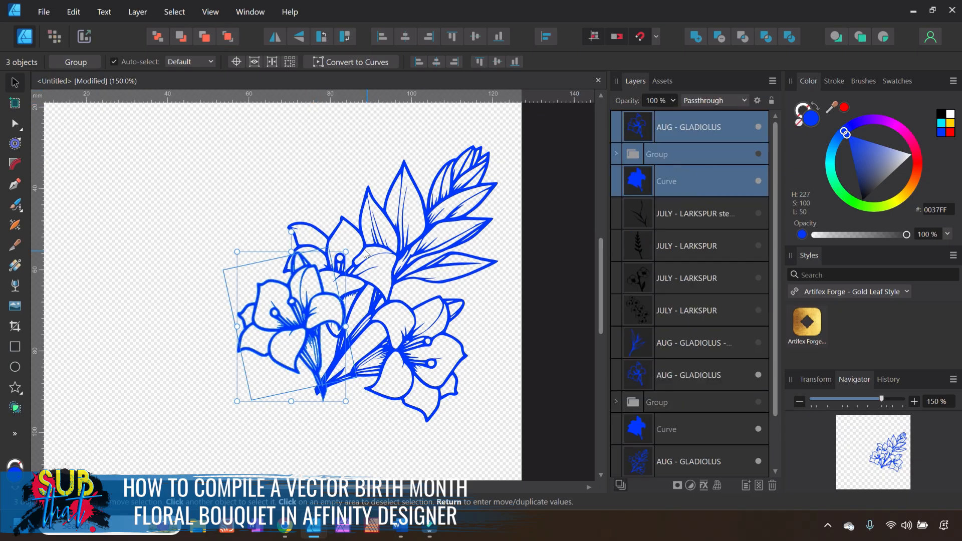
{"action": "left_click", "coordinate": [275, 41]}
Rotate the flipped flower copy clockwise and move it between the two lower blooms.
{"action": "left_click_drag", "start_coordinate": [306, 294], "coordinate": [354, 338]}
{"action": "left_click_drag", "start_coordinate": [337, 277], "coordinate": [373, 295]}
{"action": "left_click_drag", "start_coordinate": [355, 384], "coordinate": [454, 272]}
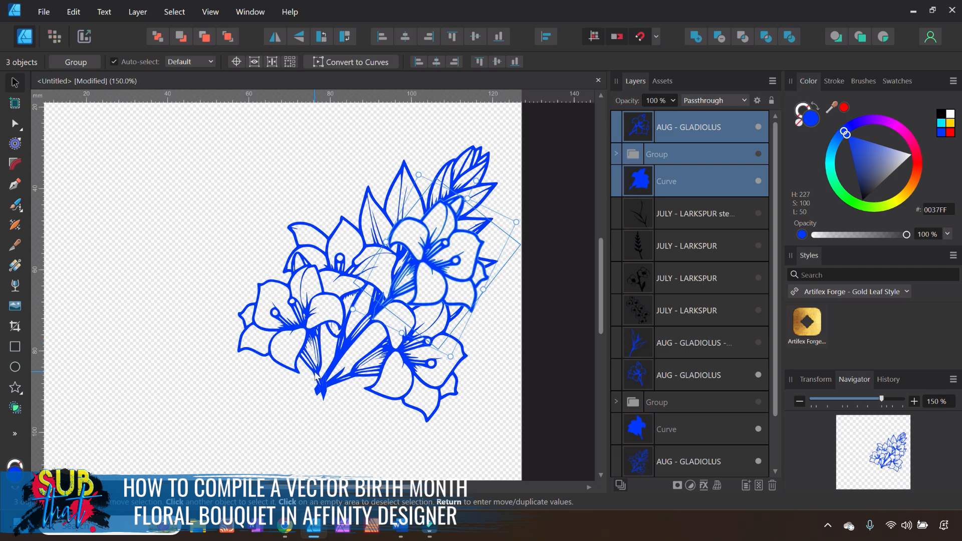
{"action": "left_click_drag", "start_coordinate": [431, 266], "coordinate": [336, 362]}
{"action": "left_click_drag", "start_coordinate": [378, 274], "coordinate": [375, 268]}
{"action": "left_click_drag", "start_coordinate": [355, 357], "coordinate": [364, 350]}
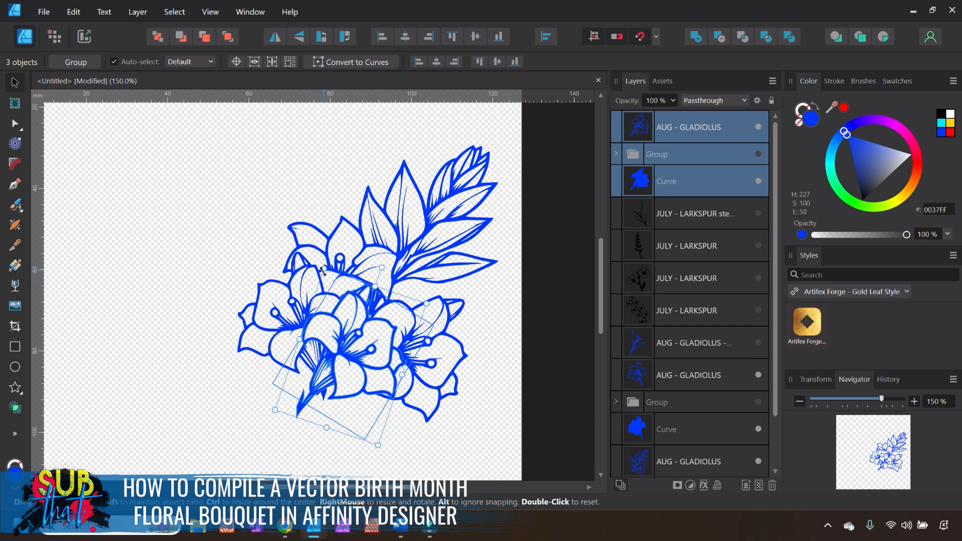
Shrink the flipped flower copy, fine-tune its rotation and nestle it between the two lower blooms.
{"action": "left_click_drag", "start_coordinate": [324, 269], "coordinate": [334, 291]}
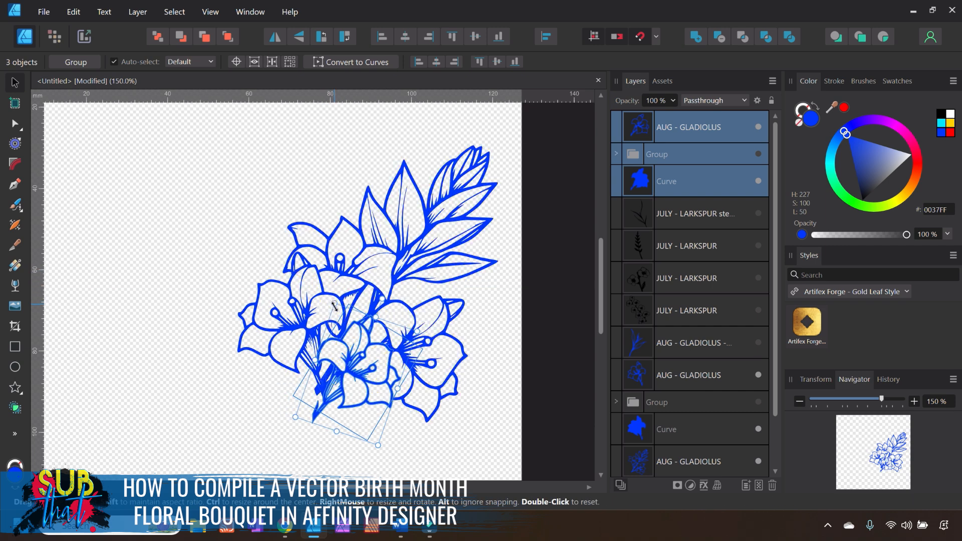
{"action": "left_click_drag", "start_coordinate": [369, 363], "coordinate": [366, 356]}
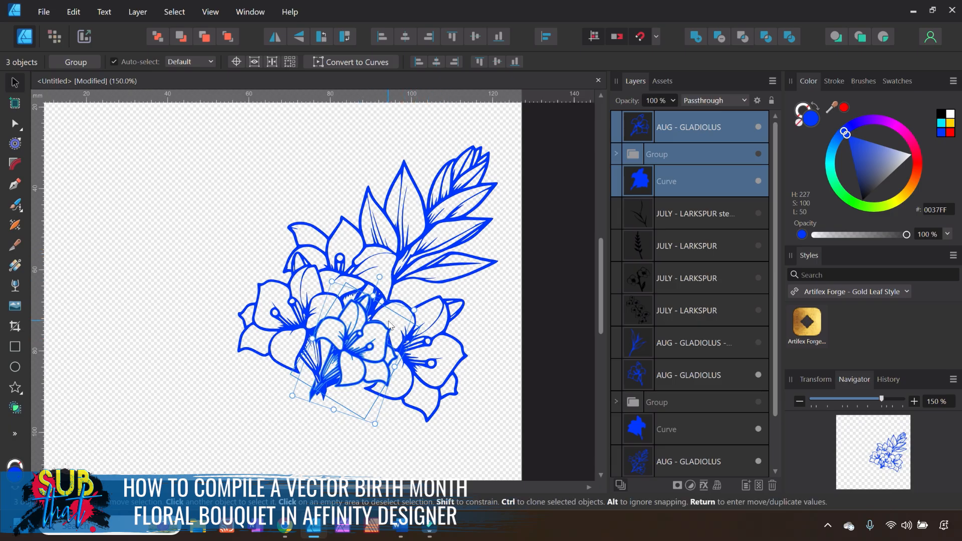
{"action": "left_click_drag", "start_coordinate": [380, 276], "coordinate": [396, 274]}
{"action": "left_click_drag", "start_coordinate": [369, 348], "coordinate": [364, 341]}
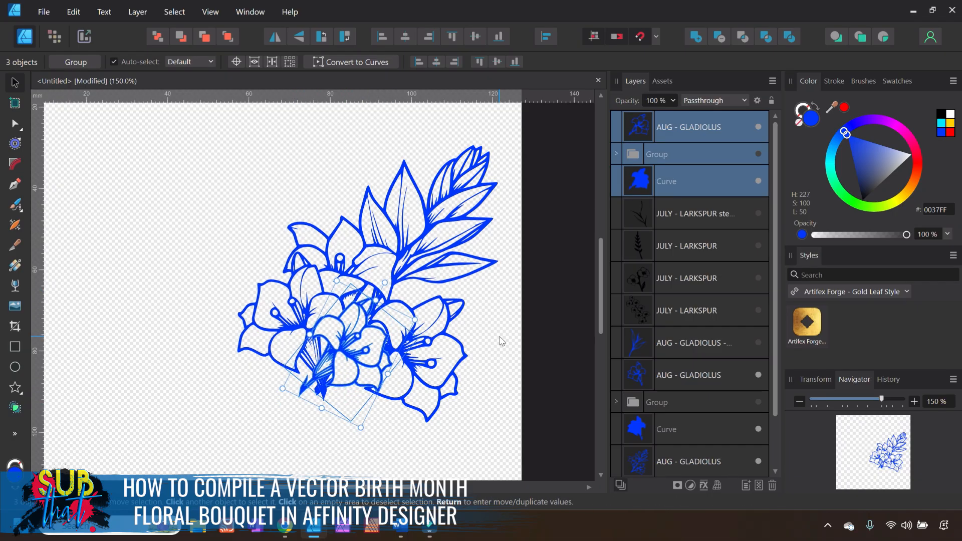
Duplicate the small central flower's outline, Group and Curve layers and bring the new copy to the front.
{"action": "right_click", "coordinate": [675, 133]}
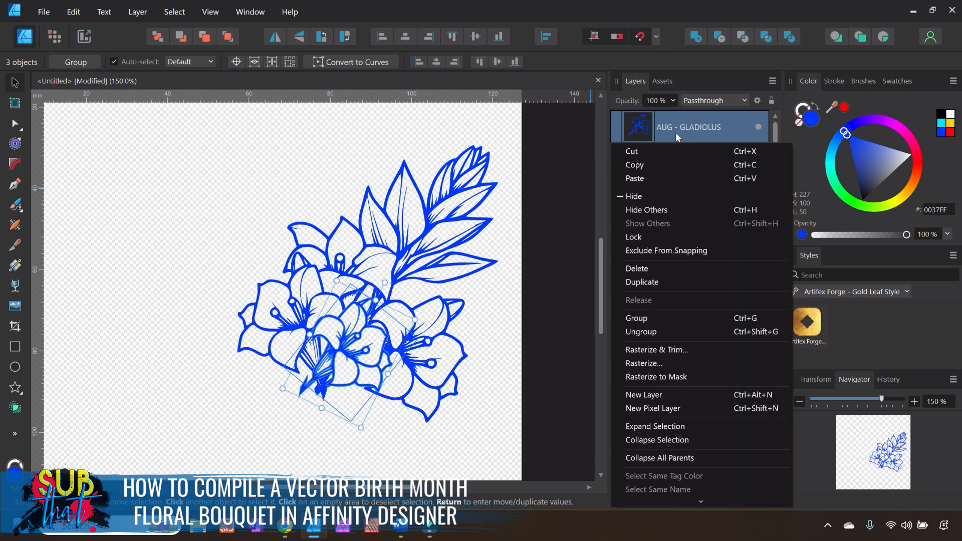
{"action": "left_click", "coordinate": [671, 282]}
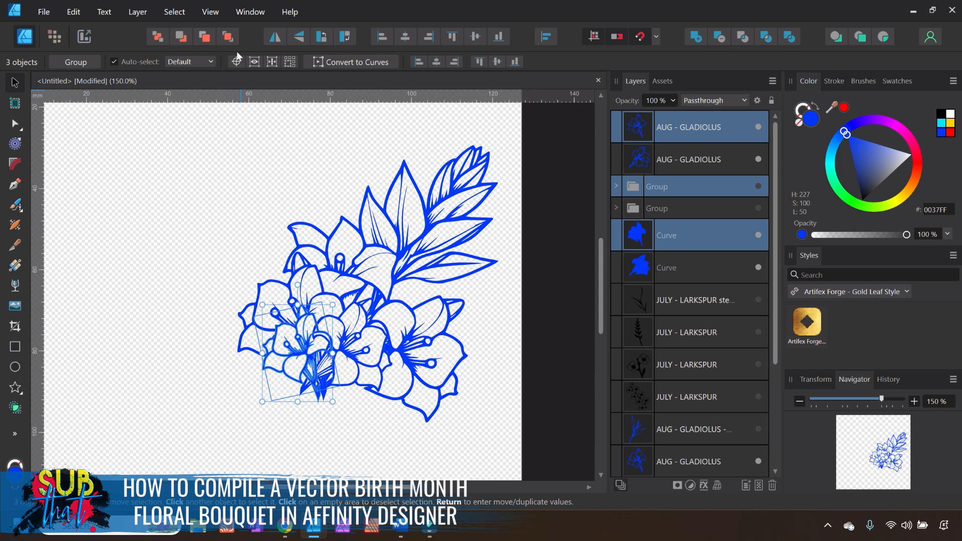
{"action": "left_click", "coordinate": [227, 36]}
Move the new flower copy over the upper leaves, rotate it clockwise, enlarge it to about 24 by 33 mm and deselect it.
{"action": "left_click_drag", "start_coordinate": [293, 305], "coordinate": [465, 254]}
{"action": "left_click_drag", "start_coordinate": [393, 287], "coordinate": [434, 232]}
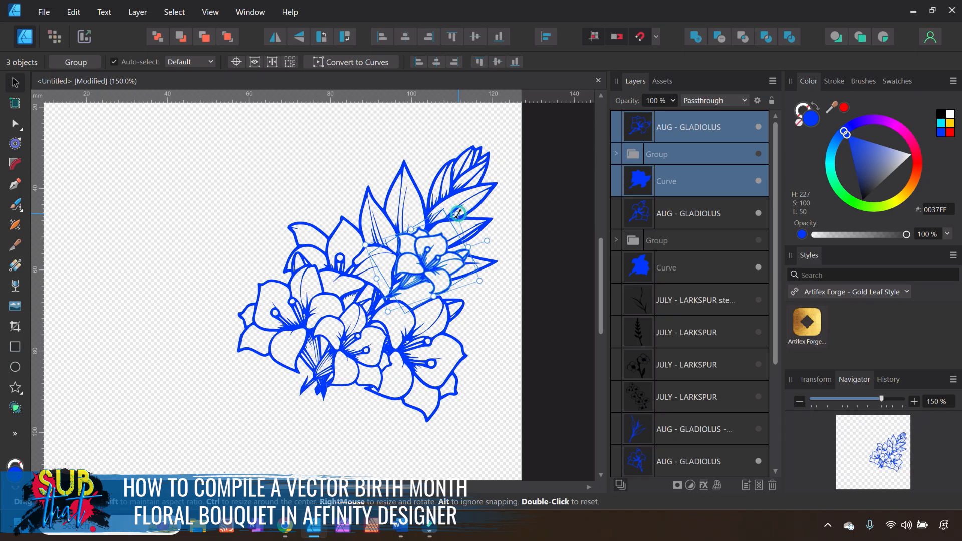
{"action": "left_click_drag", "start_coordinate": [458, 213], "coordinate": [476, 177]}
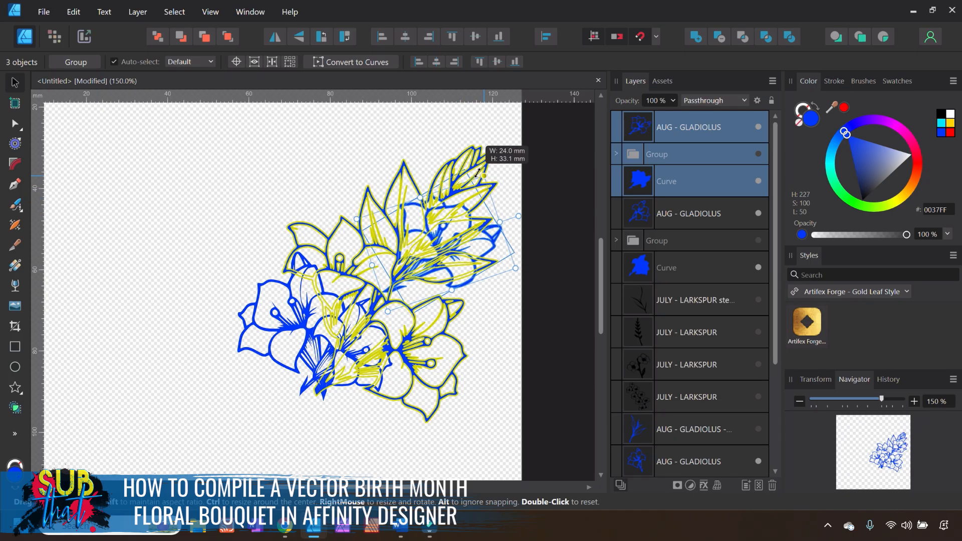
{"action": "mouse_move", "coordinate": [442, 246]}
{"action": "left_mouse_down"}
{"action": "mouse_move", "coordinate": [425, 260]}
{"action": "mouse_move", "coordinate": [434, 255]}
{"action": "left_mouse_up"}
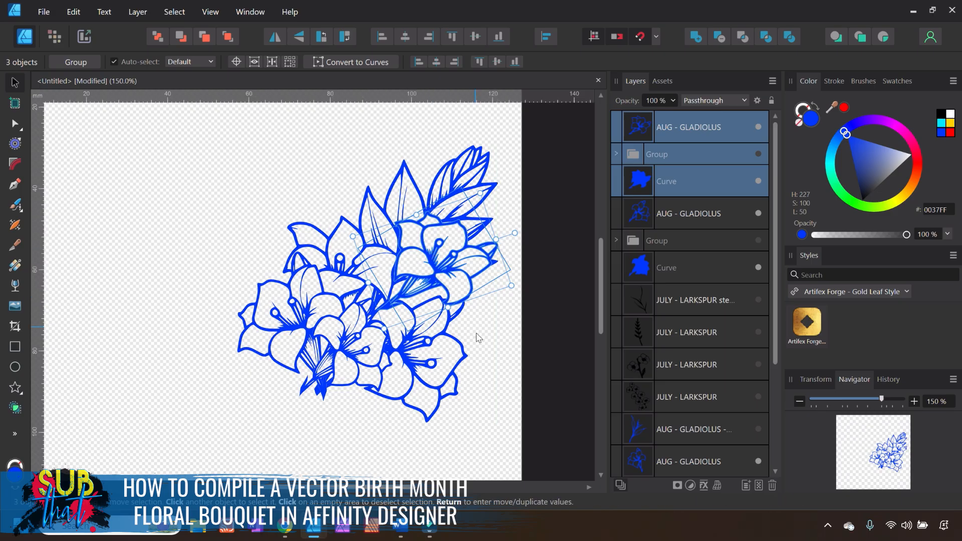
{"action": "left_click", "coordinate": [485, 339]}
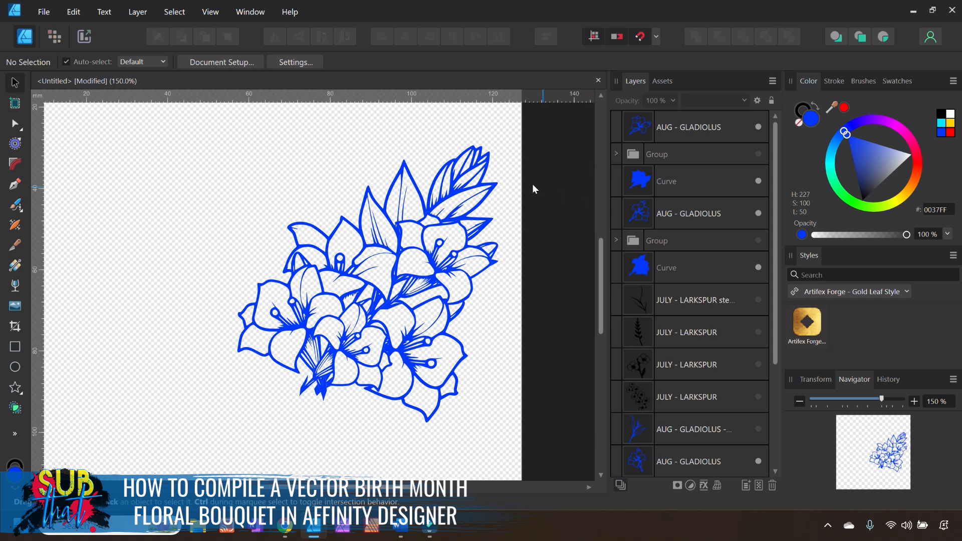
Hide the outline, Group and Curve layers of the flower copy lying over the leaves.
{"action": "left_click", "coordinate": [674, 128]}
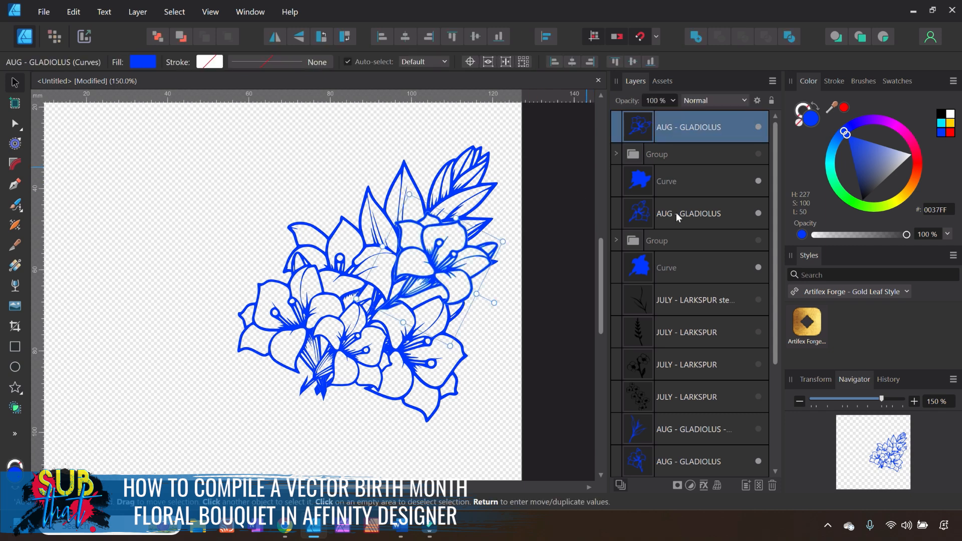
{"action": "left_click", "coordinate": [670, 176], "text": "shift"}
{"action": "left_click", "coordinate": [758, 181]}
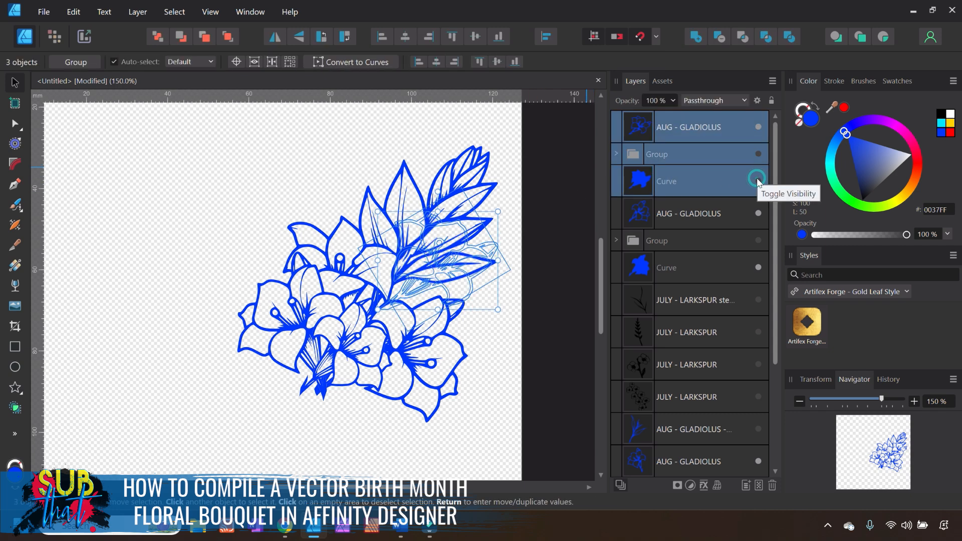
{"action": "left_click", "coordinate": [539, 319]}
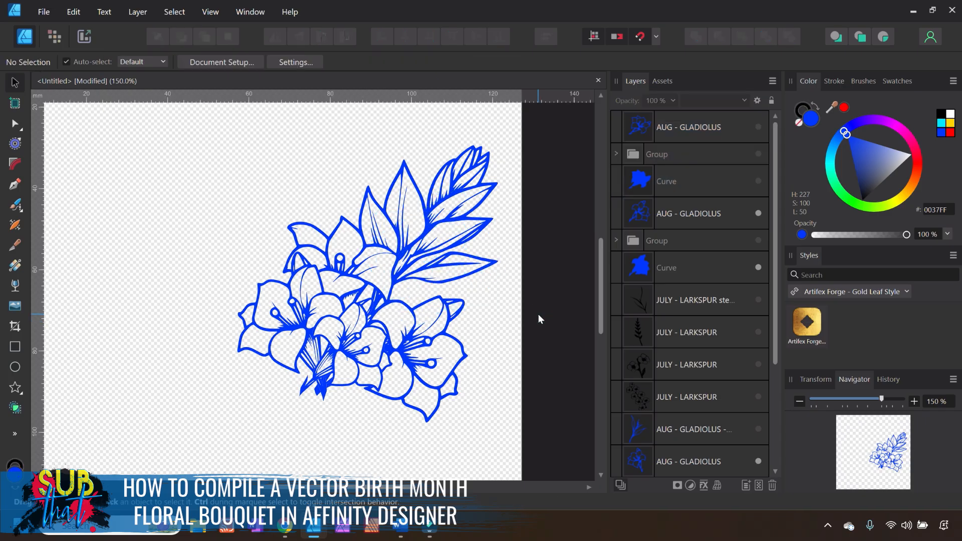
Preview the JULY - WATER LILY and lowest JULY - LARKSPUR layers alongside the gladiolus cluster, then hide both again.
{"action": "left_click", "coordinate": [799, 402]}
{"action": "left_click", "coordinate": [800, 402]}
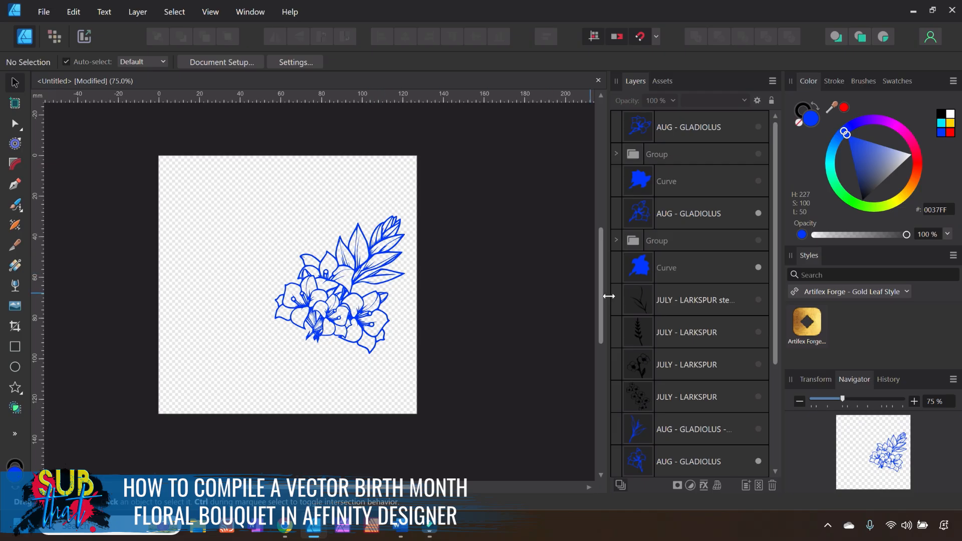
{"action": "scroll", "coordinate": [722, 325], "scroll_direction": "down", "scroll_amount": 5}
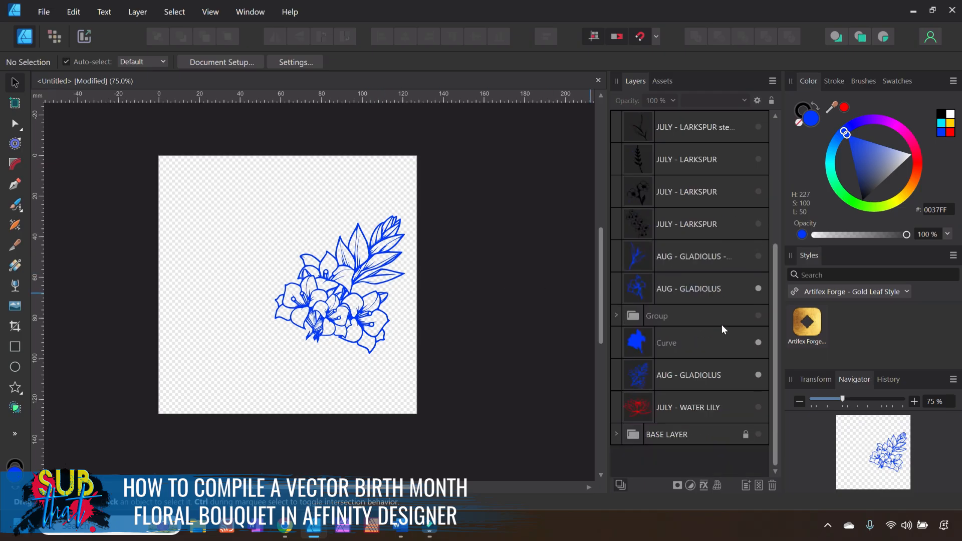
{"action": "left_click", "coordinate": [758, 407]}
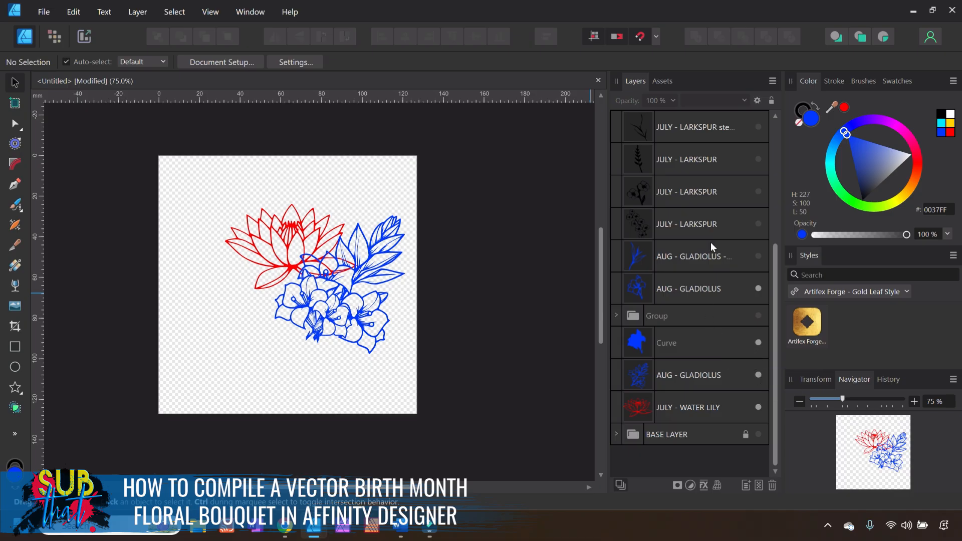
{"action": "left_click", "coordinate": [759, 223]}
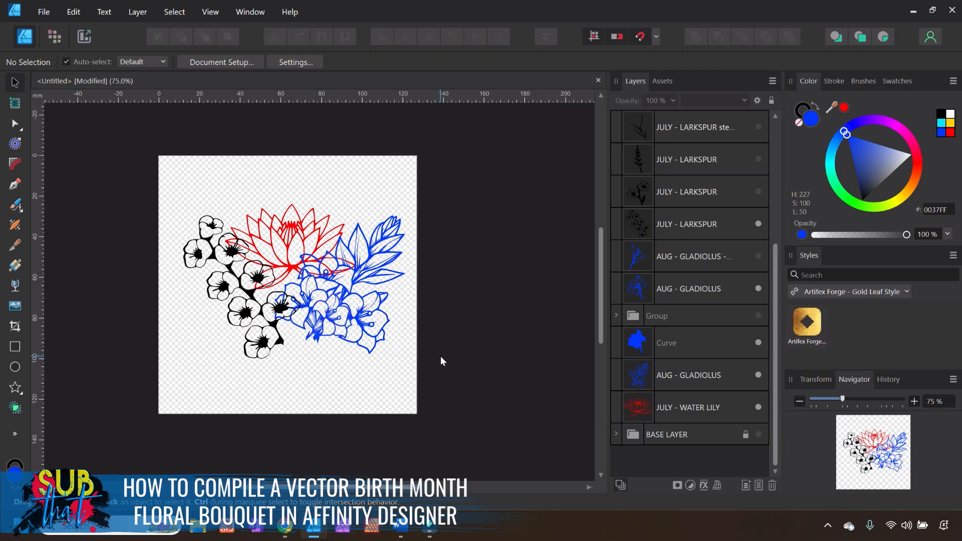
{"action": "left_click", "coordinate": [914, 401]}
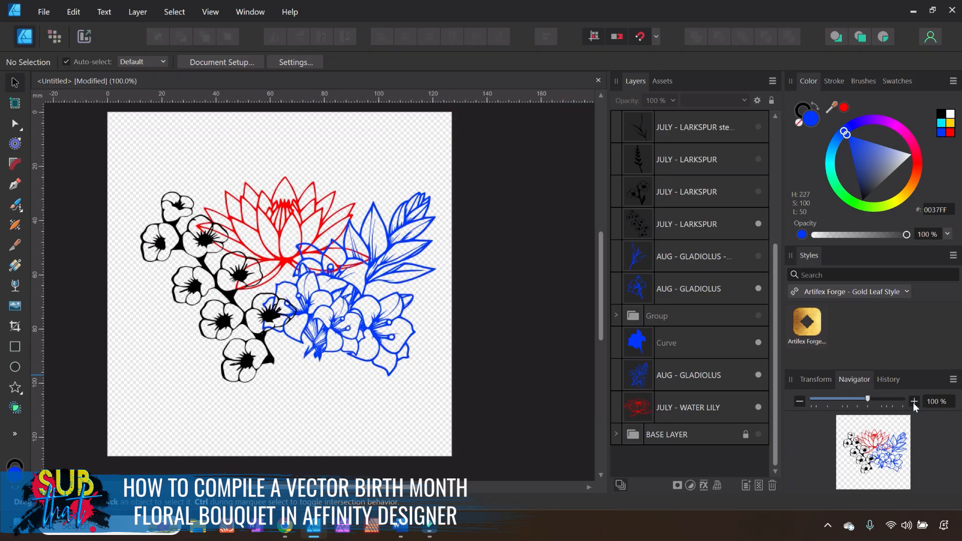
{"action": "left_click", "coordinate": [914, 402]}
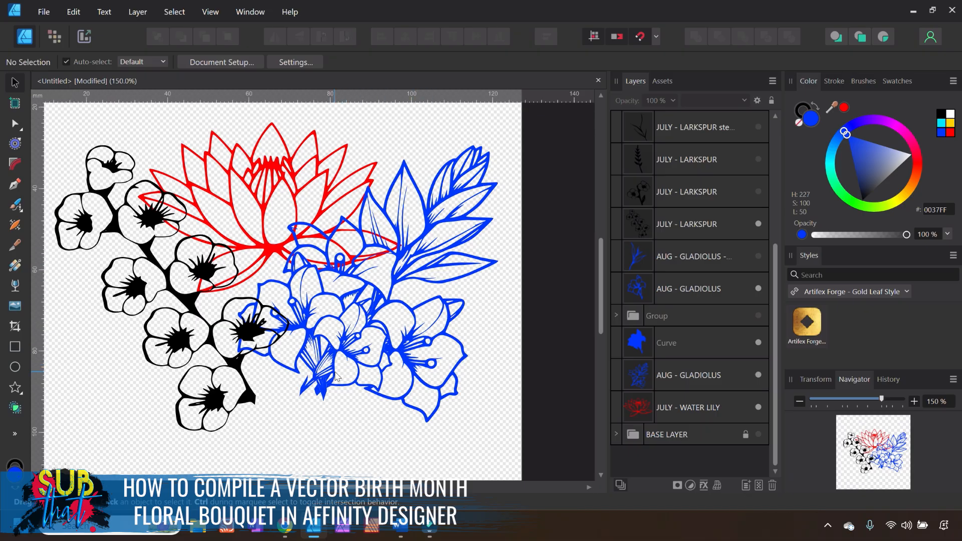
{"action": "left_click", "coordinate": [759, 408]}
{"action": "left_click", "coordinate": [758, 224]}
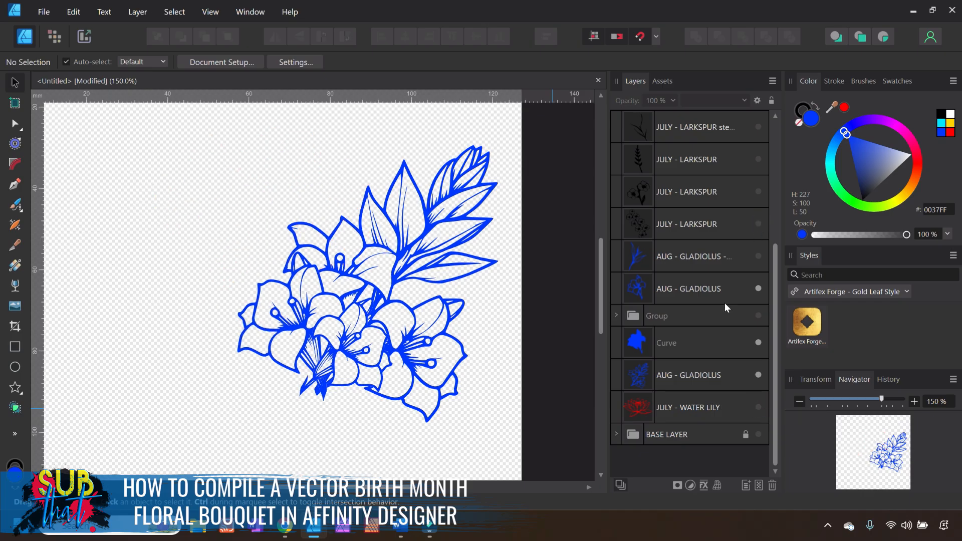
Show the outline, Group and Curve layers of the flower copy over the upper leaves, and scale the flower down slightly.
{"action": "scroll", "coordinate": [732, 313], "scroll_direction": "up", "scroll_amount": 3}
{"action": "left_click", "coordinate": [700, 129]}
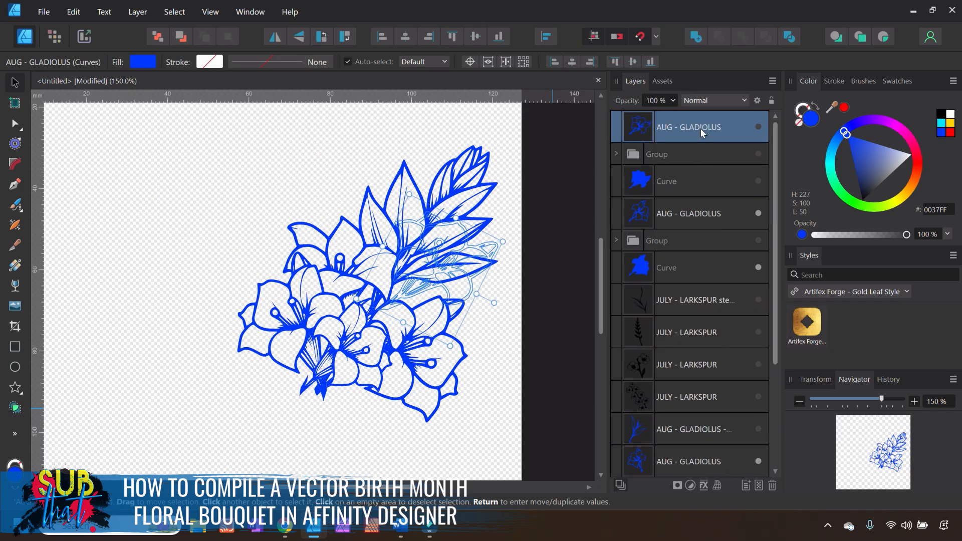
{"action": "left_click", "coordinate": [693, 184], "text": "shift"}
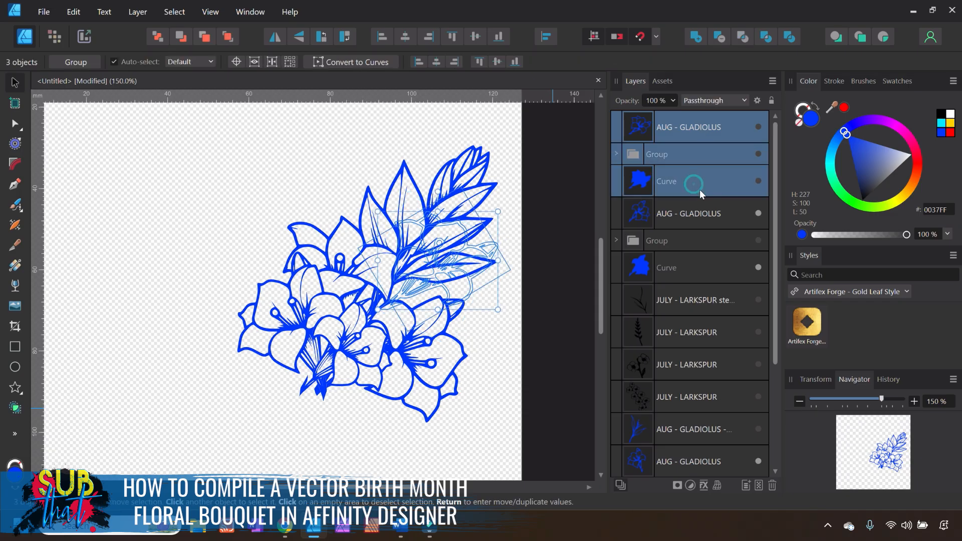
{"action": "left_click", "coordinate": [759, 128]}
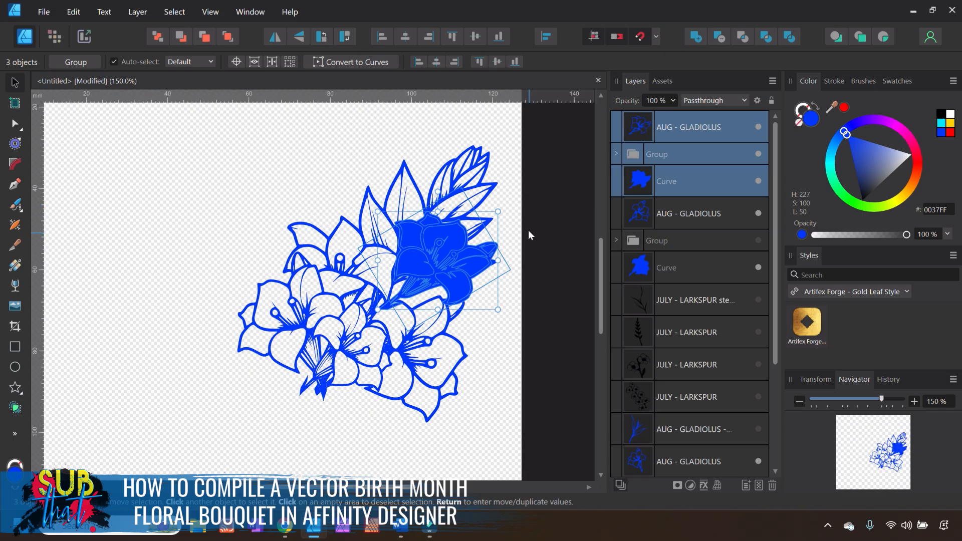
{"action": "left_click_drag", "start_coordinate": [500, 213], "coordinate": [485, 234]}
{"action": "left_click_drag", "start_coordinate": [421, 276], "coordinate": [423, 278]}
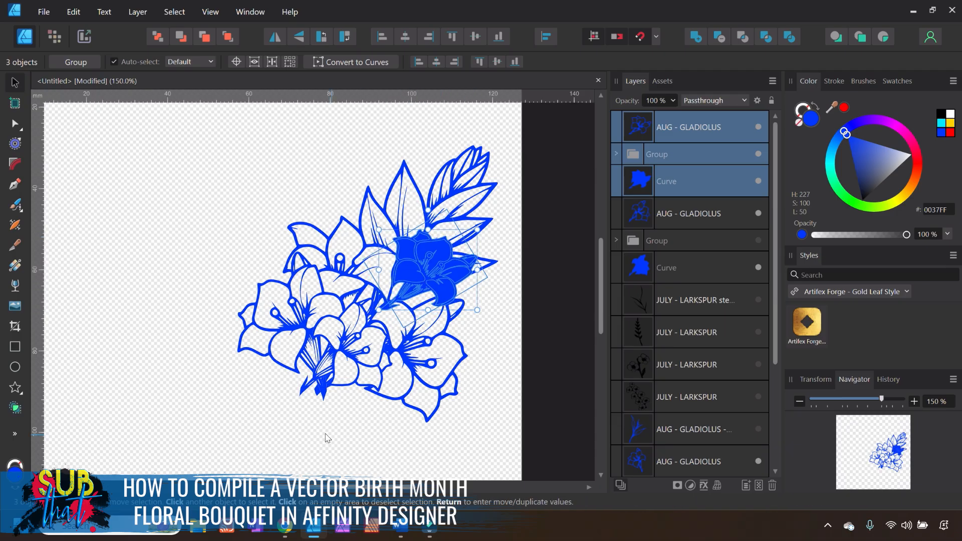
Delete the small central flower's AUG - GLADIOLUS outline, Group and Curve layers, leaving nothing selected.
{"action": "left_click", "coordinate": [344, 375]}
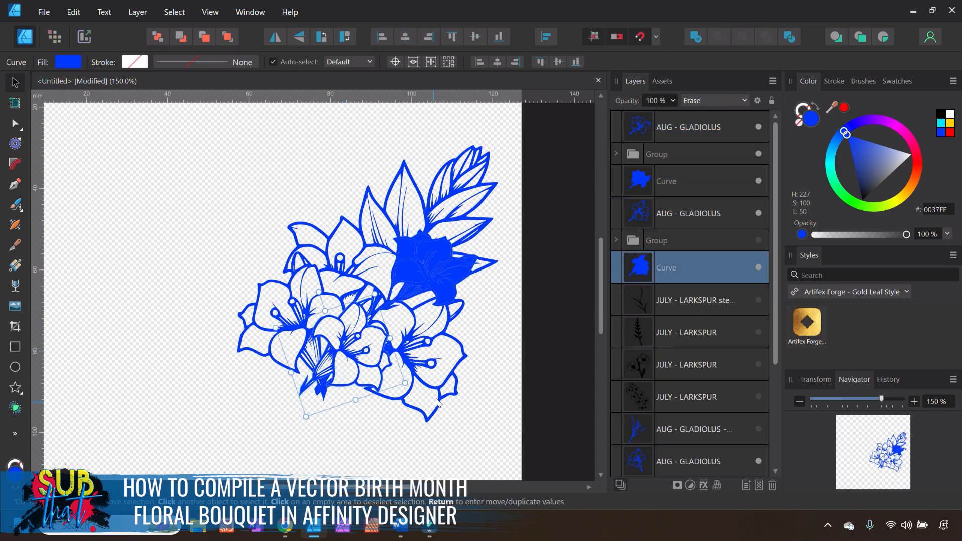
{"action": "left_click", "coordinate": [696, 216]}
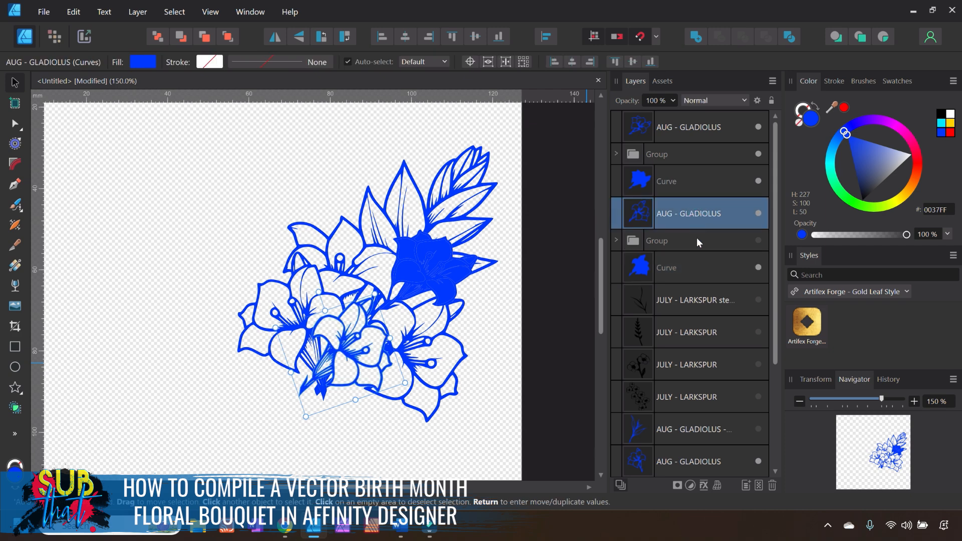
{"action": "left_click", "coordinate": [696, 270], "text": "shift"}
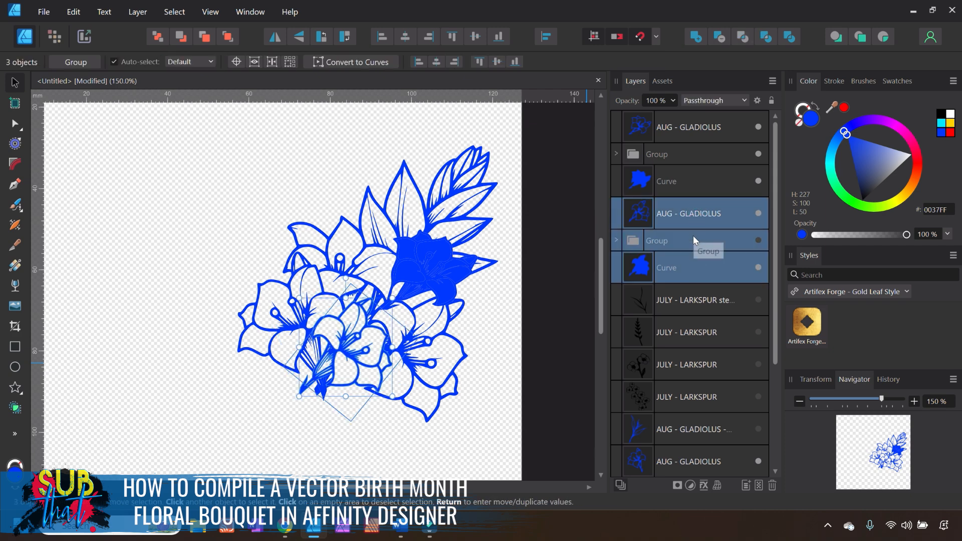
{"action": "right_click", "coordinate": [712, 210]}
{"action": "left_click", "coordinate": [663, 370]}
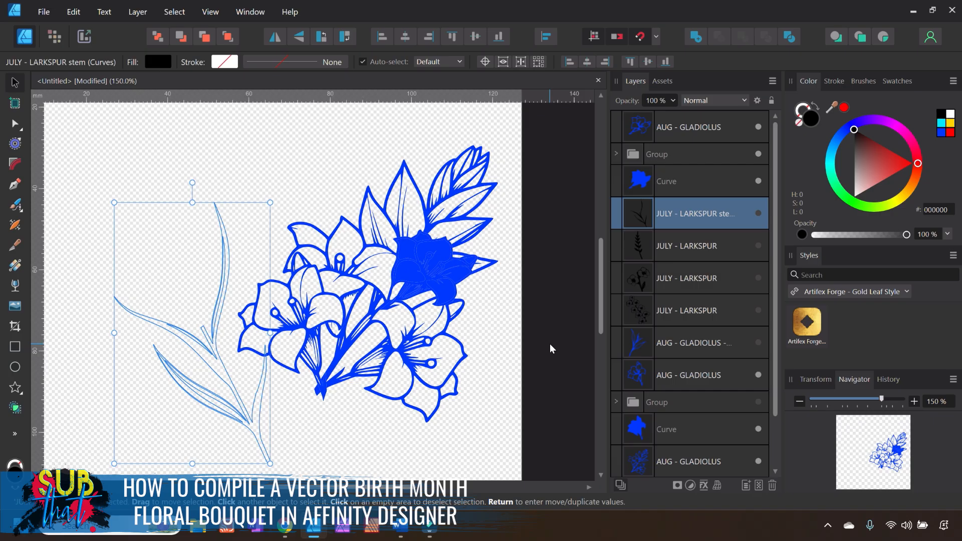
{"action": "left_click", "coordinate": [549, 343]}
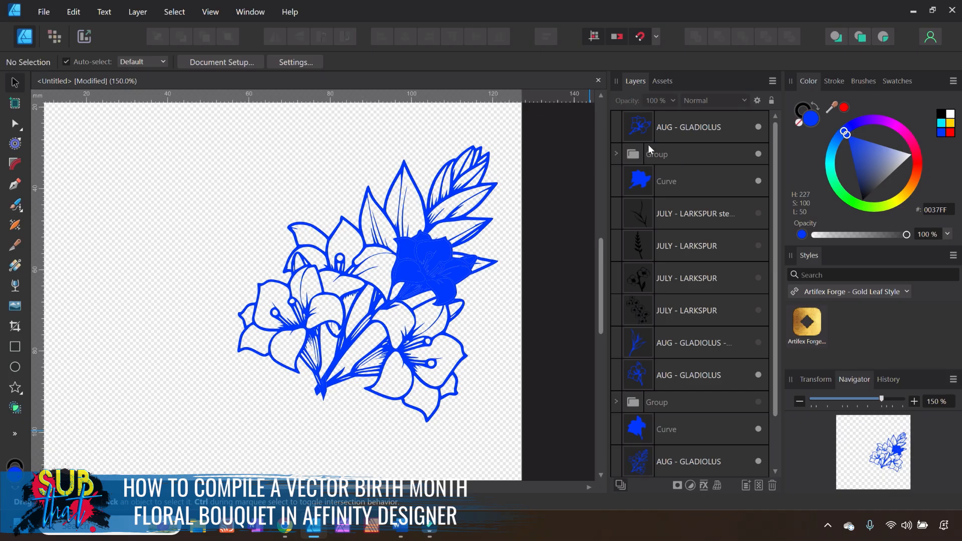
Hide the Group of the flower over the leaves and the AUG - GLADIOLUS outlines of both overlapping flowers.
{"action": "left_click", "coordinate": [758, 155]}
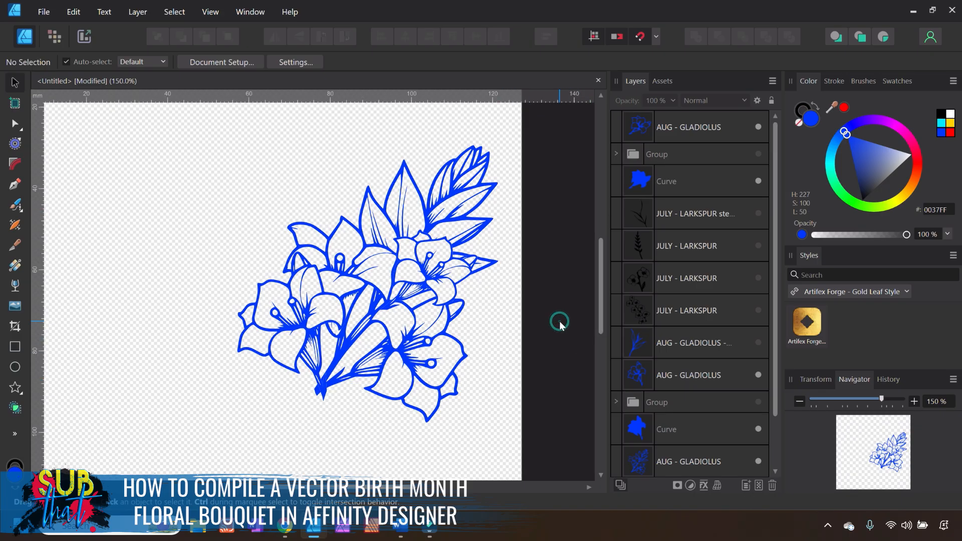
{"action": "left_click", "coordinate": [319, 323]}
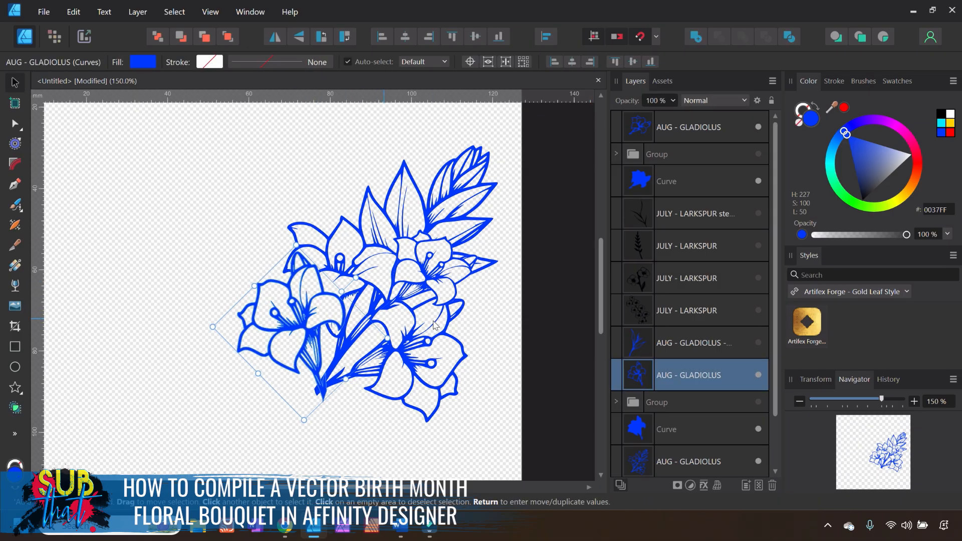
{"action": "left_click", "coordinate": [760, 375]}
{"action": "left_click", "coordinate": [569, 381]}
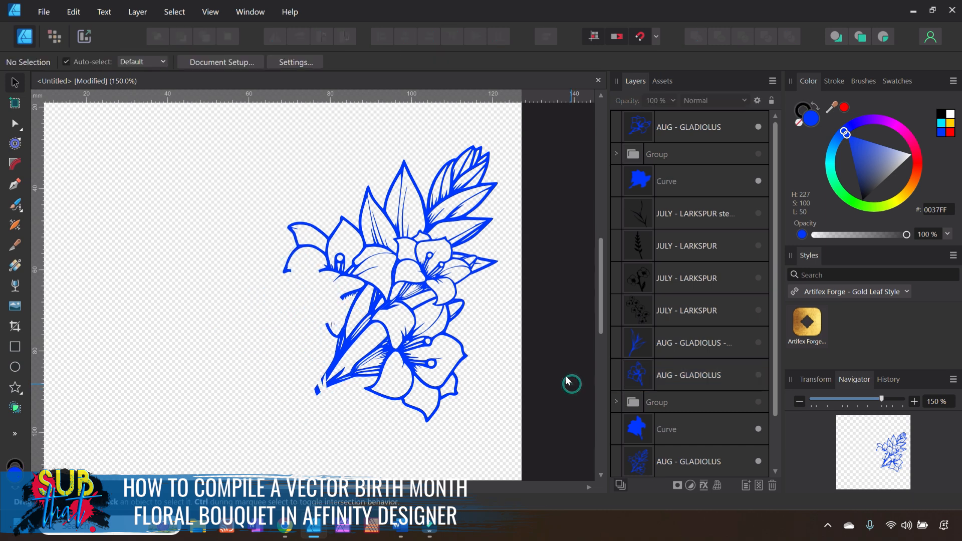
{"action": "left_click", "coordinate": [451, 294]}
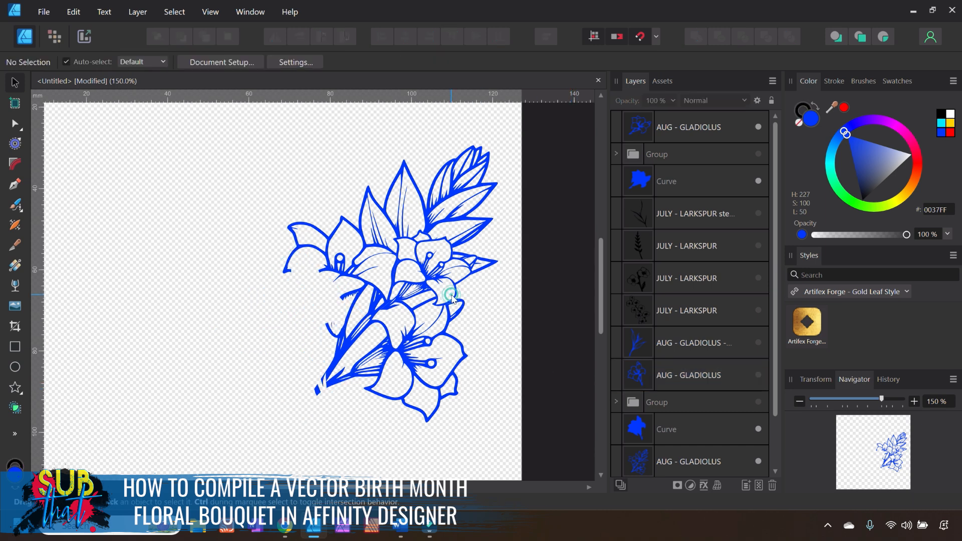
{"action": "left_click", "coordinate": [757, 127]}
{"action": "left_click", "coordinate": [535, 321]}
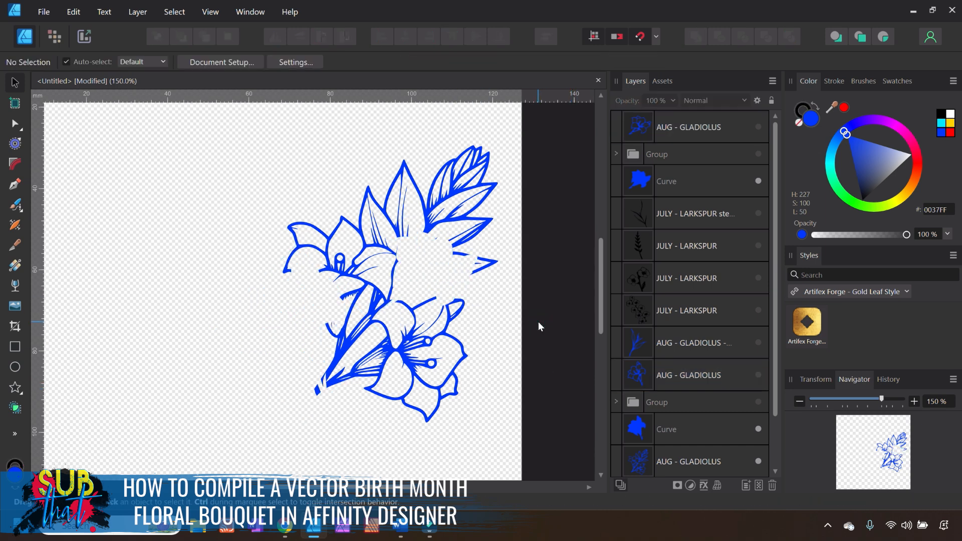
Set the blend mode of the Curve silhouette over the upper leaves to Normal.
{"action": "left_click", "coordinate": [700, 184]}
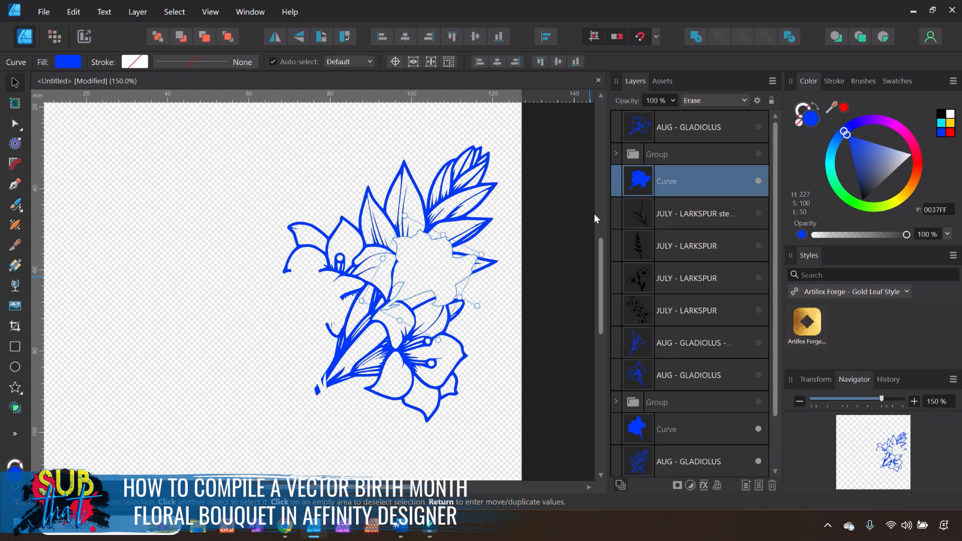
{"action": "left_click", "coordinate": [706, 104]}
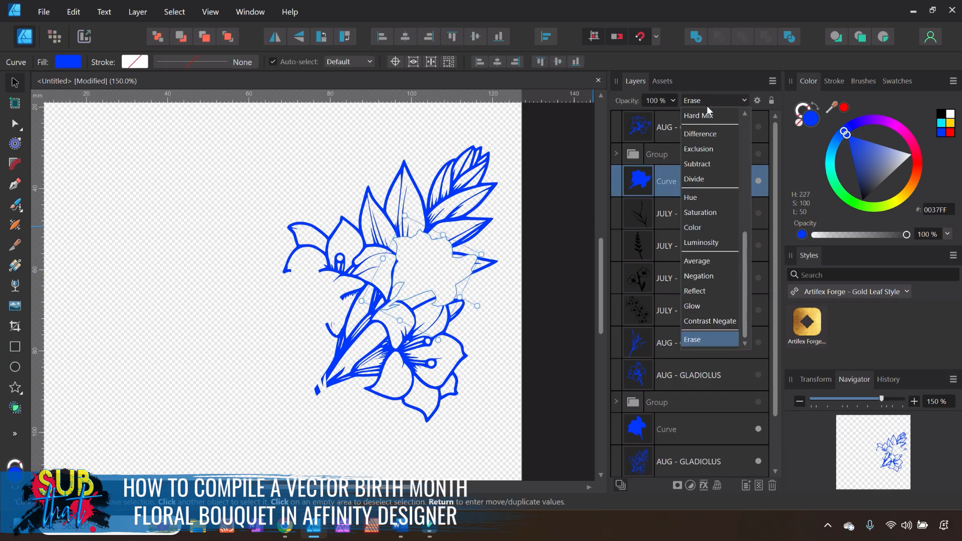
{"action": "scroll", "coordinate": [715, 122], "scroll_direction": "up", "scroll_amount": 8}
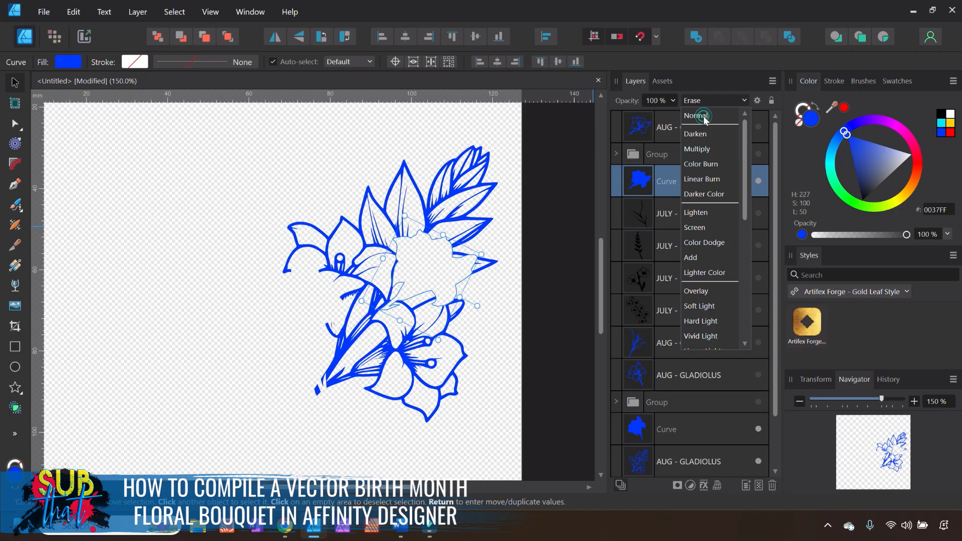
{"action": "left_click", "coordinate": [704, 116]}
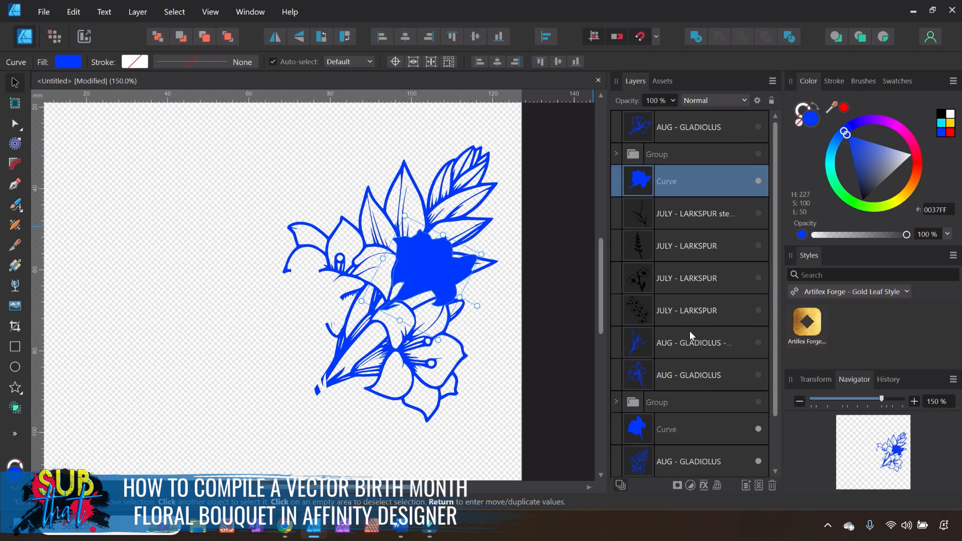
Set the blend mode of the large lower flower's Curve silhouette, just above the main AUG - GLADIOLUS layer, to Normal and deselect it.
{"action": "scroll", "coordinate": [709, 393], "scroll_direction": "down", "scroll_amount": 2}
{"action": "left_click", "coordinate": [703, 376]}
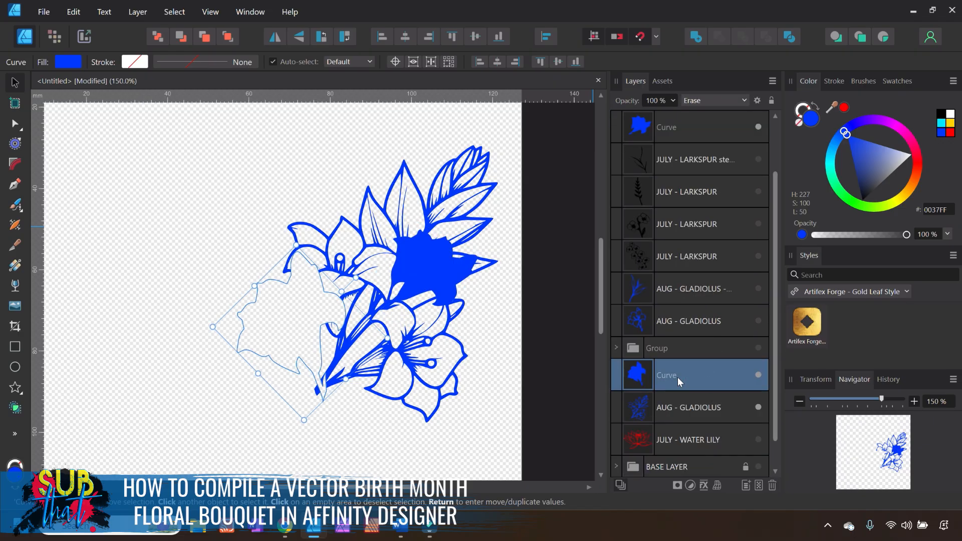
{"action": "left_click", "coordinate": [714, 103]}
{"action": "scroll", "coordinate": [718, 159], "scroll_direction": "up", "scroll_amount": 5}
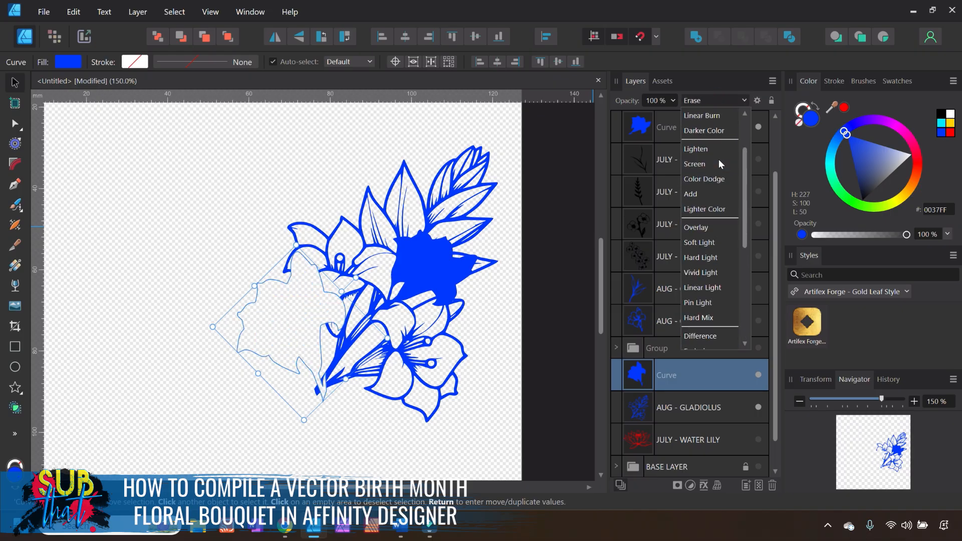
{"action": "left_click", "coordinate": [709, 110]}
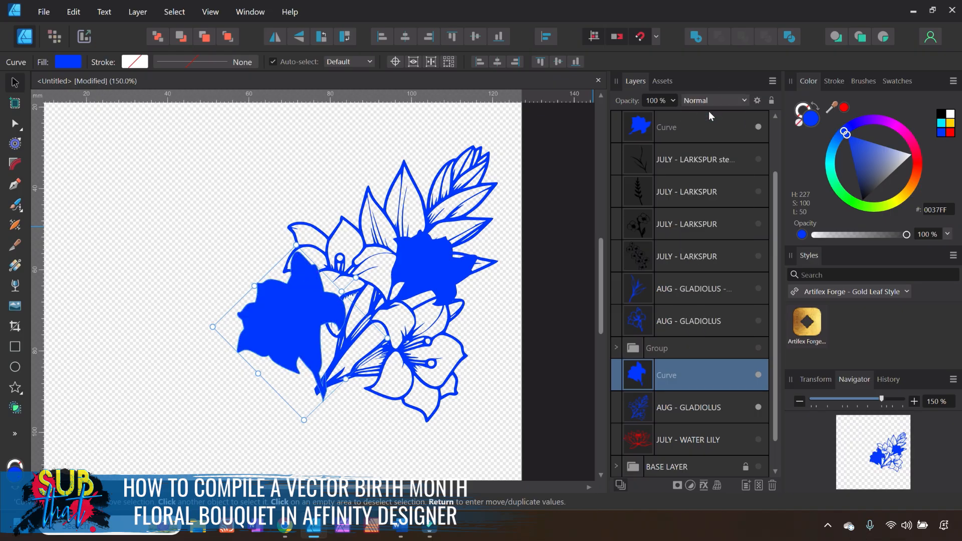
{"action": "left_click", "coordinate": [559, 309]}
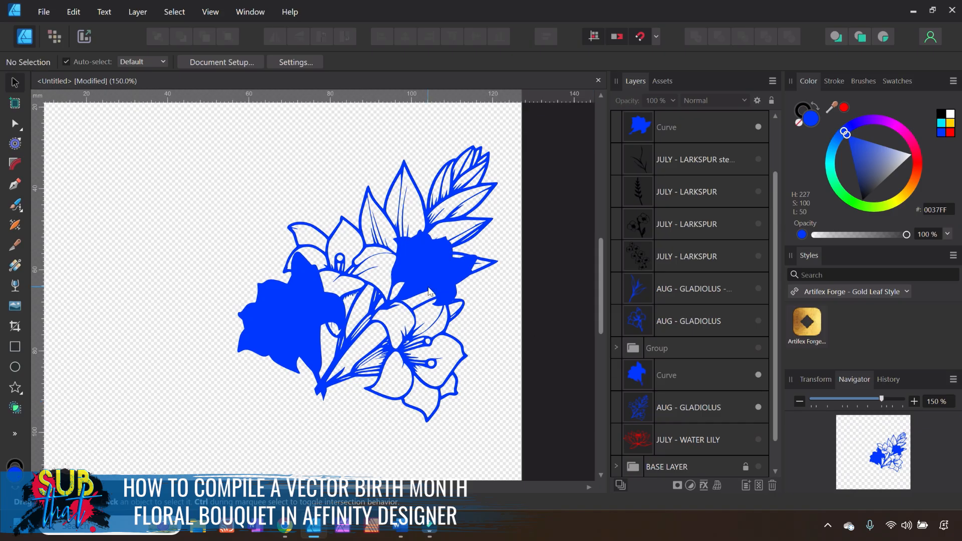
Merge the two Curve flower silhouettes into a single shape with the Add operation.
{"action": "left_click", "coordinate": [647, 379]}
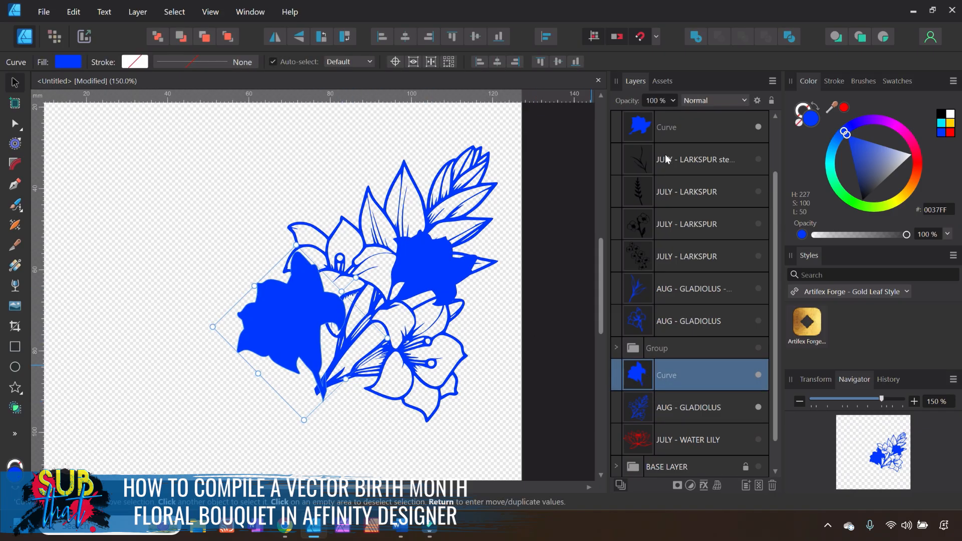
{"action": "left_click", "coordinate": [659, 125], "text": "shift"}
{"action": "left_click", "coordinate": [643, 379]}
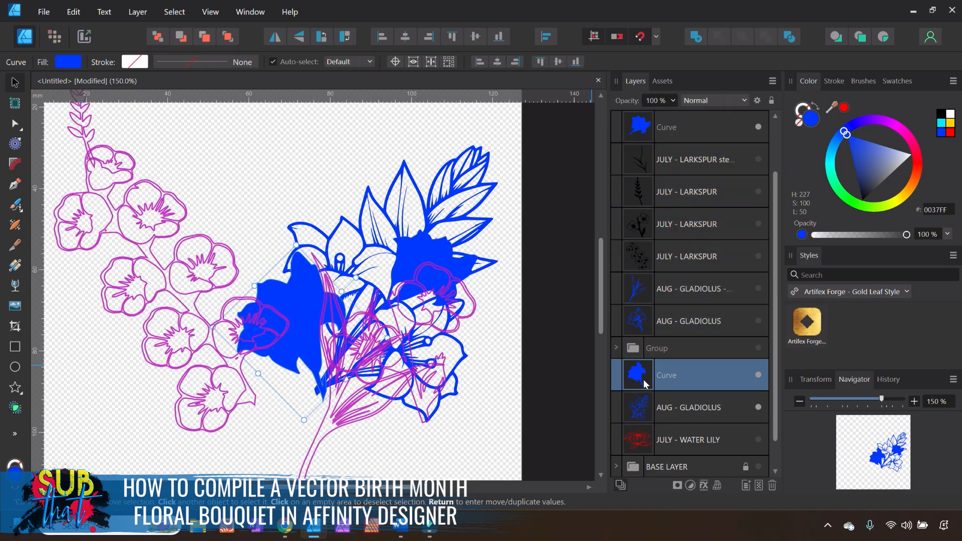
{"action": "left_click", "coordinate": [645, 127], "text": "ctrl"}
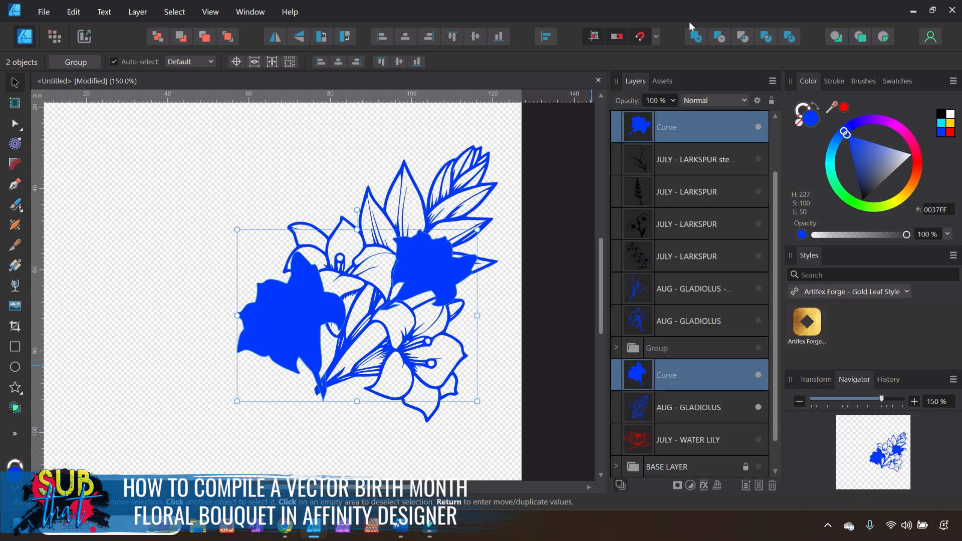
{"action": "left_click", "coordinate": [698, 40]}
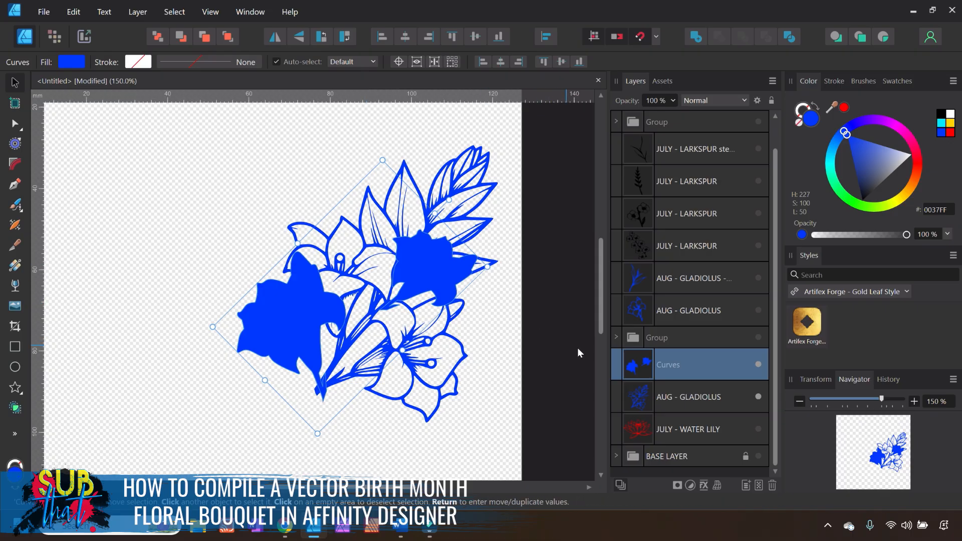
Duplicate the main AUG - GLADIOLUS layer below the merged silhouettes, hide the original as a backup and deselect.
{"action": "left_click", "coordinate": [687, 400]}
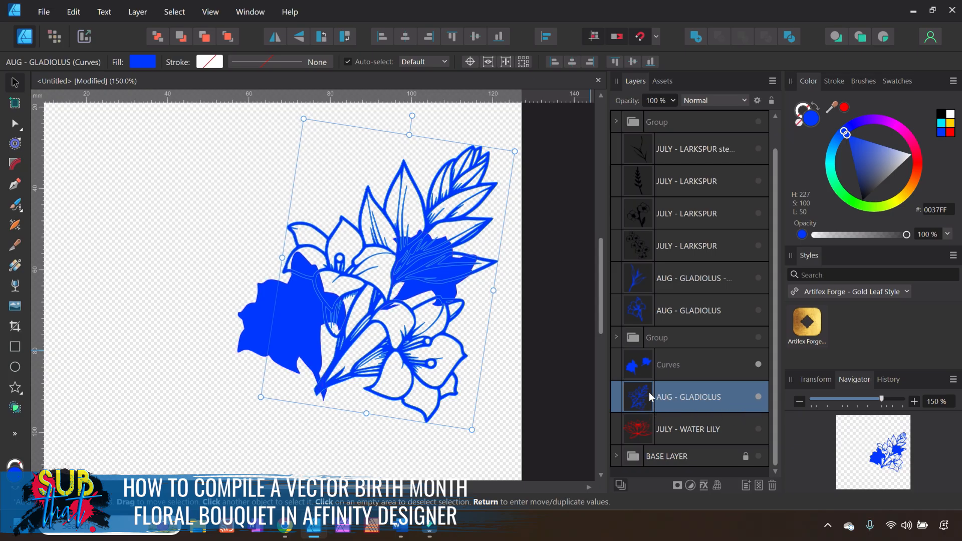
{"action": "left_click", "coordinate": [548, 374]}
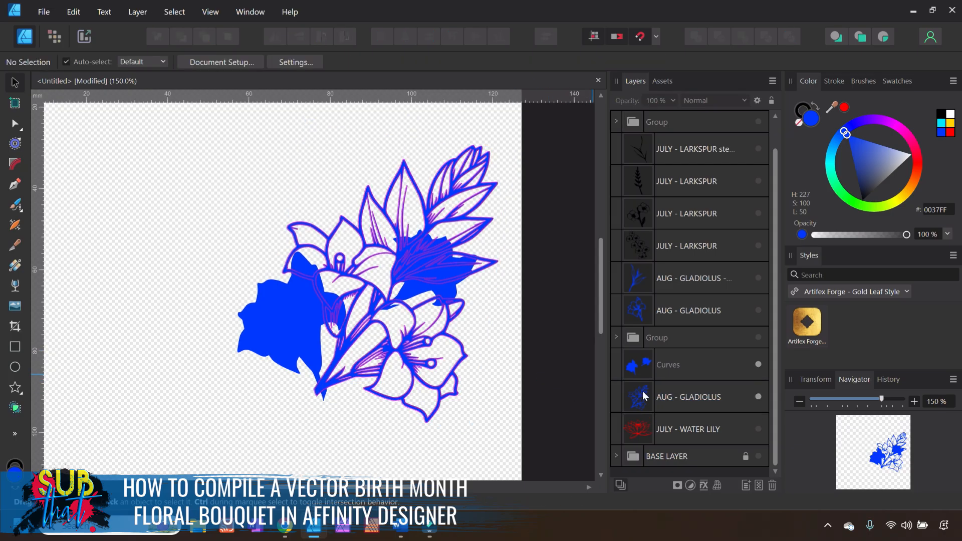
{"action": "left_click", "coordinate": [682, 402]}
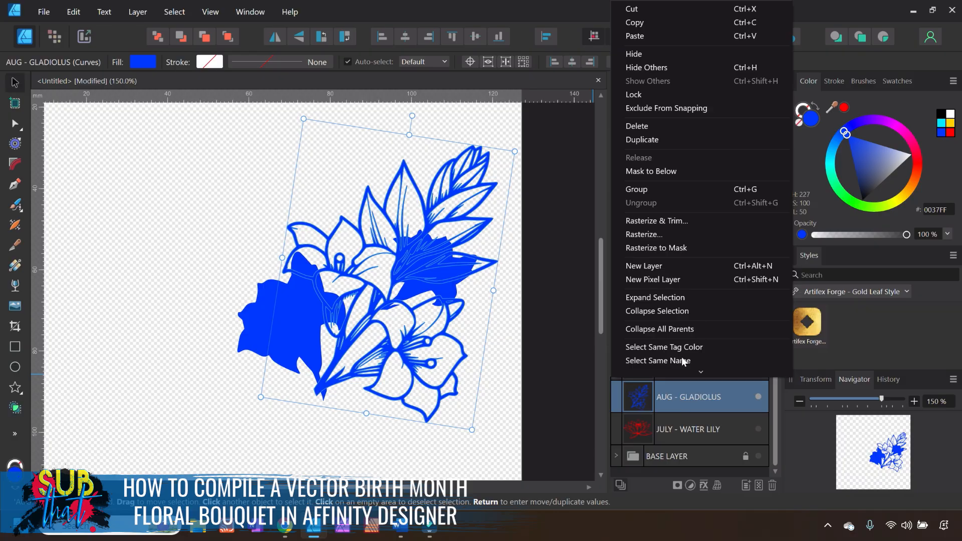
{"action": "left_click", "coordinate": [668, 138]}
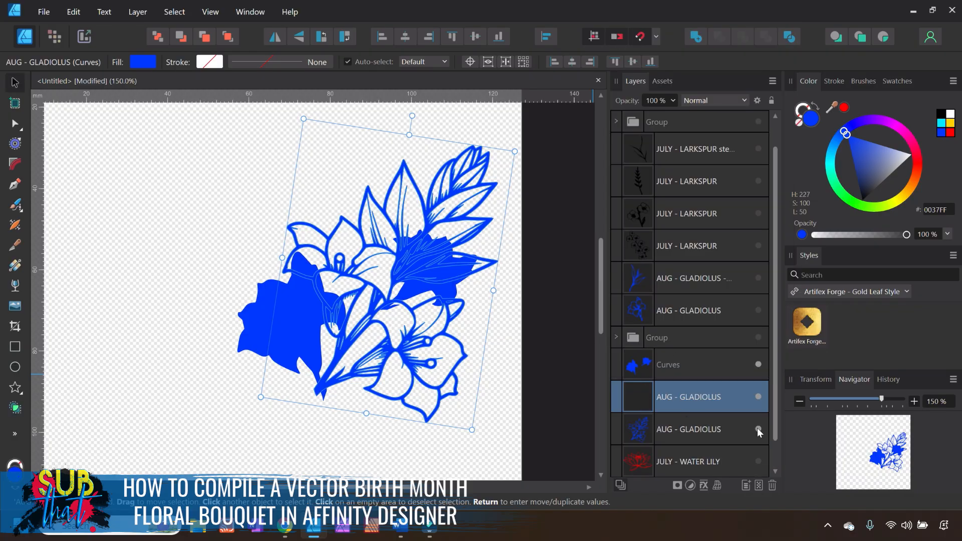
{"action": "left_click", "coordinate": [571, 444]}
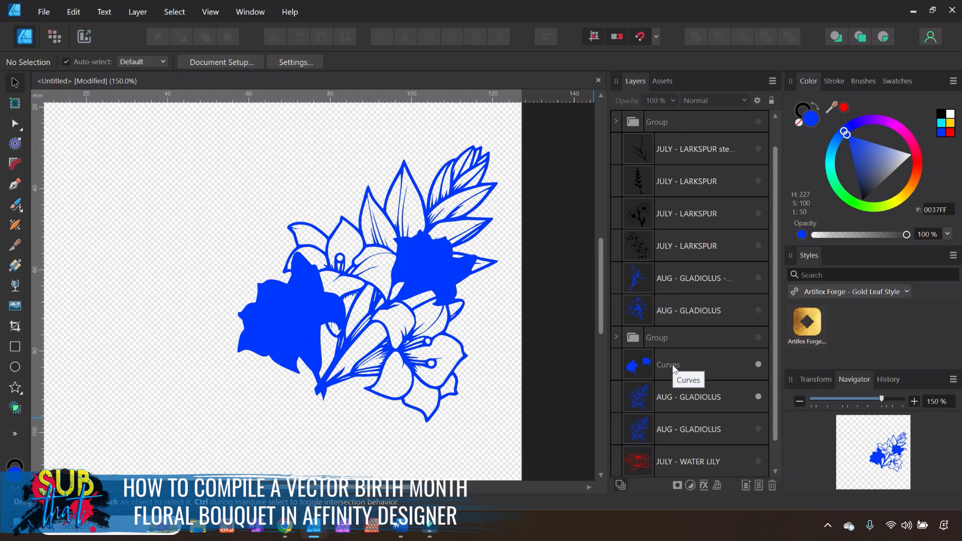
Subtract the merged Curves silhouettes from the visible AUG - GLADIOLUS copy directly beneath them.
{"action": "scroll", "coordinate": [667, 381], "scroll_direction": "up", "scroll_amount": 1}
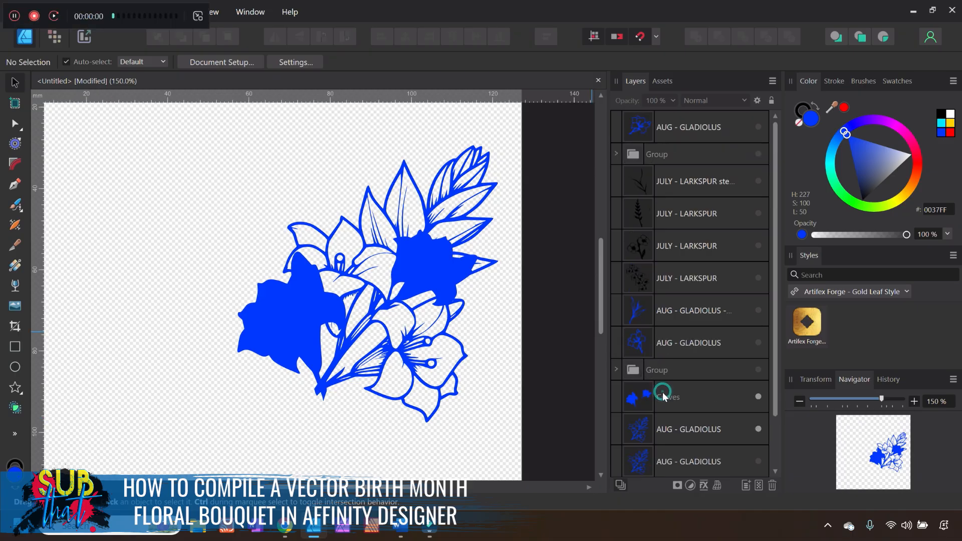
{"action": "left_click", "coordinate": [662, 392]}
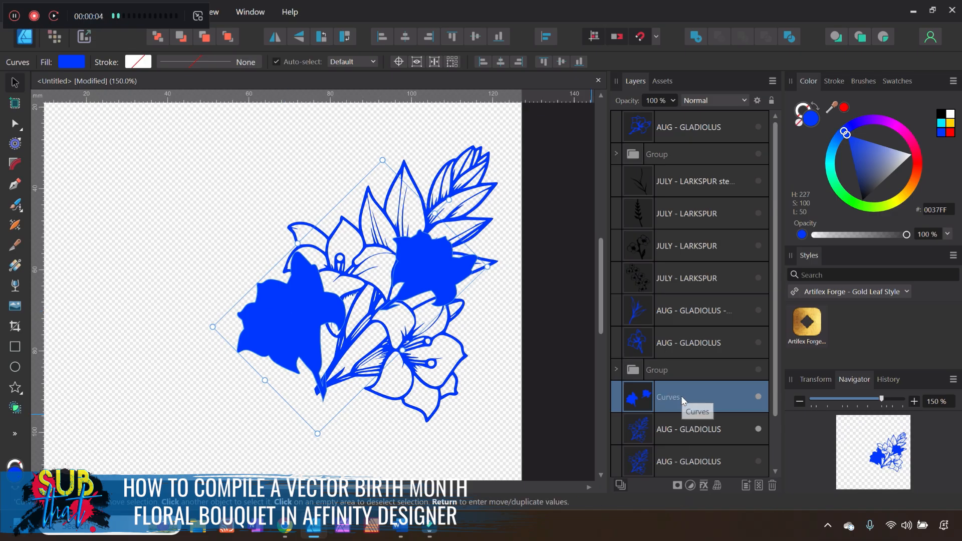
{"action": "left_click", "coordinate": [657, 434], "text": "shift"}
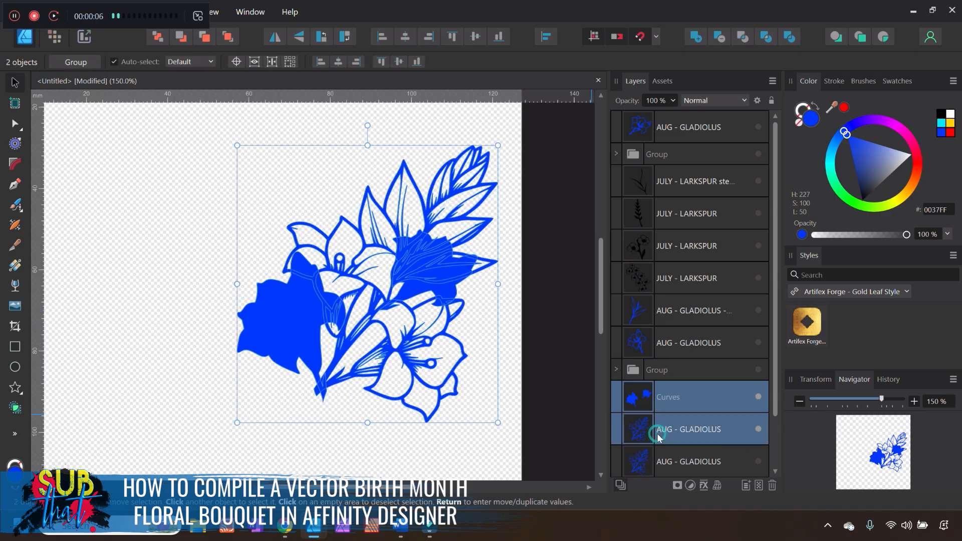
{"action": "left_click", "coordinate": [721, 34]}
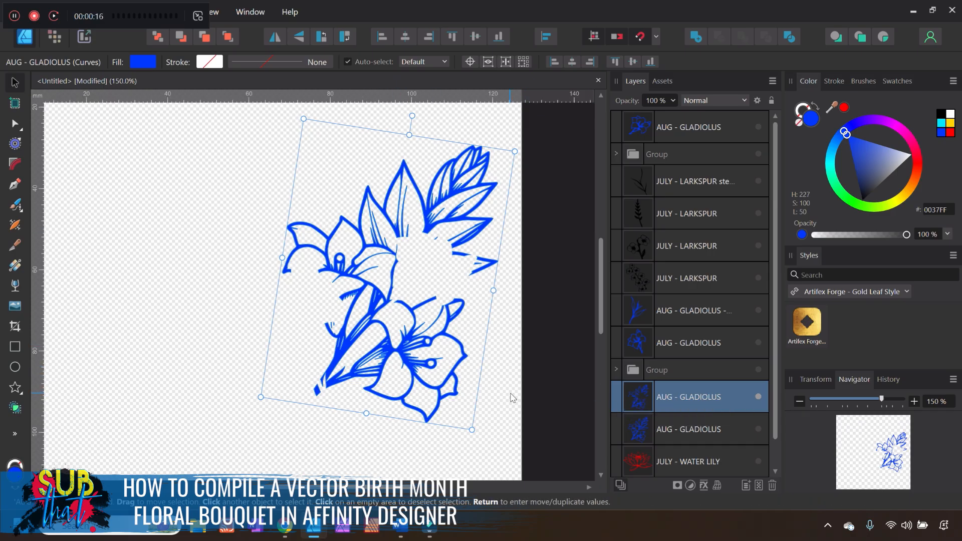
Show the topmost AUG - GLADIOLUS flower and the AUG - GLADIOLUS flower above the lower Group, and leave nothing selected.
{"action": "left_click", "coordinate": [528, 376]}
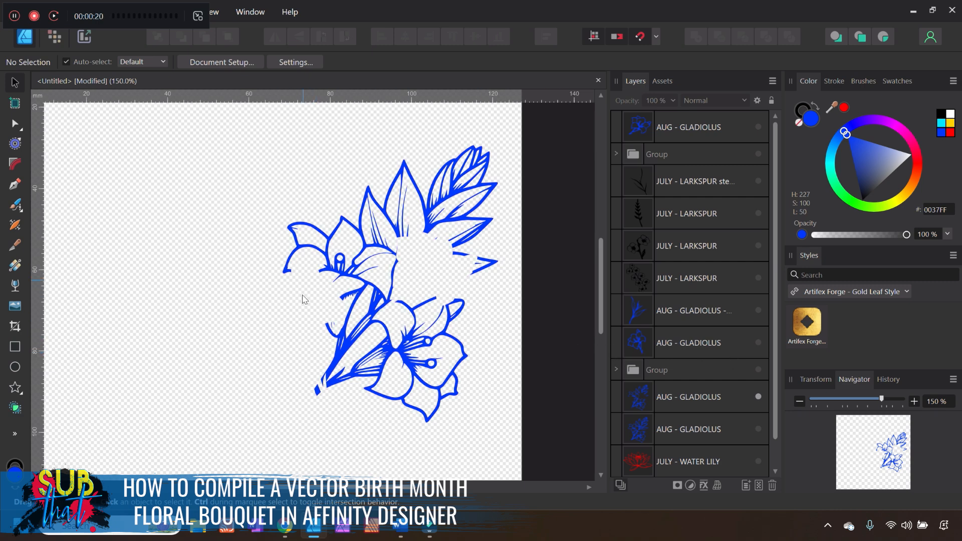
{"action": "left_click", "coordinate": [668, 126]}
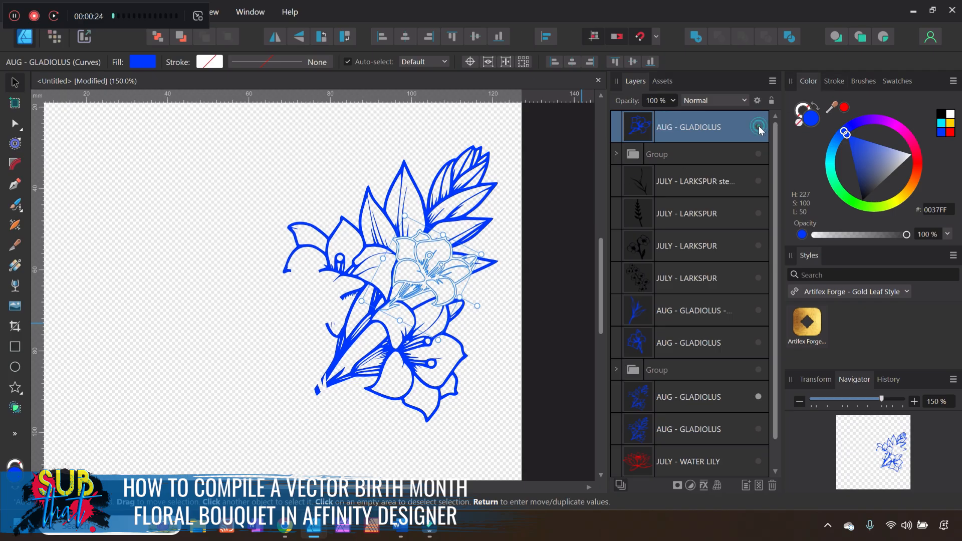
{"action": "left_click", "coordinate": [679, 350]}
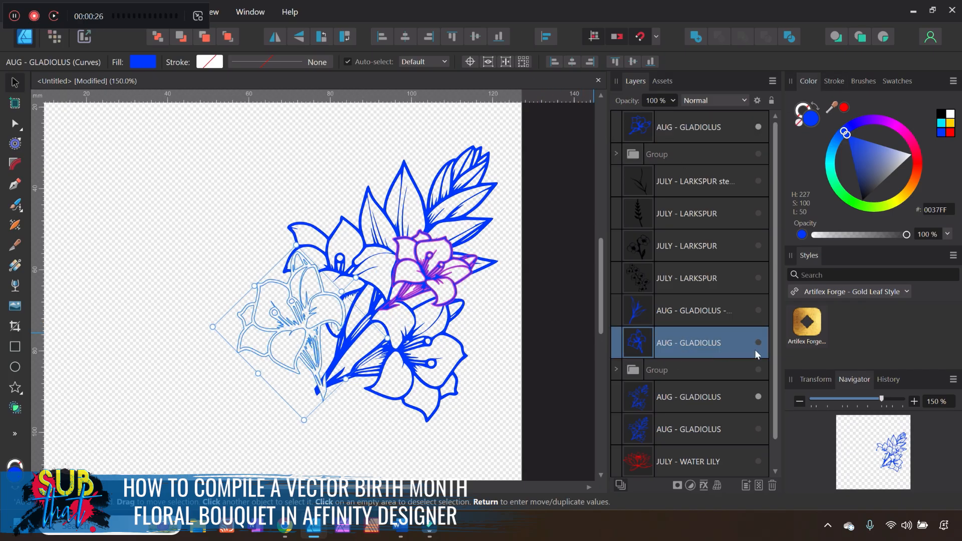
{"action": "left_click", "coordinate": [553, 341]}
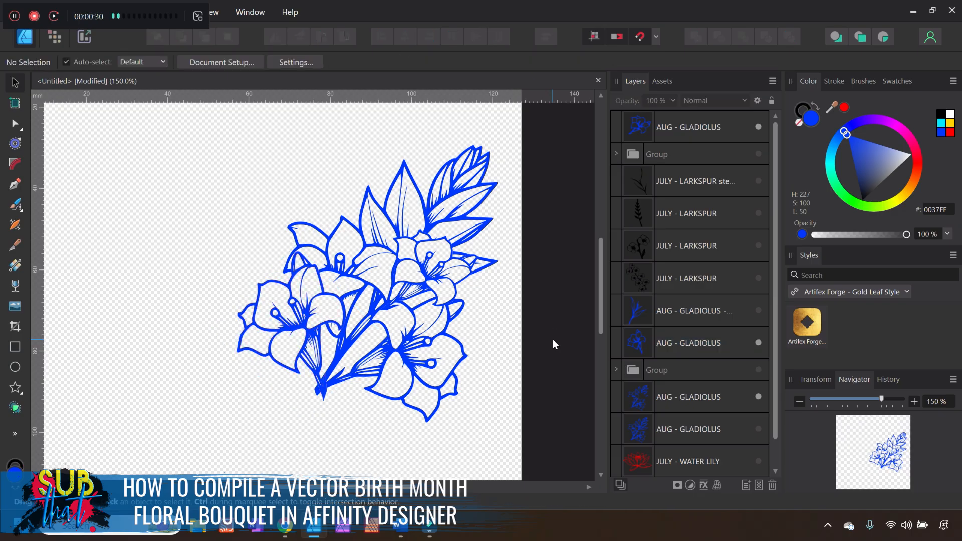
Recolour the small upper AUG - GLADIOLUS flower's fill to red FF0000 to distinguish its stem from the blue linework.
{"action": "left_click", "coordinate": [406, 292]}
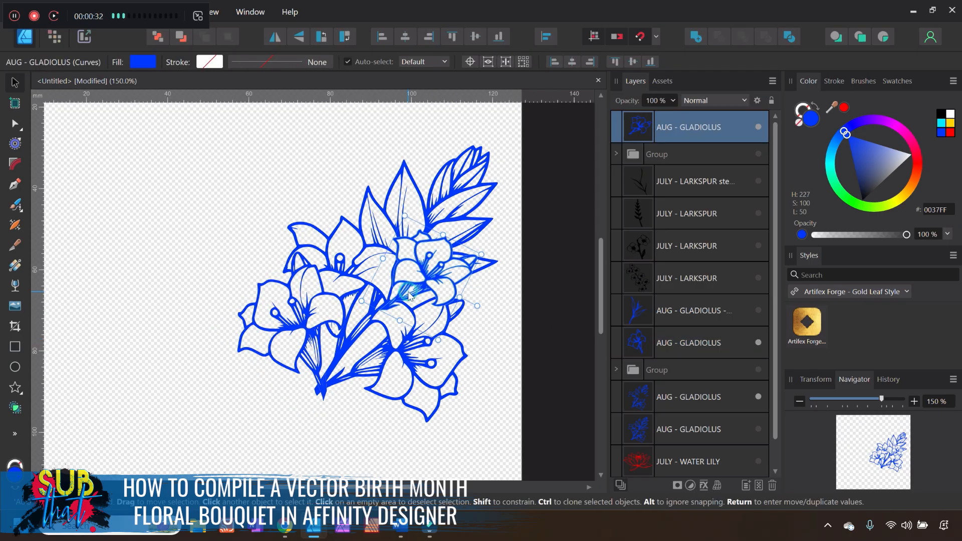
{"action": "left_click", "coordinate": [916, 402]}
{"action": "left_click", "coordinate": [916, 402]}
{"action": "left_click", "coordinate": [916, 402]}
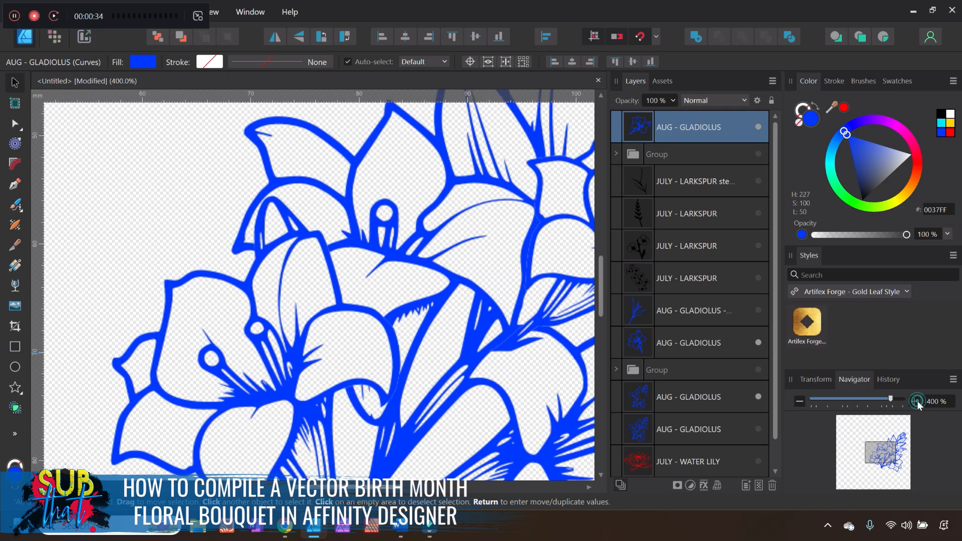
{"action": "left_click", "coordinate": [916, 402]}
{"action": "scroll", "coordinate": [467, 271], "scroll_direction": "right", "scroll_amount": 5}
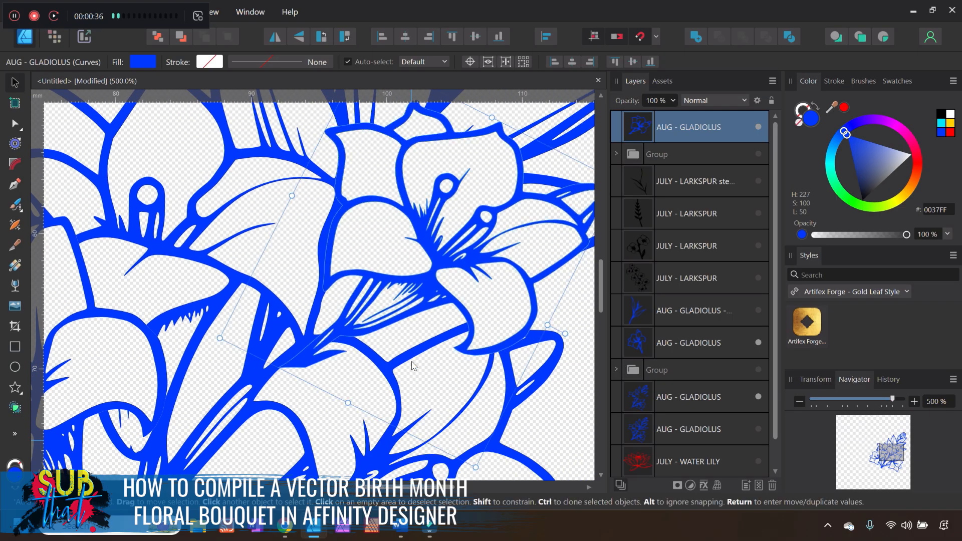
{"action": "left_click", "coordinate": [846, 109]}
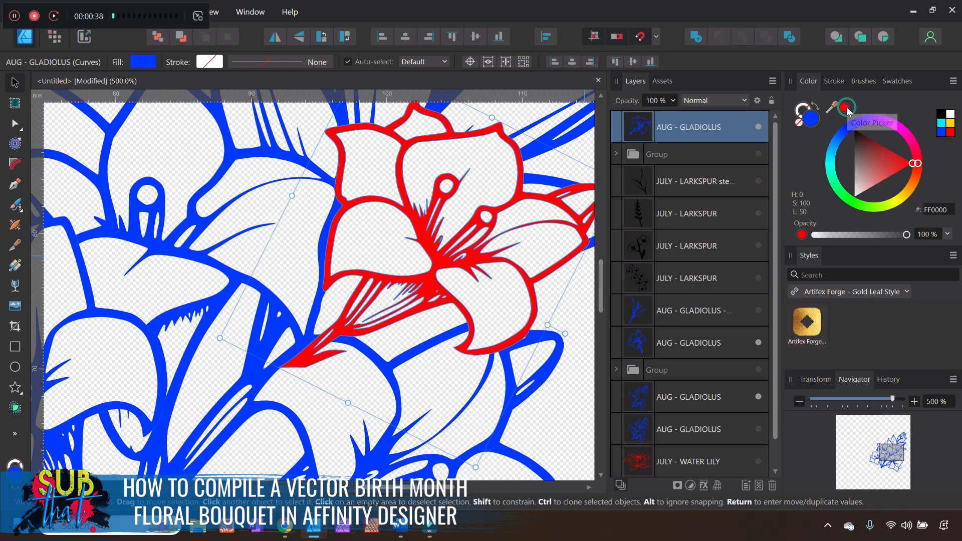
{"action": "left_click", "coordinate": [914, 402]}
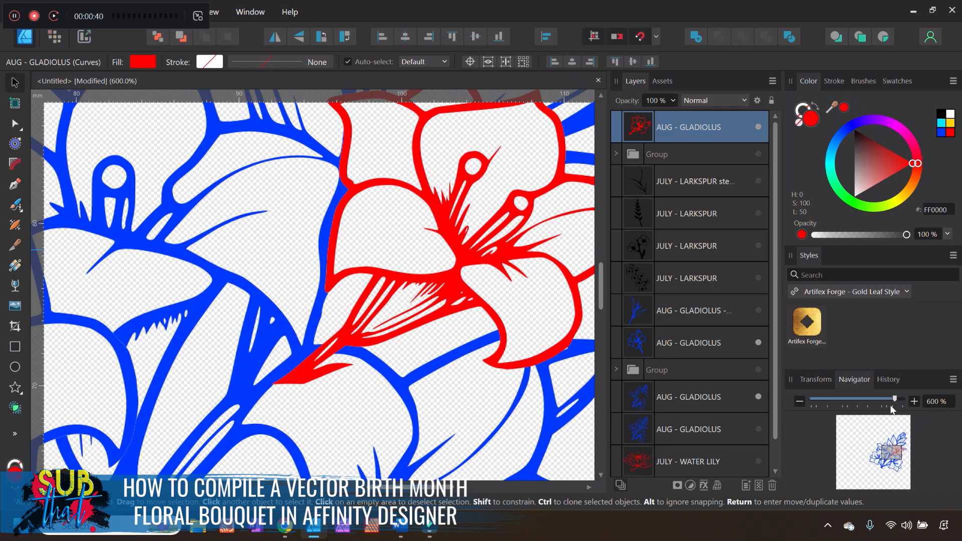
{"action": "left_click", "coordinate": [914, 402]}
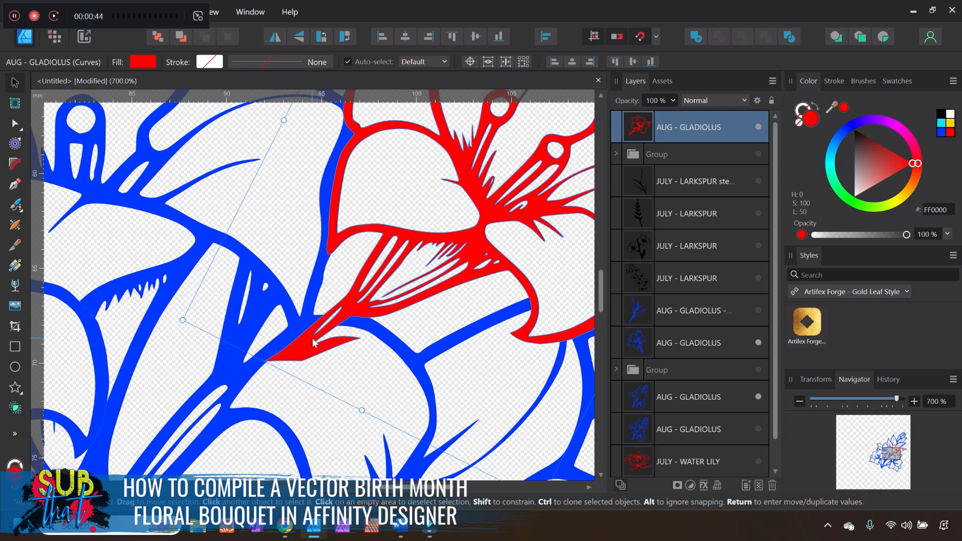
Temporarily hide the red flower to examine the blue linework beneath its stem base, and show it again.
{"action": "left_click", "coordinate": [759, 127]}
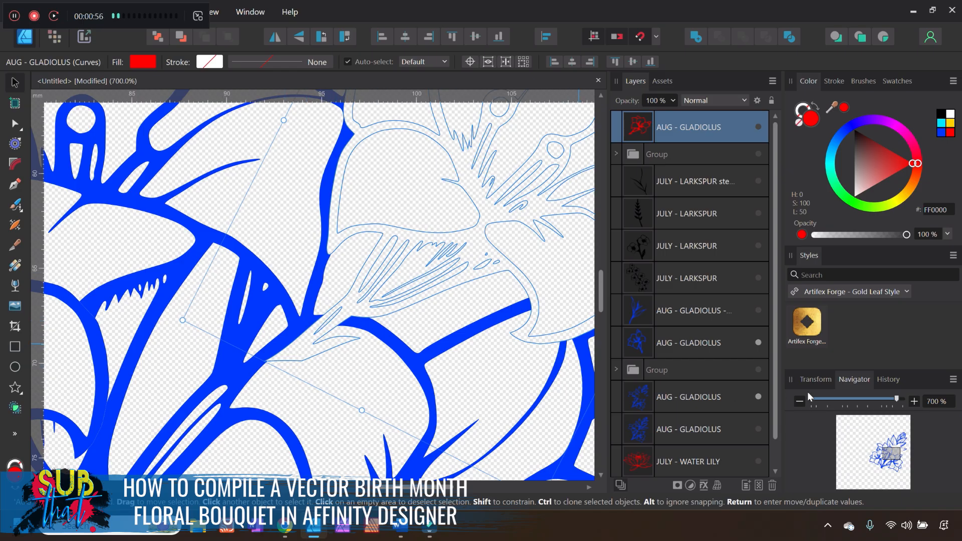
{"action": "left_click", "coordinate": [916, 400]}
{"action": "left_click", "coordinate": [916, 401]}
{"action": "left_click", "coordinate": [916, 400]}
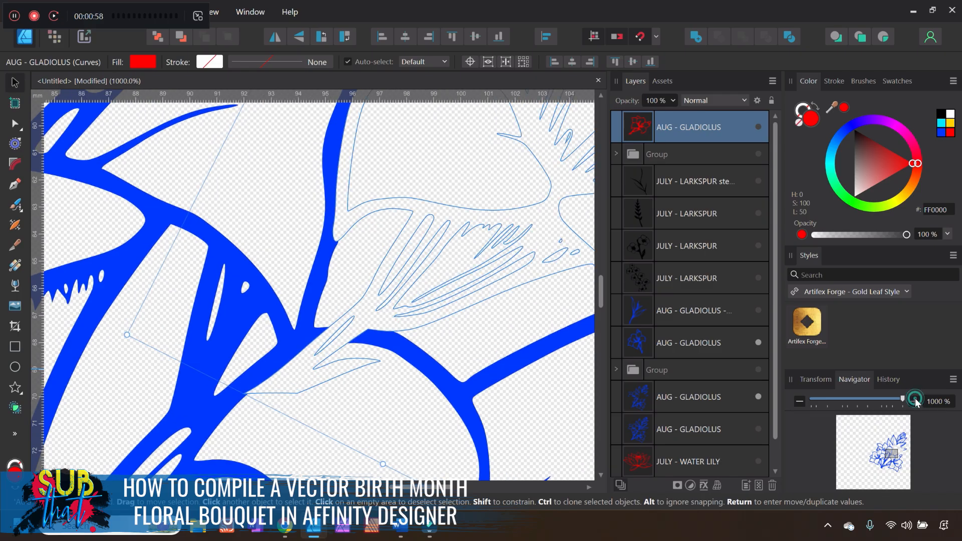
{"action": "left_click", "coordinate": [916, 400]}
{"action": "left_click", "coordinate": [757, 126]}
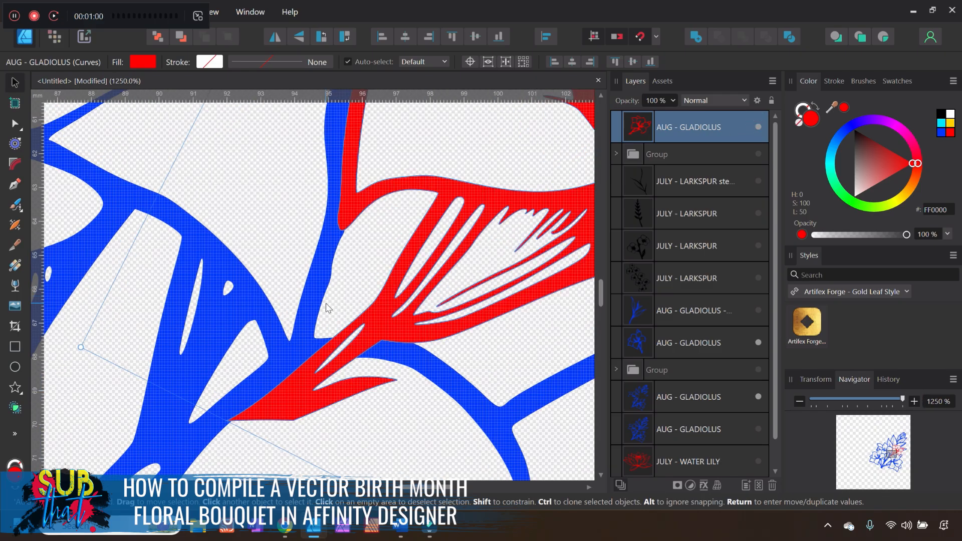
Delete the nodes forming the tip and lower spur of the red flower's stem with the Node tool.
{"action": "scroll", "coordinate": [328, 308], "scroll_direction": "down", "scroll_amount": 3}
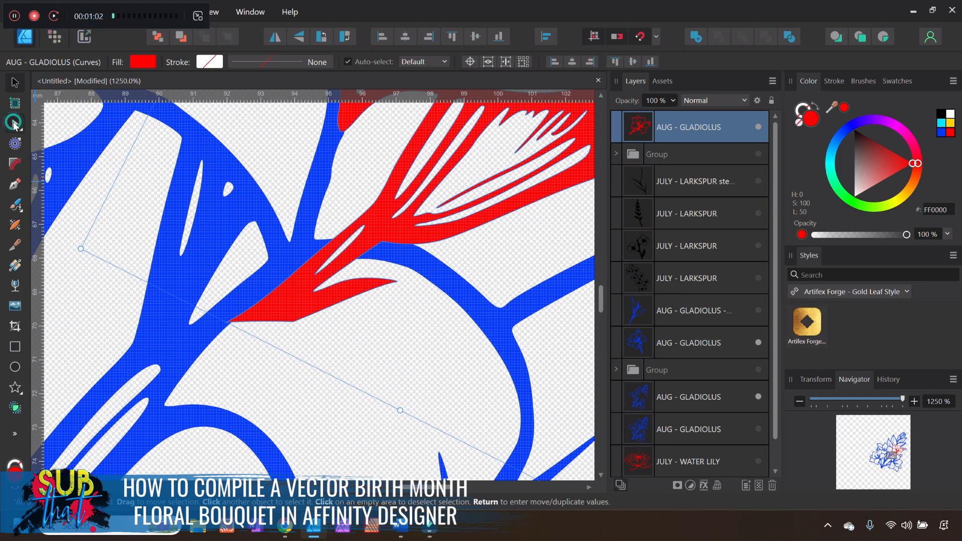
{"action": "left_click", "coordinate": [15, 124]}
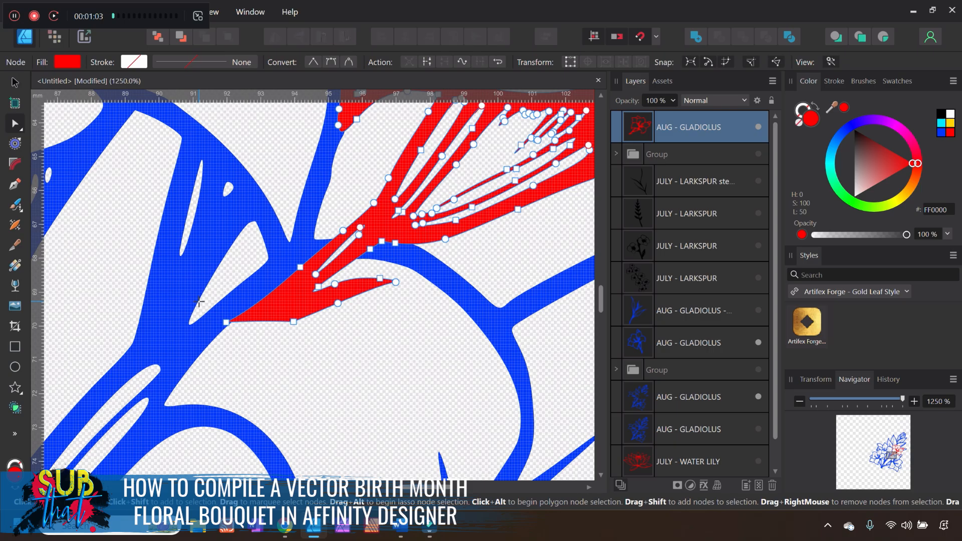
{"action": "left_click", "coordinate": [226, 323]}
{"action": "key", "text": "Delete"}
{"action": "left_click", "coordinate": [296, 321]}
{"action": "key", "text": "Delete"}
{"action": "left_click", "coordinate": [395, 281]}
{"action": "key", "text": "Delete"}
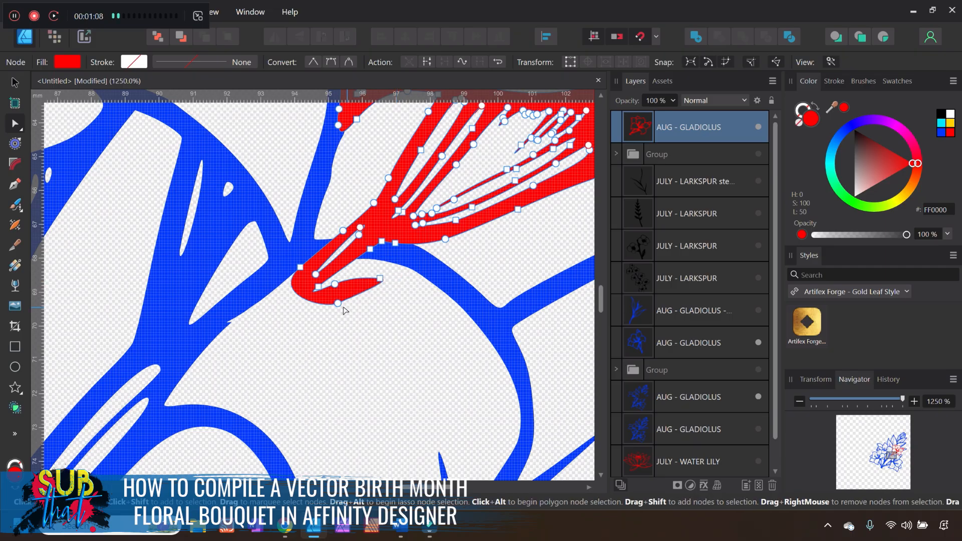
{"action": "left_click", "coordinate": [338, 303]}
{"action": "key", "text": "Delete"}
{"action": "left_click", "coordinate": [379, 279]}
{"action": "key", "text": "Delete"}
{"action": "left_click", "coordinate": [334, 284]}
{"action": "key", "text": "Delete"}
{"action": "left_click", "coordinate": [319, 287]}
{"action": "key", "text": "Delete"}
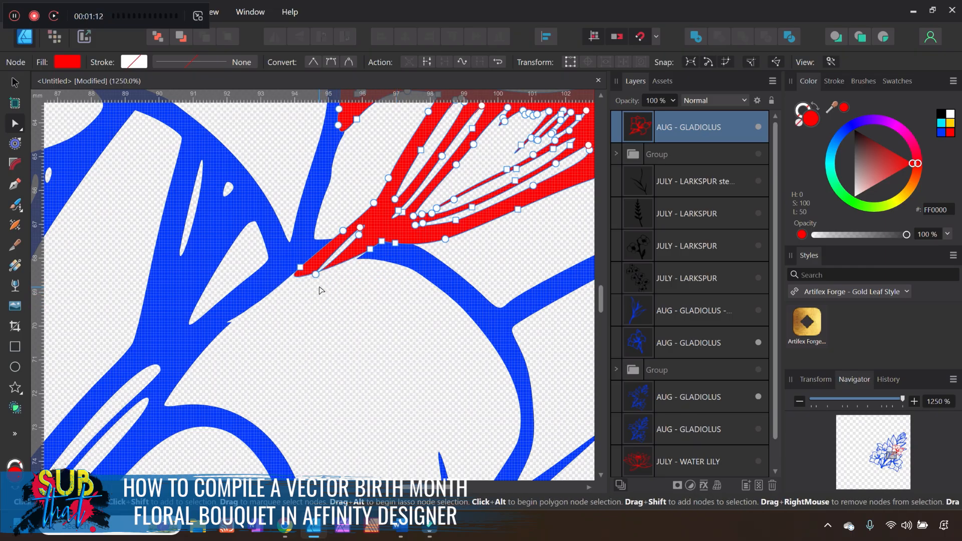
Delete the remaining nodes of the narrow cut-out inside the end of the red stem to make it solid.
{"action": "left_click", "coordinate": [315, 274]}
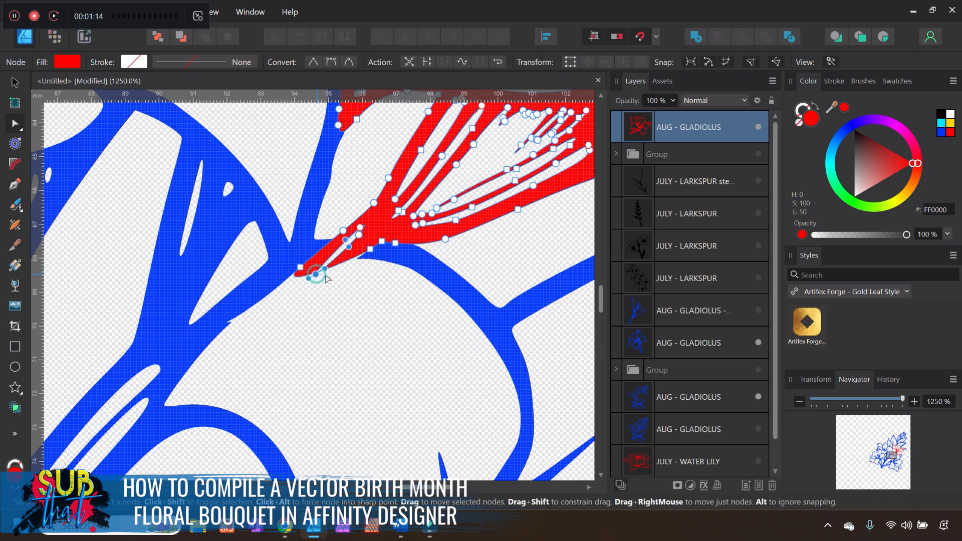
{"action": "key", "text": "Delete"}
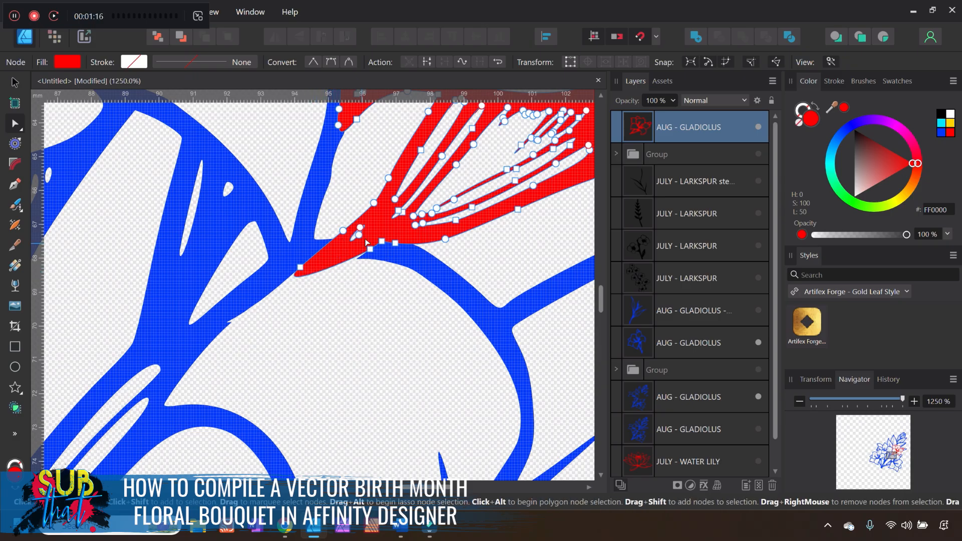
{"action": "key", "text": "Delete"}
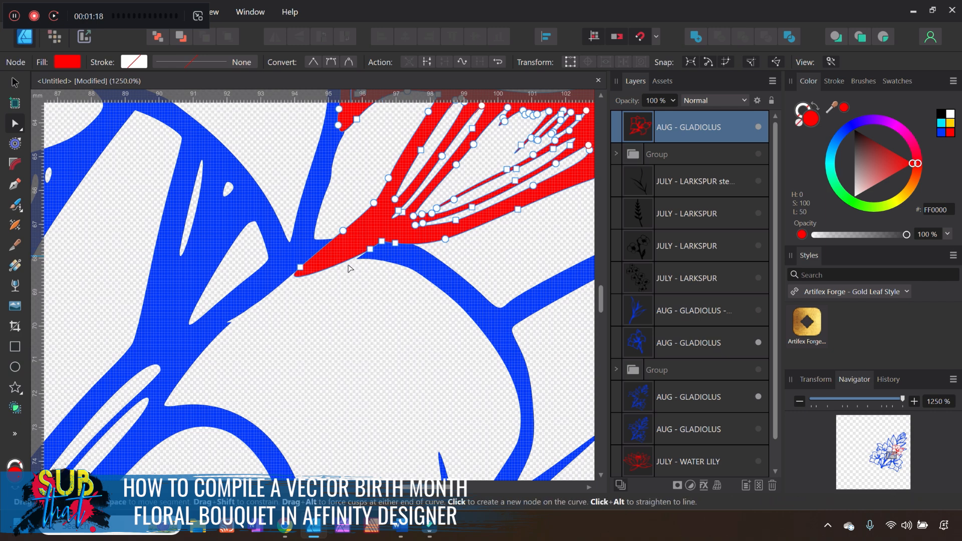
Reshape the lower edge of the red stem end so it curves towards the blue petal outline.
{"action": "left_click_drag", "start_coordinate": [310, 275], "coordinate": [366, 259]}
{"action": "left_click", "coordinate": [370, 249]}
{"action": "left_click_drag", "start_coordinate": [416, 241], "coordinate": [367, 257]}
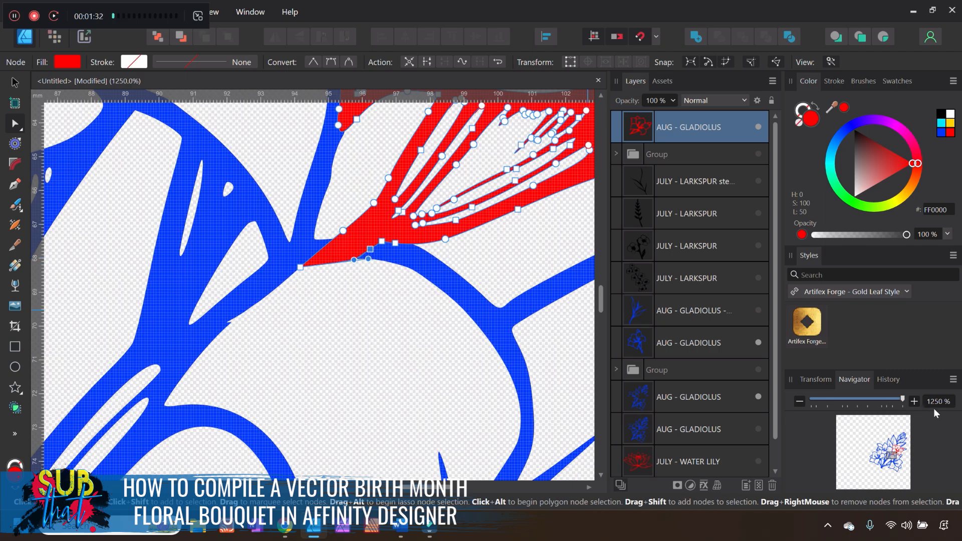
Fine-tune the curve handle on the red stem's lower edge where it meets the blue petal outline, and deselect.
{"action": "left_click", "coordinate": [915, 402]}
{"action": "left_click", "coordinate": [914, 402]}
{"action": "left_click", "coordinate": [914, 402]}
{"action": "left_click", "coordinate": [915, 402]}
{"action": "left_click", "coordinate": [914, 402]}
{"action": "left_click", "coordinate": [915, 402]}
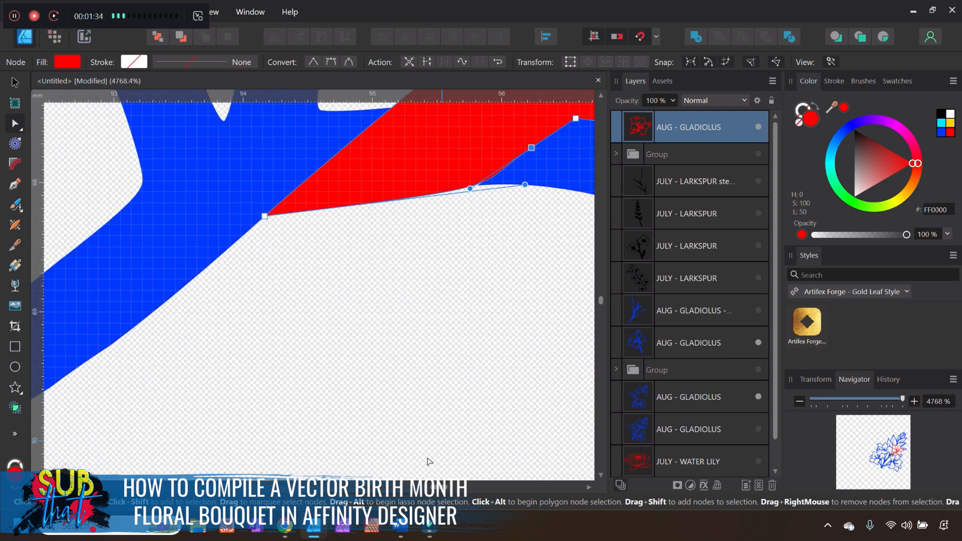
{"action": "scroll", "coordinate": [463, 309], "scroll_direction": "right", "scroll_amount": 2}
{"action": "scroll", "coordinate": [463, 309], "scroll_direction": "up", "scroll_amount": 2}
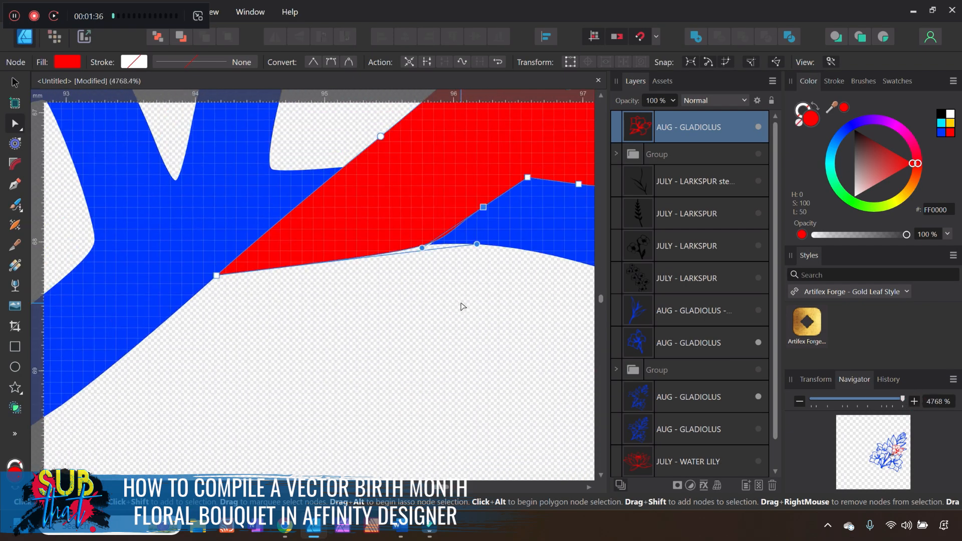
{"action": "left_click", "coordinate": [422, 248]}
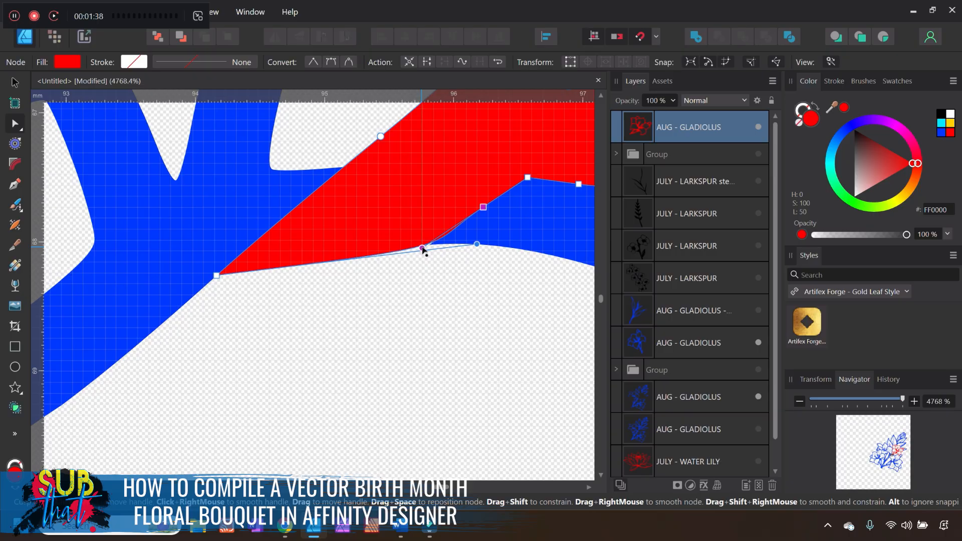
{"action": "left_click_drag", "start_coordinate": [426, 251], "coordinate": [429, 245]}
{"action": "left_click", "coordinate": [443, 275]}
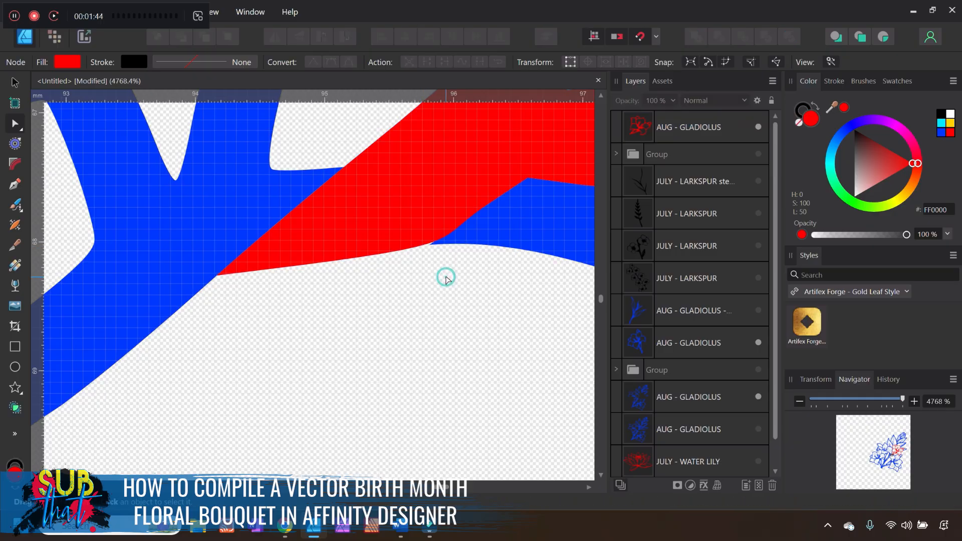
Add a sharp node on the red stem's lower edge and position it where the stem meets the blue petal outline.
{"action": "left_click", "coordinate": [425, 220]}
{"action": "left_click", "coordinate": [429, 245]}
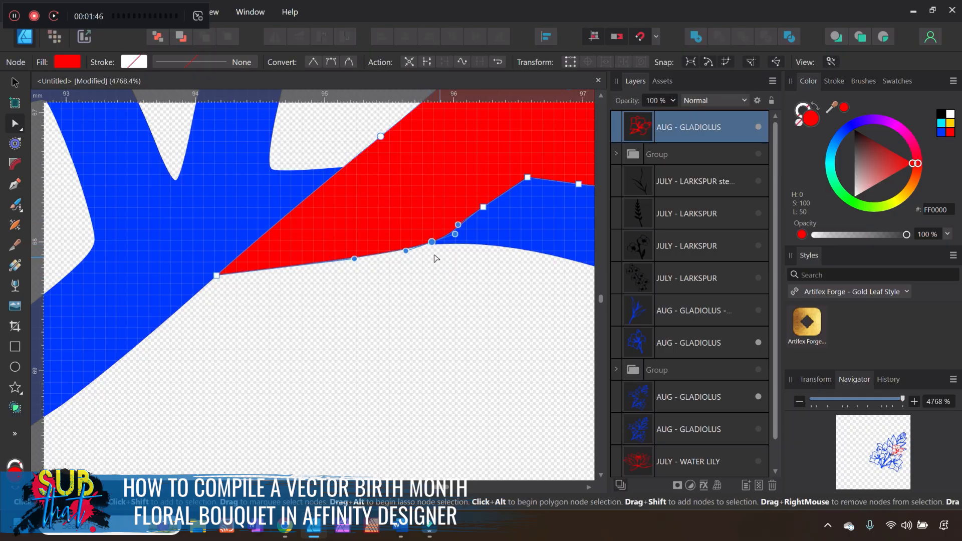
{"action": "left_click", "coordinate": [314, 62]}
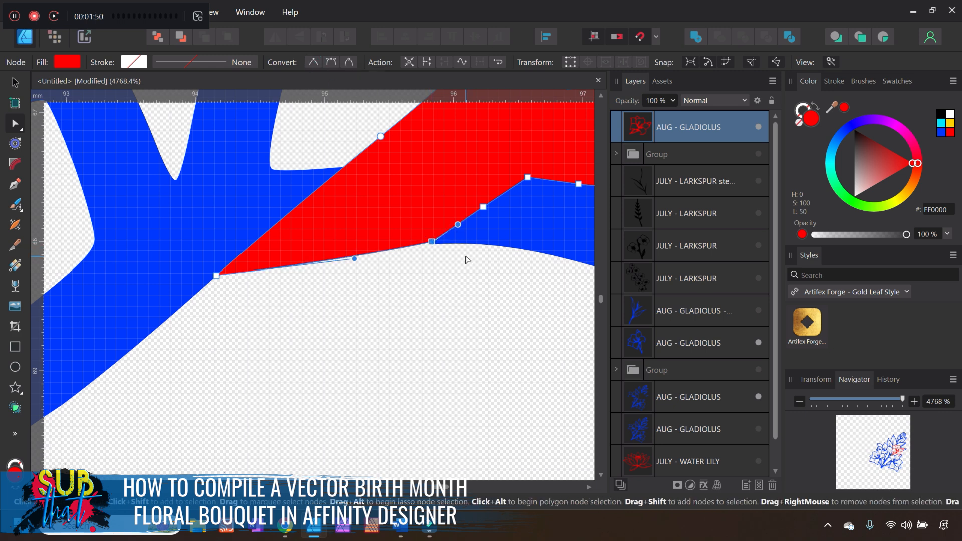
{"action": "key", "text": "Down"}
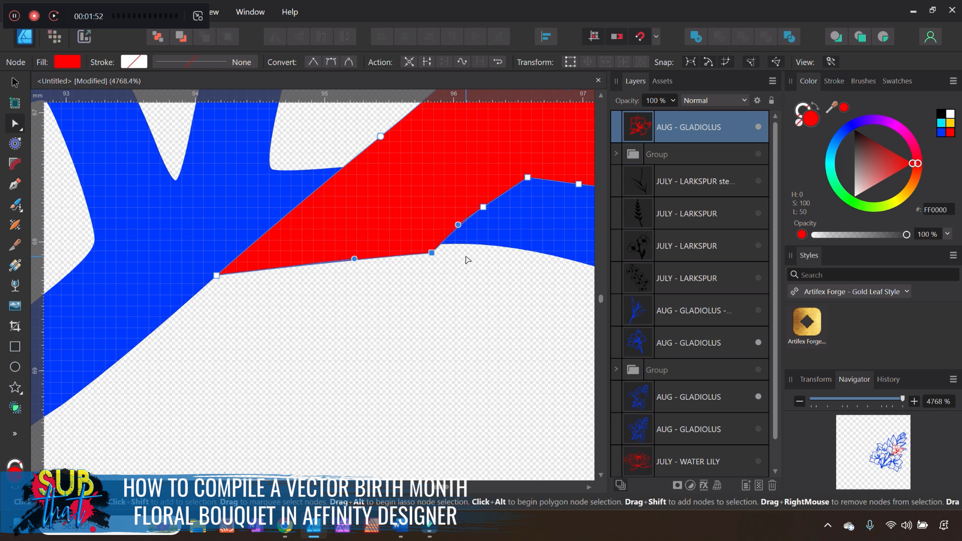
{"action": "left_click_drag", "start_coordinate": [432, 253], "coordinate": [434, 249]}
{"action": "left_click", "coordinate": [453, 260]}
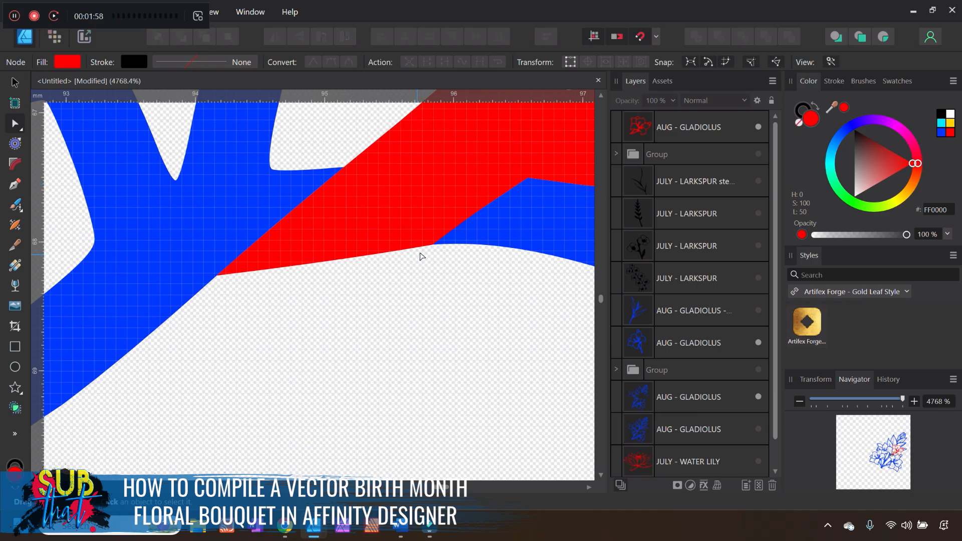
Recolour the red AUG - GLADIOLUS flower's fill back to the bouquet's blue, 0037FF.
{"action": "left_click", "coordinate": [800, 402]}
{"action": "left_click", "coordinate": [800, 402]}
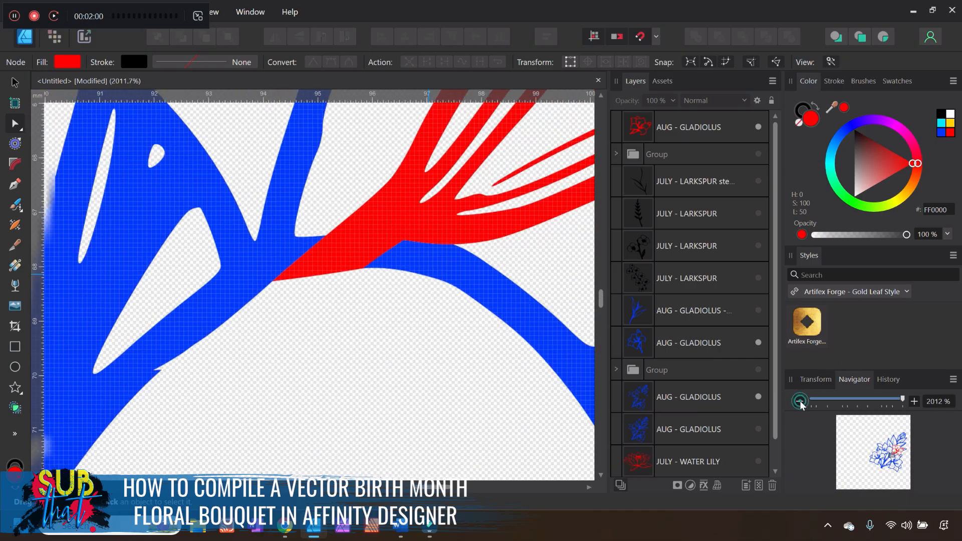
{"action": "left_click", "coordinate": [800, 402]}
{"action": "left_click", "coordinate": [800, 402]}
{"action": "left_click", "coordinate": [800, 401]}
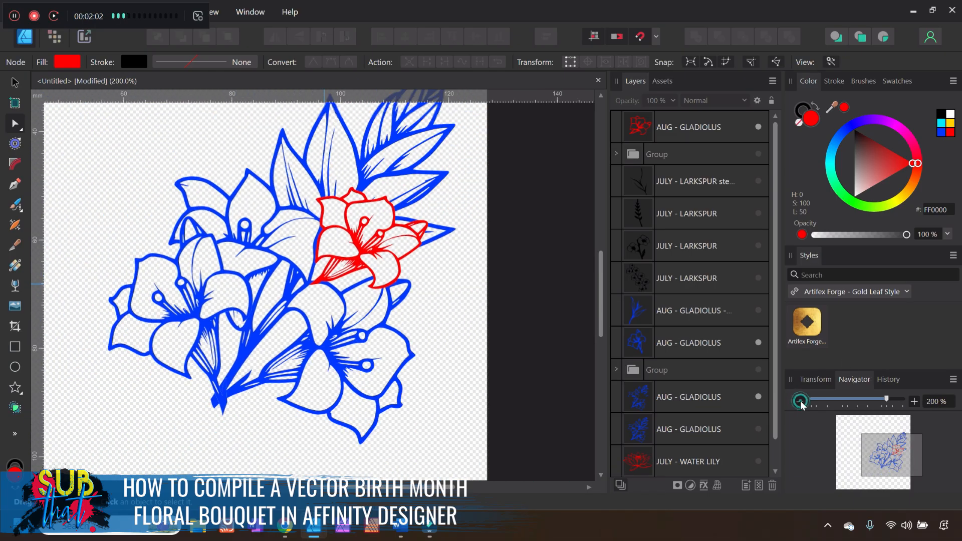
{"action": "left_click", "coordinate": [801, 401]}
{"action": "left_click", "coordinate": [15, 81]}
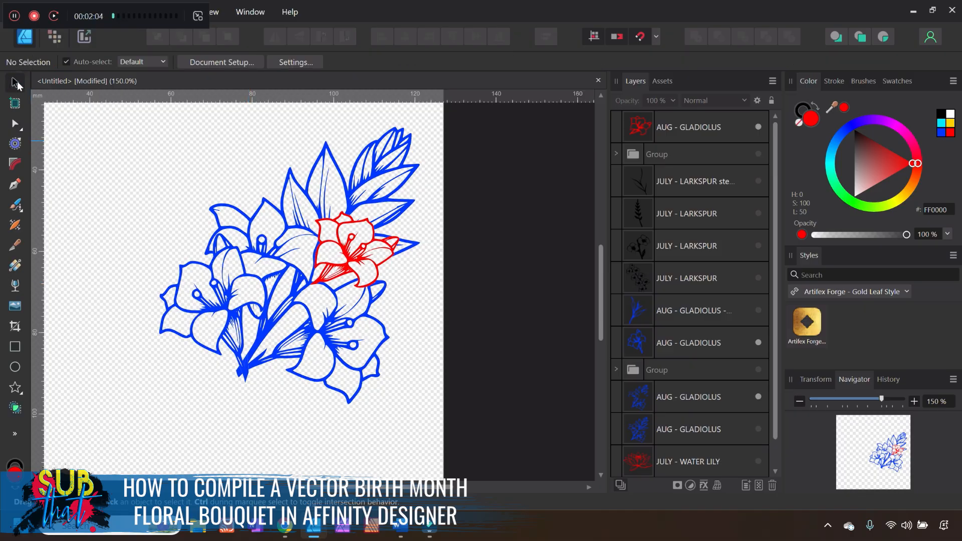
{"action": "left_click", "coordinate": [682, 129]}
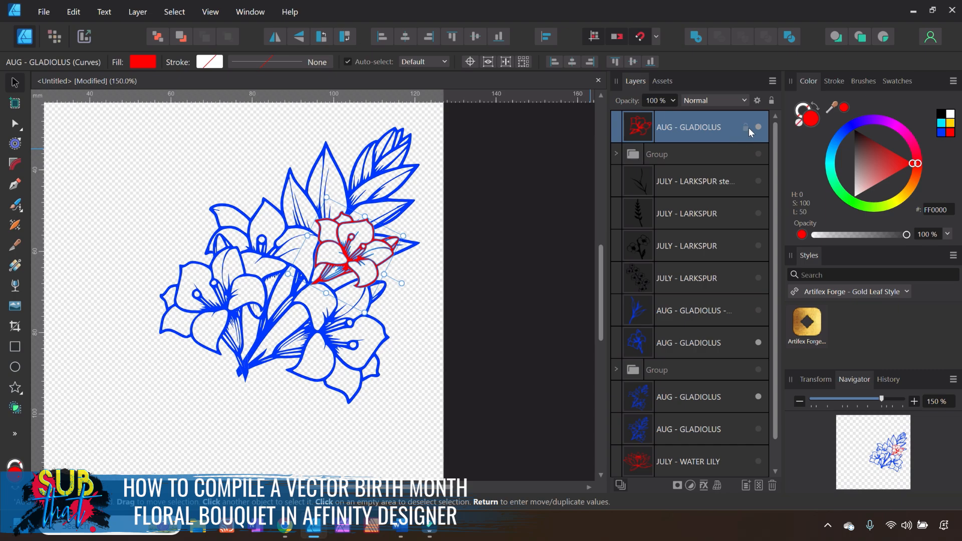
{"action": "left_click", "coordinate": [942, 132]}
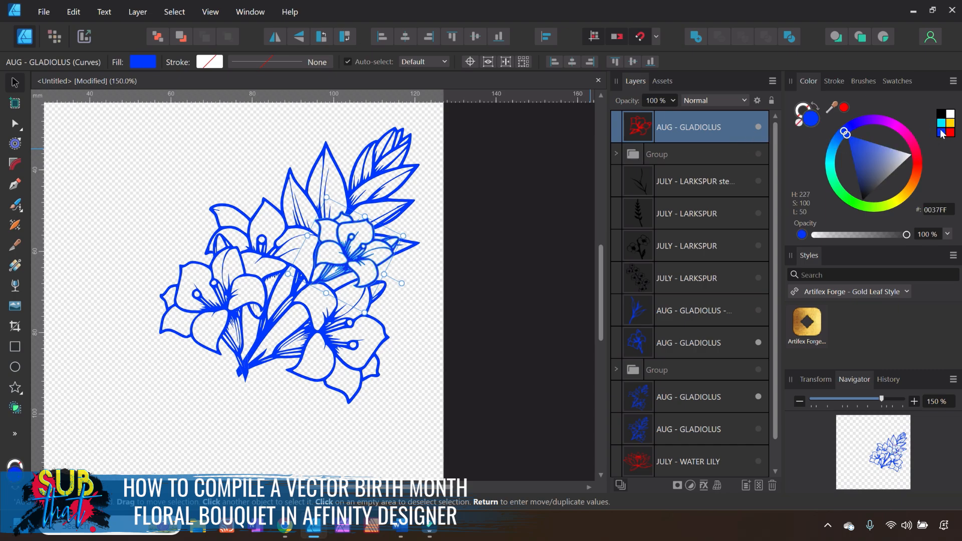
Merge the recoloured AUG - GLADIOLUS flower with the two other visible AUG - GLADIOLUS layers into a single curve using the Add operation.
{"action": "left_click", "coordinate": [670, 353], "text": "ctrl"}
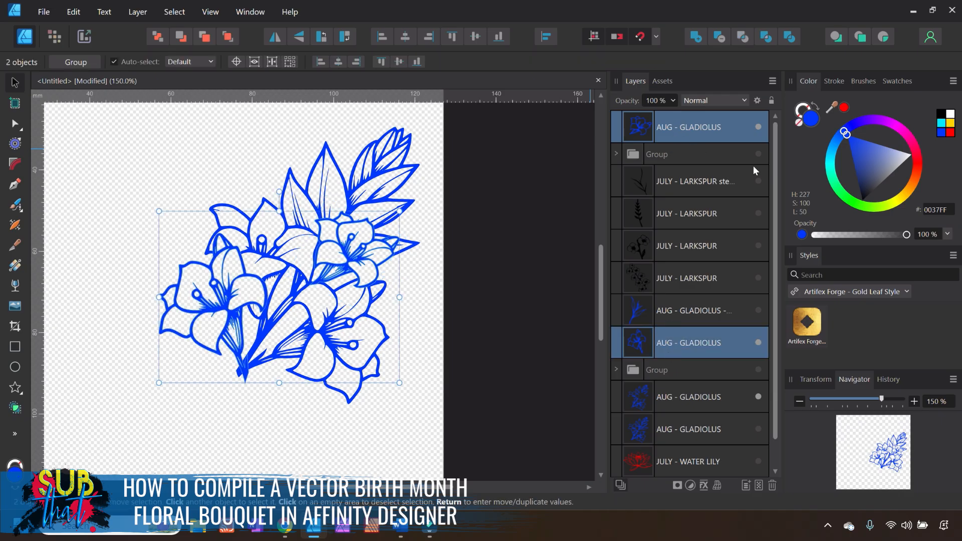
{"action": "left_click", "coordinate": [696, 44]}
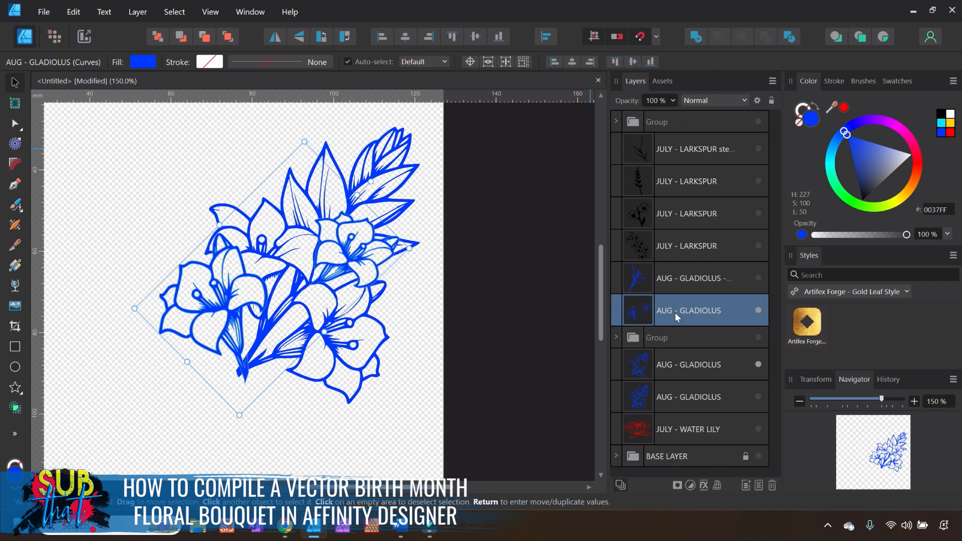
{"action": "left_click", "coordinate": [680, 371], "text": "ctrl"}
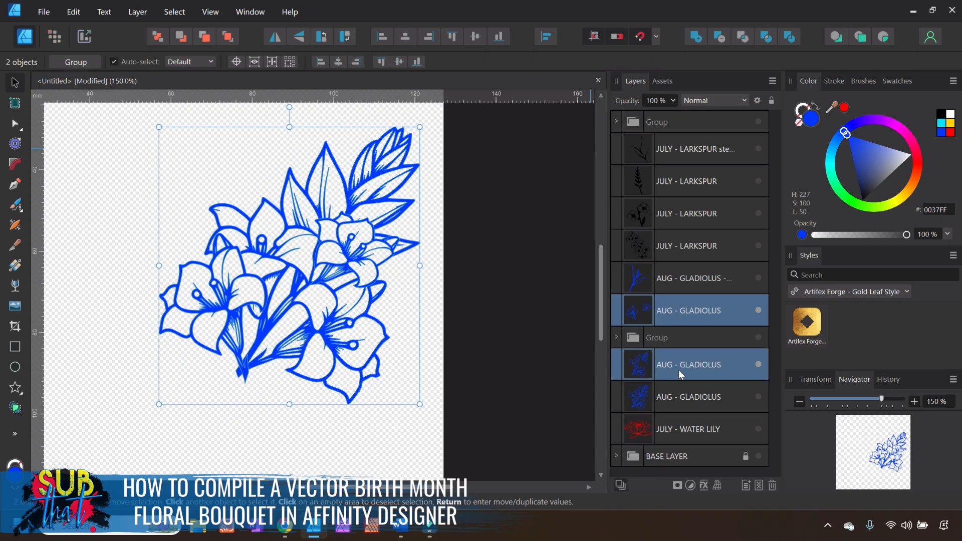
{"action": "left_click", "coordinate": [697, 38]}
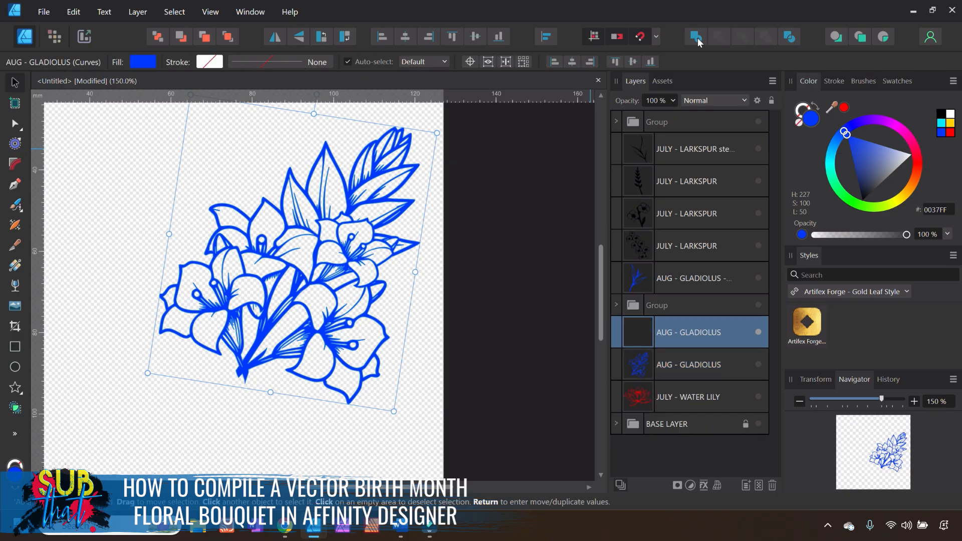
{"action": "left_click", "coordinate": [532, 344]}
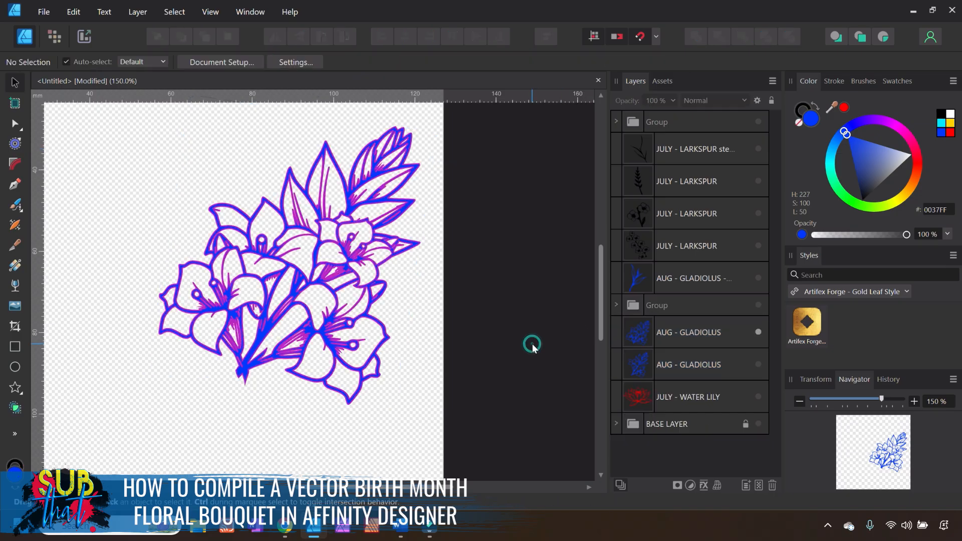
{"action": "left_click", "coordinate": [702, 335]}
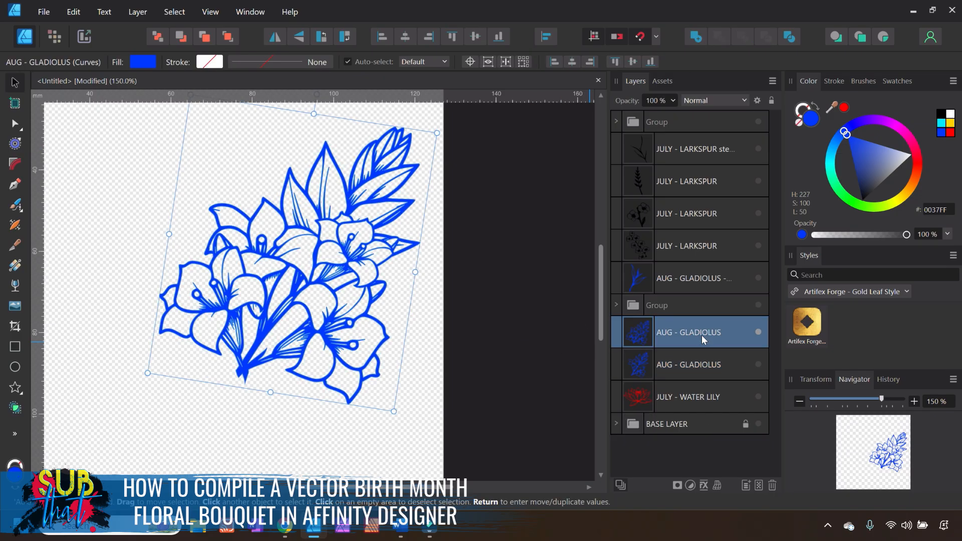
{"action": "left_click", "coordinate": [537, 377]}
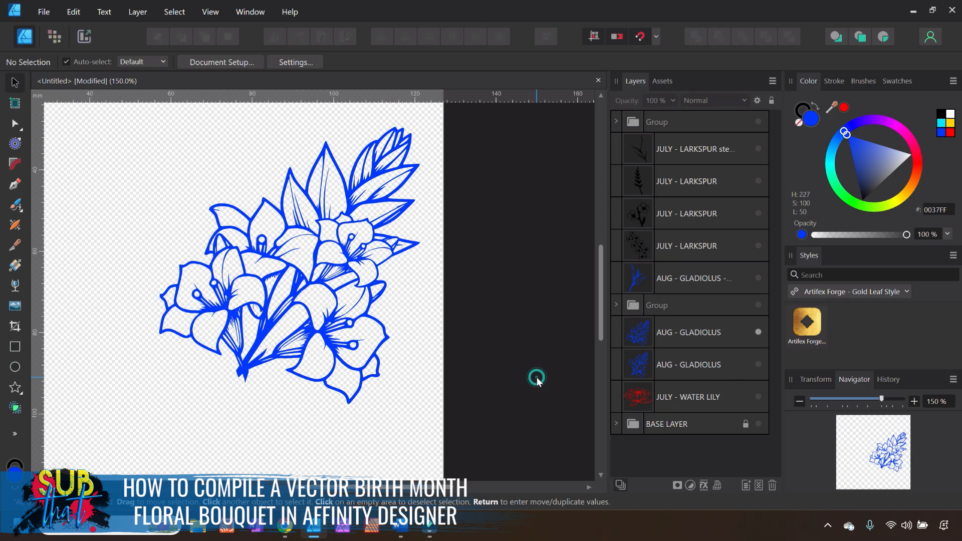
Delete the hidden duplicate AUG - GLADIOLUS layer and the two leftover hidden groups, keeping the merged gladiolus bouquet.
{"action": "left_click", "coordinate": [675, 364]}
{"action": "key", "text": "Delete"}
{"action": "left_click", "coordinate": [685, 308]}
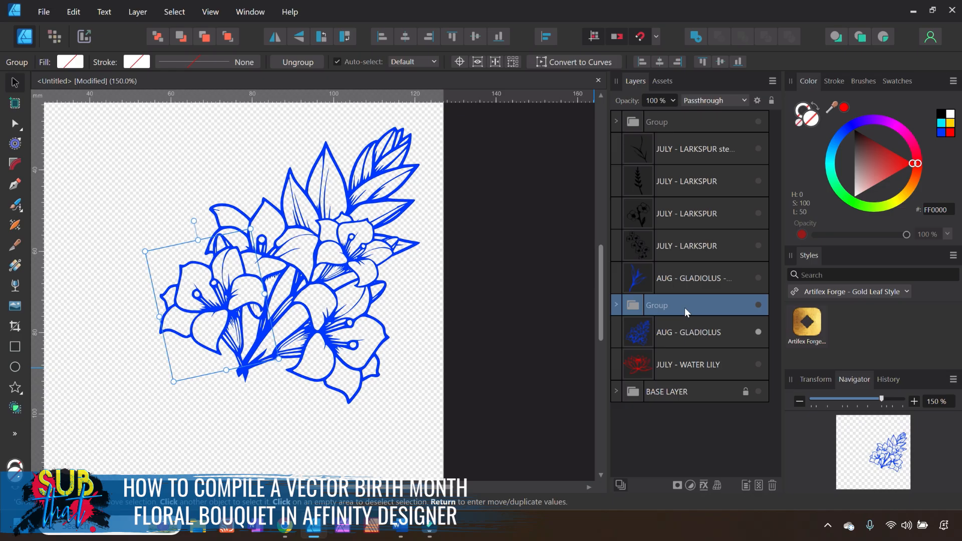
{"action": "key", "text": "Delete"}
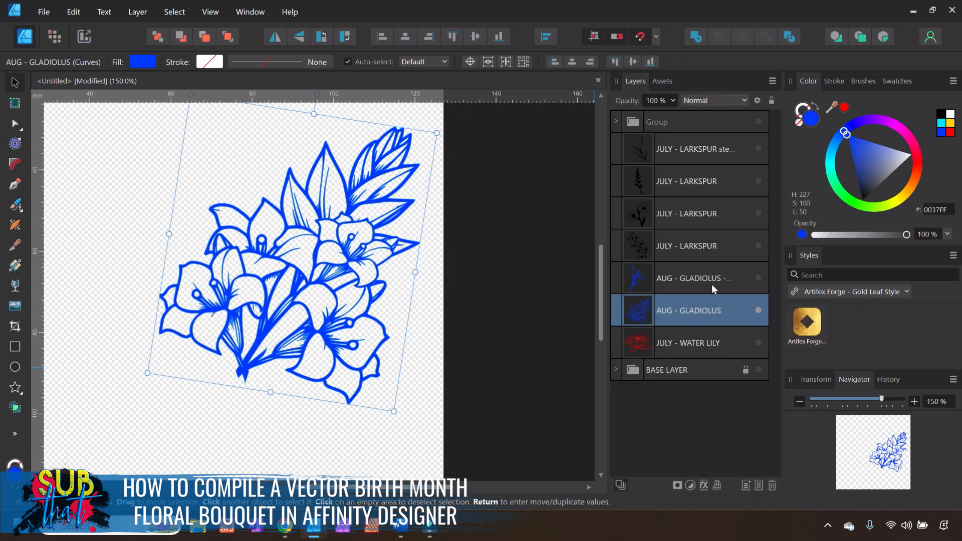
{"action": "left_click", "coordinate": [706, 123]}
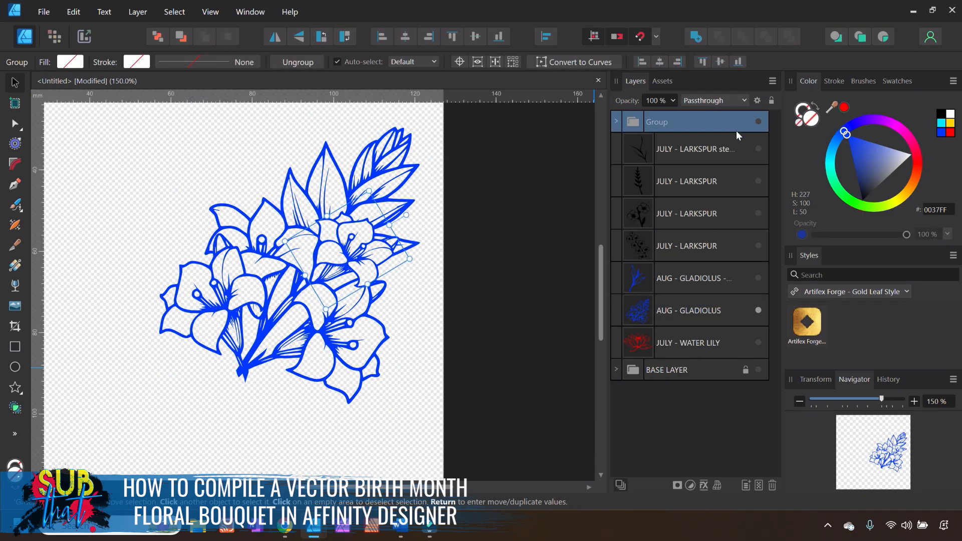
{"action": "key", "text": "Delete"}
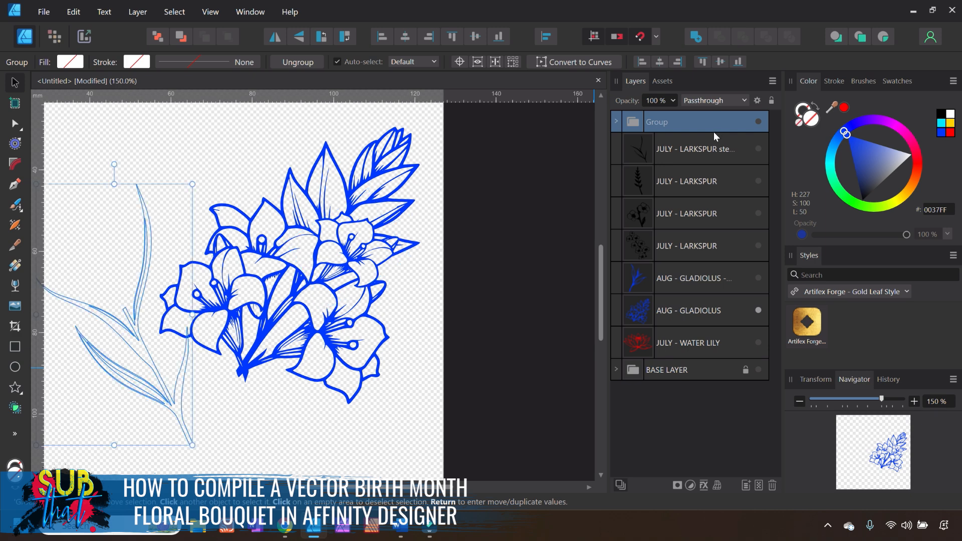
{"action": "left_click", "coordinate": [538, 287]}
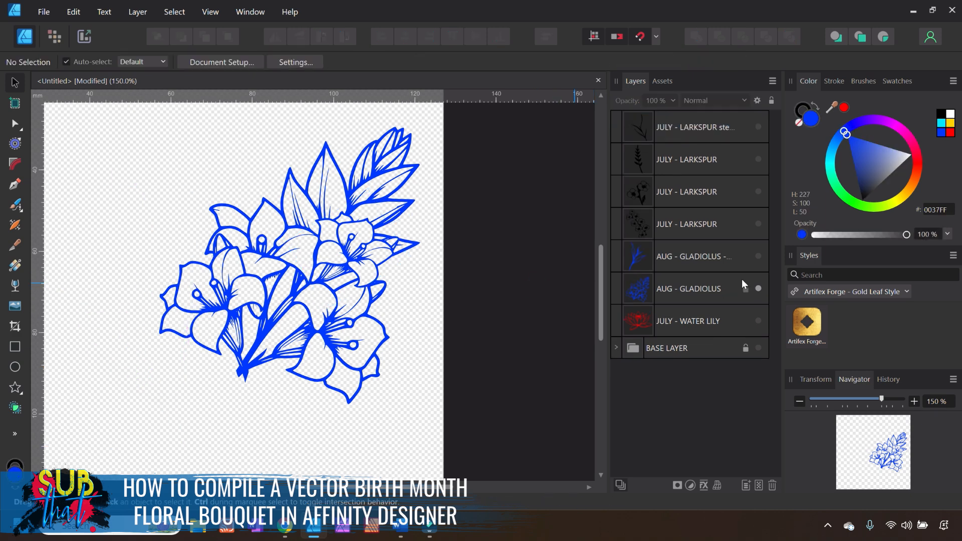
{"action": "left_click", "coordinate": [702, 296]}
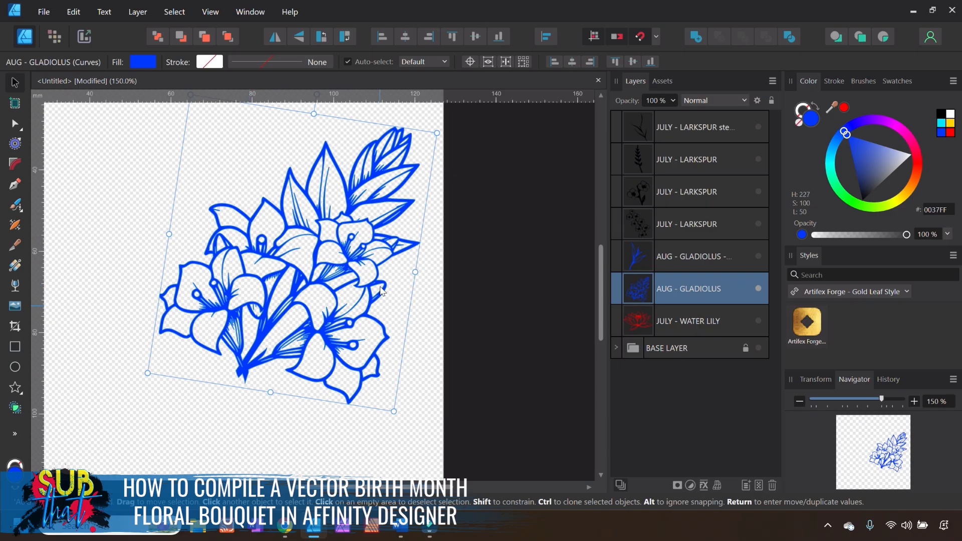
{"action": "left_click", "coordinate": [538, 379]}
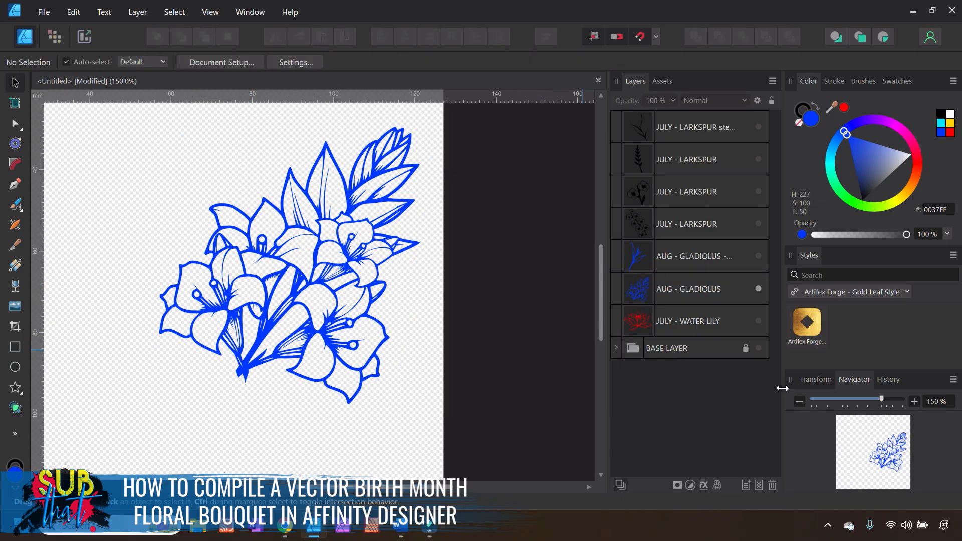
Try out the AUG - GLADIOLUS - stem artwork against the merged bouquet and delete that stem layer.
{"action": "left_click", "coordinate": [681, 258]}
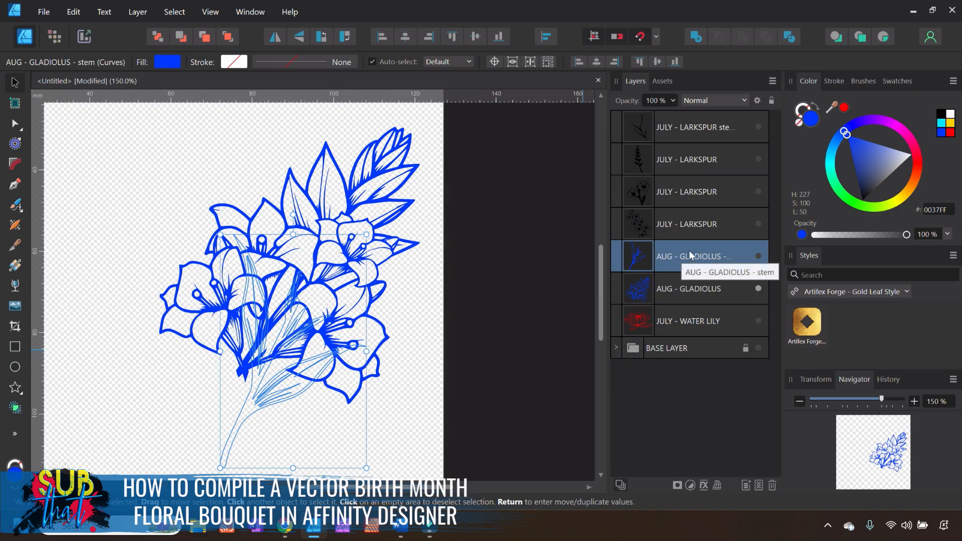
{"action": "left_click", "coordinate": [758, 257]}
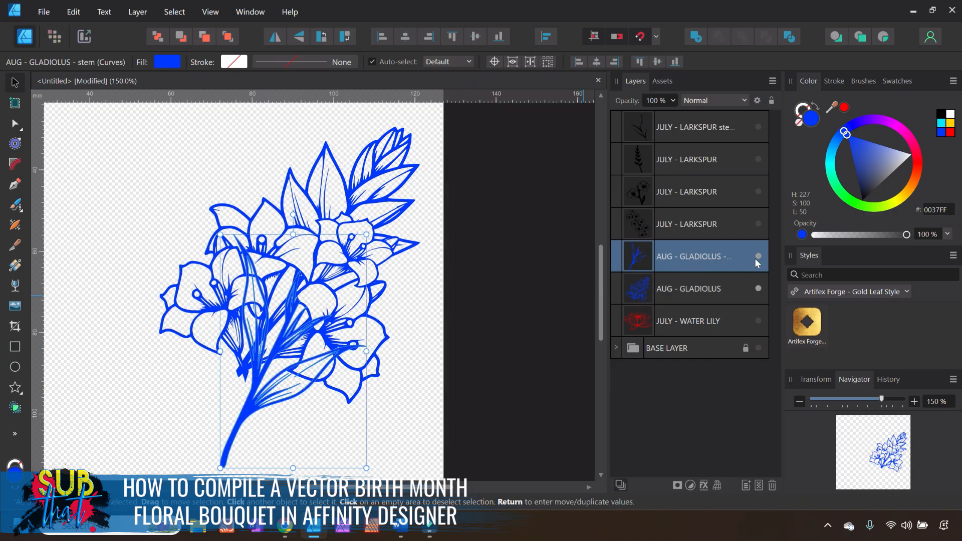
{"action": "mouse_move", "coordinate": [254, 395]}
{"action": "left_mouse_down"}
{"action": "mouse_move", "coordinate": [251, 385]}
{"action": "mouse_move", "coordinate": [251, 394]}
{"action": "left_mouse_up"}
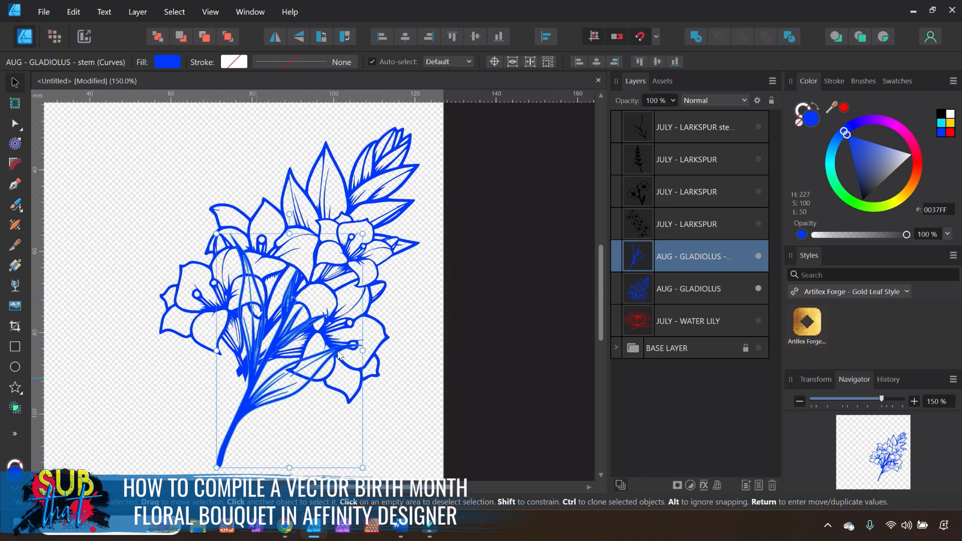
{"action": "left_click_drag", "start_coordinate": [252, 407], "coordinate": [277, 313]}
{"action": "left_click", "coordinate": [772, 485]}
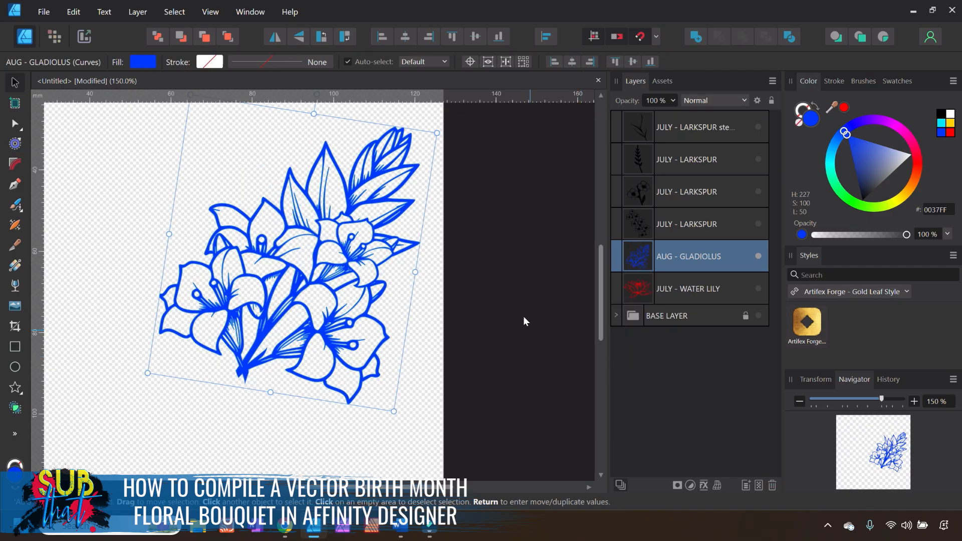
{"action": "left_click", "coordinate": [527, 302]}
Show the JULY - WATER LILY layer and the JULY - LARKSPUR layer directly above AUG - GLADIOLUS, with all three flowers in view.
{"action": "left_click", "coordinate": [800, 401]}
{"action": "left_click", "coordinate": [799, 402]}
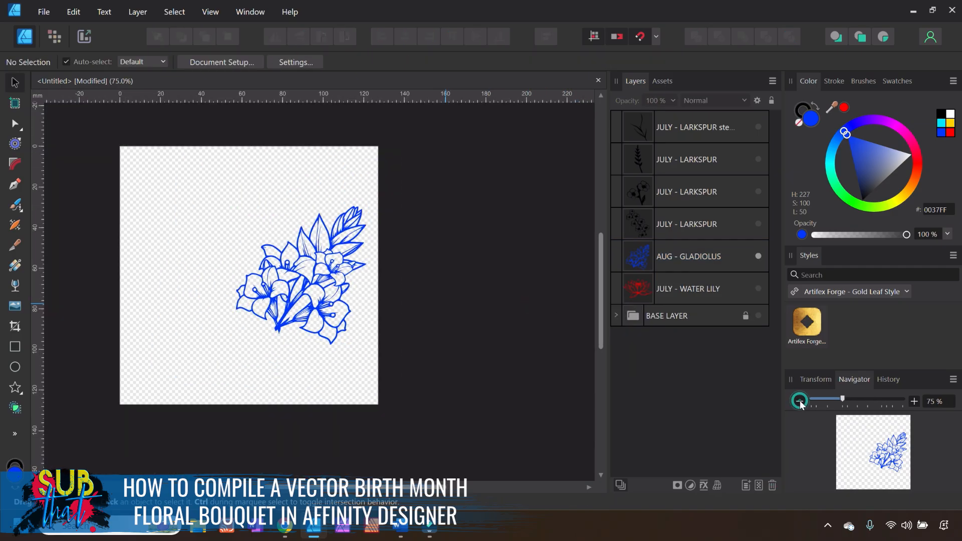
{"action": "left_click", "coordinate": [758, 288]}
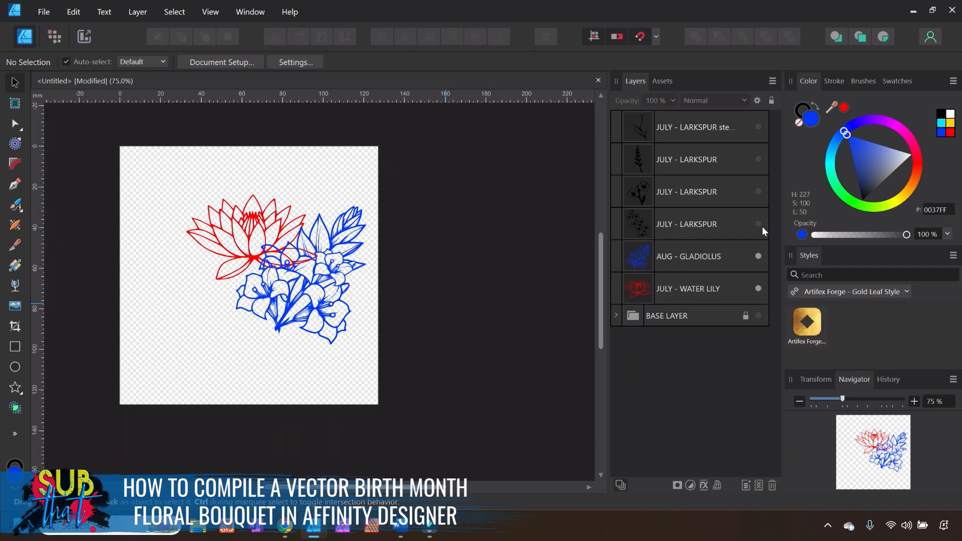
{"action": "left_click", "coordinate": [758, 224]}
{"action": "left_click", "coordinate": [914, 402]}
{"action": "left_click", "coordinate": [913, 401]}
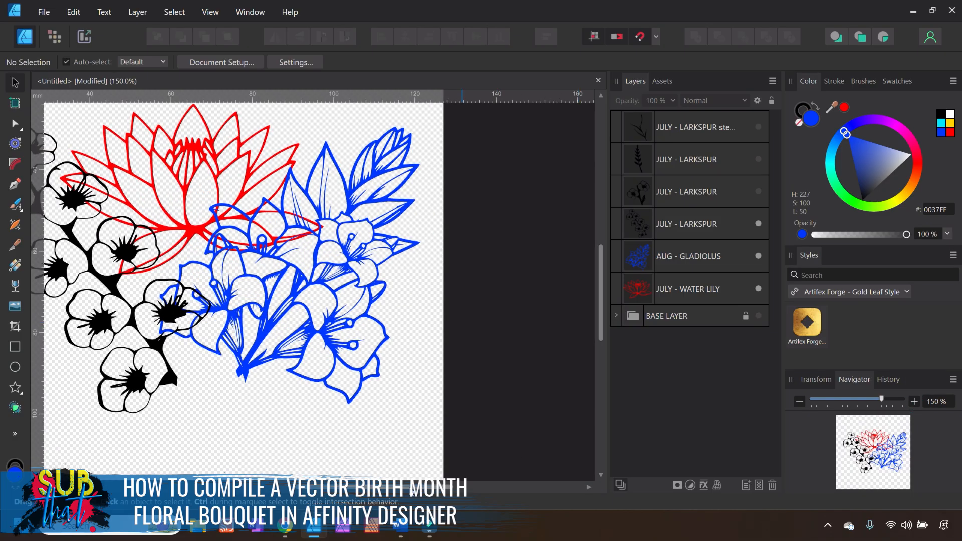
{"action": "left_click_drag", "start_coordinate": [390, 491], "coordinate": [371, 490]}
{"action": "scroll", "coordinate": [369, 384], "scroll_direction": "up", "scroll_amount": 5}
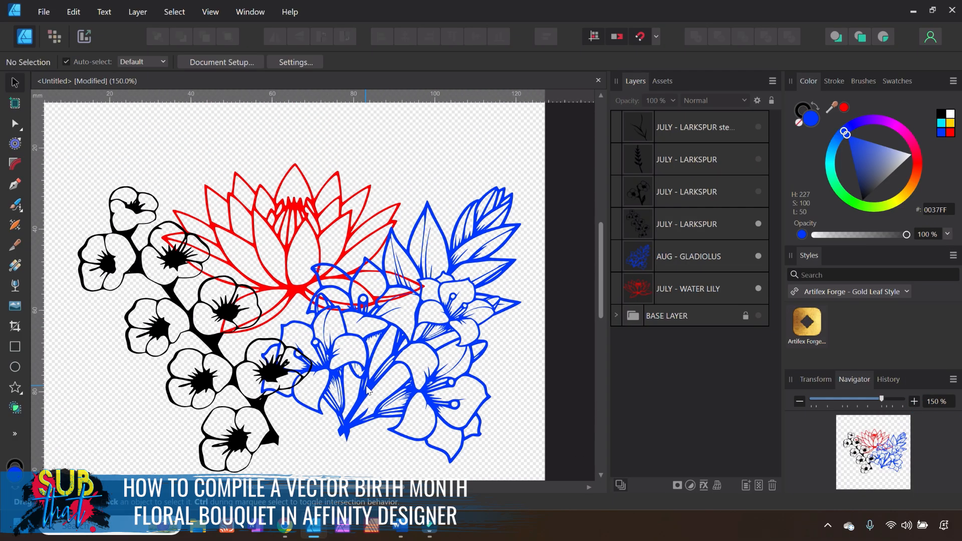
{"action": "scroll", "coordinate": [368, 384], "scroll_direction": "down", "scroll_amount": 3}
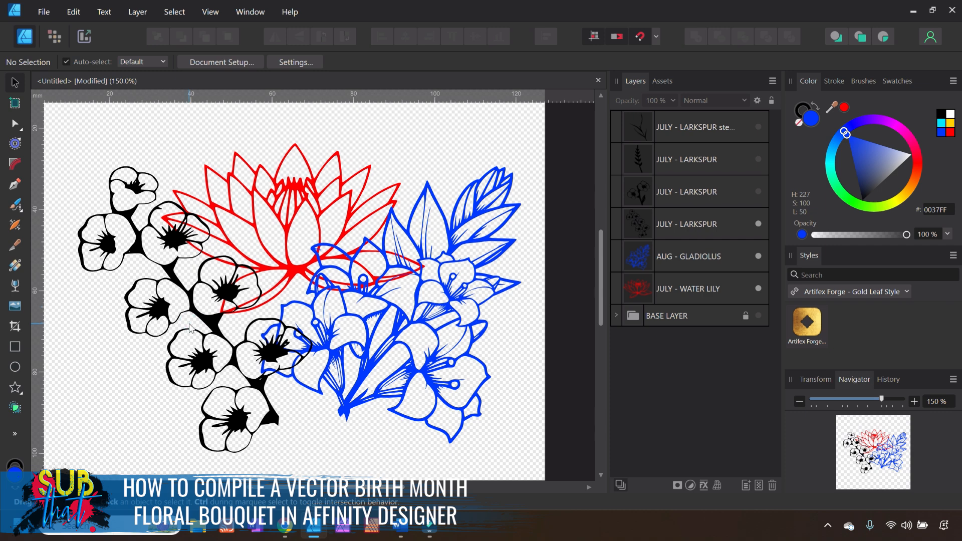
Nudge the black larkspur sprig and the blue gladiolus bouquet slightly closer together beneath the red water lily.
{"action": "left_click", "coordinate": [213, 364]}
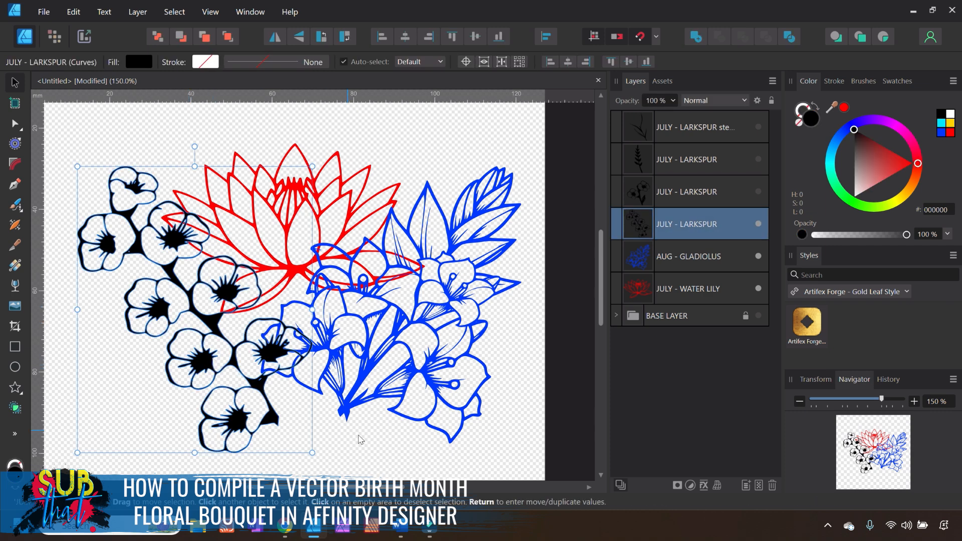
{"action": "left_click", "coordinate": [350, 455]}
{"action": "left_click_drag", "start_coordinate": [236, 372], "coordinate": [251, 380]}
{"action": "left_click", "coordinate": [410, 350]}
{"action": "left_click_drag", "start_coordinate": [409, 349], "coordinate": [404, 352]}
{"action": "left_click", "coordinate": [186, 349]}
{"action": "mouse_move", "coordinate": [224, 359]}
{"action": "left_mouse_down"}
{"action": "mouse_move", "coordinate": [208, 352]}
{"action": "mouse_move", "coordinate": [217, 348]}
{"action": "left_mouse_up"}
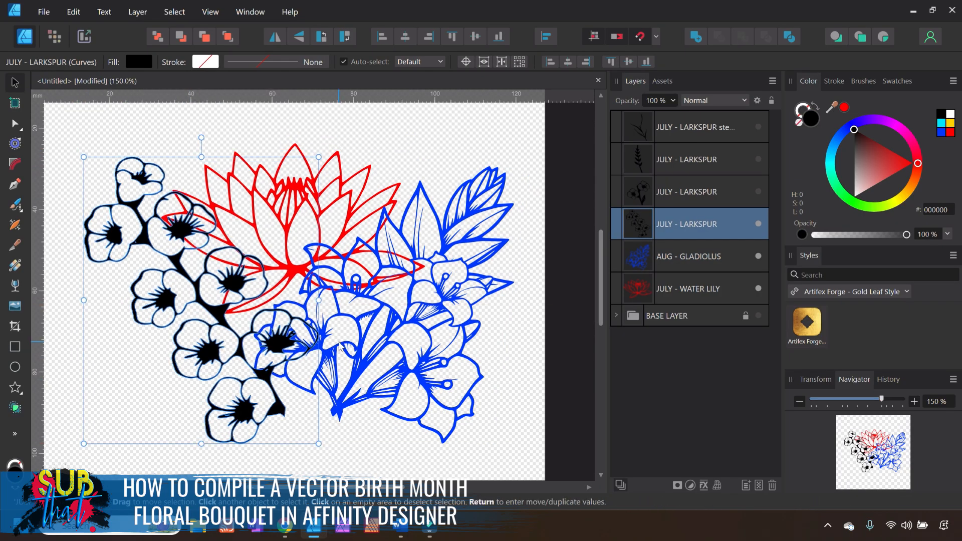
Rotate the blue gladiolus bouquet slightly clockwise and reposition it at the water lily's lower right.
{"action": "left_click", "coordinate": [361, 376]}
{"action": "left_click_drag", "start_coordinate": [361, 376], "coordinate": [360, 367]}
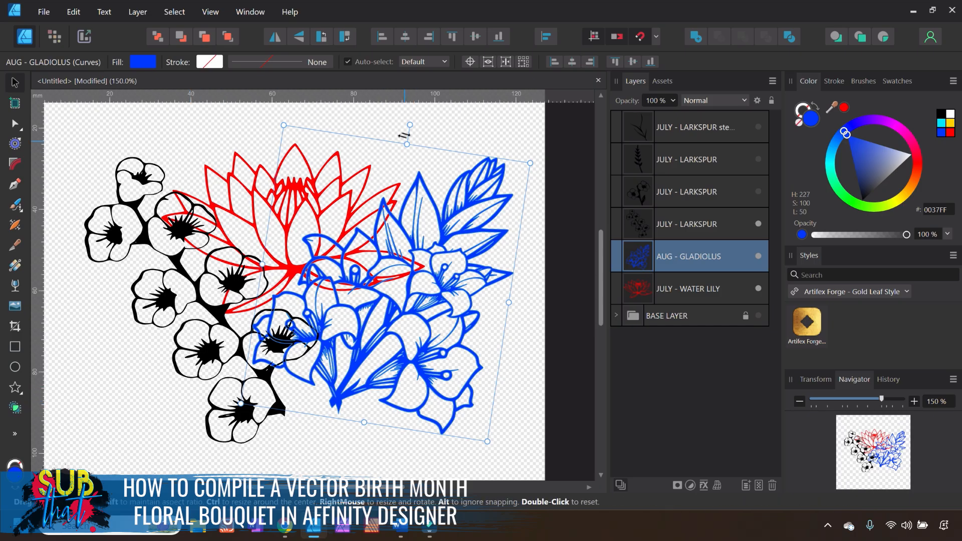
{"action": "left_click_drag", "start_coordinate": [410, 126], "coordinate": [432, 133]}
{"action": "left_click_drag", "start_coordinate": [386, 263], "coordinate": [396, 274]}
Rotate the black larkspur sprig slightly anticlockwise and adjust its position beside the water lily.
{"action": "left_click", "coordinate": [176, 317]}
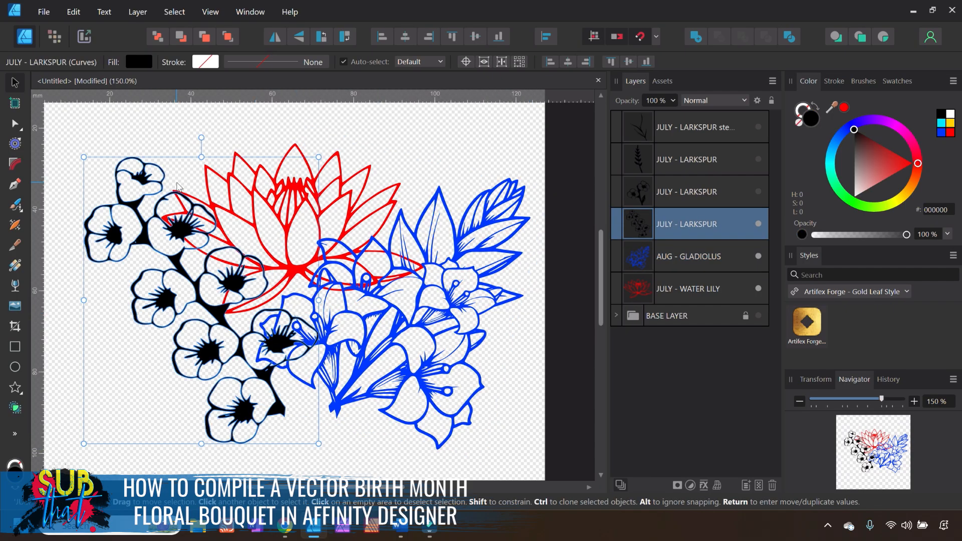
{"action": "left_click_drag", "start_coordinate": [200, 138], "coordinate": [181, 140]}
{"action": "left_click_drag", "start_coordinate": [247, 341], "coordinate": [244, 343]}
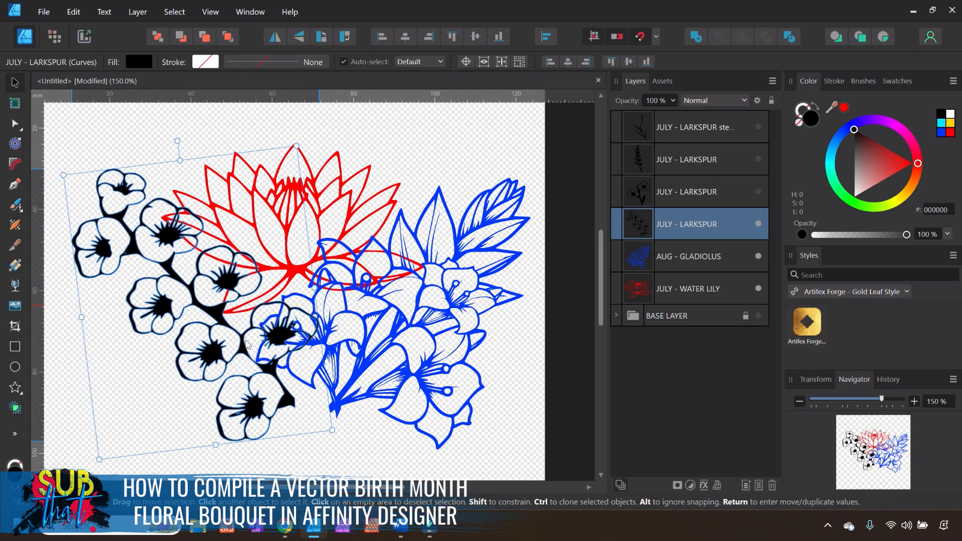
Duplicate the larkspur sprig, rotate the copy further anticlockwise, scale it down slightly and place it below the original.
{"action": "left_click", "coordinate": [796, 401]}
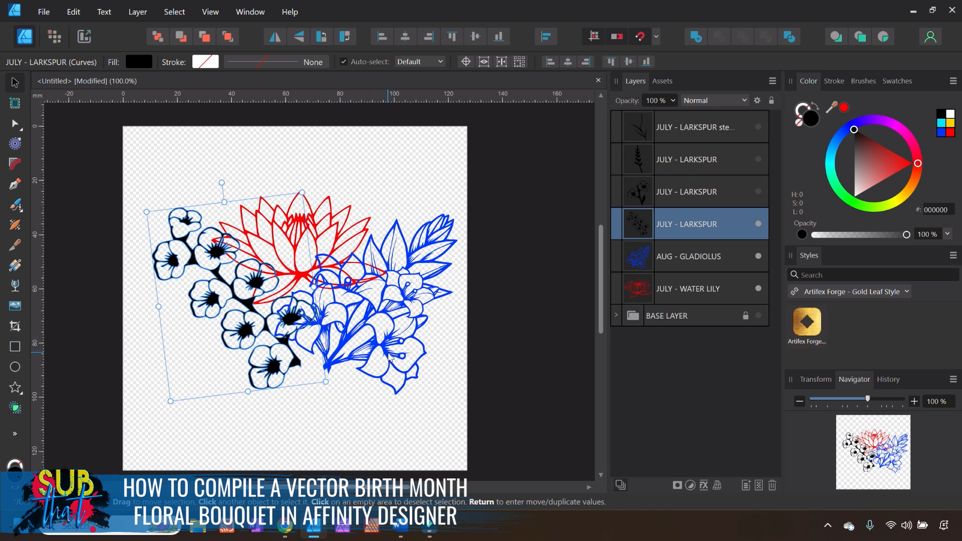
{"action": "right_click", "coordinate": [696, 229]}
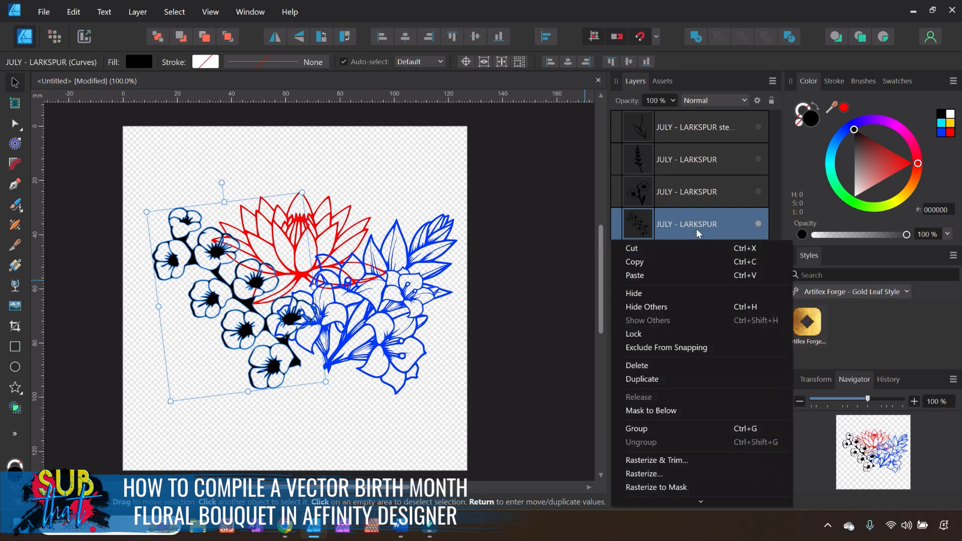
{"action": "left_click", "coordinate": [664, 378]}
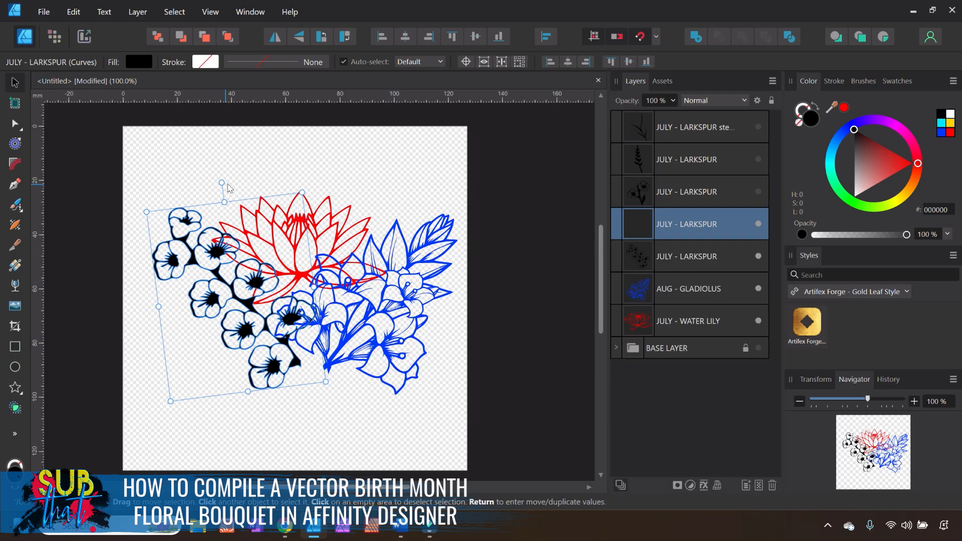
{"action": "left_click_drag", "start_coordinate": [221, 183], "coordinate": [184, 194]}
{"action": "left_click_drag", "start_coordinate": [255, 194], "coordinate": [279, 269]}
{"action": "left_click_drag", "start_coordinate": [284, 339], "coordinate": [274, 360]}
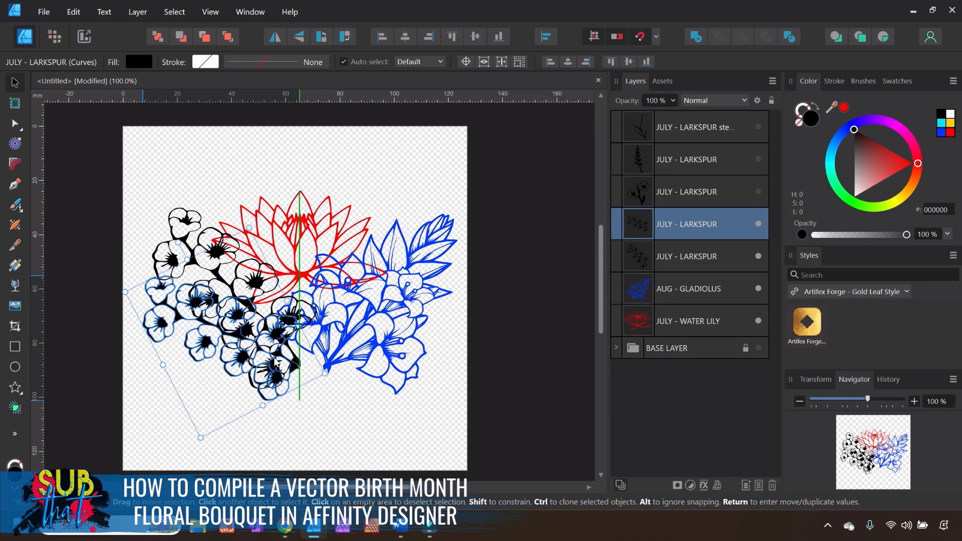
Recolour the duplicated larkspur sprig's fill to red, FF0000, and deselect it.
{"action": "left_click", "coordinate": [491, 368]}
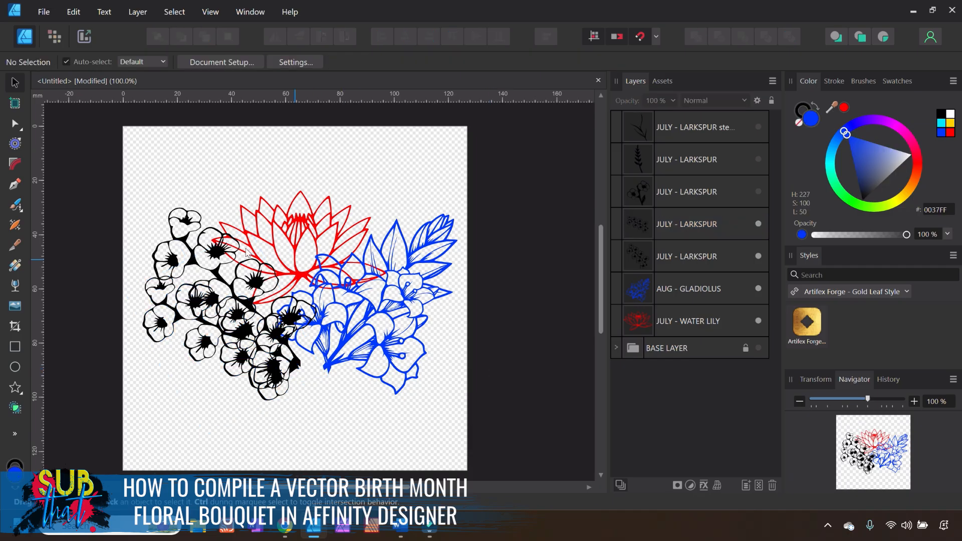
{"action": "left_click", "coordinate": [200, 359]}
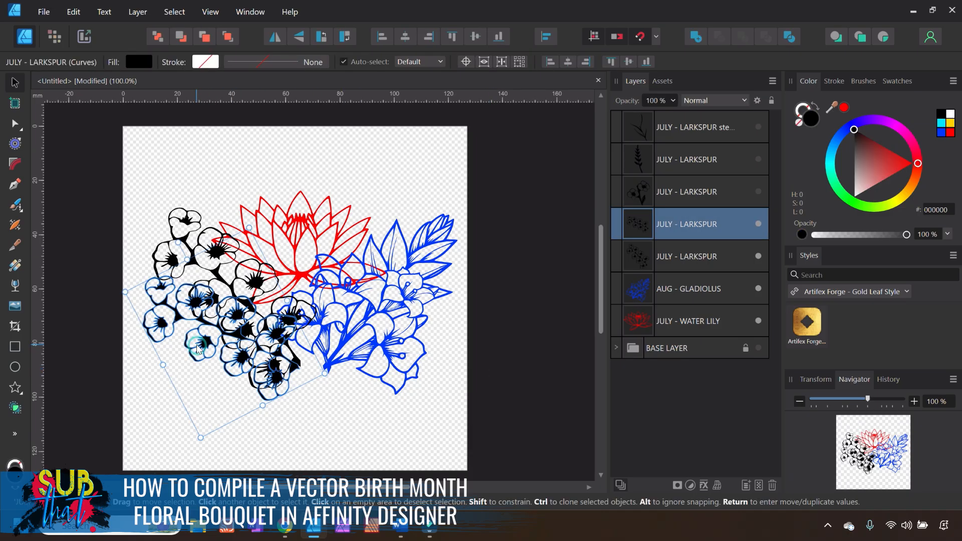
{"action": "left_click", "coordinate": [845, 108]}
{"action": "left_click", "coordinate": [533, 323]}
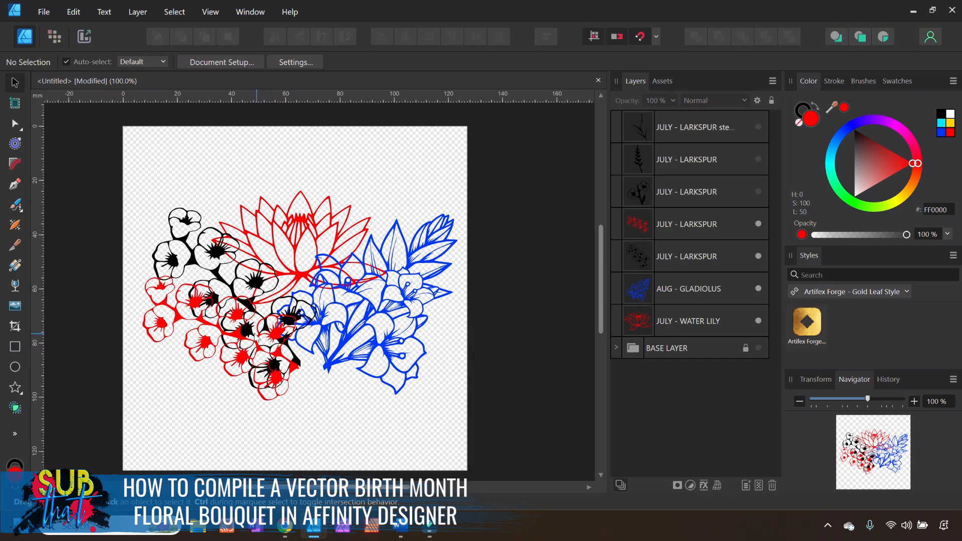
Rotate the red larkspur sprig slightly further anticlockwise and reposition it over the lower side of the black sprig.
{"action": "left_click", "coordinate": [245, 351]}
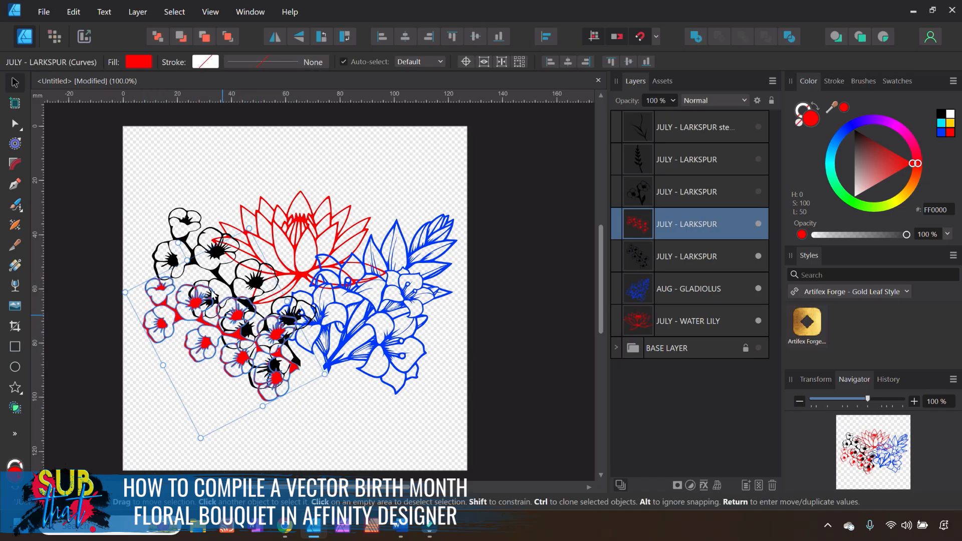
{"action": "left_click_drag", "start_coordinate": [178, 243], "coordinate": [170, 248]}
{"action": "left_click_drag", "start_coordinate": [230, 339], "coordinate": [251, 359]}
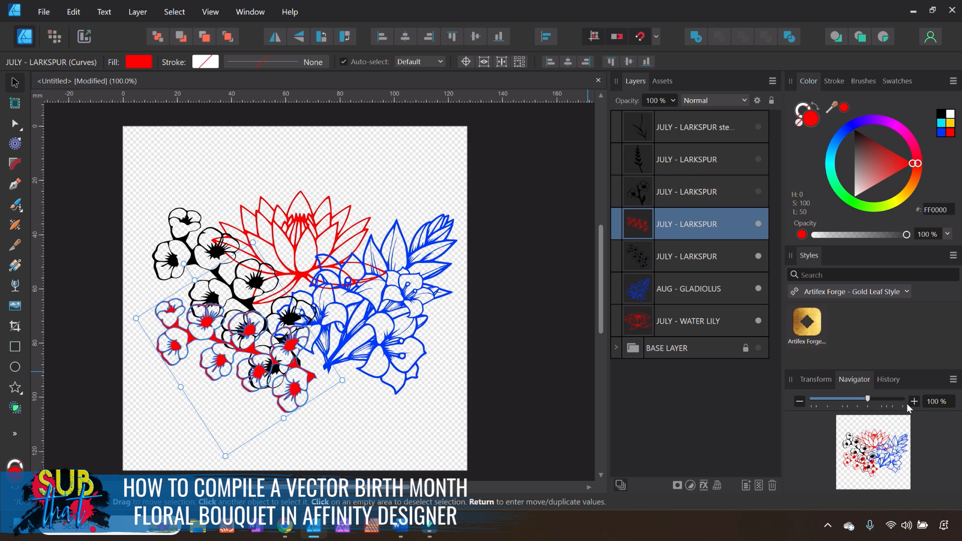
{"action": "left_click", "coordinate": [400, 338]}
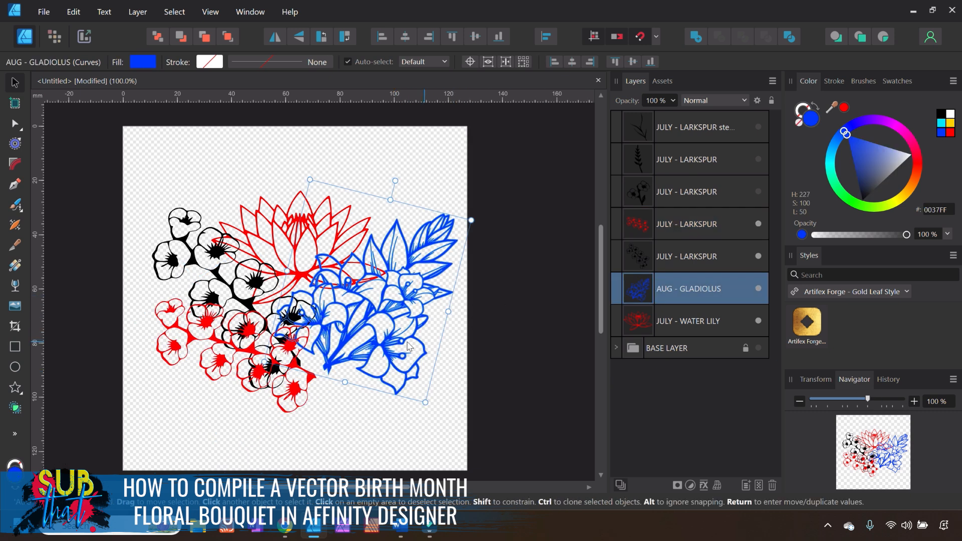
{"action": "left_click", "coordinate": [506, 357]}
{"action": "left_click", "coordinate": [216, 302]}
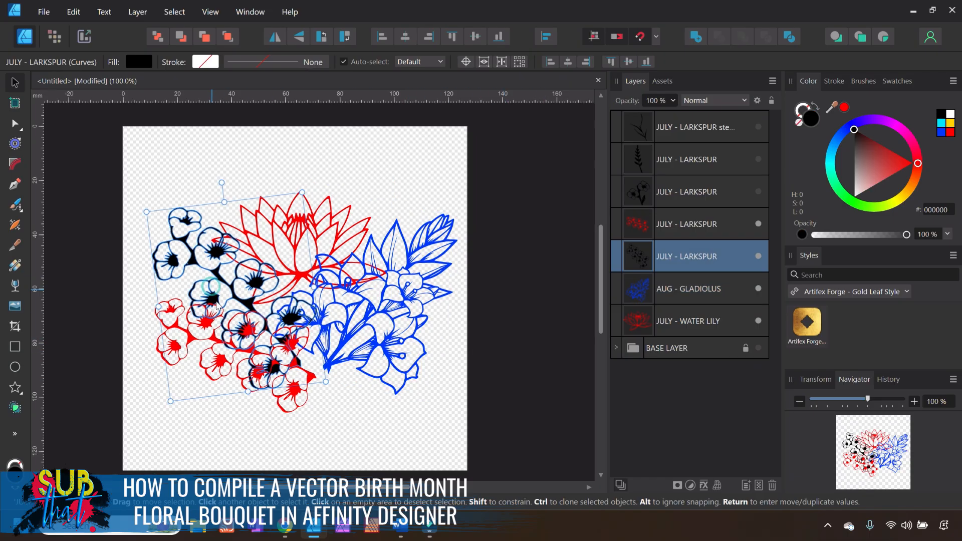
{"action": "left_click", "coordinate": [214, 348]}
{"action": "left_click_drag", "start_coordinate": [266, 366], "coordinate": [239, 323]}
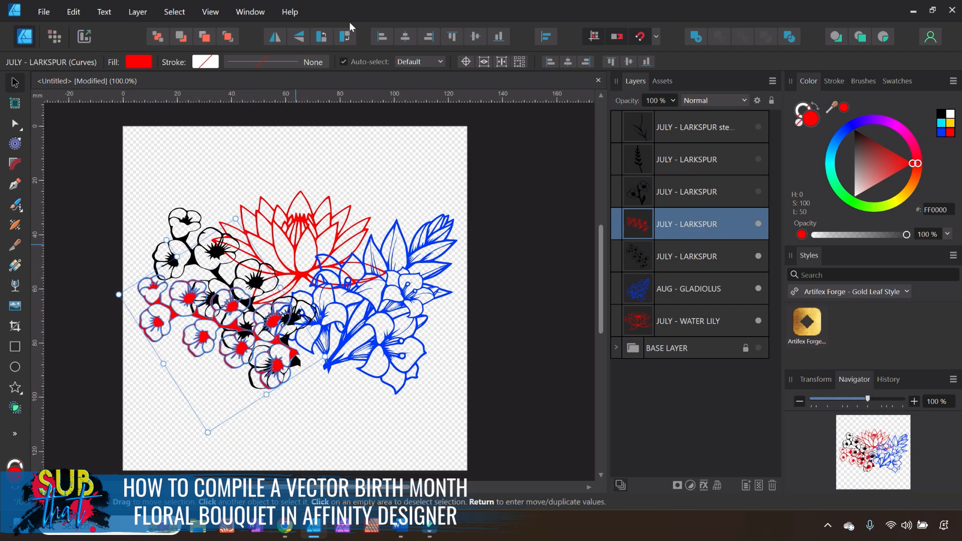
Flip the red larkspur sprig horizontally and rotate it anticlockwise so its flowers rise along the water lily's edge.
{"action": "left_click", "coordinate": [276, 43]}
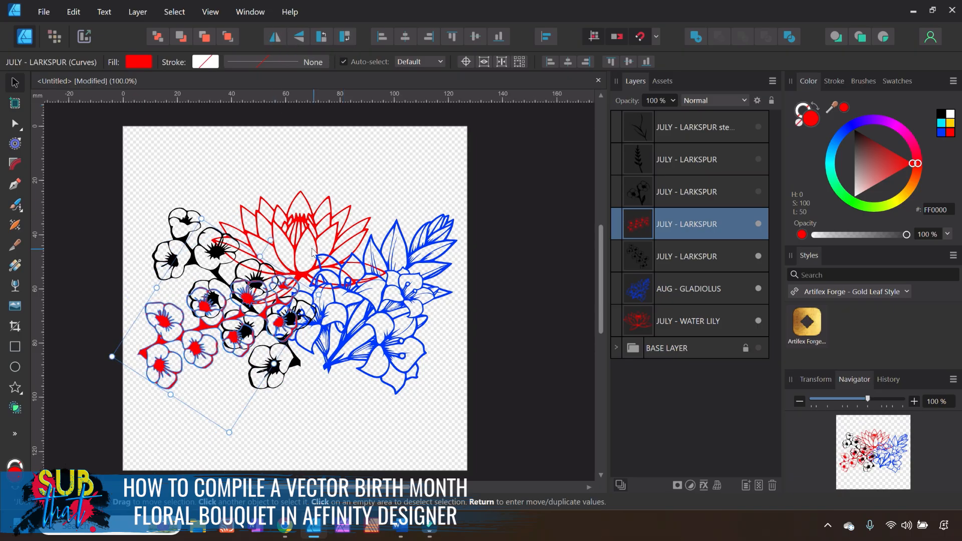
{"action": "left_click_drag", "start_coordinate": [268, 242], "coordinate": [235, 294]}
{"action": "left_click", "coordinate": [183, 241]}
Rotate the black larkspur sprig anticlockwise to about 17° and shift it down and outwards from the water lily.
{"action": "left_click", "coordinate": [176, 284]}
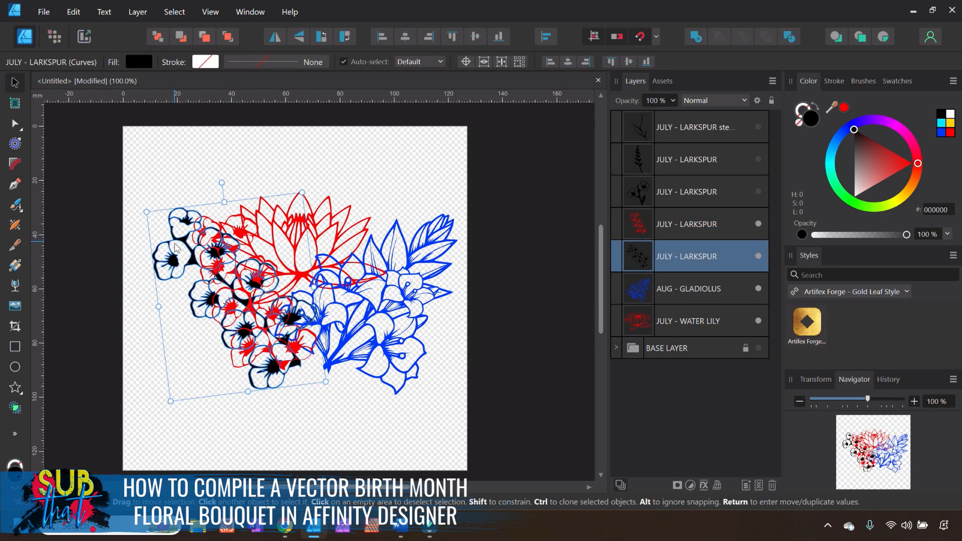
{"action": "left_click_drag", "start_coordinate": [221, 183], "coordinate": [210, 206]}
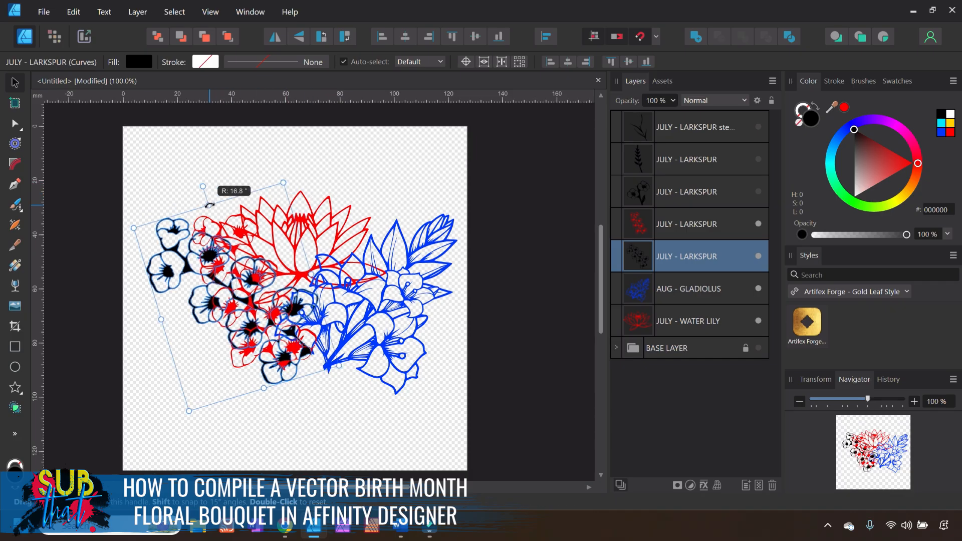
{"action": "left_click_drag", "start_coordinate": [276, 316], "coordinate": [264, 331]}
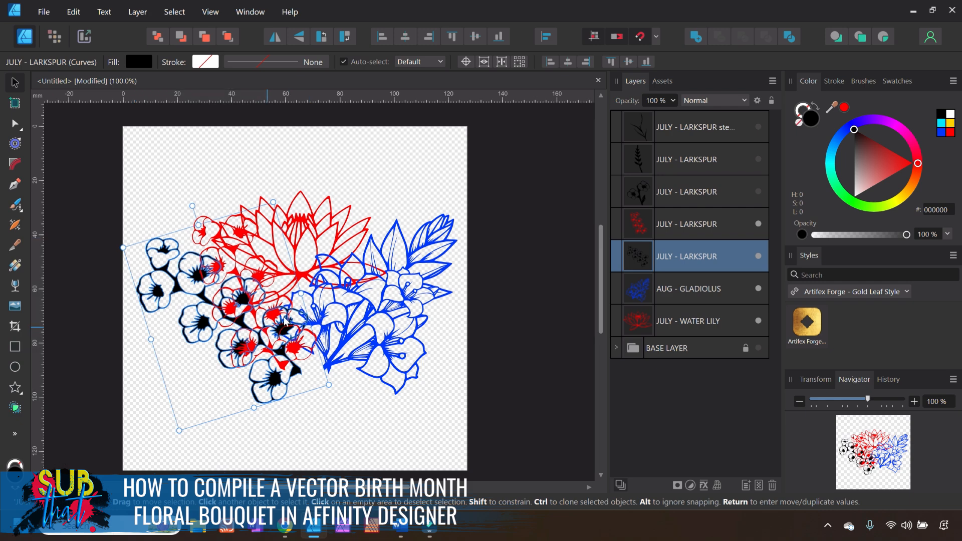
Enlarge the red larkspur sprig slightly upwards, and shrink the black sprig and rotate it further anticlockwise beneath it.
{"action": "left_click", "coordinate": [203, 234]}
{"action": "left_click_drag", "start_coordinate": [206, 197], "coordinate": [201, 149]}
{"action": "left_click", "coordinate": [144, 270]}
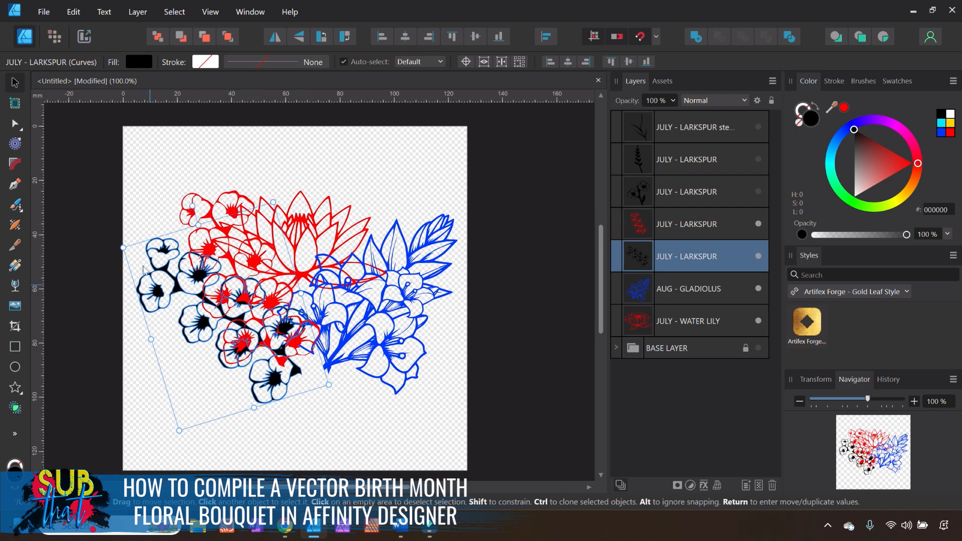
{"action": "left_click_drag", "start_coordinate": [123, 248], "coordinate": [142, 266]}
{"action": "left_click_drag", "start_coordinate": [205, 226], "coordinate": [193, 231]}
{"action": "left_click_drag", "start_coordinate": [306, 364], "coordinate": [300, 363]}
Hide the water lily and gladiolus layers to isolate the two overlapping larkspur sprigs, and clear the selection.
{"action": "left_click", "coordinate": [759, 321]}
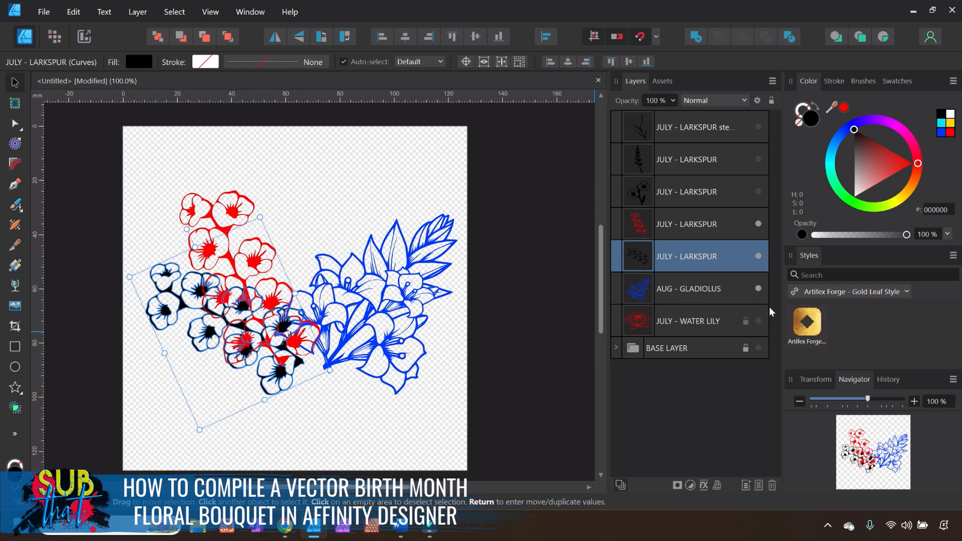
{"action": "left_click", "coordinate": [759, 289]}
{"action": "left_click", "coordinate": [914, 402]}
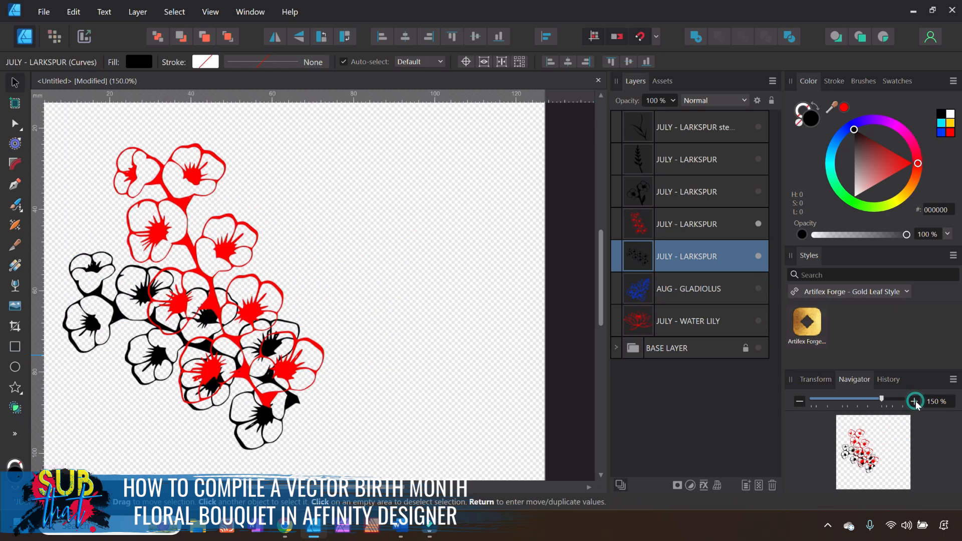
{"action": "left_click_drag", "start_coordinate": [402, 488], "coordinate": [371, 487]}
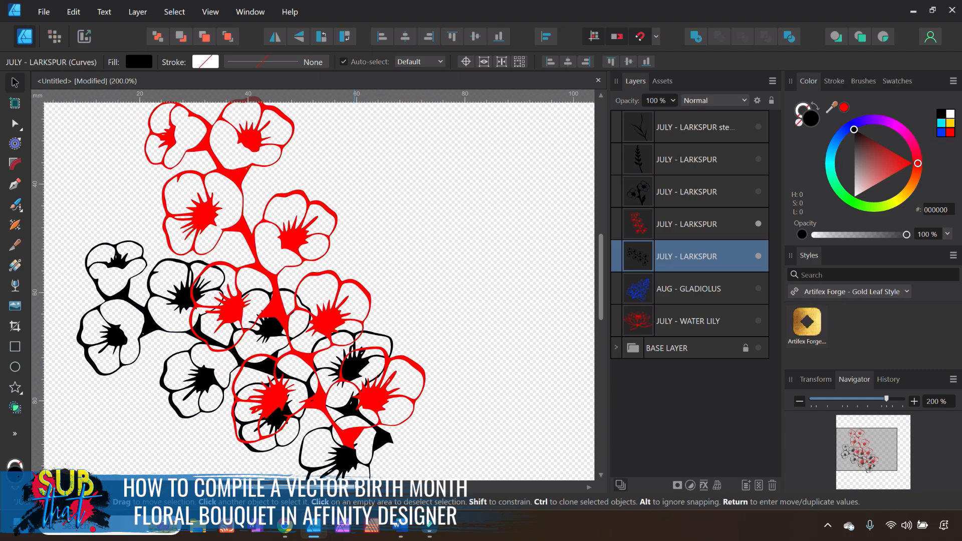
{"action": "left_click_drag", "start_coordinate": [885, 402], "coordinate": [881, 402]}
{"action": "left_click", "coordinate": [464, 288]}
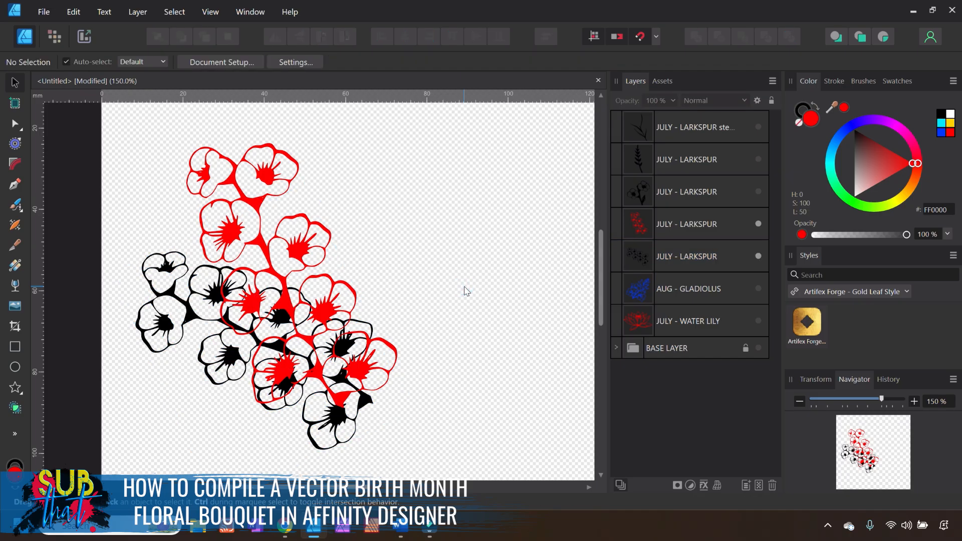
Recolour the red larkspur sprig's fill to yellow, FFD200.
{"action": "left_click", "coordinate": [649, 221]}
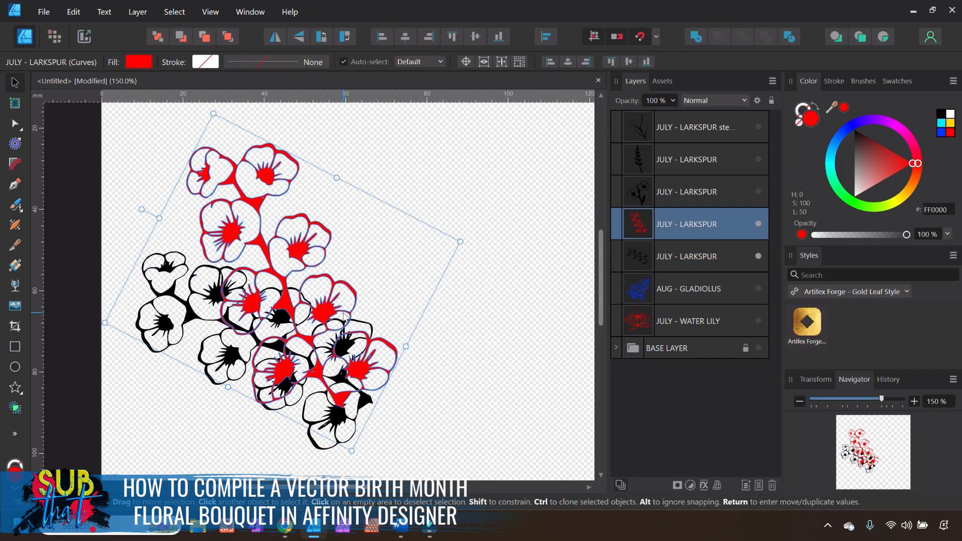
{"action": "left_click", "coordinate": [951, 123]}
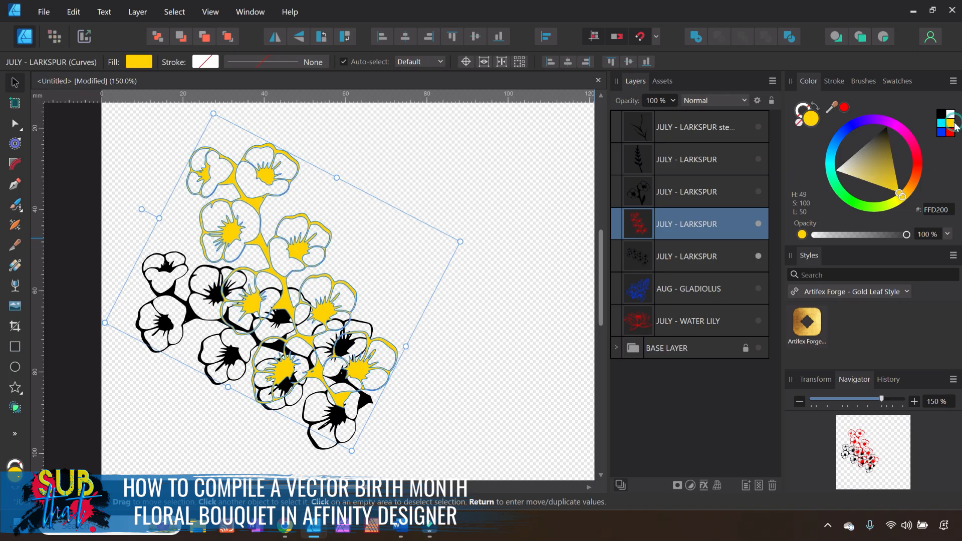
{"action": "scroll", "coordinate": [301, 200], "scroll_direction": "down", "scroll_amount": 1}
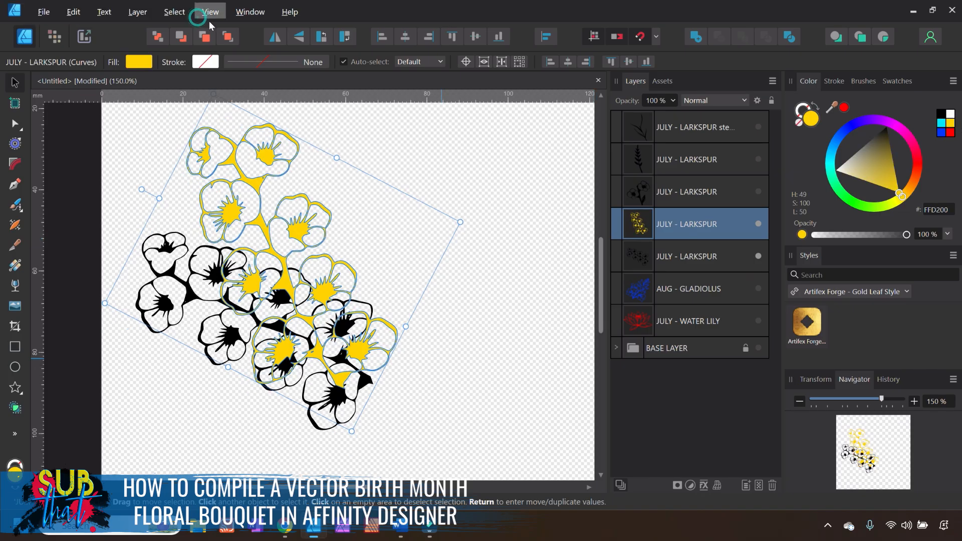
Duplicate the yellow larkspur layer and hide the upper copy.
{"action": "right_click", "coordinate": [675, 225]}
{"action": "left_click", "coordinate": [694, 383]}
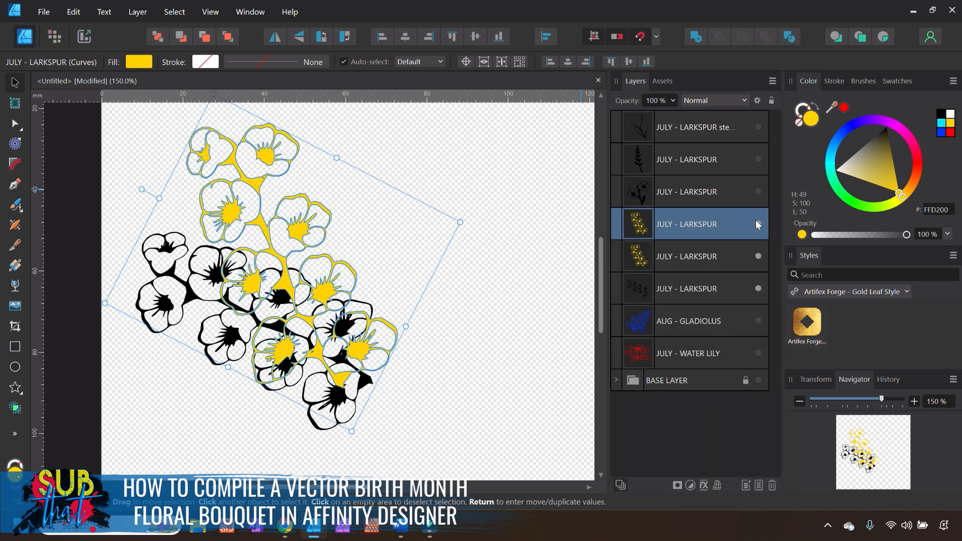
{"action": "left_click", "coordinate": [758, 225]}
Split the visible yellow larkspur copy into separate curves and put all of them except the full silhouette in a hidden group.
{"action": "left_click", "coordinate": [702, 264]}
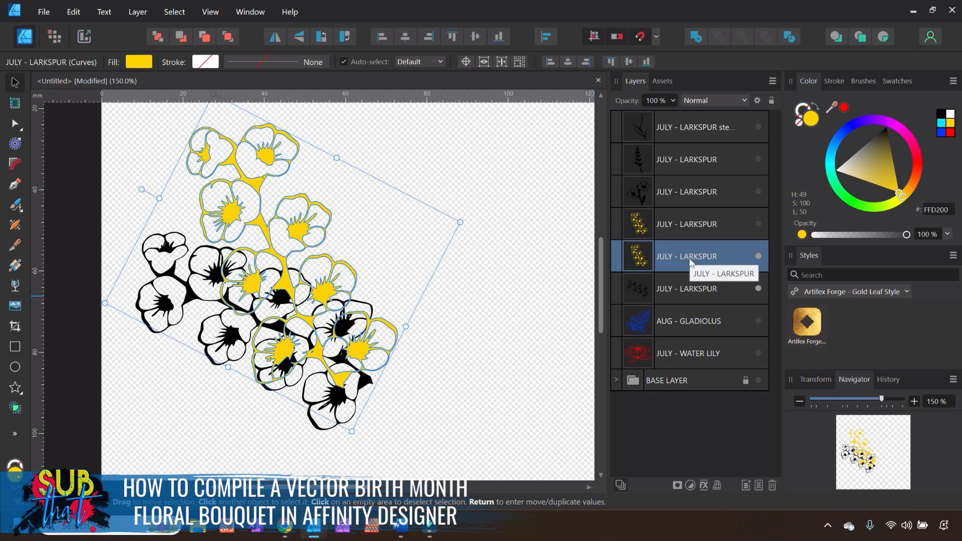
{"action": "left_click", "coordinate": [791, 38]}
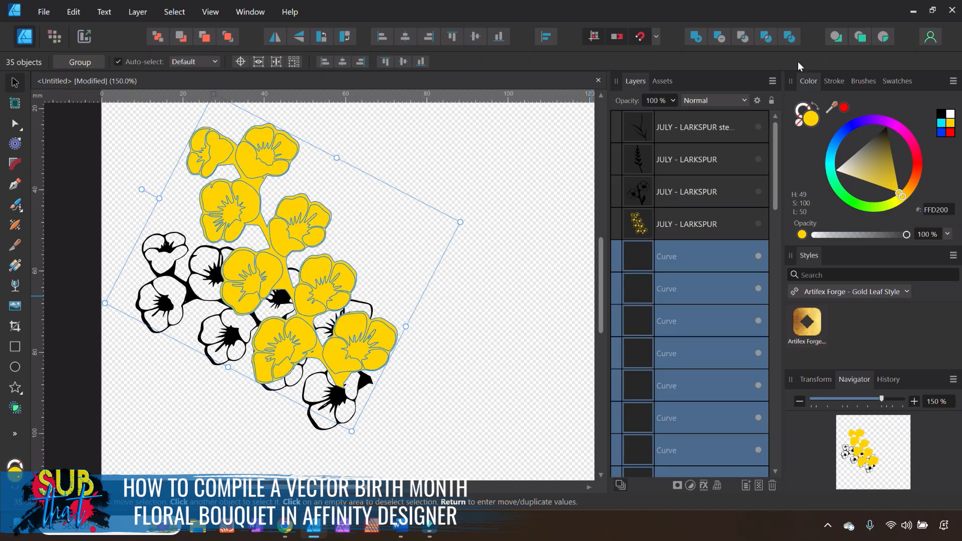
{"action": "scroll", "coordinate": [671, 261], "scroll_direction": "down", "scroll_amount": 10}
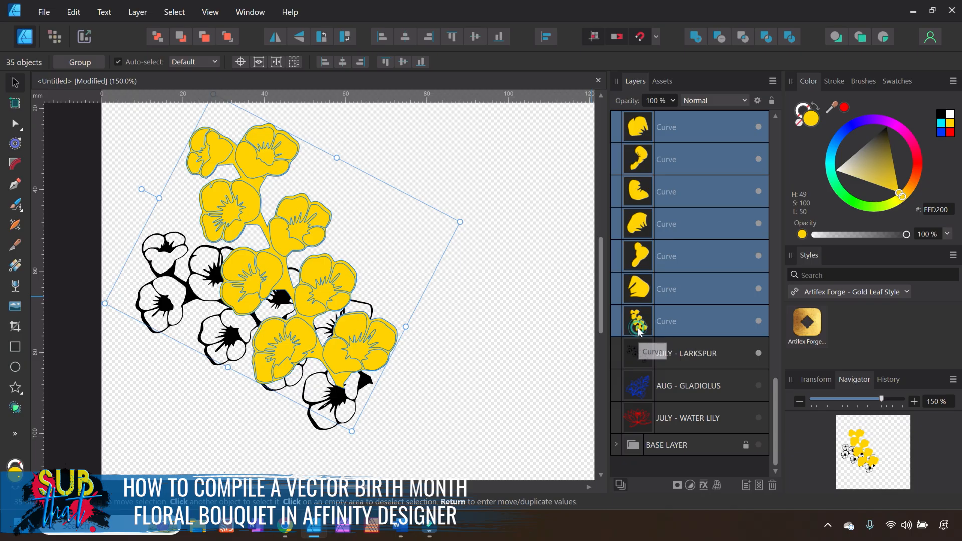
{"action": "left_click", "coordinate": [667, 327], "text": "ctrl"}
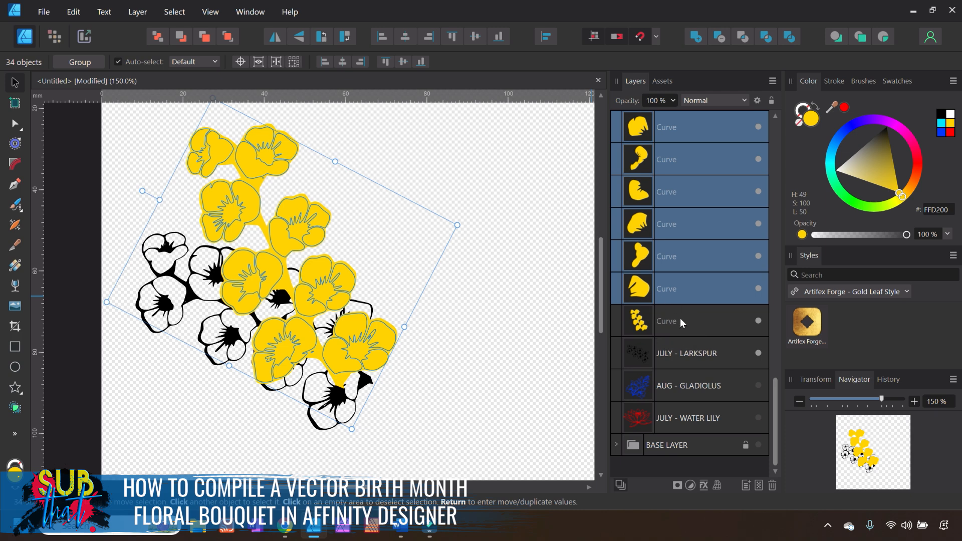
{"action": "right_click", "coordinate": [693, 287]}
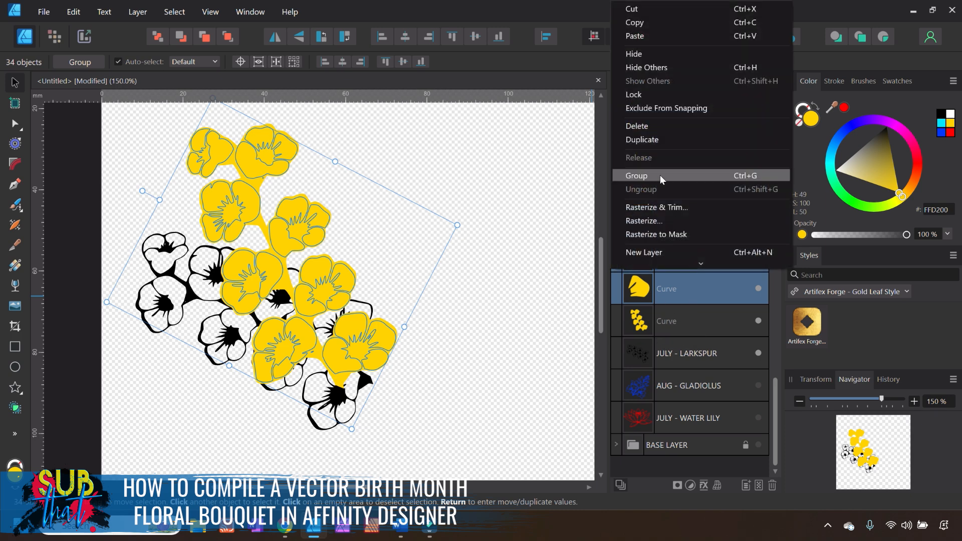
{"action": "left_click", "coordinate": [637, 175]}
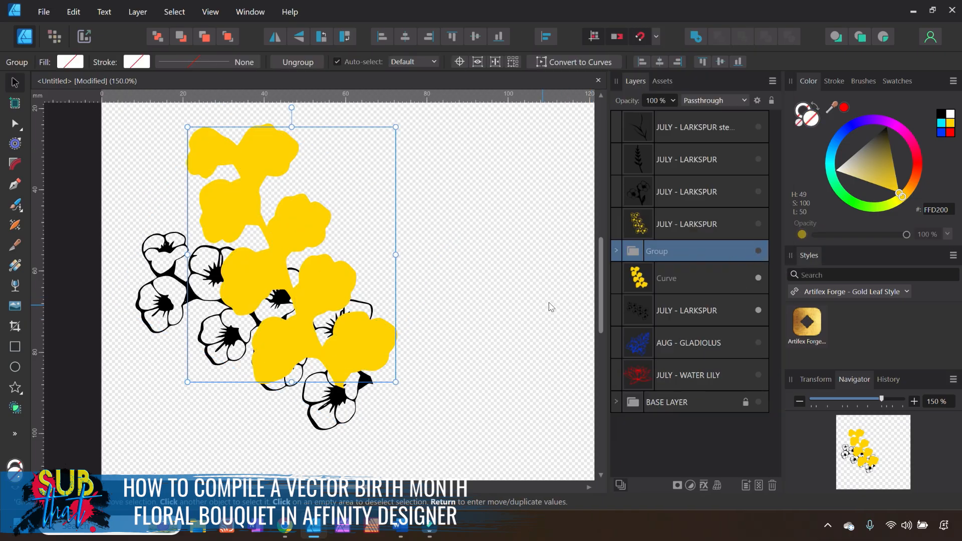
Set the yellow silhouette curve's blend mode to Erase and show the hidden yellow larkspur linework above it.
{"action": "left_click", "coordinate": [664, 282]}
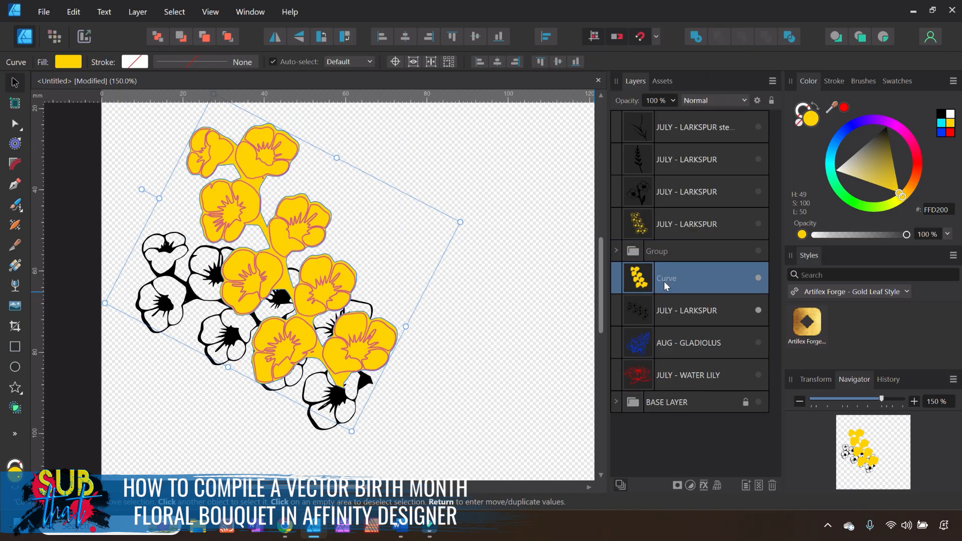
{"action": "left_click", "coordinate": [712, 99]}
{"action": "scroll", "coordinate": [722, 198], "scroll_direction": "down", "scroll_amount": 5}
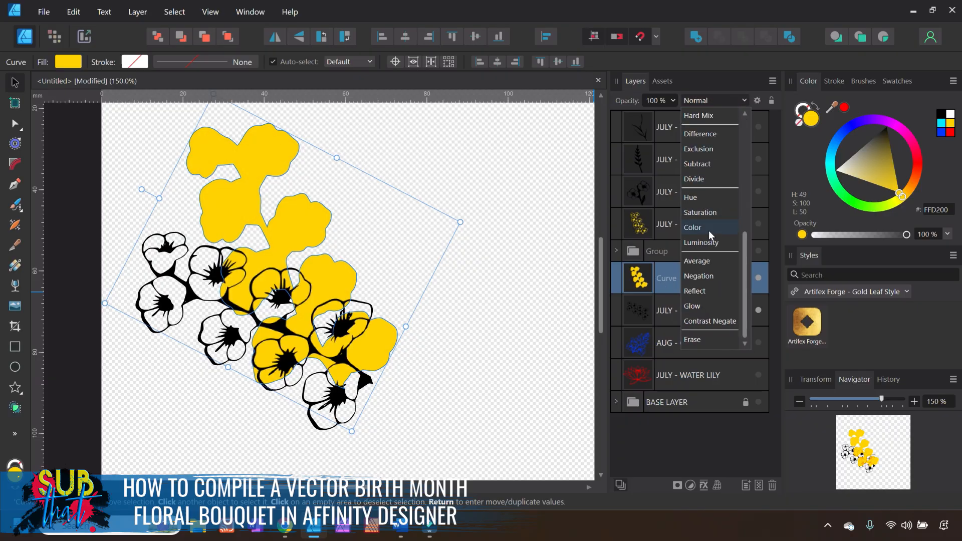
{"action": "left_click", "coordinate": [697, 340]}
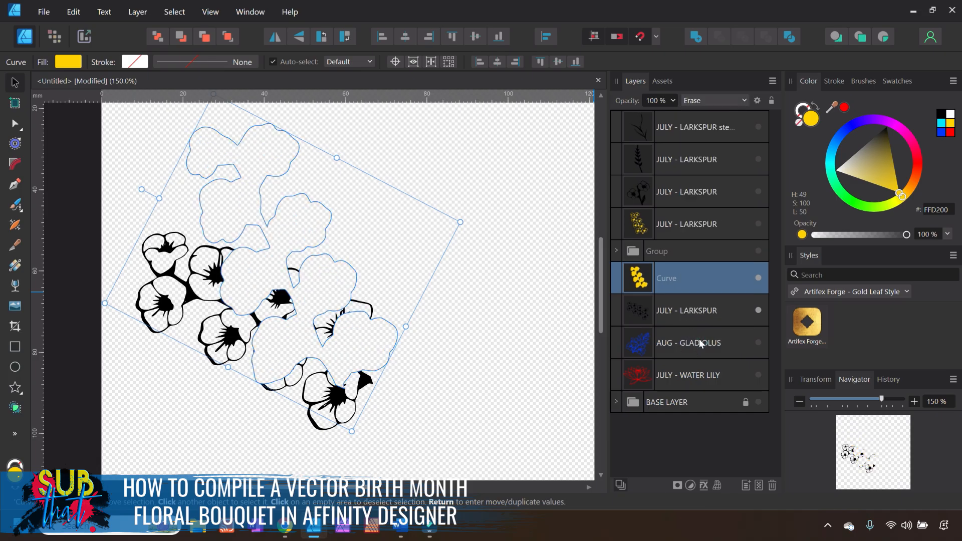
{"action": "left_click", "coordinate": [760, 224]}
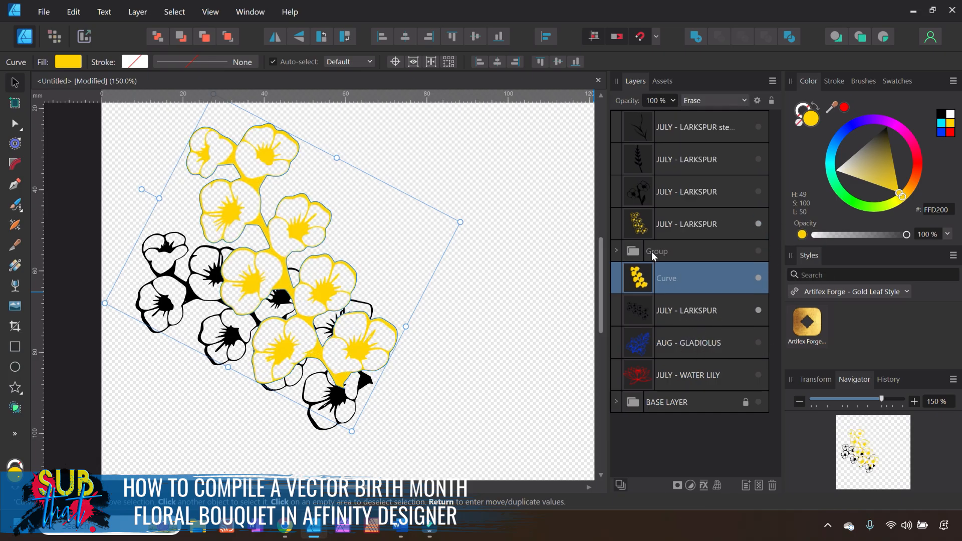
{"action": "left_click", "coordinate": [486, 316]}
Recolour the upper larkspur sprig's fill to black, 000000, and inspect how it overlaps the lower sprig.
{"action": "left_click", "coordinate": [635, 229]}
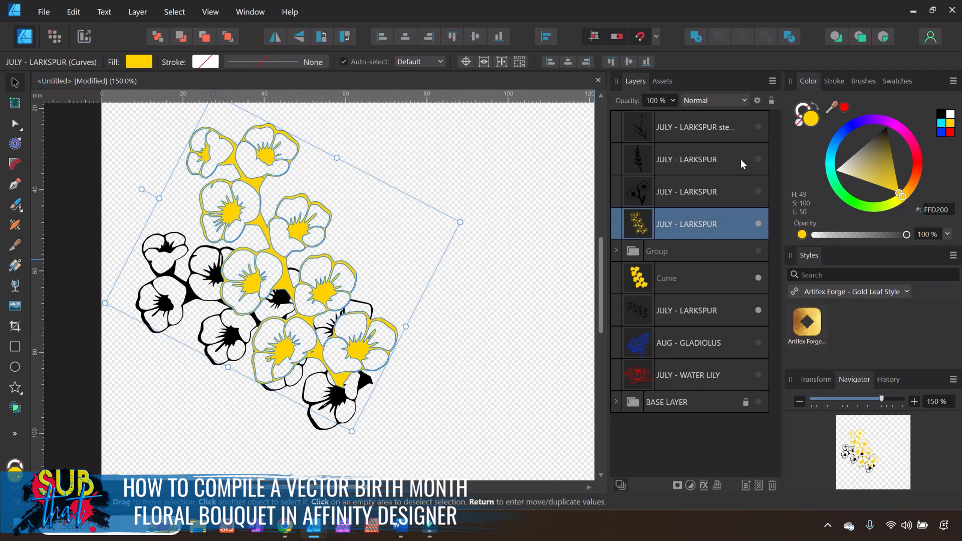
{"action": "left_click_drag", "start_coordinate": [880, 150], "coordinate": [901, 101]}
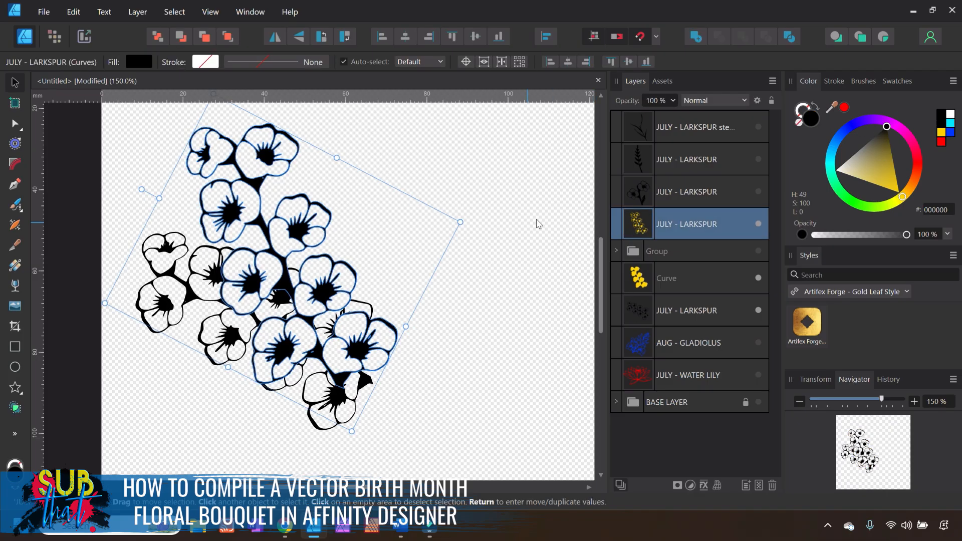
{"action": "left_click", "coordinate": [548, 217]}
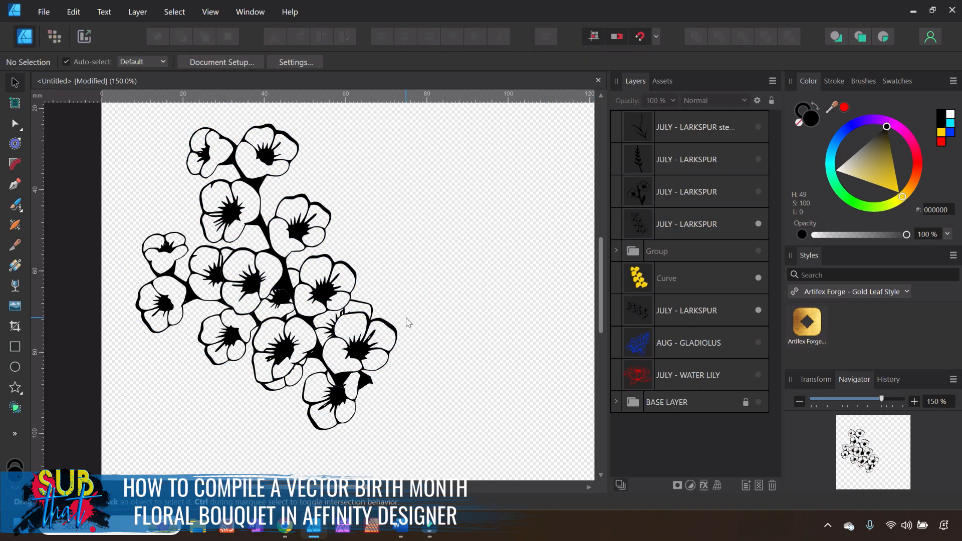
{"action": "left_click", "coordinate": [164, 296]}
{"action": "left_click", "coordinate": [409, 289]}
{"action": "left_click", "coordinate": [336, 428]}
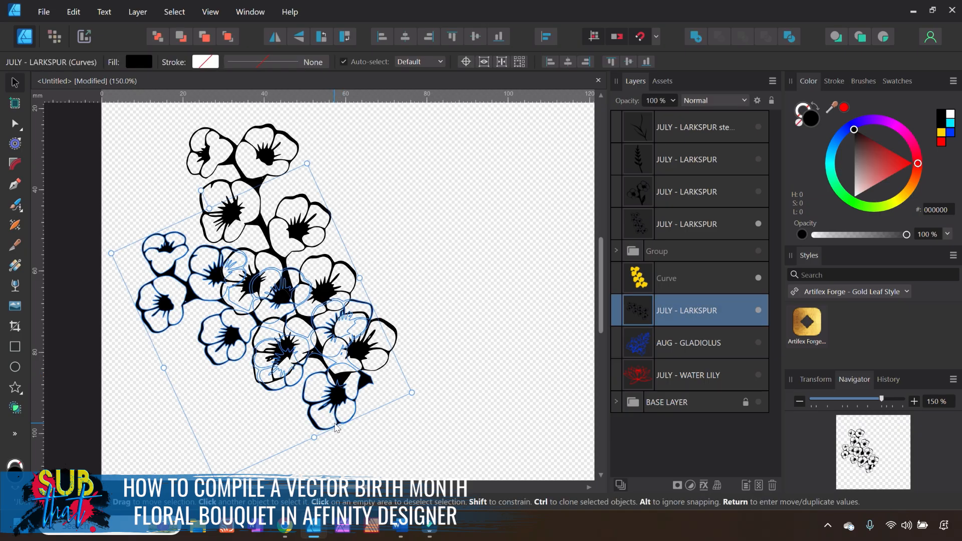
{"action": "left_click", "coordinate": [432, 386]}
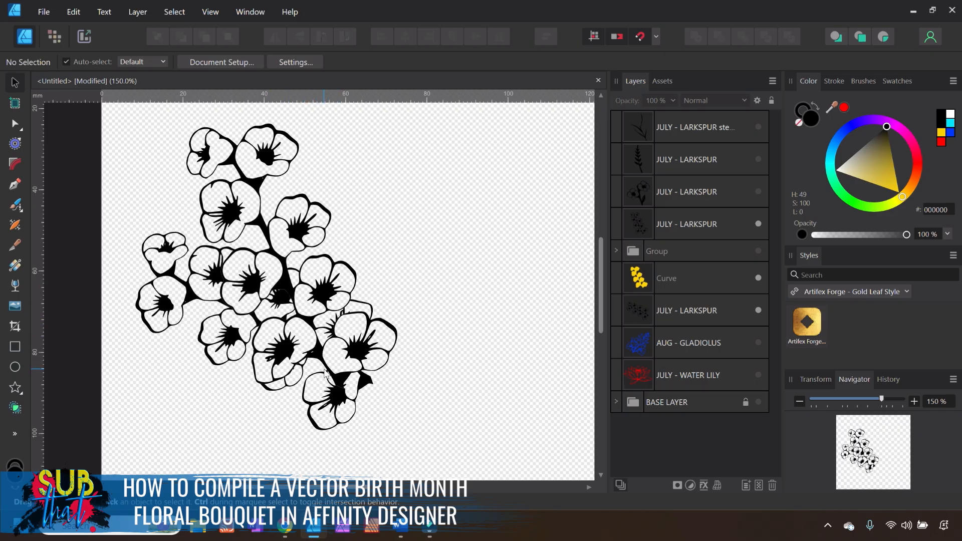
Recolour the upper larkspur sprig's fill from black back to yellow, FFD200.
{"action": "left_click", "coordinate": [337, 312]}
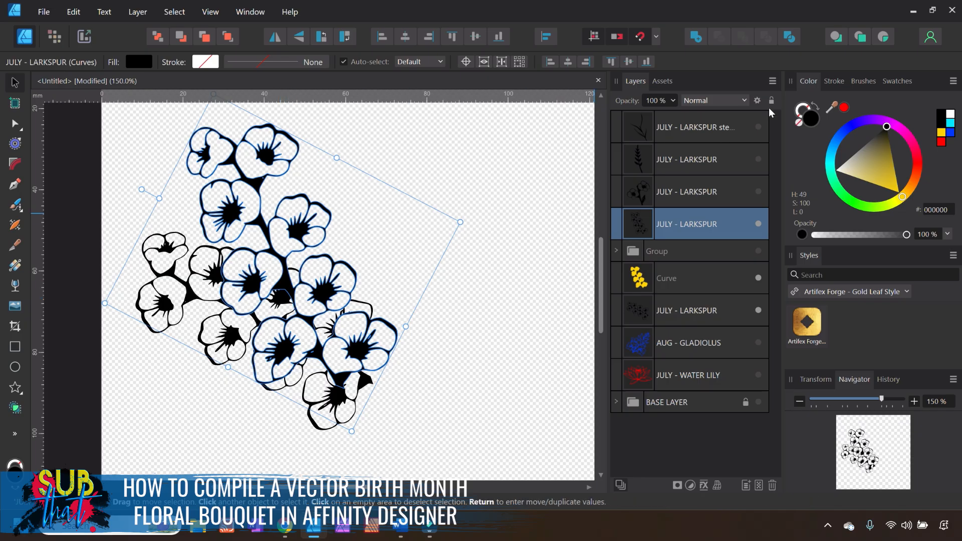
{"action": "left_click", "coordinate": [942, 132]}
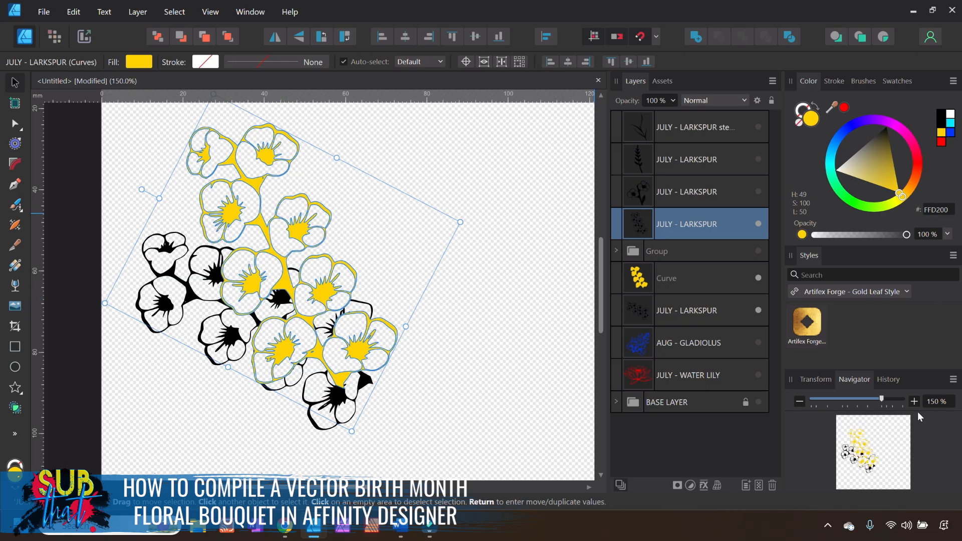
Cut the upper yellow larkspur linework in two across its stem with the Knife tool, above the three lowest flowers.
{"action": "left_click", "coordinate": [916, 402]}
{"action": "left_click", "coordinate": [915, 402]}
{"action": "scroll", "coordinate": [345, 228], "scroll_direction": "down", "scroll_amount": 4}
{"action": "scroll", "coordinate": [346, 228], "scroll_direction": "up", "scroll_amount": 5}
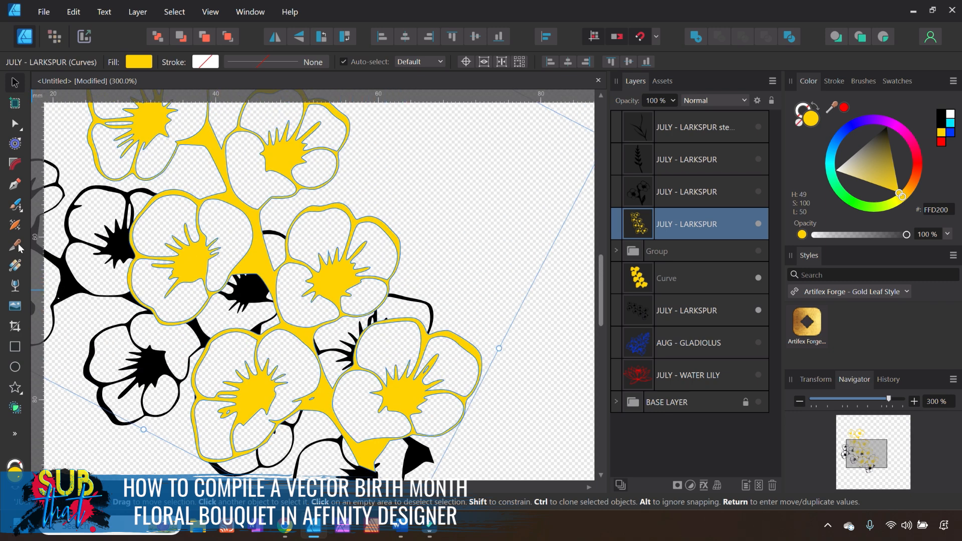
{"action": "left_click", "coordinate": [17, 246]}
{"action": "left_click_drag", "start_coordinate": [261, 316], "coordinate": [285, 220]}
{"action": "left_click", "coordinate": [15, 82]}
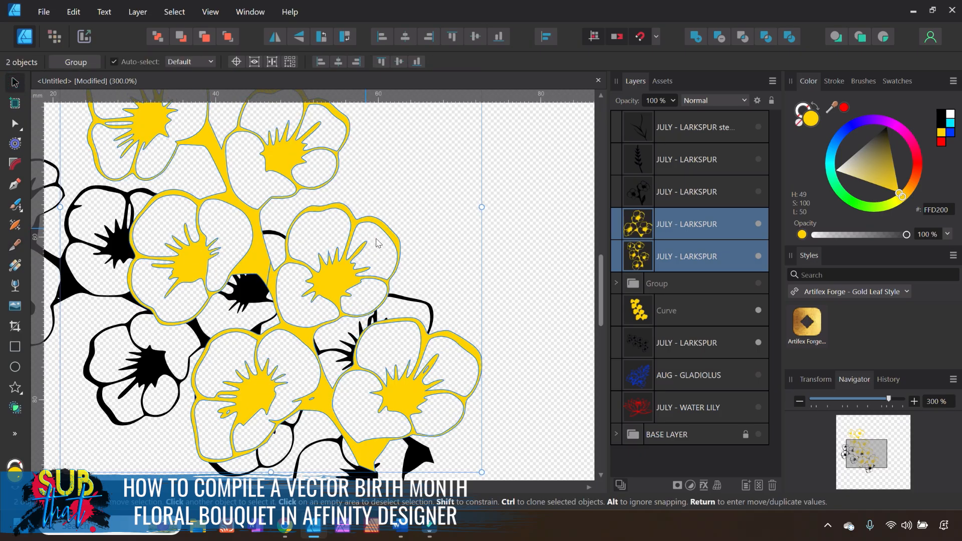
Hide the lower three-flower piece of the cut yellow larkspur linework.
{"action": "left_click", "coordinate": [466, 242]}
{"action": "left_click", "coordinate": [310, 342]}
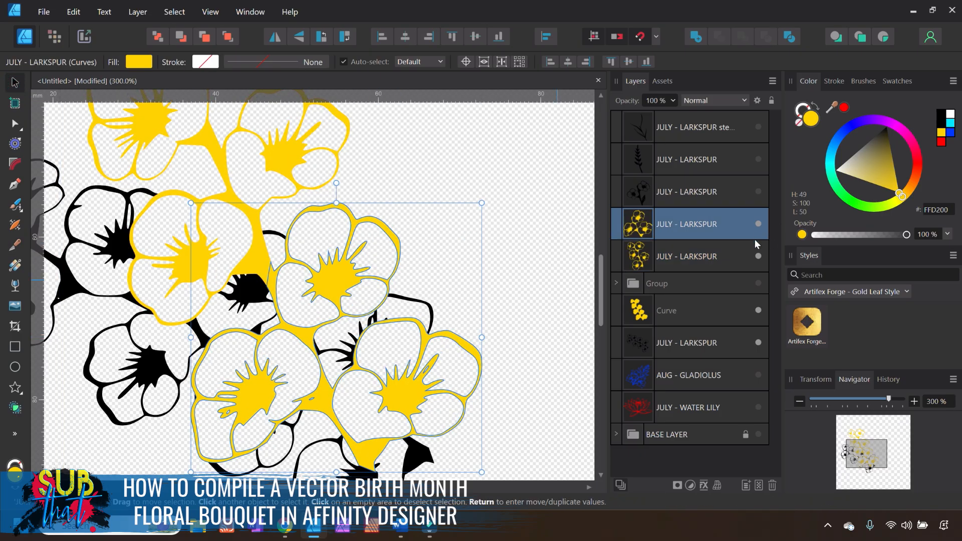
{"action": "left_click", "coordinate": [758, 224]}
{"action": "left_click", "coordinate": [523, 243]}
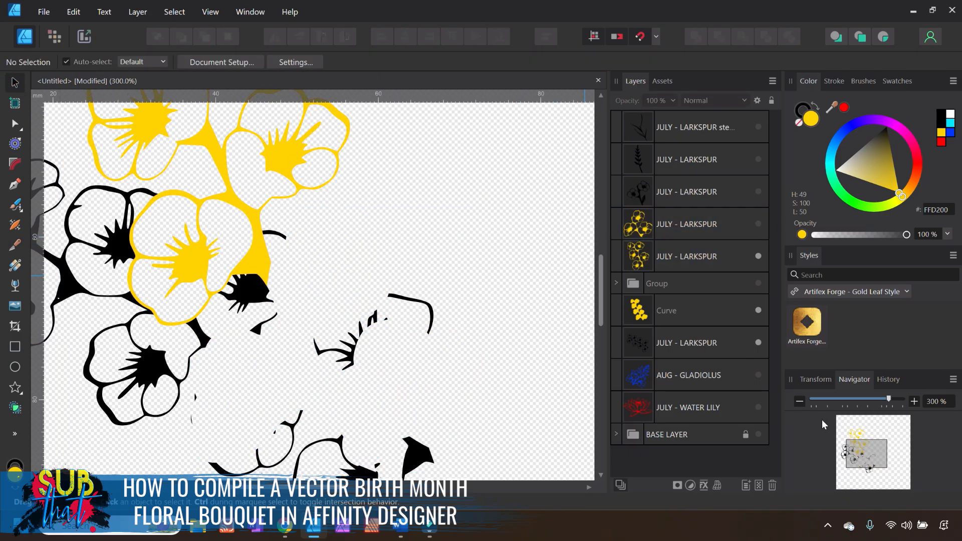
{"action": "left_click", "coordinate": [798, 401]}
{"action": "left_click", "coordinate": [798, 402]}
{"action": "left_click", "coordinate": [798, 401]}
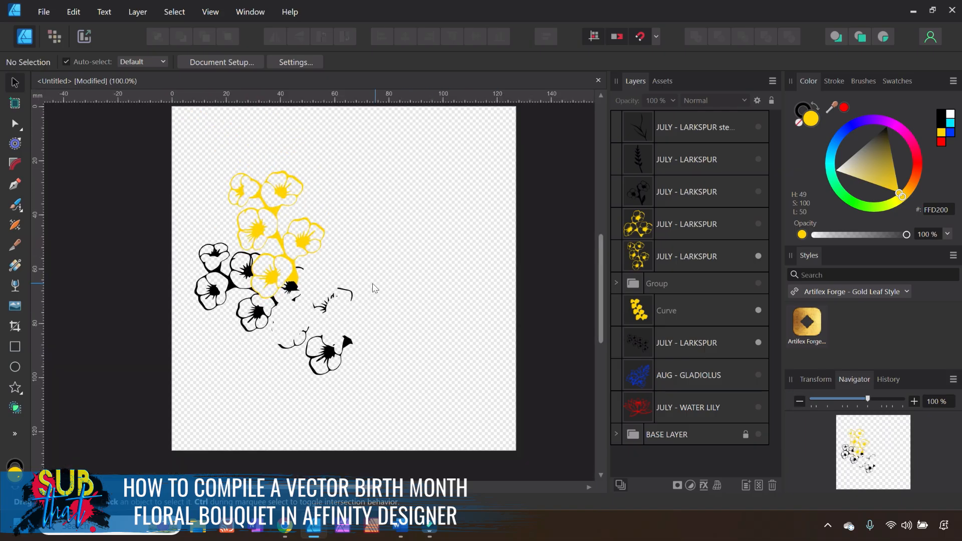
Set the larkspur silhouette curve's blend mode to Normal and its fill to red, FF0000.
{"action": "left_click", "coordinate": [643, 344]}
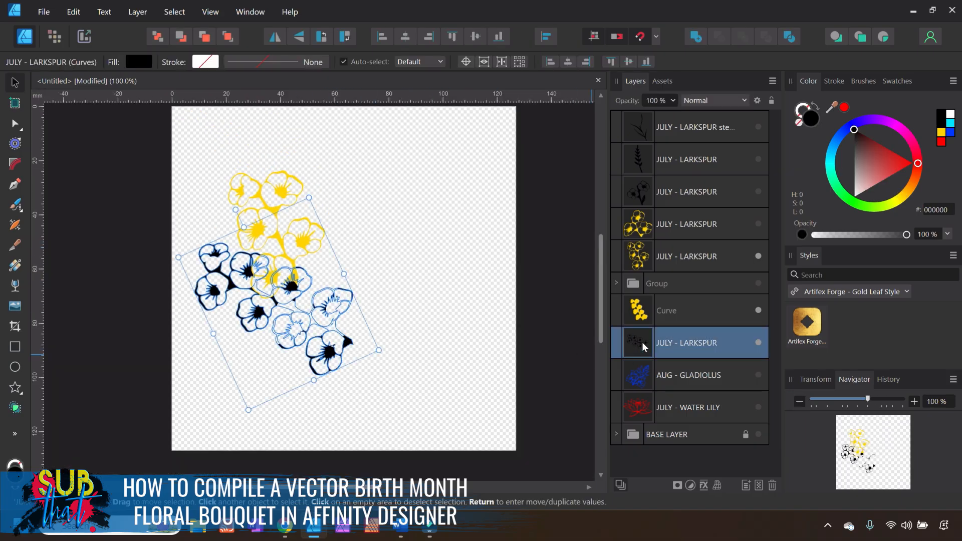
{"action": "left_click", "coordinate": [663, 317]}
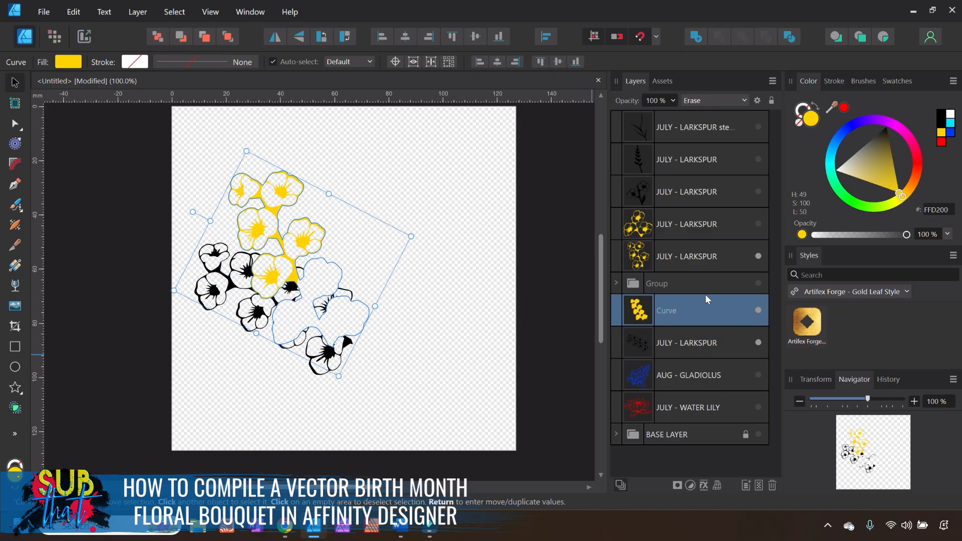
{"action": "left_click", "coordinate": [722, 103]}
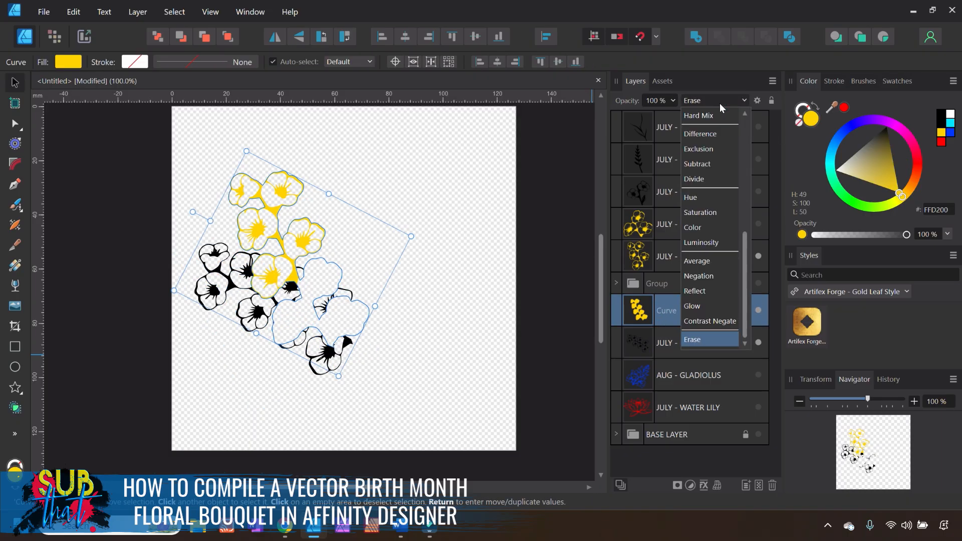
{"action": "scroll", "coordinate": [710, 150], "scroll_direction": "up", "scroll_amount": 5}
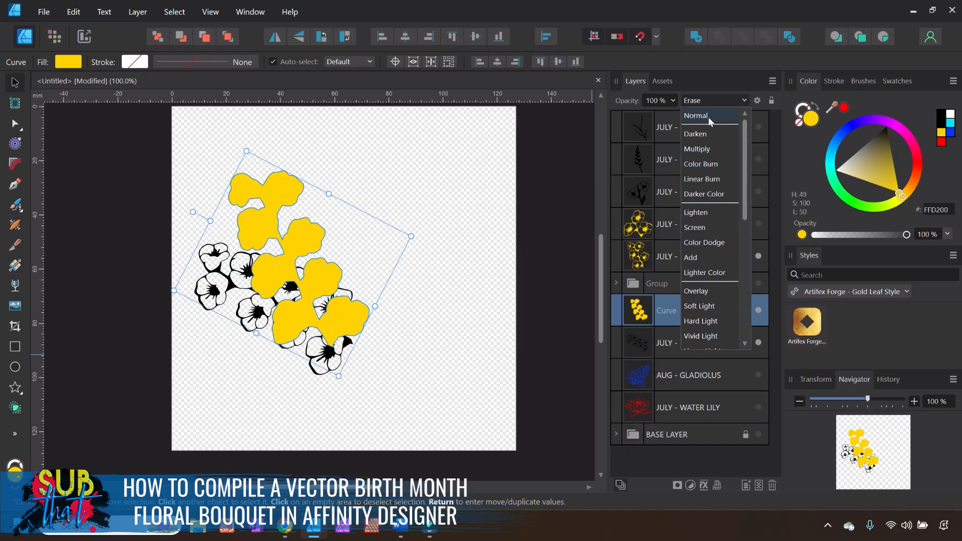
{"action": "left_click", "coordinate": [710, 116]}
{"action": "left_click", "coordinate": [845, 107]}
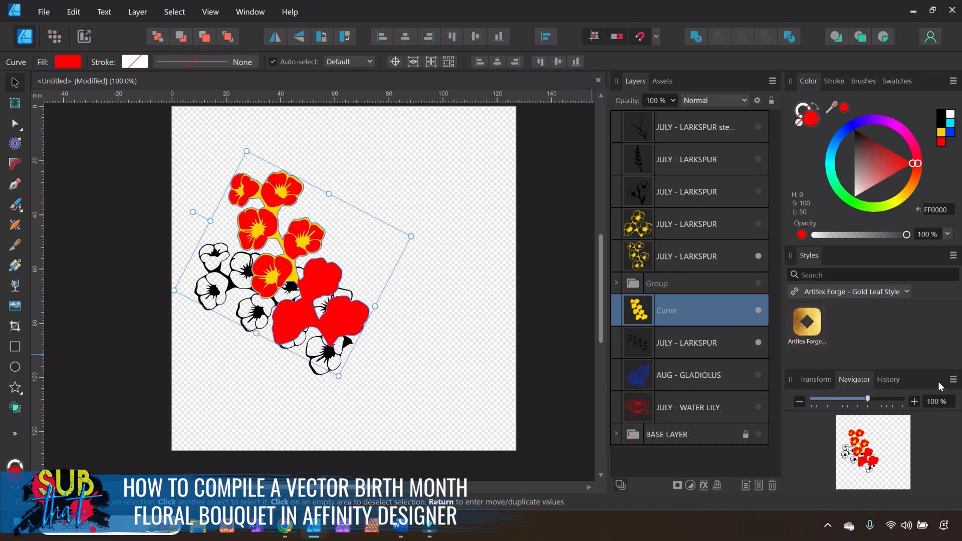
Cut the red silhouette curve across the stem with the Knife tool, at the same place as the linework cut.
{"action": "left_click", "coordinate": [915, 401]}
{"action": "left_click", "coordinate": [915, 401]}
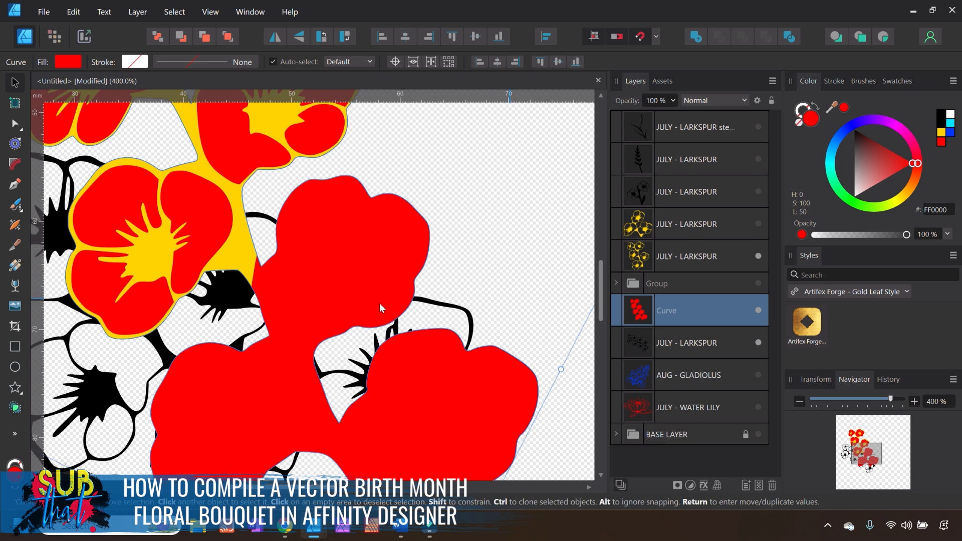
{"action": "left_click", "coordinate": [15, 246]}
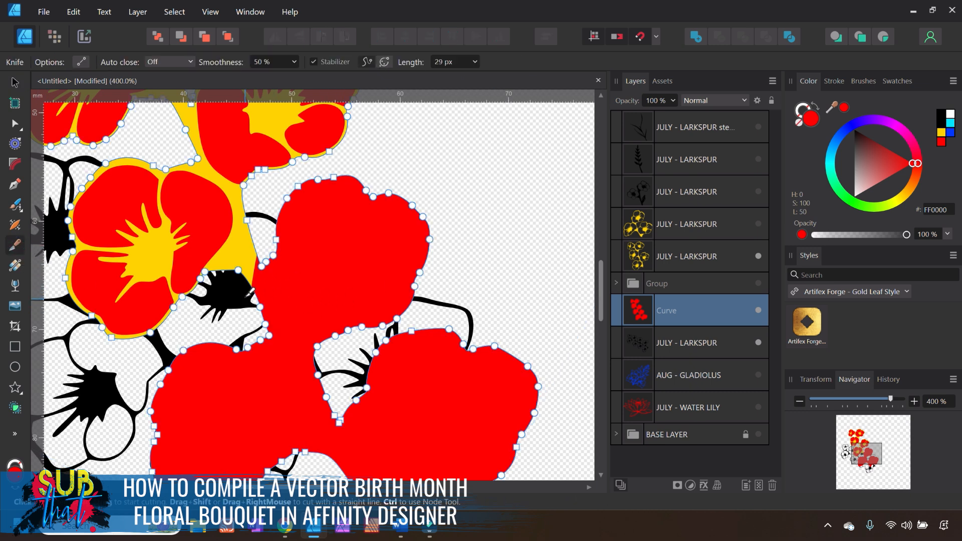
{"action": "left_click_drag", "start_coordinate": [249, 300], "coordinate": [272, 209]}
{"action": "left_click", "coordinate": [15, 81]}
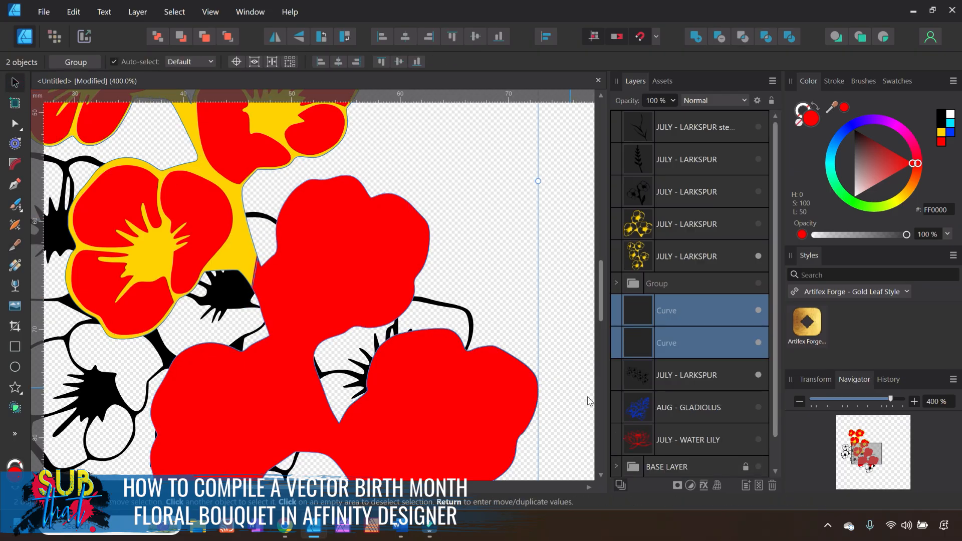
Hide the lower three-flower piece of the cut red silhouette.
{"action": "left_click", "coordinate": [567, 344]}
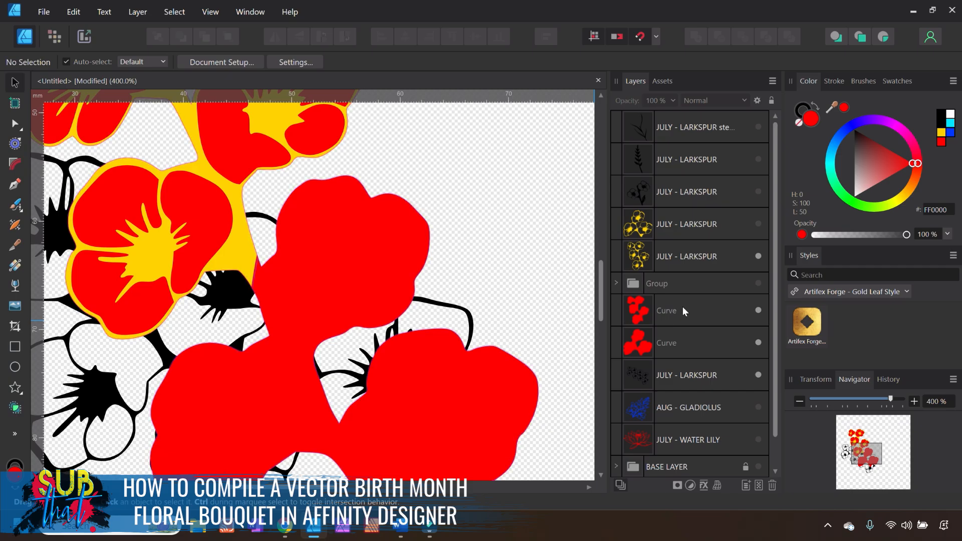
{"action": "left_click", "coordinate": [682, 307]}
{"action": "left_click", "coordinate": [737, 337]}
{"action": "left_click", "coordinate": [758, 343]}
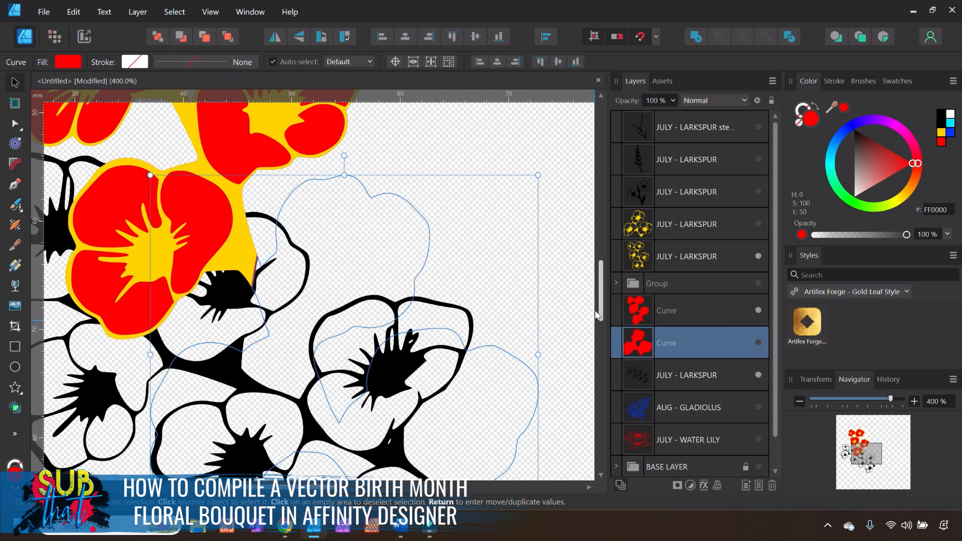
{"action": "left_click", "coordinate": [555, 311]}
{"action": "left_click", "coordinate": [798, 402]}
{"action": "left_click", "coordinate": [798, 401]}
{"action": "left_click", "coordinate": [798, 401]}
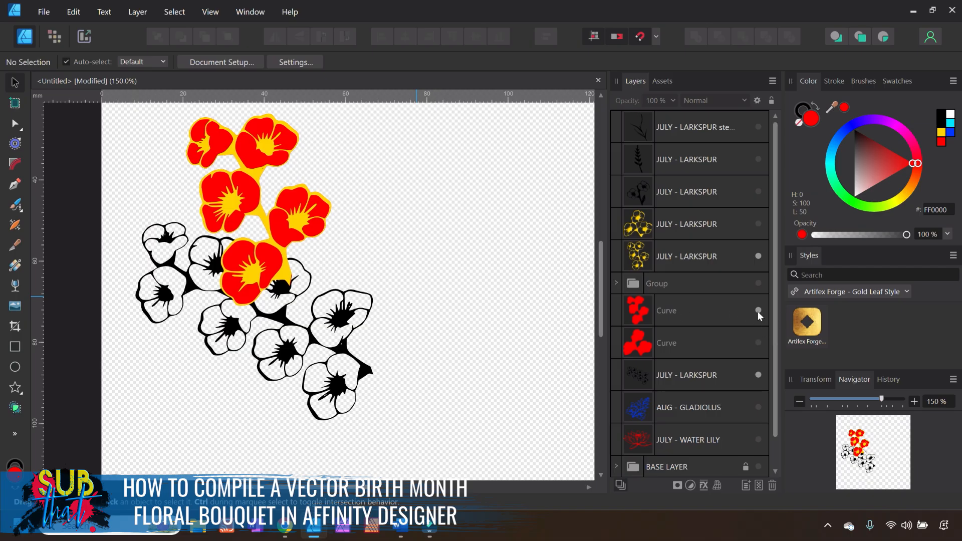
Set the blend mode of the remaining upper red silhouette curve to Erase.
{"action": "left_click", "coordinate": [673, 312]}
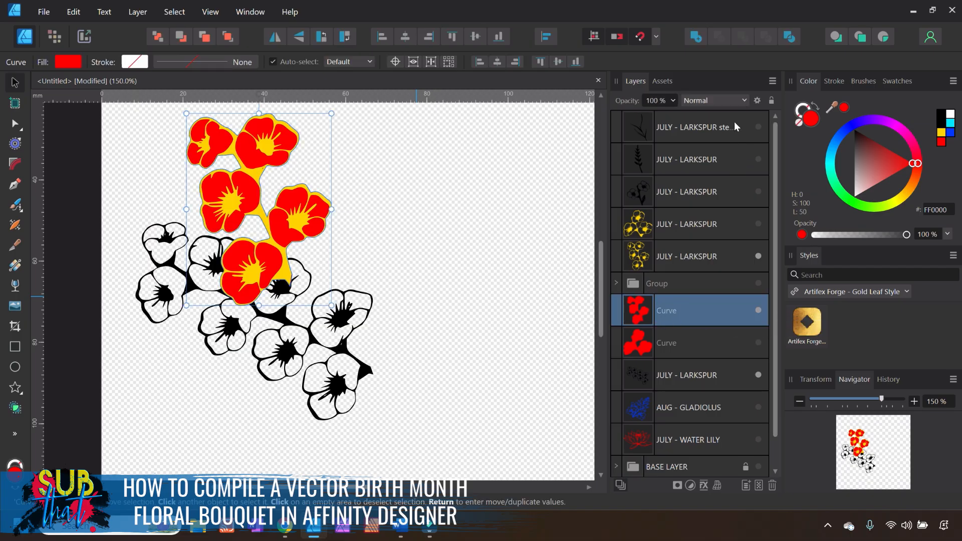
{"action": "left_click", "coordinate": [722, 103]}
{"action": "scroll", "coordinate": [727, 251], "scroll_direction": "down", "scroll_amount": 5}
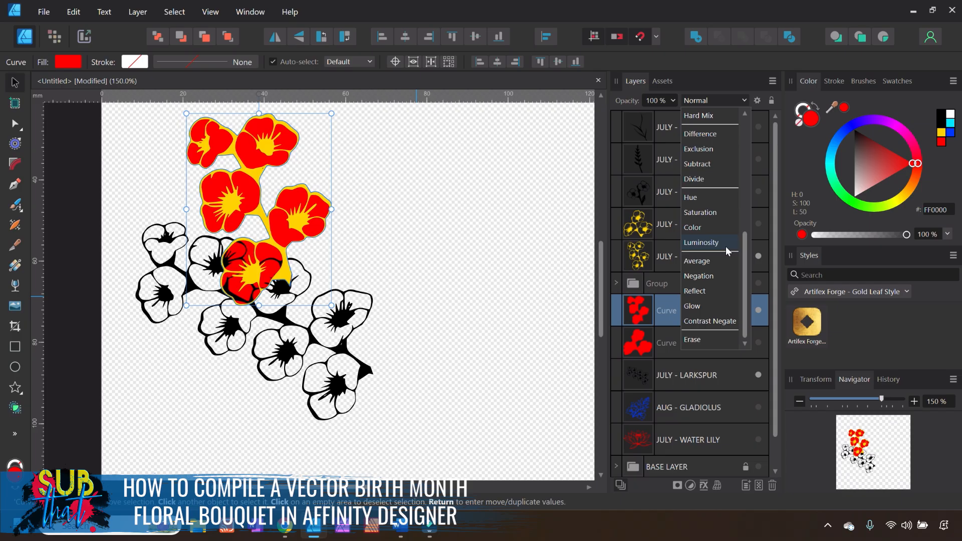
{"action": "left_click", "coordinate": [716, 342]}
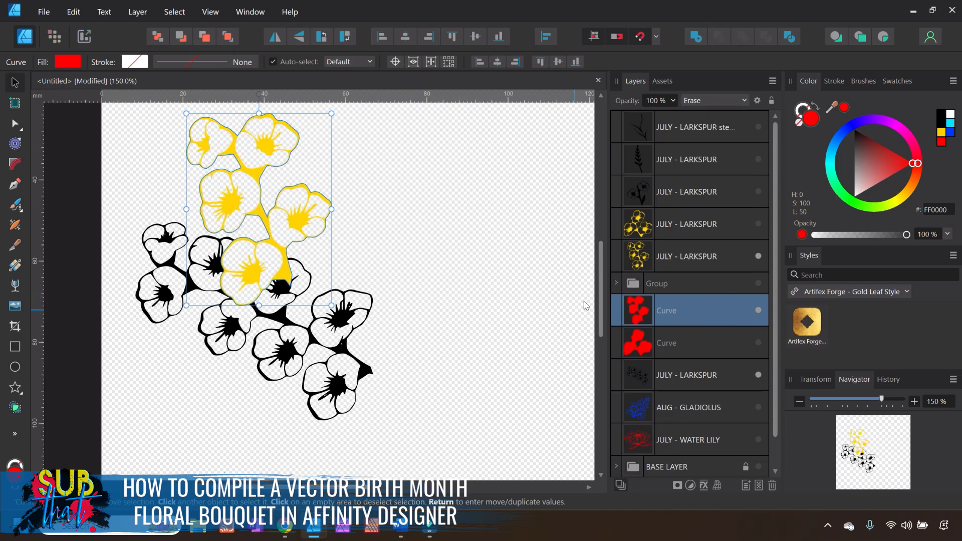
Recolour the remaining upper yellow larkspur linework to black, 000000.
{"action": "left_click", "coordinate": [684, 259]}
{"action": "left_click_drag", "start_coordinate": [880, 142], "coordinate": [886, 126]}
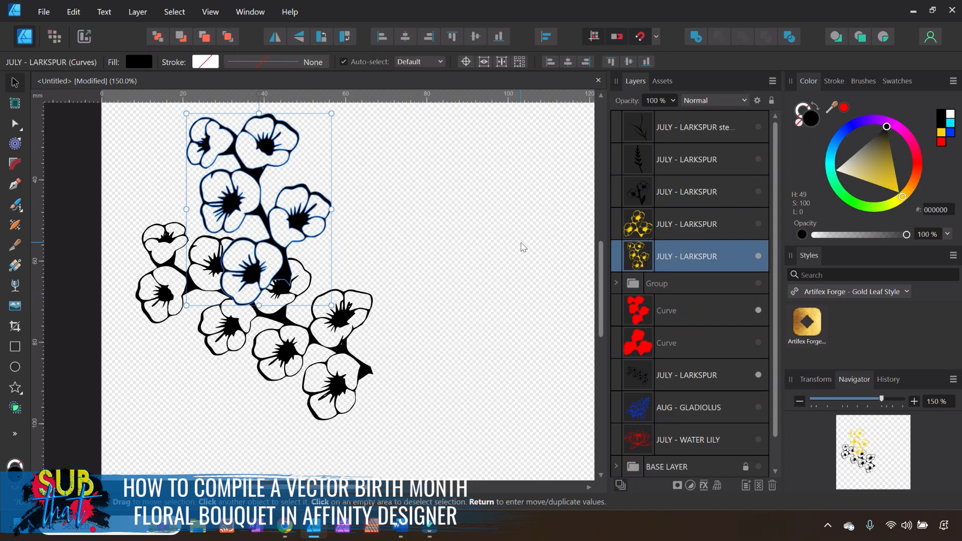
{"action": "left_click", "coordinate": [482, 255]}
{"action": "scroll", "coordinate": [411, 307], "scroll_direction": "up", "scroll_amount": 1}
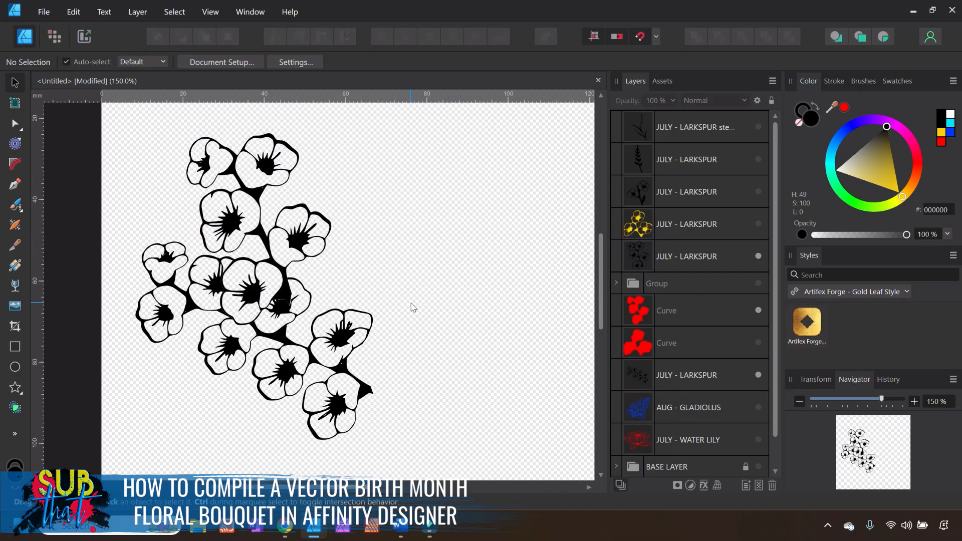
Show the AUG - GLADIOLUS and JULY - WATER LILY layers again.
{"action": "left_click", "coordinate": [800, 402]}
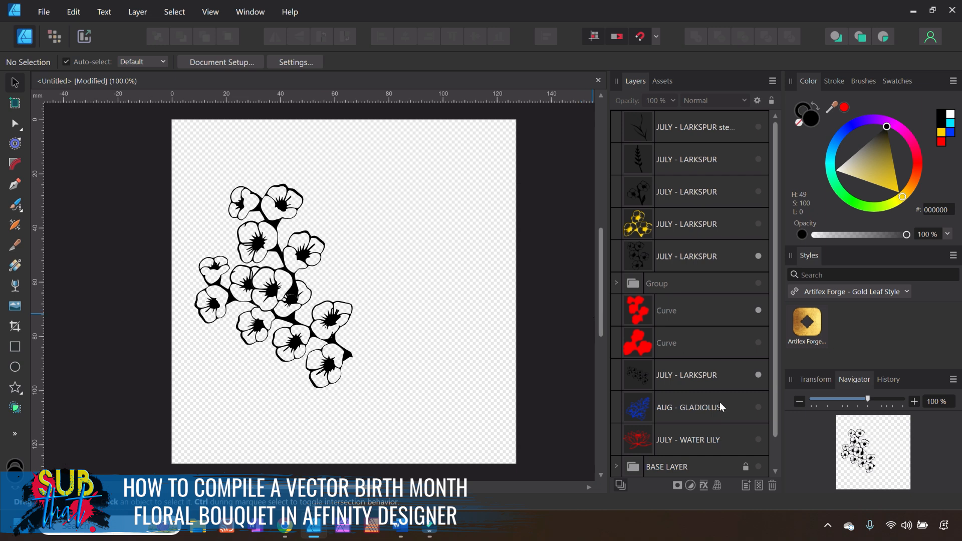
{"action": "left_click", "coordinate": [759, 408]}
{"action": "left_click", "coordinate": [759, 440]}
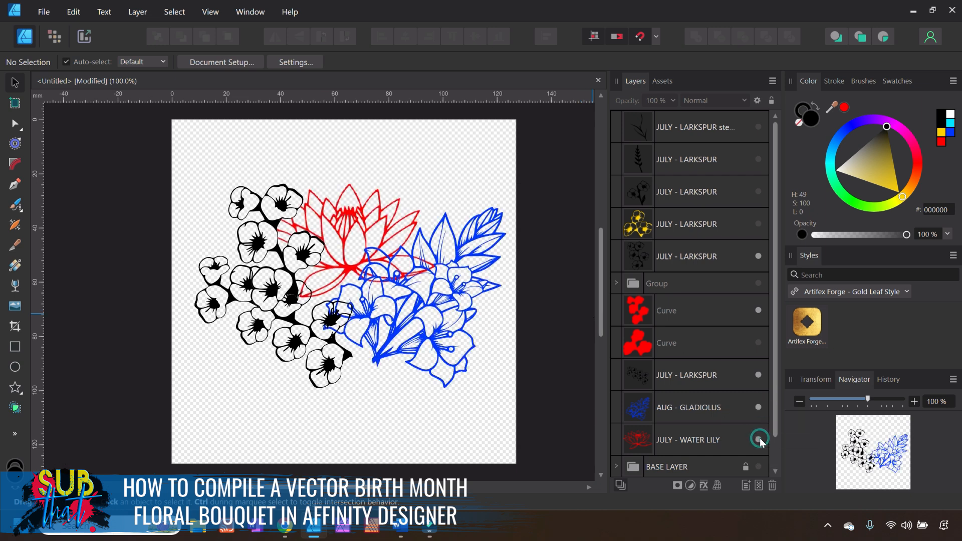
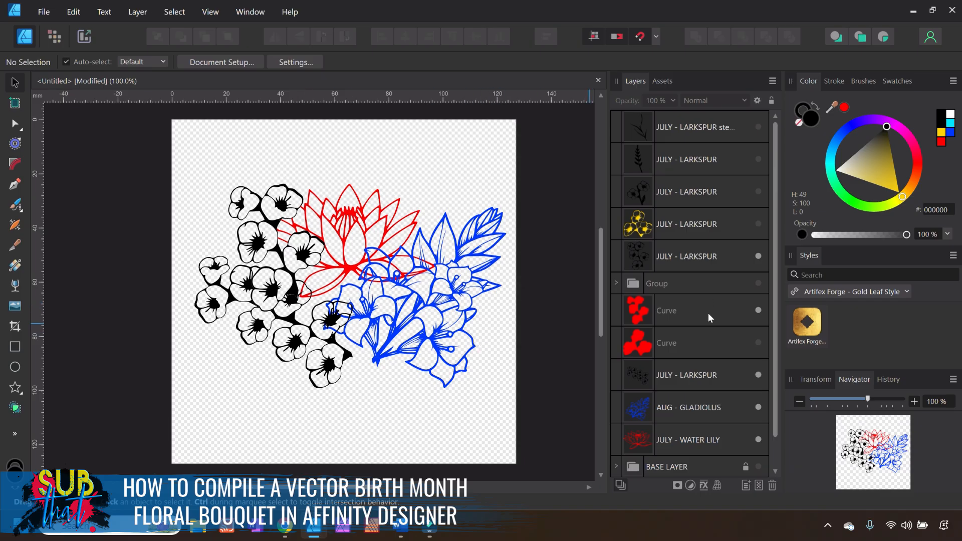
Move the upper larkspur's linework, silhouette pieces and hidden group together down and to the right, and rotate them slightly counterclockwise.
{"action": "left_click", "coordinate": [667, 336]}
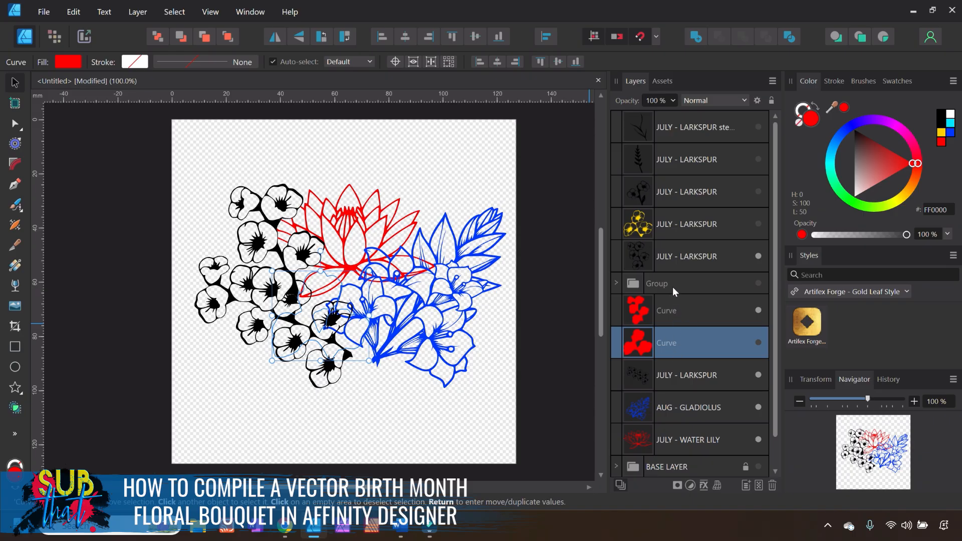
{"action": "left_click", "coordinate": [664, 315], "text": "shift"}
{"action": "left_click", "coordinate": [661, 286], "text": "shift"}
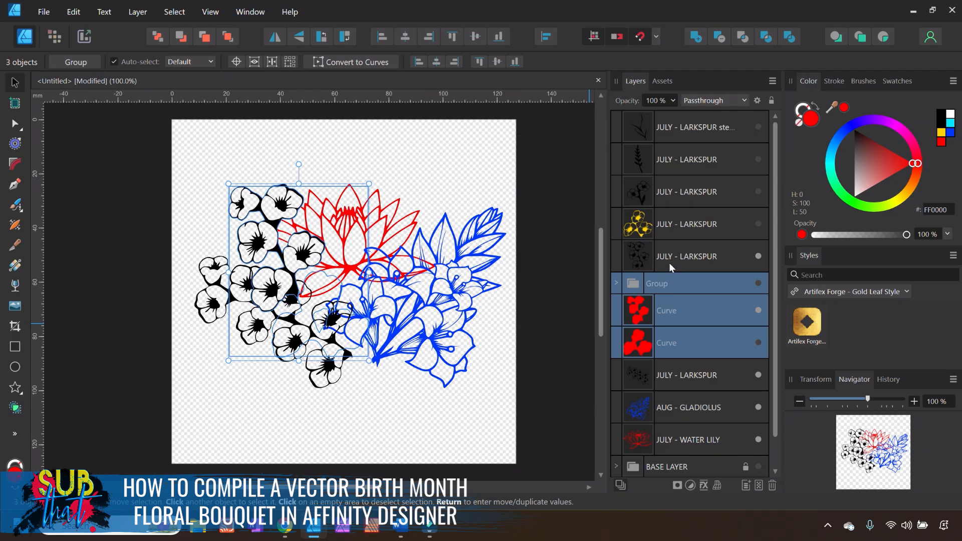
{"action": "left_click", "coordinate": [680, 221], "text": "ctrl"}
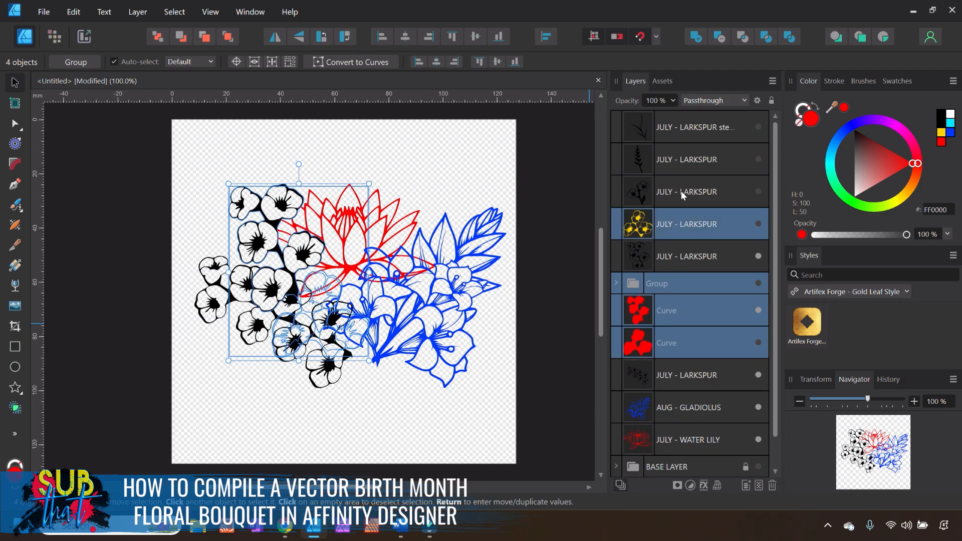
{"action": "left_click", "coordinate": [683, 256], "text": "ctrl"}
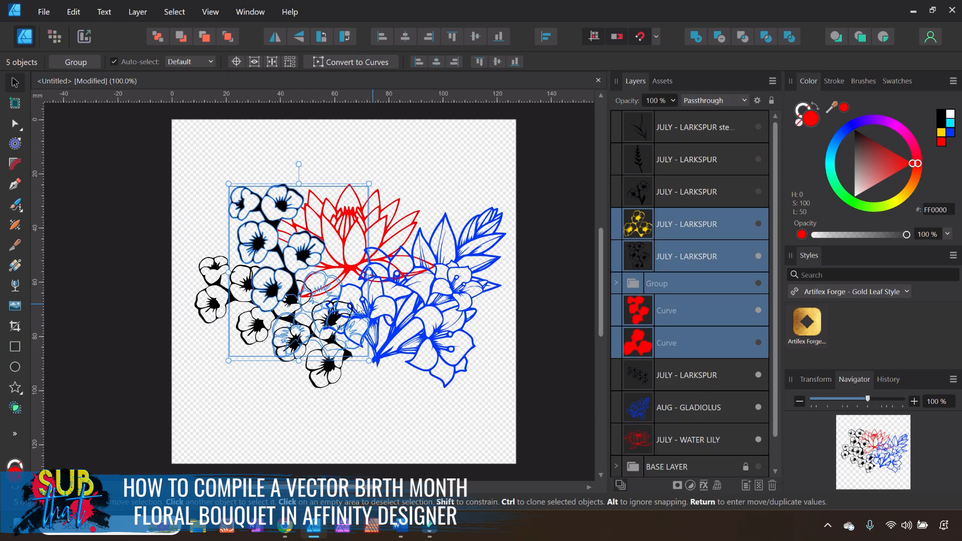
{"action": "left_click_drag", "start_coordinate": [302, 295], "coordinate": [319, 319]}
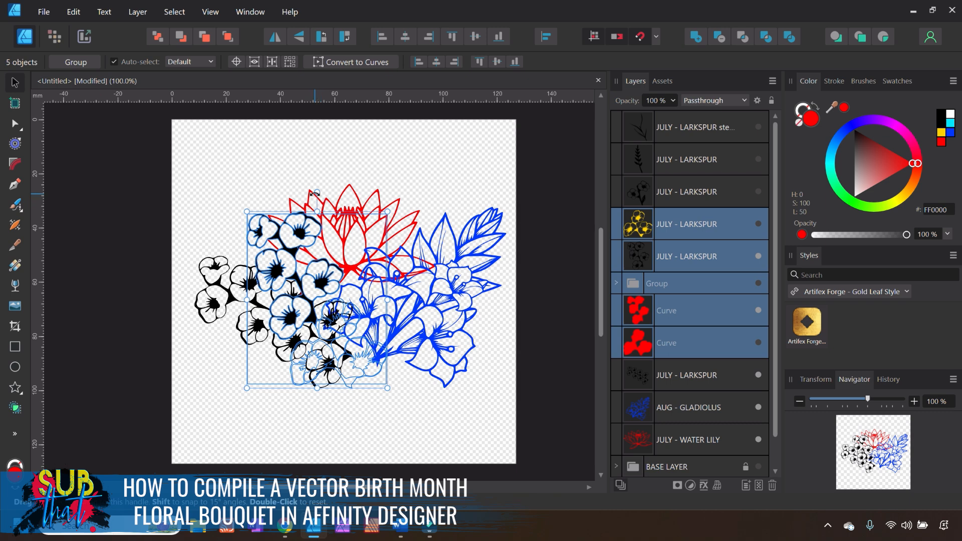
{"action": "left_click_drag", "start_coordinate": [317, 194], "coordinate": [312, 192]}
{"action": "left_click_drag", "start_coordinate": [327, 310], "coordinate": [320, 310]}
{"action": "left_click", "coordinate": [391, 440]}
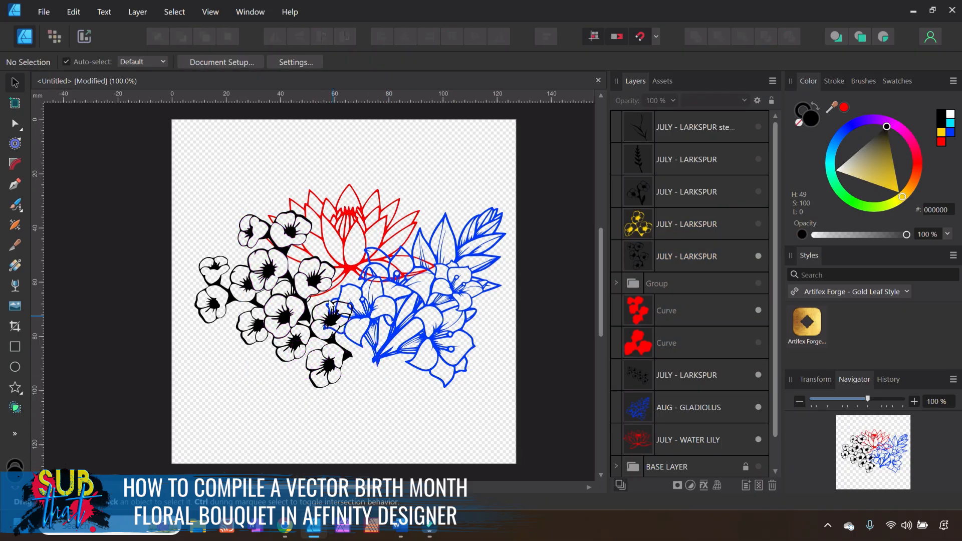
Enlarge the lower larkspur sprig slightly, rotating it clockwise and shifting it left behind the upper sprig.
{"action": "left_click", "coordinate": [326, 377]}
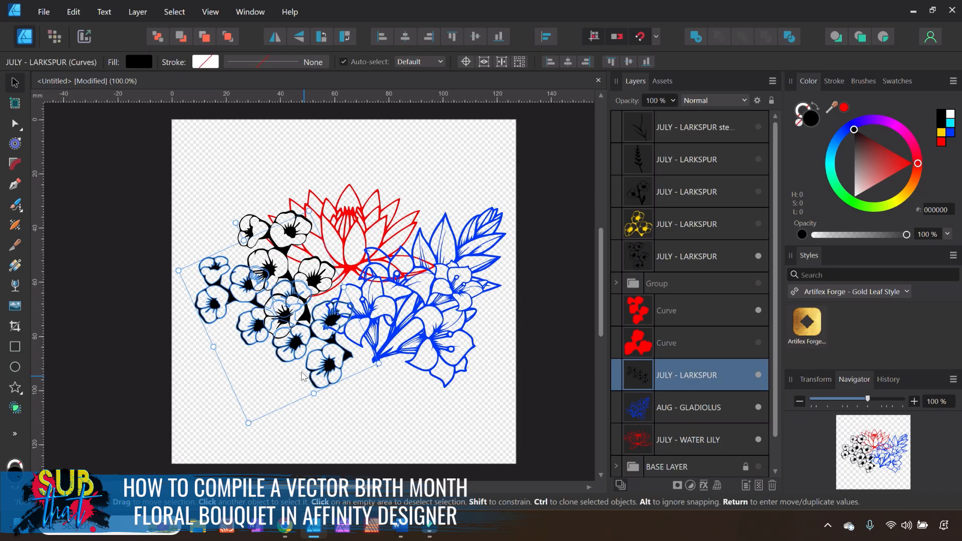
{"action": "left_click_drag", "start_coordinate": [177, 270], "coordinate": [156, 255]}
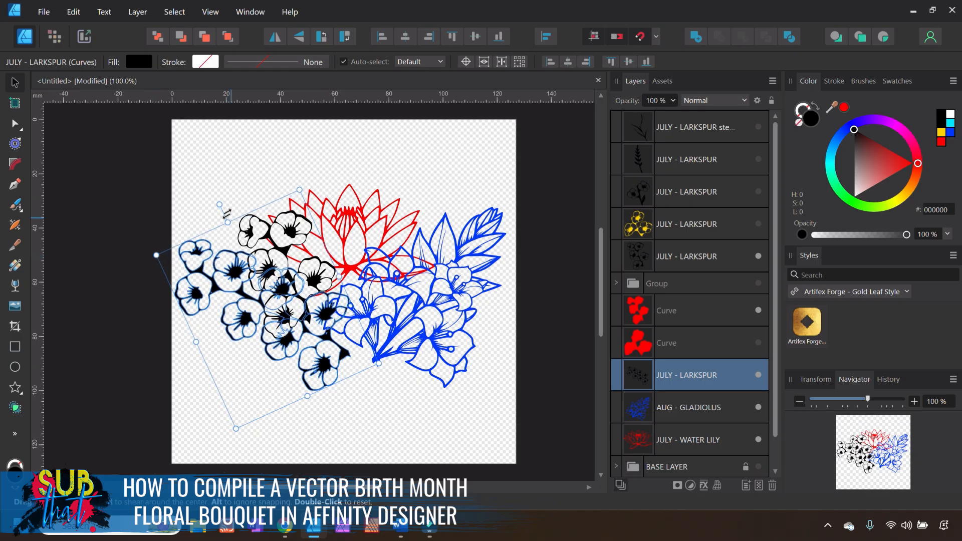
{"action": "left_click_drag", "start_coordinate": [220, 205], "coordinate": [230, 200]}
{"action": "left_click_drag", "start_coordinate": [308, 361], "coordinate": [270, 348]}
{"action": "left_click_drag", "start_coordinate": [222, 196], "coordinate": [234, 193]}
{"action": "left_click_drag", "start_coordinate": [293, 354], "coordinate": [296, 357]}
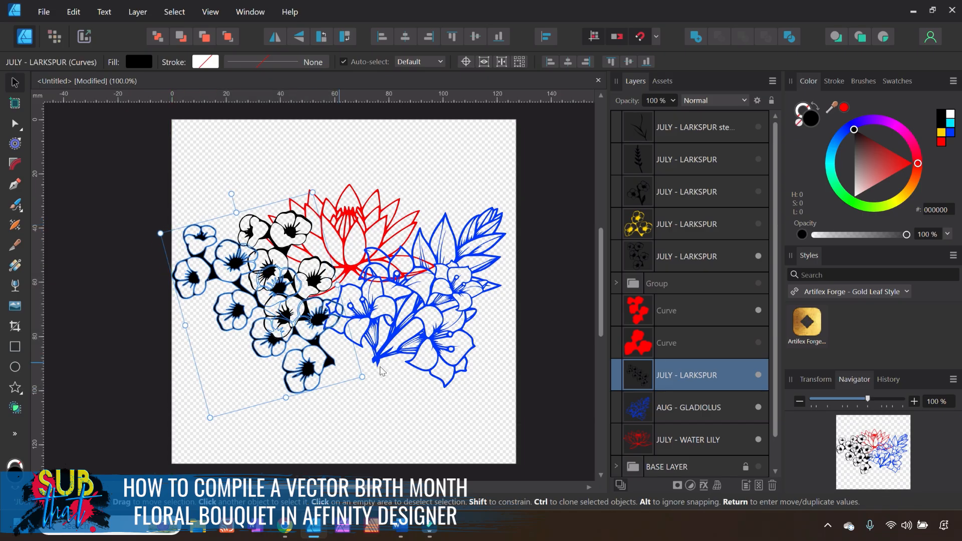
{"action": "left_click", "coordinate": [541, 384]}
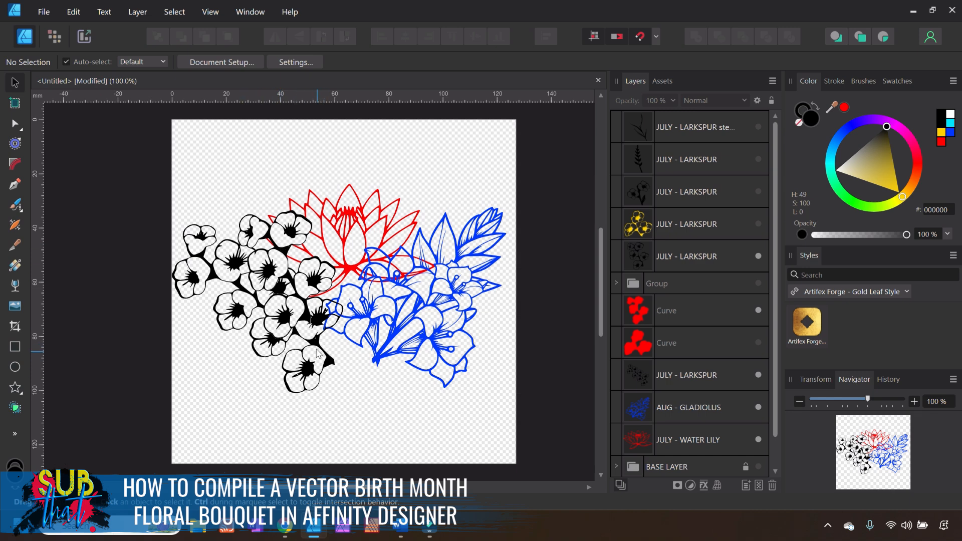
Move the blue gladiolus about 5 mm left and slightly up, closer to the larkspur sprigs.
{"action": "left_click", "coordinate": [400, 338]}
{"action": "left_click_drag", "start_coordinate": [405, 350], "coordinate": [390, 345]}
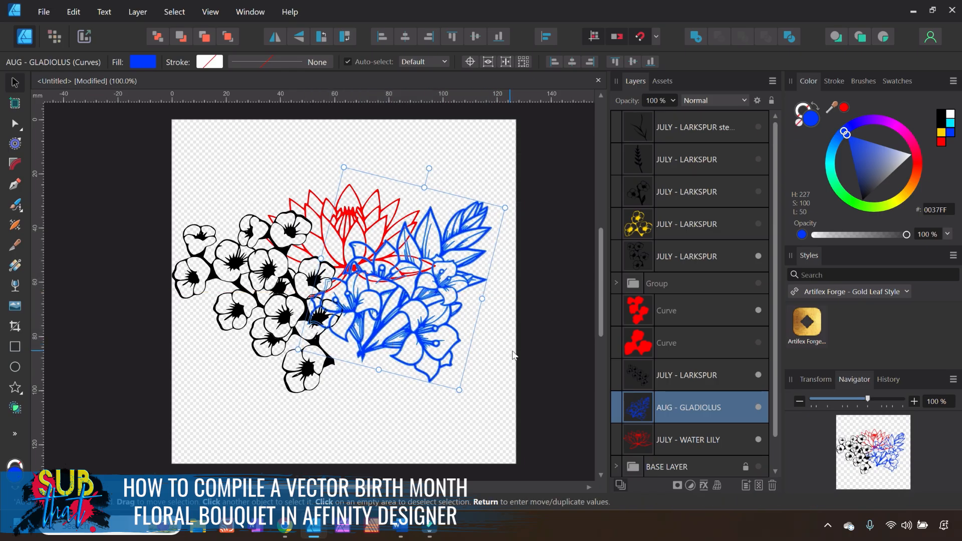
Hide the AUG - GLADIOLUS and JULY - WATER LILY layers so only the larkspur sprigs are shown.
{"action": "left_click", "coordinate": [529, 367]}
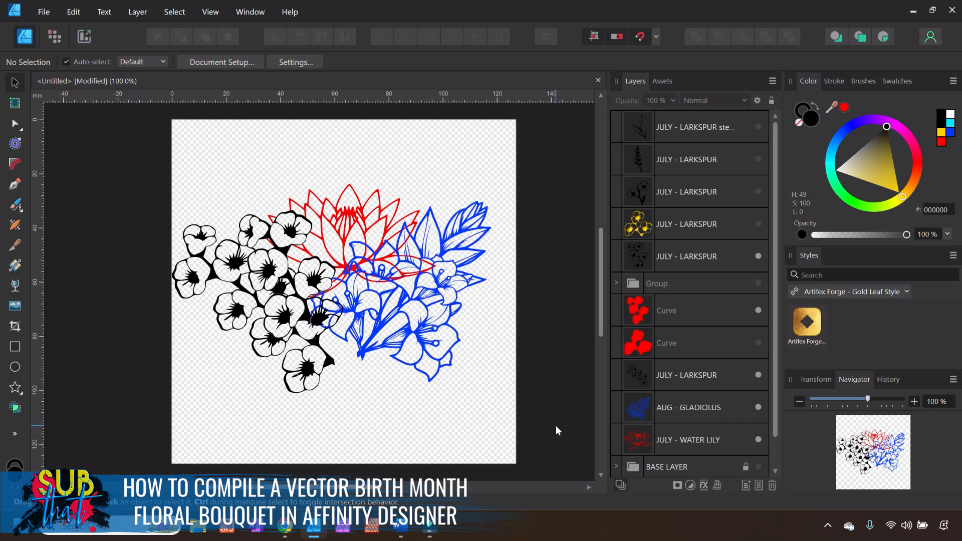
{"action": "left_click", "coordinate": [390, 317]}
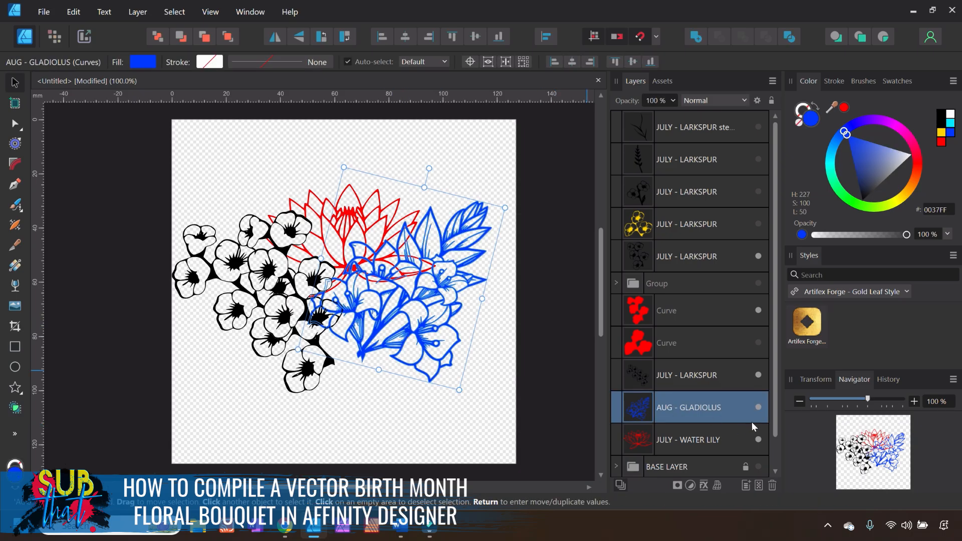
{"action": "left_click", "coordinate": [760, 408]}
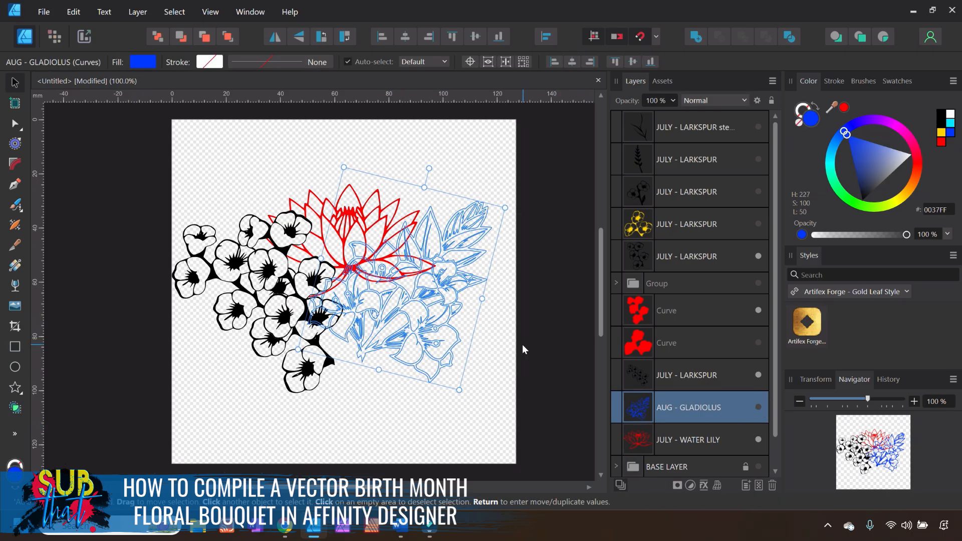
{"action": "left_click", "coordinate": [759, 440]}
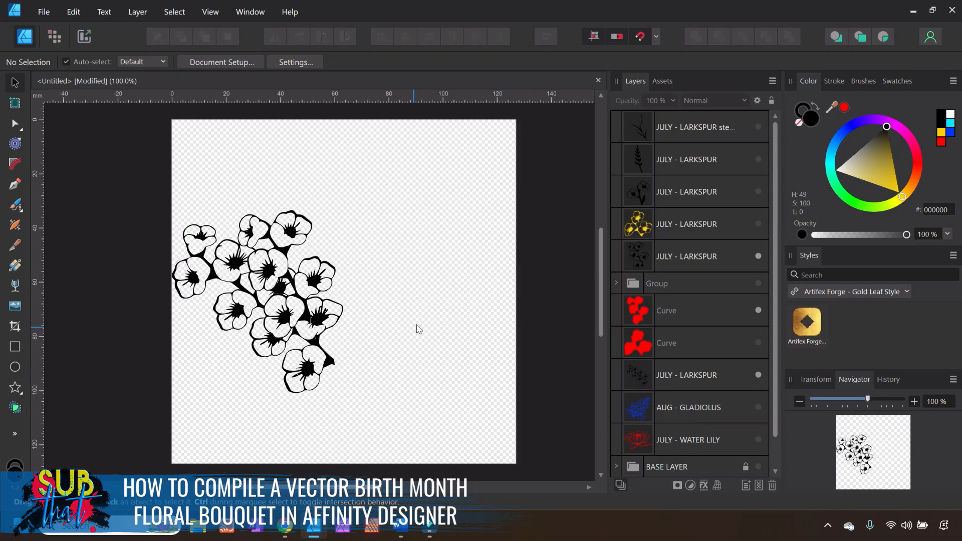
Delete the stray spike's nodes from the upper larkspur linework, where its lowest bloom runs into the neighbouring flower of the other sprig.
{"action": "left_click", "coordinate": [306, 305]}
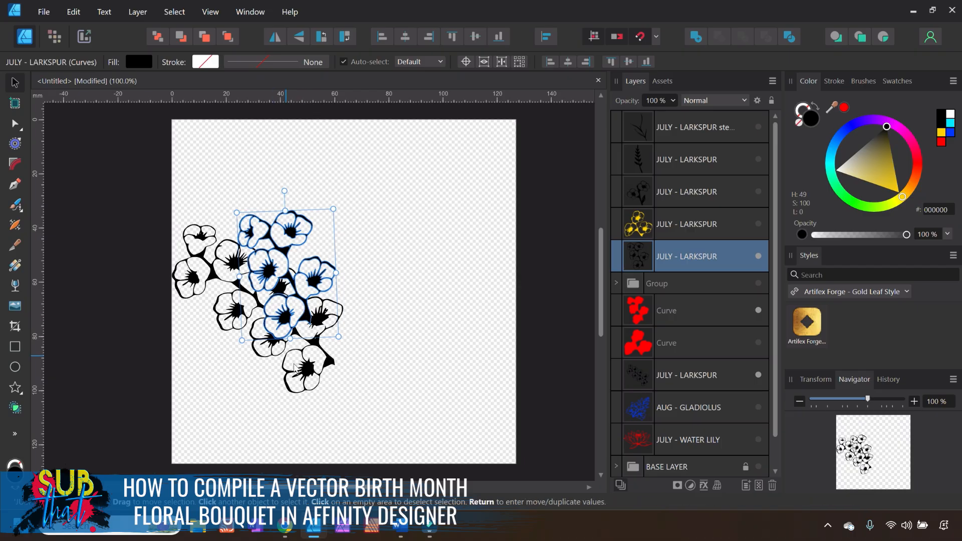
{"action": "left_click", "coordinate": [301, 376]}
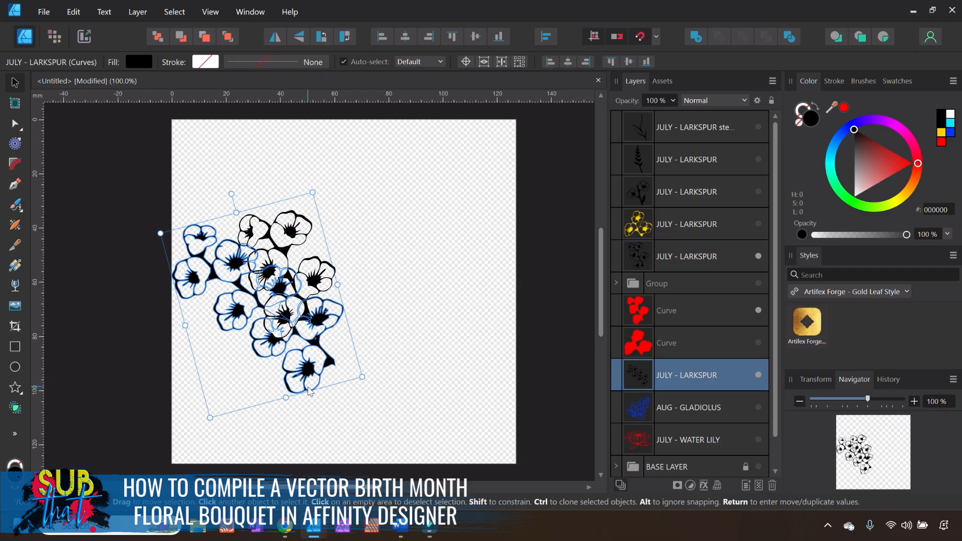
{"action": "left_click", "coordinate": [302, 291]}
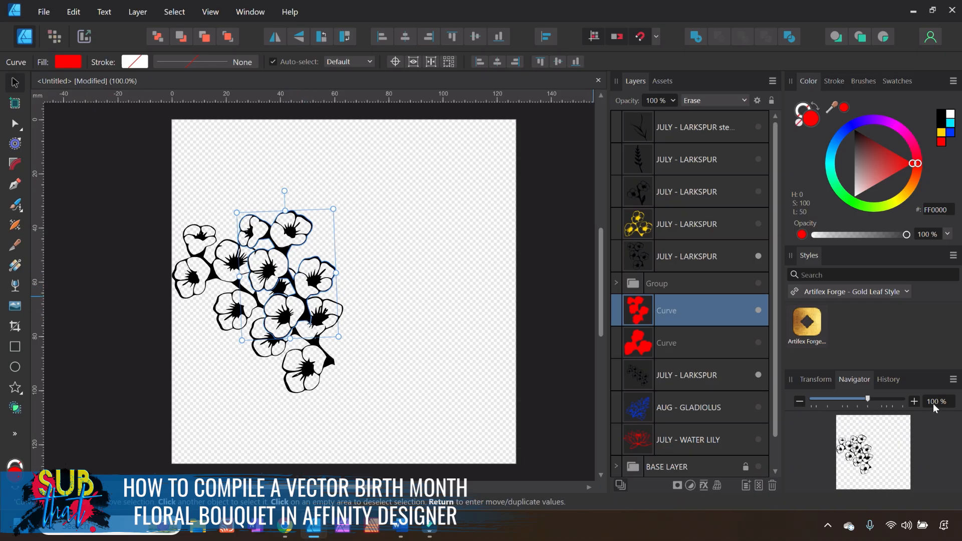
{"action": "left_click", "coordinate": [915, 402]}
{"action": "left_click", "coordinate": [915, 402]}
{"action": "left_click", "coordinate": [915, 402]}
{"action": "left_click", "coordinate": [914, 402]}
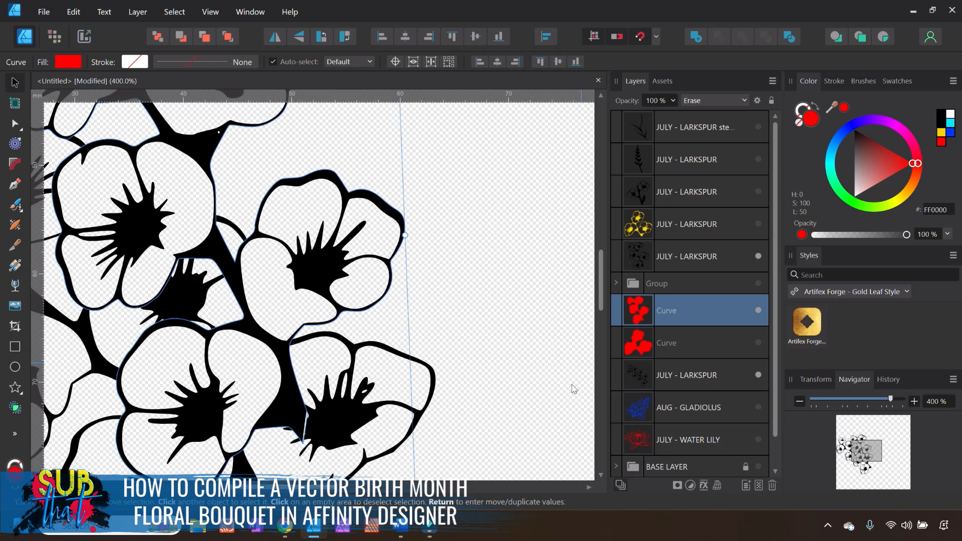
{"action": "left_click_drag", "start_coordinate": [326, 488], "coordinate": [305, 487]}
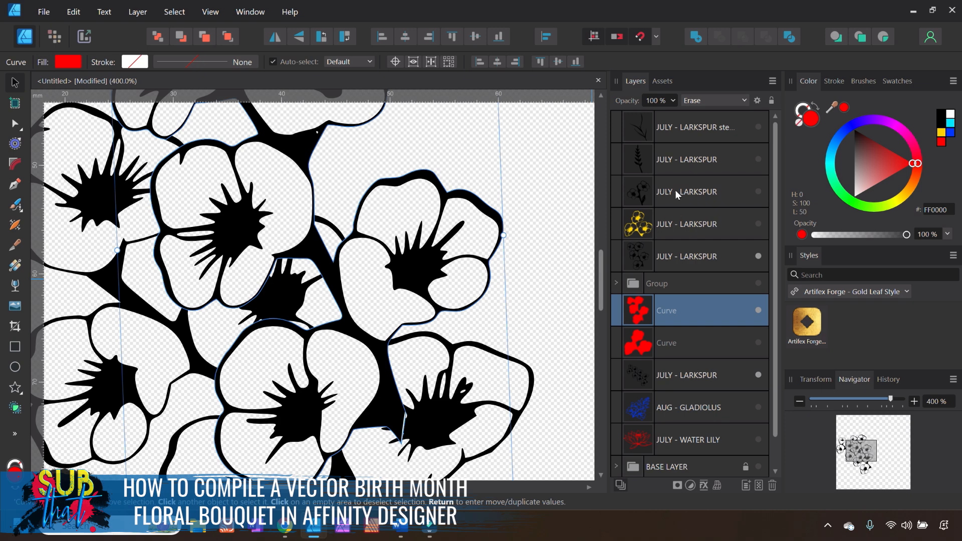
{"action": "left_click", "coordinate": [669, 258]}
{"action": "scroll", "coordinate": [528, 318], "scroll_direction": "down", "scroll_amount": 3}
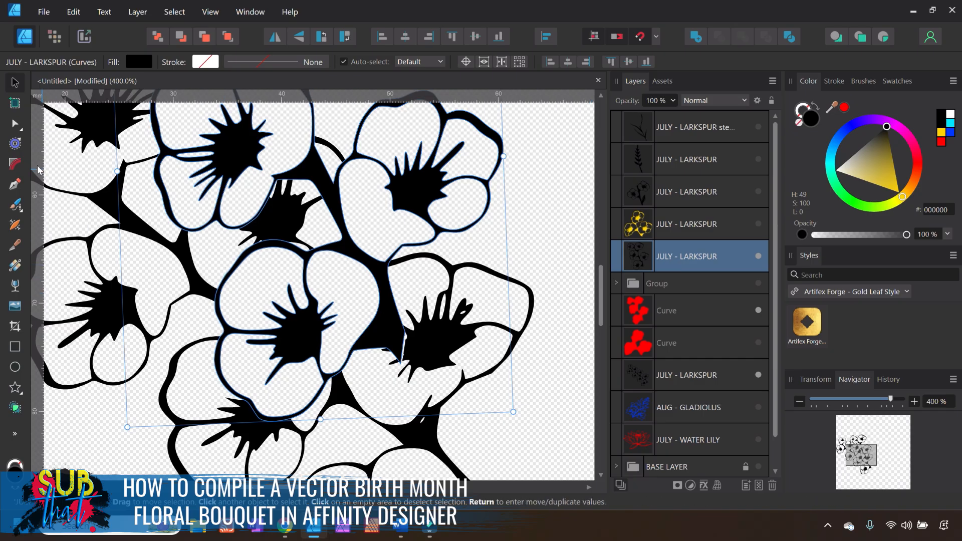
{"action": "left_click", "coordinate": [15, 125]}
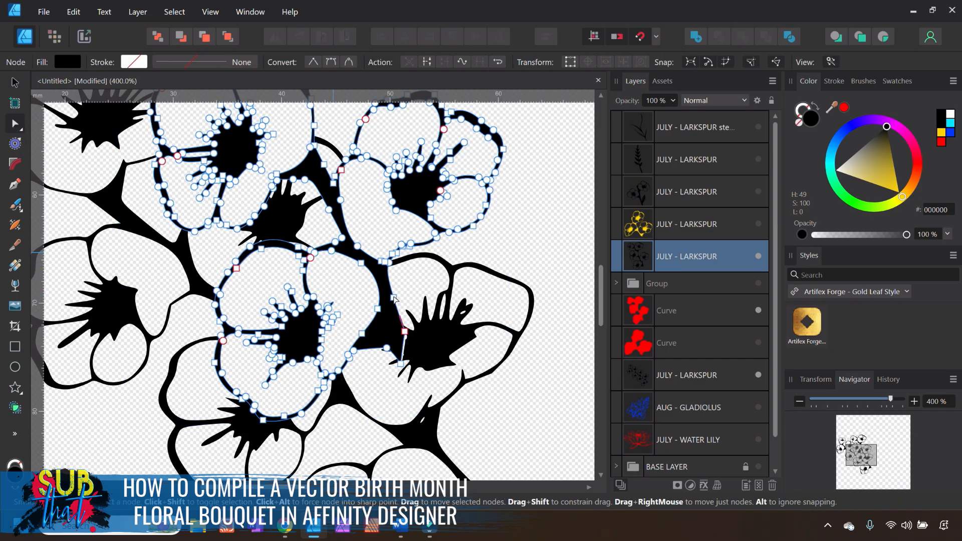
{"action": "left_click", "coordinate": [400, 364]}
{"action": "key", "text": "Delete"}
{"action": "left_click", "coordinate": [404, 332]}
{"action": "key", "text": "Delete"}
{"action": "left_click", "coordinate": [390, 344]}
{"action": "key", "text": "Delete"}
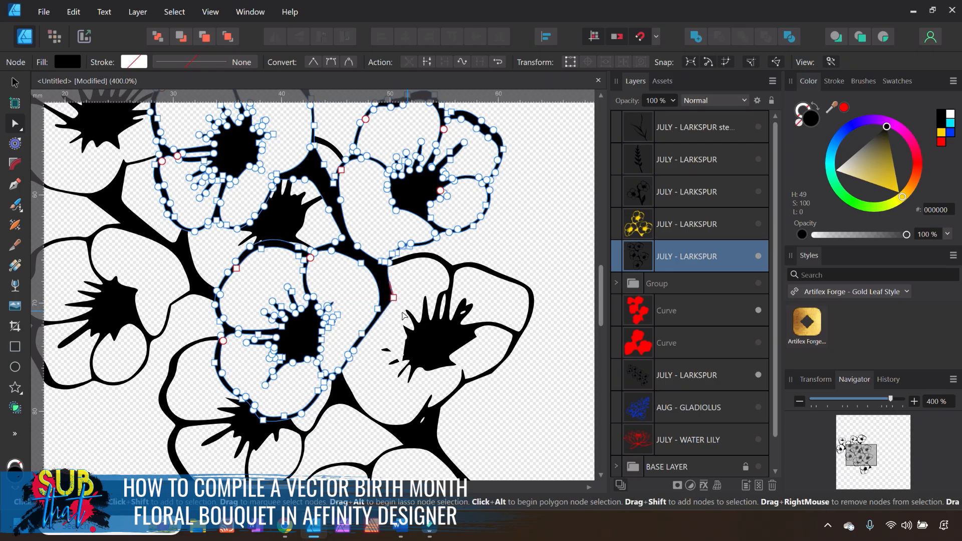
Pull the lowest bloom's right petal edge slightly outward and clean up the leftover node beside its outline.
{"action": "left_click_drag", "start_coordinate": [369, 330], "coordinate": [374, 334]}
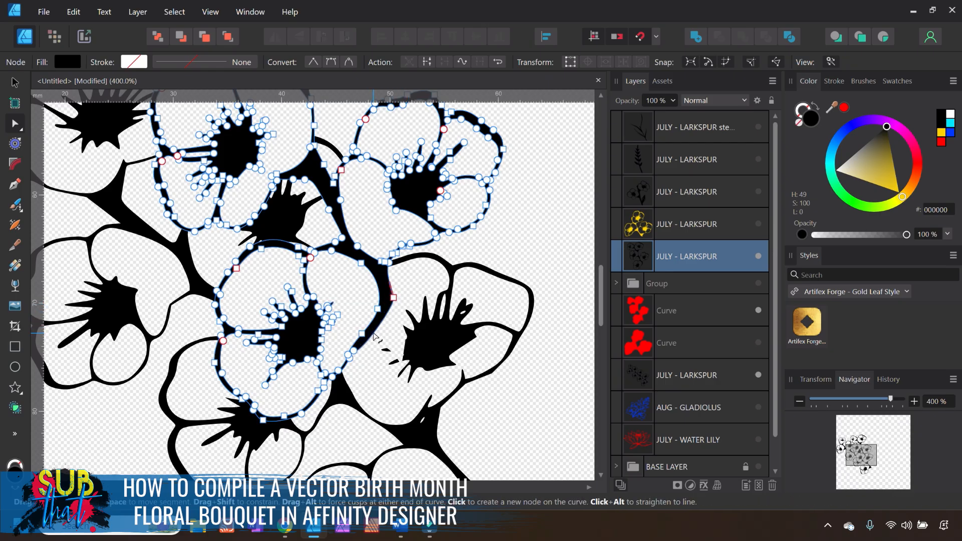
{"action": "left_click", "coordinate": [509, 246]}
{"action": "left_click", "coordinate": [364, 345]}
{"action": "key", "text": "Delete"}
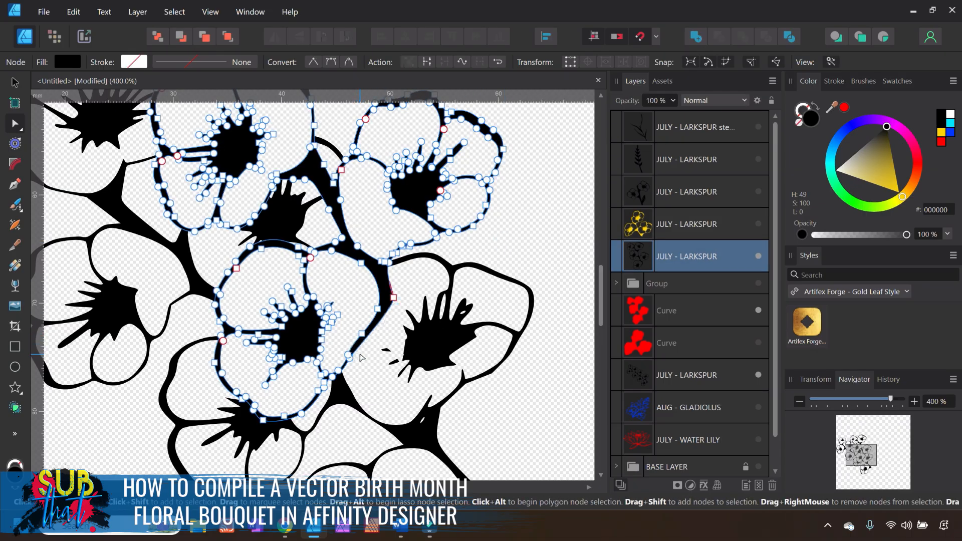
{"action": "left_click", "coordinate": [516, 400]}
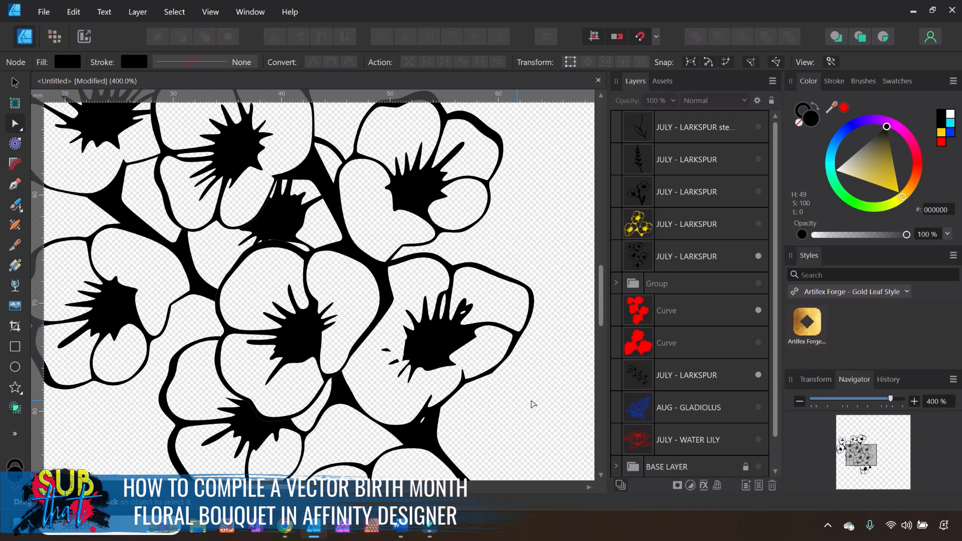
Smooth the right petal outline of that bloom by nudging its corner node left and adjusting its curve handles.
{"action": "left_click", "coordinate": [390, 314]}
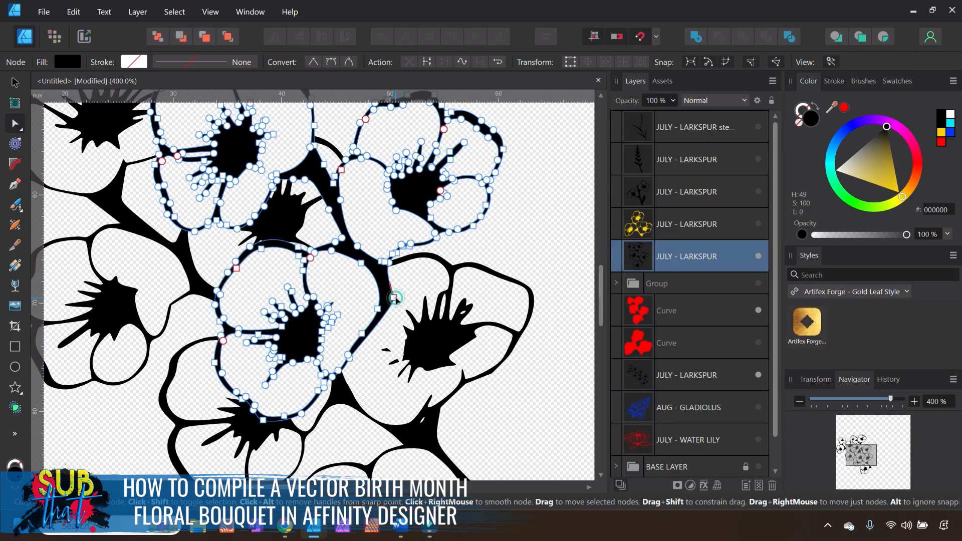
{"action": "left_click_drag", "start_coordinate": [396, 305], "coordinate": [384, 321]}
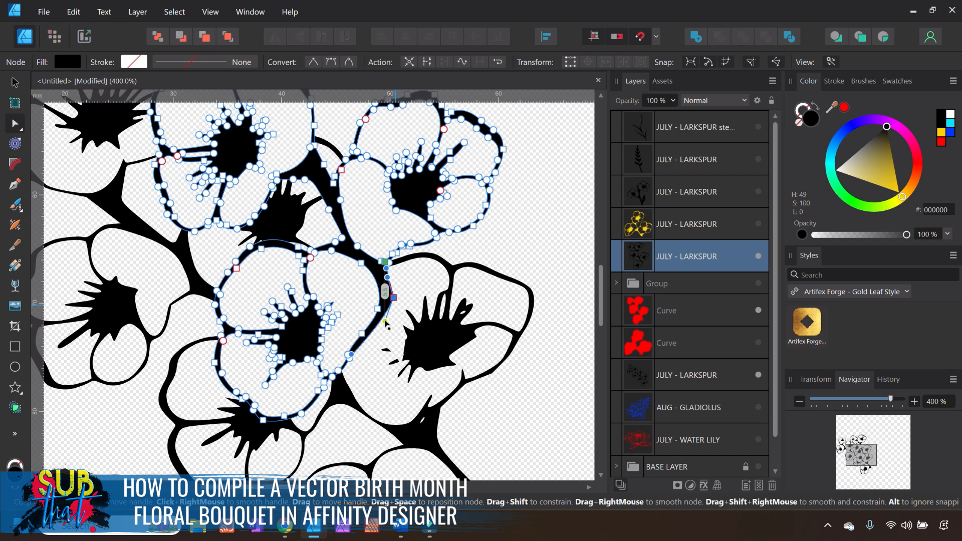
{"action": "left_click_drag", "start_coordinate": [387, 279], "coordinate": [387, 269]}
{"action": "key", "text": "Left"}
{"action": "key", "text": "Left"}
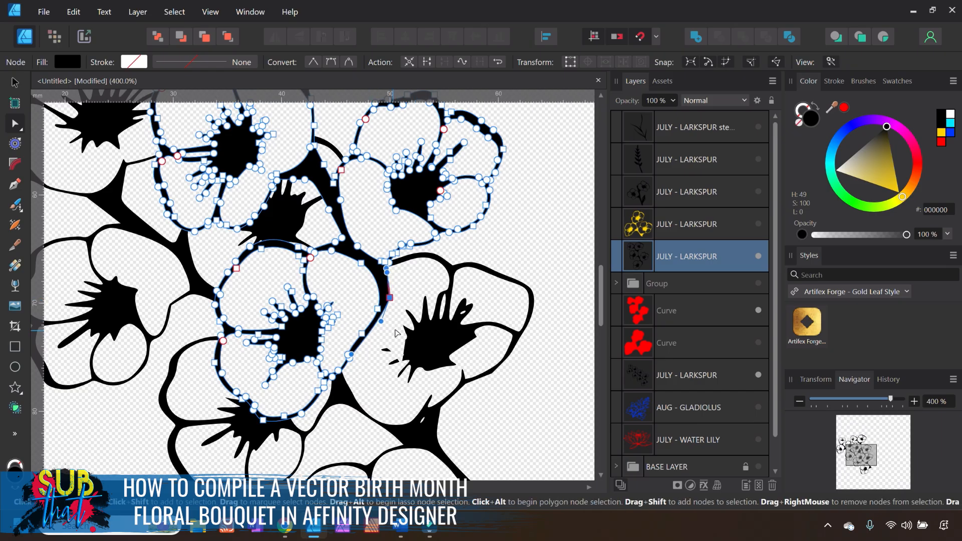
{"action": "left_click_drag", "start_coordinate": [382, 321], "coordinate": [386, 325]}
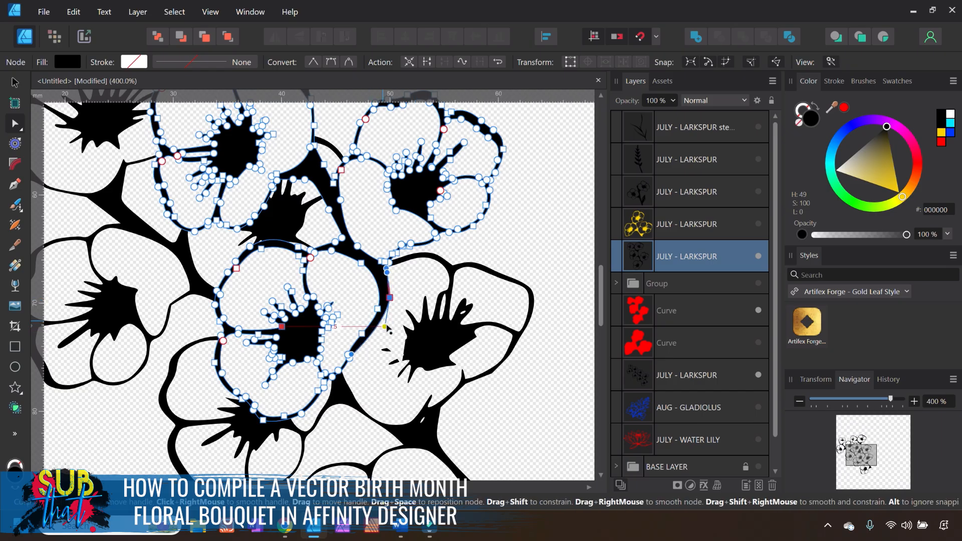
{"action": "left_click", "coordinate": [539, 386]}
{"action": "left_click", "coordinate": [800, 401]}
{"action": "left_click", "coordinate": [800, 402]}
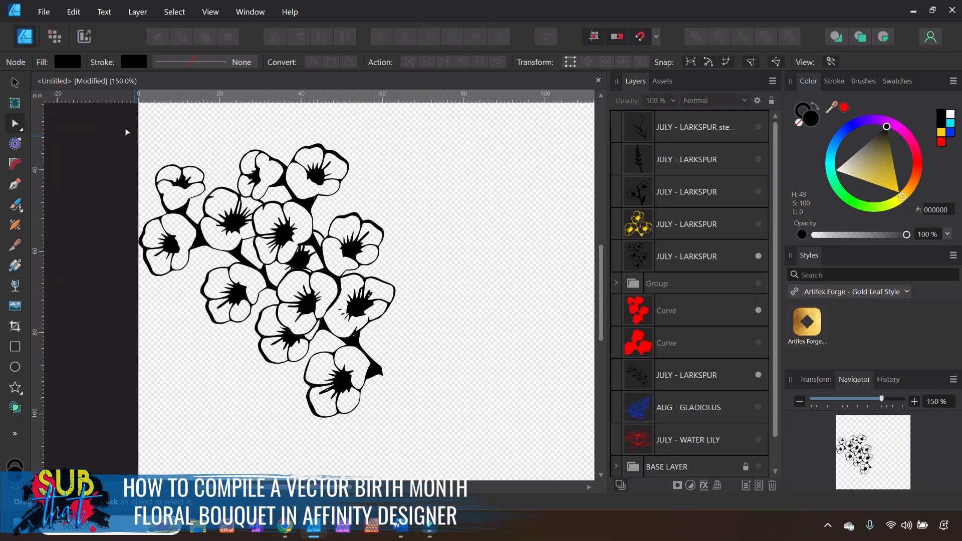
Delete the hidden group, both red silhouette curves, the yellow JULY - LARKSPUR layer and the hidden spare larkspur layer below it.
{"action": "left_click", "coordinate": [16, 83]}
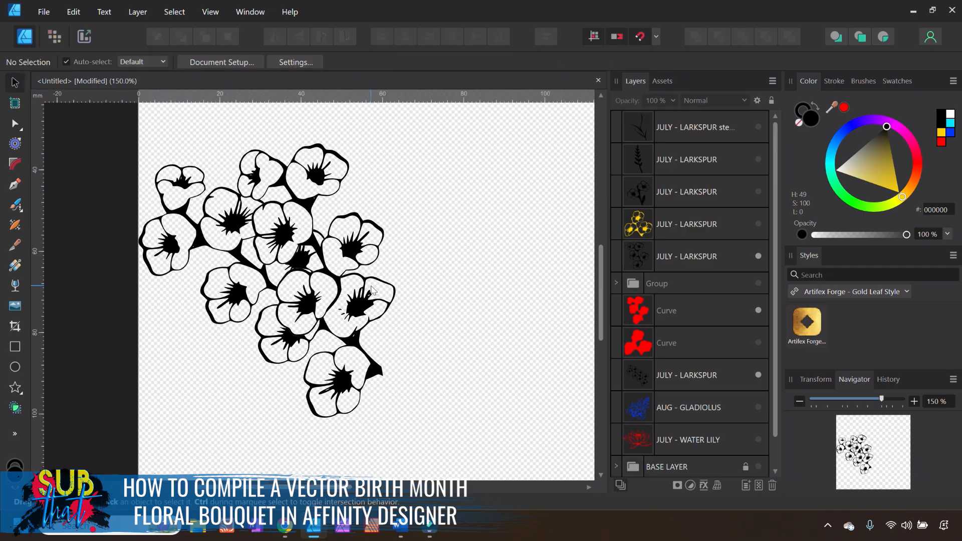
{"action": "left_click", "coordinate": [358, 247]}
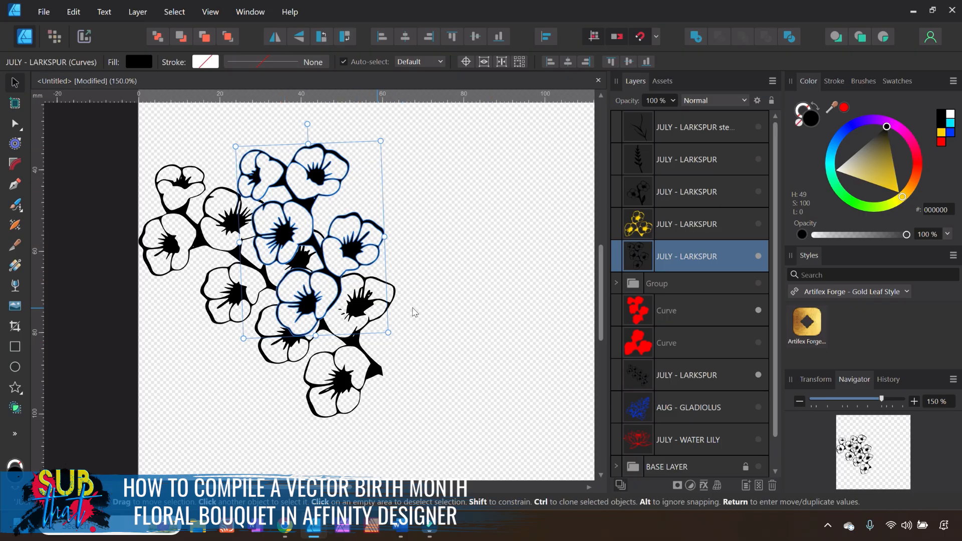
{"action": "left_click", "coordinate": [691, 282]}
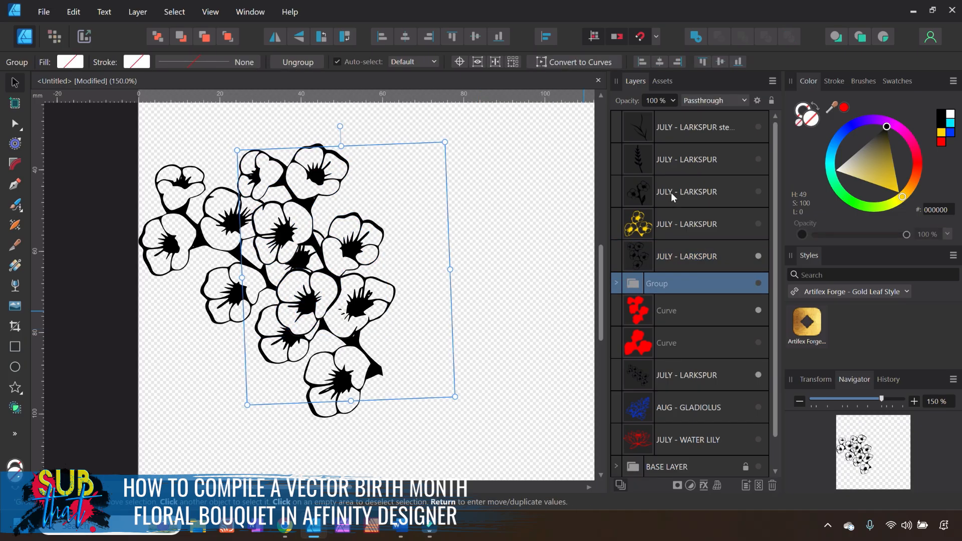
{"action": "key", "text": "Delete"}
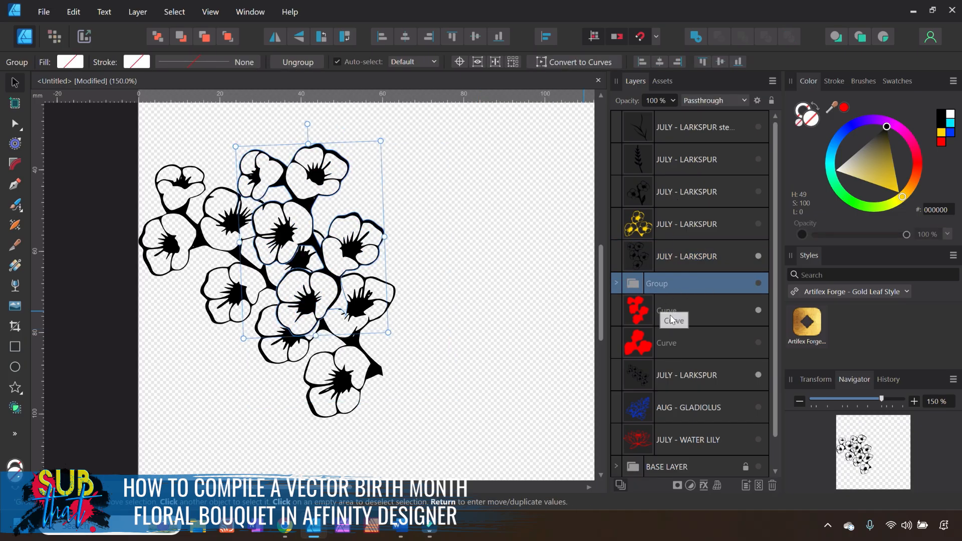
{"action": "left_click", "coordinate": [670, 307]}
{"action": "key", "text": "Delete"}
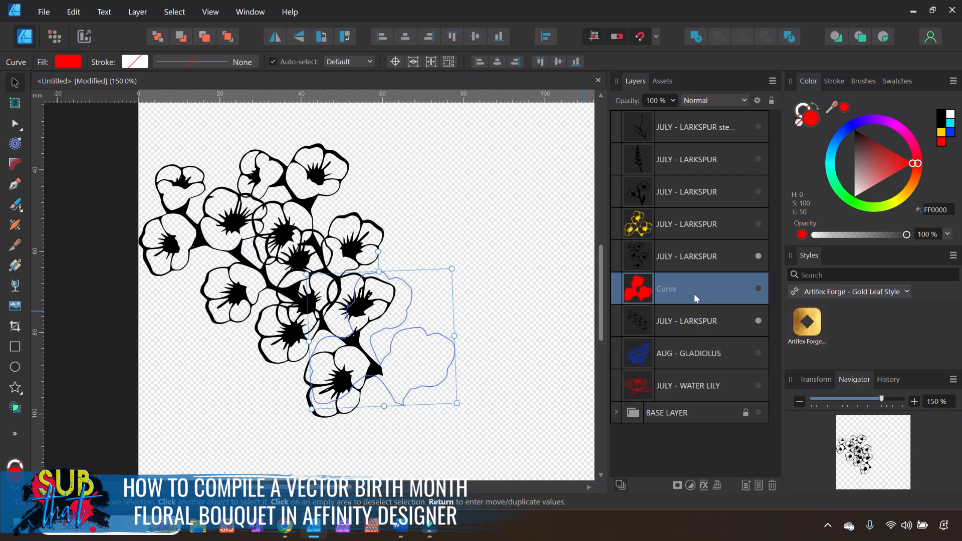
{"action": "key", "text": "Delete"}
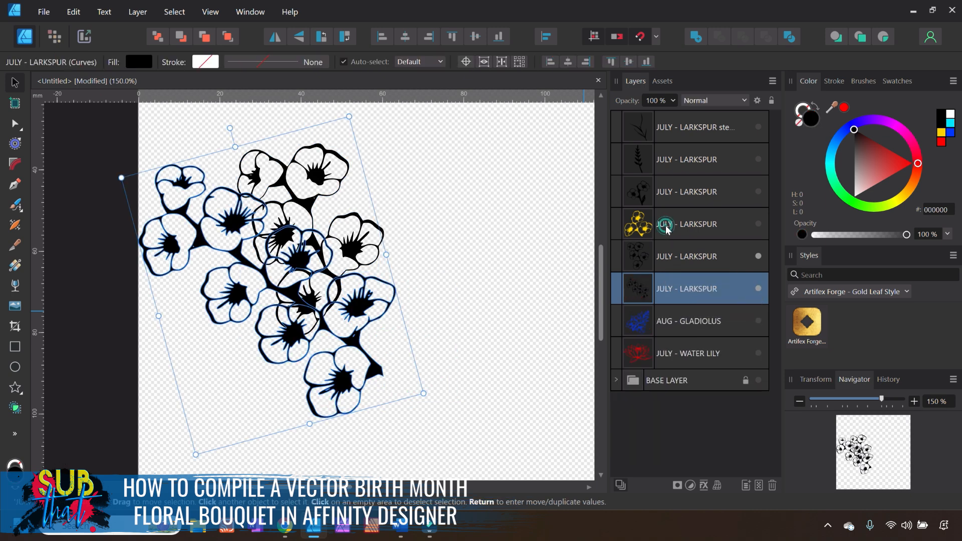
{"action": "left_click", "coordinate": [665, 226]}
{"action": "key", "text": "Delete"}
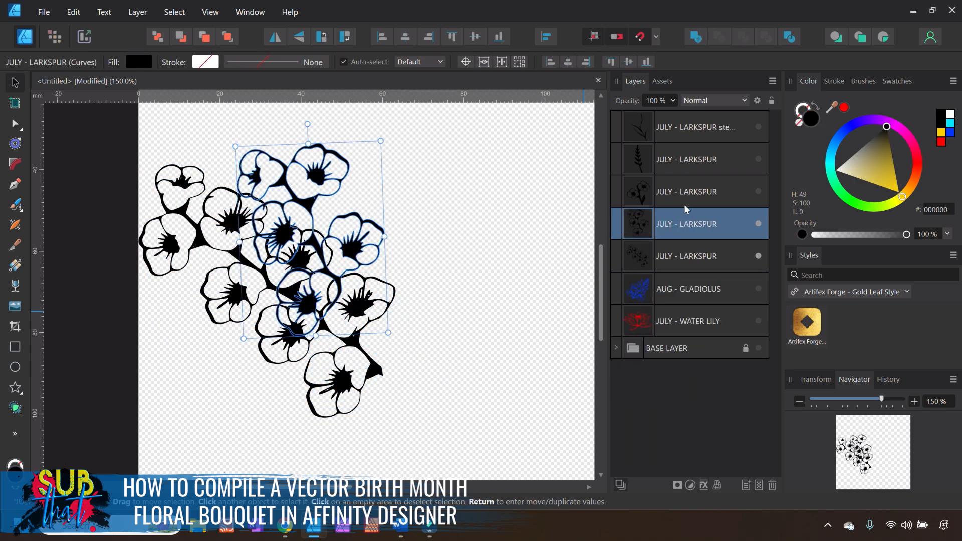
{"action": "left_click", "coordinate": [684, 194]}
{"action": "key", "text": "Delete"}
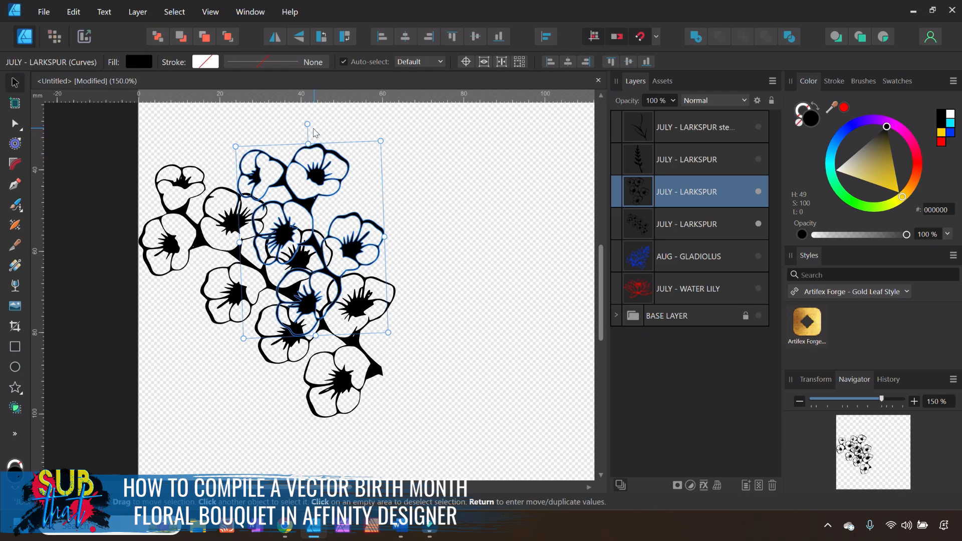
Rotate the upper larkspur sprig slightly clockwise, shift it a little right, and duplicate its linework layer.
{"action": "left_click_drag", "start_coordinate": [307, 123], "coordinate": [327, 124]}
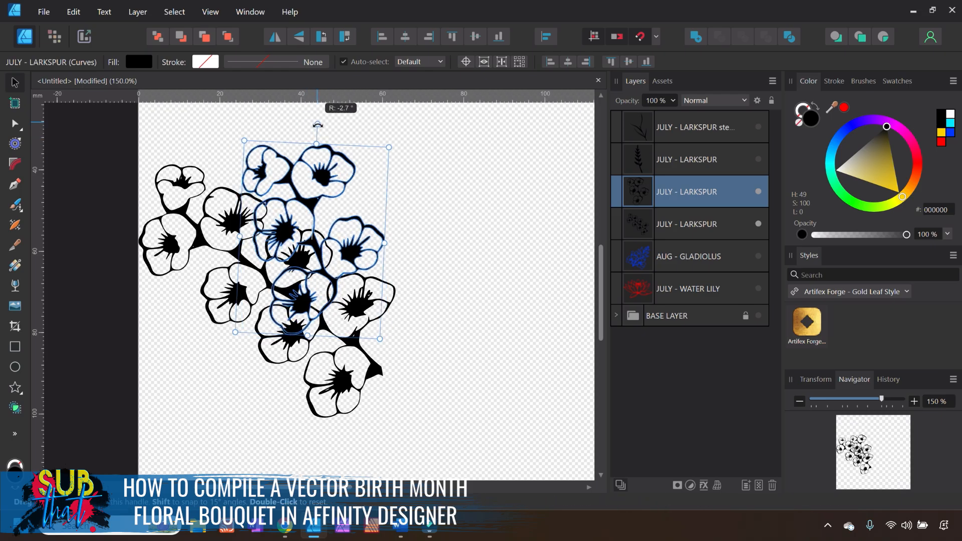
{"action": "left_click_drag", "start_coordinate": [342, 241], "coordinate": [339, 241]}
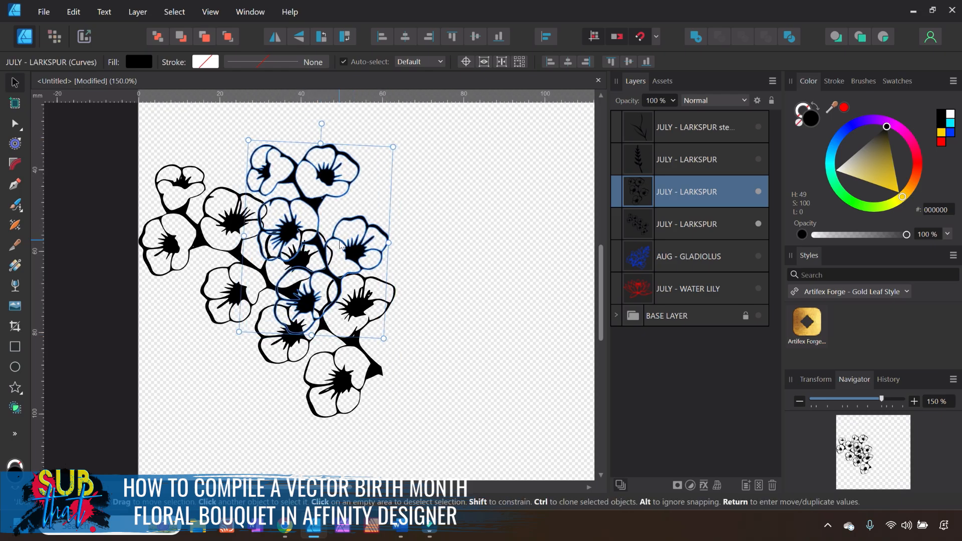
{"action": "right_click", "coordinate": [688, 200]}
{"action": "left_click", "coordinate": [670, 348]}
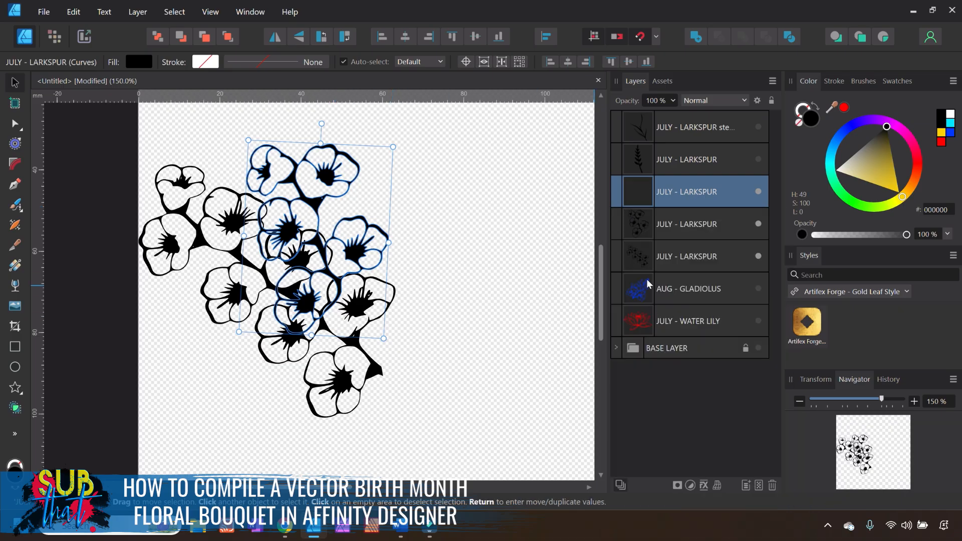
Turn the larkspur copy beneath the hidden duplicate into a solid silhouette by separating its curves and deleting all except the full outer shape.
{"action": "left_click", "coordinate": [684, 226]}
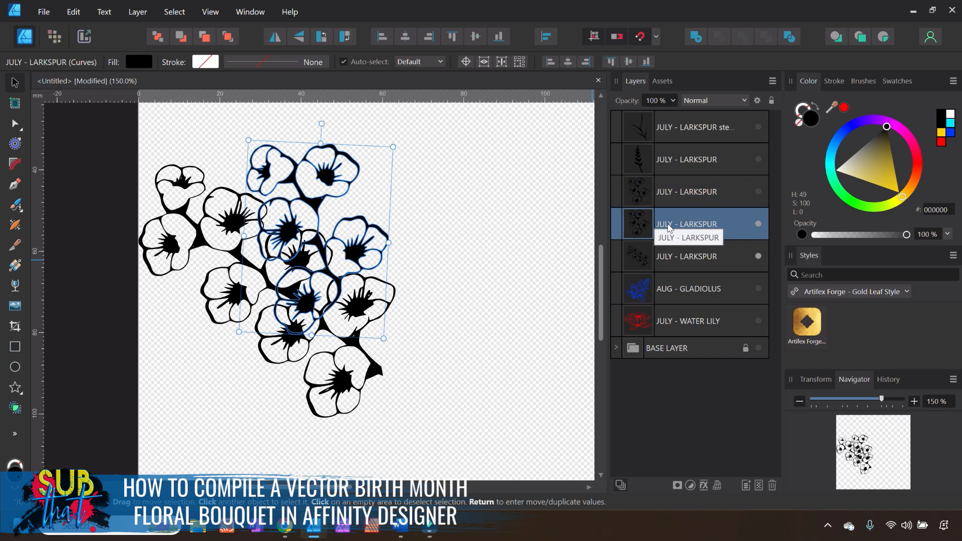
{"action": "left_click", "coordinate": [789, 36]}
{"action": "scroll", "coordinate": [711, 269], "scroll_direction": "down", "scroll_amount": 5}
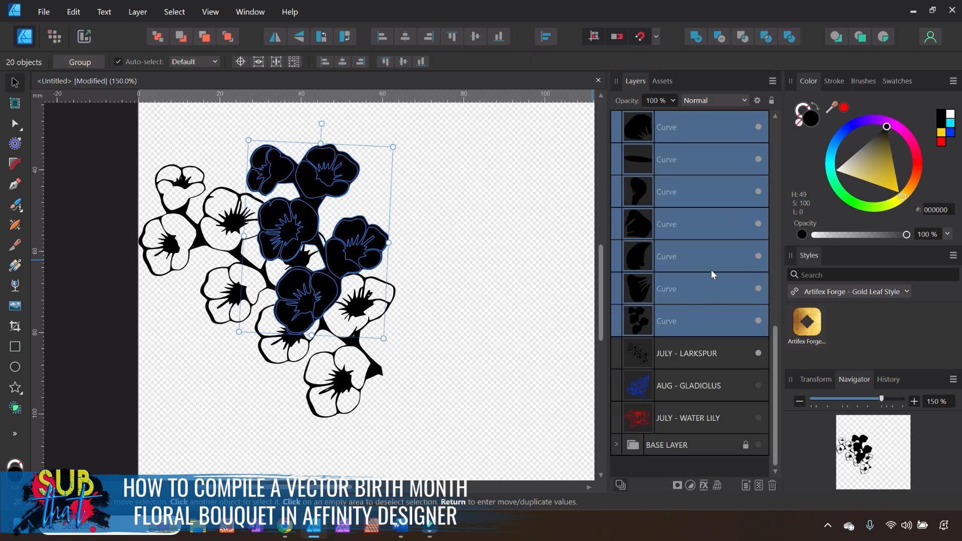
{"action": "left_click", "coordinate": [636, 326], "text": "ctrl"}
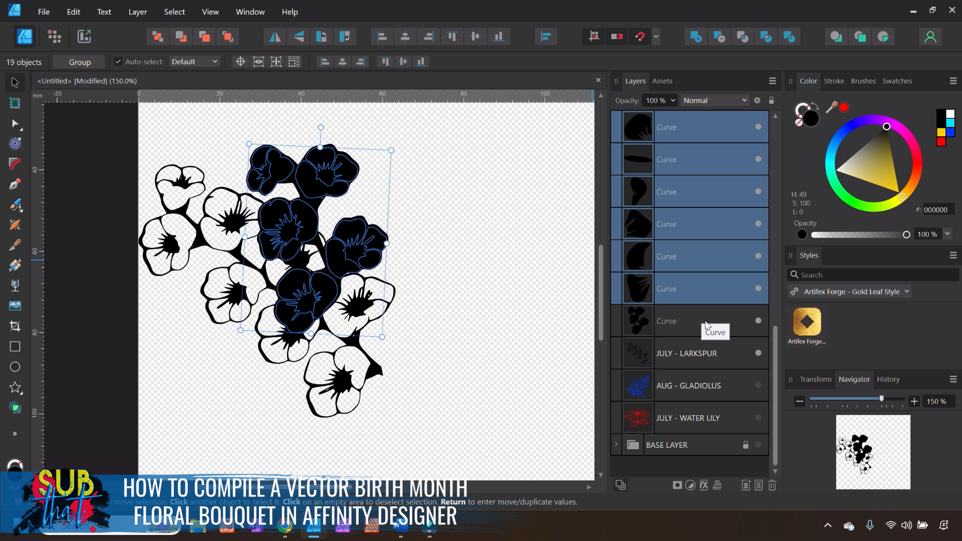
{"action": "left_click", "coordinate": [773, 489]}
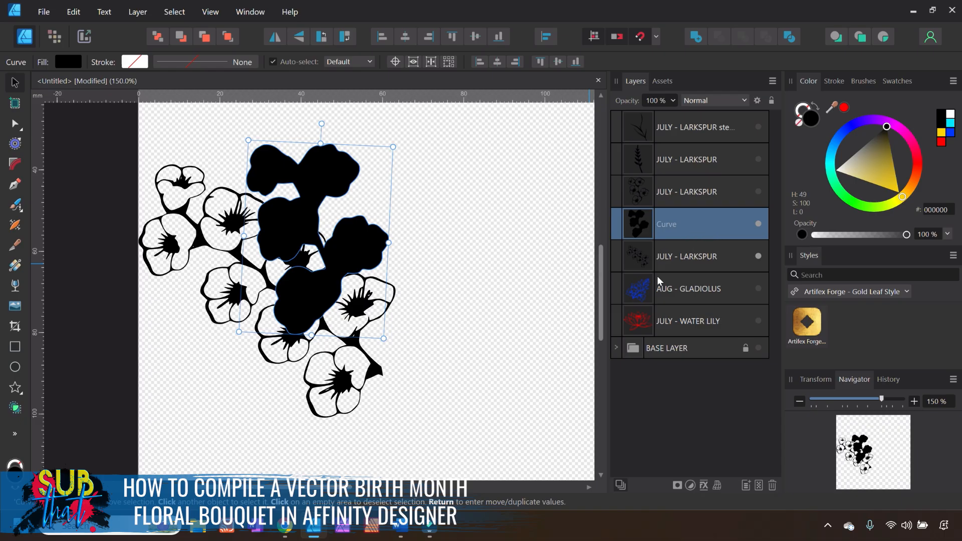
Subtract the silhouette from the larkspur layer beneath it, show the hidden sprig linework and merge both larkspur layers into one shape.
{"action": "left_click", "coordinate": [681, 263], "text": "shift"}
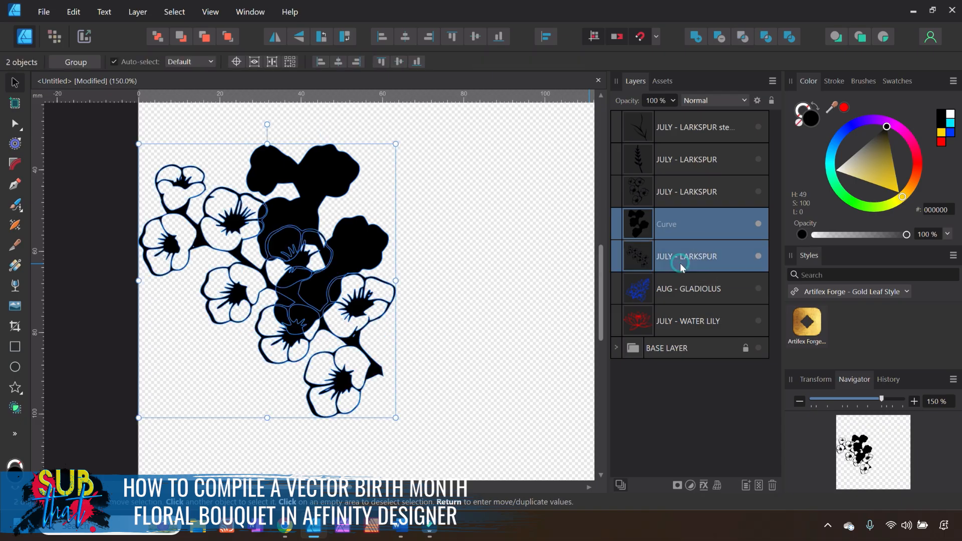
{"action": "left_click", "coordinate": [720, 37]}
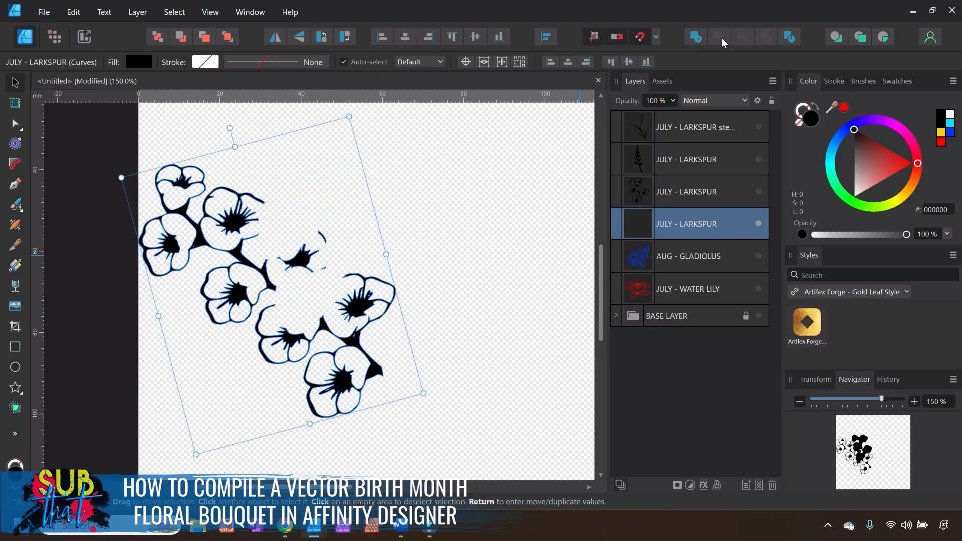
{"action": "left_click", "coordinate": [703, 191]}
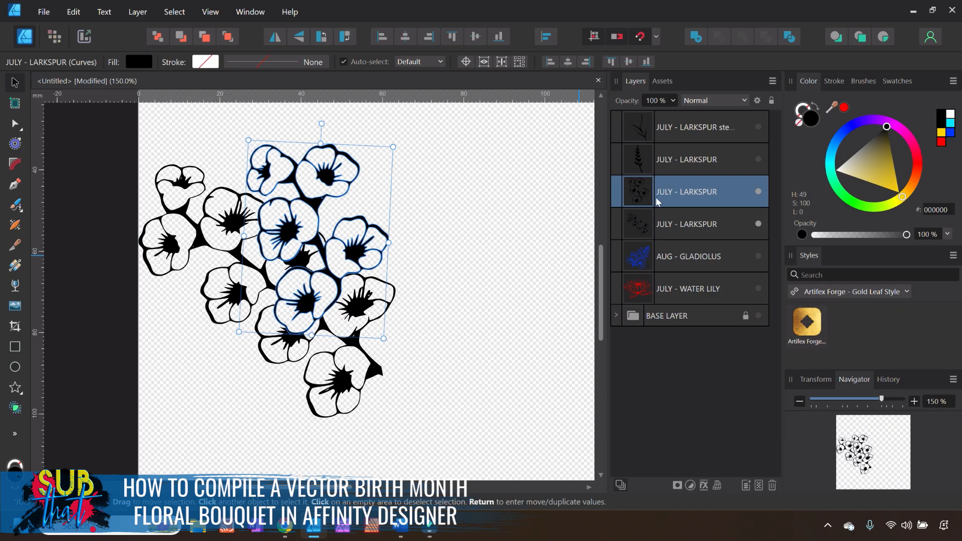
{"action": "left_click", "coordinate": [698, 230], "text": "shift"}
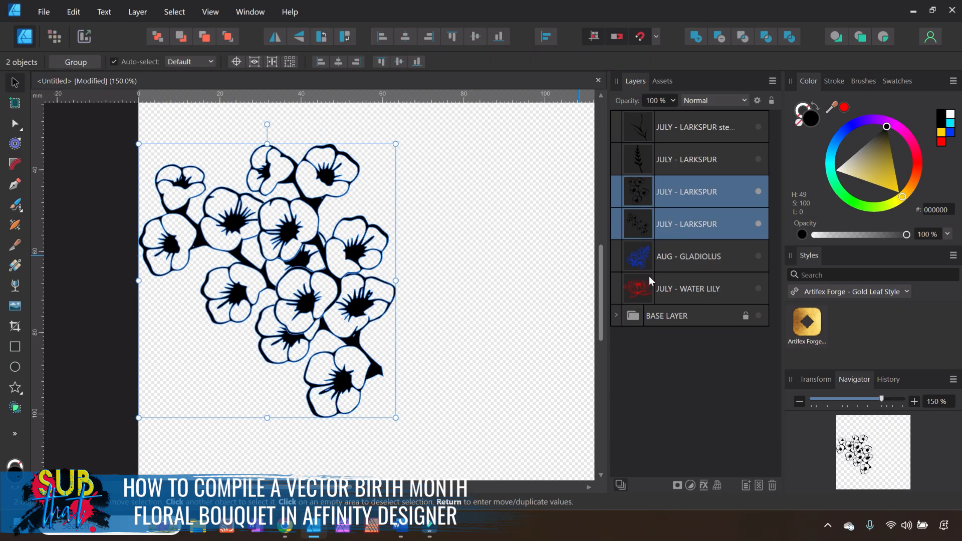
{"action": "left_click", "coordinate": [699, 35]}
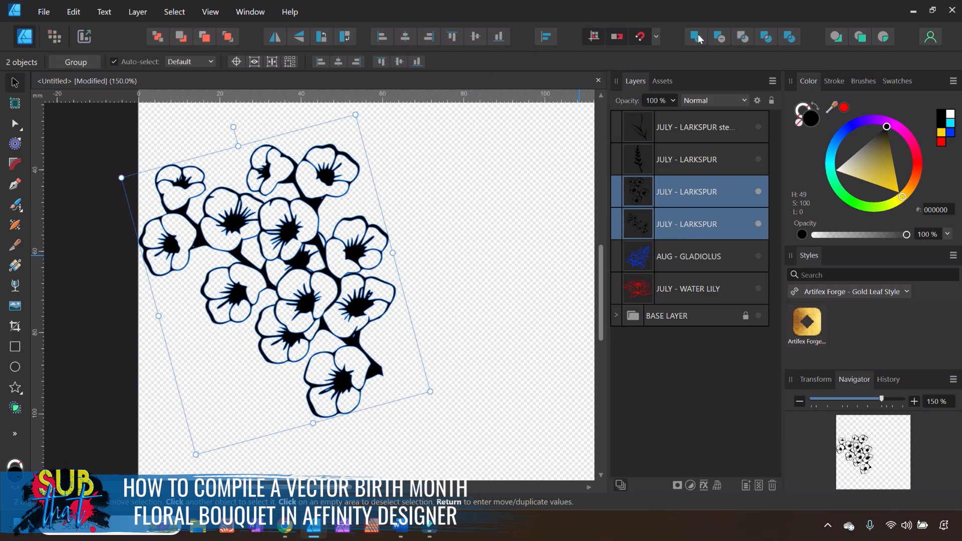
Show the gladiolus and water lily layers and move the water lily slightly up and left above the other flowers.
{"action": "left_click", "coordinate": [757, 224]}
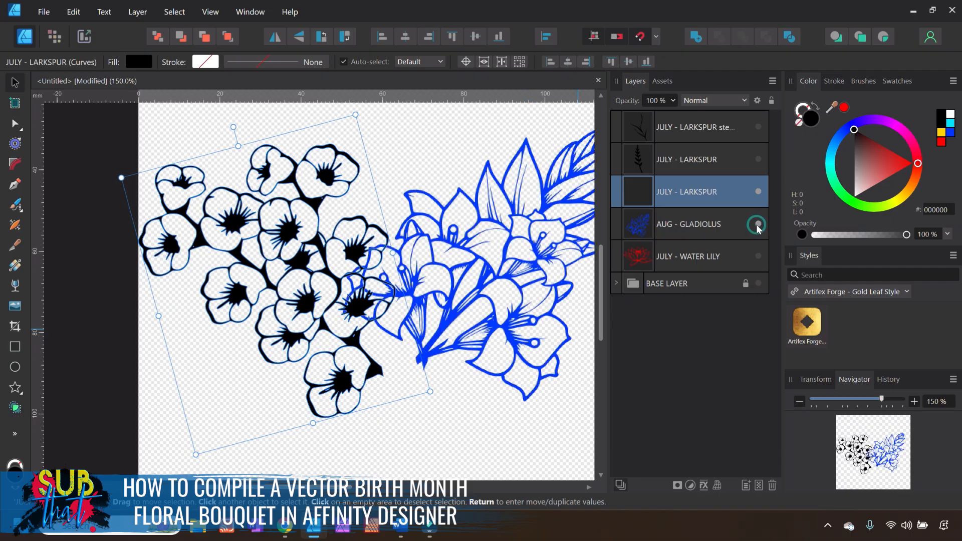
{"action": "left_click", "coordinate": [800, 401]}
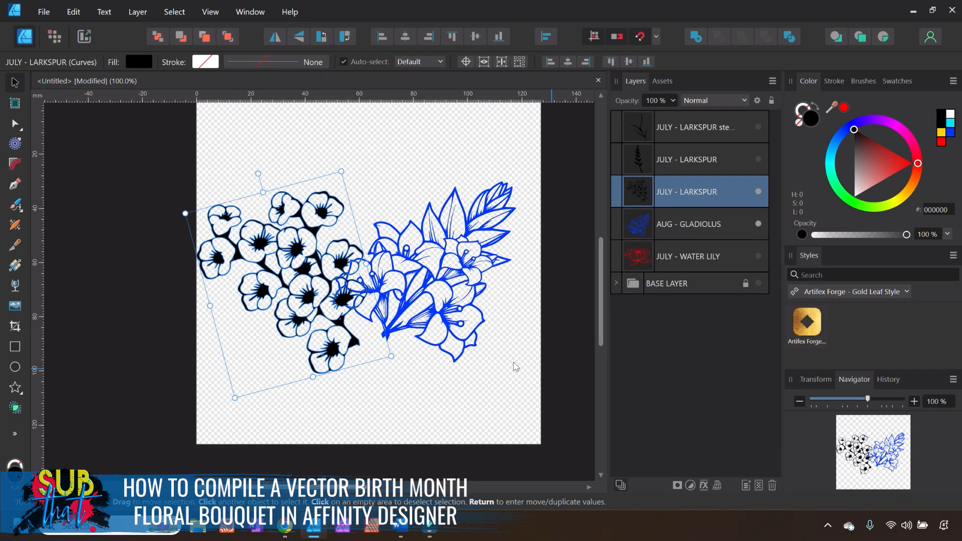
{"action": "left_click", "coordinate": [492, 380]}
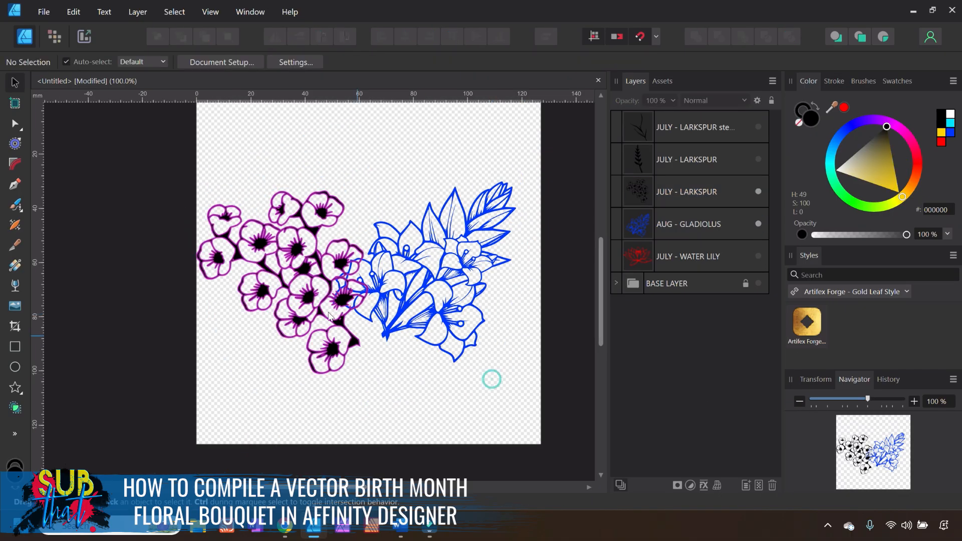
{"action": "left_click", "coordinate": [290, 277]}
{"action": "left_click", "coordinate": [437, 287]}
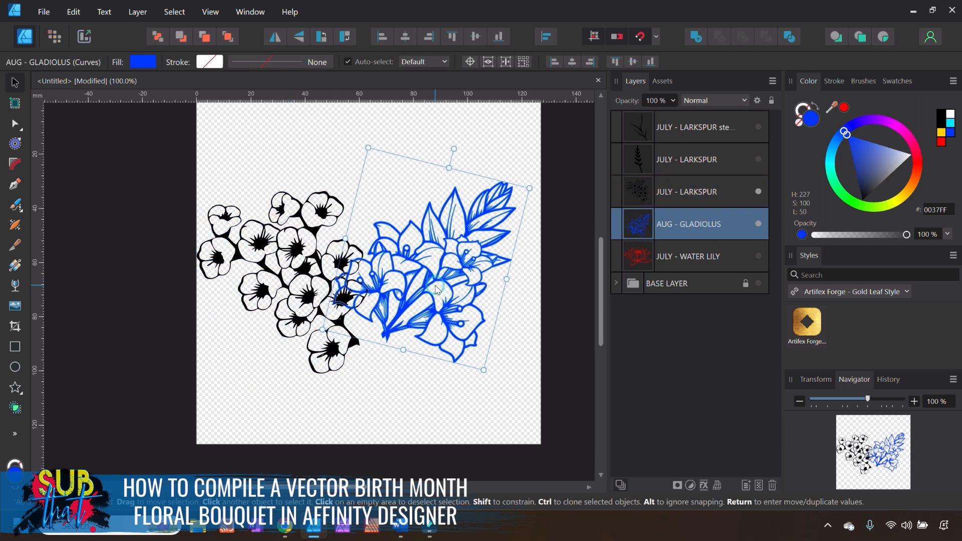
{"action": "left_click", "coordinate": [497, 360]}
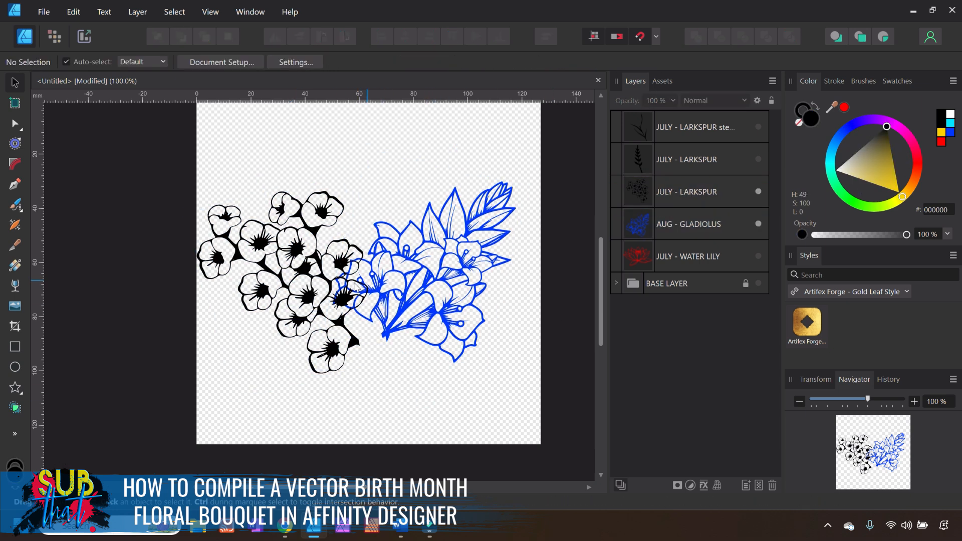
{"action": "left_click", "coordinate": [759, 257]}
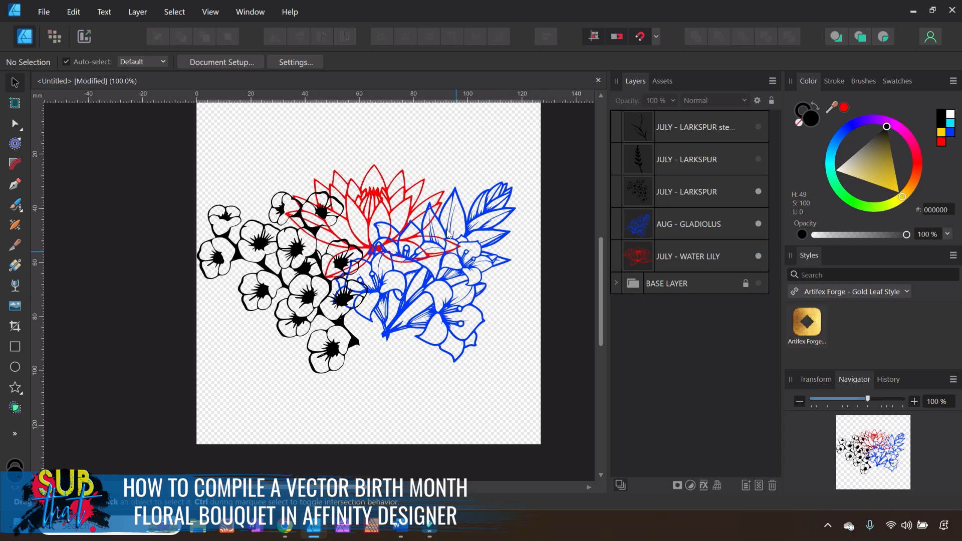
{"action": "scroll", "coordinate": [504, 356], "scroll_direction": "up", "scroll_amount": 2}
{"action": "mouse_move", "coordinate": [386, 241]}
{"action": "left_mouse_down"}
{"action": "mouse_move", "coordinate": [391, 251]}
{"action": "mouse_move", "coordinate": [383, 223]}
{"action": "mouse_move", "coordinate": [371, 240]}
{"action": "left_mouse_up"}
{"action": "left_click", "coordinate": [516, 360]}
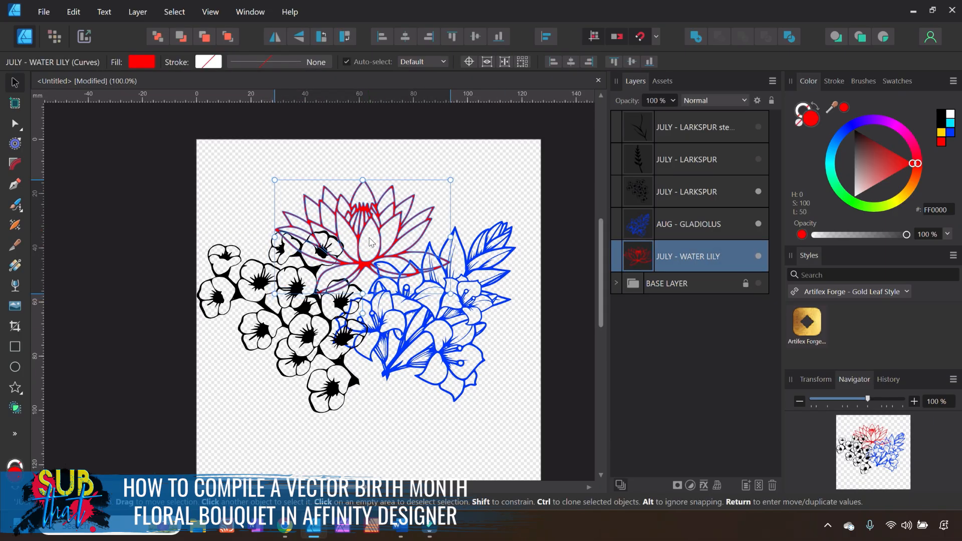
{"action": "left_click", "coordinate": [505, 384]}
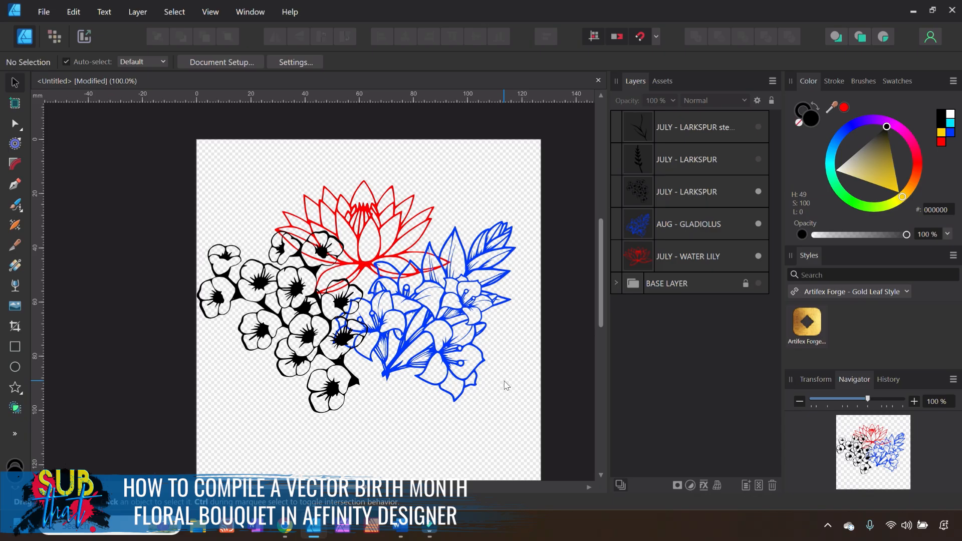
Recolour both the water lily and the gladiolus black.
{"action": "left_click", "coordinate": [663, 256]}
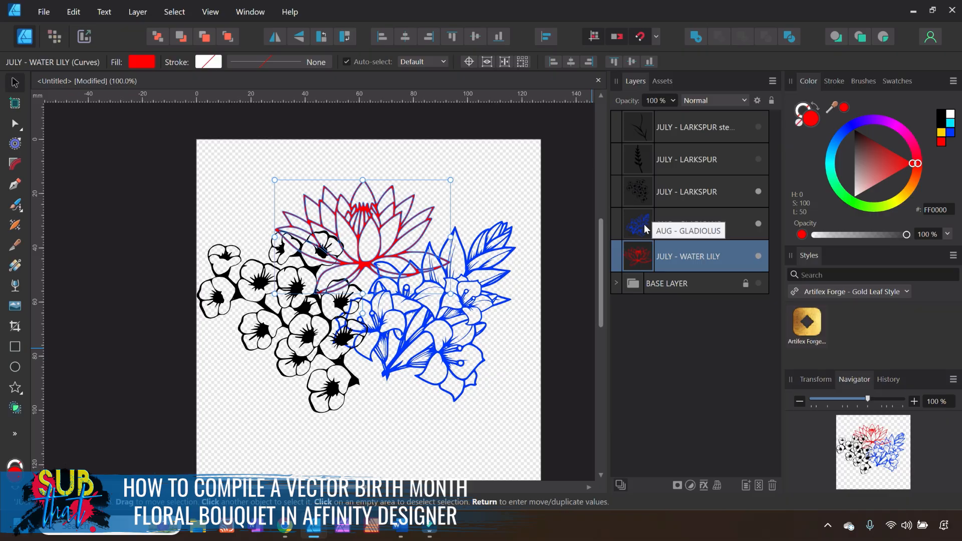
{"action": "left_click", "coordinate": [645, 229], "text": "shift"}
{"action": "left_click", "coordinate": [854, 130]}
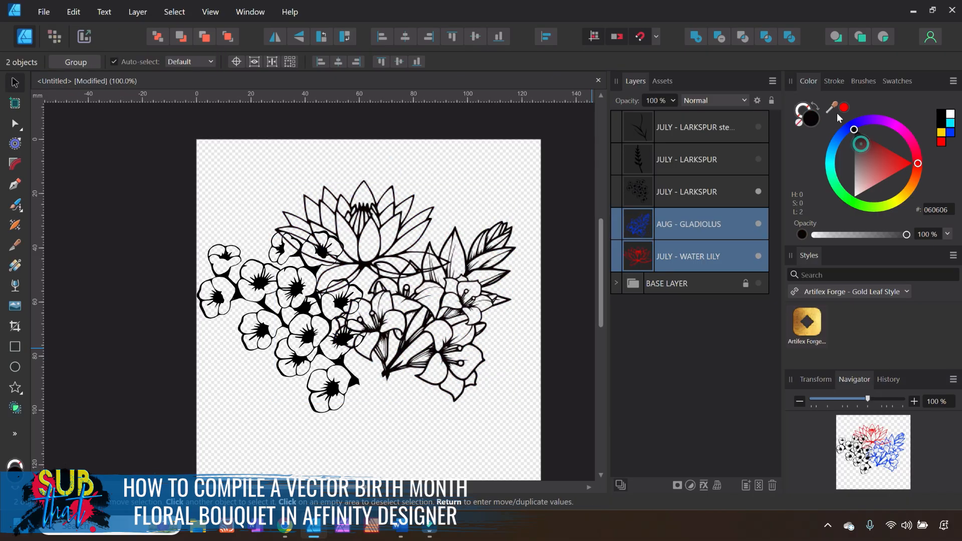
{"action": "left_click", "coordinate": [553, 394]}
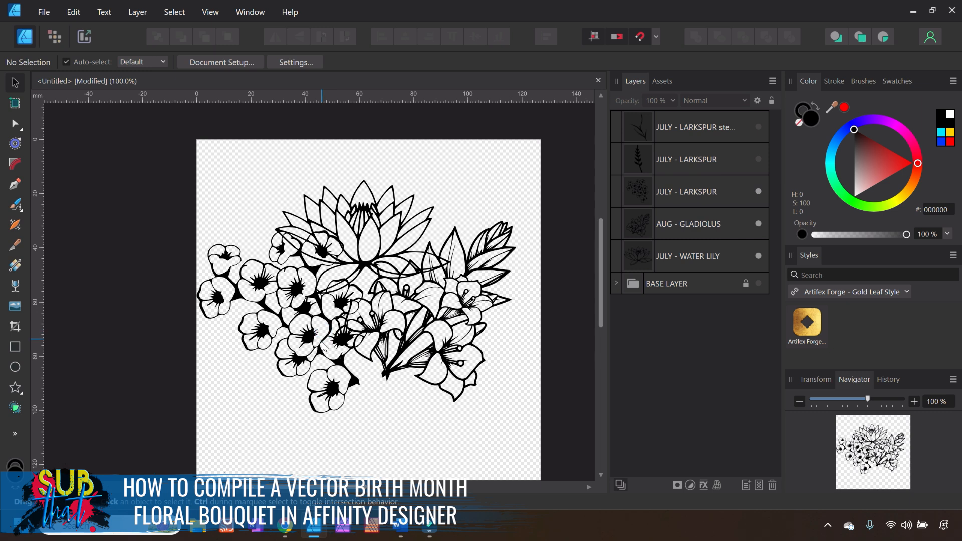
Move the larkspur slightly right and the gladiolus slightly left and down so the two overlap more closely.
{"action": "left_click", "coordinate": [674, 197]}
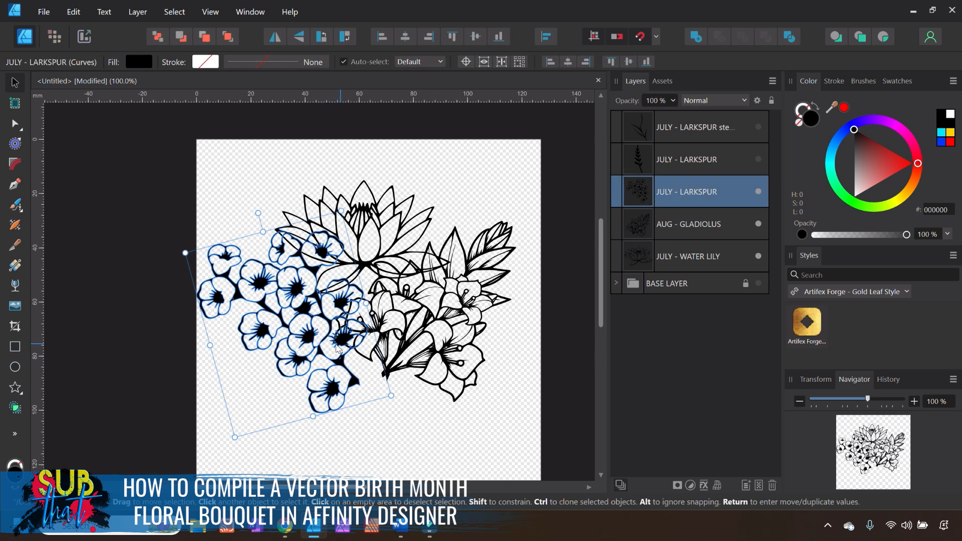
{"action": "left_click_drag", "start_coordinate": [323, 345], "coordinate": [341, 345]}
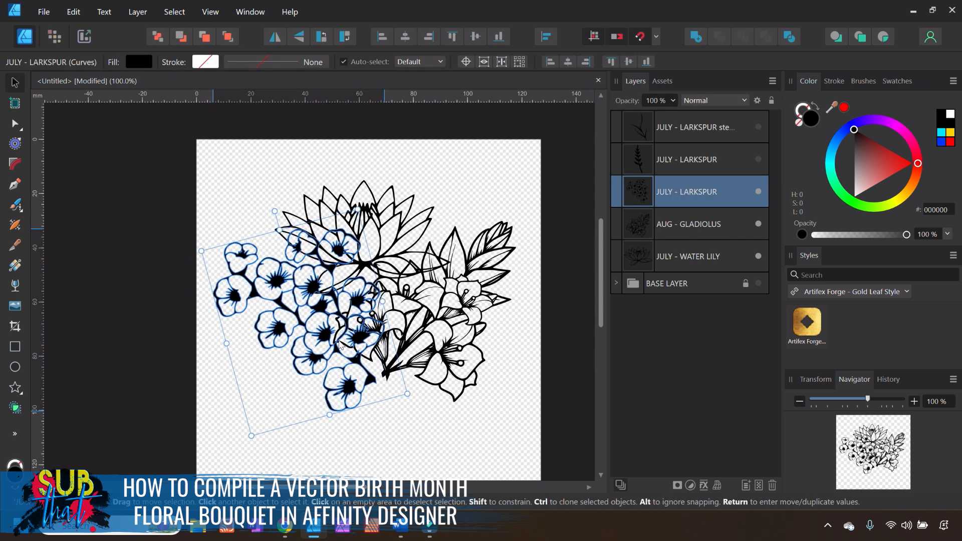
{"action": "left_click", "coordinate": [435, 306]}
{"action": "left_click", "coordinate": [458, 345]}
{"action": "left_click_drag", "start_coordinate": [461, 355], "coordinate": [452, 368]}
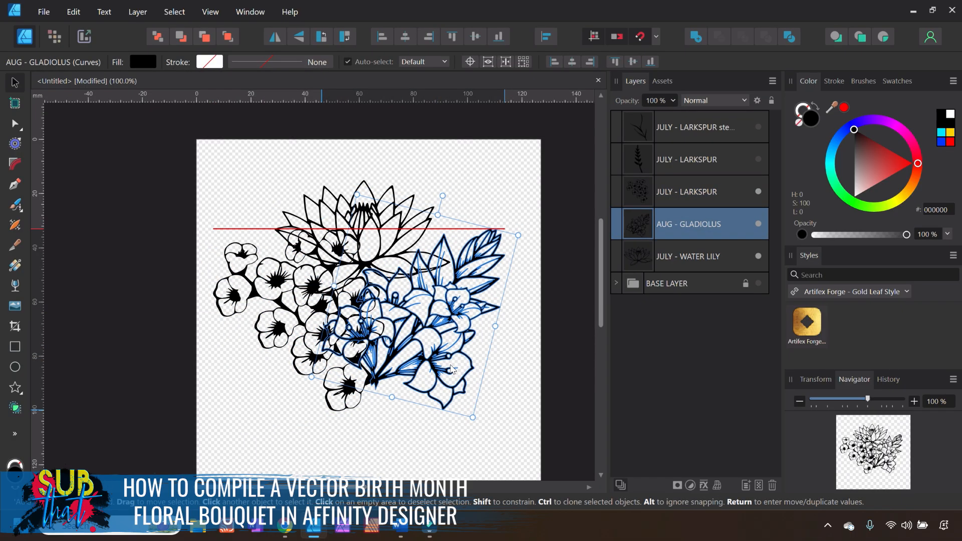
{"action": "left_click", "coordinate": [568, 385]}
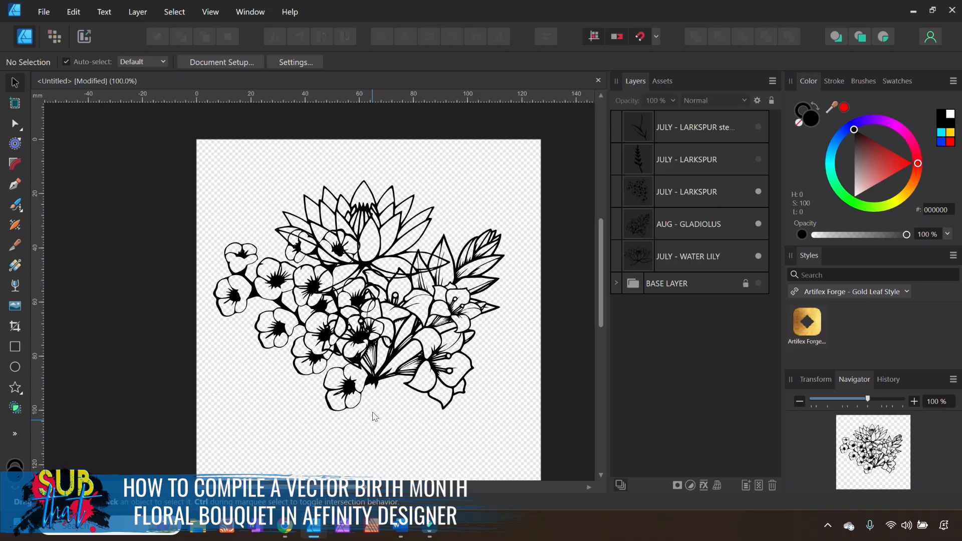
Select all three flowers together and move the whole bouquet up on the page.
{"action": "scroll", "coordinate": [463, 351], "scroll_direction": "down", "scroll_amount": 2}
{"action": "scroll", "coordinate": [467, 344], "scroll_direction": "up", "scroll_amount": 2}
{"action": "left_click_drag", "start_coordinate": [550, 437], "coordinate": [151, 131]}
{"action": "left_click_drag", "start_coordinate": [423, 334], "coordinate": [426, 308]}
{"action": "left_click", "coordinate": [545, 397]}
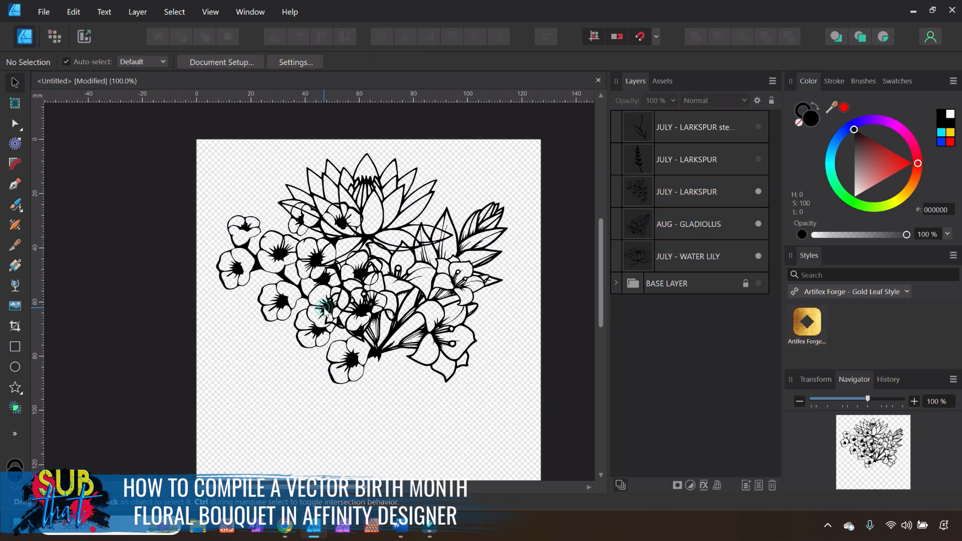
Rotate the larkspur slightly counterclockwise and nudge it a little left and down.
{"action": "left_click", "coordinate": [329, 326]}
{"action": "left_click", "coordinate": [274, 185]}
{"action": "left_click", "coordinate": [278, 185]}
{"action": "left_click_drag", "start_coordinate": [279, 185], "coordinate": [267, 189]}
{"action": "left_click_drag", "start_coordinate": [345, 276], "coordinate": [340, 282]}
Rotate the gladiolus slightly clockwise and nudge it into place beside the larkspur.
{"action": "left_click", "coordinate": [460, 287]}
{"action": "left_click_drag", "start_coordinate": [439, 289], "coordinate": [443, 289]}
{"action": "left_click_drag", "start_coordinate": [449, 169], "coordinate": [463, 173]}
{"action": "mouse_move", "coordinate": [434, 266]}
{"action": "left_mouse_down"}
{"action": "mouse_move", "coordinate": [439, 256]}
{"action": "mouse_move", "coordinate": [436, 268]}
{"action": "left_mouse_up"}
{"action": "left_click", "coordinate": [561, 366]}
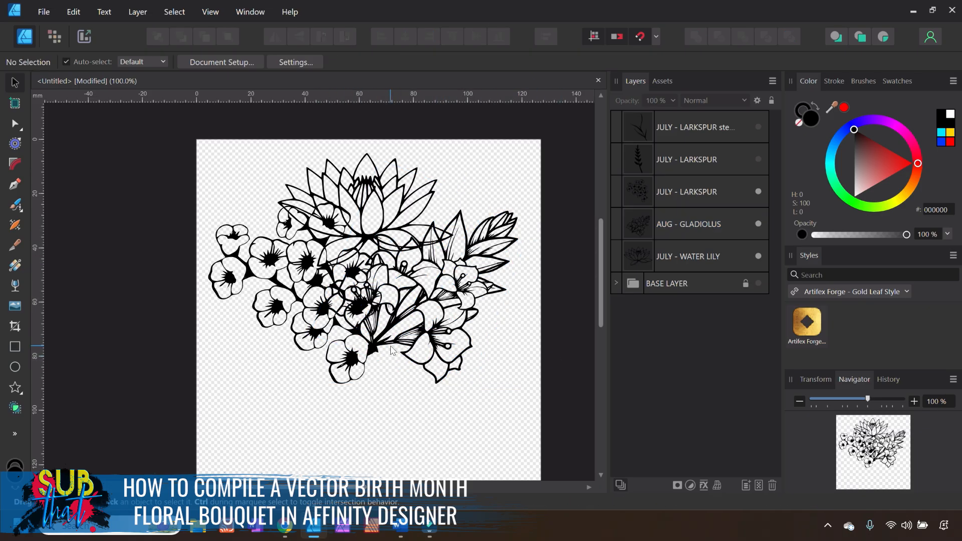
Recolour the water lily red (FF0000) and the gladiolus blue (003EFF) to tell the overlapping flowers apart.
{"action": "left_click", "coordinate": [913, 401]}
{"action": "left_click_drag", "start_coordinate": [316, 487], "coordinate": [346, 486]}
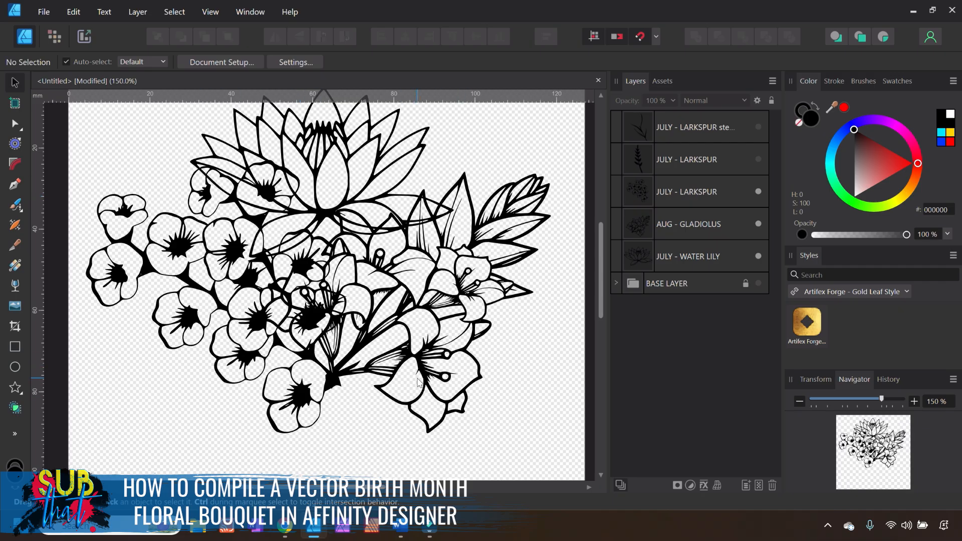
{"action": "left_click", "coordinate": [372, 176]}
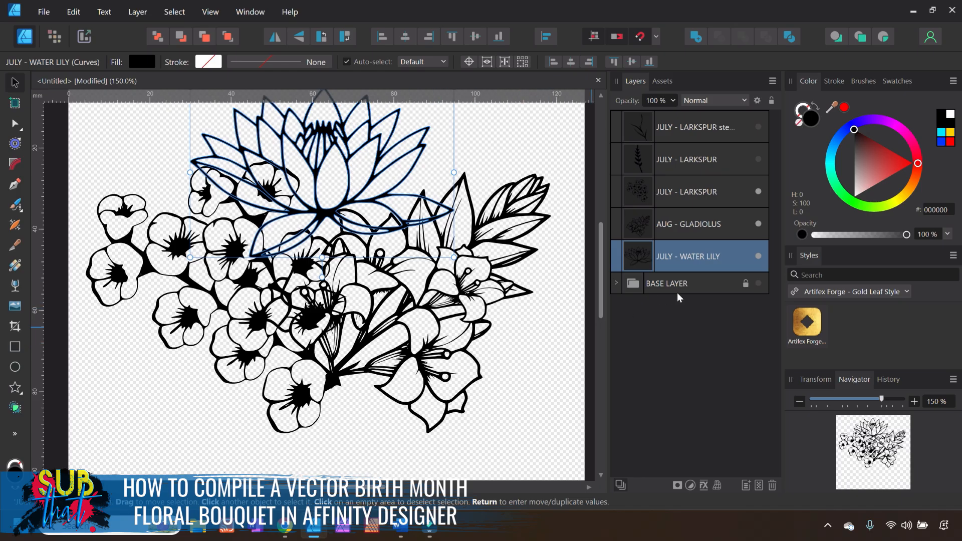
{"action": "left_click", "coordinate": [844, 107]}
{"action": "left_click", "coordinate": [545, 339]}
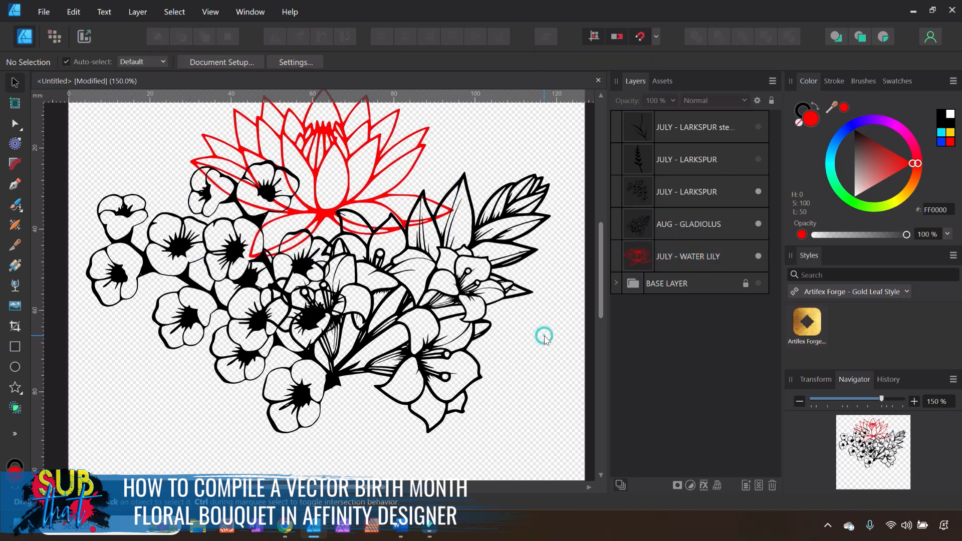
{"action": "left_click", "coordinate": [686, 229]}
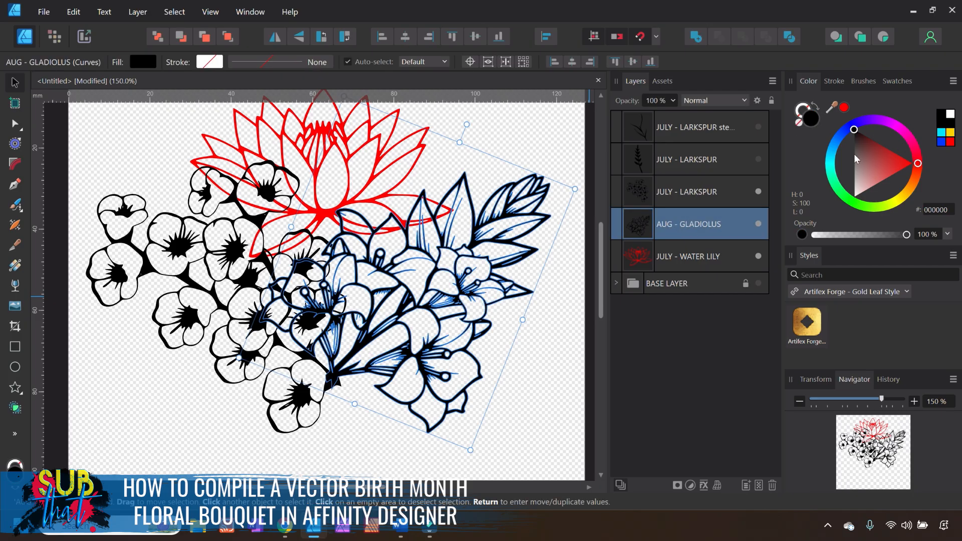
{"action": "left_click", "coordinate": [845, 135]}
{"action": "left_click", "coordinate": [539, 383]}
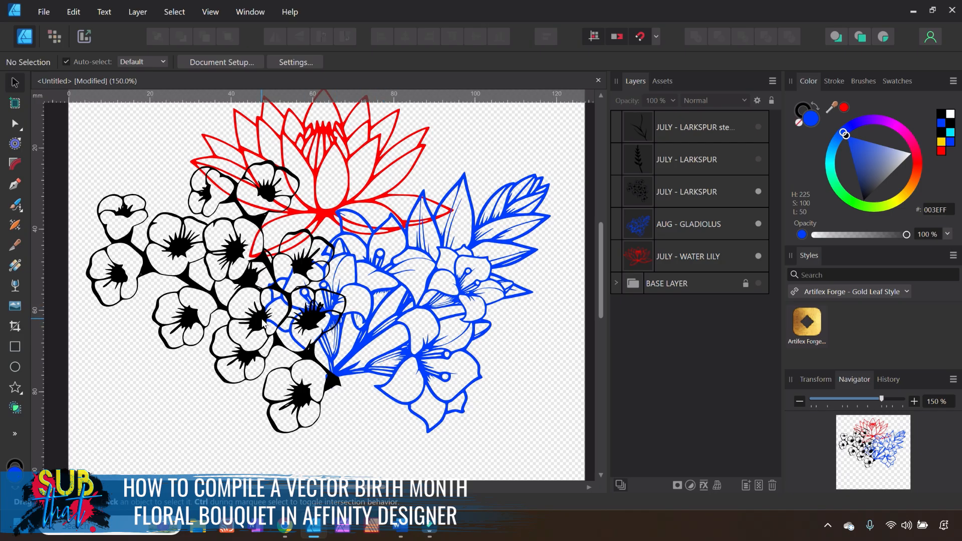
Duplicate the merged larkspur layer and separate the lower copy into its individual curves.
{"action": "left_click", "coordinate": [258, 337]}
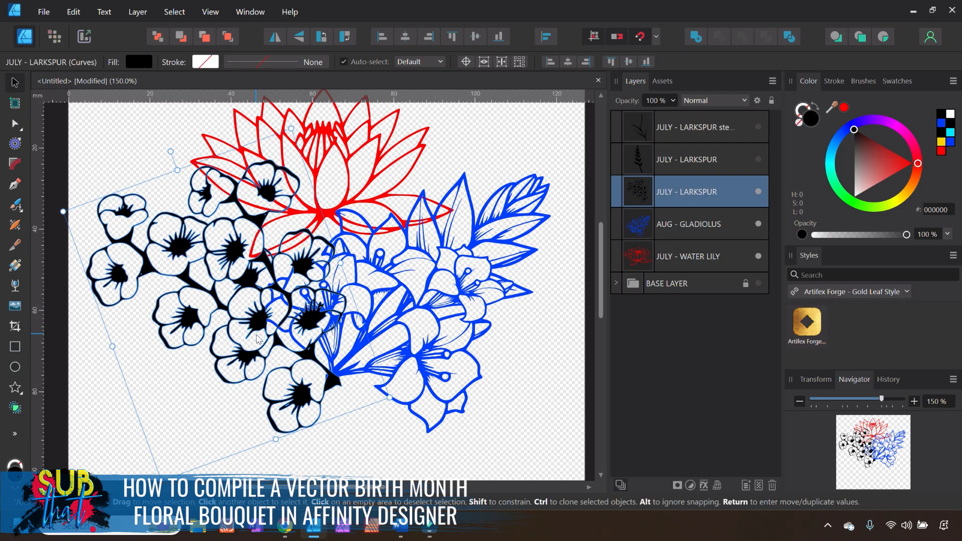
{"action": "right_click", "coordinate": [687, 191]}
{"action": "left_click", "coordinate": [664, 349]}
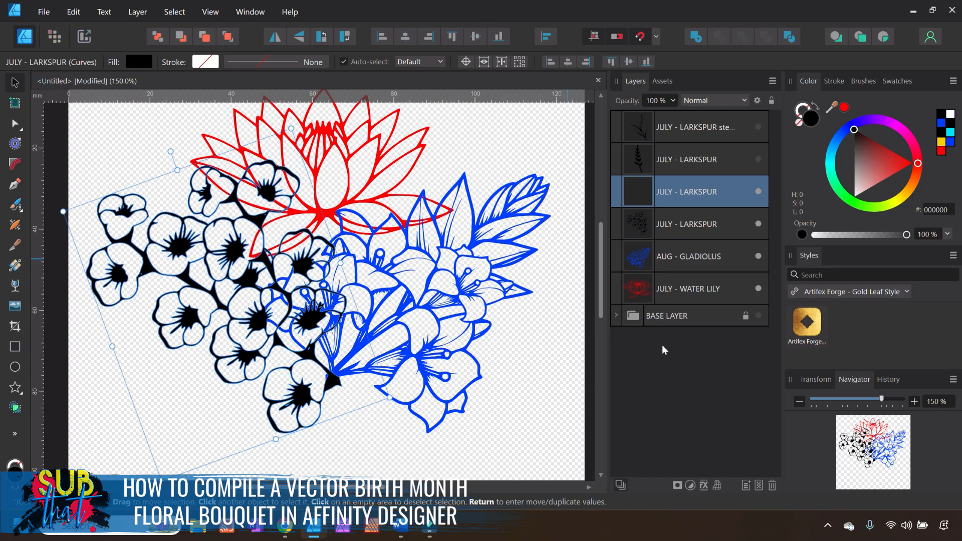
{"action": "left_click", "coordinate": [680, 230]}
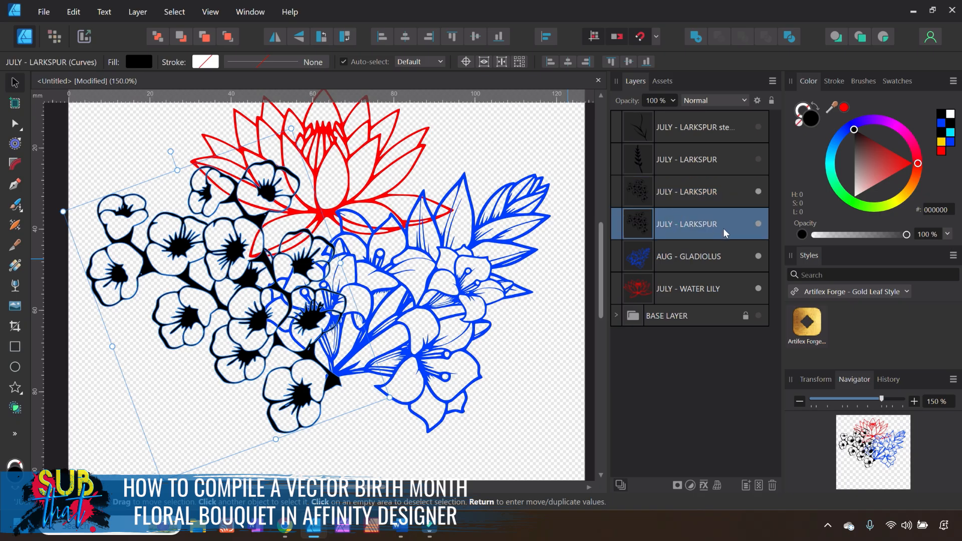
{"action": "left_click", "coordinate": [792, 38]}
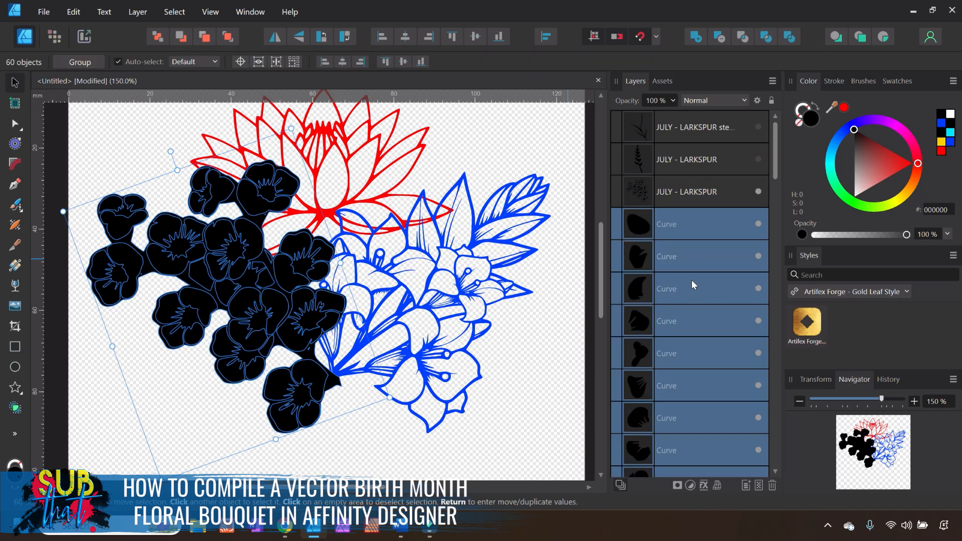
Group all the separated larkspur curves except the full silhouette at the bottom of the stack, and hide the group.
{"action": "scroll", "coordinate": [705, 269], "scroll_direction": "down", "scroll_amount": 20}
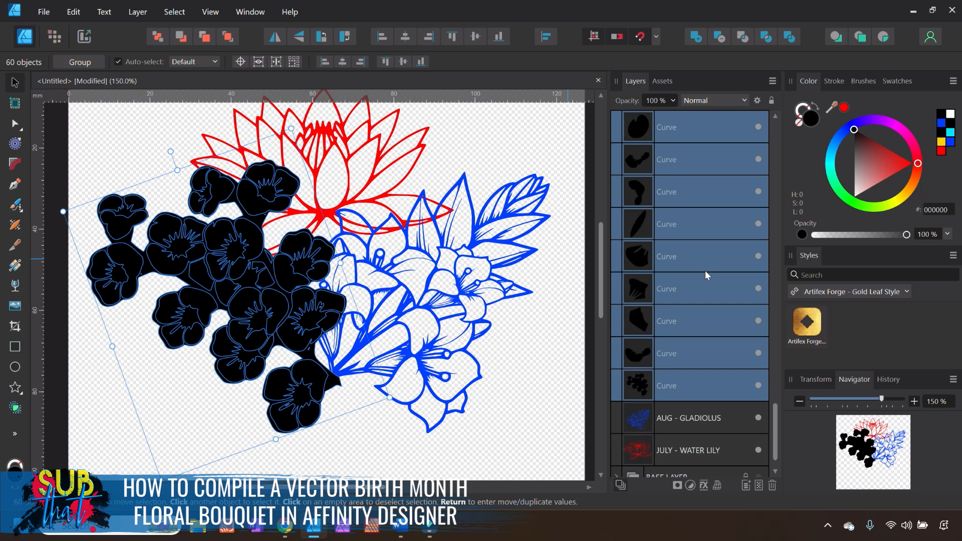
{"action": "scroll", "coordinate": [705, 270], "scroll_direction": "down", "scroll_amount": 1}
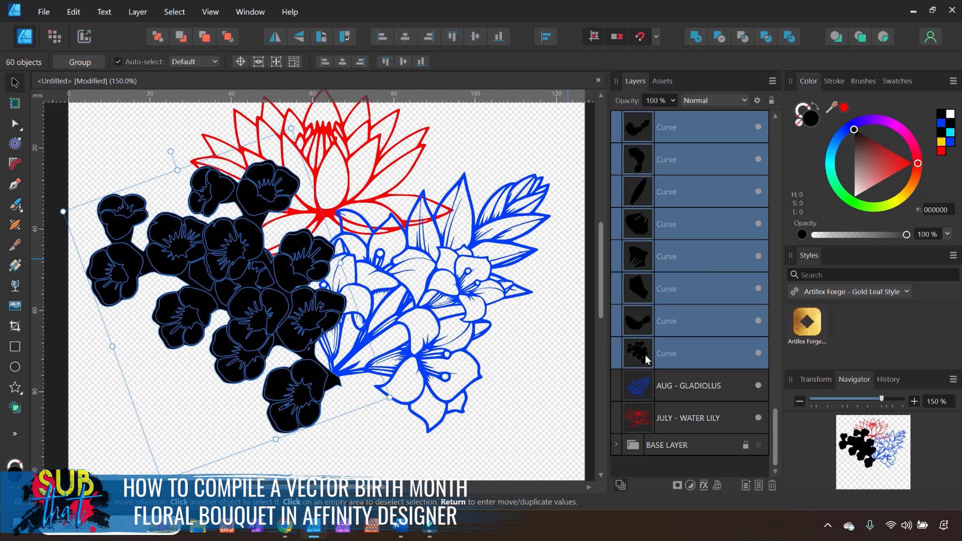
{"action": "left_click", "coordinate": [637, 357], "text": "ctrl"}
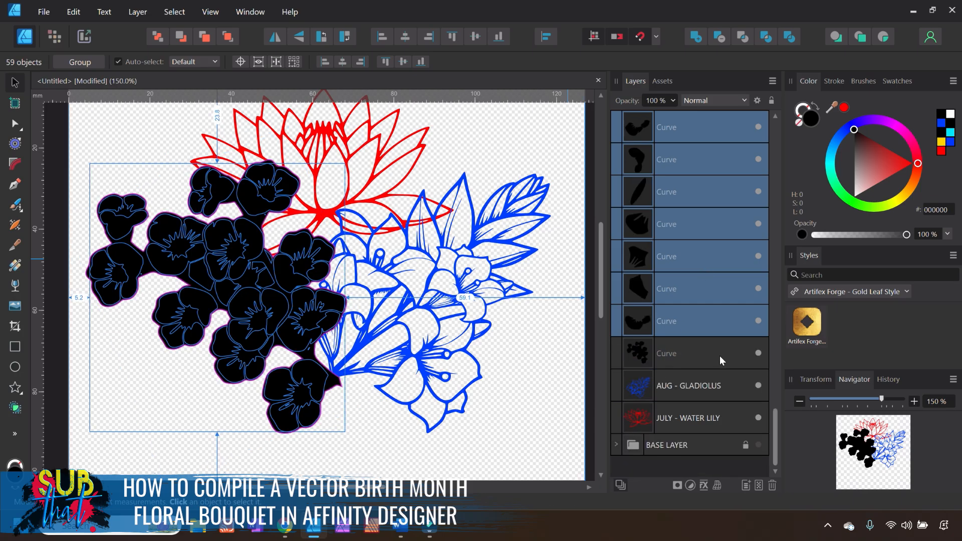
{"action": "right_click", "coordinate": [674, 319]}
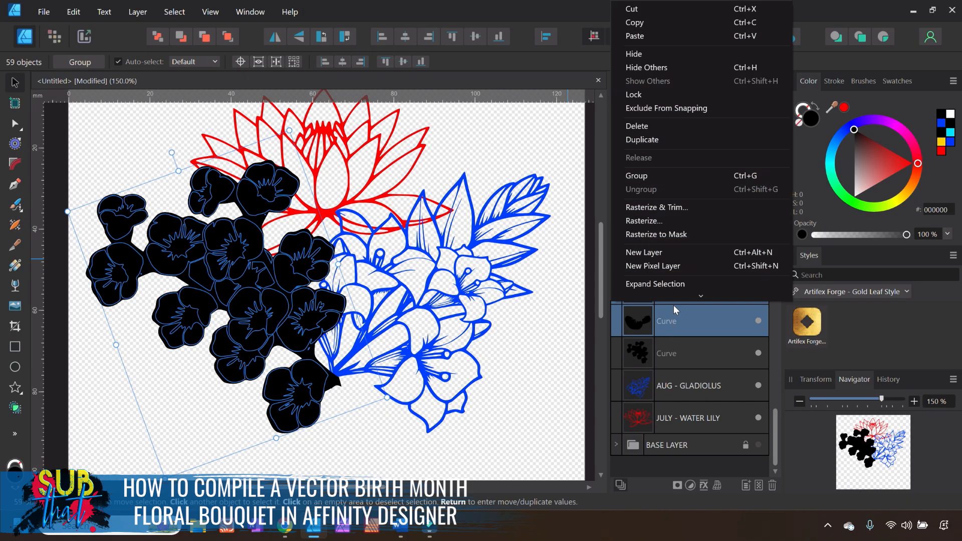
{"action": "left_click", "coordinate": [657, 172]}
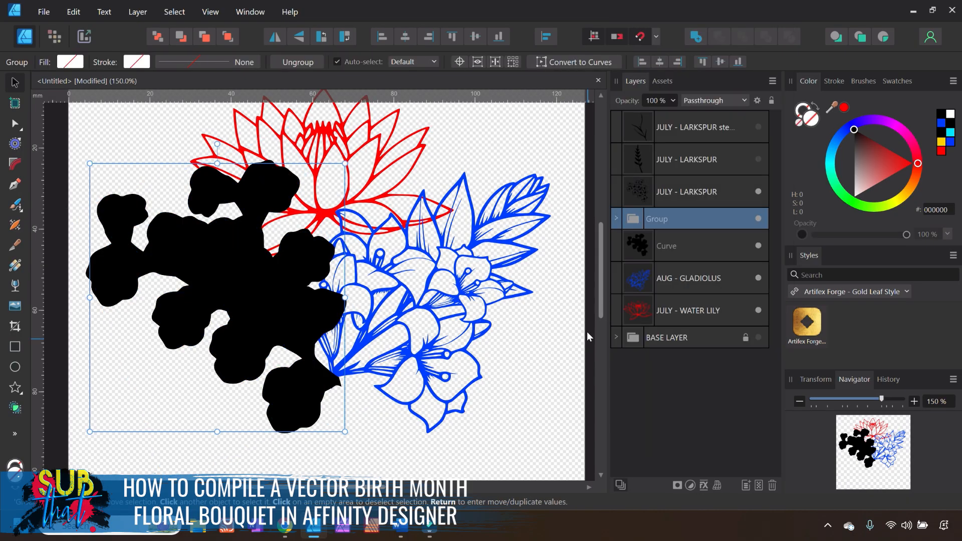
{"action": "left_click", "coordinate": [759, 221]}
Set the larkspur silhouette's blend mode to Erase and check the overlap with the gladiolus.
{"action": "left_click", "coordinate": [688, 245]}
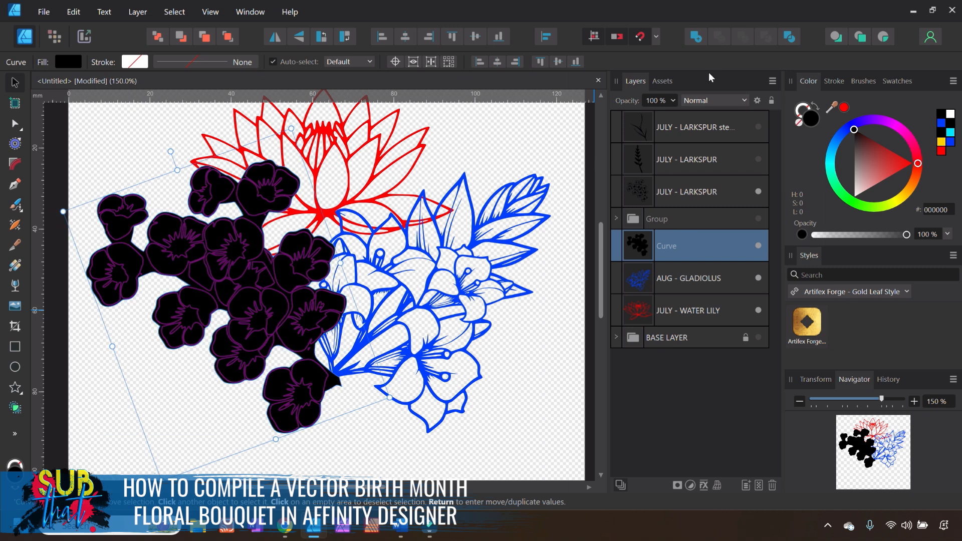
{"action": "left_click", "coordinate": [714, 100]}
{"action": "scroll", "coordinate": [707, 210], "scroll_direction": "down", "scroll_amount": 5}
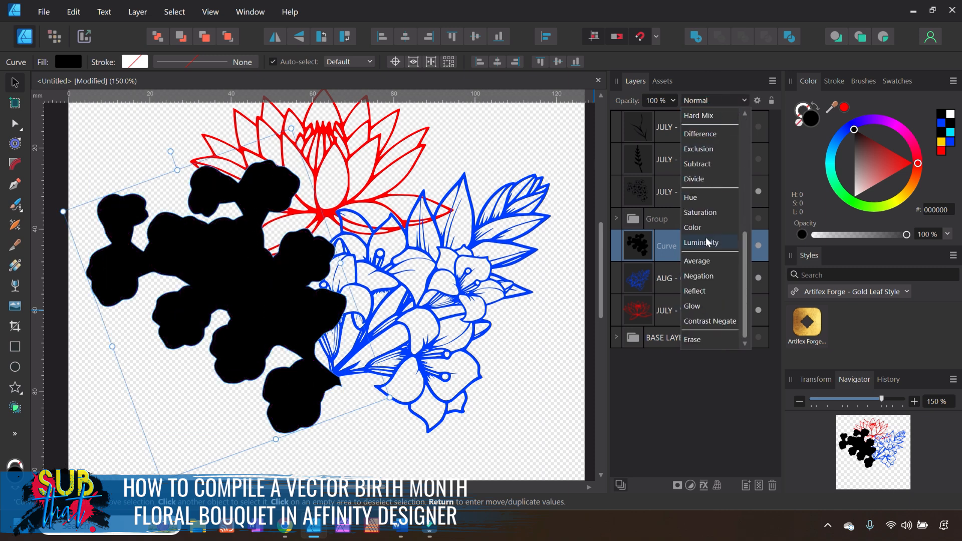
{"action": "left_click", "coordinate": [692, 339]}
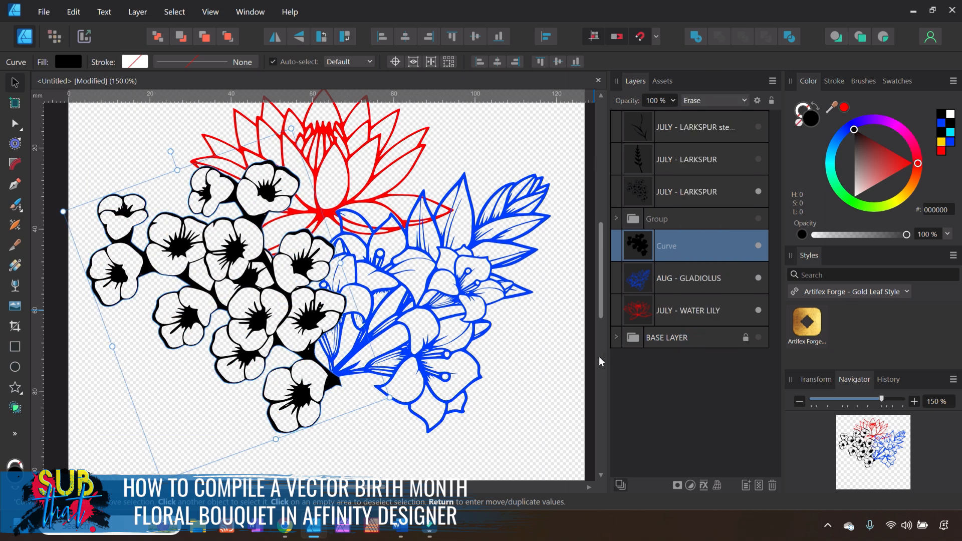
{"action": "left_click", "coordinate": [552, 376]}
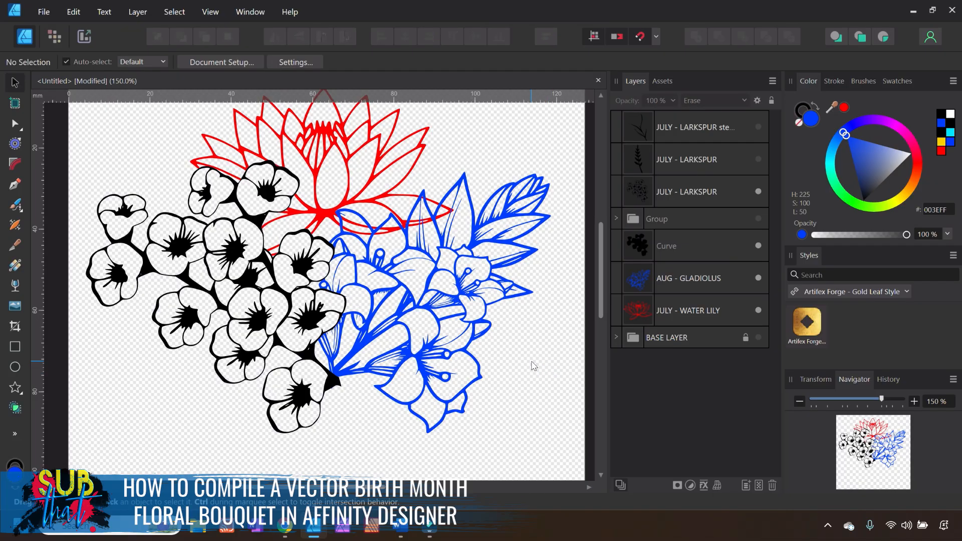
{"action": "scroll", "coordinate": [534, 366], "scroll_direction": "up", "scroll_amount": 1}
{"action": "left_click", "coordinate": [652, 282]}
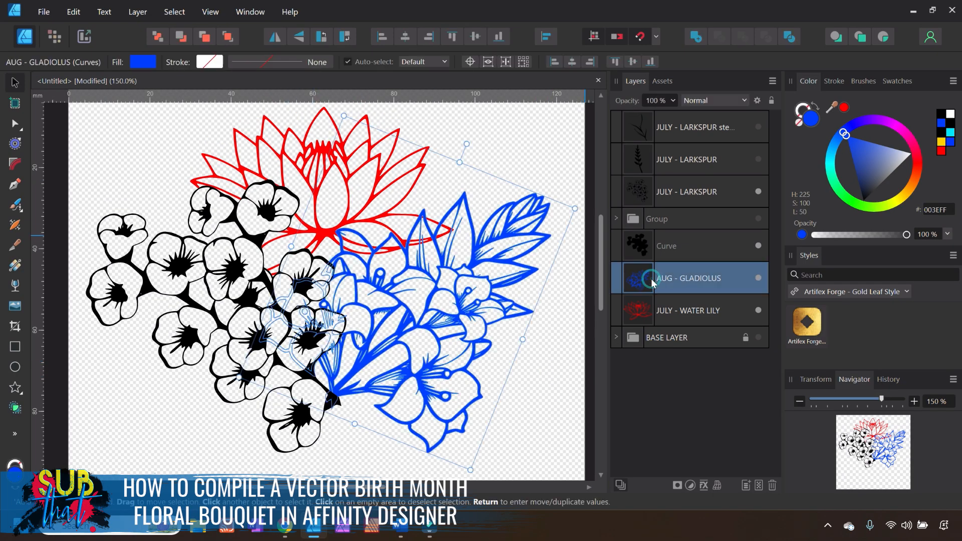
{"action": "left_click", "coordinate": [572, 393]}
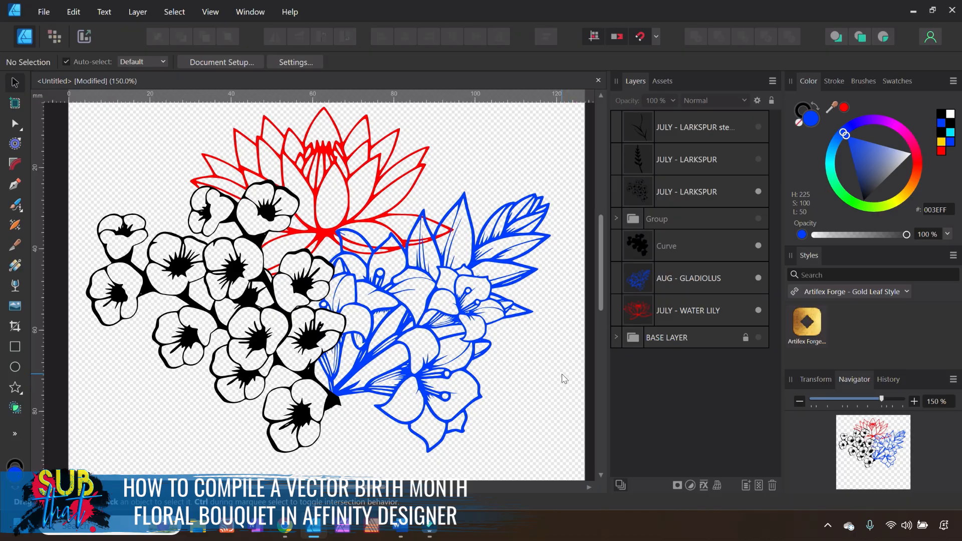
Duplicate the larkspur silhouette and subtract the lower copy from the gladiolus.
{"action": "left_click", "coordinate": [667, 253]}
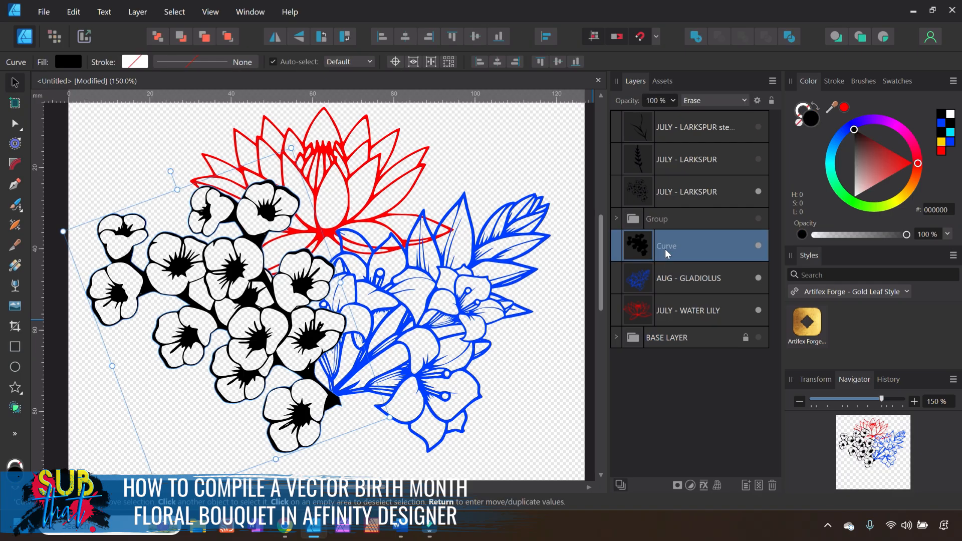
{"action": "right_click", "coordinate": [667, 253]}
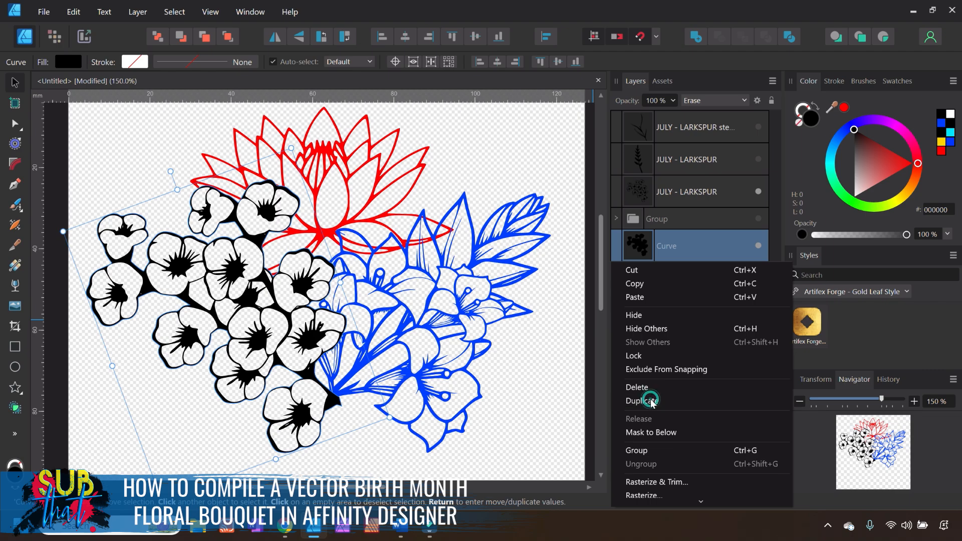
{"action": "left_click", "coordinate": [652, 400]}
{"action": "left_click", "coordinate": [583, 300]}
{"action": "left_click", "coordinate": [646, 278]}
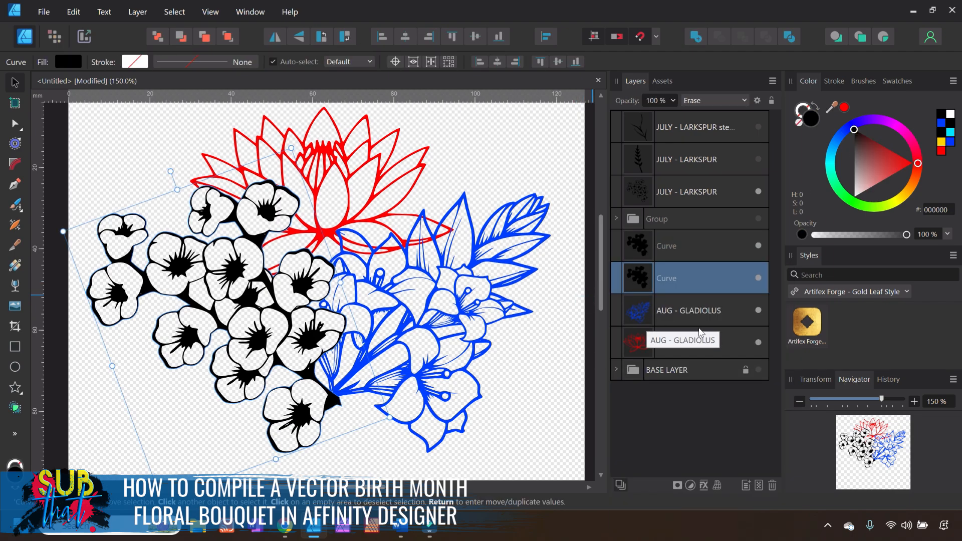
{"action": "left_click", "coordinate": [639, 317], "text": "shift"}
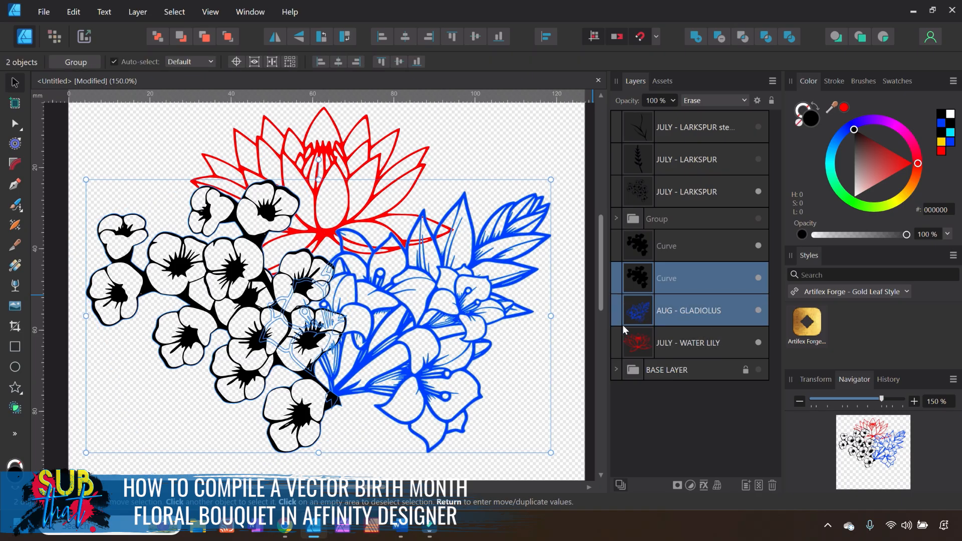
{"action": "left_click", "coordinate": [720, 38]}
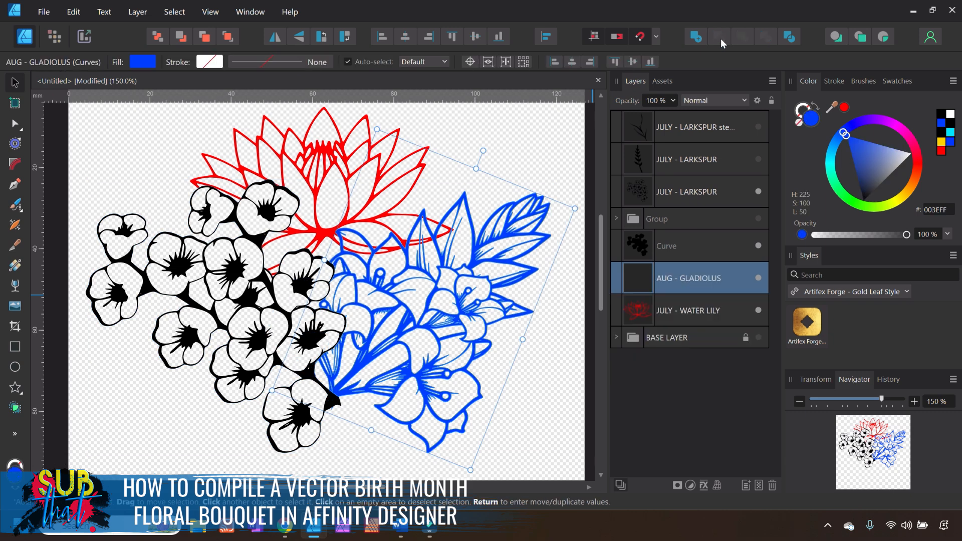
Place the remaining larkspur silhouette directly above the water lily layer and subtract it from the water lily.
{"action": "left_click", "coordinate": [672, 249]}
{"action": "left_click_drag", "start_coordinate": [638, 251], "coordinate": [633, 299]}
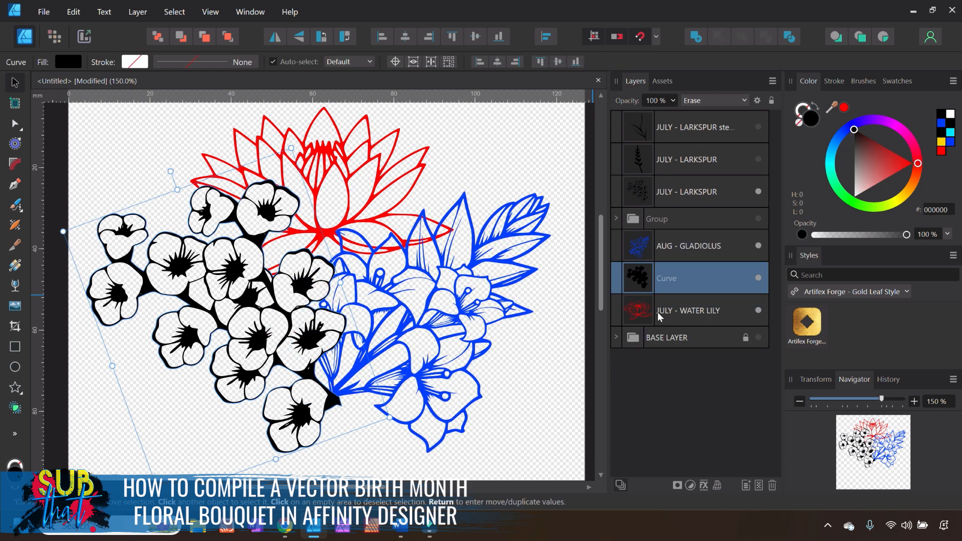
{"action": "left_click", "coordinate": [674, 323], "text": "shift"}
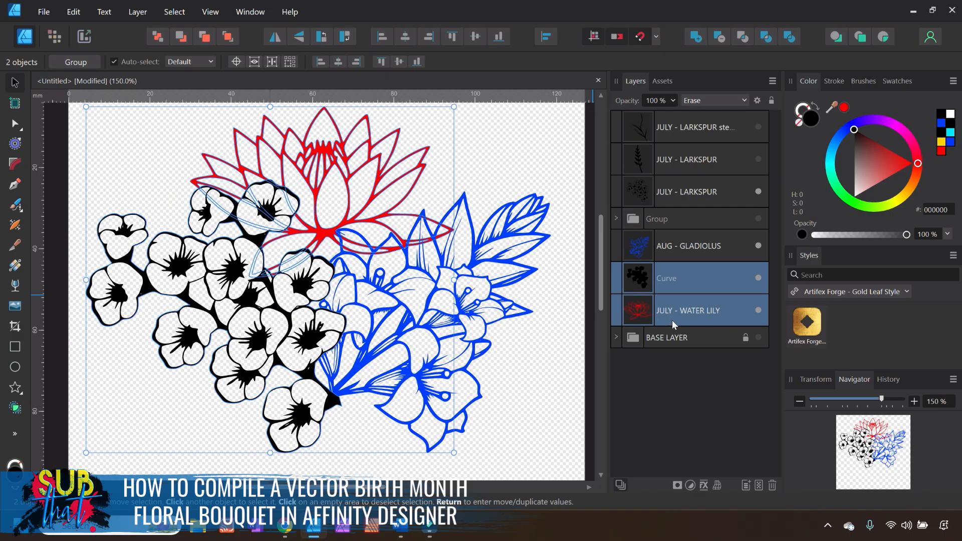
{"action": "left_click", "coordinate": [720, 39]}
{"action": "left_click", "coordinate": [576, 380]}
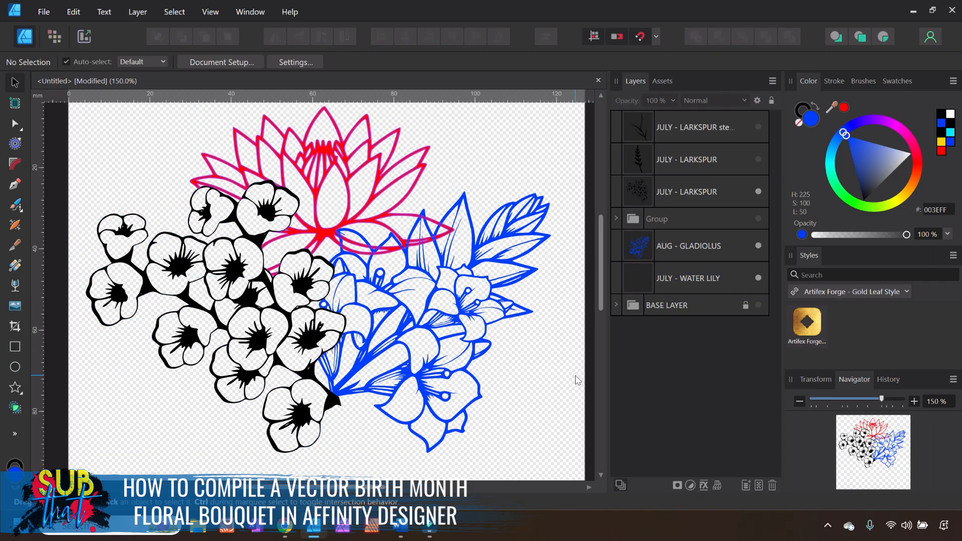
Delete the hidden group of leftover larkspur curves.
{"action": "left_click", "coordinate": [684, 223]}
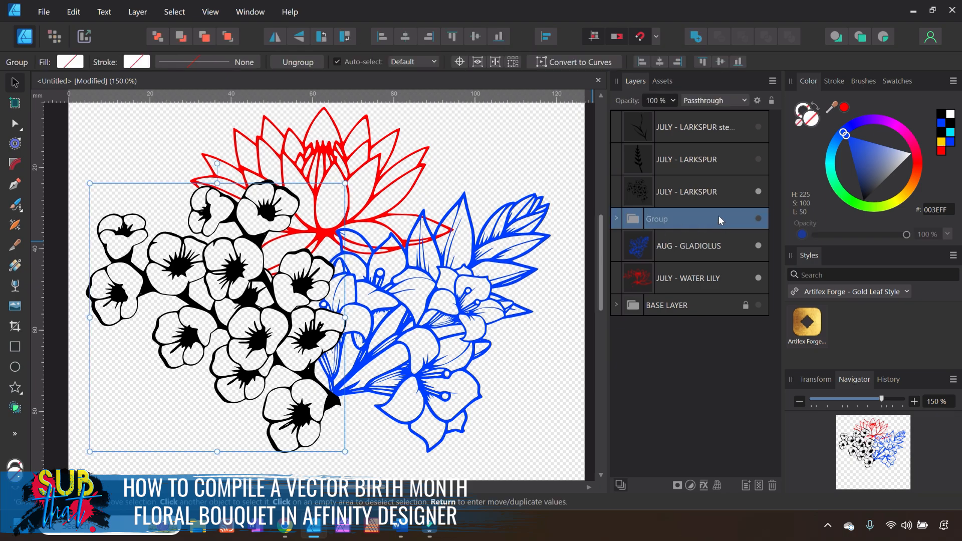
{"action": "left_click", "coordinate": [772, 485]}
{"action": "left_click", "coordinate": [578, 403]}
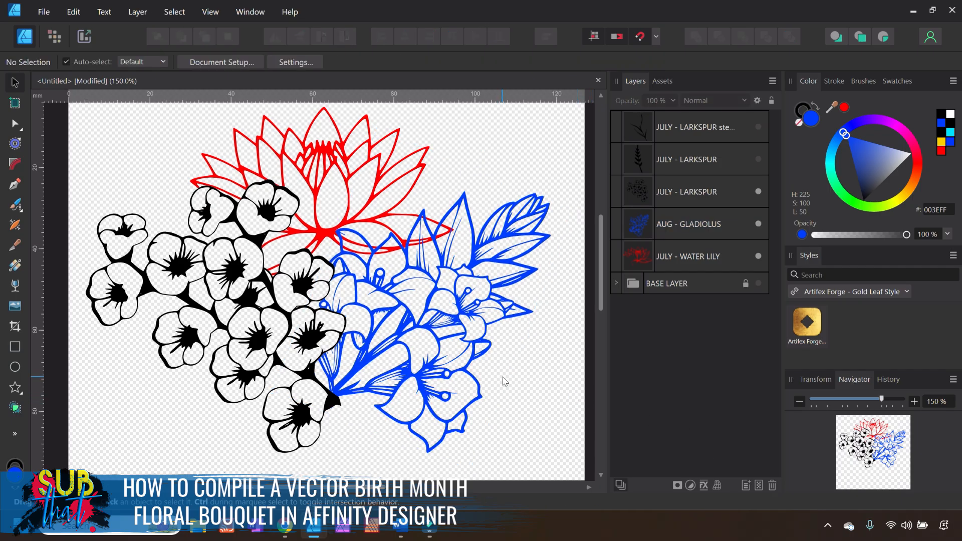
Duplicate the gladiolus, hide the lower copy and separate the upper copy into its individual curves.
{"action": "left_click", "coordinate": [443, 323]}
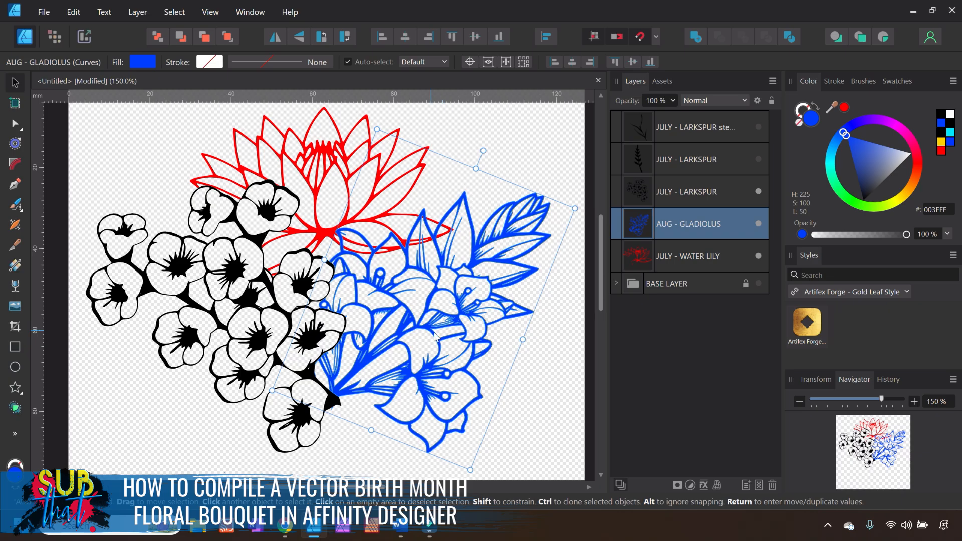
{"action": "right_click", "coordinate": [675, 231]}
{"action": "left_click", "coordinate": [674, 380]}
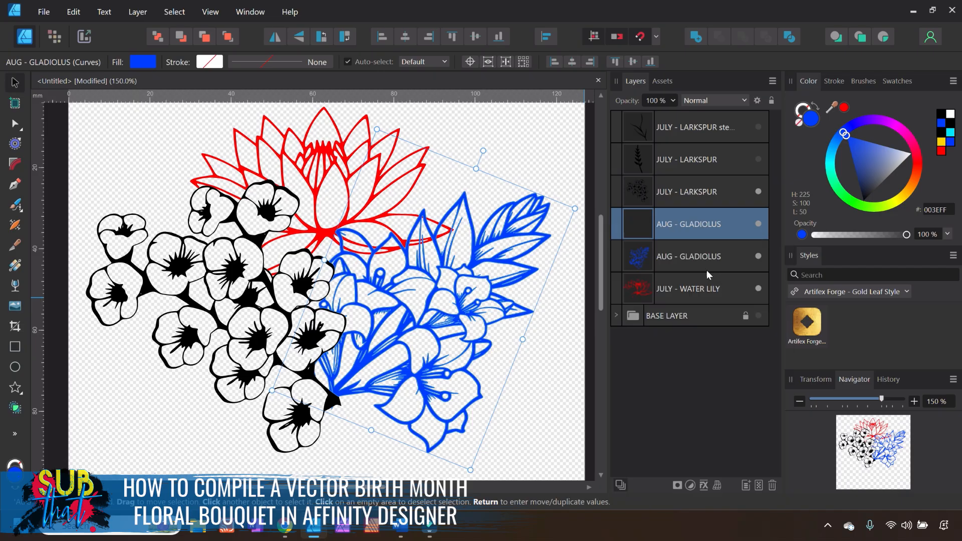
{"action": "left_click", "coordinate": [758, 256]}
{"action": "left_click", "coordinate": [793, 41]}
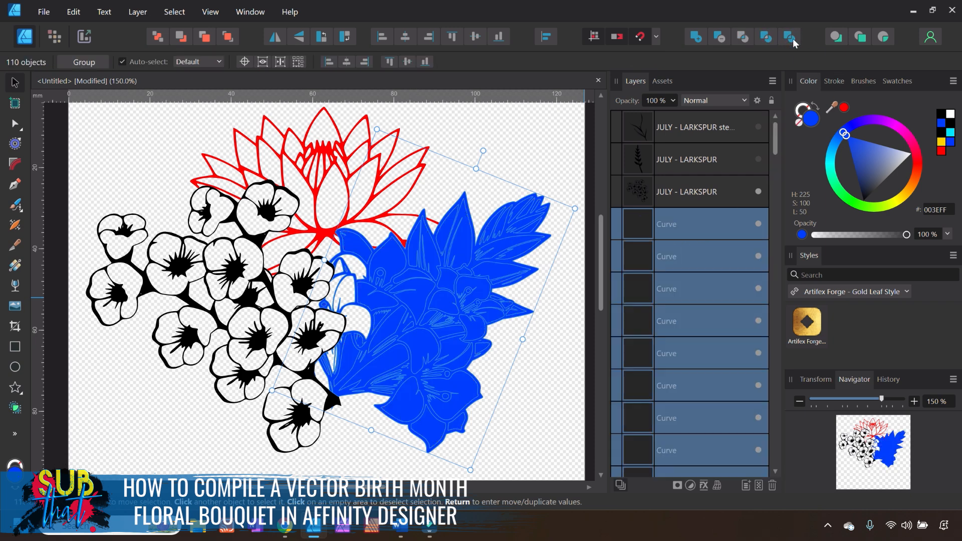
Group all the separated gladiolus curves except the full silhouette and delete the group.
{"action": "scroll", "coordinate": [688, 261], "scroll_direction": "down", "scroll_amount": 15}
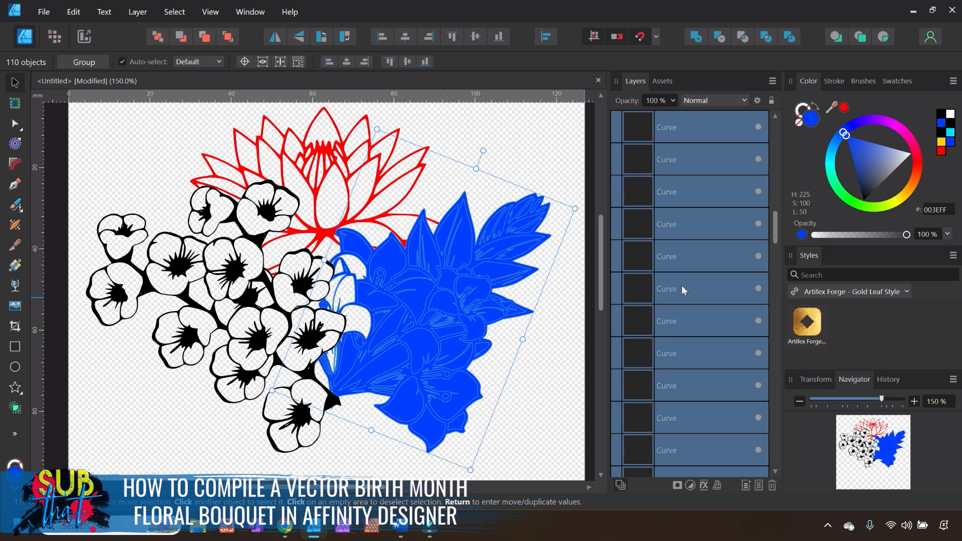
{"action": "scroll", "coordinate": [674, 346], "scroll_direction": "down", "scroll_amount": 4}
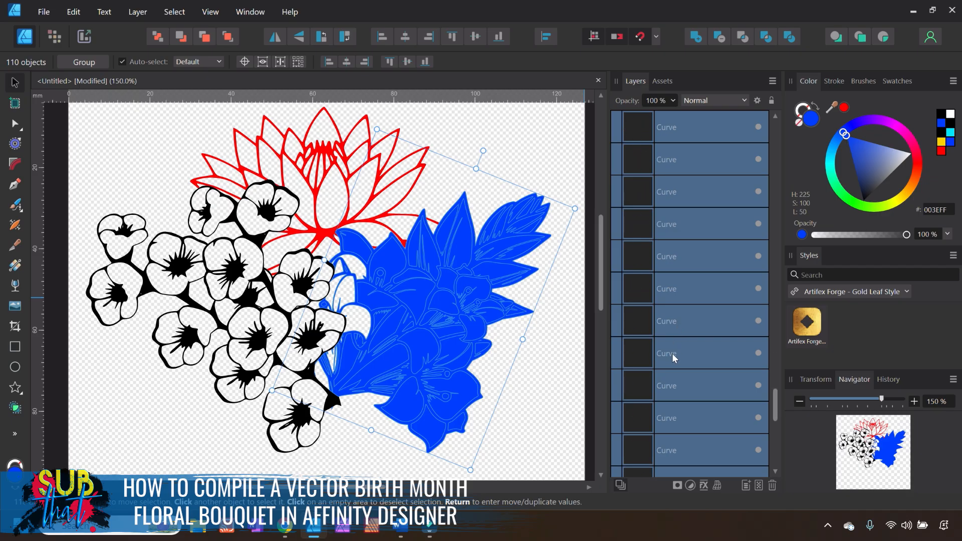
{"action": "left_click", "coordinate": [646, 352], "text": "ctrl"}
{"action": "right_click", "coordinate": [690, 323]}
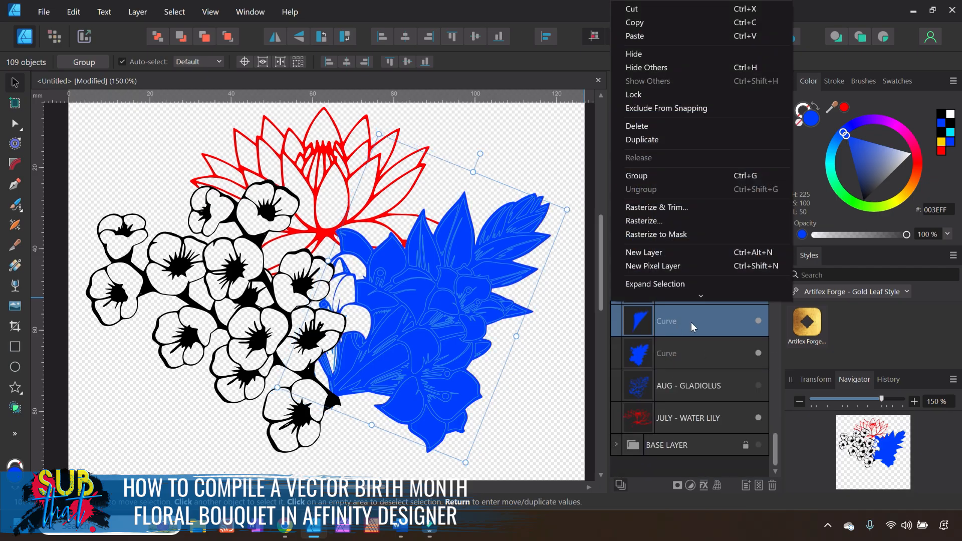
{"action": "left_click", "coordinate": [658, 176]}
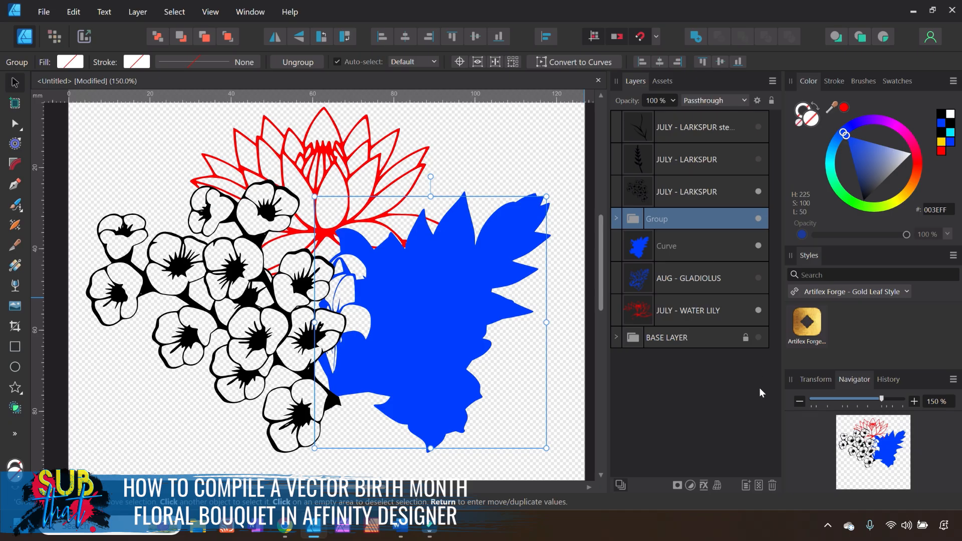
{"action": "left_click", "coordinate": [773, 486]}
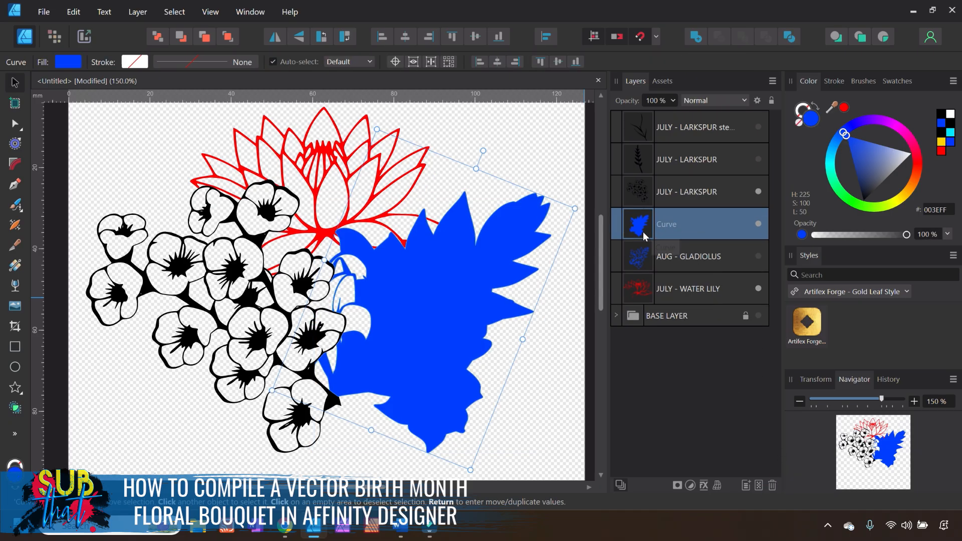
Place the gladiolus silhouette directly above the water lily layer, subtract it from the water lily, and show the gladiolus line art again.
{"action": "left_click_drag", "start_coordinate": [654, 236], "coordinate": [655, 281]}
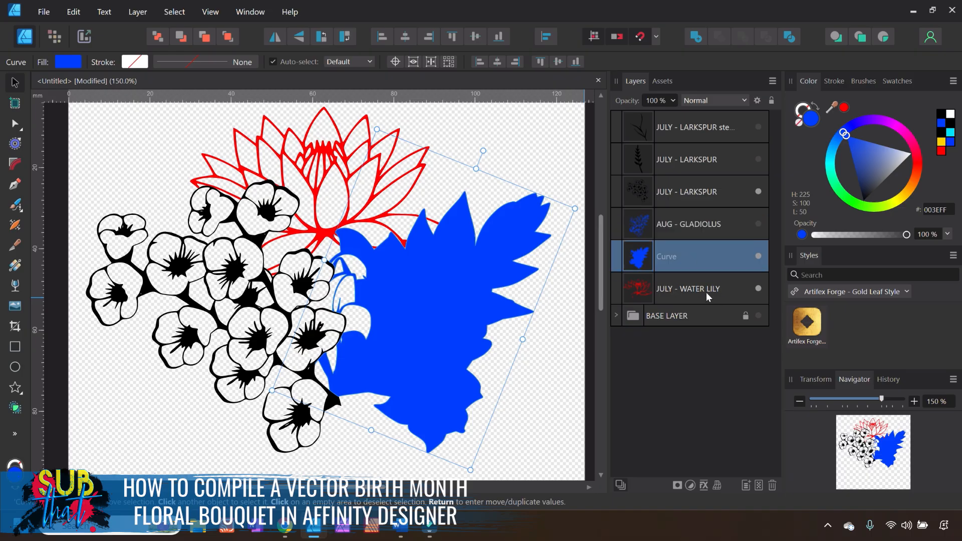
{"action": "left_click", "coordinate": [680, 290], "text": "shift"}
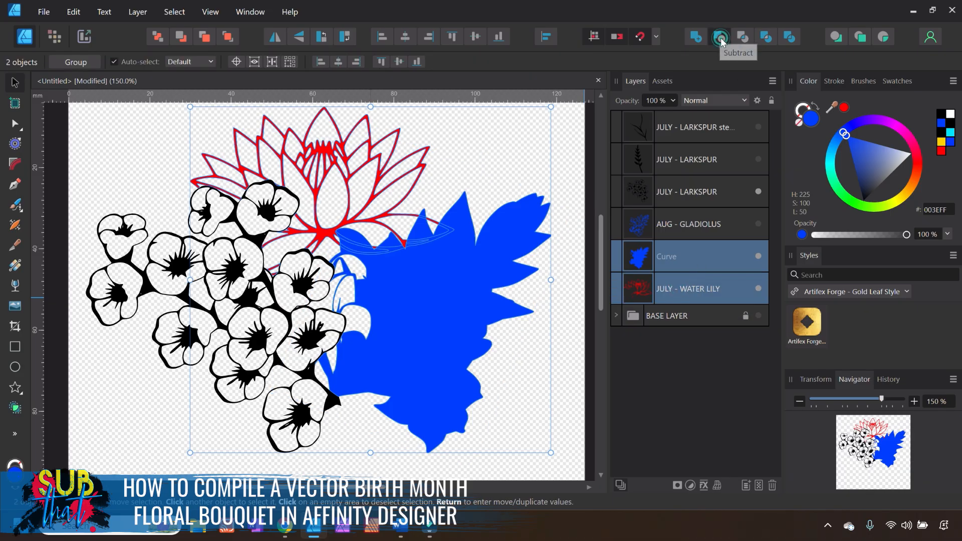
{"action": "left_click", "coordinate": [720, 38]}
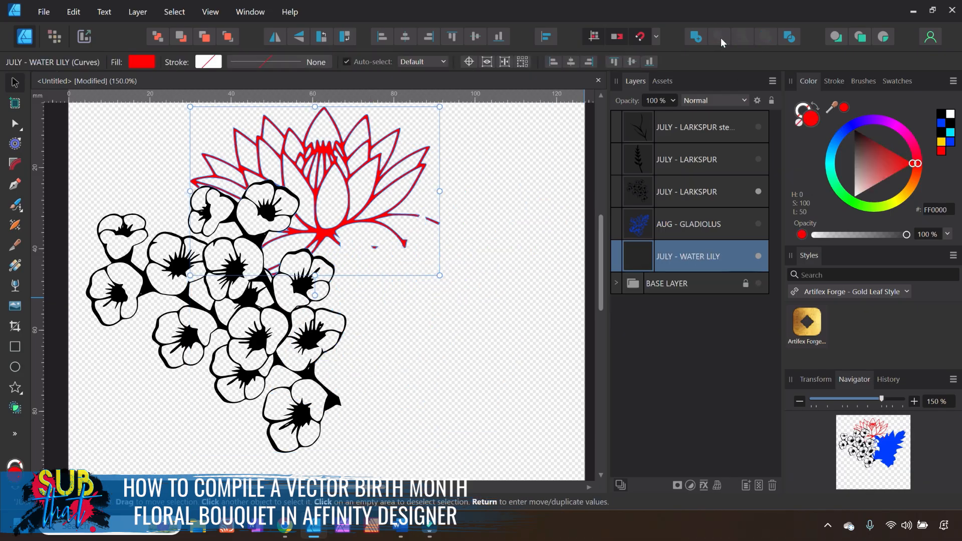
{"action": "left_click", "coordinate": [758, 224]}
{"action": "left_click", "coordinate": [552, 373]}
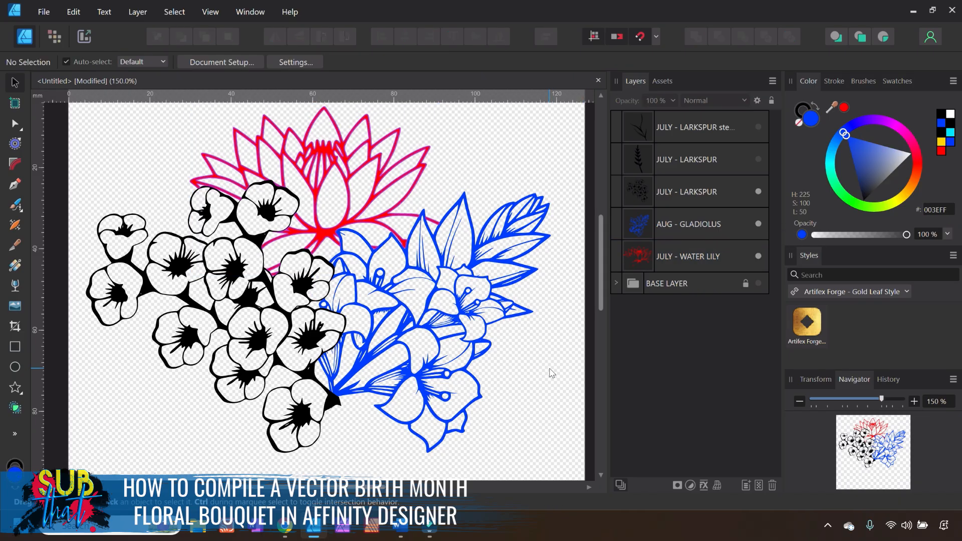
Select the larkspur, gladiolus and water lily together and move them slightly right and down on the page.
{"action": "left_click", "coordinate": [800, 401]}
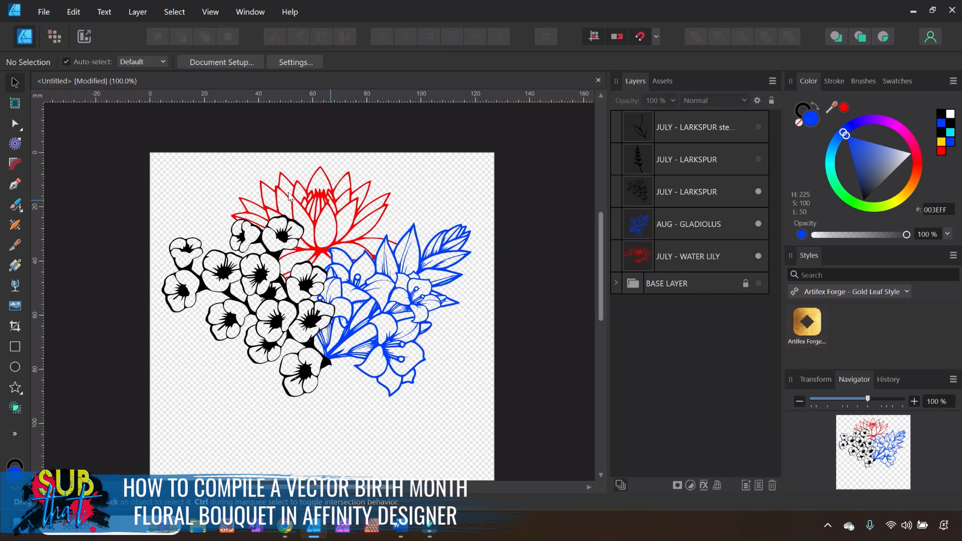
{"action": "left_click_drag", "start_coordinate": [549, 433], "coordinate": [75, 151]}
{"action": "left_click_drag", "start_coordinate": [321, 331], "coordinate": [325, 344]}
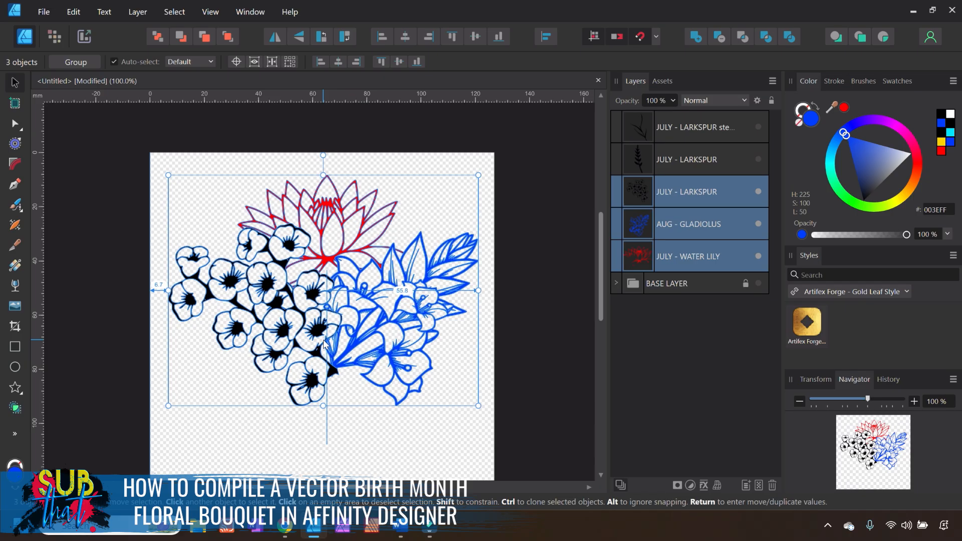
Show the hidden larkspur stem and leaf sprig layers above the larkspur flowers and delete both from the bouquet.
{"action": "left_click", "coordinate": [530, 376]}
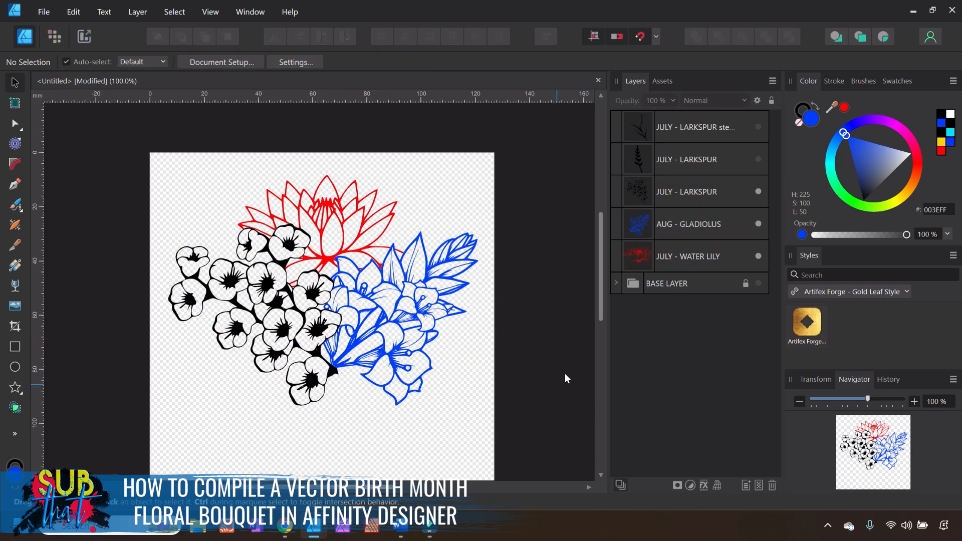
{"action": "left_click", "coordinate": [758, 159]}
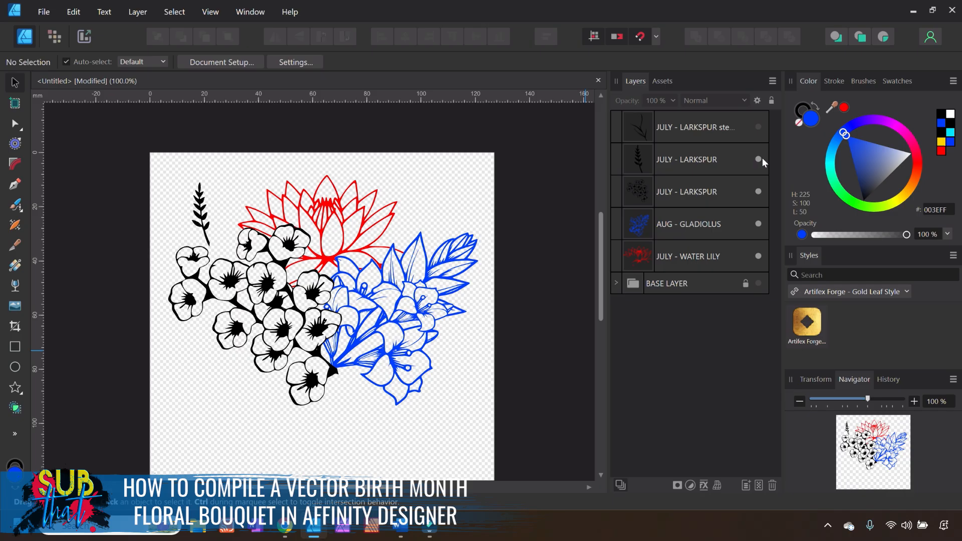
{"action": "left_click", "coordinate": [760, 126]}
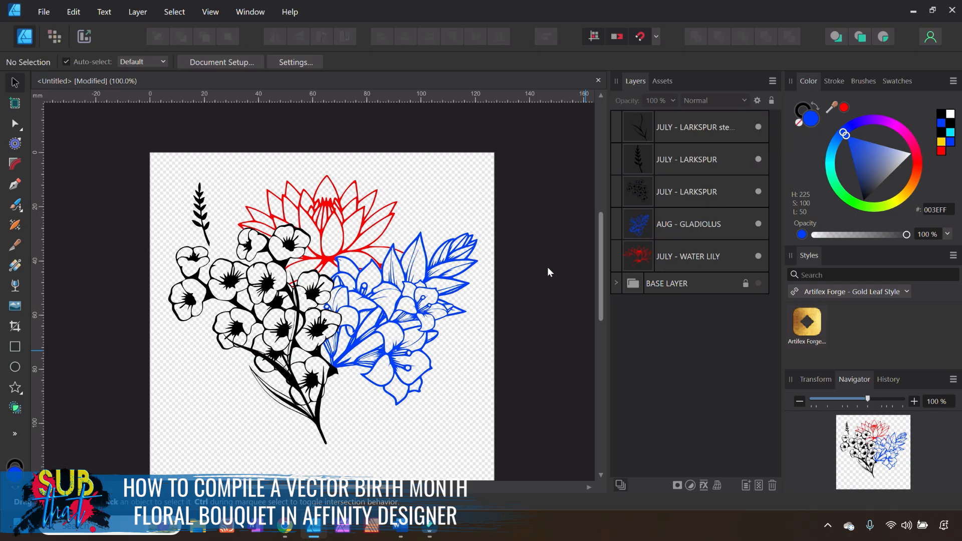
{"action": "left_click", "coordinate": [315, 403]}
{"action": "left_click_drag", "start_coordinate": [315, 403], "coordinate": [430, 359]}
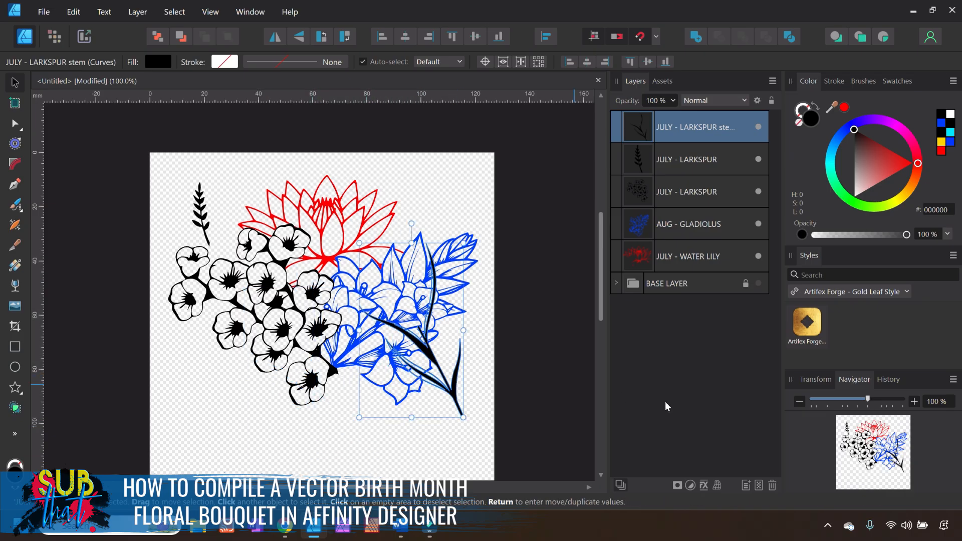
{"action": "left_click", "coordinate": [772, 485]}
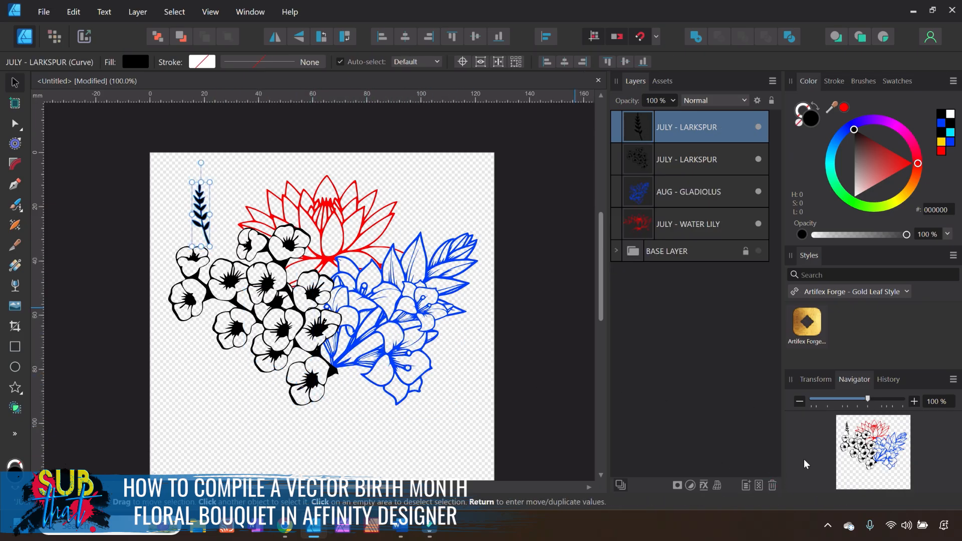
{"action": "left_click", "coordinate": [773, 485]}
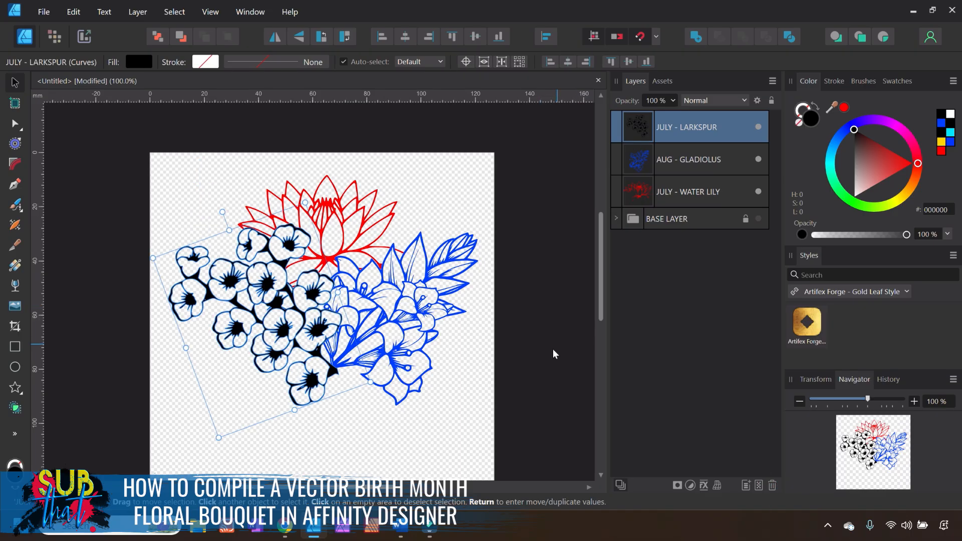
{"action": "left_click", "coordinate": [549, 351]}
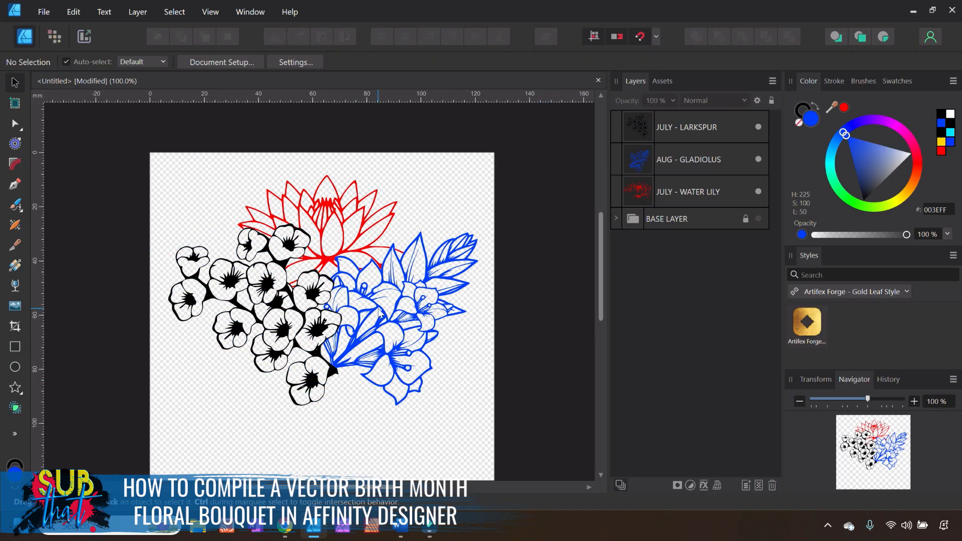
{"action": "scroll", "coordinate": [379, 313], "scroll_direction": "down", "scroll_amount": 1}
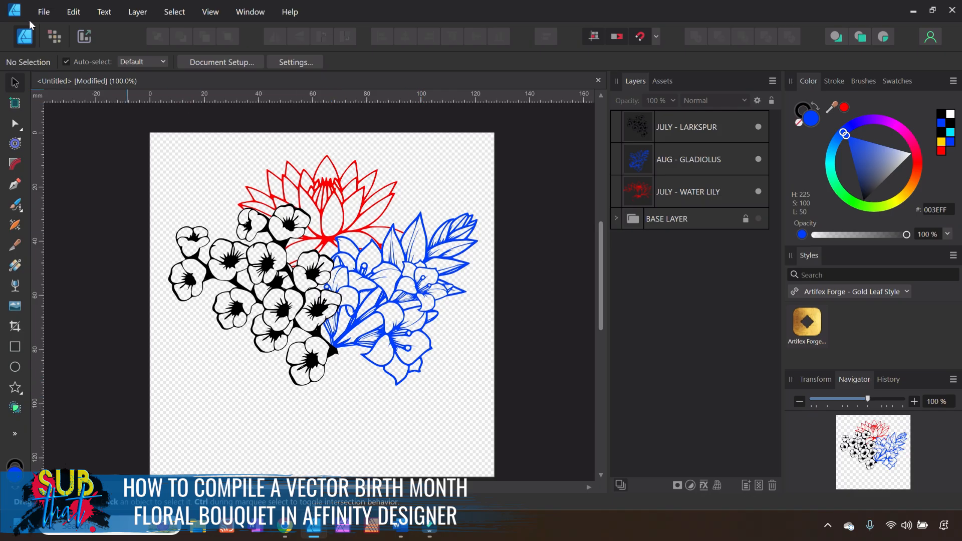
{"action": "left_click", "coordinate": [17, 310]}
{"action": "left_click", "coordinate": [590, 473]}
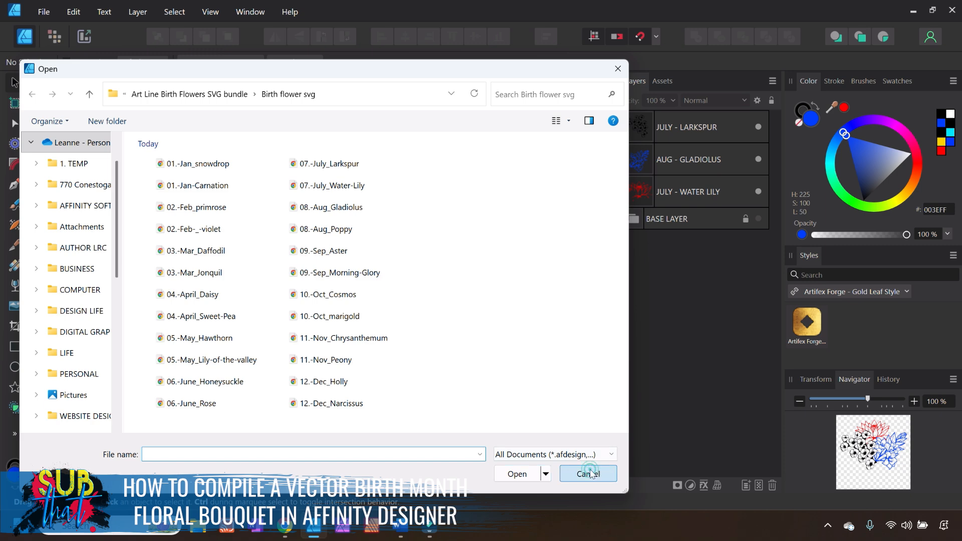
Open the "200 minimal botanical" EPS file from the "EPS 200 Minimal Botanical Elements" folder in the downloaded Minimal-Botanical-Element-Bundle and dismiss the profile notice.
{"action": "left_click", "coordinate": [44, 11]}
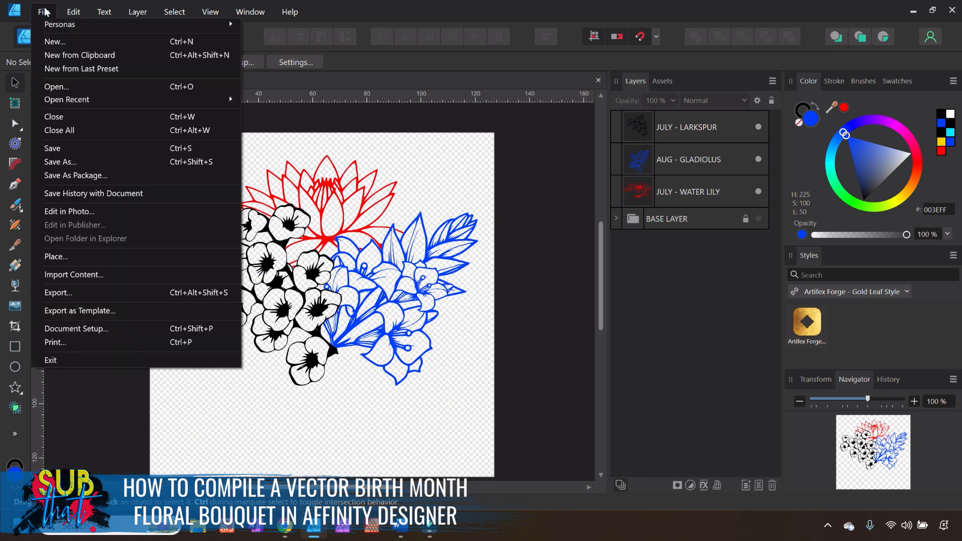
{"action": "left_click", "coordinate": [56, 87]}
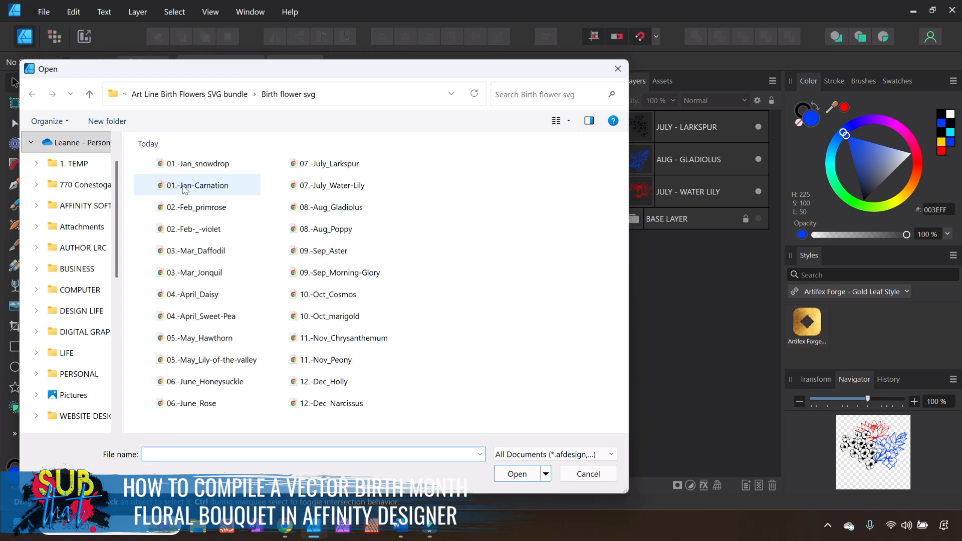
{"action": "left_click", "coordinate": [89, 94]}
{"action": "left_click", "coordinate": [89, 94]}
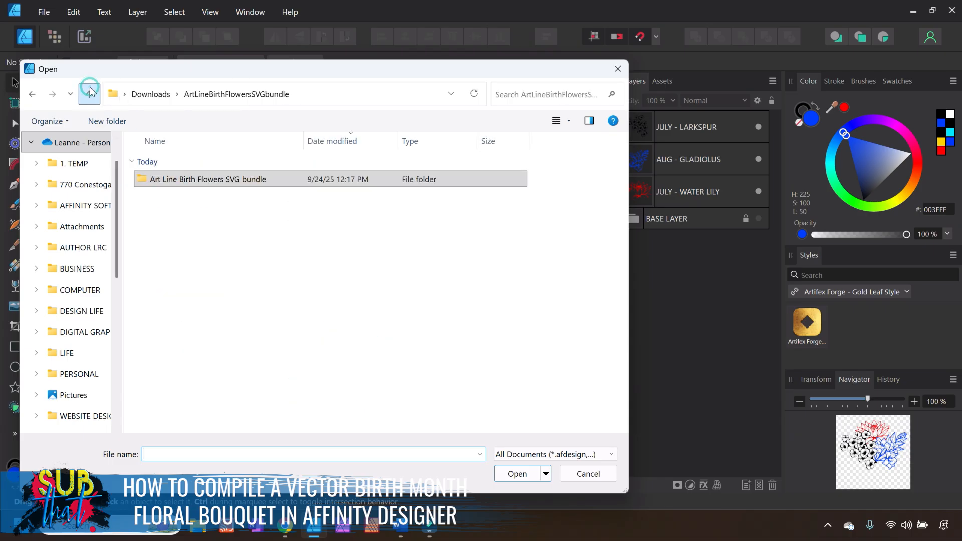
{"action": "left_click", "coordinate": [89, 94]}
{"action": "double_click", "coordinate": [443, 205]}
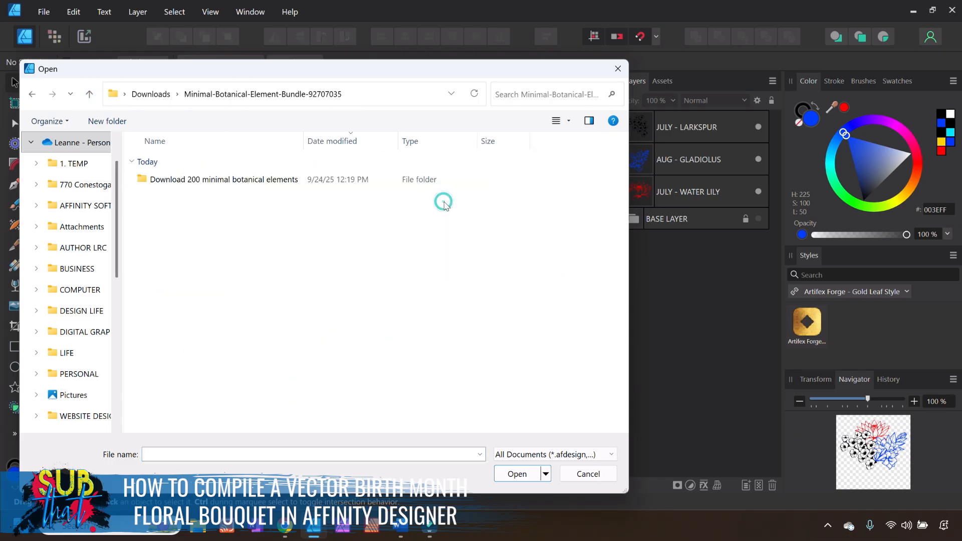
{"action": "double_click", "coordinate": [247, 180]}
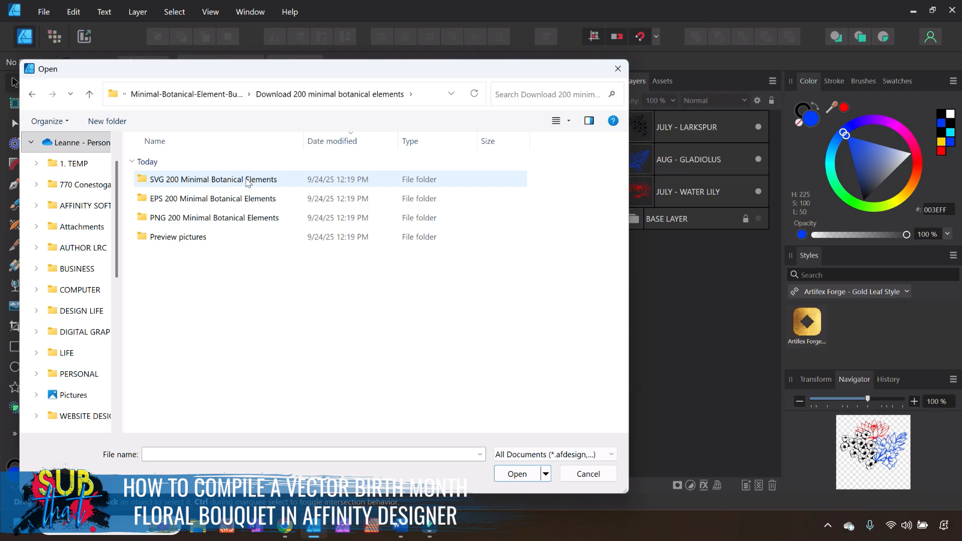
{"action": "double_click", "coordinate": [201, 204]}
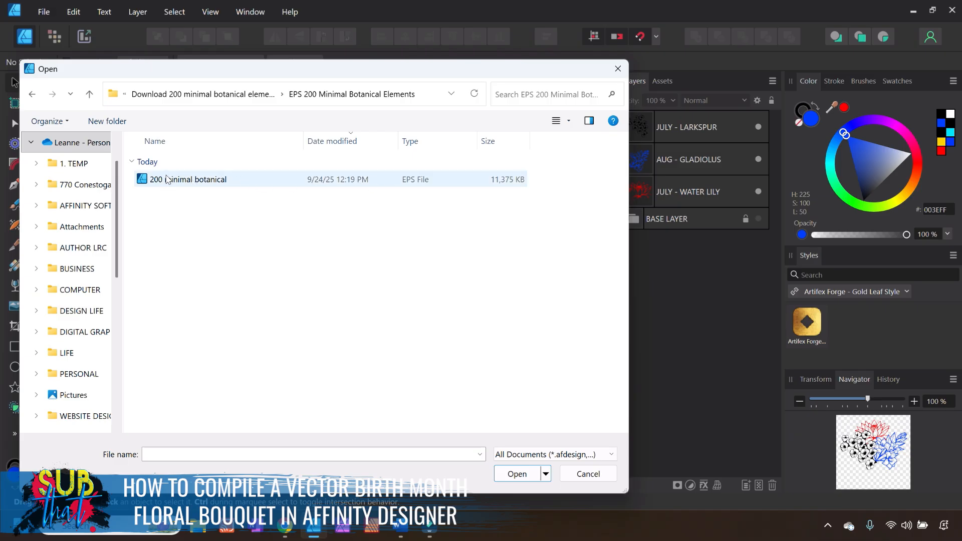
{"action": "left_click", "coordinate": [192, 181]}
{"action": "left_click", "coordinate": [518, 478]}
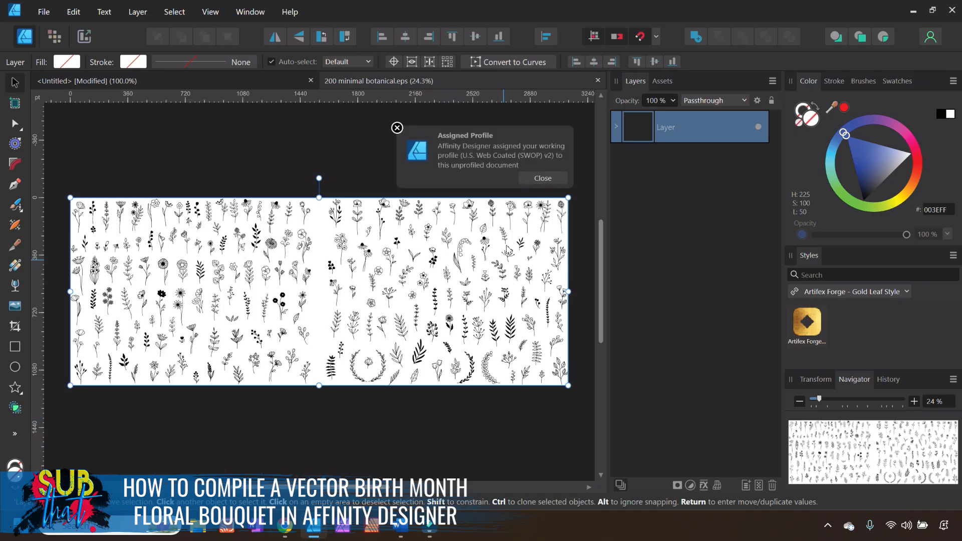
{"action": "left_click", "coordinate": [543, 178]}
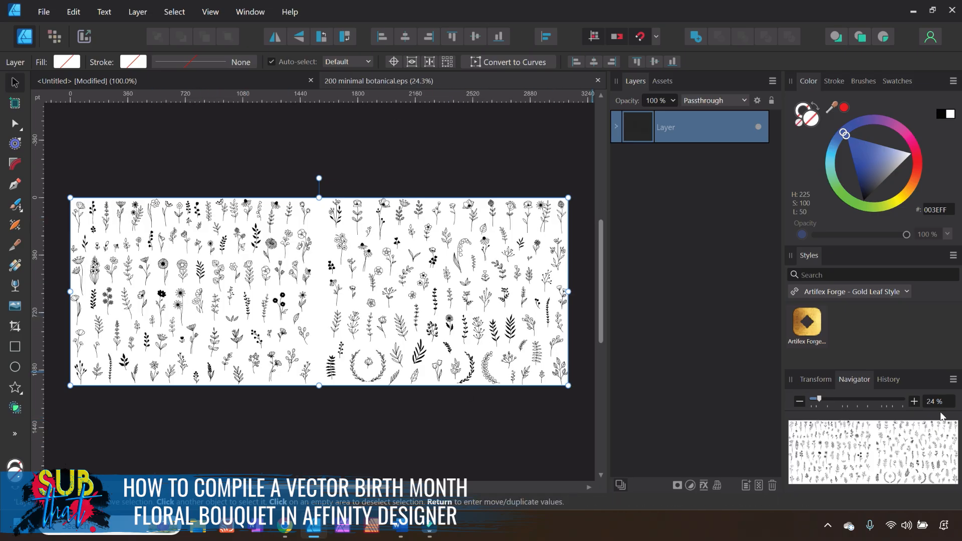
Pick the solid black leafy branch in the lower part of the botanical sheet and copy it.
{"action": "left_click", "coordinate": [913, 401]}
{"action": "left_click", "coordinate": [913, 401]}
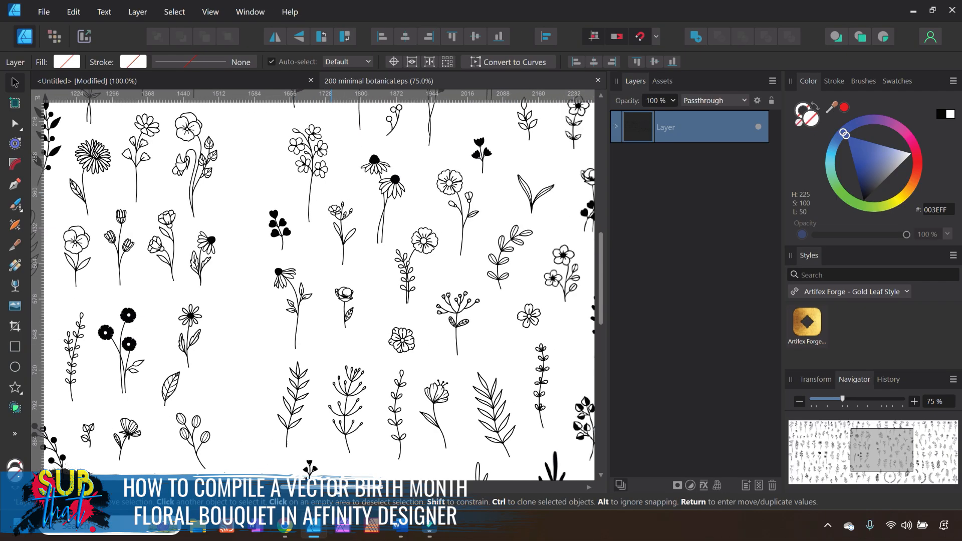
{"action": "scroll", "coordinate": [358, 450], "scroll_direction": "right", "scroll_amount": 5}
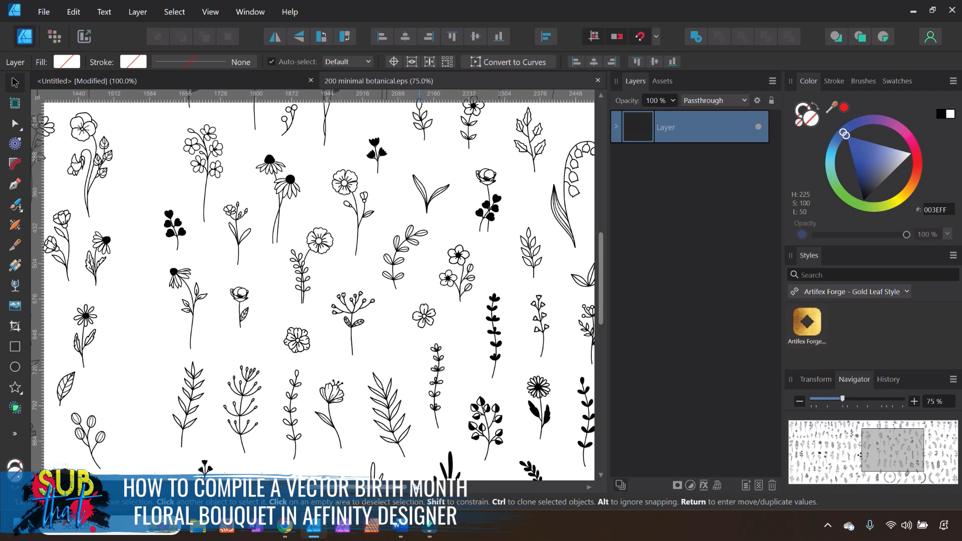
{"action": "scroll", "coordinate": [381, 496], "scroll_direction": "left", "scroll_amount": 1}
{"action": "scroll", "coordinate": [435, 299], "scroll_direction": "right", "scroll_amount": 5}
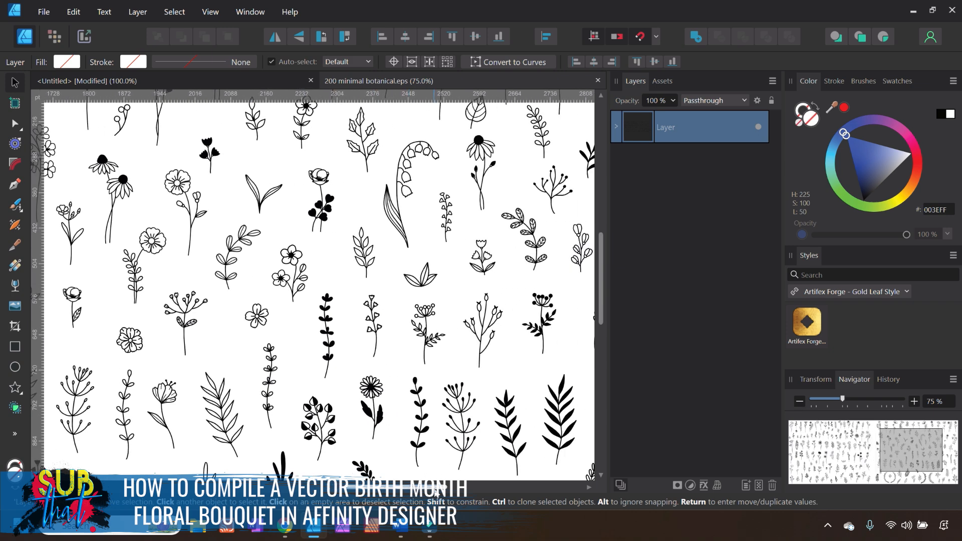
{"action": "scroll", "coordinate": [435, 299], "scroll_direction": "down", "scroll_amount": 4}
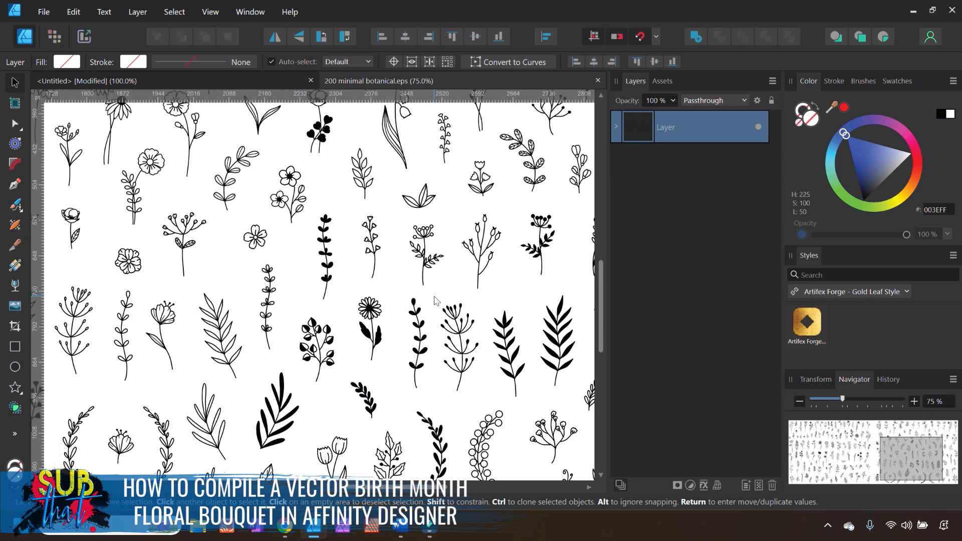
{"action": "scroll", "coordinate": [424, 489], "scroll_direction": "right", "scroll_amount": 3}
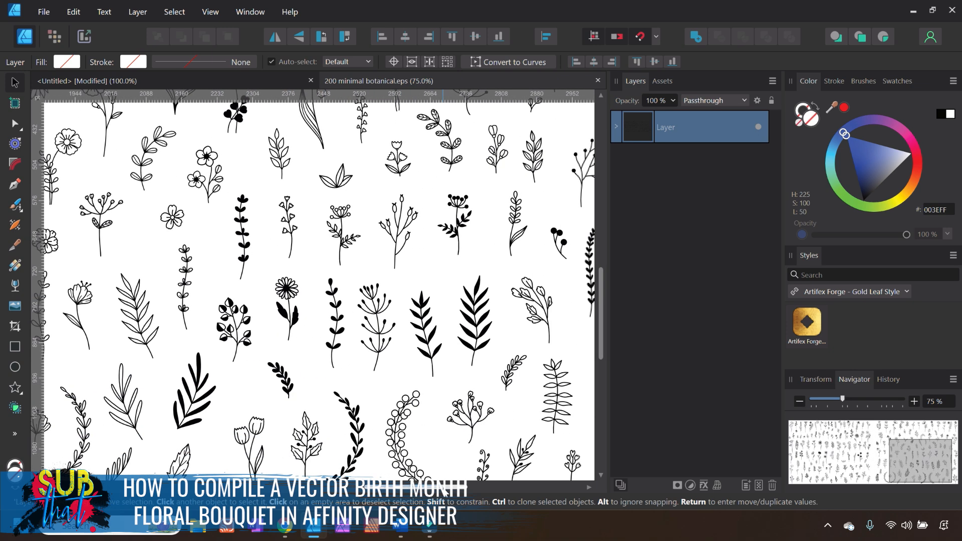
{"action": "left_click", "coordinate": [202, 244]}
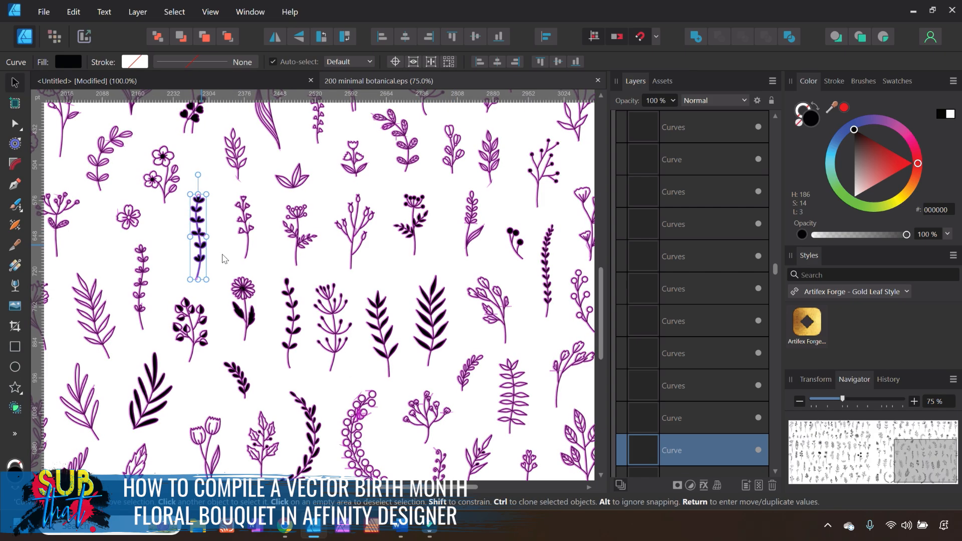
{"action": "left_click", "coordinate": [385, 330]}
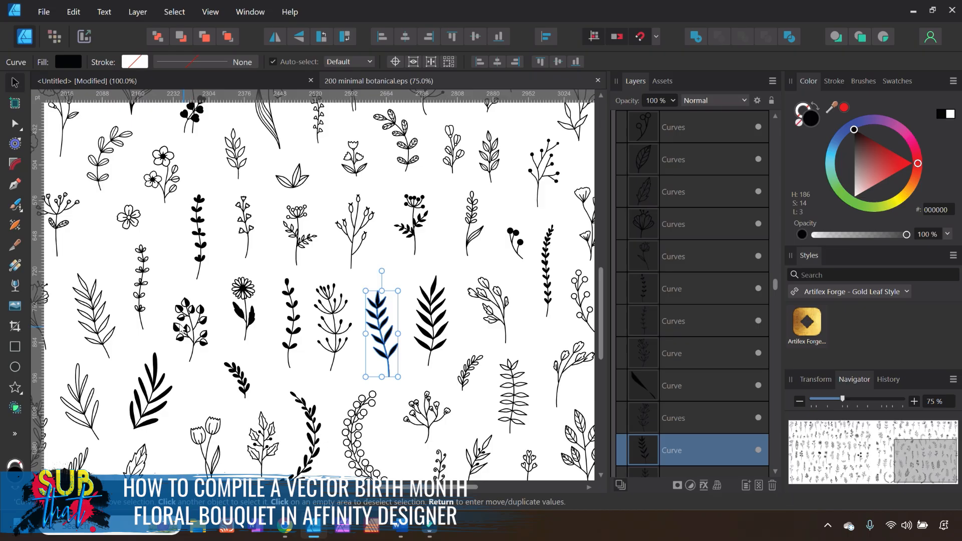
{"action": "left_click", "coordinate": [206, 82]}
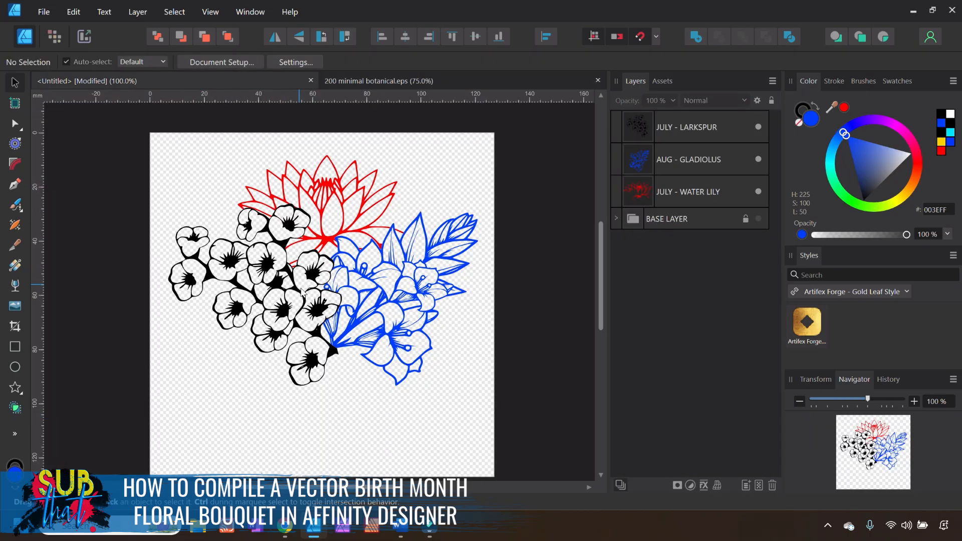
{"action": "left_click", "coordinate": [419, 83]}
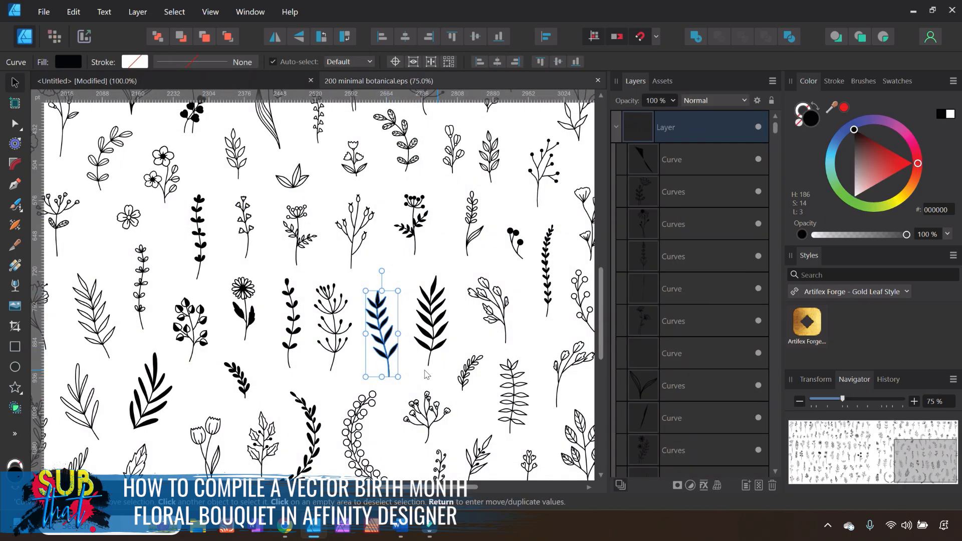
{"action": "right_click", "coordinate": [387, 344]}
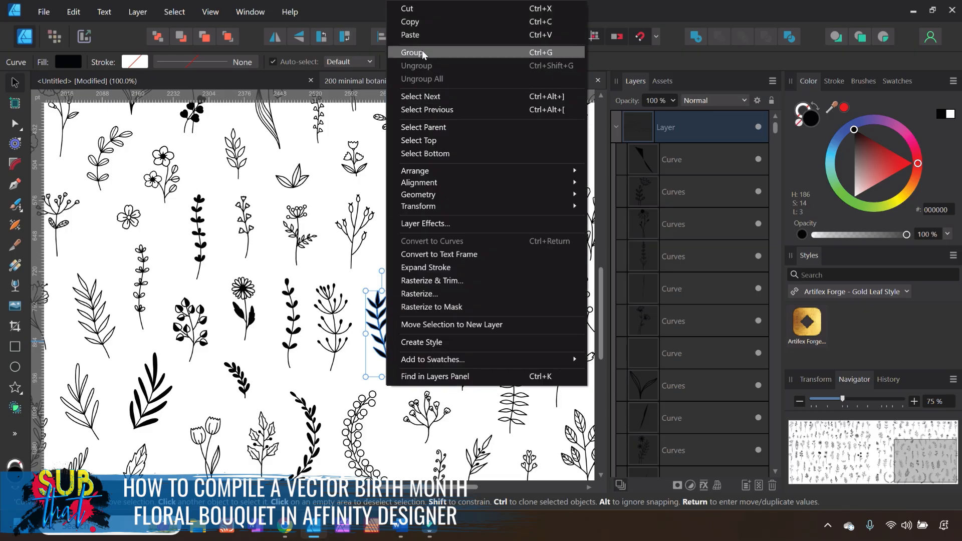
{"action": "left_click", "coordinate": [417, 20]}
Paste the copied branch into the bouquet document and move it over the larkspur blossoms.
{"action": "left_click", "coordinate": [278, 78]}
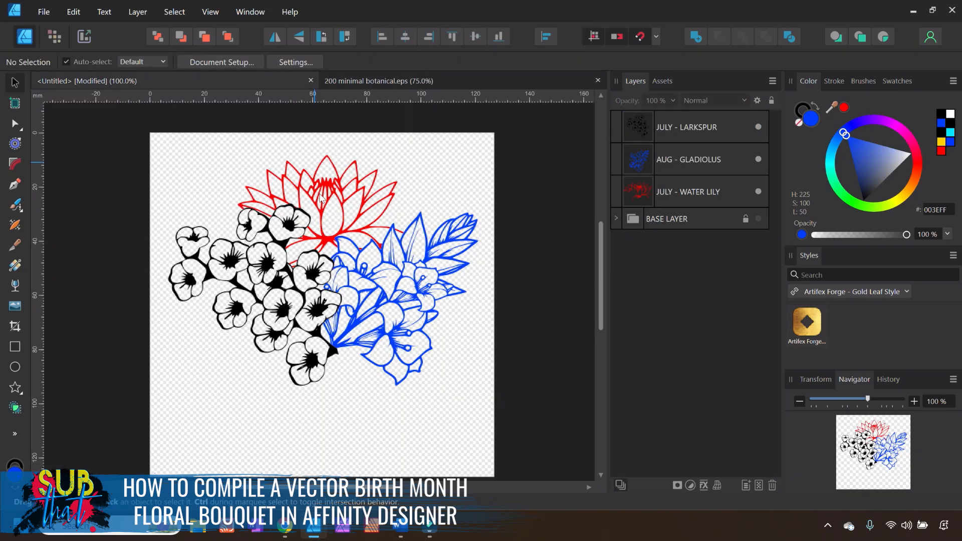
{"action": "right_click", "coordinate": [214, 178]}
{"action": "left_click", "coordinate": [240, 153]}
{"action": "left_click_drag", "start_coordinate": [319, 475], "coordinate": [292, 379]}
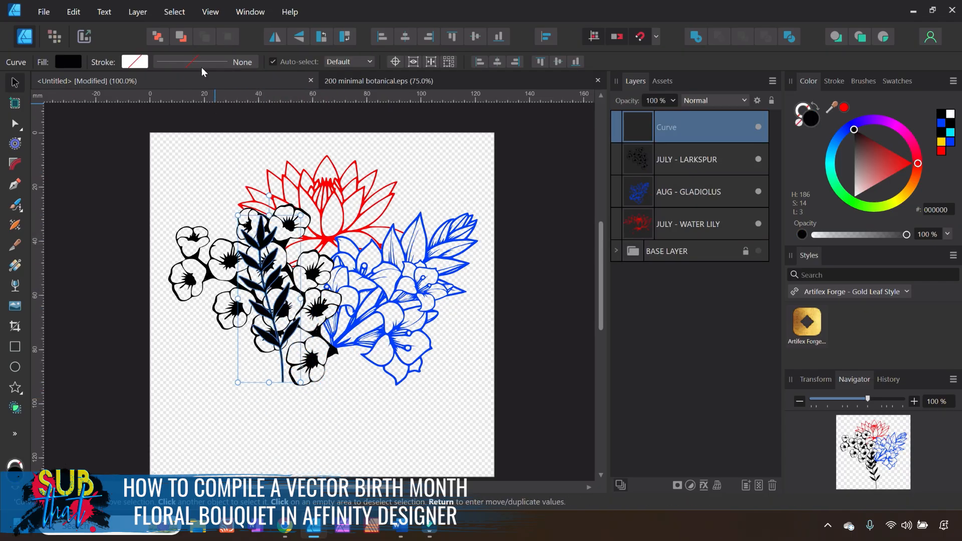
Send the branch to the back, tilt it to the left and move it up behind the larkspur's upper blossoms.
{"action": "left_click", "coordinate": [160, 36]}
{"action": "left_click_drag", "start_coordinate": [269, 196], "coordinate": [246, 199]}
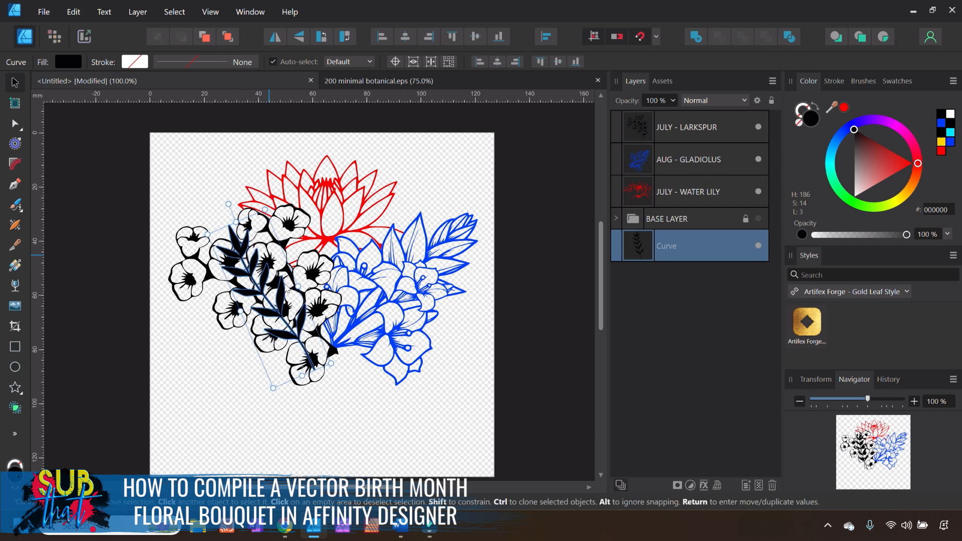
{"action": "left_click_drag", "start_coordinate": [282, 327], "coordinate": [270, 276]}
{"action": "mouse_move", "coordinate": [206, 158]}
{"action": "left_mouse_down"}
{"action": "mouse_move", "coordinate": [238, 154]}
{"action": "mouse_move", "coordinate": [208, 155]}
{"action": "left_mouse_up"}
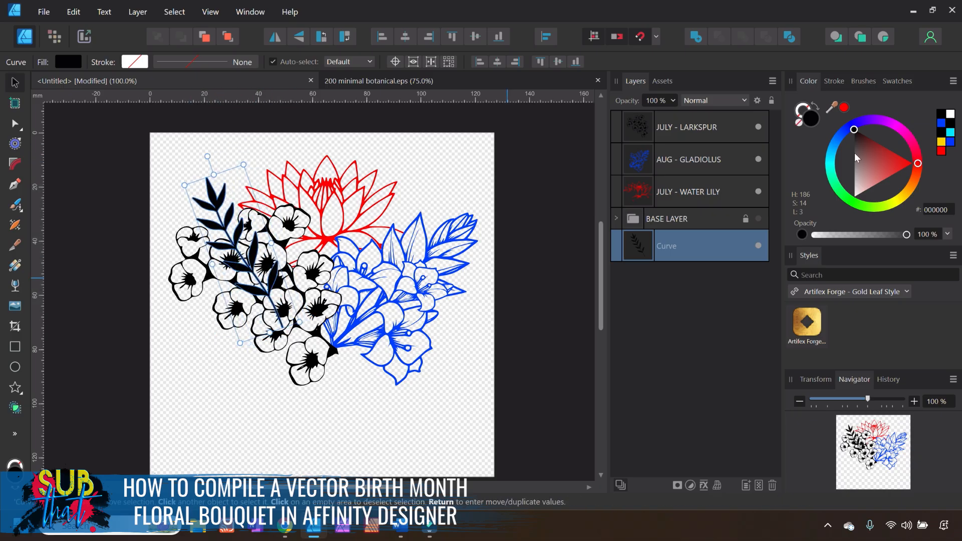
Fill the branch with yellow FFD200 and shift it up and left so its leaves extend beyond the larkspur.
{"action": "left_click", "coordinate": [942, 123]}
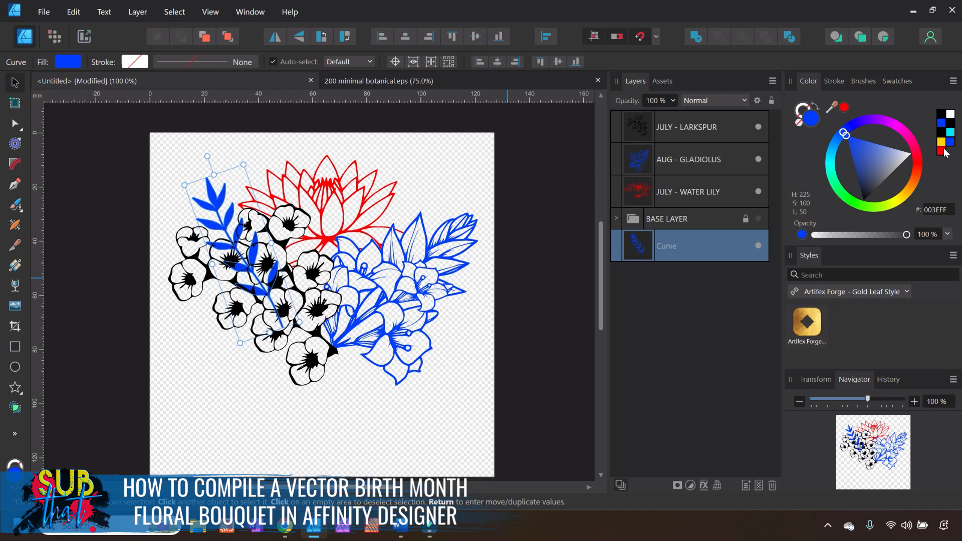
{"action": "left_click", "coordinate": [942, 141]}
{"action": "mouse_move", "coordinate": [259, 277]}
{"action": "left_mouse_down"}
{"action": "mouse_move", "coordinate": [268, 292]}
{"action": "mouse_move", "coordinate": [258, 246]}
{"action": "mouse_move", "coordinate": [260, 266]}
{"action": "left_mouse_up"}
{"action": "left_click", "coordinate": [266, 451]}
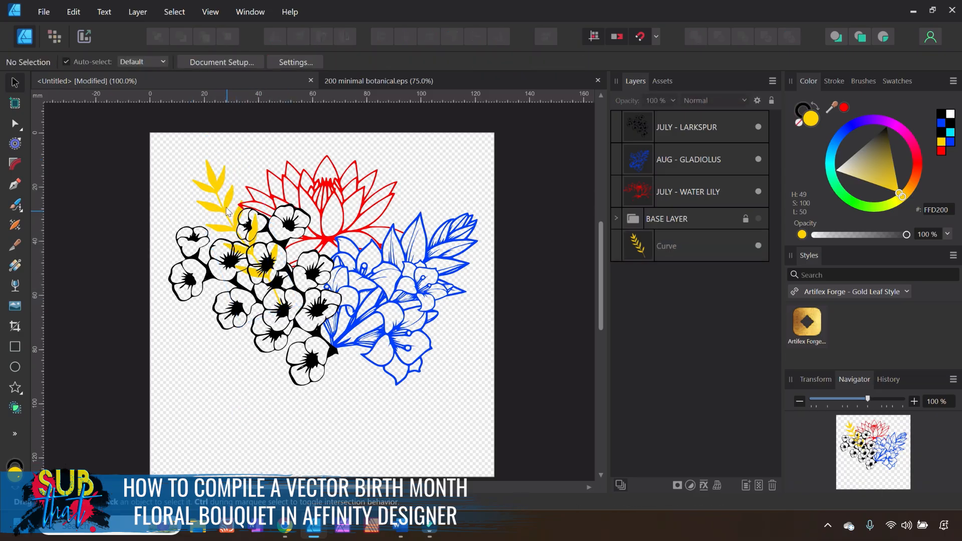
{"action": "left_click", "coordinate": [218, 192]}
{"action": "mouse_move", "coordinate": [267, 266]}
{"action": "left_mouse_down"}
{"action": "mouse_move", "coordinate": [257, 255]}
{"action": "mouse_move", "coordinate": [263, 264]}
{"action": "left_mouse_up"}
{"action": "left_click", "coordinate": [261, 437]}
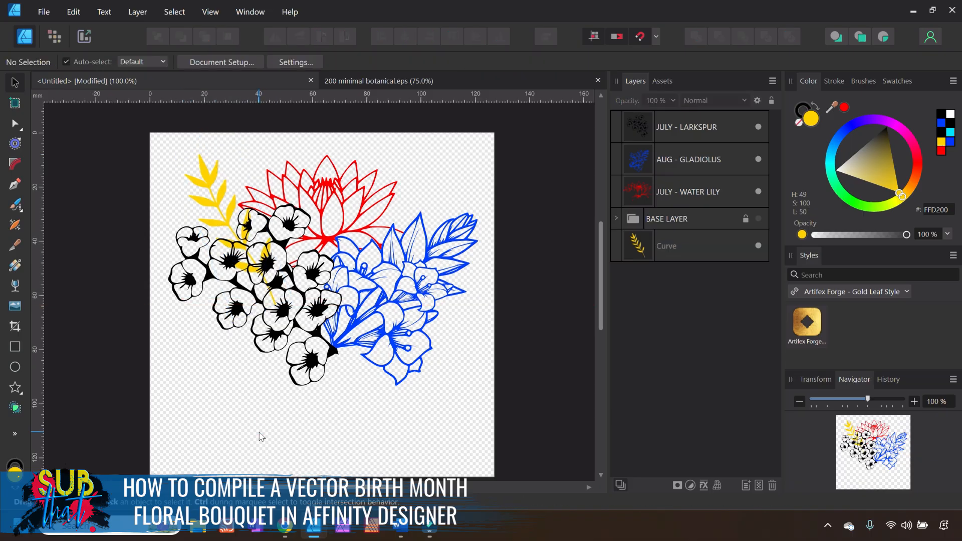
Look through the botanical sheet for another filler stem to add to the bouquet.
{"action": "left_click", "coordinate": [376, 80]}
{"action": "left_click_drag", "start_coordinate": [389, 488], "coordinate": [324, 479]}
{"action": "scroll", "coordinate": [318, 365], "scroll_direction": "up", "scroll_amount": 10}
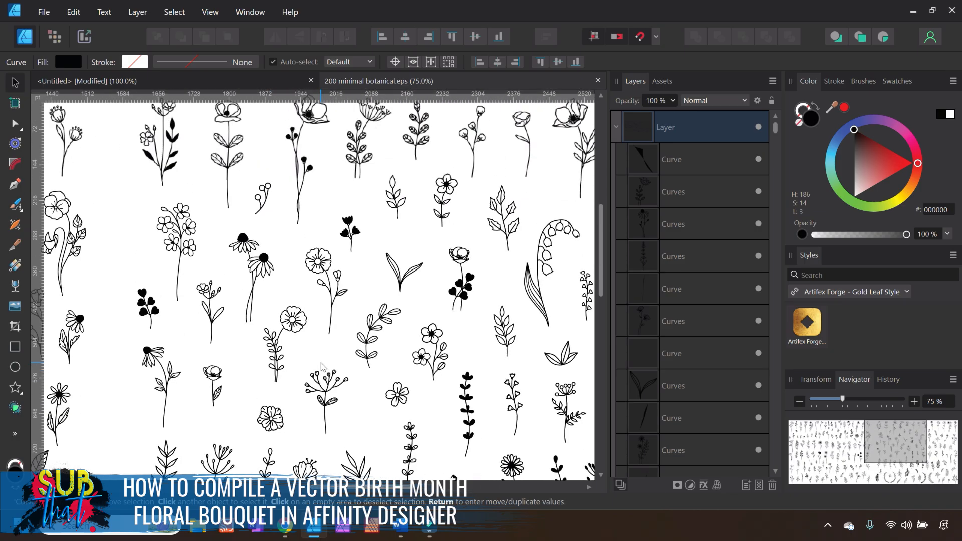
{"action": "scroll", "coordinate": [303, 396], "scroll_direction": "left", "scroll_amount": 15}
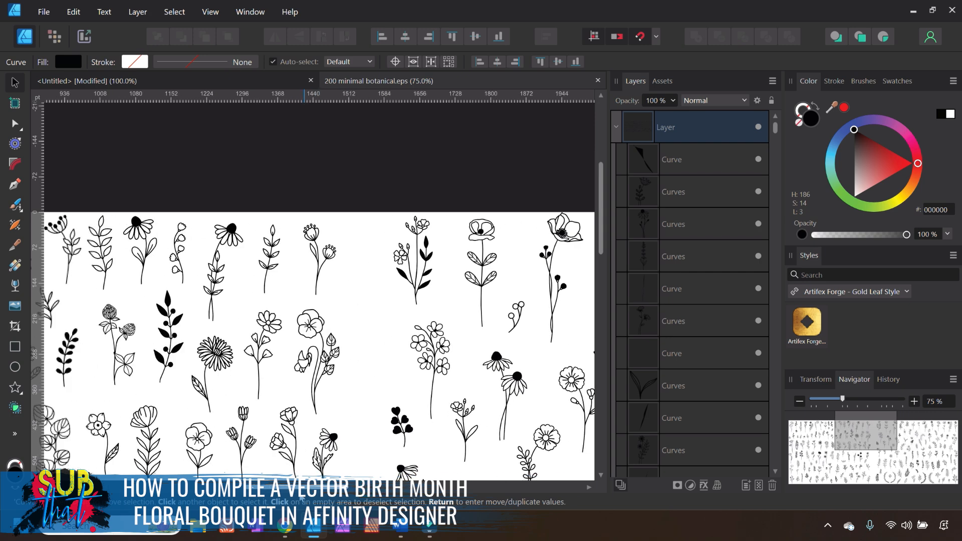
{"action": "scroll", "coordinate": [300, 312], "scroll_direction": "down", "scroll_amount": 1}
{"action": "scroll", "coordinate": [299, 312], "scroll_direction": "down", "scroll_amount": 6}
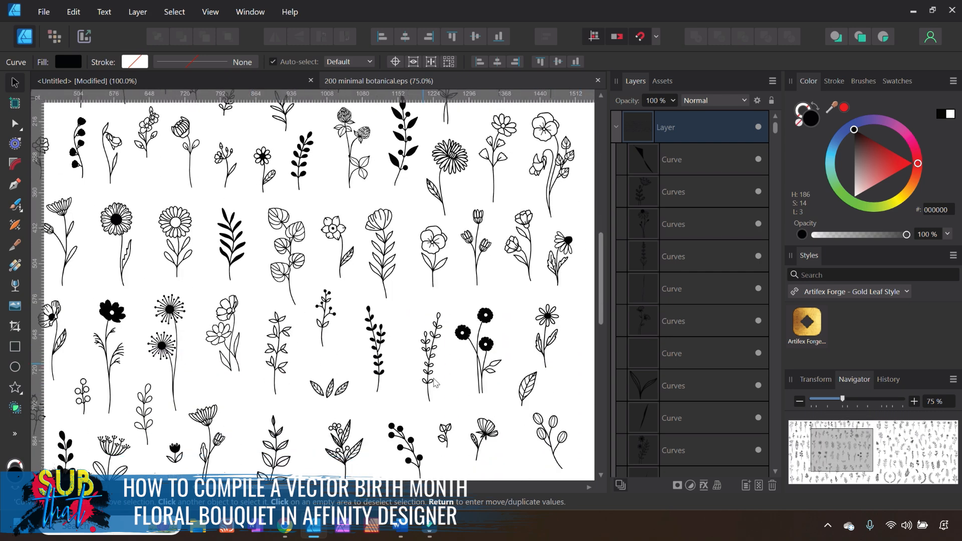
{"action": "scroll", "coordinate": [435, 383], "scroll_direction": "down", "scroll_amount": 5}
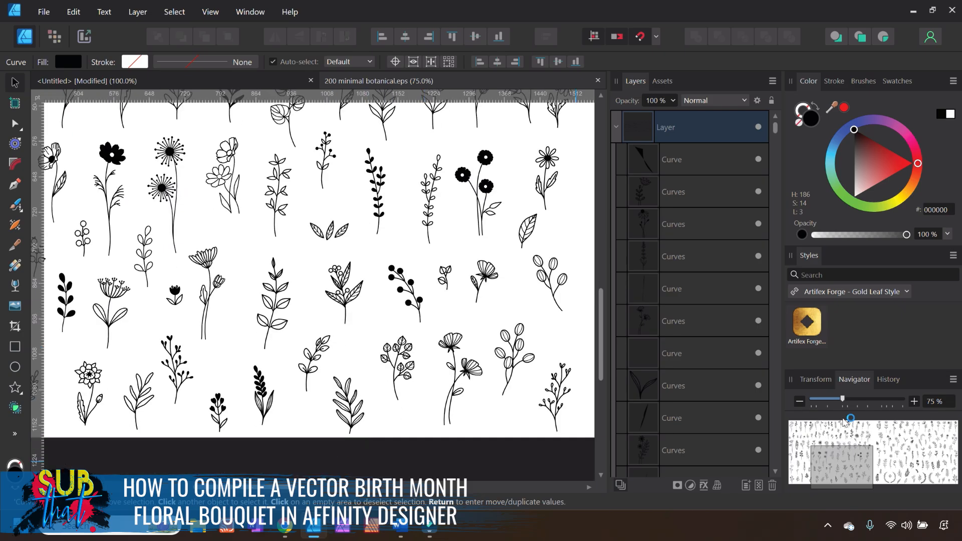
{"action": "left_click", "coordinate": [801, 402]}
{"action": "left_click", "coordinate": [802, 402]}
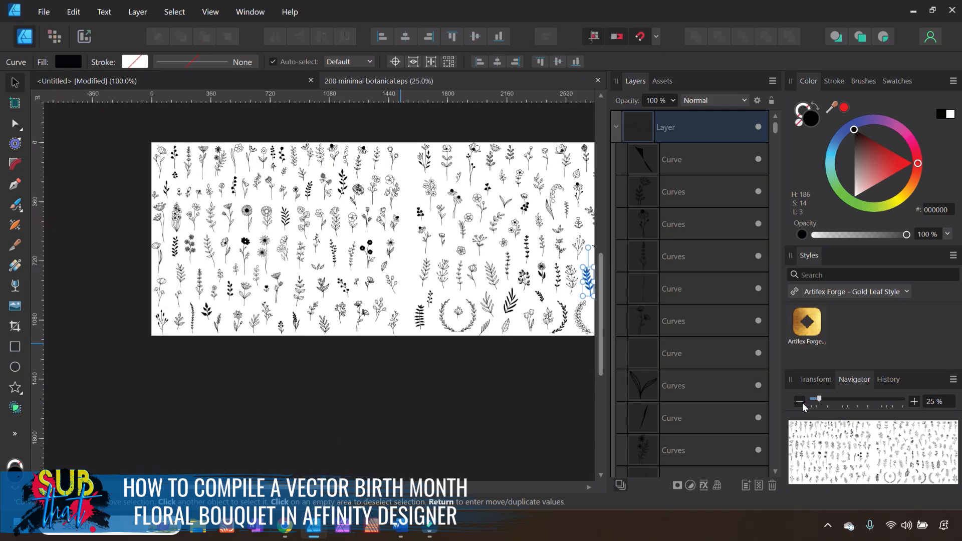
{"action": "left_click", "coordinate": [823, 399]}
{"action": "left_click_drag", "start_coordinate": [315, 488], "coordinate": [442, 478]}
{"action": "left_click", "coordinate": [422, 283]}
{"action": "scroll", "coordinate": [432, 333], "scroll_direction": "up", "scroll_amount": 3}
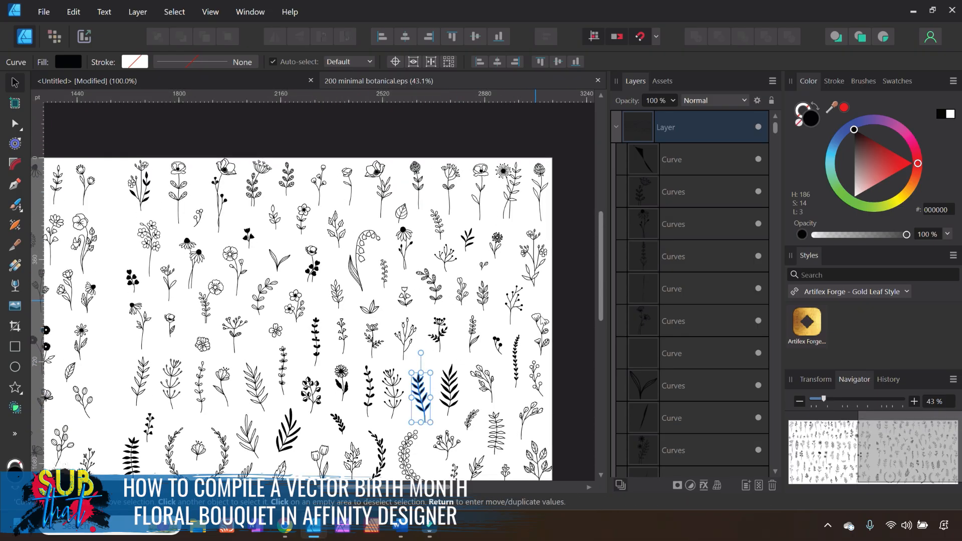
Copy the four-bud stem from the top row of the botanical sheet and paste it into the bouquet document.
{"action": "left_click", "coordinate": [321, 190]}
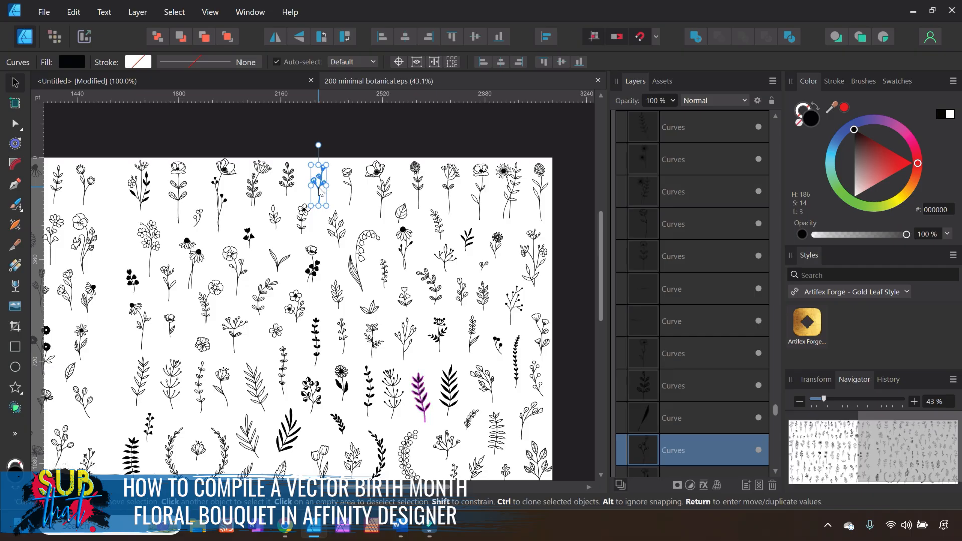
{"action": "right_click", "coordinate": [318, 126]}
{"action": "left_click", "coordinate": [351, 144]}
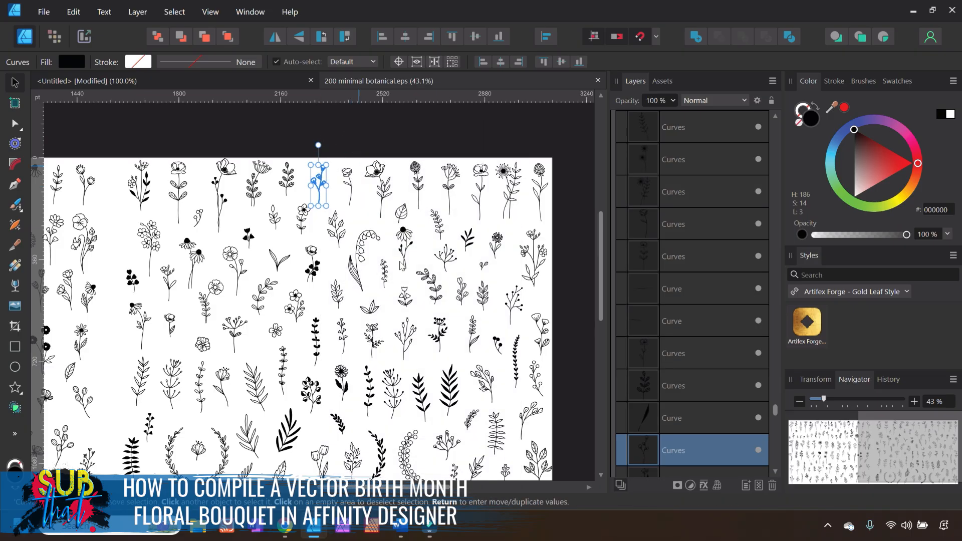
{"action": "left_click", "coordinate": [154, 80]}
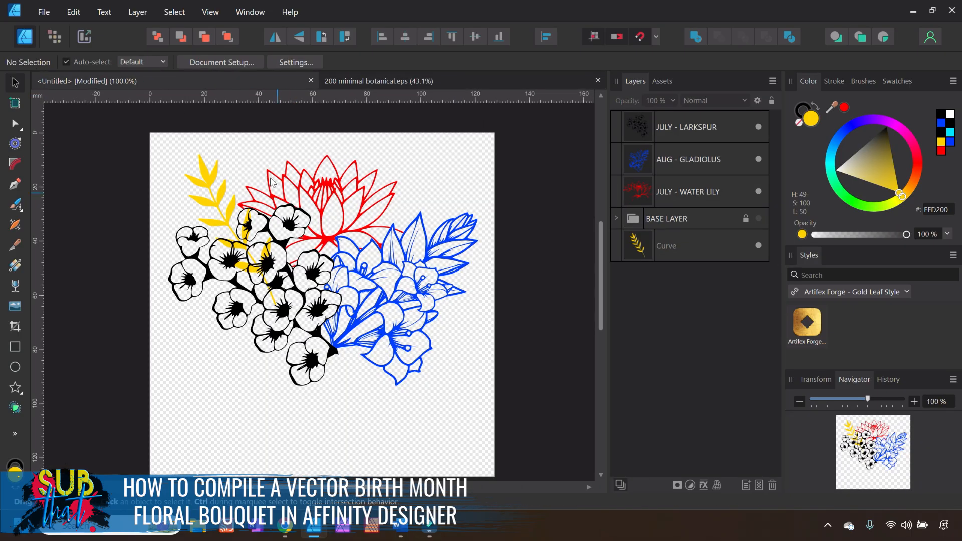
{"action": "right_click", "coordinate": [415, 179]}
{"action": "left_click", "coordinate": [435, 155]}
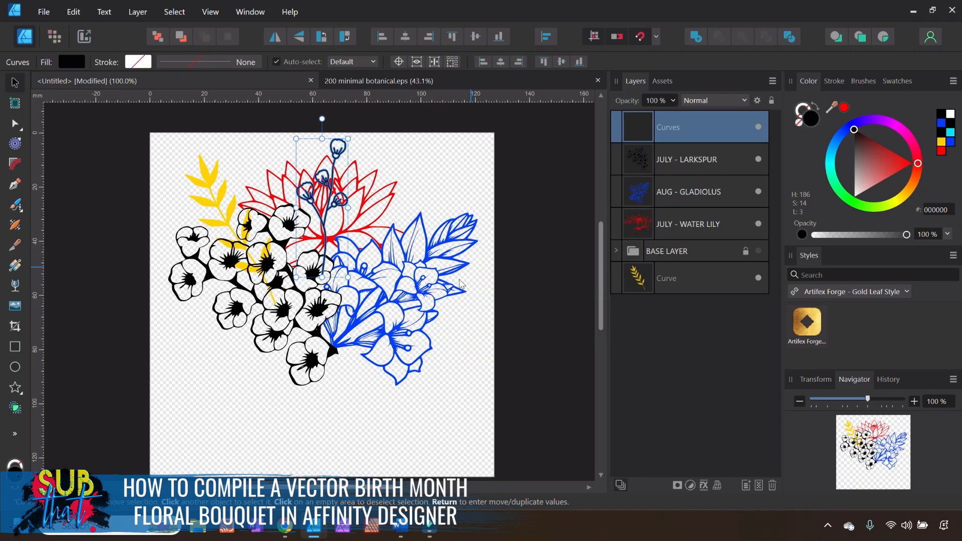
Tilt the bud stem to the right and place it so its buds rise between the water lily and the gladiolus.
{"action": "left_click_drag", "start_coordinate": [322, 119], "coordinate": [388, 145]}
{"action": "left_click_drag", "start_coordinate": [332, 217], "coordinate": [393, 246]}
{"action": "left_click_drag", "start_coordinate": [350, 302], "coordinate": [336, 333]}
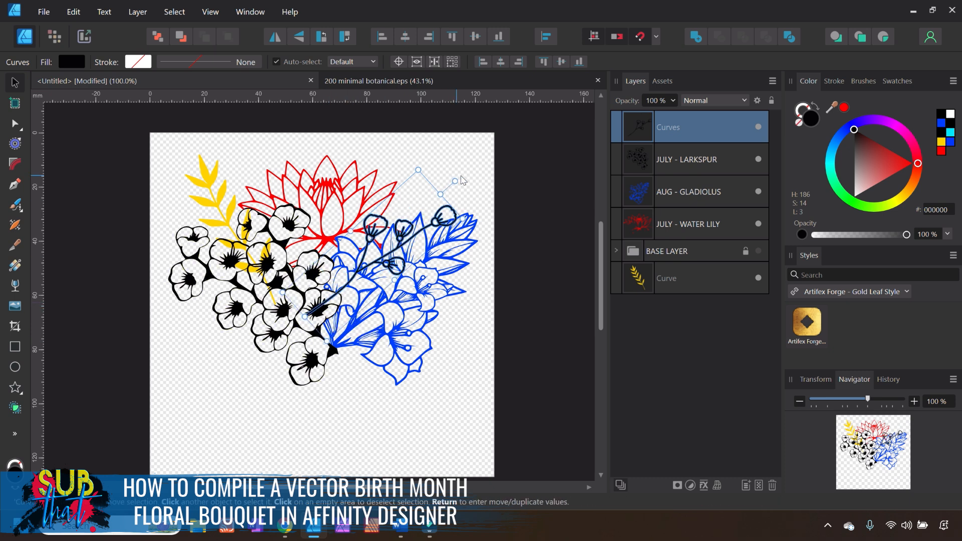
{"action": "left_click_drag", "start_coordinate": [452, 179], "coordinate": [427, 158]}
{"action": "left_click", "coordinate": [525, 320]}
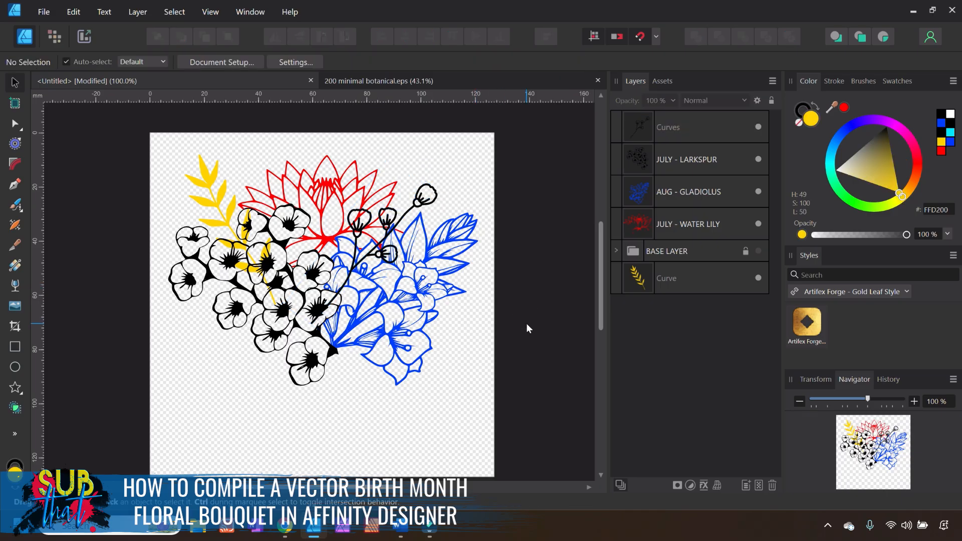
Send the bud stem to the back and move the BASE LAYER group to the bottom of the layer stack.
{"action": "left_click", "coordinate": [666, 127]}
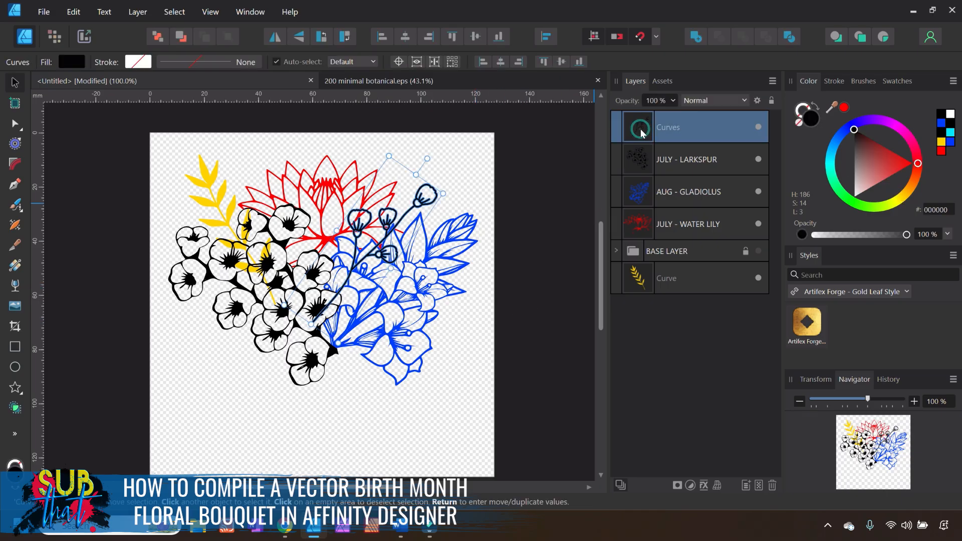
{"action": "left_click", "coordinate": [158, 36]}
{"action": "left_click", "coordinate": [555, 318]}
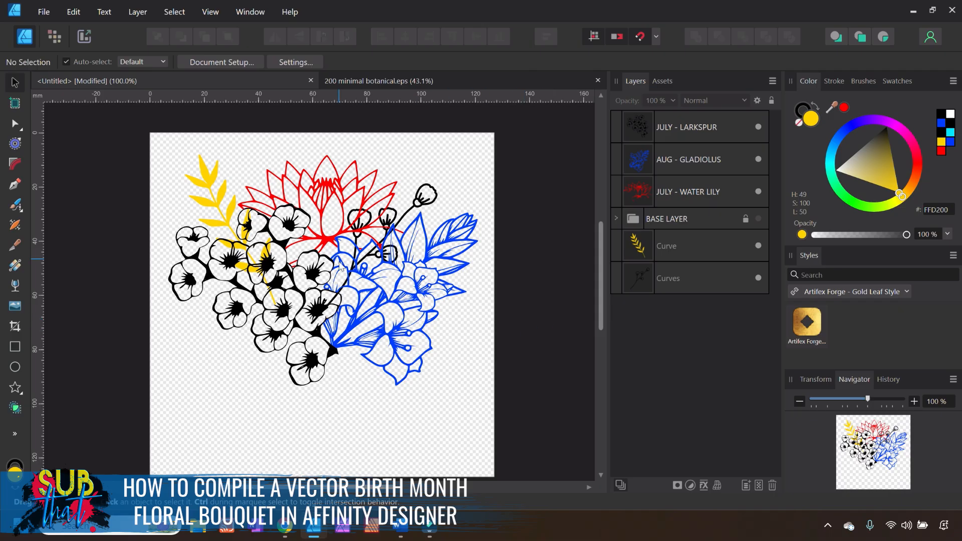
{"action": "left_click_drag", "start_coordinate": [625, 208], "coordinate": [633, 303]}
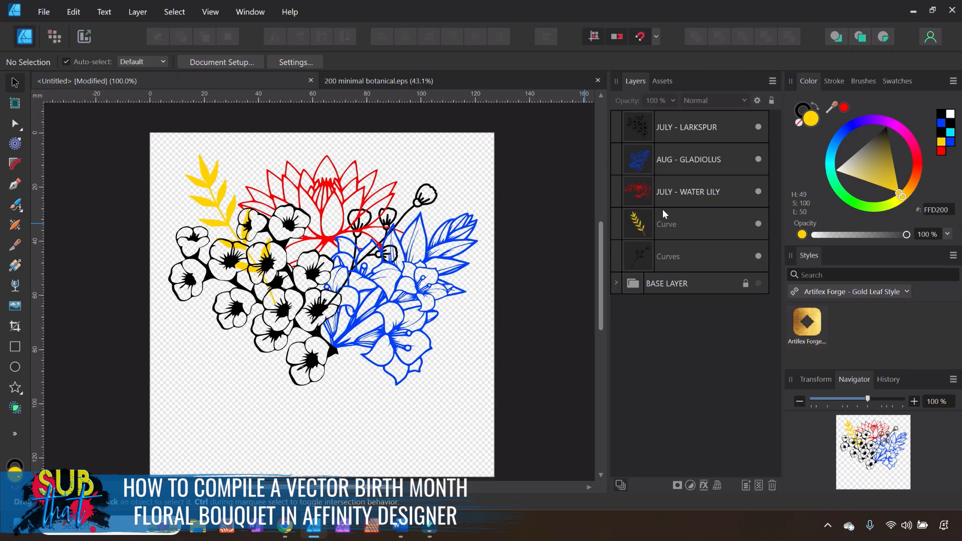
Duplicate the JULY - LARKSPUR, AUG - GLADIOLUS and JULY - WATER LILY layers and send the duplicates to the bottom of the layer stack.
{"action": "left_click", "coordinate": [648, 130]}
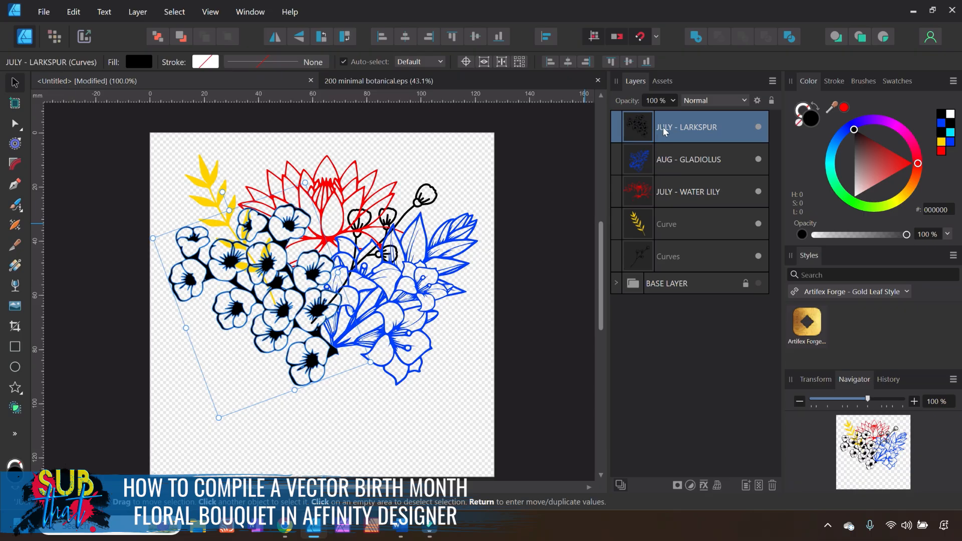
{"action": "left_click", "coordinate": [664, 197], "text": "shift"}
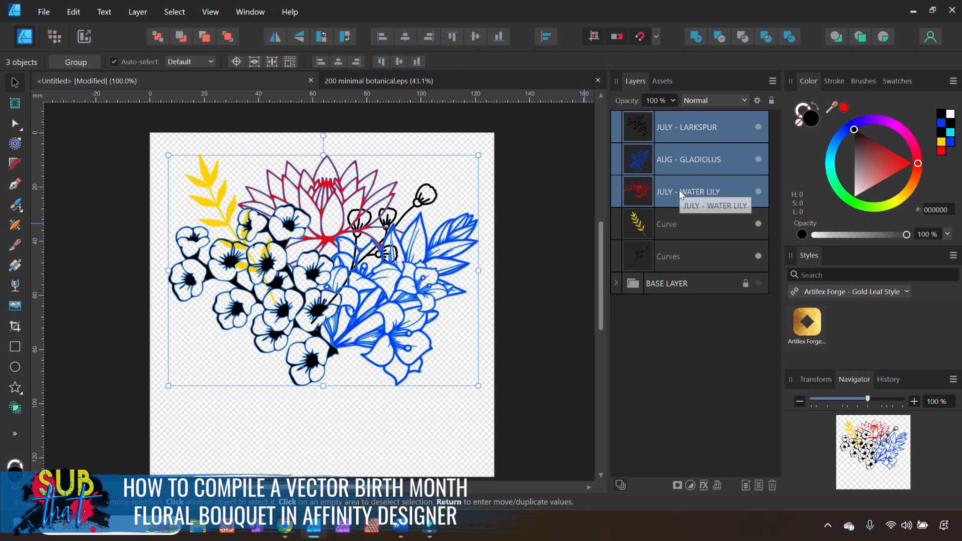
{"action": "right_click", "coordinate": [679, 191]}
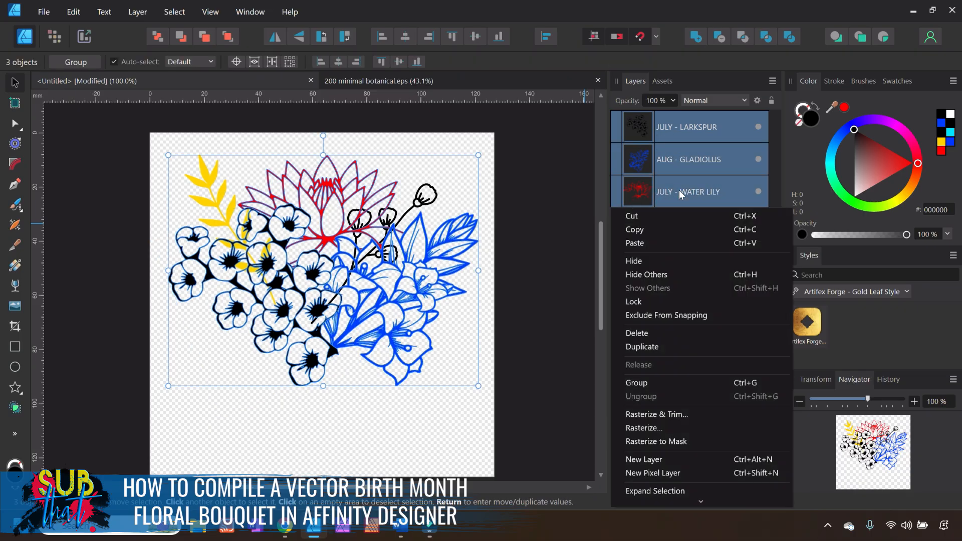
{"action": "left_click", "coordinate": [687, 346]}
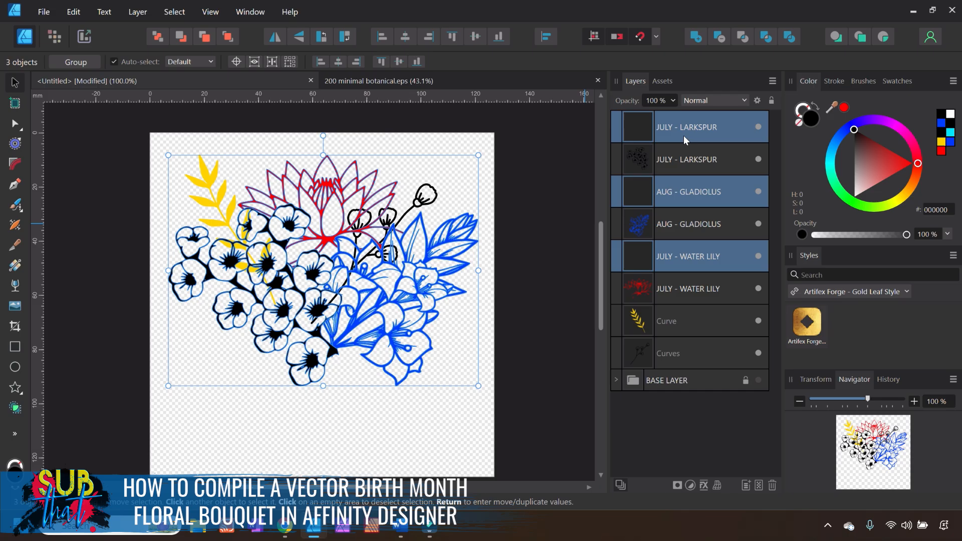
{"action": "left_click", "coordinate": [157, 37]}
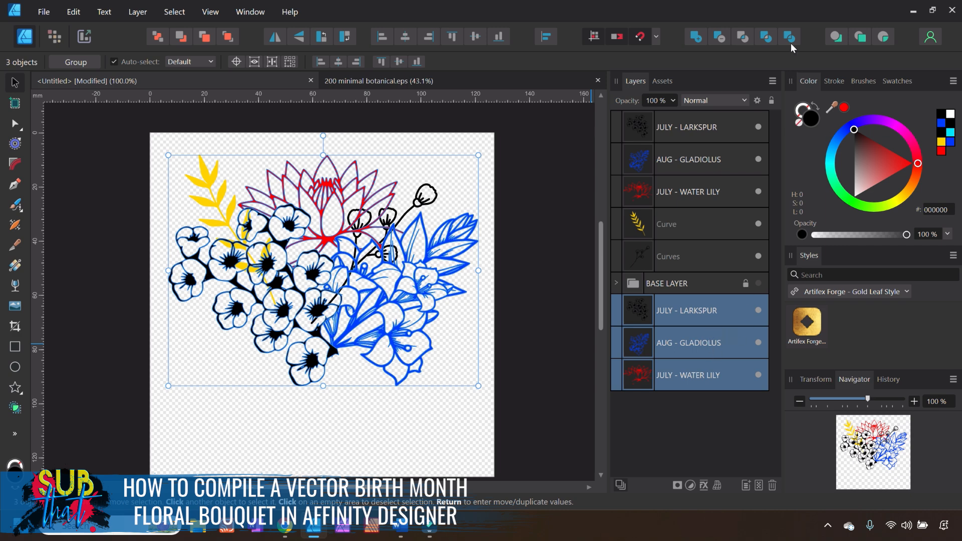
{"action": "left_click", "coordinate": [706, 402]}
Divide the duplicated larkspur into separate curves and delete all of them except the full silhouette.
{"action": "left_click", "coordinate": [697, 318]}
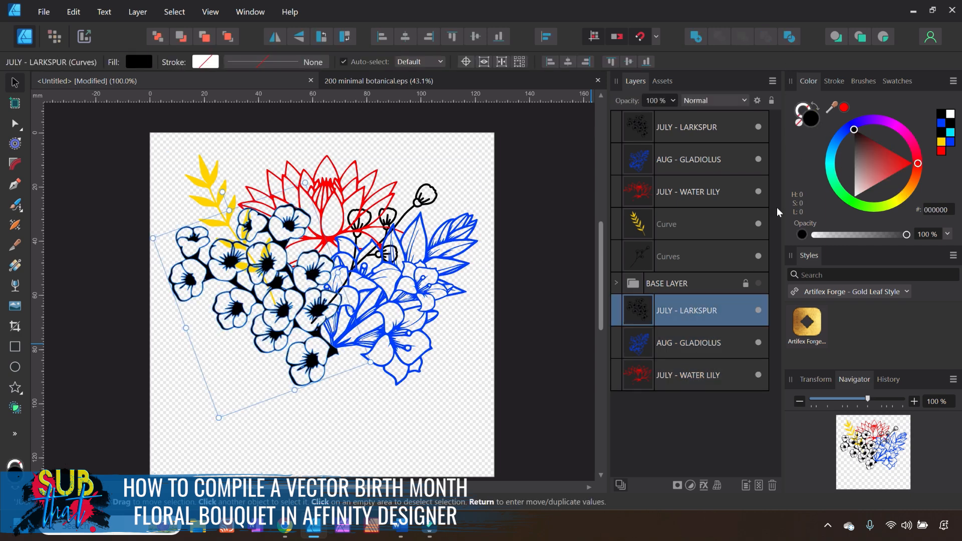
{"action": "left_click", "coordinate": [789, 37]}
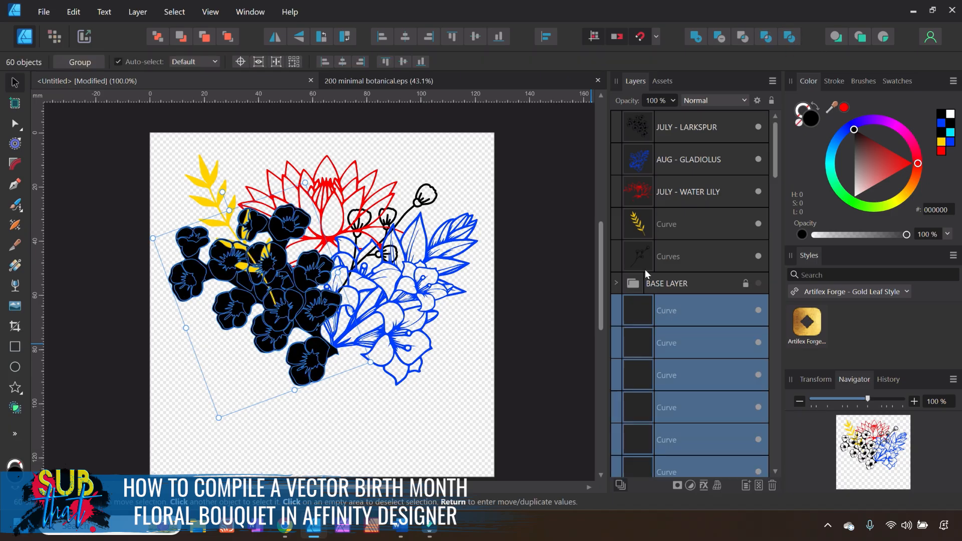
{"action": "scroll", "coordinate": [680, 316], "scroll_direction": "down", "scroll_amount": 20}
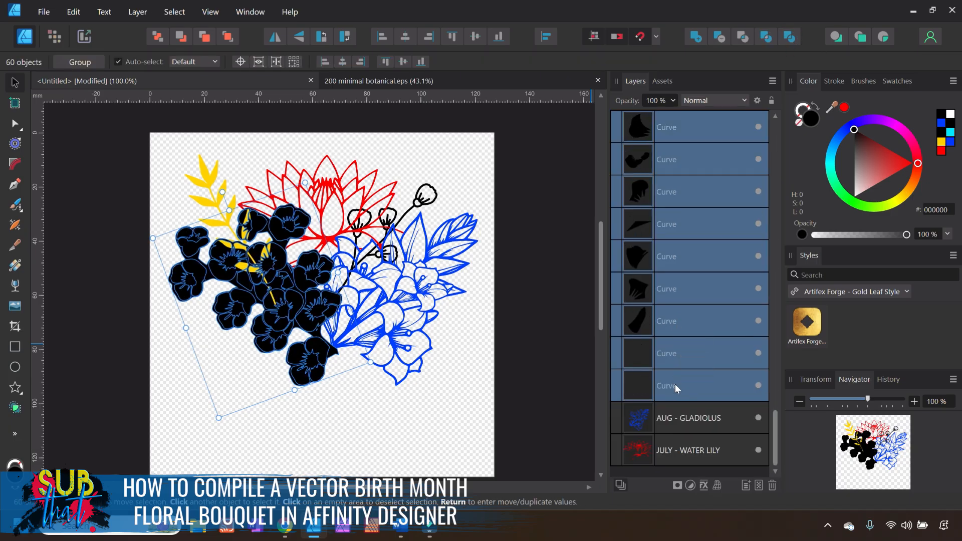
{"action": "left_click", "coordinate": [645, 386], "text": "ctrl"}
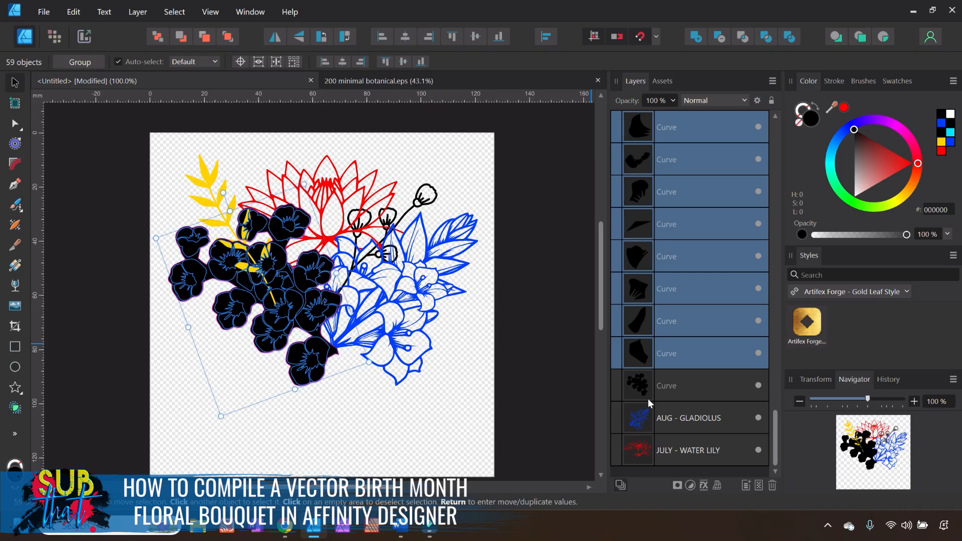
{"action": "key", "text": "Delete"}
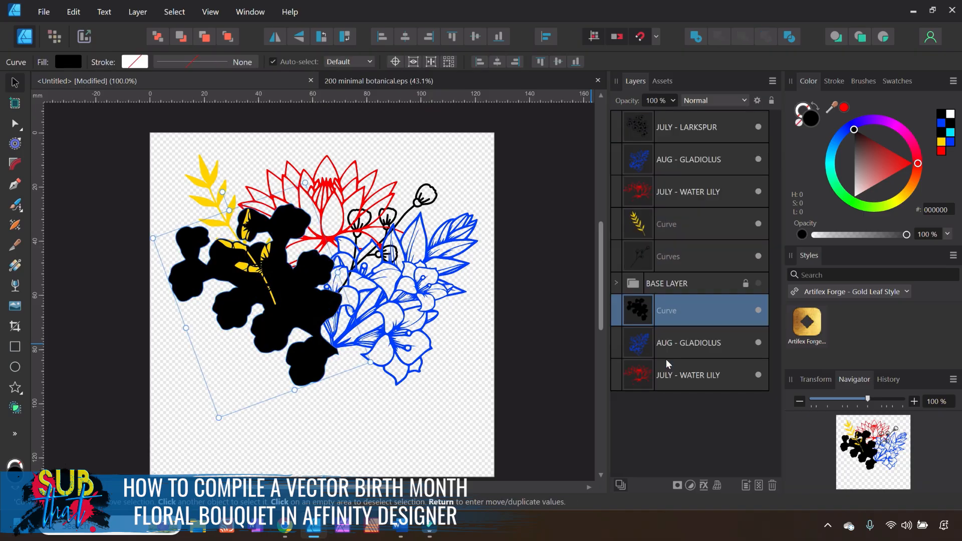
Divide the duplicated gladiolus into separate curves and delete every piece but its full silhouette.
{"action": "left_click", "coordinate": [675, 336]}
{"action": "left_click", "coordinate": [789, 42]}
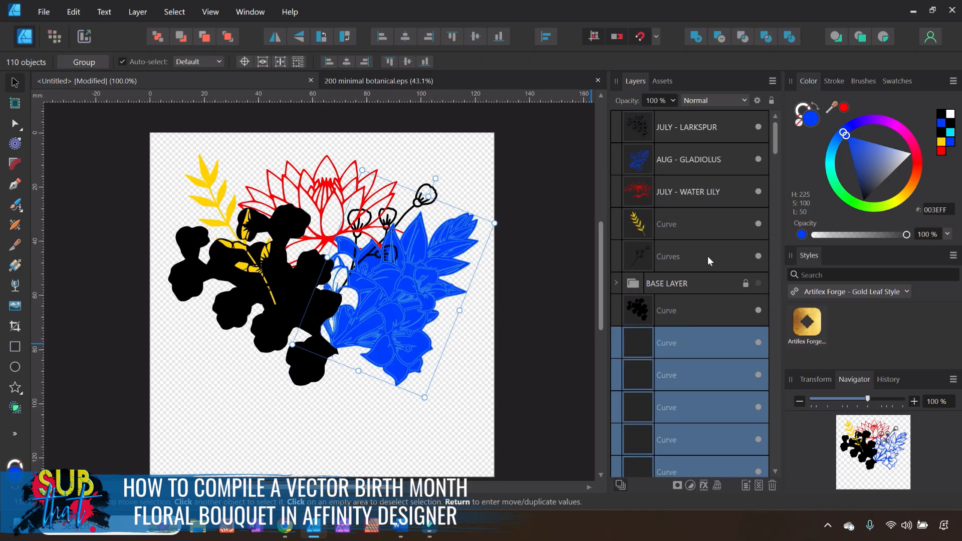
{"action": "scroll", "coordinate": [684, 284], "scroll_direction": "down", "scroll_amount": 15}
{"action": "scroll", "coordinate": [692, 401], "scroll_direction": "down", "scroll_amount": 2}
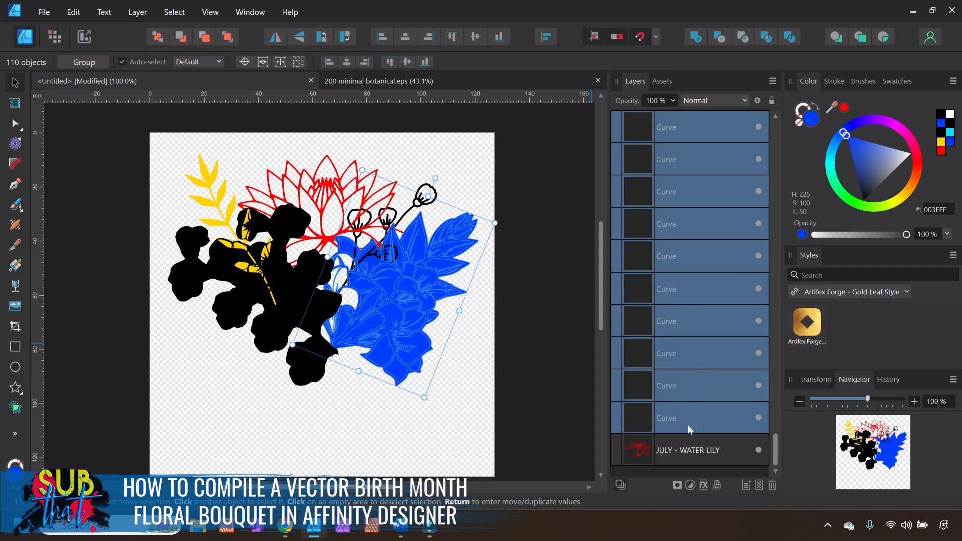
{"action": "left_click", "coordinate": [649, 426], "text": "ctrl"}
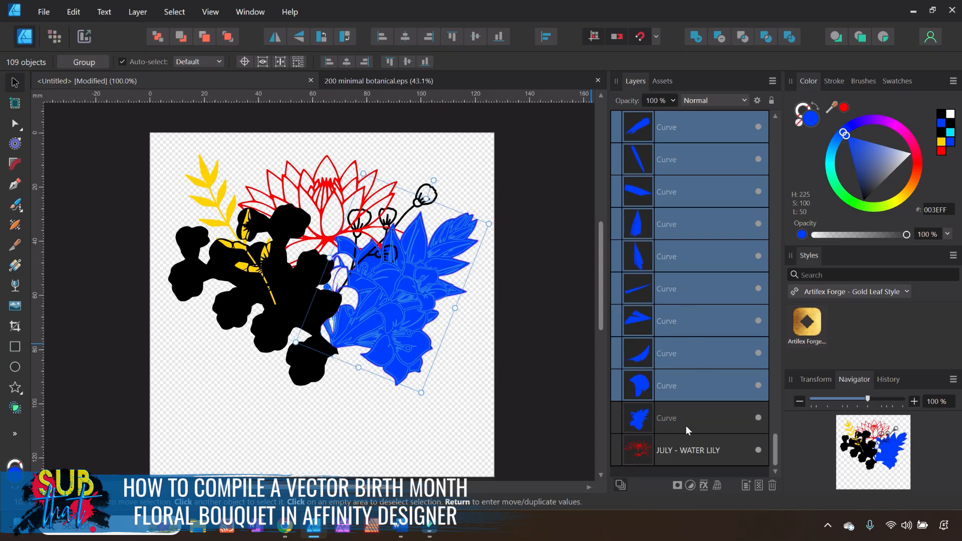
{"action": "key", "text": "Delete"}
Divide the duplicated water lily into separate curves and keep only its silhouette, deleting the other pieces.
{"action": "left_click", "coordinate": [646, 383]}
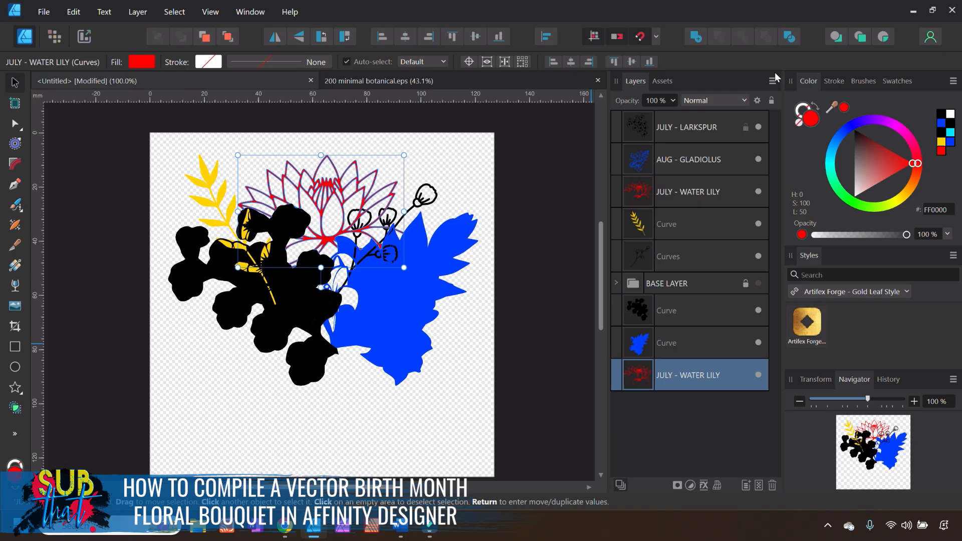
{"action": "left_click", "coordinate": [791, 37]}
{"action": "scroll", "coordinate": [701, 316], "scroll_direction": "down", "scroll_amount": 6}
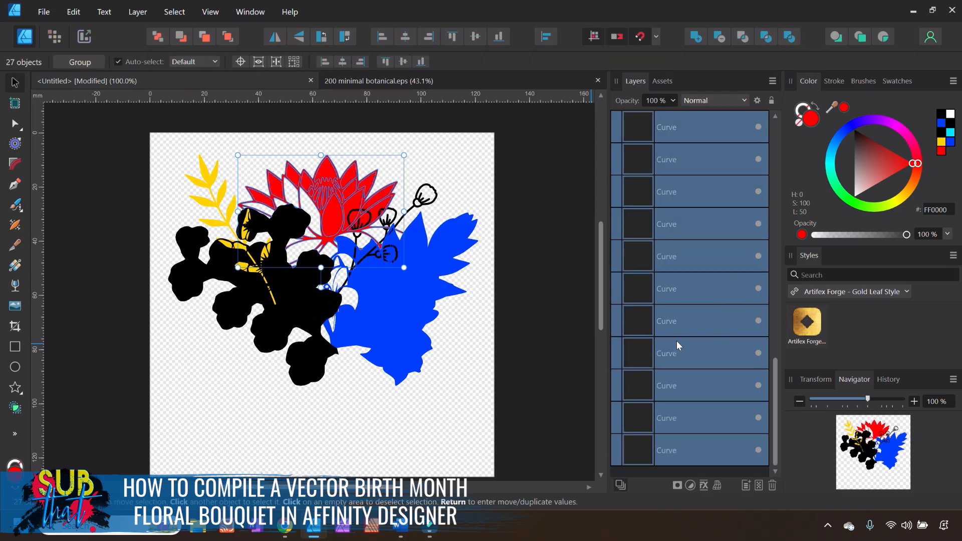
{"action": "left_click", "coordinate": [630, 442], "text": "ctrl"}
{"action": "key", "text": "Delete"}
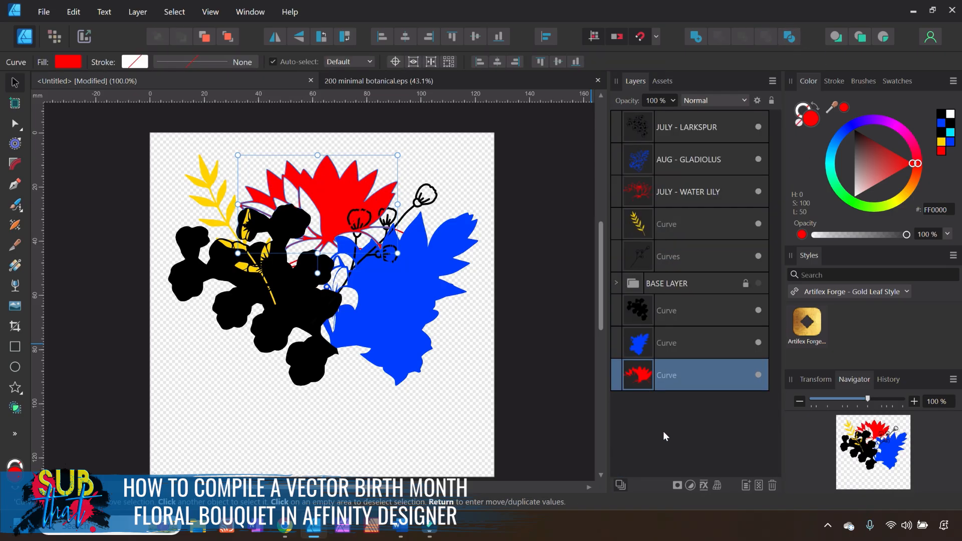
Set the three flower silhouettes to the Erase blend mode and move them directly beneath the JULY - WATER LILY layer.
{"action": "left_click", "coordinate": [648, 310]}
{"action": "left_click", "coordinate": [640, 377], "text": "shift"}
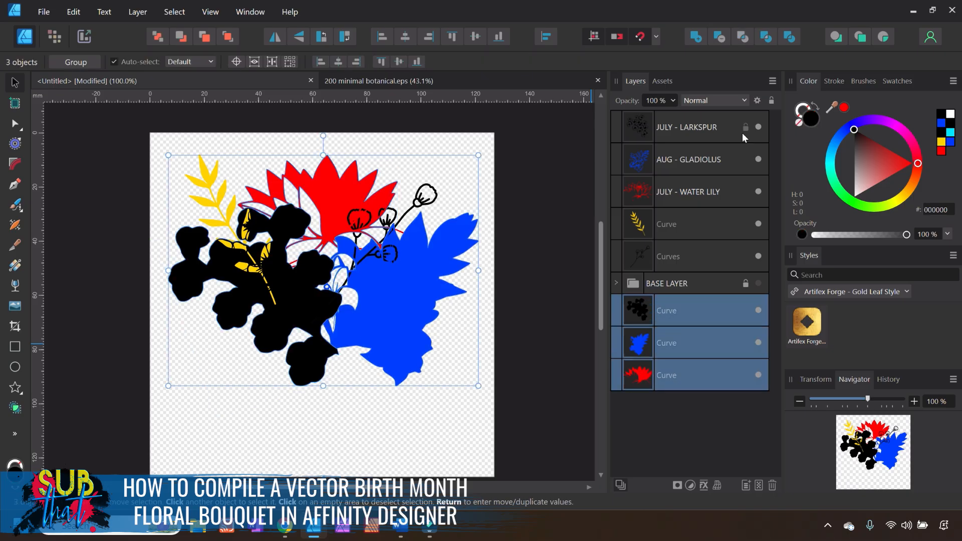
{"action": "left_click", "coordinate": [727, 103]}
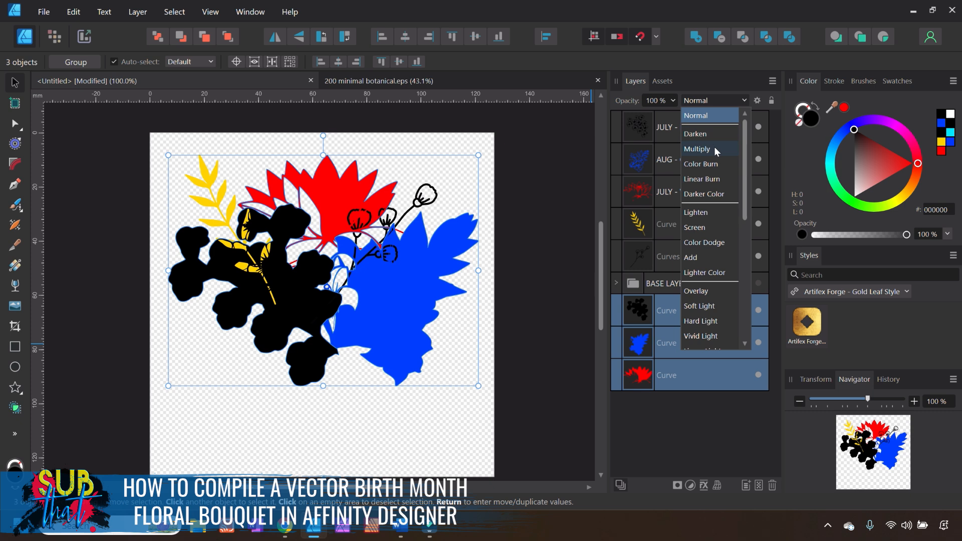
{"action": "scroll", "coordinate": [714, 148], "scroll_direction": "down", "scroll_amount": 5}
{"action": "left_click", "coordinate": [697, 342]}
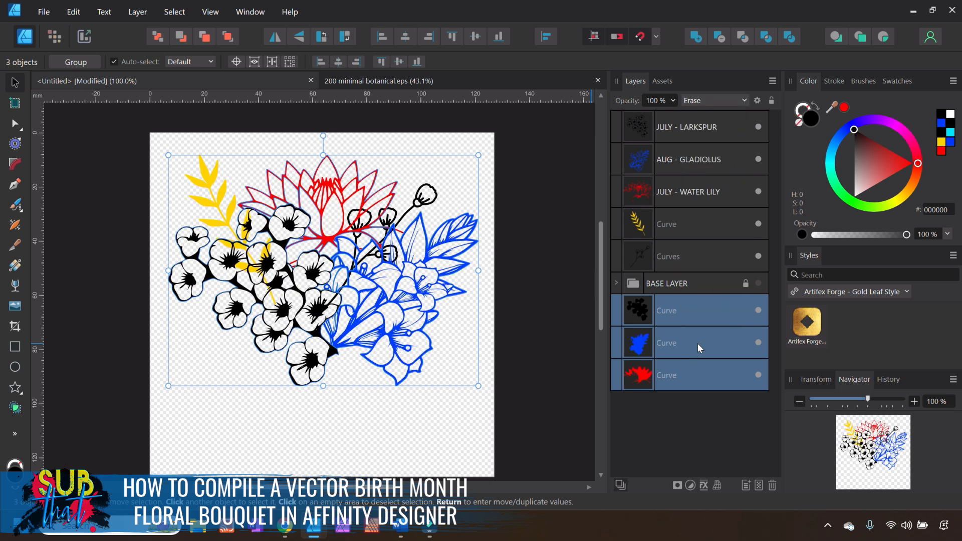
{"action": "left_click_drag", "start_coordinate": [640, 320], "coordinate": [636, 207]}
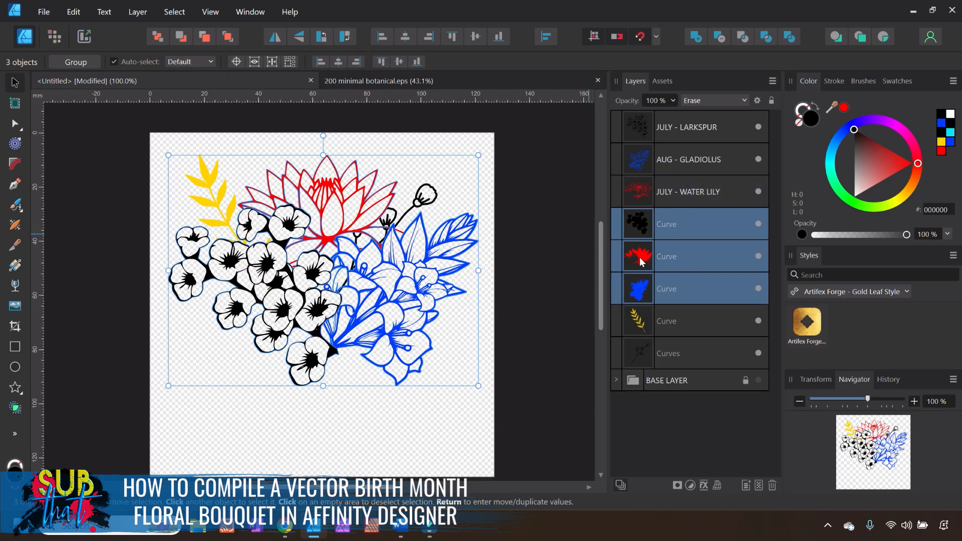
{"action": "left_click", "coordinate": [565, 333]}
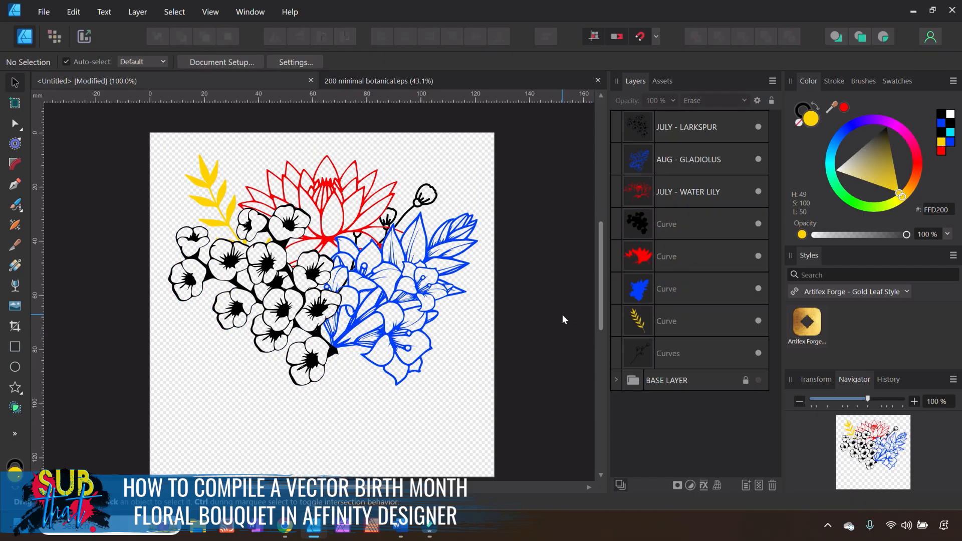
Nudge the yellow leaf stem slightly to the right and move the bud stem layer directly above the gladiolus silhouette.
{"action": "left_click", "coordinate": [666, 326]}
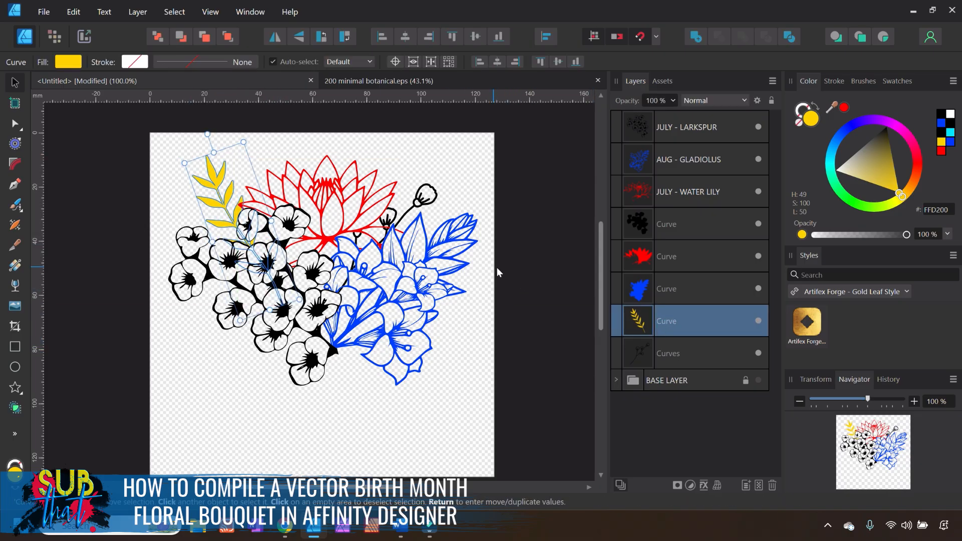
{"action": "left_click", "coordinate": [639, 356]}
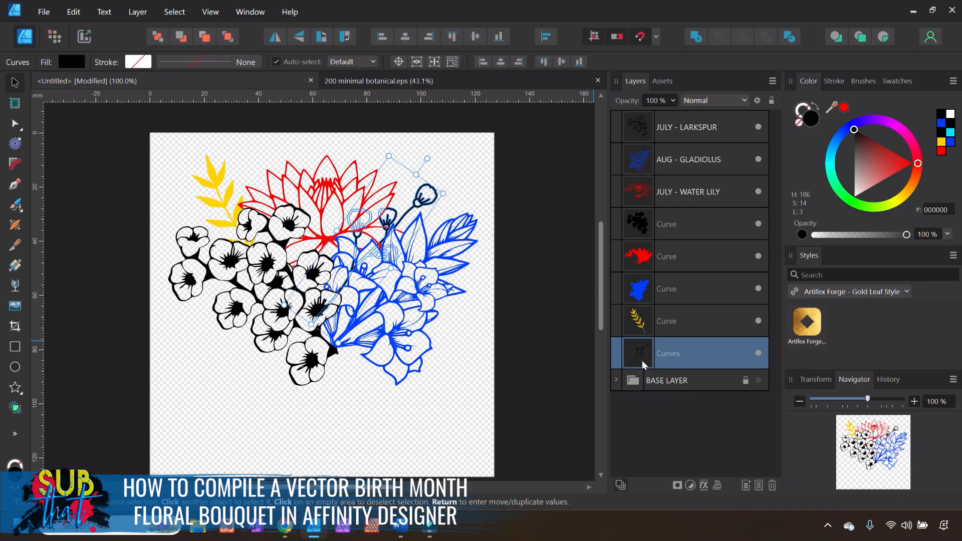
{"action": "left_click_drag", "start_coordinate": [642, 360], "coordinate": [564, 278]}
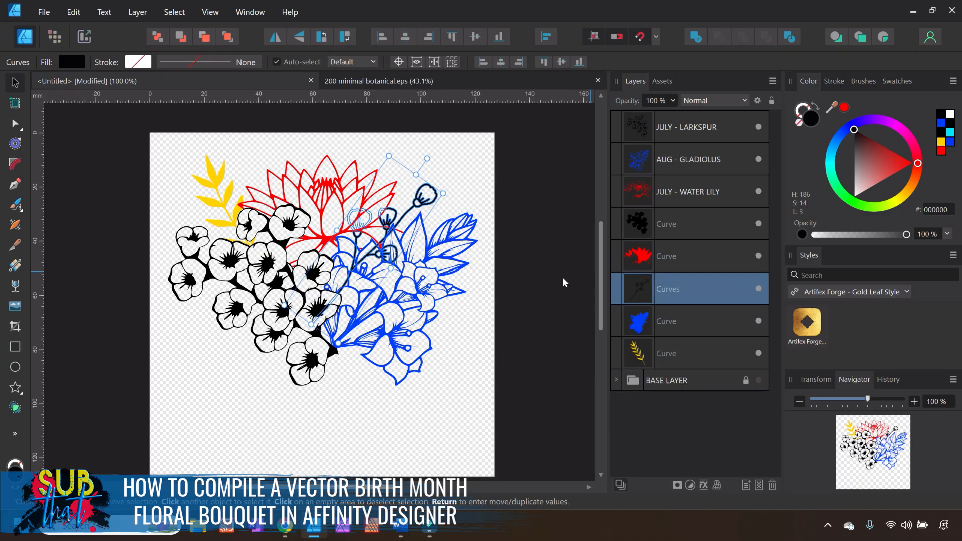
{"action": "left_click", "coordinate": [536, 307]}
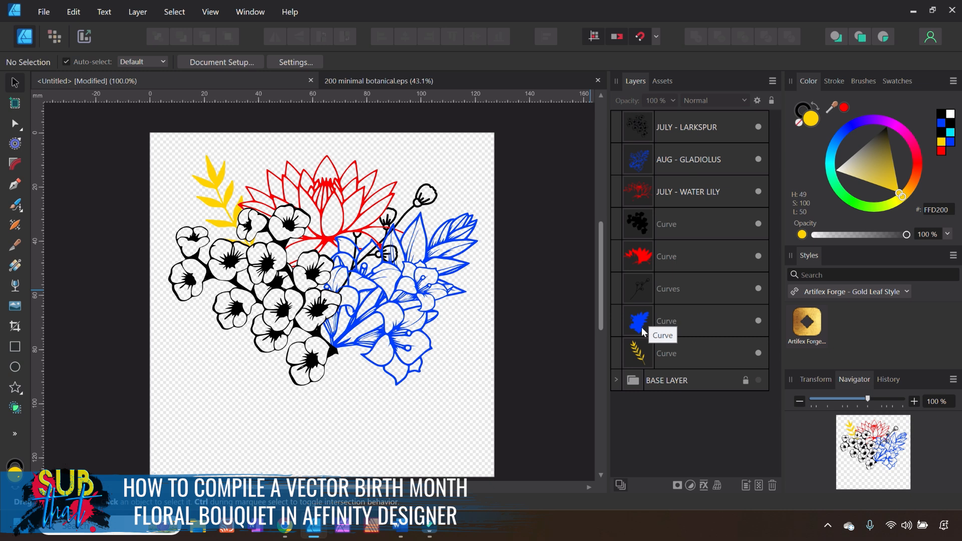
Reorder the layers below the larkspur silhouette to gladiolus silhouette, bud stem, JULY - WATER LILY and water lily silhouette.
{"action": "left_click_drag", "start_coordinate": [641, 326], "coordinate": [633, 240]}
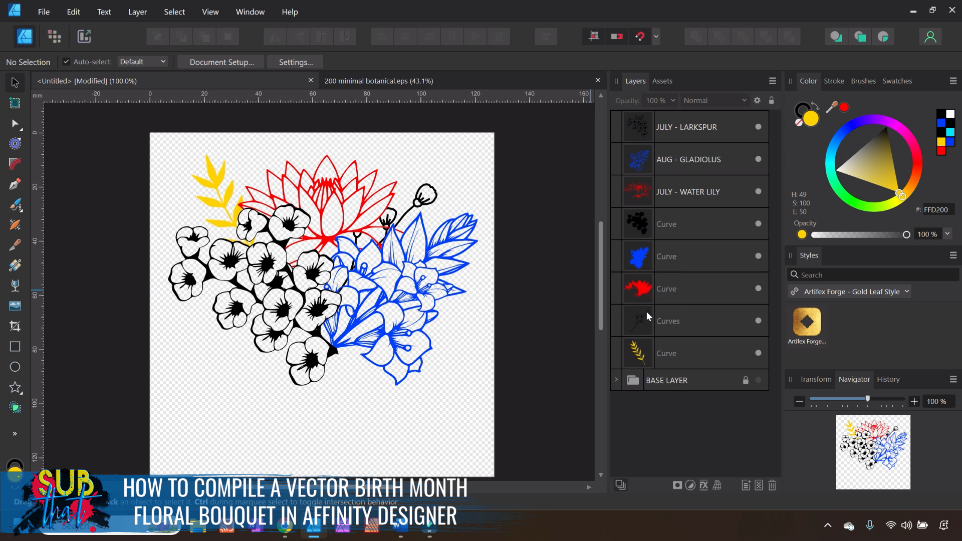
{"action": "left_click_drag", "start_coordinate": [646, 333], "coordinate": [639, 275]}
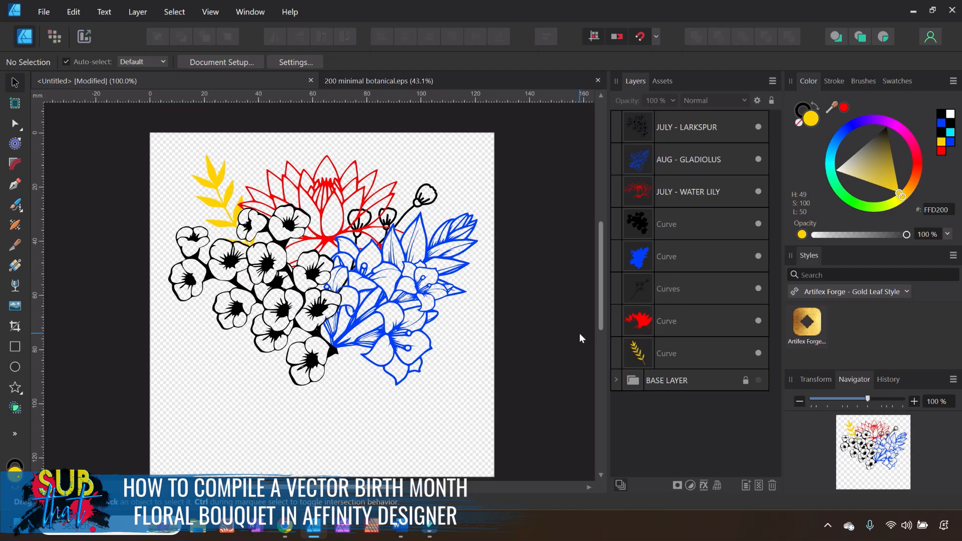
{"action": "left_click_drag", "start_coordinate": [641, 192], "coordinate": [640, 304]}
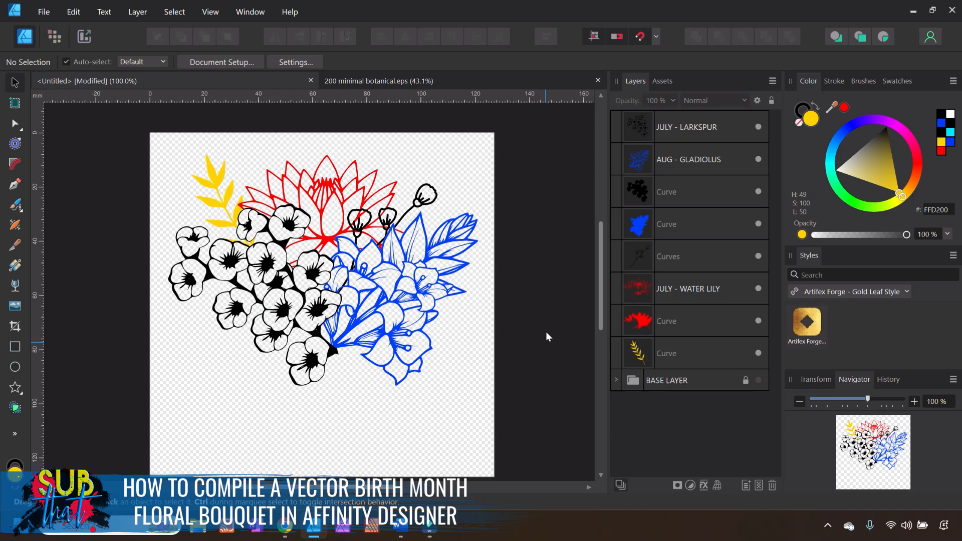
Delete the bud stem from the bouquet.
{"action": "left_click", "coordinate": [676, 256]}
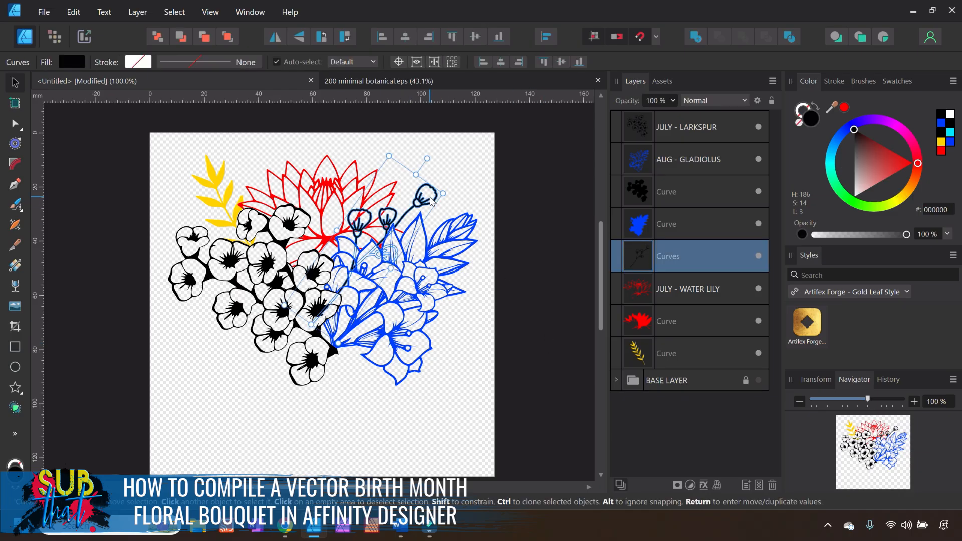
{"action": "left_click", "coordinate": [772, 486]}
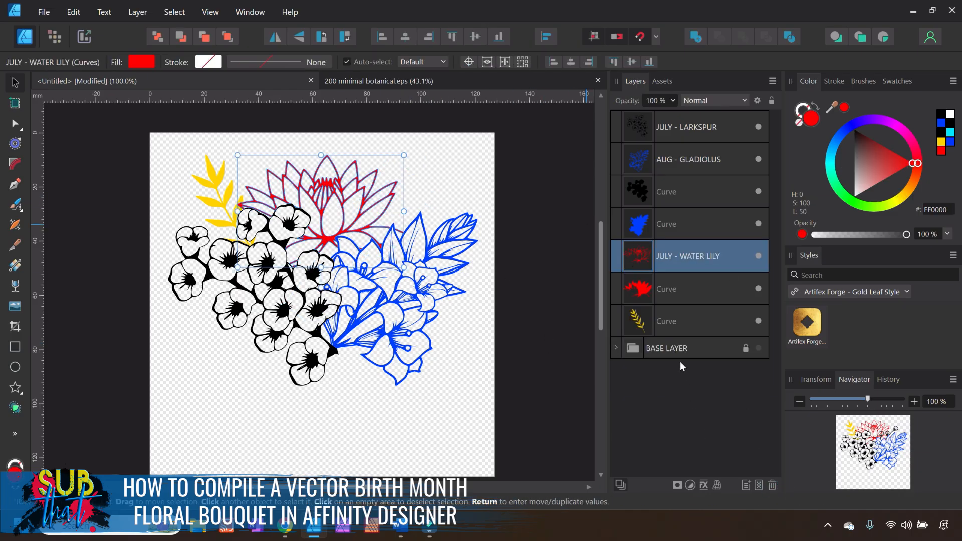
{"action": "left_click", "coordinate": [685, 321]}
{"action": "left_click", "coordinate": [512, 328]}
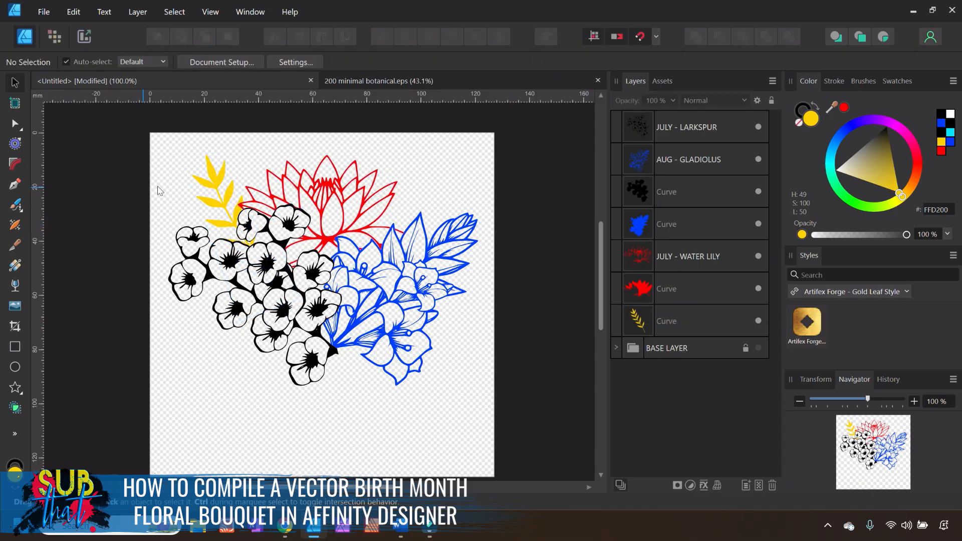
Recolour the yellow leaf stem black (000000) and lower it slightly behind the larkspur.
{"action": "left_click", "coordinate": [209, 178]}
{"action": "left_click_drag", "start_coordinate": [886, 155], "coordinate": [886, 124]}
{"action": "left_click_drag", "start_coordinate": [225, 200], "coordinate": [225, 210]}
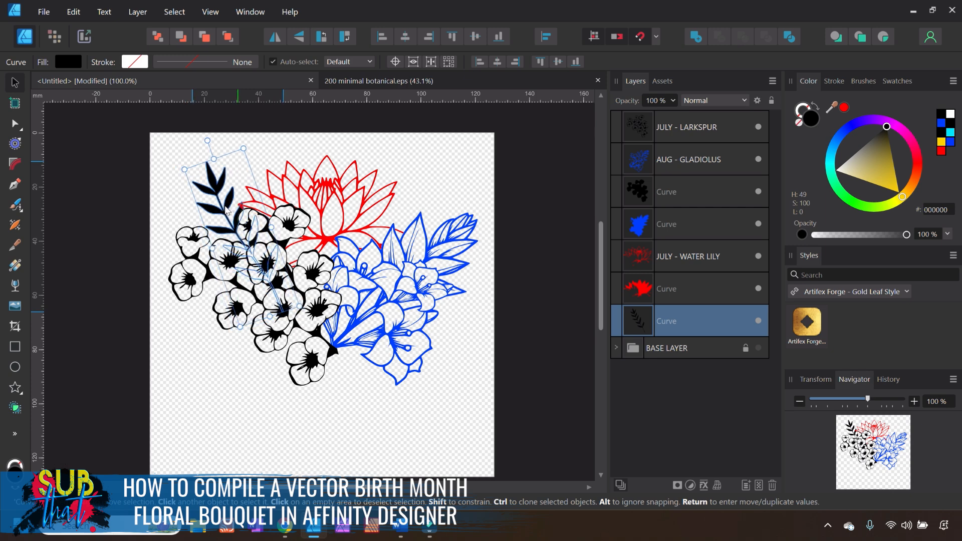
{"action": "left_click", "coordinate": [509, 351]}
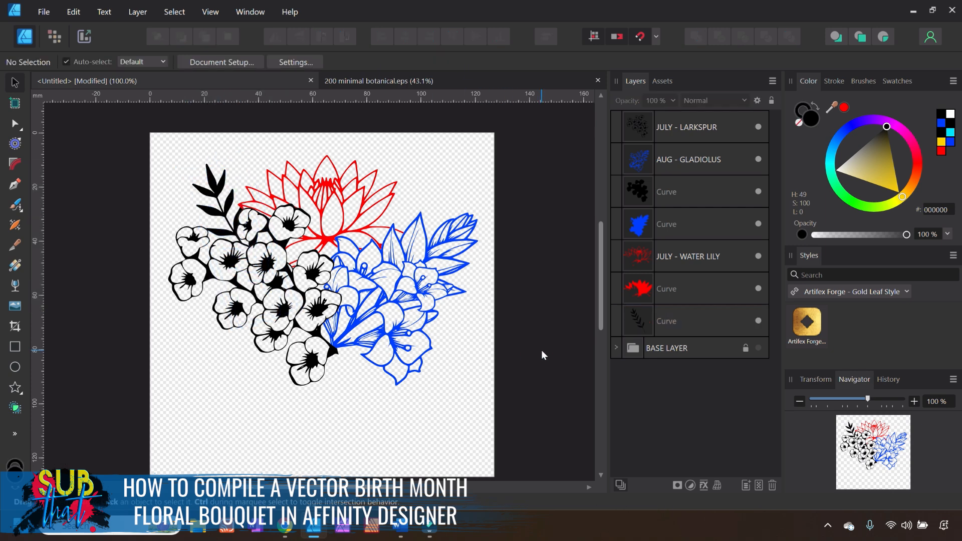
Copy the small solid-leaf stem from 200 minimal botanical.eps and paste it into the bouquet document.
{"action": "left_click", "coordinate": [631, 324]}
{"action": "left_click", "coordinate": [421, 75]}
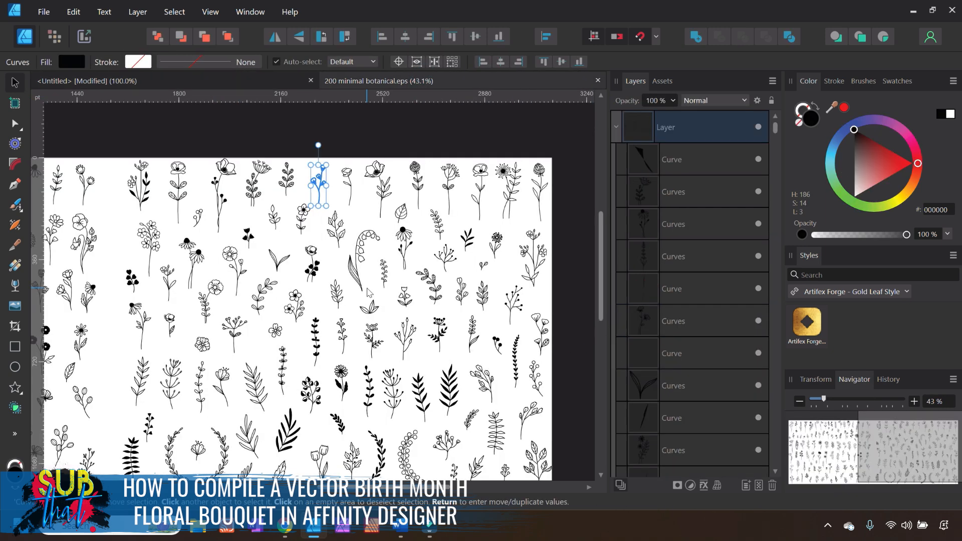
{"action": "left_click", "coordinate": [370, 390]}
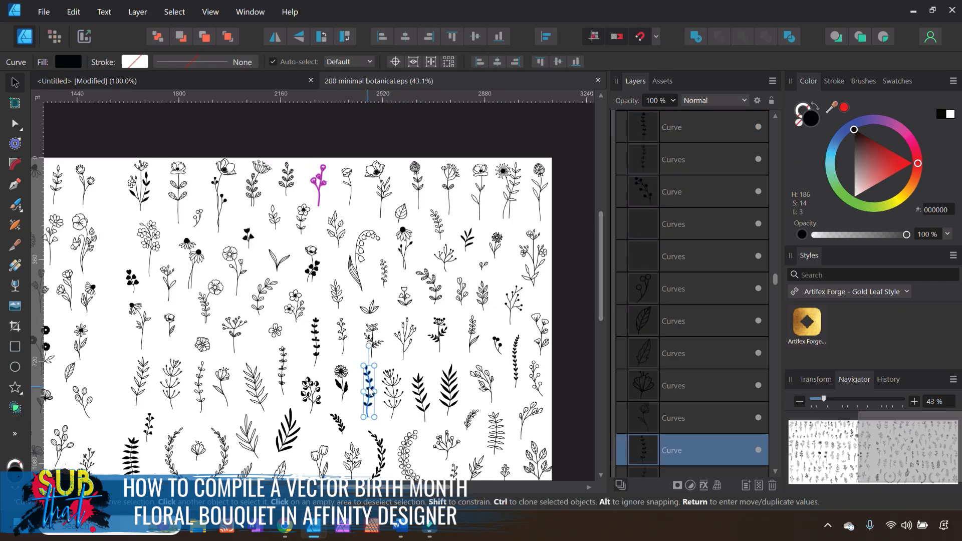
{"action": "right_click", "coordinate": [369, 386]}
{"action": "left_click", "coordinate": [396, 21]}
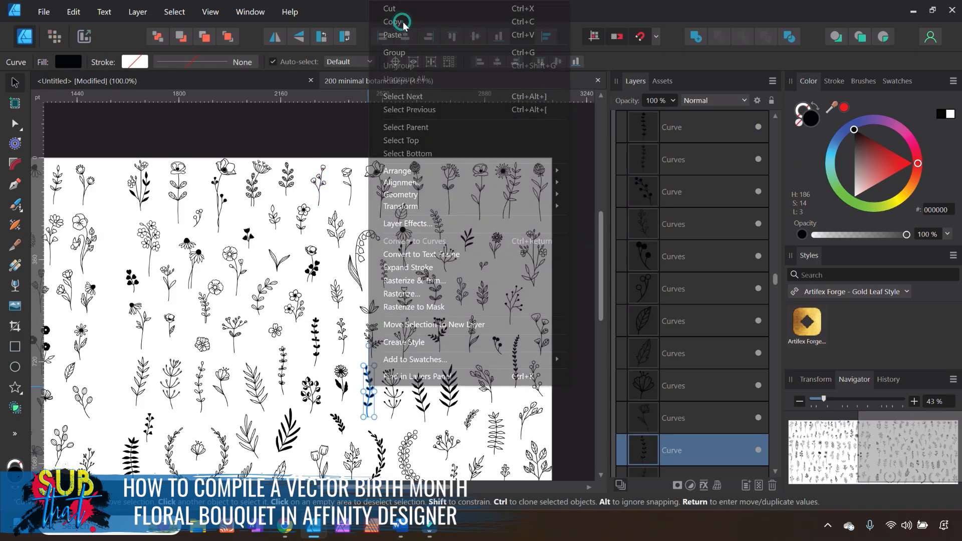
{"action": "left_click", "coordinate": [252, 84]}
{"action": "right_click", "coordinate": [413, 172]}
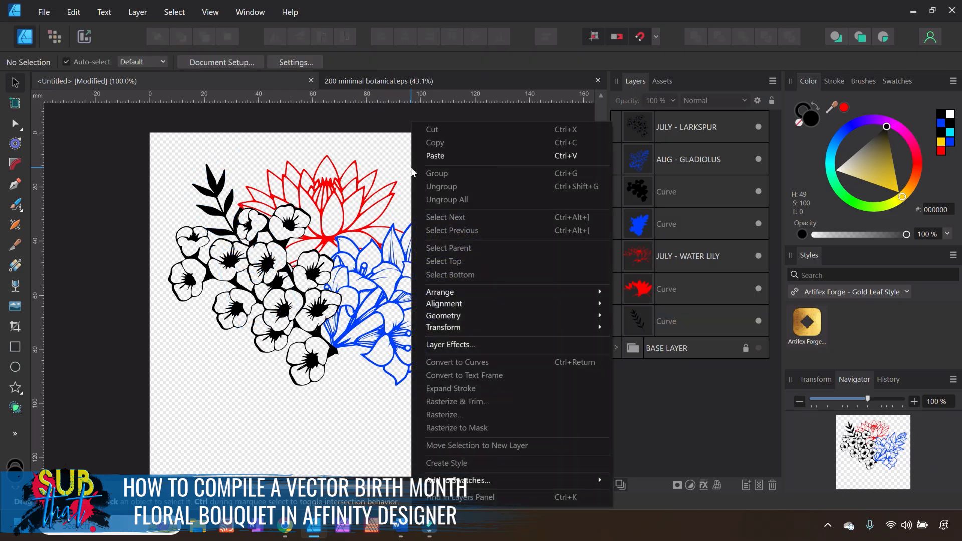
{"action": "left_click", "coordinate": [431, 89]}
Send the pasted stem to the back and angle it up to the right between the water lily and the gladiolus.
{"action": "left_click_drag", "start_coordinate": [318, 461], "coordinate": [332, 388]}
{"action": "key", "text": "ctrl+shift+bracketleft"}
{"action": "left_click_drag", "start_coordinate": [335, 208], "coordinate": [392, 253]}
{"action": "left_click_drag", "start_coordinate": [359, 300], "coordinate": [388, 238]}
{"action": "left_click_drag", "start_coordinate": [438, 177], "coordinate": [431, 199]}
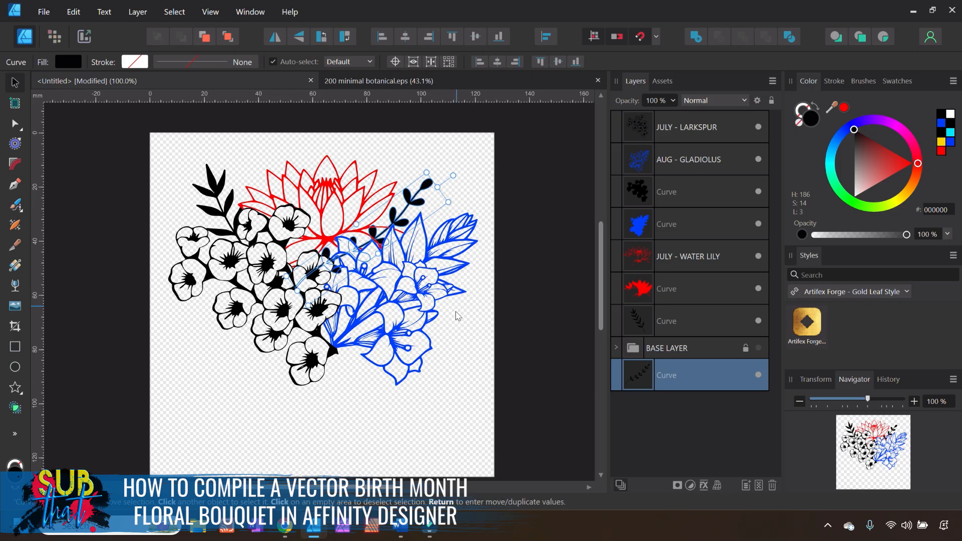
Duplicate the pointed-leaf stem from the upper left and rotate the copy outward behind the gladiolus's lower right side.
{"action": "left_click", "coordinate": [649, 323]}
{"action": "right_click", "coordinate": [648, 324]}
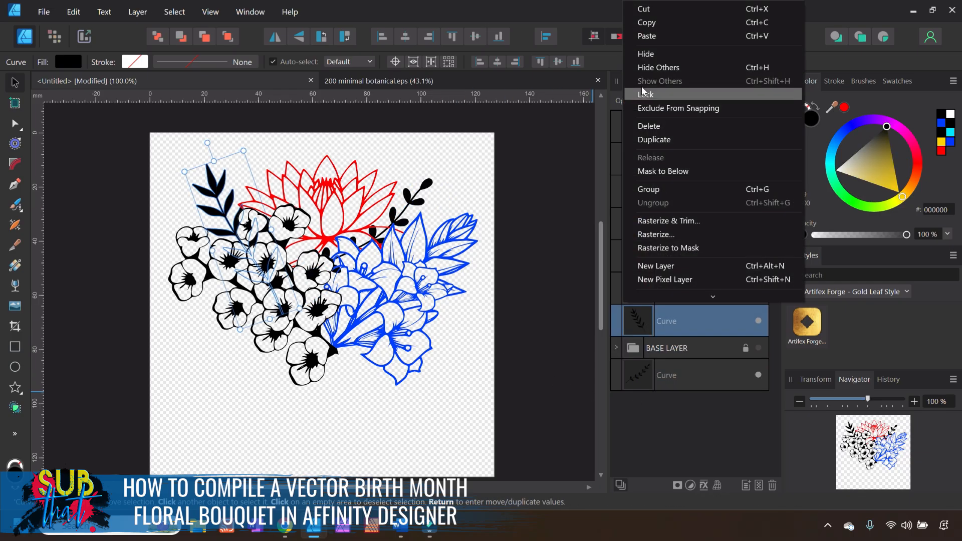
{"action": "left_click", "coordinate": [653, 138]}
{"action": "left_click_drag", "start_coordinate": [228, 228], "coordinate": [341, 287]}
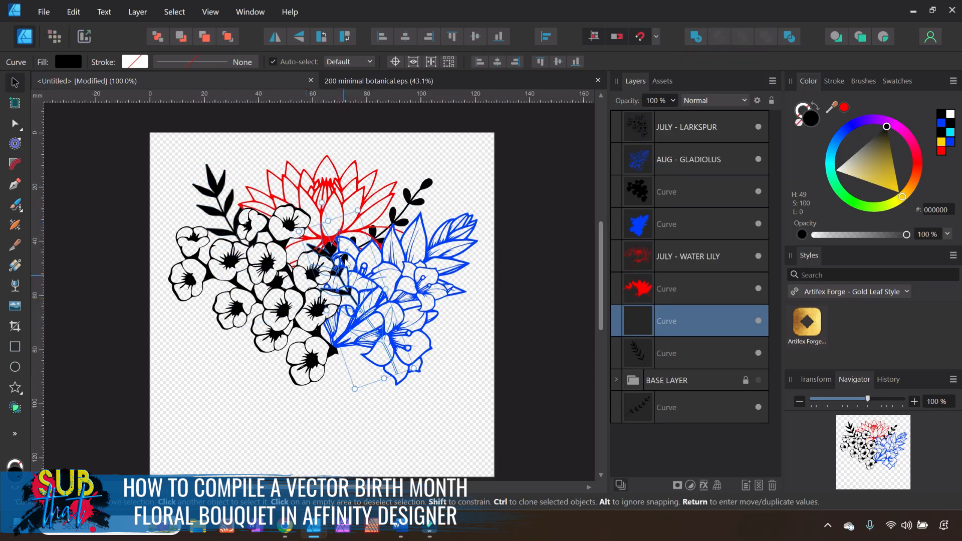
{"action": "left_click_drag", "start_coordinate": [319, 205], "coordinate": [500, 285]}
{"action": "left_click_drag", "start_coordinate": [448, 309], "coordinate": [463, 300]}
{"action": "left_click_drag", "start_coordinate": [512, 278], "coordinate": [518, 286]}
{"action": "left_click_drag", "start_coordinate": [453, 286], "coordinate": [450, 304]}
{"action": "left_click_drag", "start_coordinate": [501, 338], "coordinate": [454, 314]}
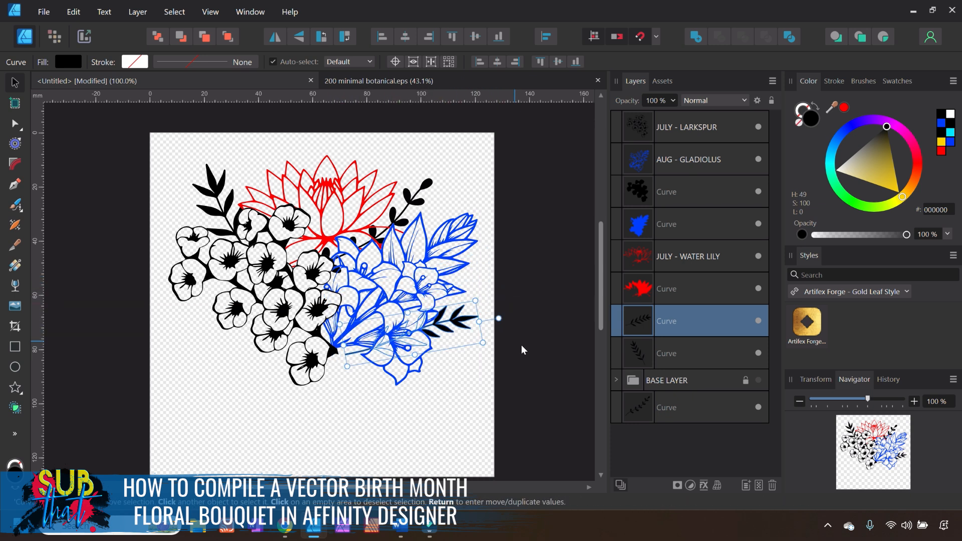
{"action": "left_click", "coordinate": [522, 345]}
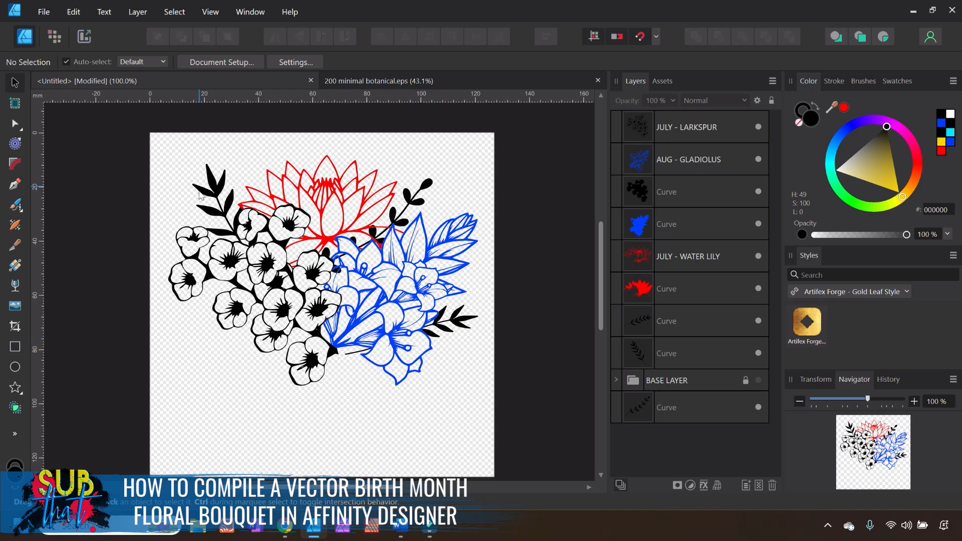
Duplicate the small rounded-leaf stem and rotate the copy to point left from behind the lower larkspur flowers.
{"action": "left_click", "coordinate": [214, 198]}
{"action": "left_click", "coordinate": [427, 184]}
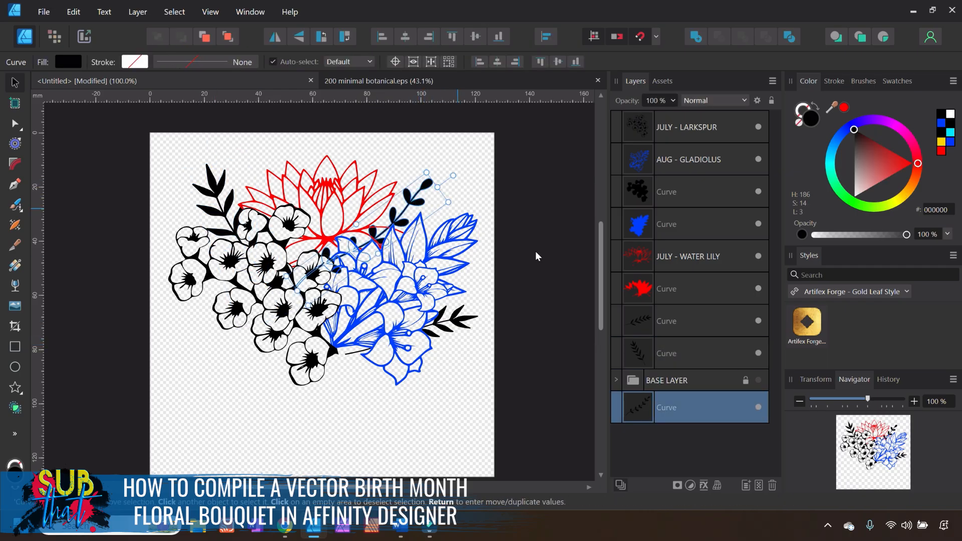
{"action": "right_click", "coordinate": [649, 416]}
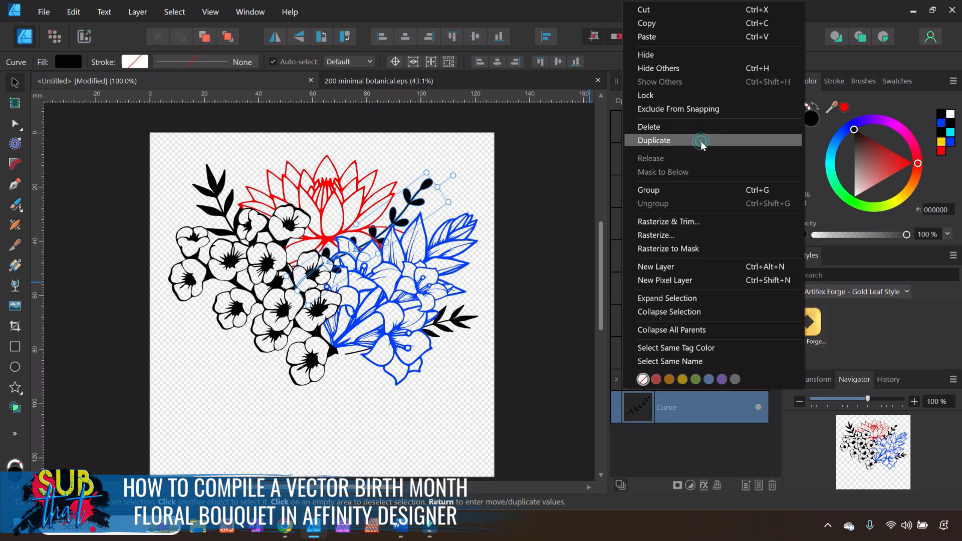
{"action": "left_click", "coordinate": [696, 140]}
{"action": "left_click_drag", "start_coordinate": [453, 175], "coordinate": [297, 159]}
{"action": "left_click_drag", "start_coordinate": [377, 238], "coordinate": [225, 309]}
{"action": "left_click_drag", "start_coordinate": [170, 229], "coordinate": [180, 284]}
{"action": "mouse_move", "coordinate": [249, 315]}
{"action": "left_mouse_down"}
{"action": "mouse_move", "coordinate": [240, 328]}
{"action": "mouse_move", "coordinate": [238, 318]}
{"action": "left_mouse_up"}
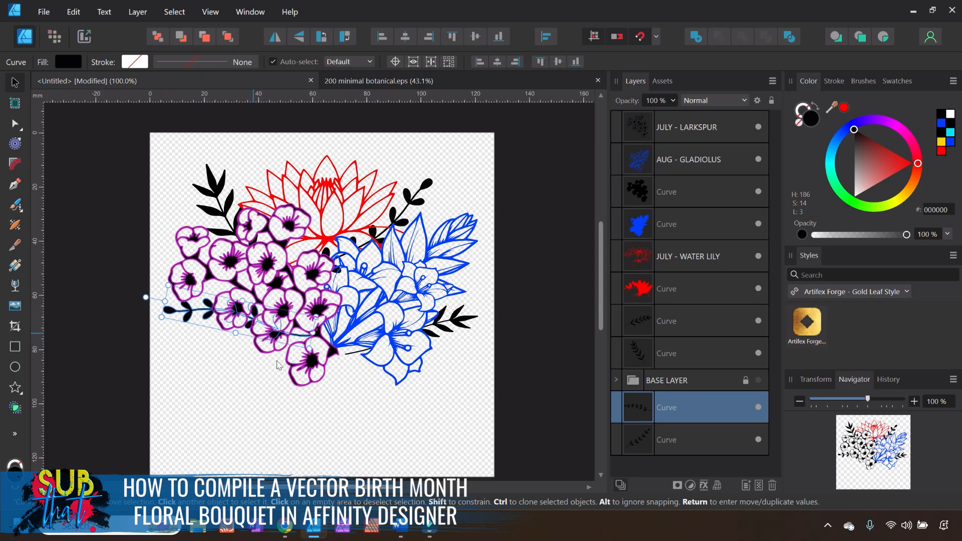
{"action": "left_click", "coordinate": [264, 443]}
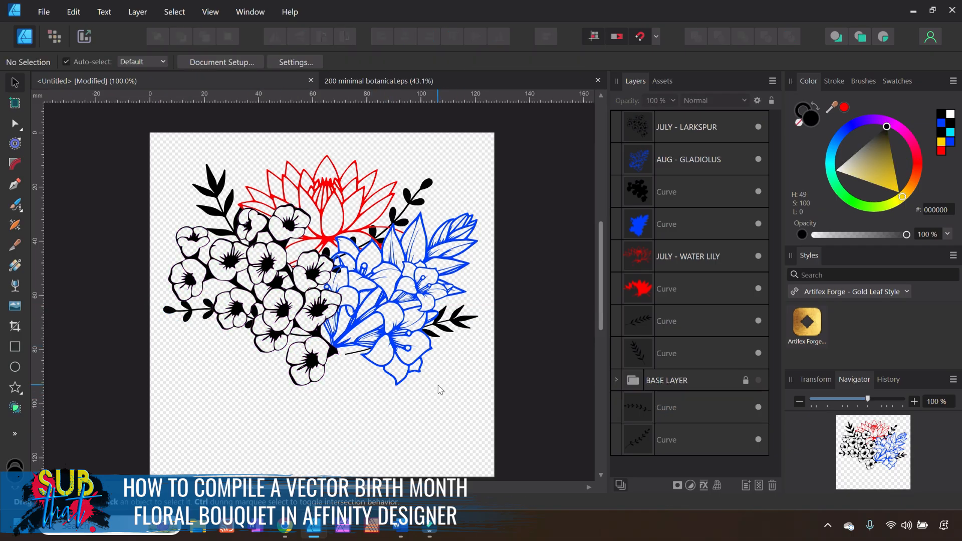
Recolour the AUG - GLADIOLUS and JULY - WATER LILY line art black (000000).
{"action": "left_click", "coordinate": [650, 162]}
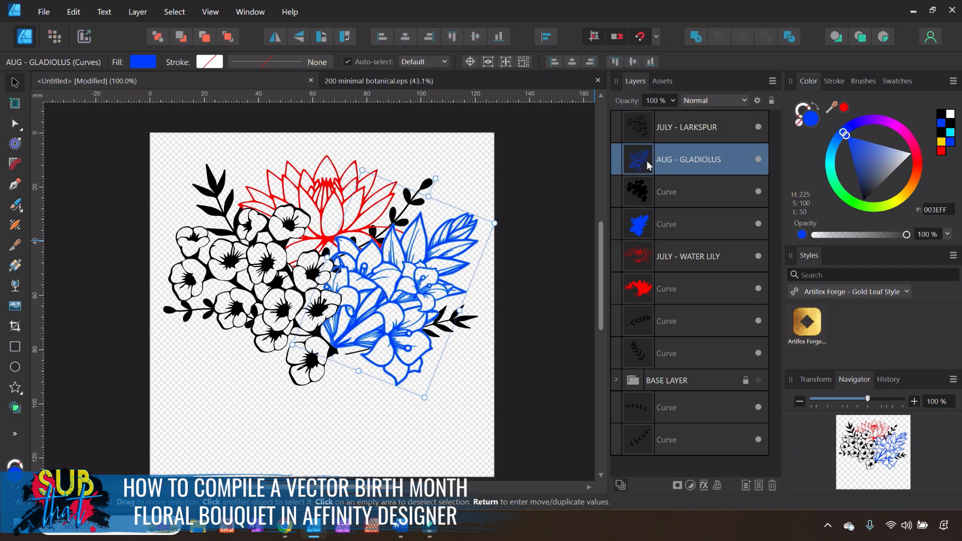
{"action": "left_click", "coordinate": [942, 115]}
{"action": "left_click", "coordinate": [668, 265]}
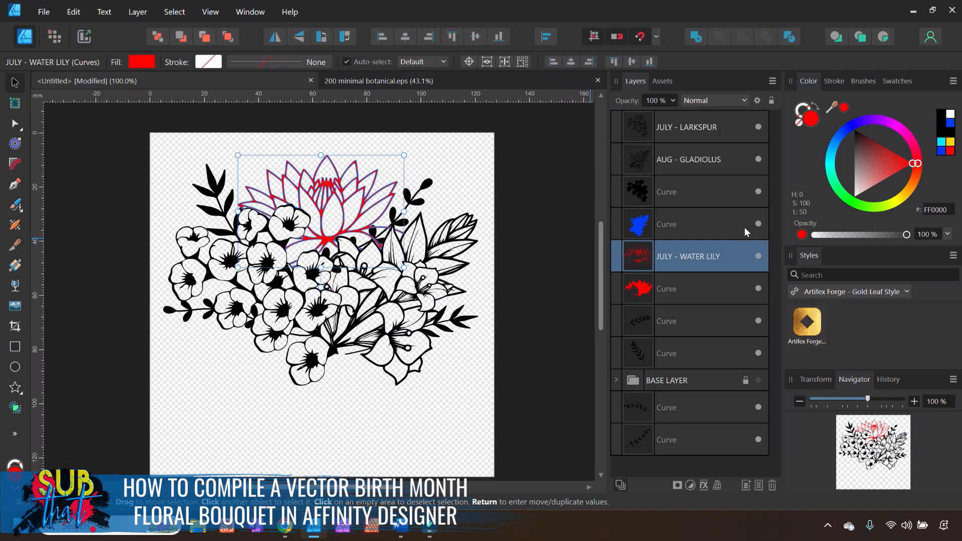
{"action": "left_click", "coordinate": [942, 116]}
{"action": "left_click", "coordinate": [540, 279]}
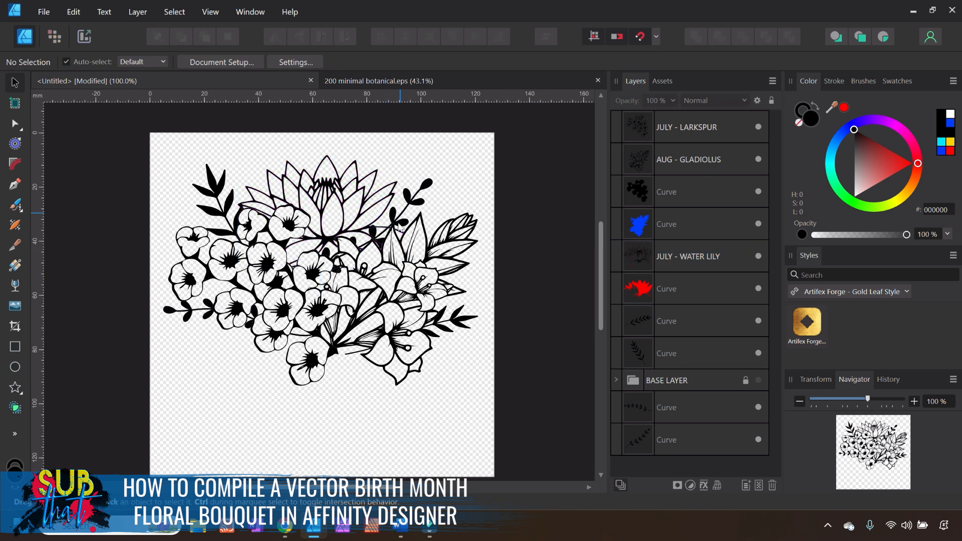
Reposition the rounded-leaf stem between the water lily and gladiolus and rotate it slightly more upright.
{"action": "left_click", "coordinate": [410, 205]}
{"action": "mouse_move", "coordinate": [410, 206]}
{"action": "left_mouse_down"}
{"action": "mouse_move", "coordinate": [399, 193]}
{"action": "mouse_move", "coordinate": [394, 215]}
{"action": "mouse_move", "coordinate": [413, 207]}
{"action": "left_mouse_up"}
{"action": "left_click", "coordinate": [570, 347]}
{"action": "left_click_drag", "start_coordinate": [416, 153], "coordinate": [425, 202]}
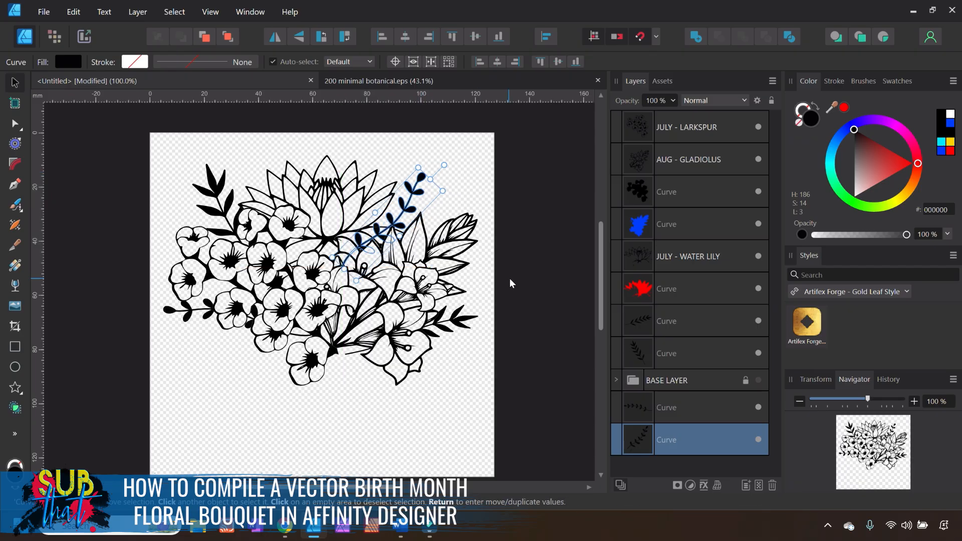
{"action": "left_click", "coordinate": [510, 278]}
Copy the single outlined leaf from 200 minimal botanical.eps and paste it into the bouquet document.
{"action": "left_click", "coordinate": [398, 213]}
{"action": "left_click", "coordinate": [398, 80]}
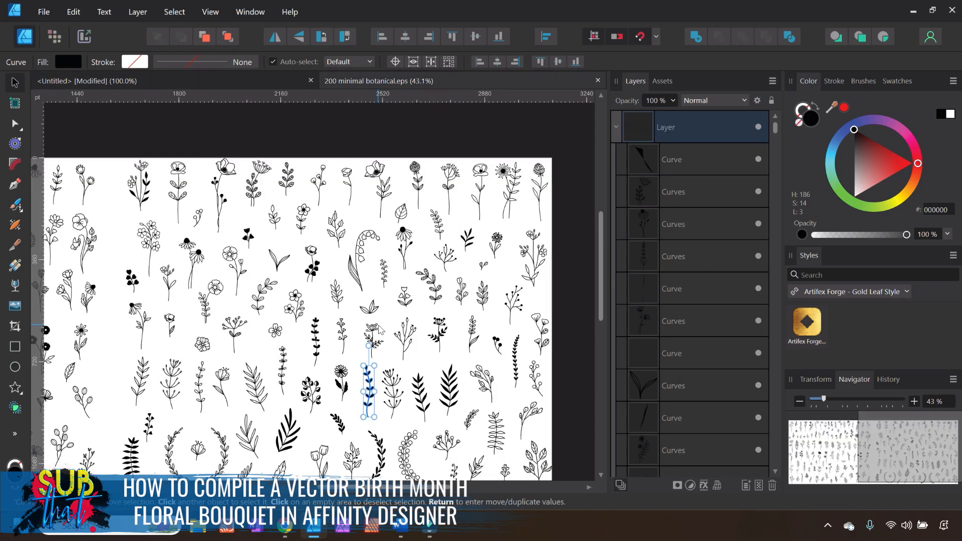
{"action": "scroll", "coordinate": [320, 311], "scroll_direction": "left", "scroll_amount": 10}
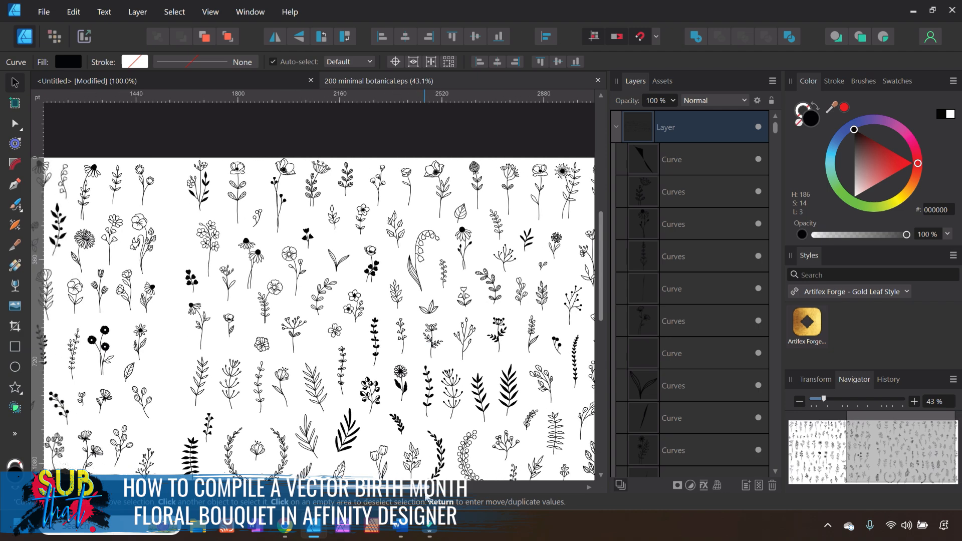
{"action": "scroll", "coordinate": [339, 473], "scroll_direction": "left", "scroll_amount": 5}
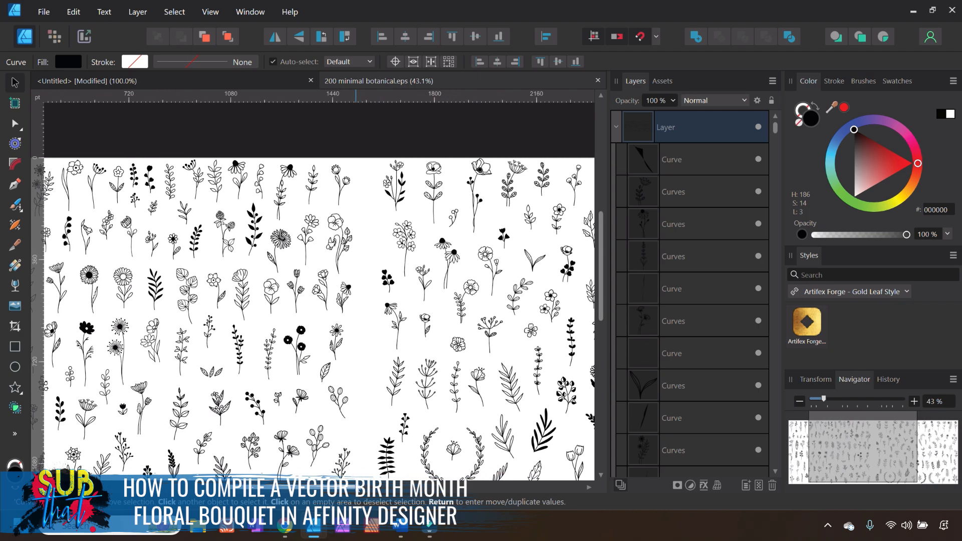
{"action": "scroll", "coordinate": [354, 307], "scroll_direction": "down", "scroll_amount": 3}
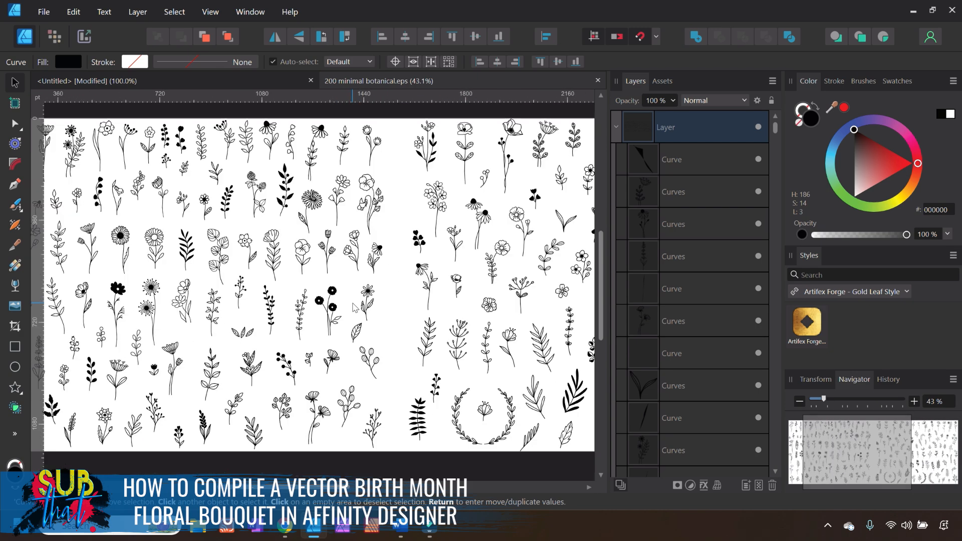
{"action": "left_click", "coordinate": [355, 295]}
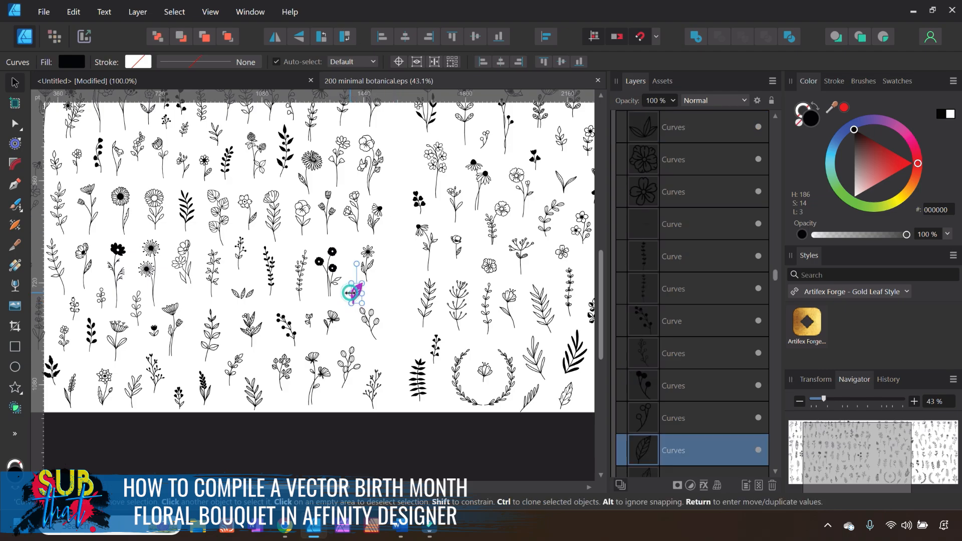
{"action": "right_click", "coordinate": [363, 299]}
{"action": "left_click", "coordinate": [385, 23]}
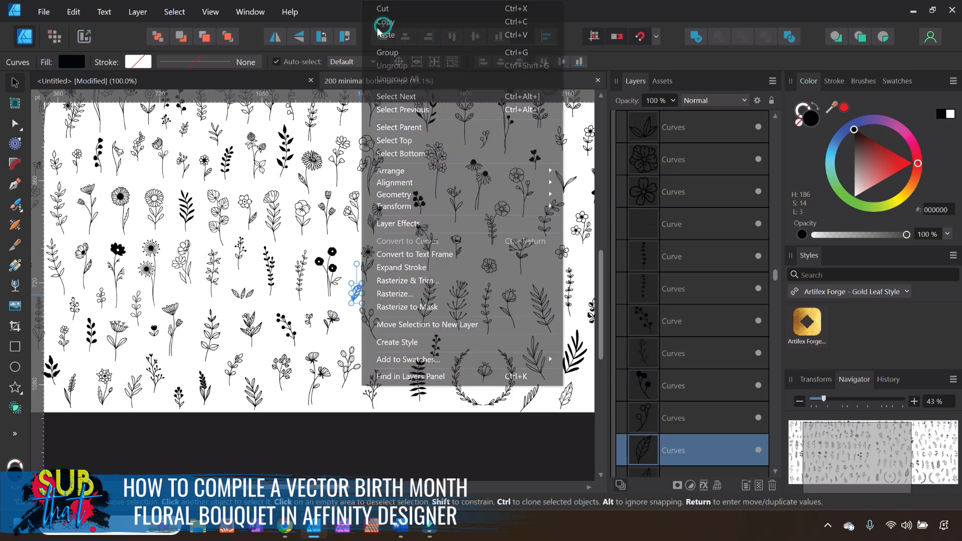
{"action": "left_click", "coordinate": [198, 74]}
{"action": "right_click", "coordinate": [245, 128]}
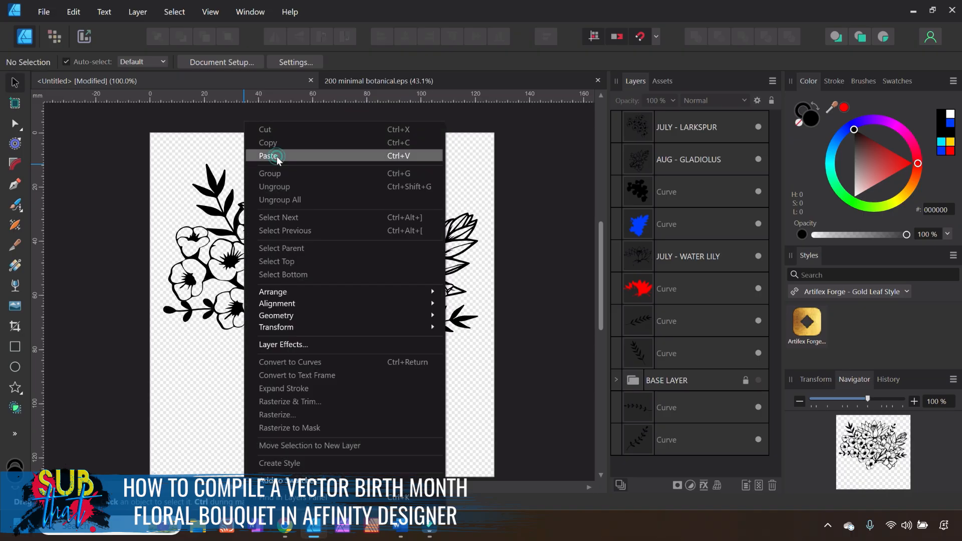
{"action": "left_click", "coordinate": [275, 157]}
Send the outlined leaf to the back and place it between the water lily and gladiolus, pointing up to the right.
{"action": "left_click_drag", "start_coordinate": [474, 297], "coordinate": [501, 260]}
{"action": "left_click", "coordinate": [160, 38]}
{"action": "left_click_drag", "start_coordinate": [499, 309], "coordinate": [429, 222]}
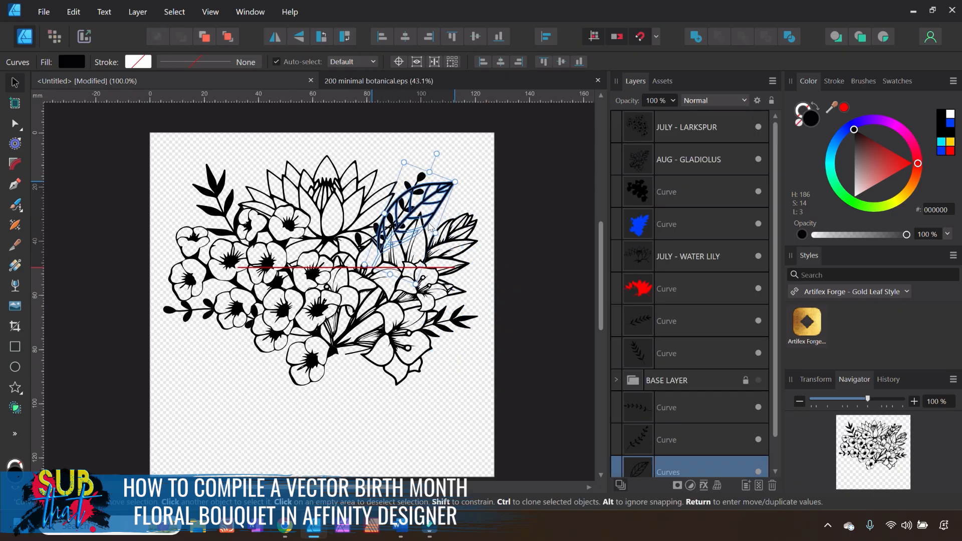
{"action": "left_click", "coordinate": [537, 272]}
Hide the rounded-leaf stem that overlaps the outlined leaf above the gladiolus.
{"action": "left_click", "coordinate": [425, 181]}
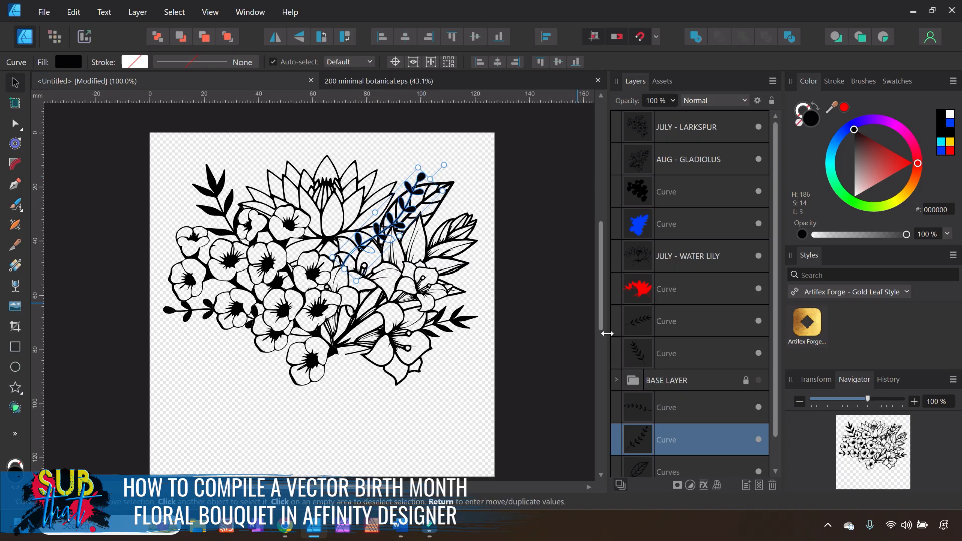
{"action": "left_click", "coordinate": [758, 439]}
{"action": "left_click", "coordinate": [516, 300]}
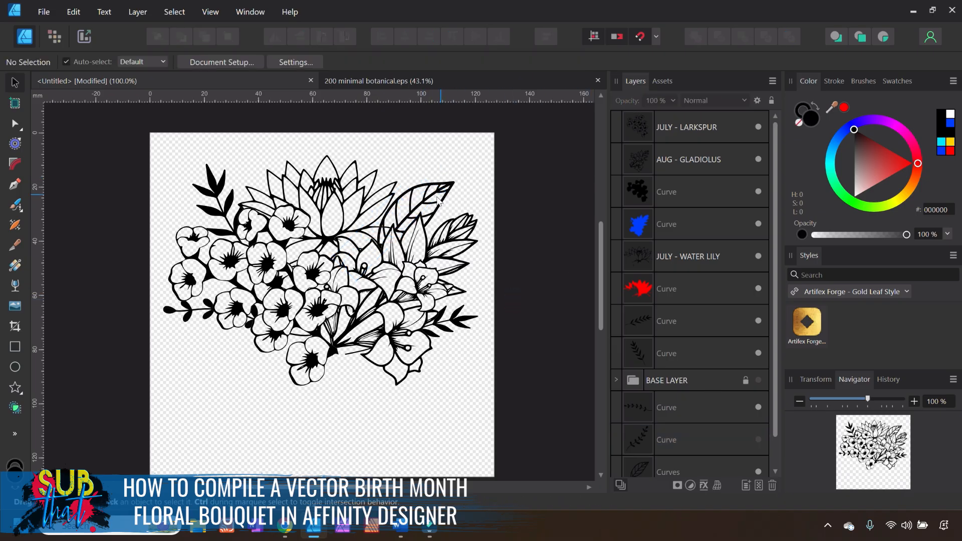
Shift the outlined leaf slightly down and left behind the gladiolus, and compare the bouquet with the leaf hidden and shown.
{"action": "left_click", "coordinate": [435, 201]}
{"action": "left_click_drag", "start_coordinate": [435, 201], "coordinate": [423, 208]}
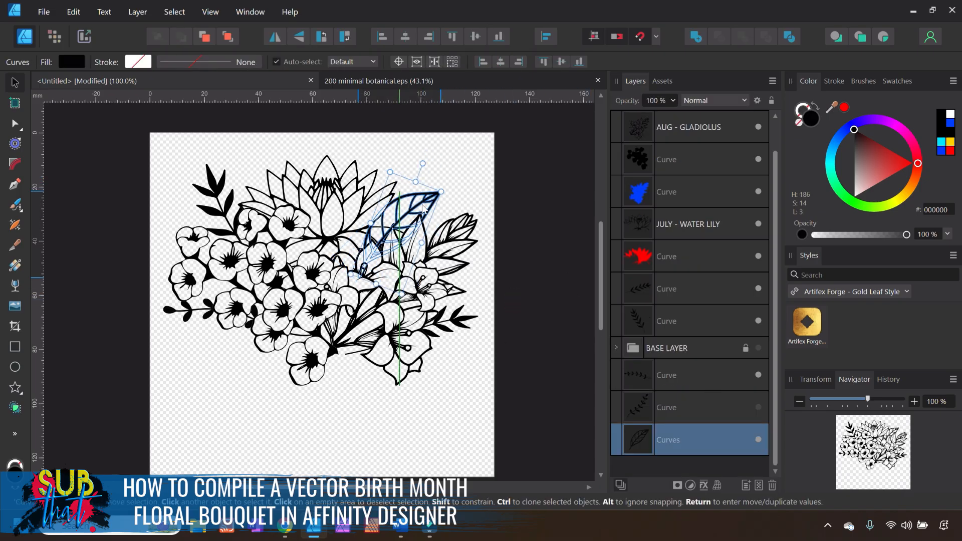
{"action": "left_click", "coordinate": [568, 322]}
{"action": "left_click", "coordinate": [407, 212]}
{"action": "left_click", "coordinate": [759, 440]}
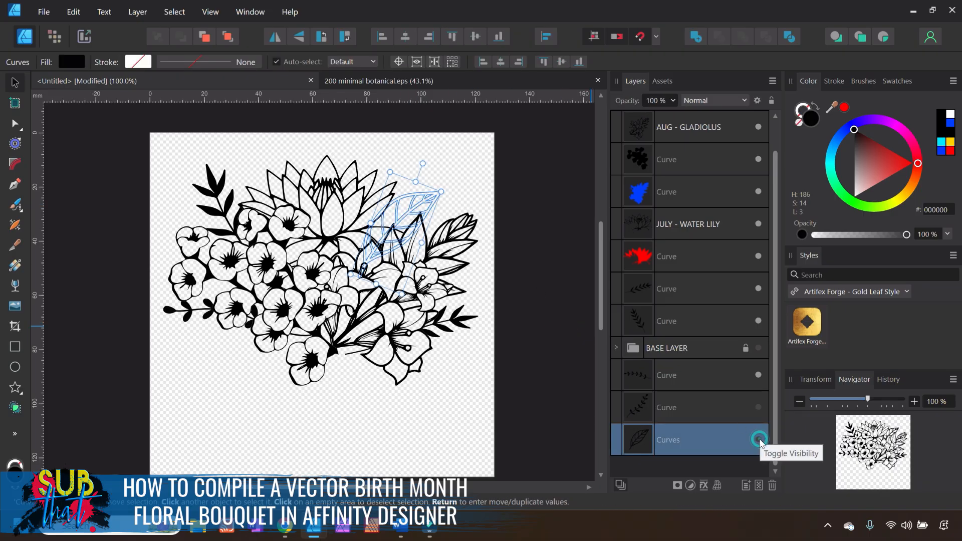
{"action": "left_click", "coordinate": [759, 439]}
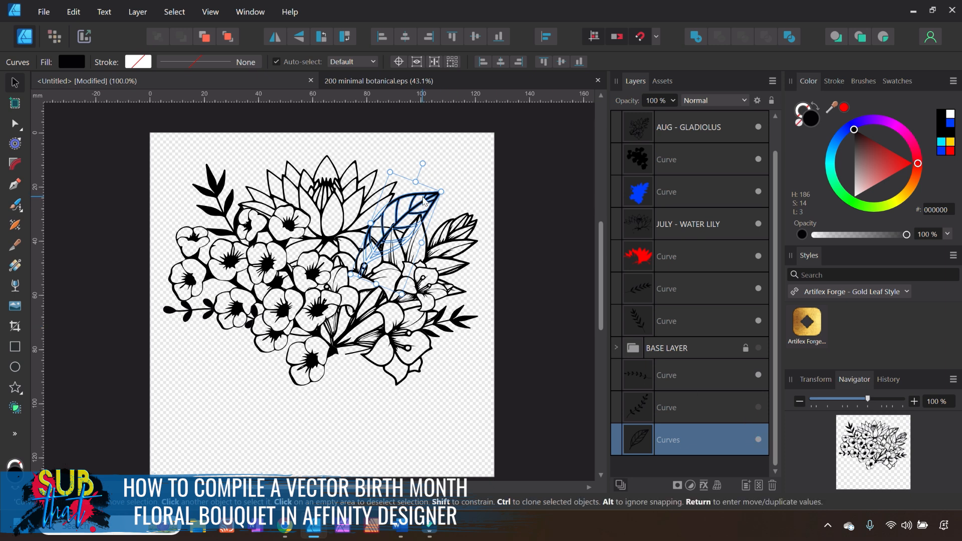
Move the outlined leaf behind the gladiolus's lower right side, pointing outward, and shift the pointed-leaf stem up above it.
{"action": "left_click_drag", "start_coordinate": [414, 202], "coordinate": [461, 350]}
{"action": "left_click", "coordinate": [533, 369]}
{"action": "left_click", "coordinate": [516, 351]}
{"action": "left_click_drag", "start_coordinate": [454, 309], "coordinate": [466, 311]}
{"action": "left_click", "coordinate": [568, 359]}
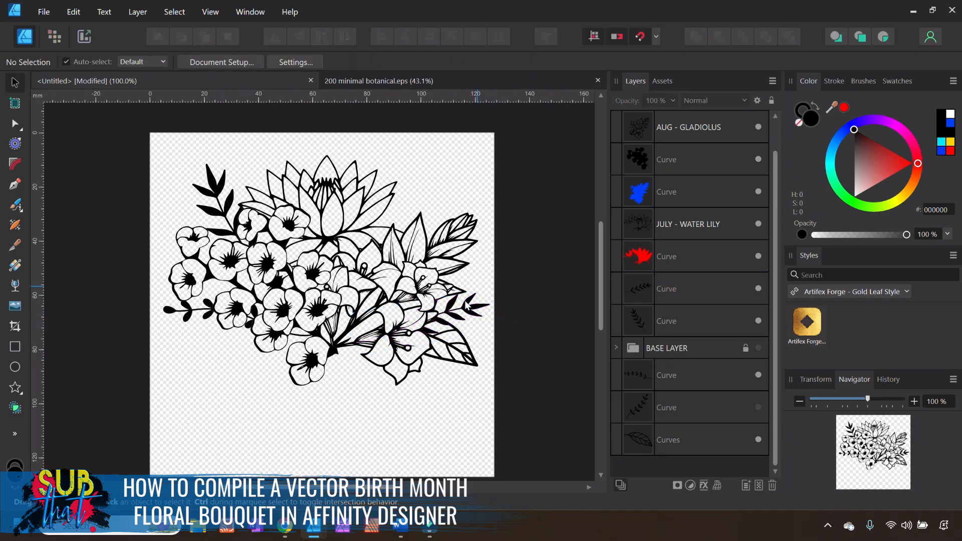
Duplicate the outlined leaf, flip the copy horizontally and move it below the larkspur on the bouquet's lower left.
{"action": "left_click", "coordinate": [455, 354]}
{"action": "right_click", "coordinate": [717, 439]}
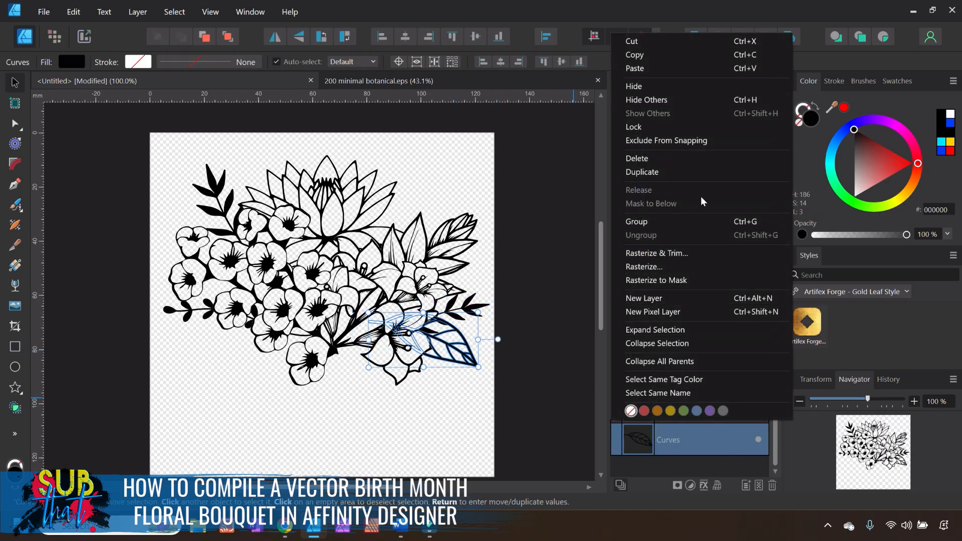
{"action": "left_click", "coordinate": [677, 173]}
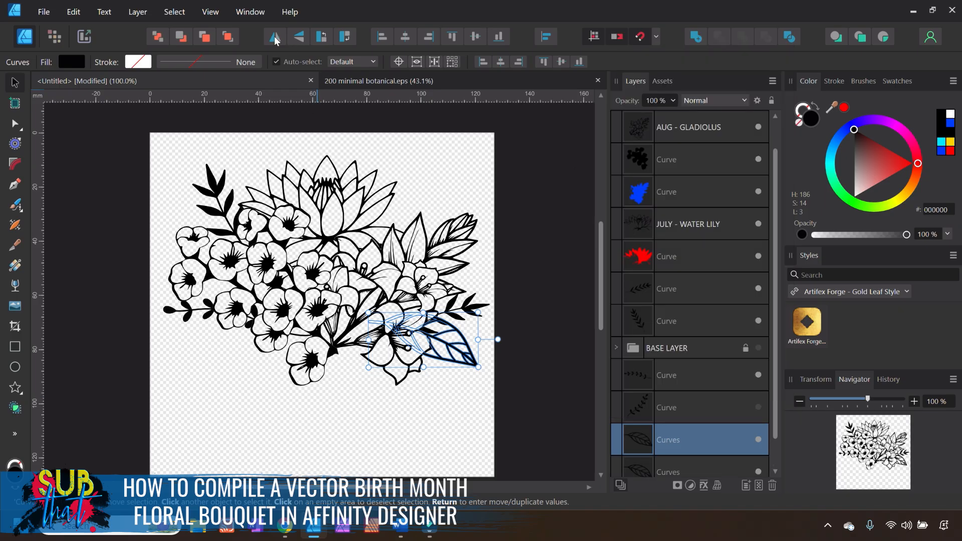
{"action": "left_click", "coordinate": [275, 36]}
{"action": "left_click_drag", "start_coordinate": [422, 340], "coordinate": [218, 346]}
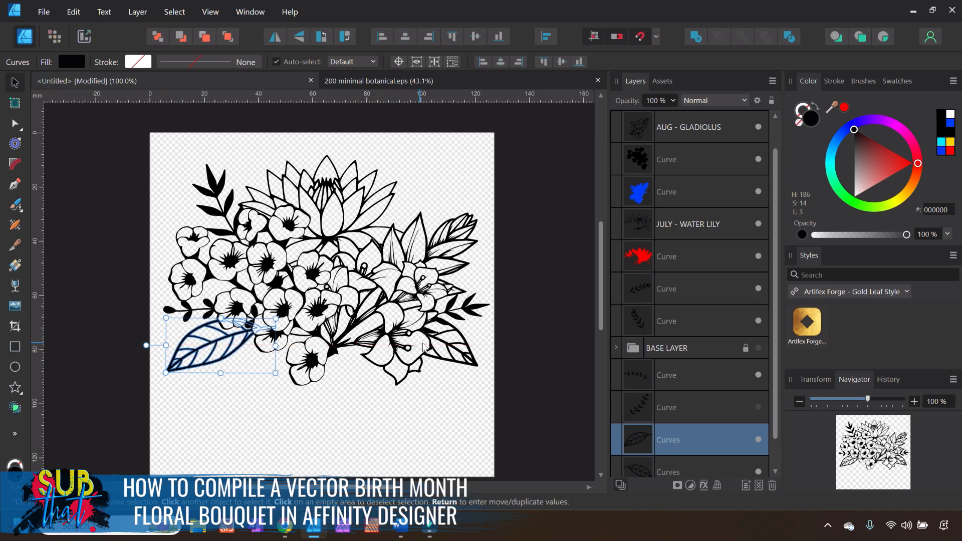
{"action": "left_click", "coordinate": [521, 364]}
Rotate the lower left outlined leaf to a flatter angle and nudge it slightly down behind the larkspur.
{"action": "left_click", "coordinate": [197, 337]}
{"action": "left_click_drag", "start_coordinate": [148, 346], "coordinate": [148, 321]}
{"action": "left_click_drag", "start_coordinate": [214, 339], "coordinate": [214, 343]}
{"action": "left_click", "coordinate": [536, 368]}
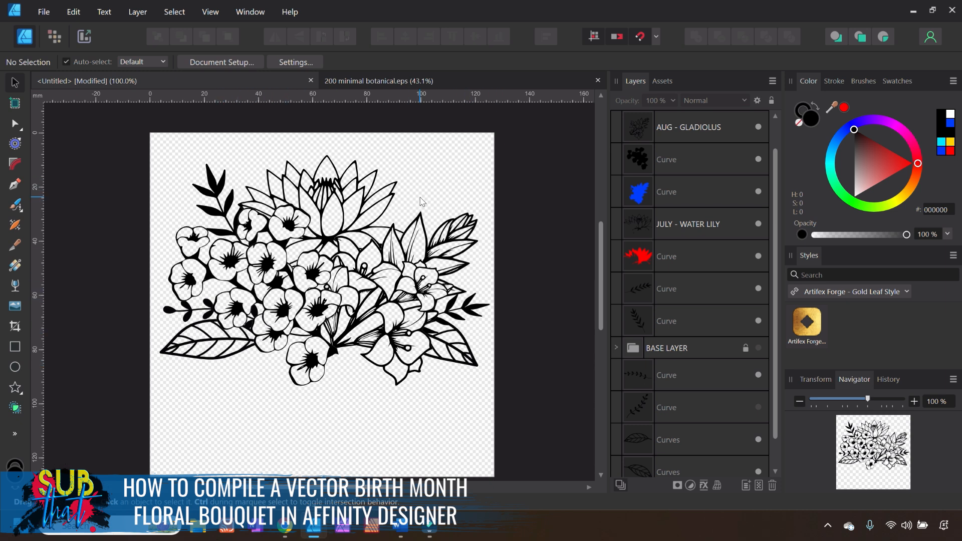
Check the bouquet with the solid-leaf stem on its upper left hidden, and delete that stem.
{"action": "left_click", "coordinate": [217, 199]}
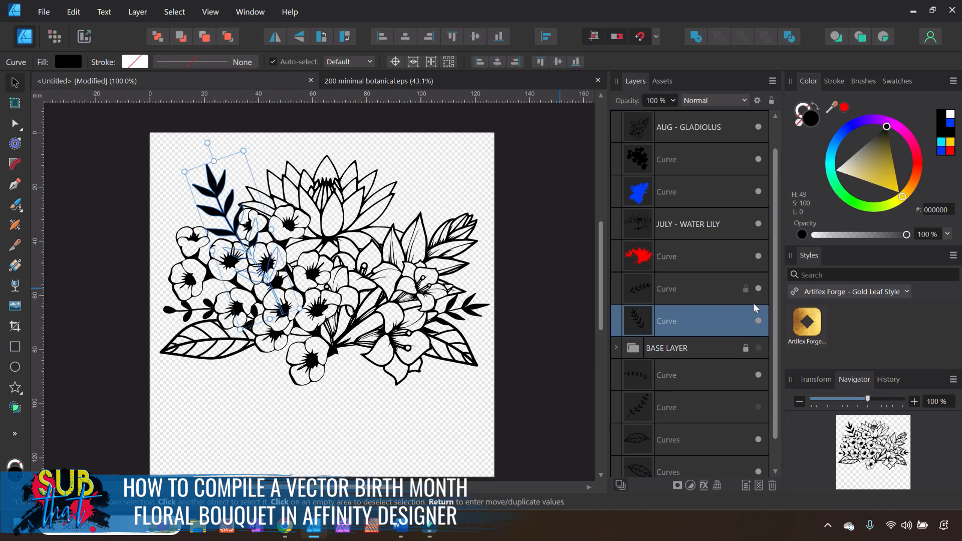
{"action": "left_click", "coordinate": [758, 321]}
{"action": "left_click", "coordinate": [548, 313]}
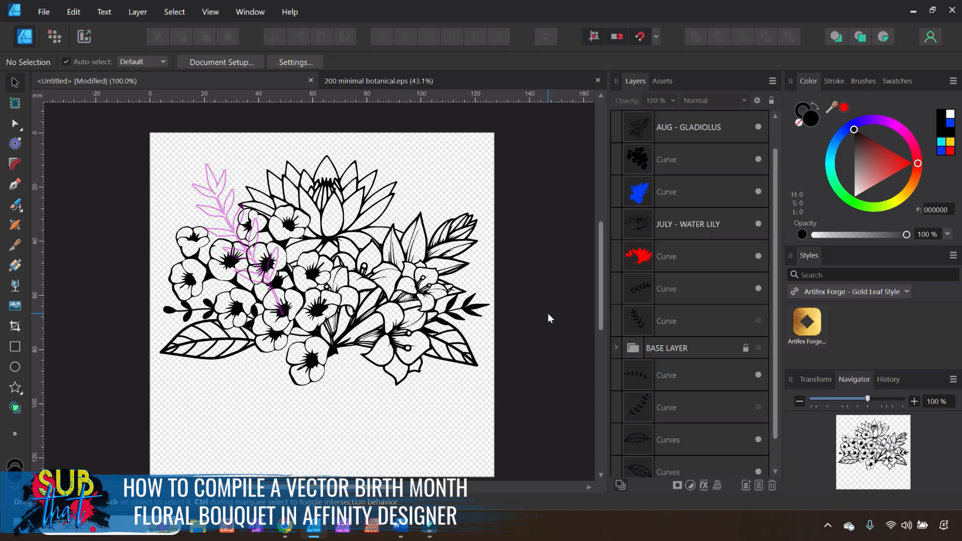
{"action": "left_click", "coordinate": [718, 325]}
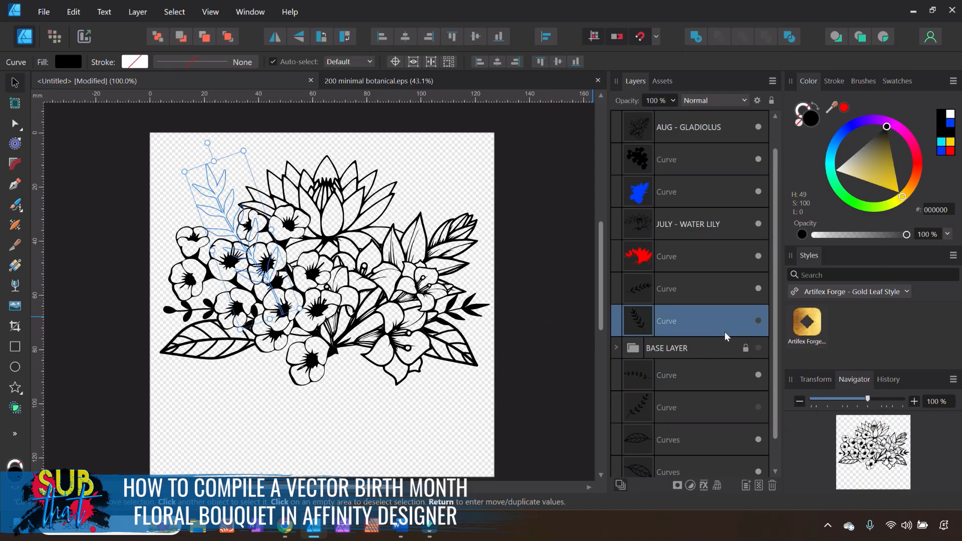
{"action": "left_click", "coordinate": [771, 487]}
{"action": "left_click", "coordinate": [549, 347]}
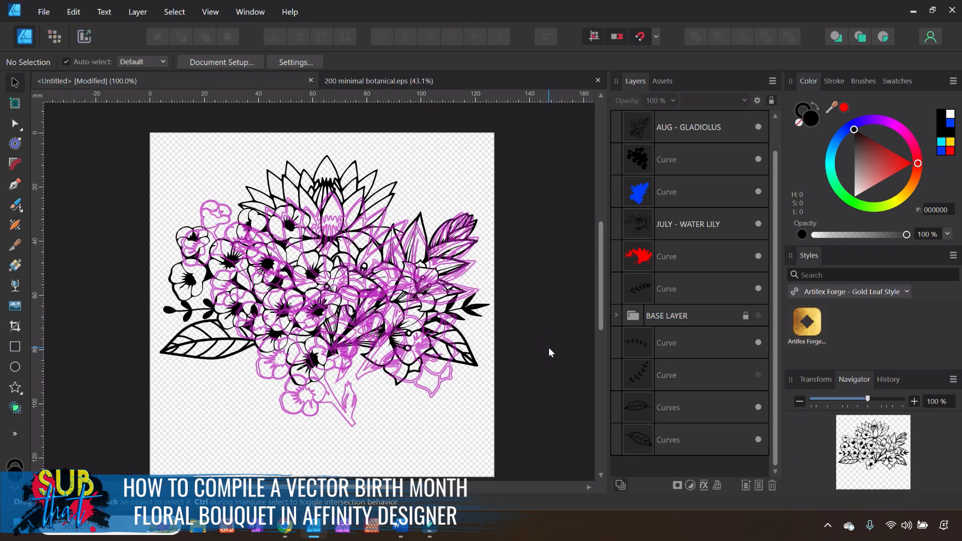
Copy an outlined-leaf stem from the 200 minimal botanical document.
{"action": "left_click", "coordinate": [422, 80]}
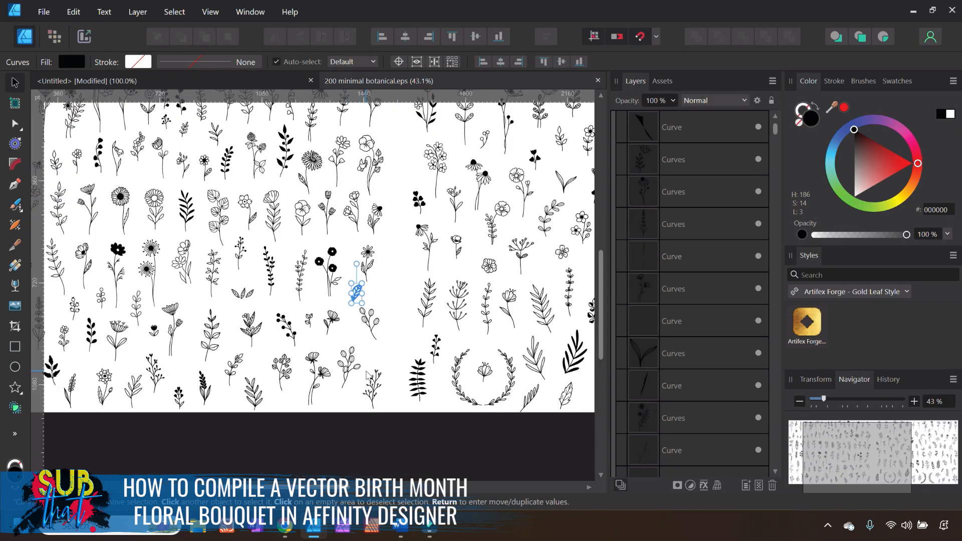
{"action": "left_click", "coordinate": [303, 283]}
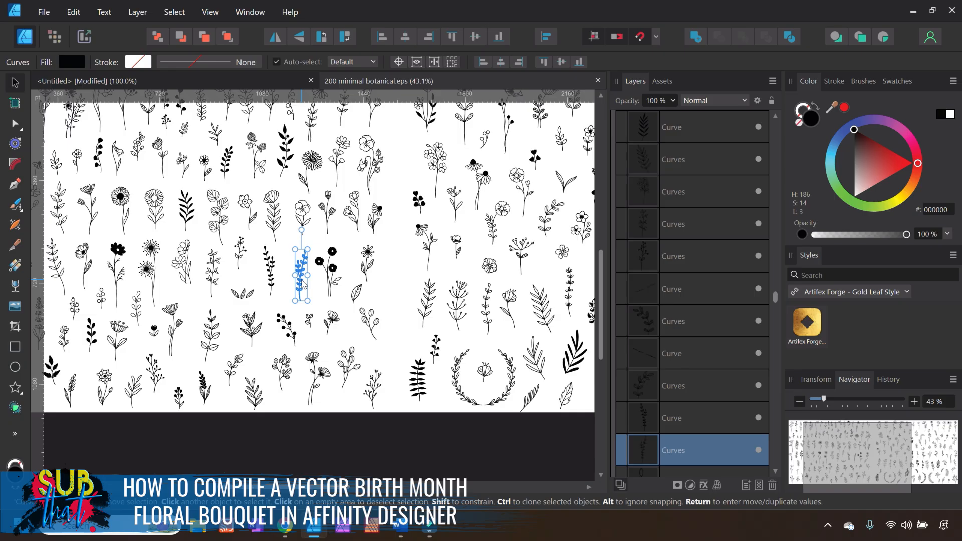
{"action": "left_click", "coordinate": [218, 271]}
{"action": "right_click", "coordinate": [218, 269]}
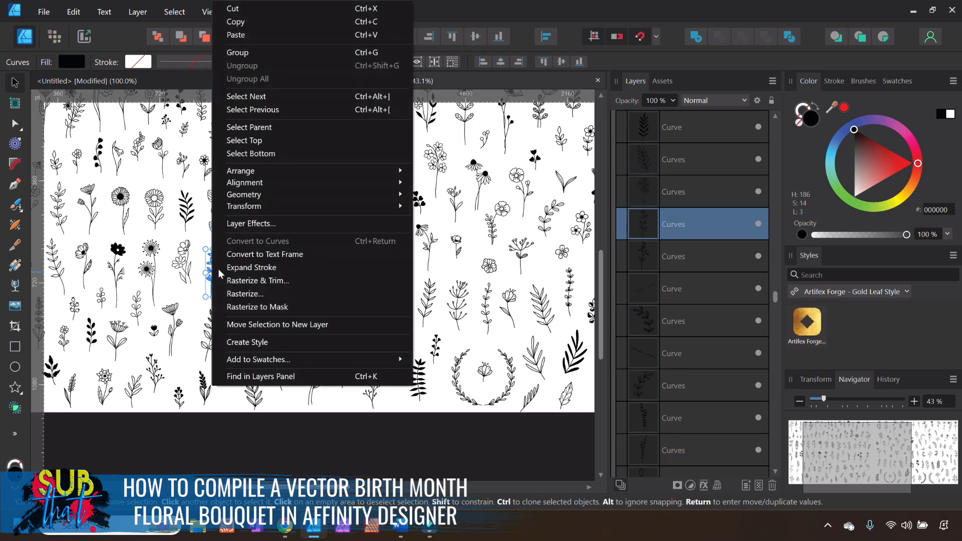
{"action": "left_click", "coordinate": [205, 333]}
{"action": "right_click", "coordinate": [205, 333]}
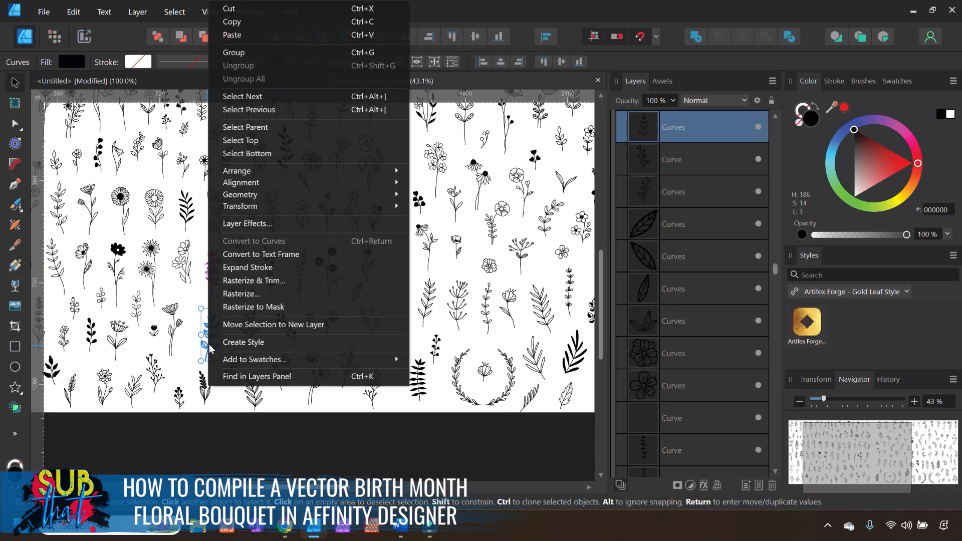
{"action": "left_click", "coordinate": [250, 23]}
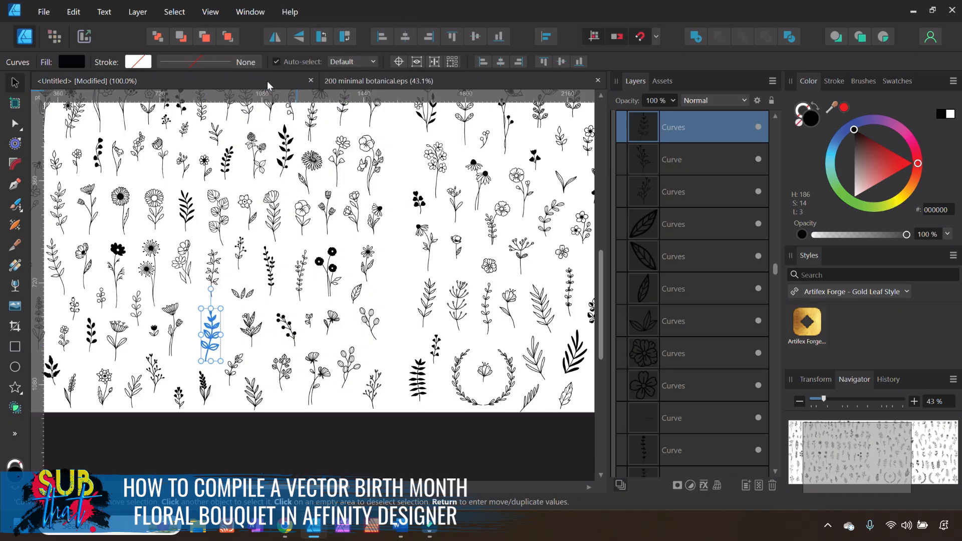
Paste the outlined-leaf stem into the bouquet document, tilt it outward at the upper left and send it behind the flowers.
{"action": "left_click", "coordinate": [267, 81]}
{"action": "right_click", "coordinate": [203, 166]}
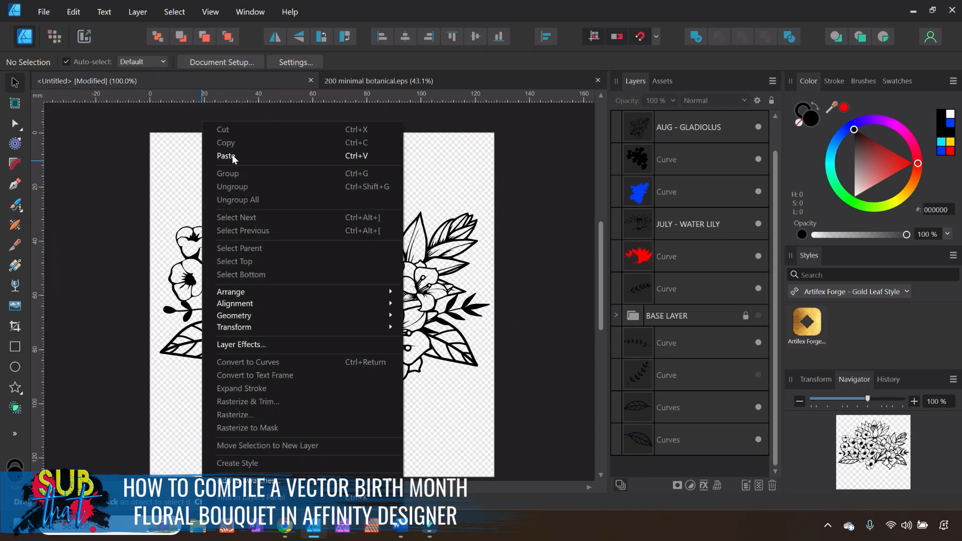
{"action": "left_click", "coordinate": [232, 154]}
{"action": "left_click_drag", "start_coordinate": [399, 399], "coordinate": [269, 237]}
{"action": "left_click_drag", "start_coordinate": [236, 149], "coordinate": [164, 203]}
{"action": "left_click", "coordinate": [159, 36]}
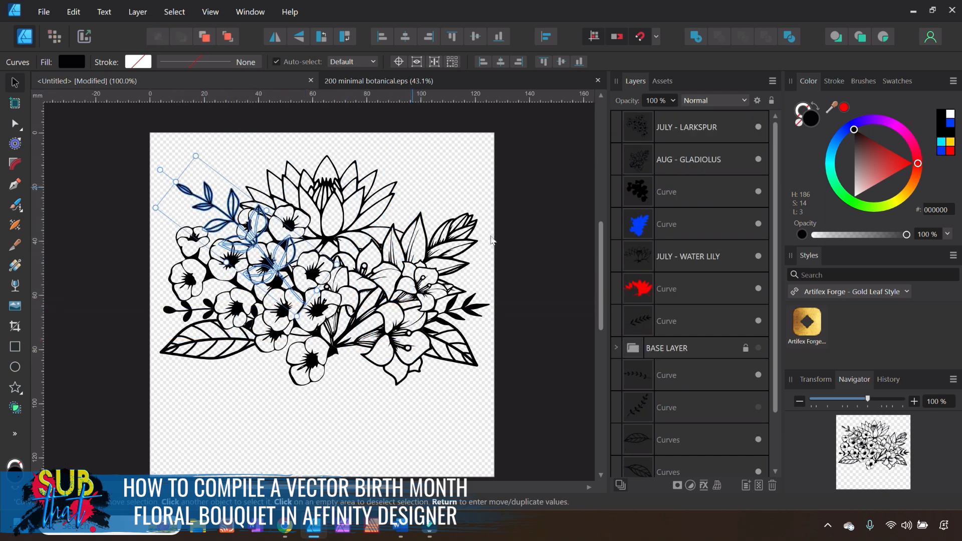
{"action": "left_click", "coordinate": [553, 293]}
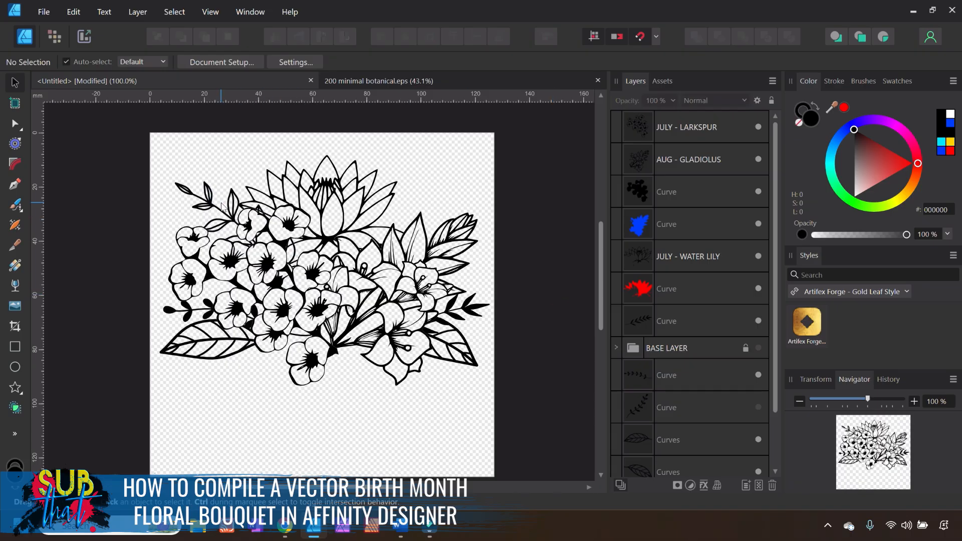
Rotate the upper left outlined-leaf stem more upright and shift it slightly down behind the larkspur.
{"action": "left_click", "coordinate": [206, 208]}
{"action": "left_click_drag", "start_coordinate": [161, 203], "coordinate": [178, 151]}
{"action": "left_click_drag", "start_coordinate": [245, 226], "coordinate": [257, 249]}
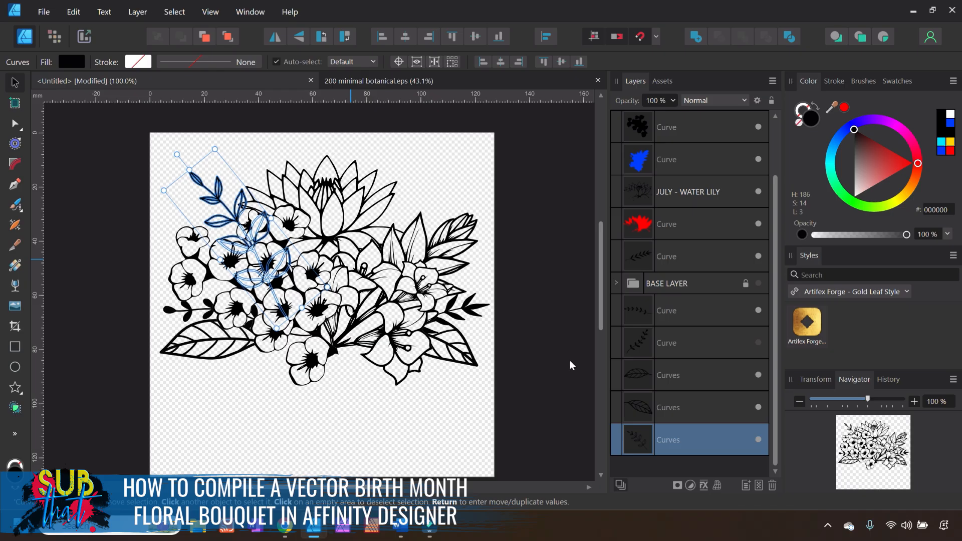
Duplicate the outlined-leaf stem, flip the copy horizontally and move it to the bouquet's upper right beside the water lily.
{"action": "right_click", "coordinate": [705, 441]}
{"action": "left_click", "coordinate": [664, 173]}
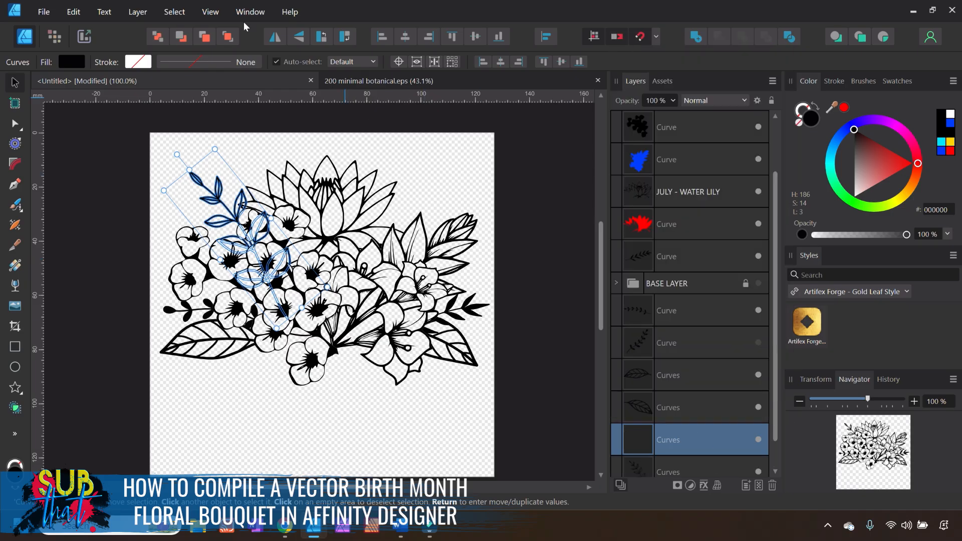
{"action": "left_click", "coordinate": [275, 36]}
{"action": "left_click_drag", "start_coordinate": [246, 246], "coordinate": [380, 248]}
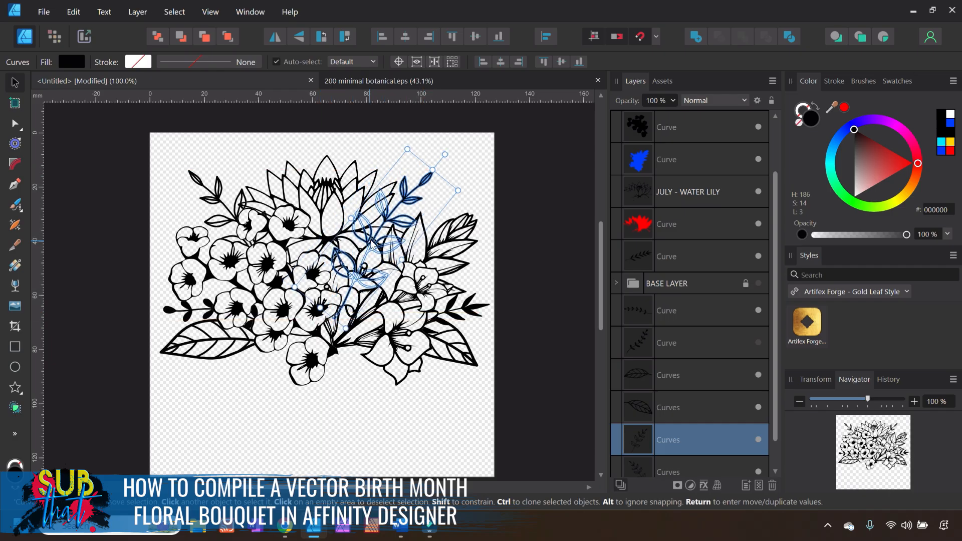
{"action": "left_click", "coordinate": [530, 337]}
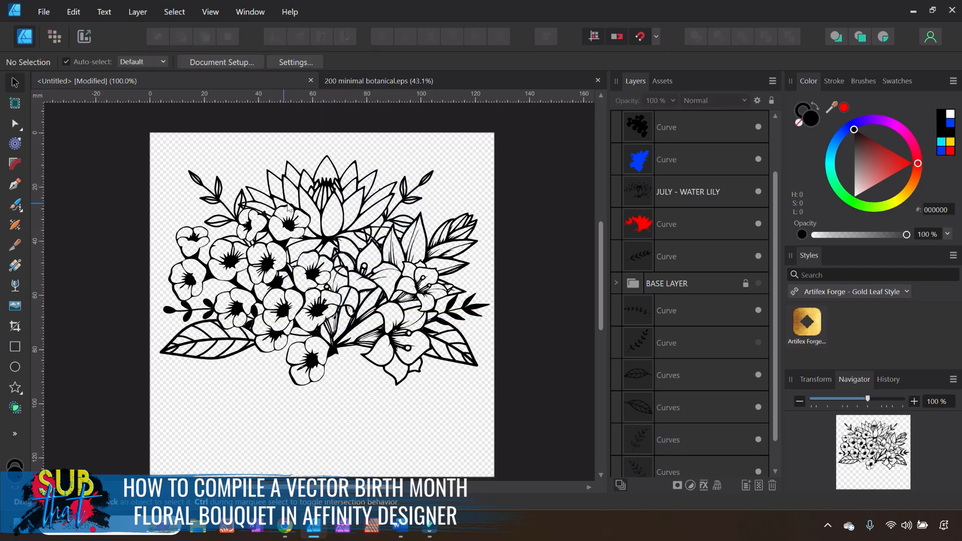
Shift the upper right outlined-leaf stem slightly up and outward, and rotate it to lean farther away from the water lily.
{"action": "mouse_move", "coordinate": [415, 198]}
{"action": "left_mouse_down"}
{"action": "mouse_move", "coordinate": [408, 201]}
{"action": "mouse_move", "coordinate": [418, 200]}
{"action": "left_mouse_up"}
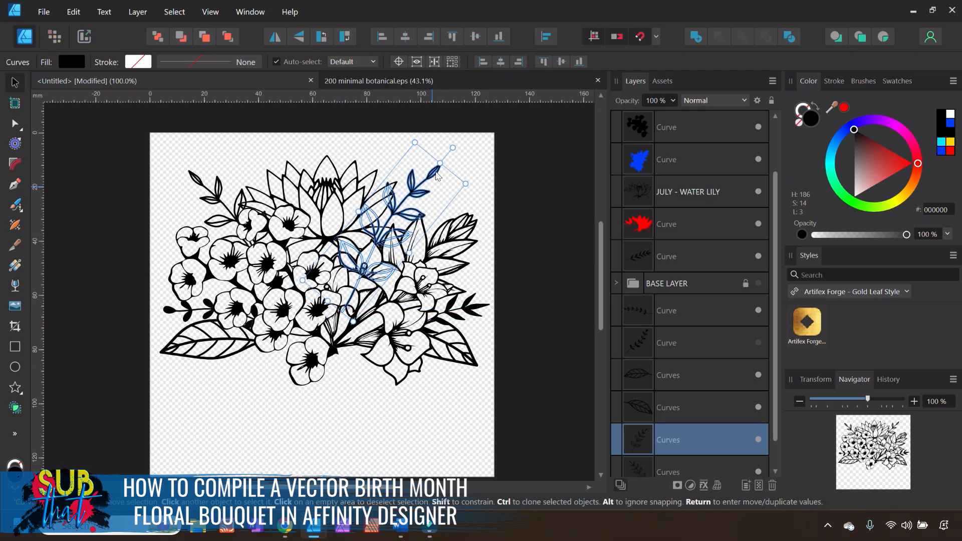
{"action": "left_click_drag", "start_coordinate": [451, 148], "coordinate": [474, 151]}
{"action": "left_click", "coordinate": [529, 288]}
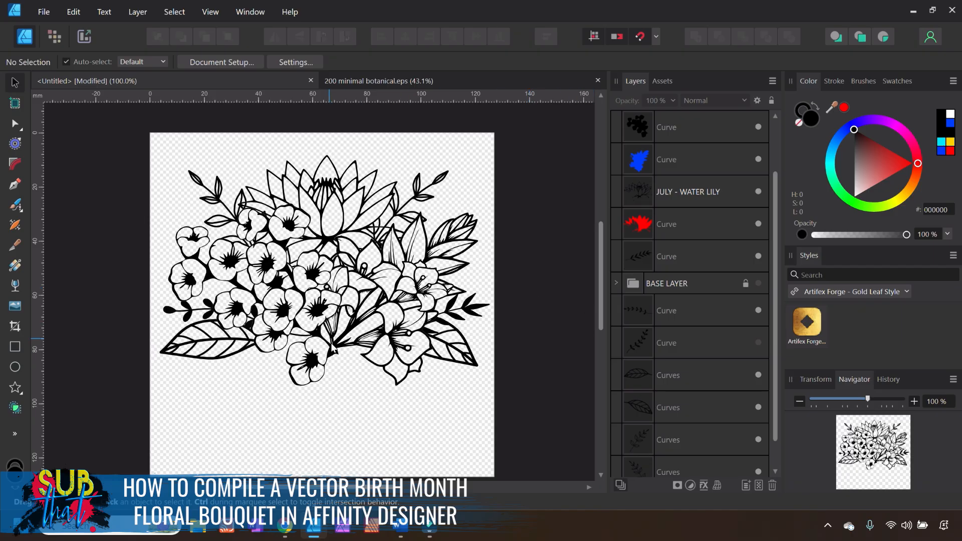
Close the 200 minimal botanical document and browse for a file to open in the 11-Hand-Drawn-Bow folder under Downloads.
{"action": "left_click", "coordinate": [379, 80]}
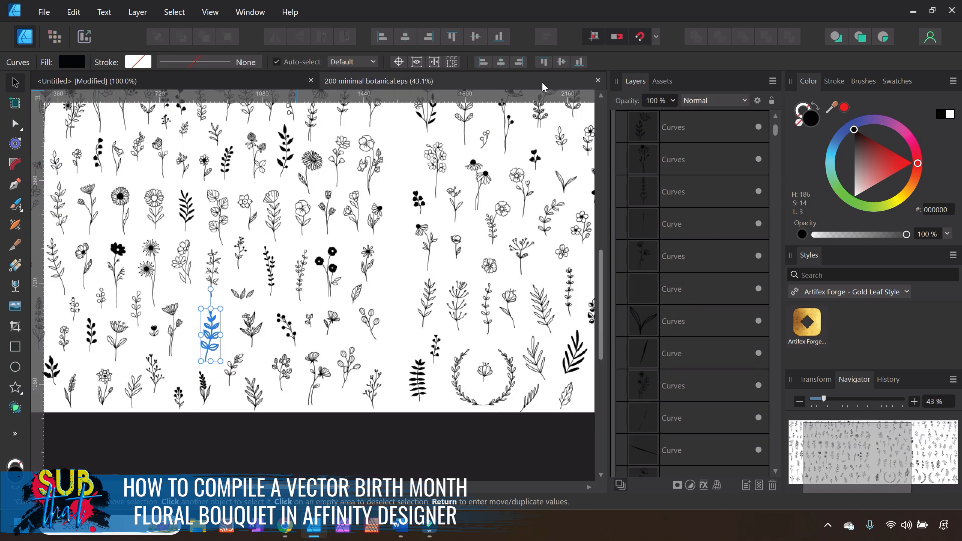
{"action": "left_click", "coordinate": [598, 81]}
{"action": "left_click", "coordinate": [40, 11]}
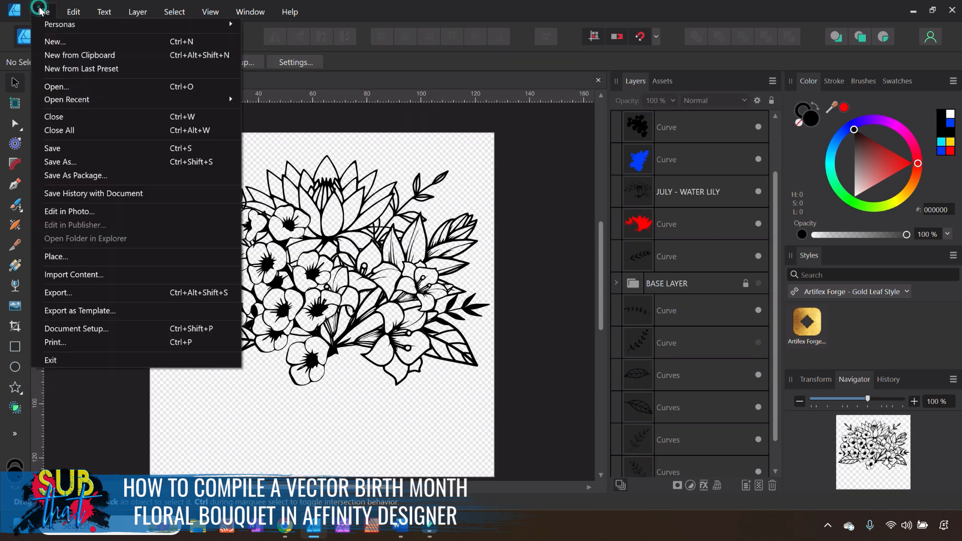
{"action": "left_click", "coordinate": [64, 87]}
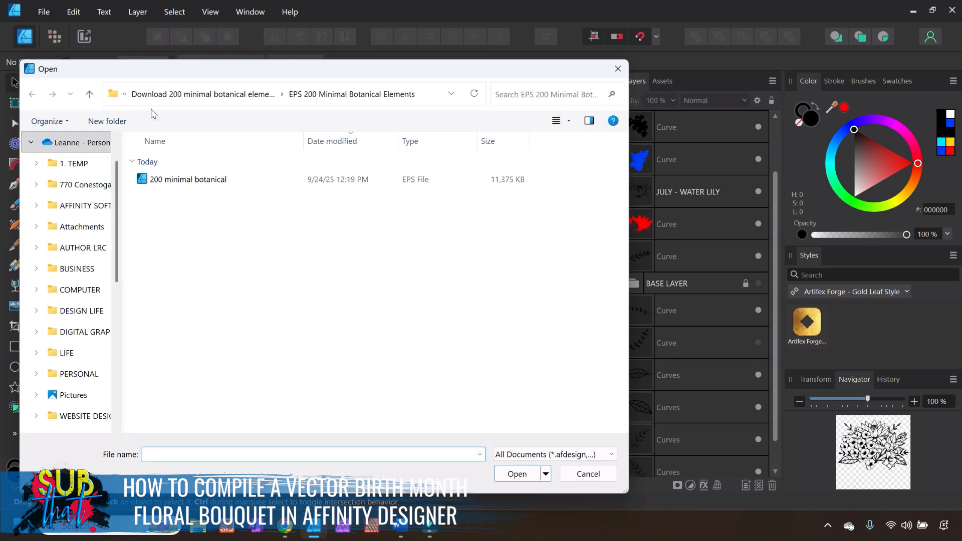
{"action": "left_click", "coordinate": [89, 94]}
{"action": "left_click", "coordinate": [89, 94]}
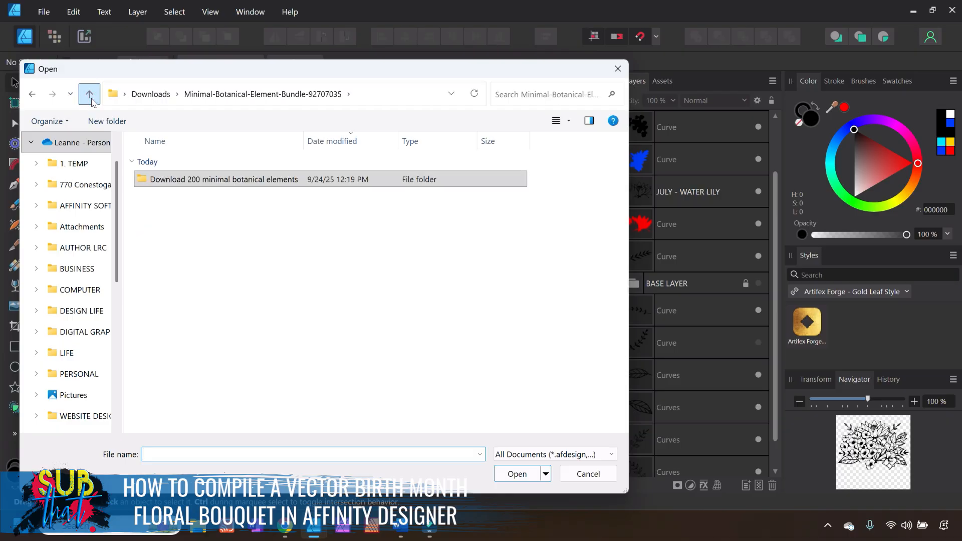
{"action": "left_click", "coordinate": [89, 94]}
{"action": "double_click", "coordinate": [285, 195]}
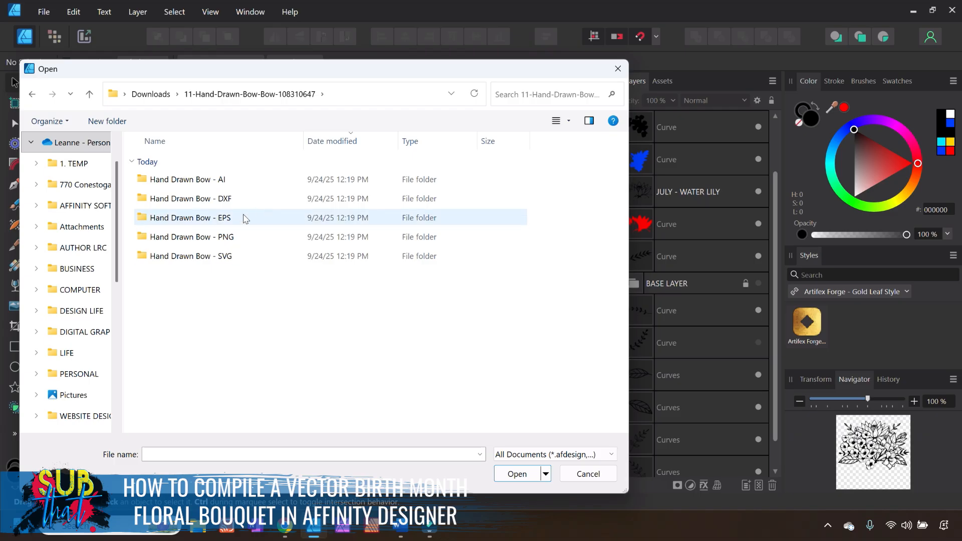
Show the Hand Drawn Bow - PNG folder as large thumbnails and look through the bow designs.
{"action": "double_click", "coordinate": [241, 237]}
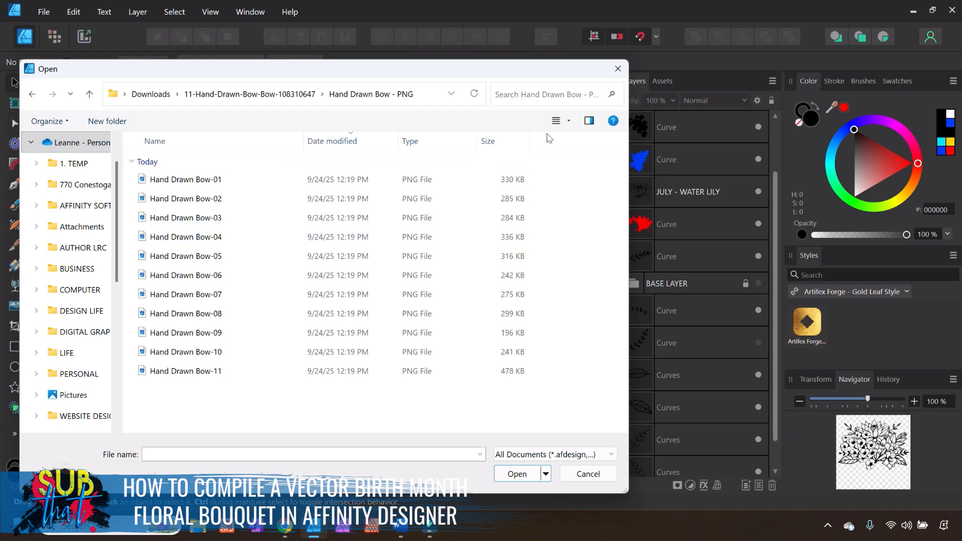
{"action": "left_click", "coordinate": [560, 121]}
{"action": "left_click", "coordinate": [624, 11]}
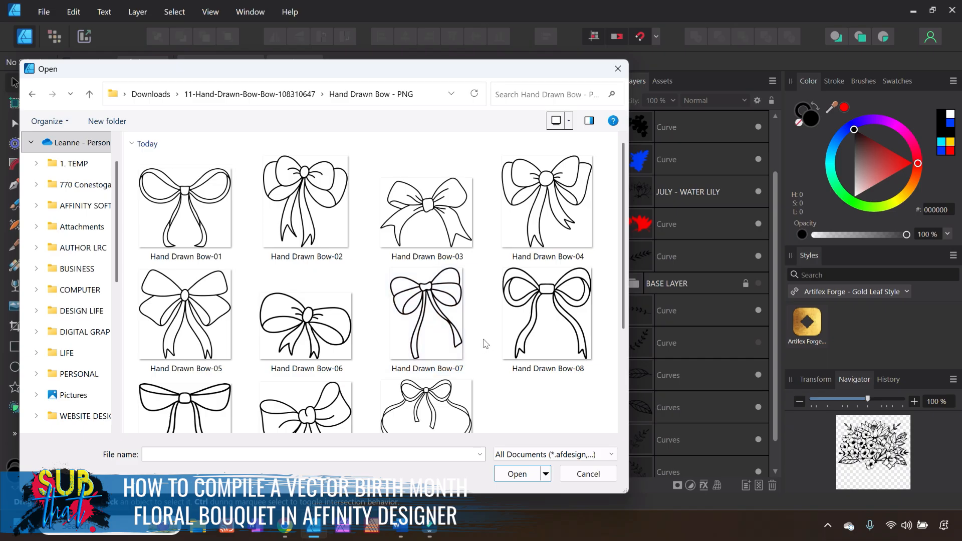
{"action": "scroll", "coordinate": [485, 344], "scroll_direction": "down", "scroll_amount": 1}
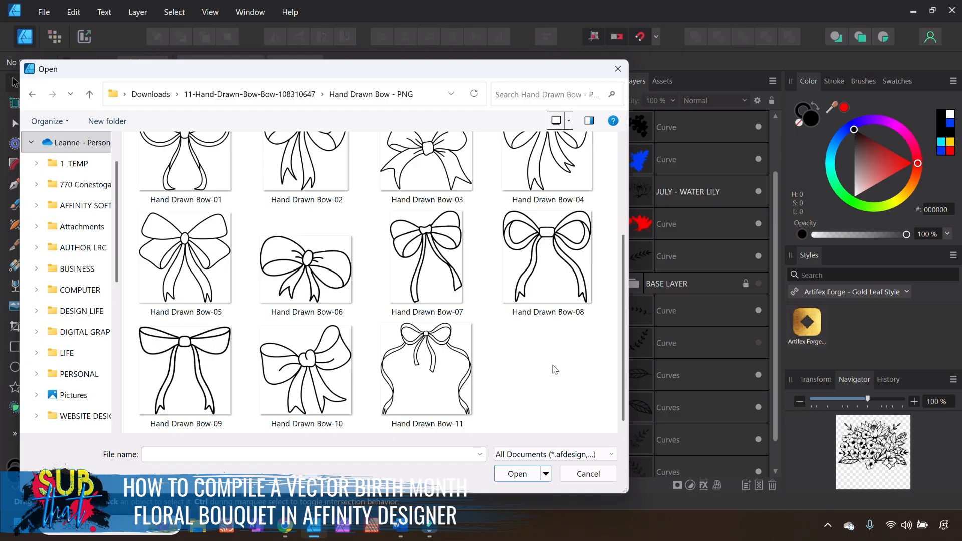
{"action": "scroll", "coordinate": [552, 375], "scroll_direction": "up", "scroll_amount": 1}
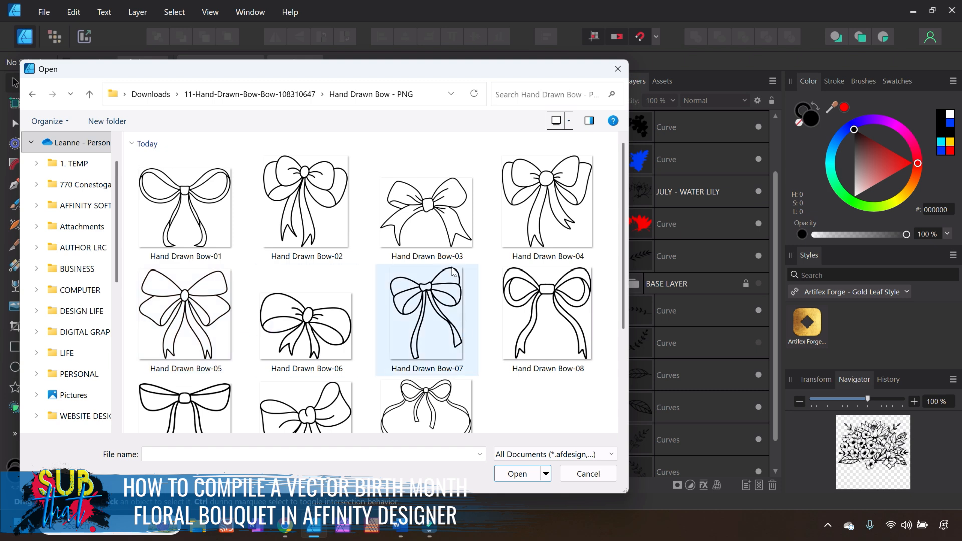
Open Hand Drawn Bow-03 from the Hand Drawn Bow - SVG folder.
{"action": "left_click", "coordinate": [89, 94]}
{"action": "double_click", "coordinate": [224, 257]}
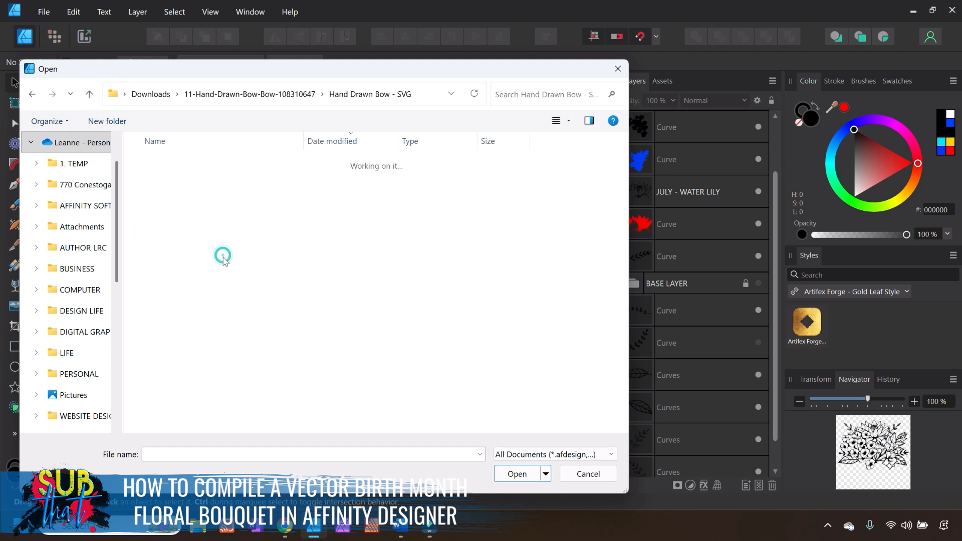
{"action": "left_click", "coordinate": [221, 218]}
{"action": "left_click", "coordinate": [517, 473]}
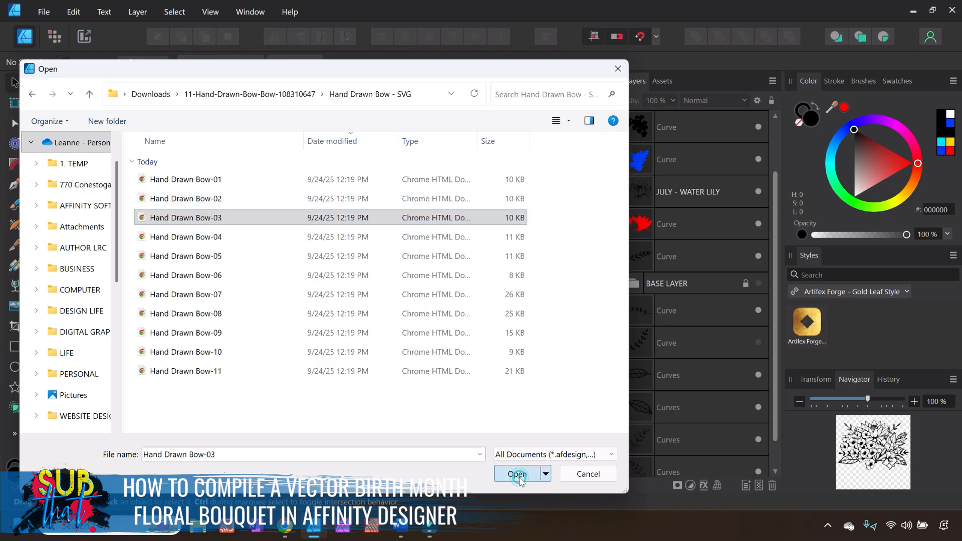
Expand the bow document's layer and copy the bow curves inside it.
{"action": "left_click", "coordinate": [615, 127]}
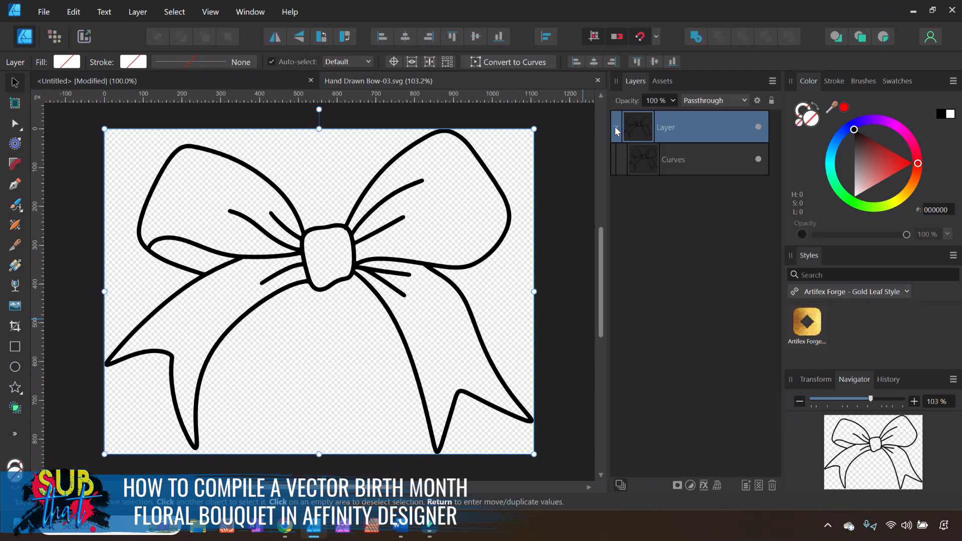
{"action": "left_click", "coordinate": [641, 163]}
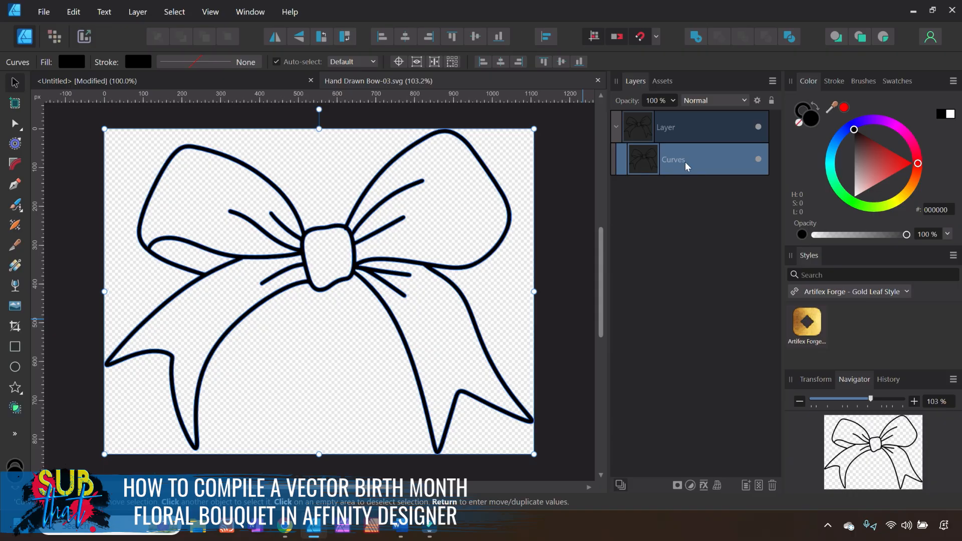
{"action": "right_click", "coordinate": [666, 159]}
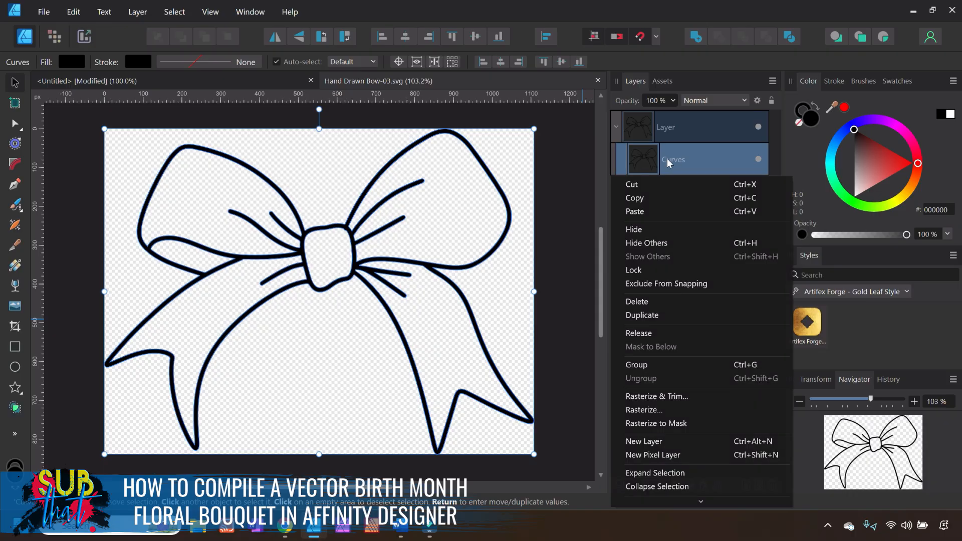
{"action": "left_click", "coordinate": [663, 203]}
Paste the copied bow curves into the untitled bouquet document.
{"action": "left_click", "coordinate": [273, 81]}
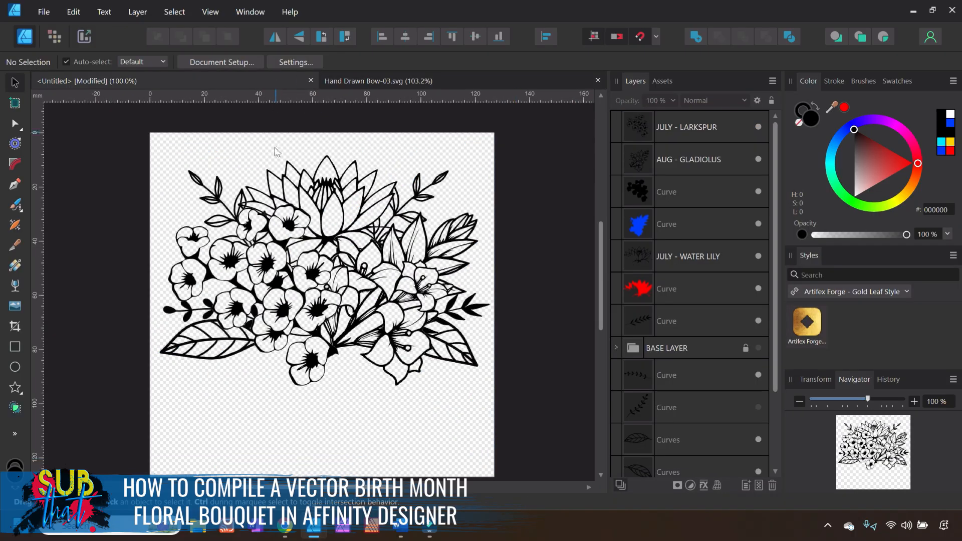
{"action": "right_click", "coordinate": [219, 153]}
{"action": "left_click", "coordinate": [253, 158]}
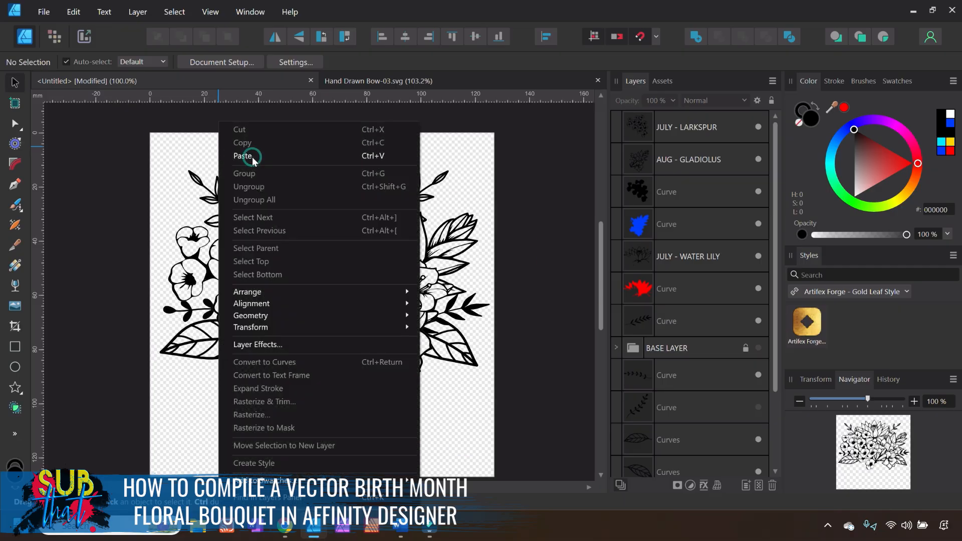
{"action": "left_click_drag", "start_coordinate": [580, 395], "coordinate": [266, 363]}
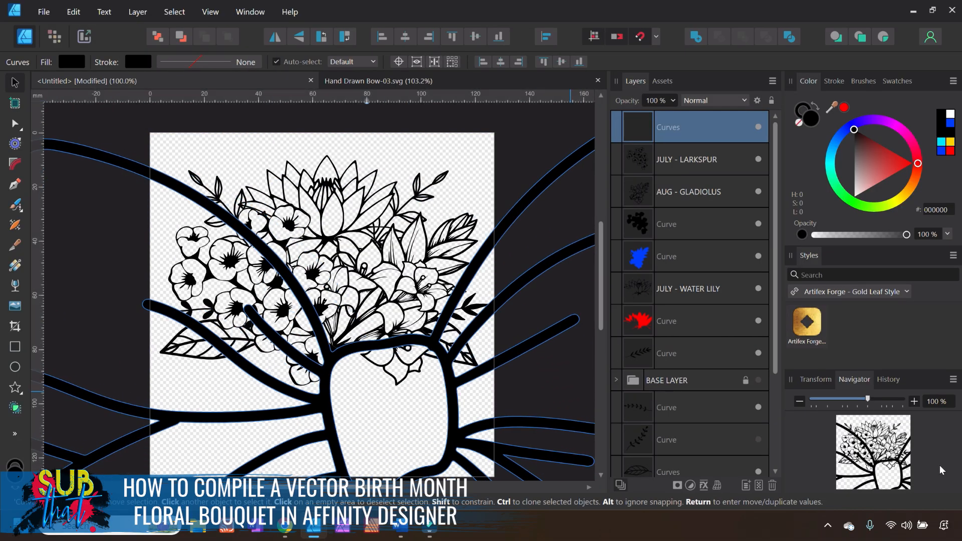
Set the pasted bow's width to 100 mm, keeping its proportions.
{"action": "left_click", "coordinate": [802, 382]}
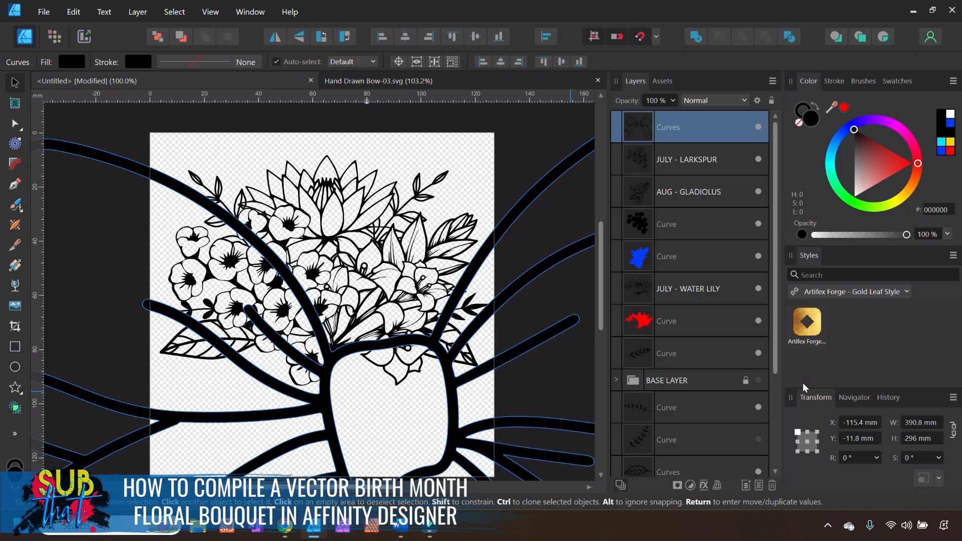
{"action": "left_click", "coordinate": [919, 438]}
{"action": "type", "text": "100"}
{"action": "key", "text": "Return"}
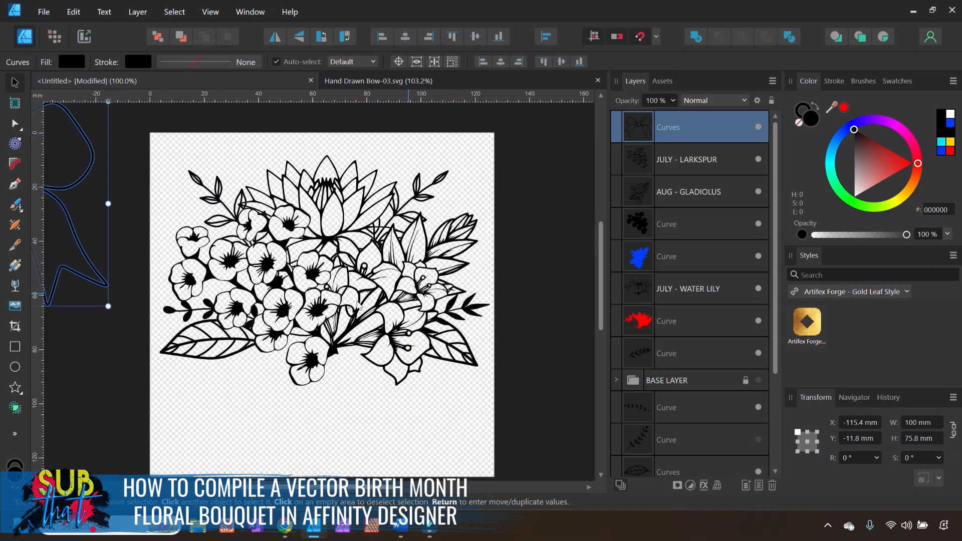
Place the bow over the gathered stems at the bouquet's base and scale it proportionally to about 65.7 mm wide.
{"action": "left_click_drag", "start_coordinate": [67, 249], "coordinate": [428, 432]}
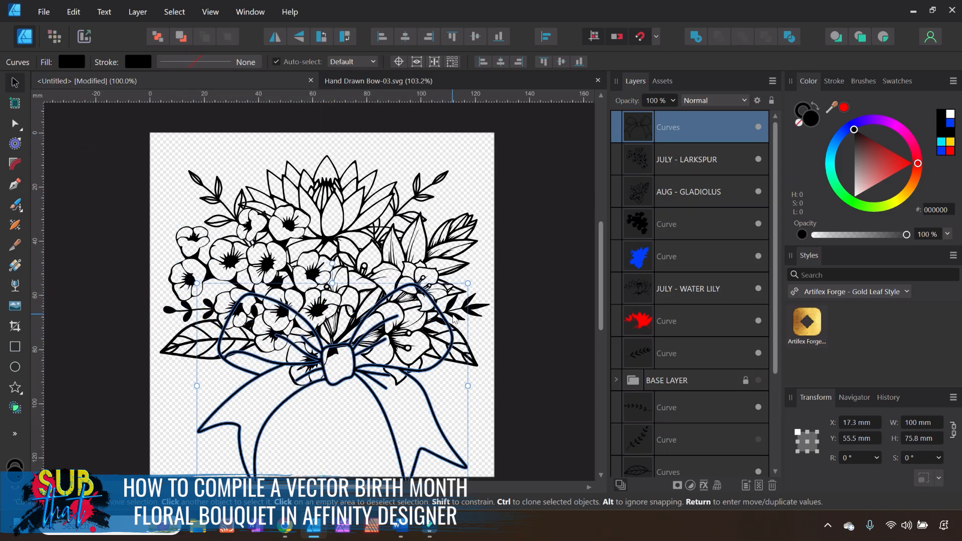
{"action": "left_click_drag", "start_coordinate": [468, 283], "coordinate": [375, 345]}
{"action": "left_click_drag", "start_coordinate": [297, 409], "coordinate": [337, 362]}
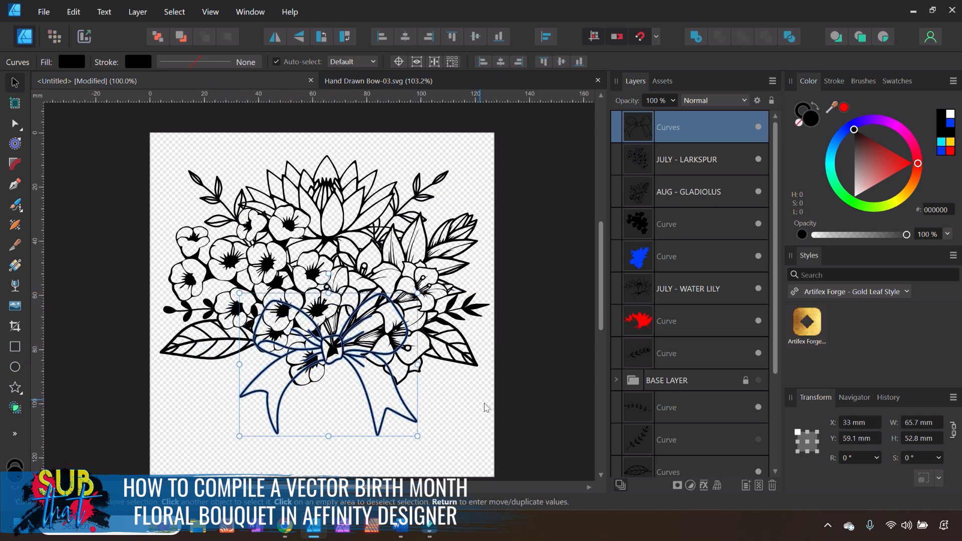
{"action": "left_click", "coordinate": [541, 424]}
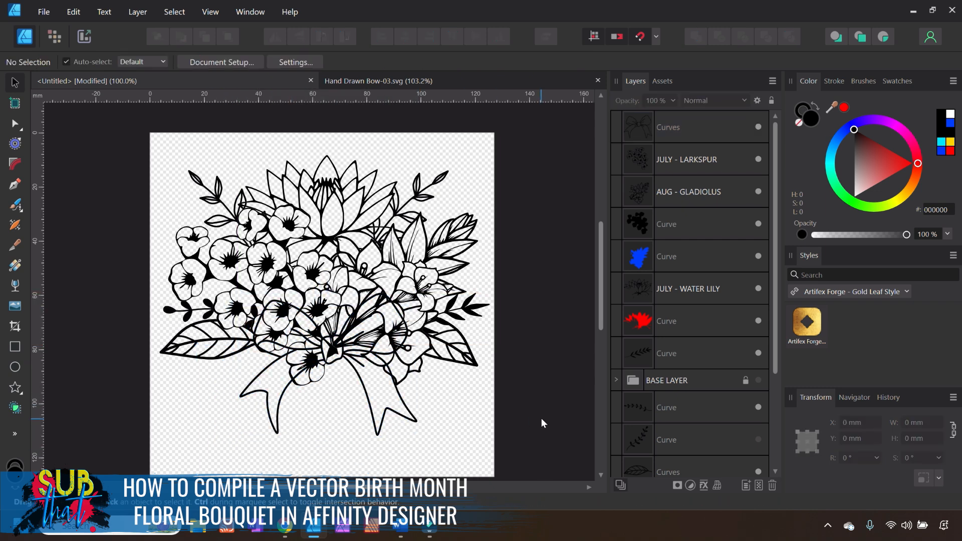
Recolor the bow's fill to red FF0000 so it stands out from the black flowers.
{"action": "left_click", "coordinate": [379, 426]}
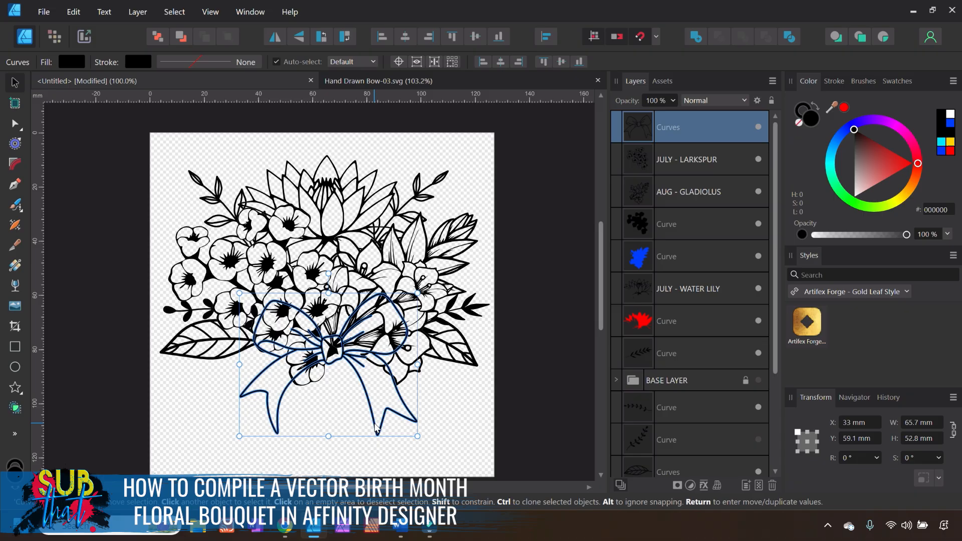
{"action": "left_click", "coordinate": [844, 109]}
{"action": "left_click", "coordinate": [520, 332]}
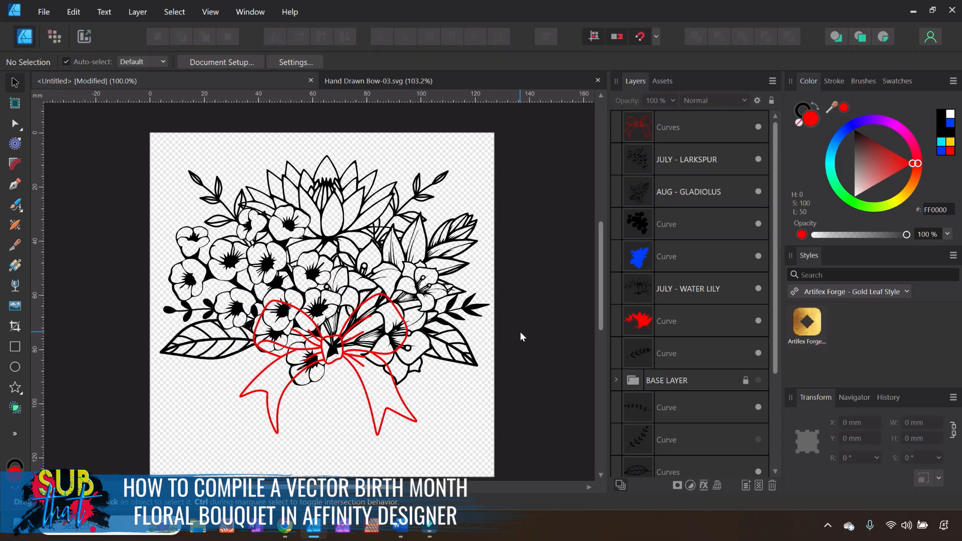
Shift the red bow slightly down over the stems to about Y 59.8 mm.
{"action": "left_click", "coordinate": [336, 368]}
{"action": "left_click_drag", "start_coordinate": [335, 365], "coordinate": [335, 368]}
{"action": "left_click", "coordinate": [74, 13]}
{"action": "left_click", "coordinate": [83, 27]}
{"action": "left_click_drag", "start_coordinate": [413, 416], "coordinate": [410, 423]}
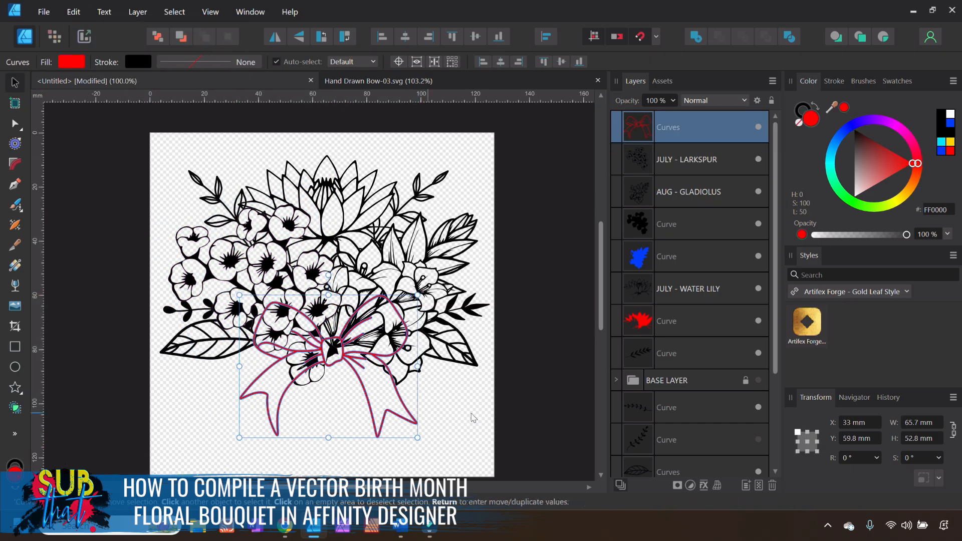
{"action": "left_click", "coordinate": [531, 408]}
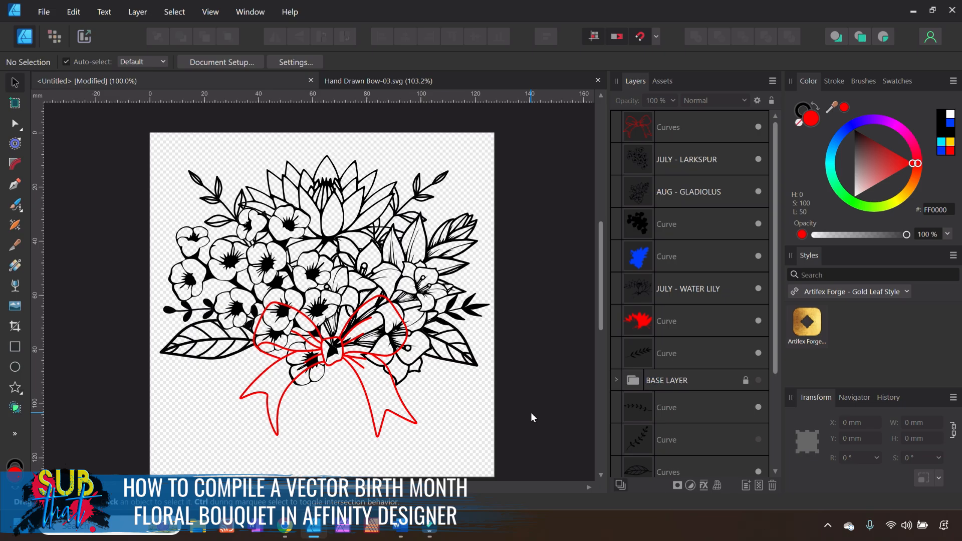
{"action": "left_click", "coordinate": [407, 414]}
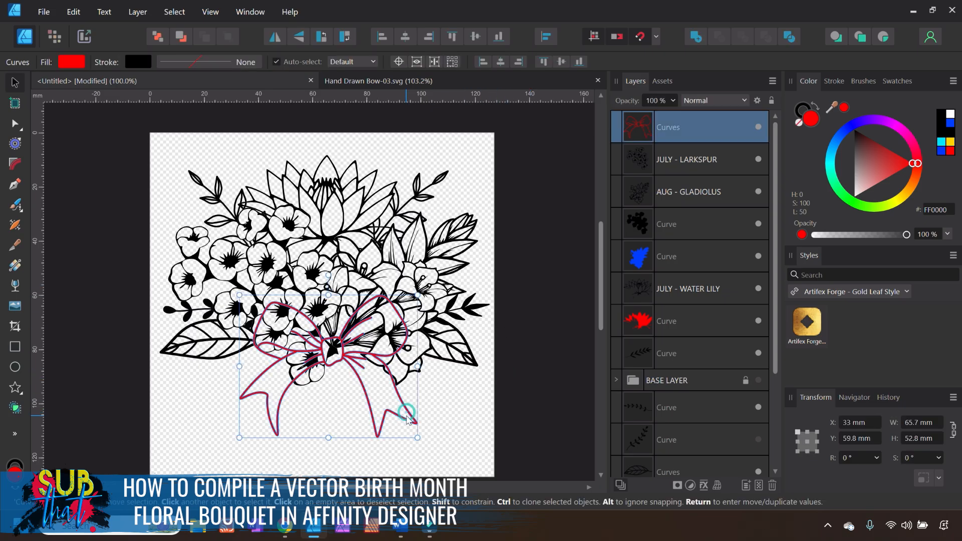
{"action": "left_click", "coordinate": [791, 38]}
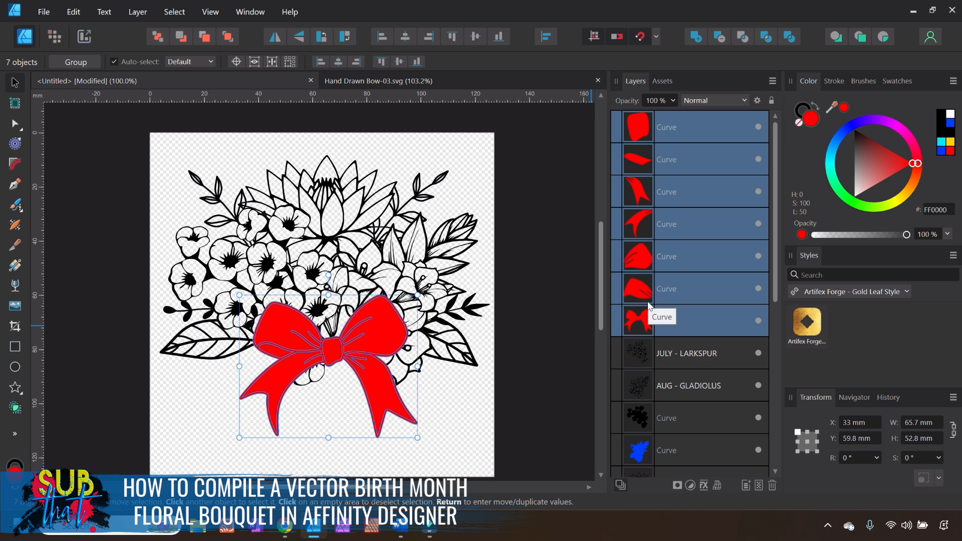
{"action": "key", "text": "ctrl+z"}
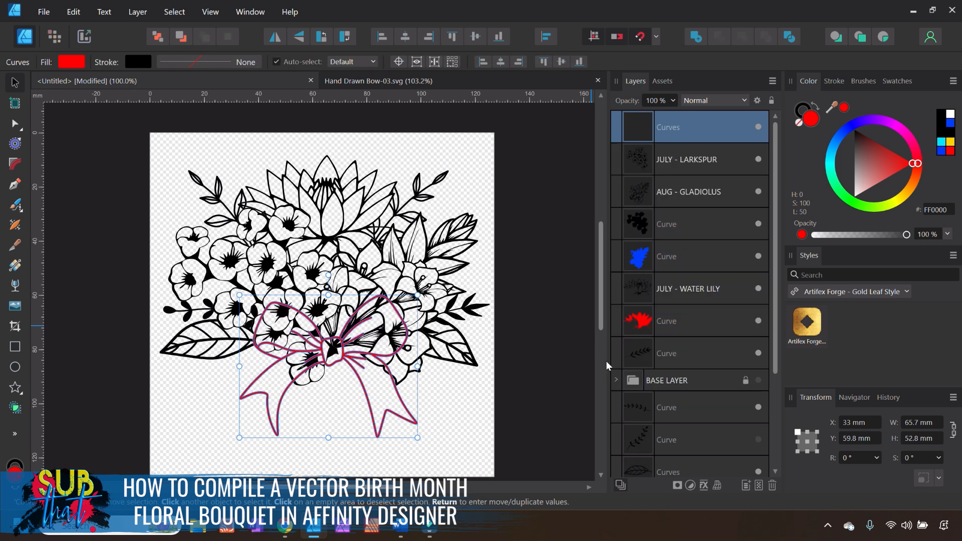
Duplicate the bow curves and apply Divide to the lower copy to break it into separate filled shapes.
{"action": "right_click", "coordinate": [681, 125]}
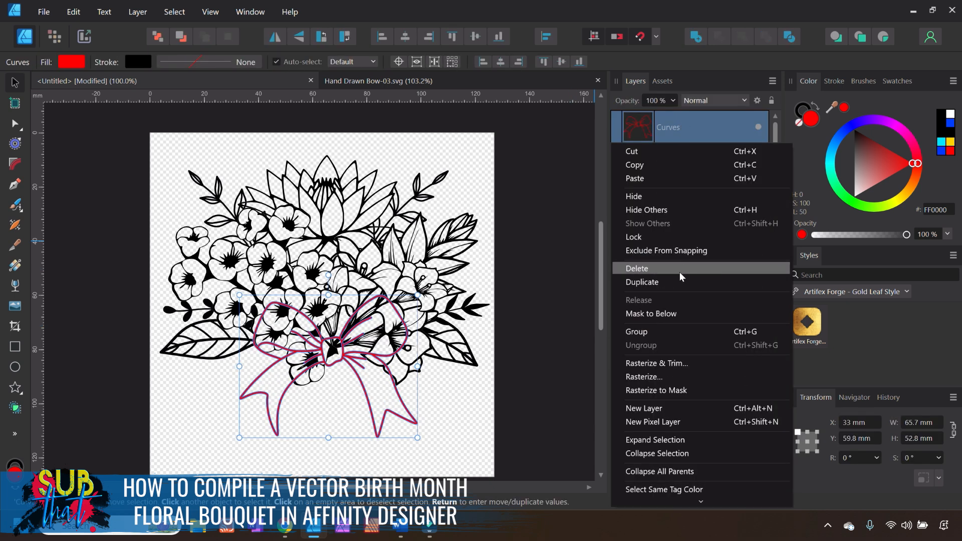
{"action": "left_click", "coordinate": [679, 289]}
{"action": "left_click", "coordinate": [673, 168]}
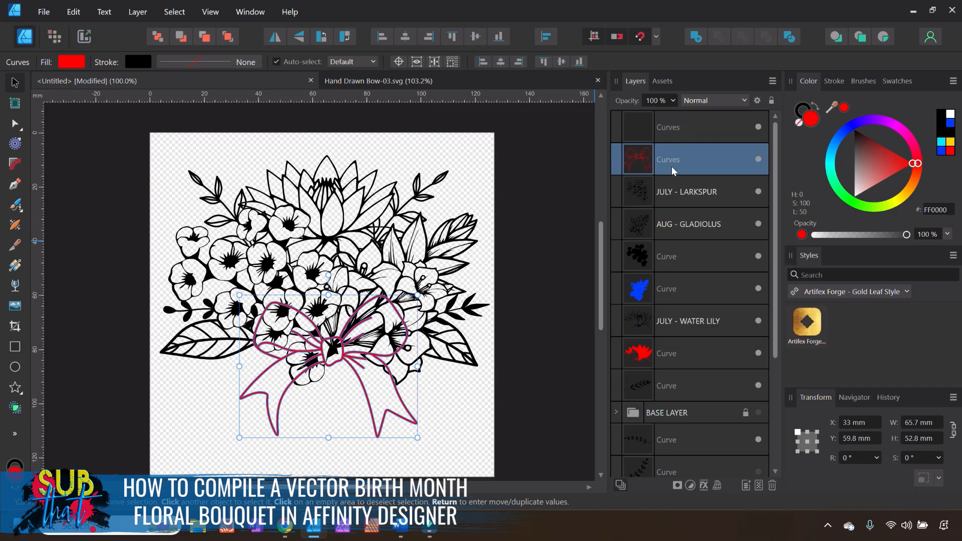
{"action": "left_click", "coordinate": [789, 37]}
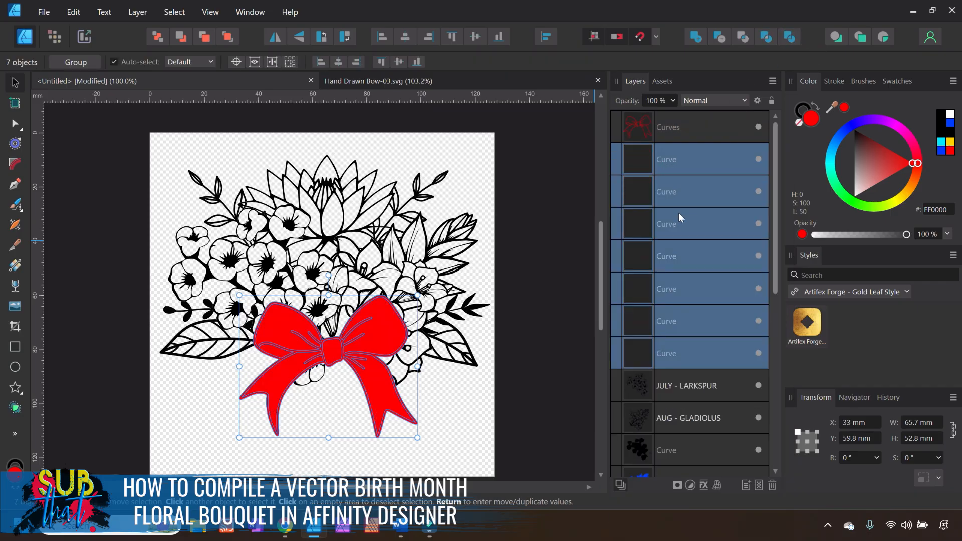
{"action": "left_click", "coordinate": [648, 359], "text": "ctrl"}
{"action": "right_click", "coordinate": [674, 163]}
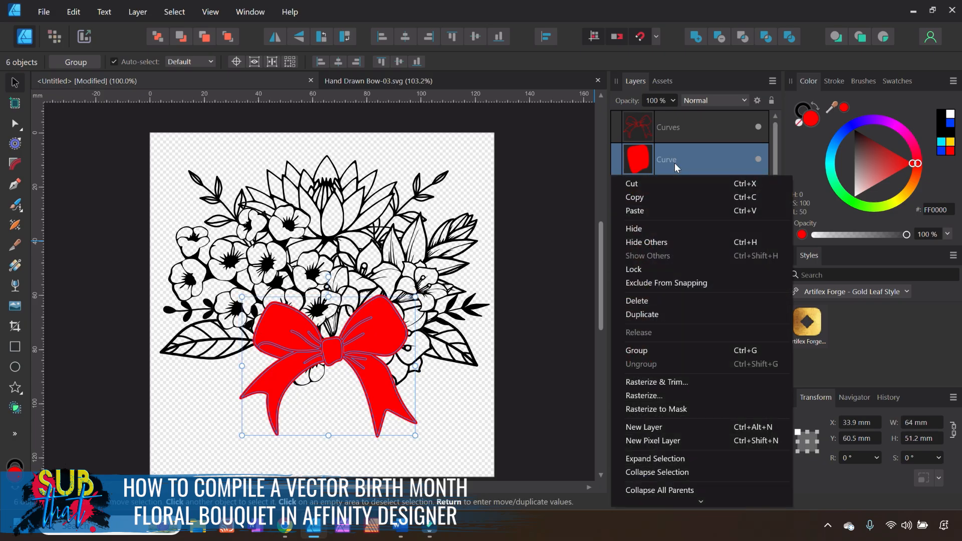
{"action": "left_click", "coordinate": [670, 315]}
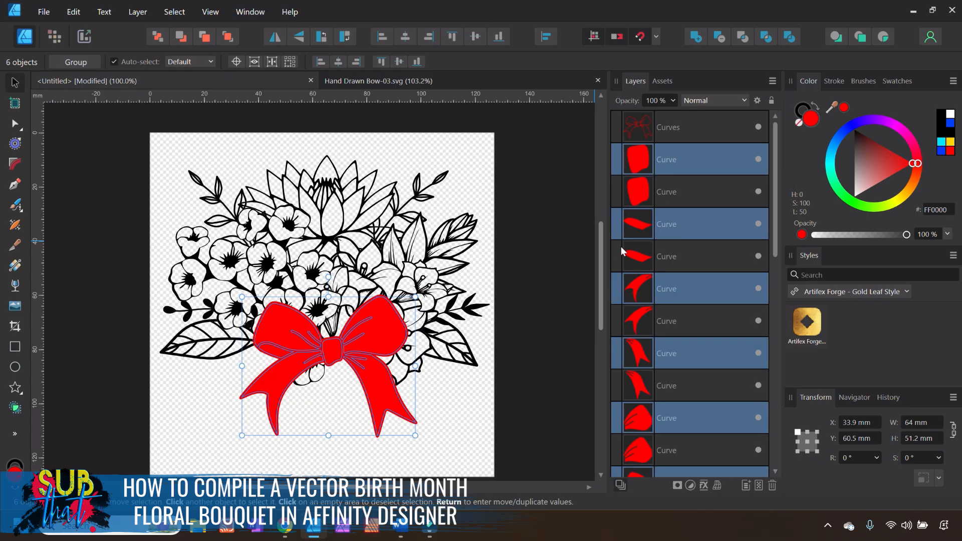
{"action": "right_click", "coordinate": [693, 154]}
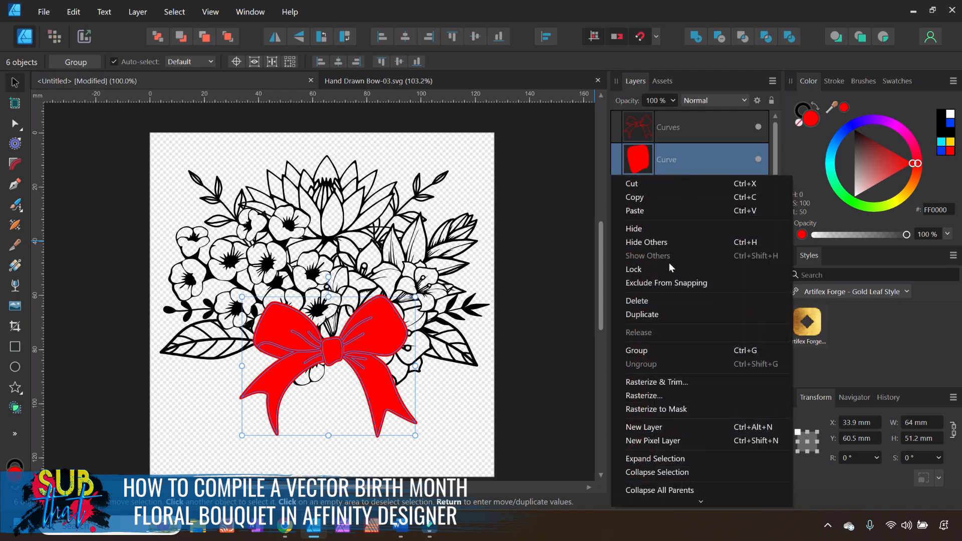
Delete the six inner bow pieces, keeping only the full bow silhouette beneath the outline.
{"action": "left_click", "coordinate": [677, 155]}
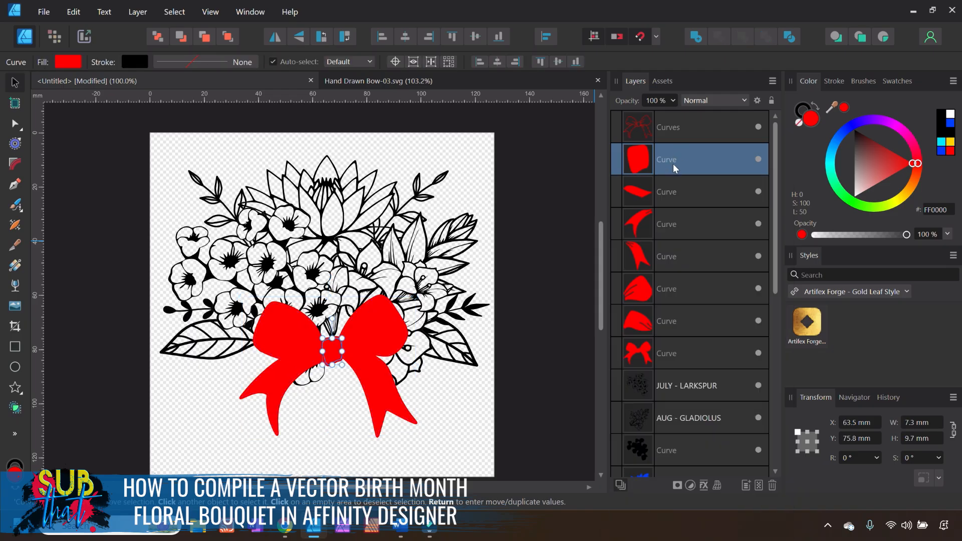
{"action": "left_click", "coordinate": [642, 315], "text": "shift"}
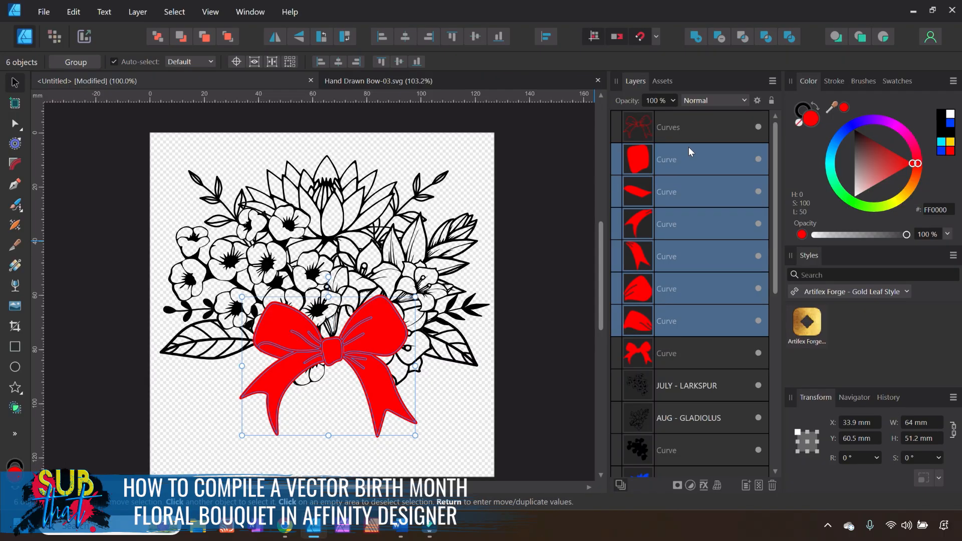
{"action": "right_click", "coordinate": [688, 164]}
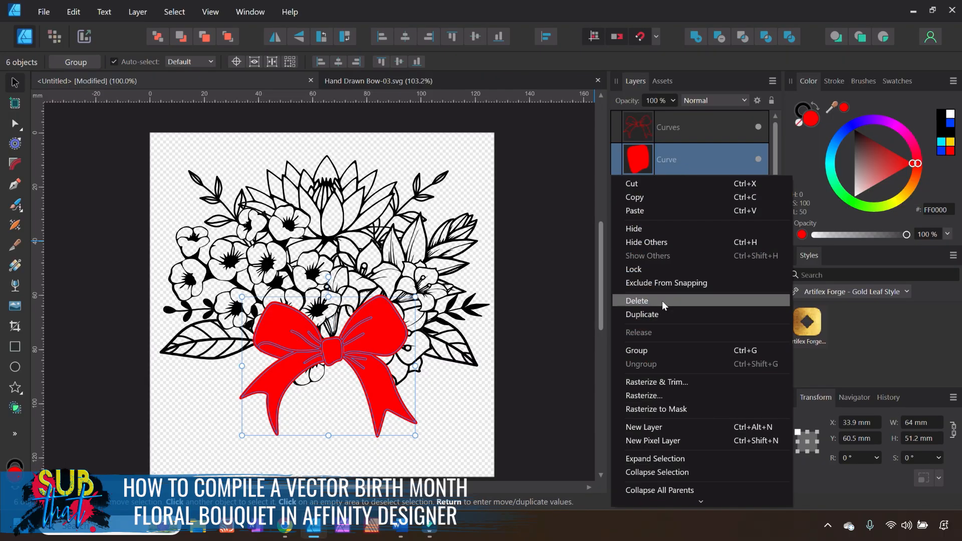
{"action": "left_click", "coordinate": [663, 301]}
Set the solid red bow silhouette's blend mode to Erase.
{"action": "left_click", "coordinate": [677, 152]}
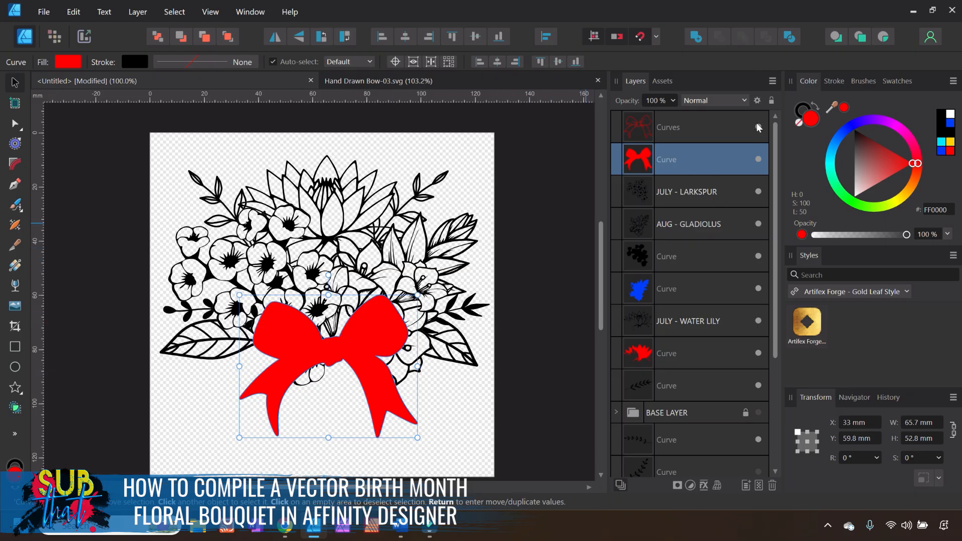
{"action": "left_click", "coordinate": [714, 100]}
{"action": "scroll", "coordinate": [710, 260], "scroll_direction": "down", "scroll_amount": 5}
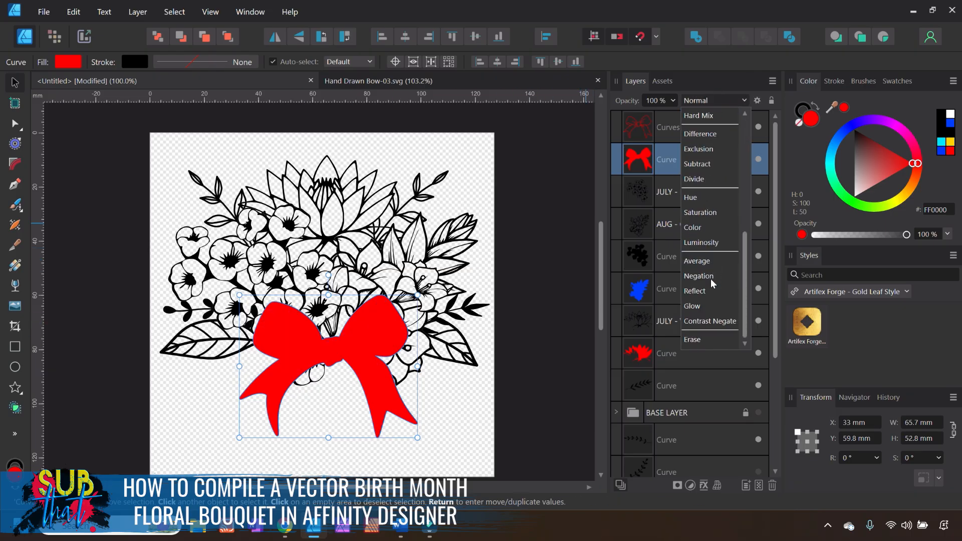
{"action": "left_click", "coordinate": [692, 341]}
{"action": "left_click", "coordinate": [555, 309]}
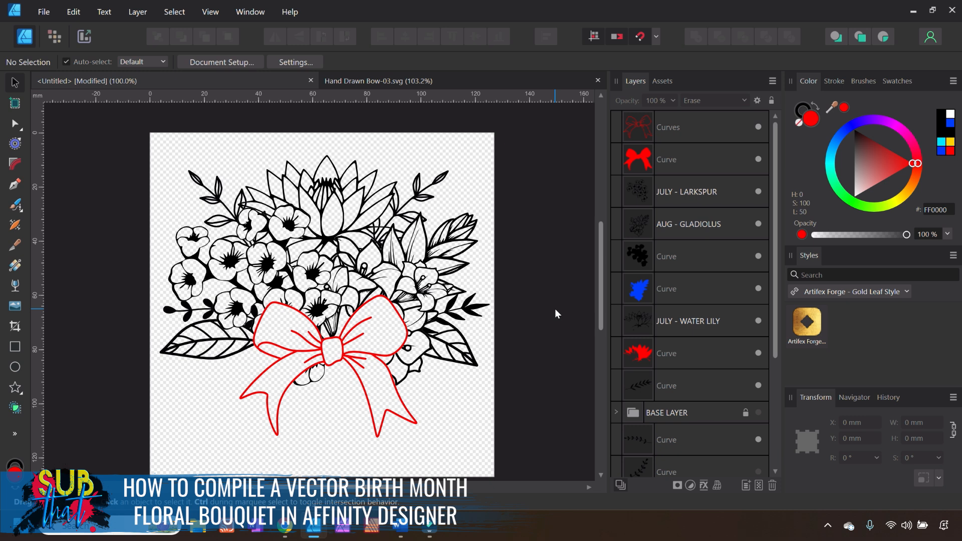
Remove the stroke from the top bow outline and set its fill to black 000000.
{"action": "left_click", "coordinate": [681, 137]}
{"action": "left_click", "coordinate": [799, 113]}
{"action": "left_click", "coordinate": [799, 122]}
{"action": "left_click", "coordinate": [813, 118]}
{"action": "left_click_drag", "start_coordinate": [868, 145], "coordinate": [859, 137]}
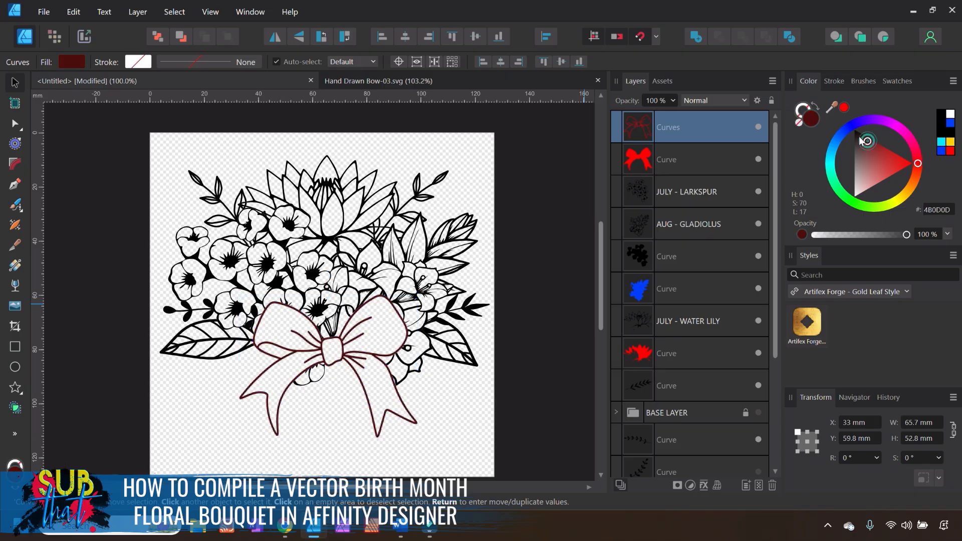
{"action": "left_click", "coordinate": [558, 273]}
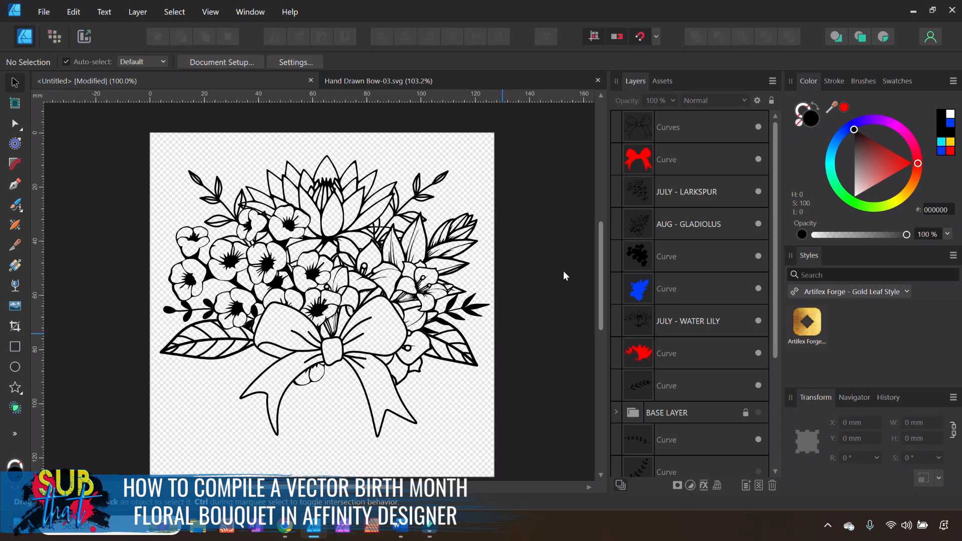
Move the bow outline and its erase silhouette together down to about Y 65.9 mm.
{"action": "left_click", "coordinate": [648, 158]}
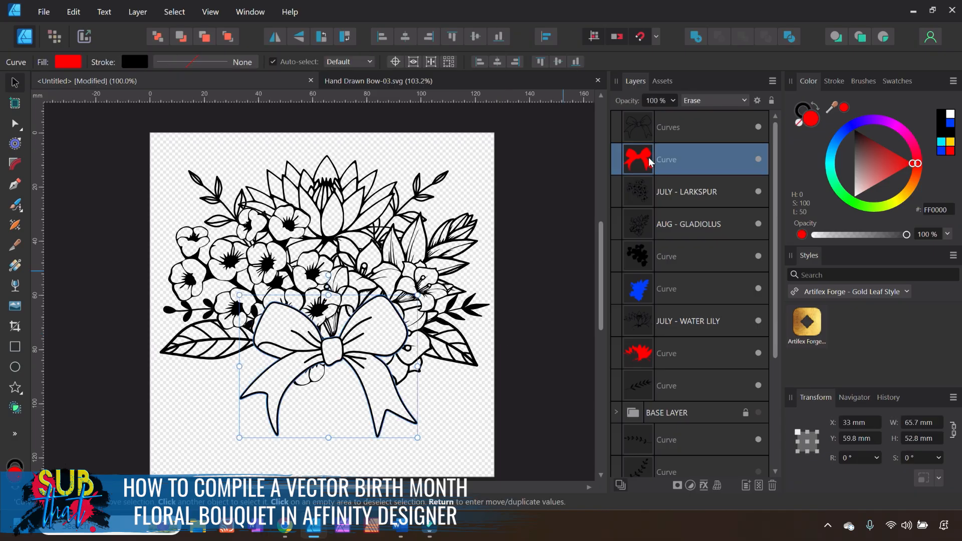
{"action": "left_click", "coordinate": [648, 122], "text": "ctrl"}
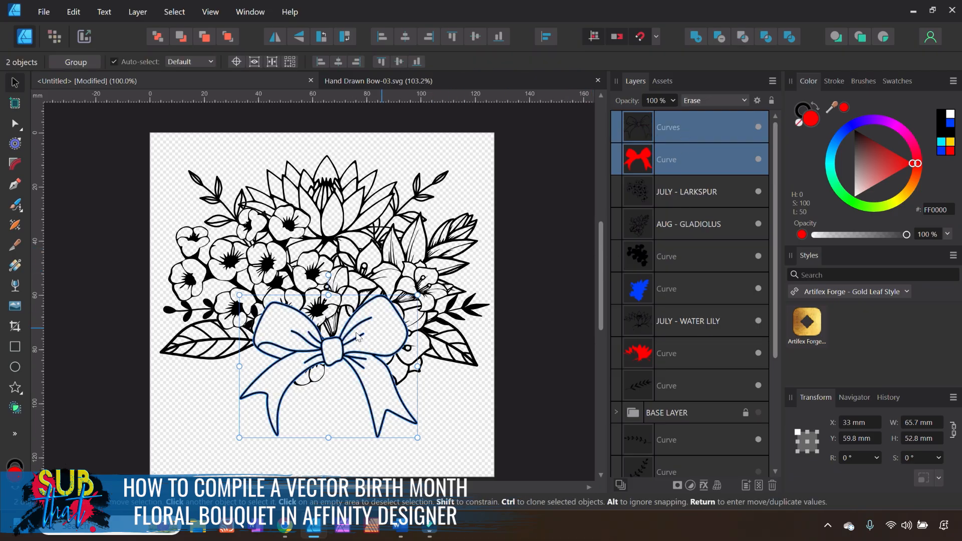
{"action": "left_click_drag", "start_coordinate": [339, 347], "coordinate": [339, 363]}
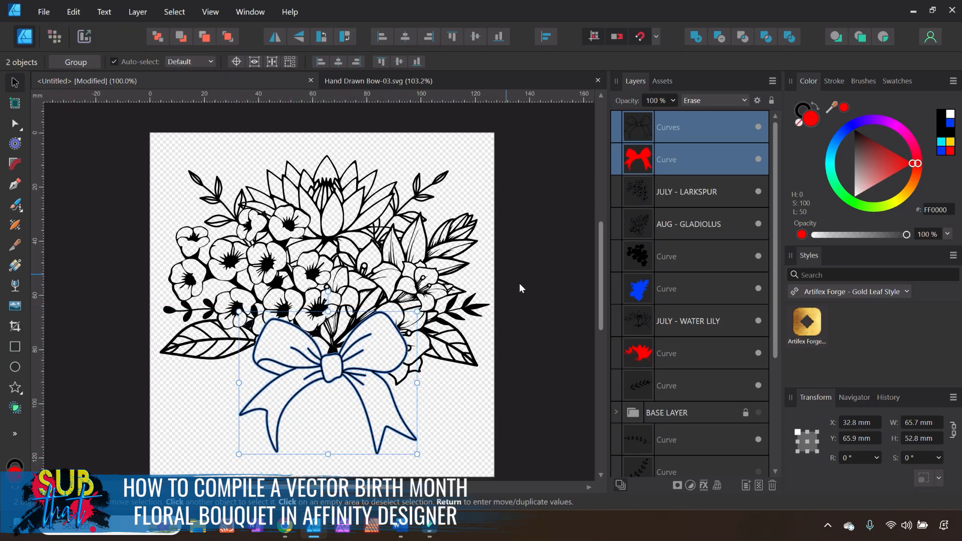
{"action": "scroll", "coordinate": [530, 304], "scroll_direction": "down", "scroll_amount": 1}
{"action": "left_click", "coordinate": [533, 343]}
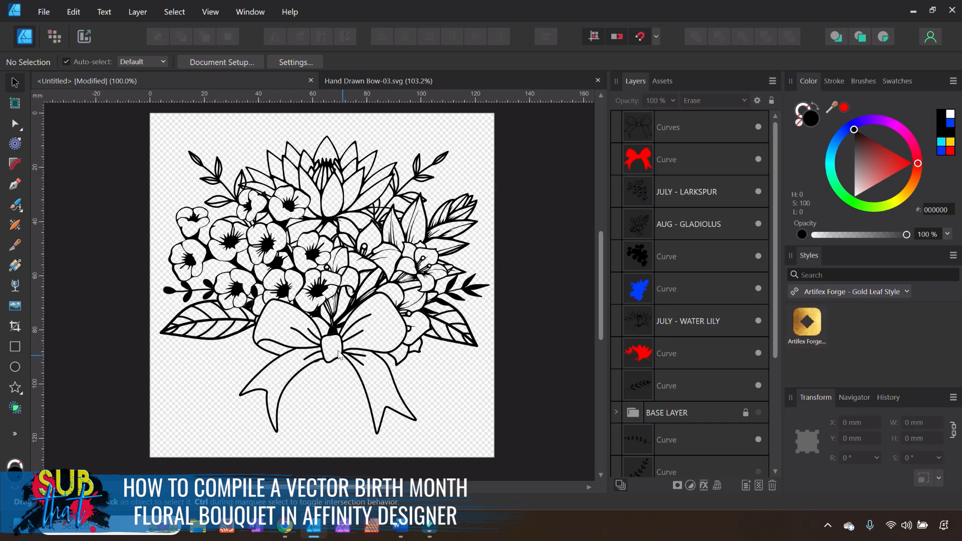
Nudge the bow outline and its erase silhouette together up to Y 64.5 mm to cover the stem ends.
{"action": "left_click", "coordinate": [648, 157]}
{"action": "left_click", "coordinate": [671, 125], "text": "shift"}
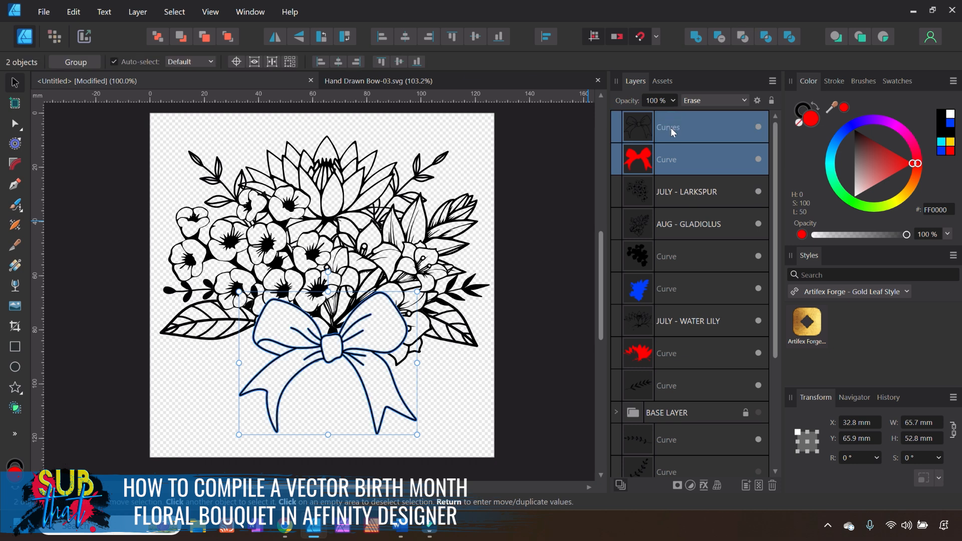
{"action": "key", "text": "Up"}
{"action": "key", "text": "Up"}
{"action": "key", "text": "Up"}
{"action": "key", "text": "Up"}
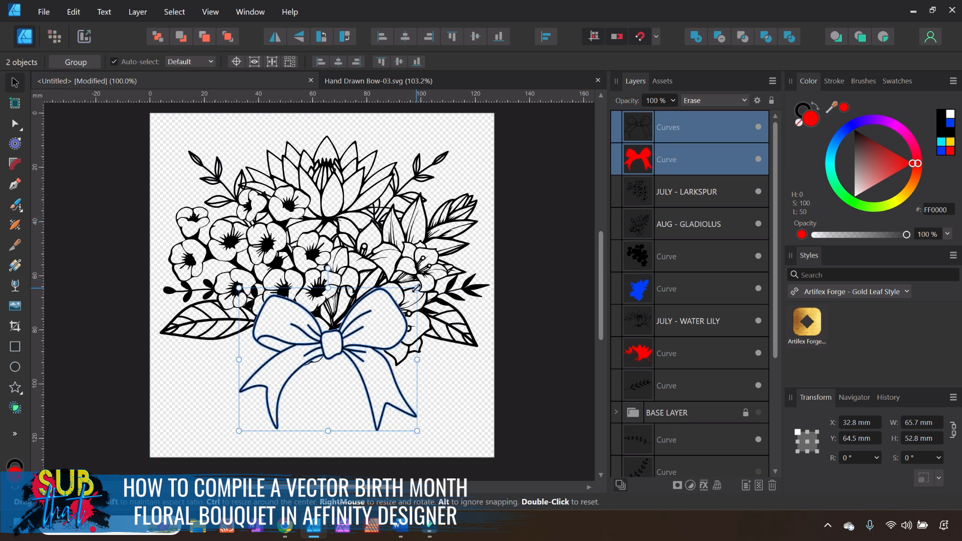
Enlarge the bow outline and its erase silhouette together to about 69.8 by 56 mm and reposition them over the stems.
{"action": "left_click_drag", "start_coordinate": [416, 287], "coordinate": [428, 279]}
{"action": "left_click_drag", "start_coordinate": [357, 329], "coordinate": [346, 335]}
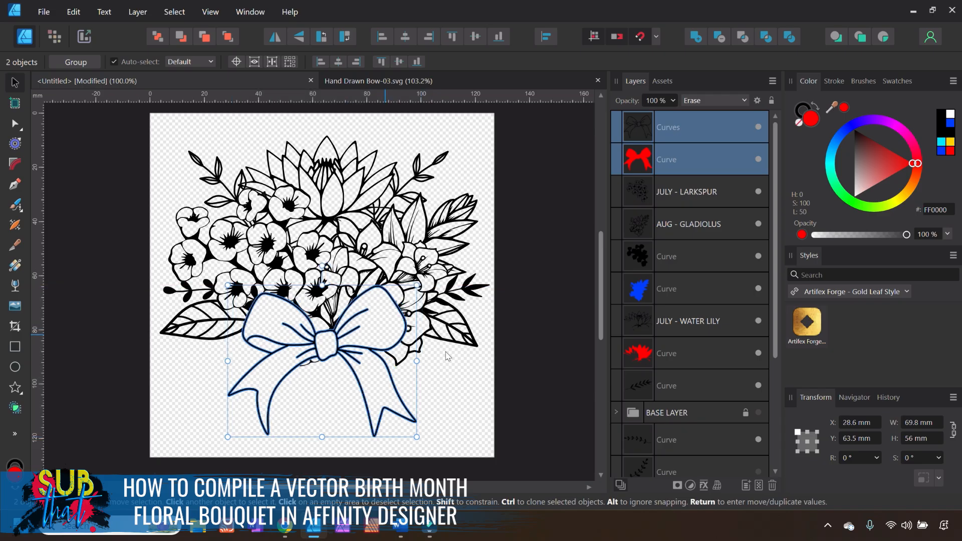
Fine-tune the position of the bow outline and its erase silhouette to X 28.8 mm, Y 63.3 mm, and deselect them.
{"action": "key", "text": "Right"}
{"action": "key", "text": "Right"}
{"action": "key", "text": "Right"}
{"action": "key", "text": "Right"}
{"action": "key", "text": "Right"}
{"action": "key", "text": "Right"}
{"action": "key", "text": "Down"}
{"action": "key", "text": "Down"}
{"action": "key", "text": "Right"}
{"action": "key", "text": "Right"}
{"action": "key", "text": "Right"}
{"action": "key", "text": "Right"}
{"action": "key", "text": "Right"}
{"action": "key", "text": "Right"}
{"action": "key", "text": "Right"}
{"action": "key", "text": "Right"}
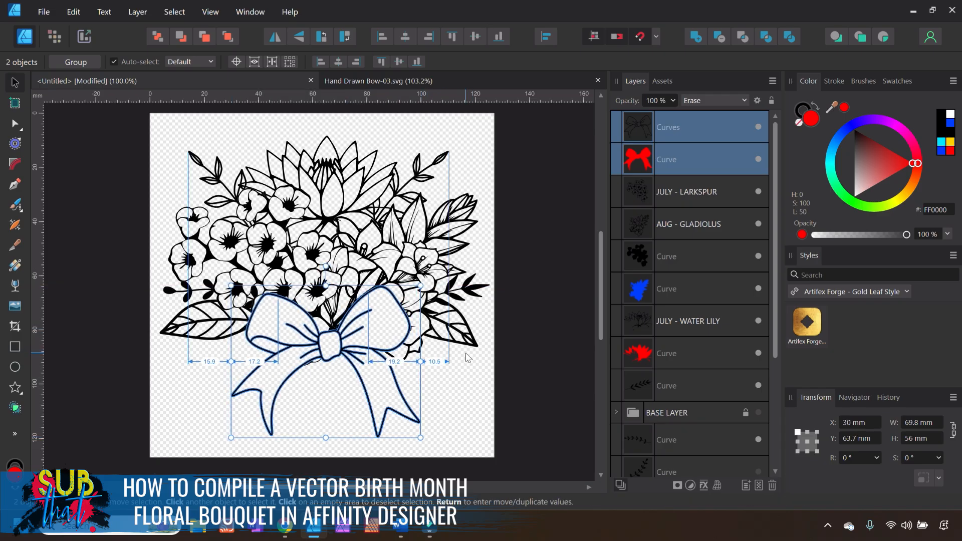
{"action": "key", "text": "Up"}
{"action": "key", "text": "Up"}
{"action": "key", "text": "Up"}
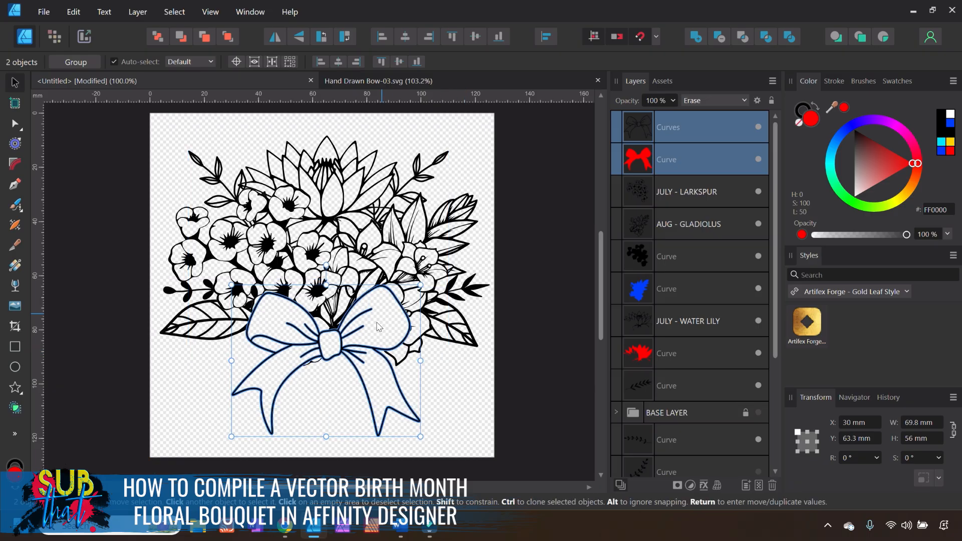
{"action": "left_click_drag", "start_coordinate": [374, 357], "coordinate": [372, 356]}
{"action": "left_click", "coordinate": [537, 327]}
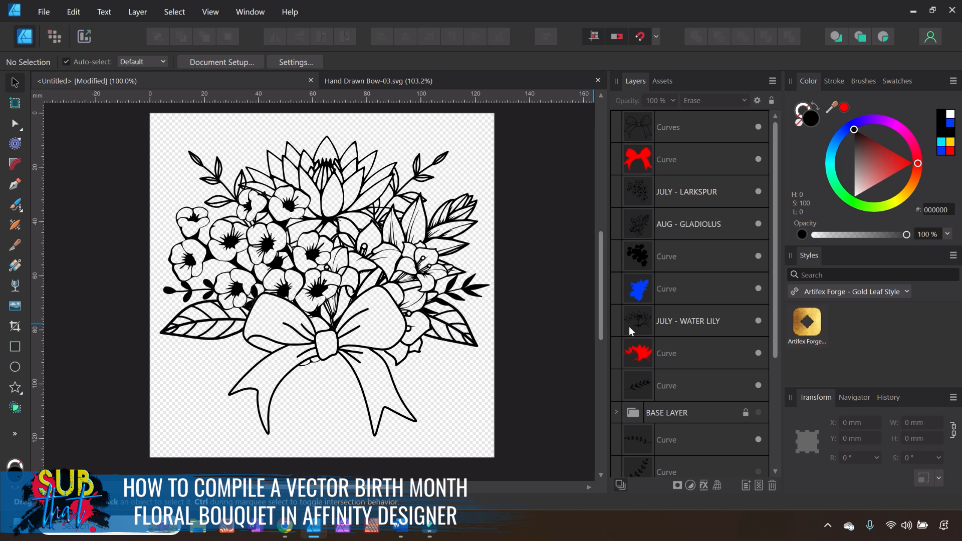
Merge the black, blue and red flower erase silhouettes into one shape with the Add operation, leaving out the bow silhouette.
{"action": "scroll", "coordinate": [714, 307], "scroll_direction": "down", "scroll_amount": 5}
{"action": "scroll", "coordinate": [717, 302], "scroll_direction": "up", "scroll_amount": 5}
{"action": "left_click", "coordinate": [675, 354]}
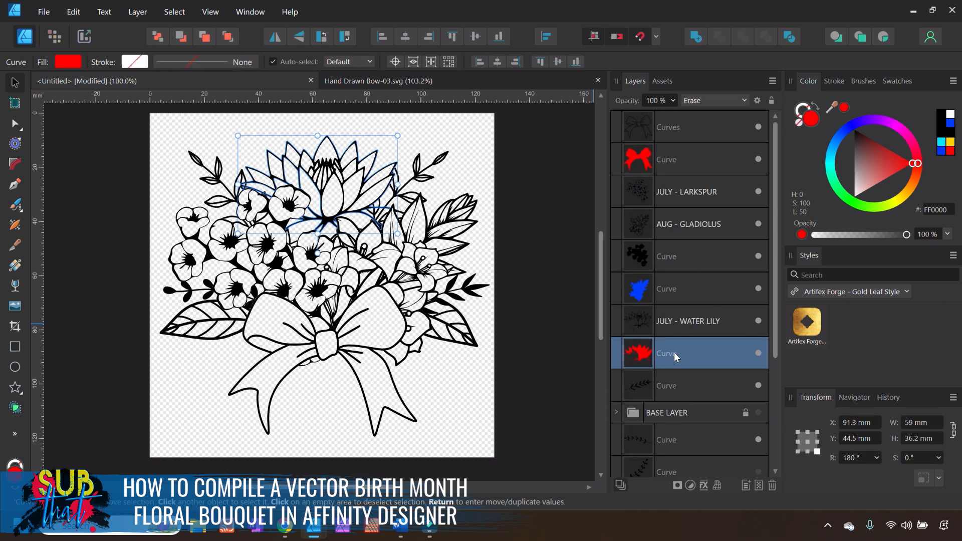
{"action": "left_click", "coordinate": [672, 250]}
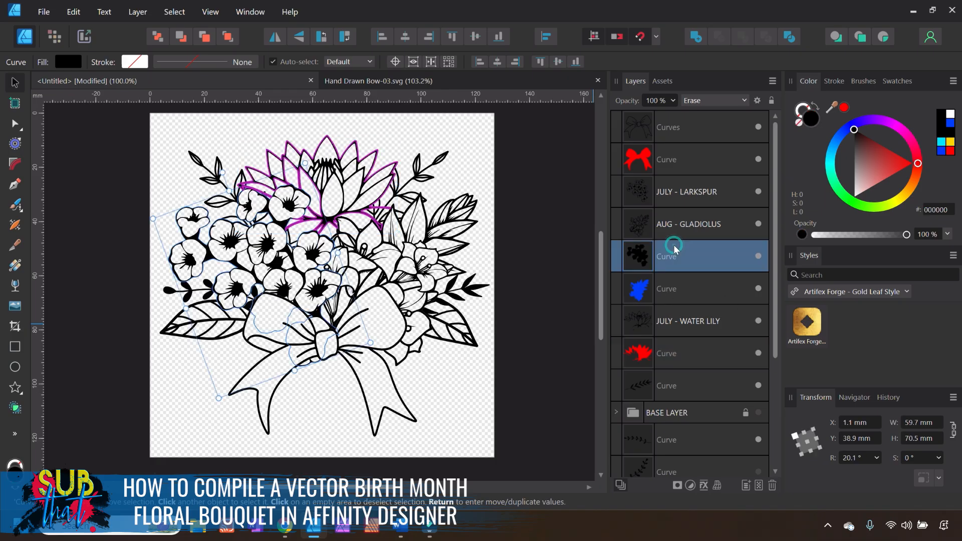
{"action": "left_click", "coordinate": [663, 286], "text": "shift"}
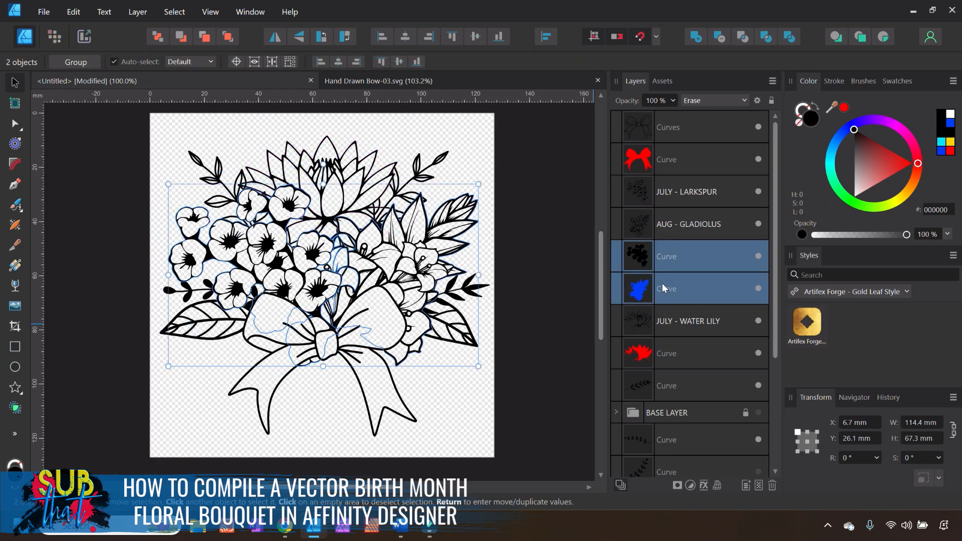
{"action": "left_click", "coordinate": [676, 359], "text": "ctrl"}
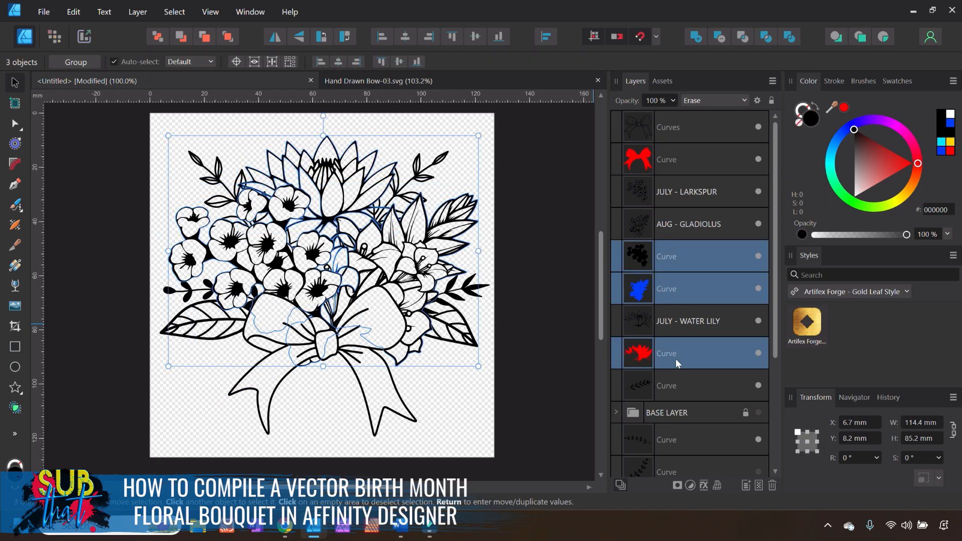
{"action": "left_click", "coordinate": [699, 38]}
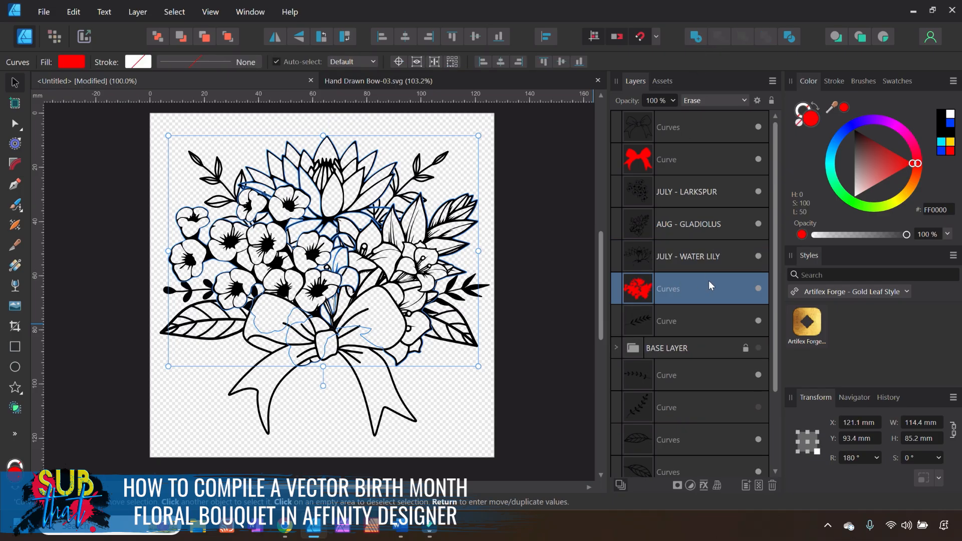
Combine the six visible filler leaf curves into one shape with the Add operation, excluding the hidden leaf sprig.
{"action": "left_click", "coordinate": [648, 323]}
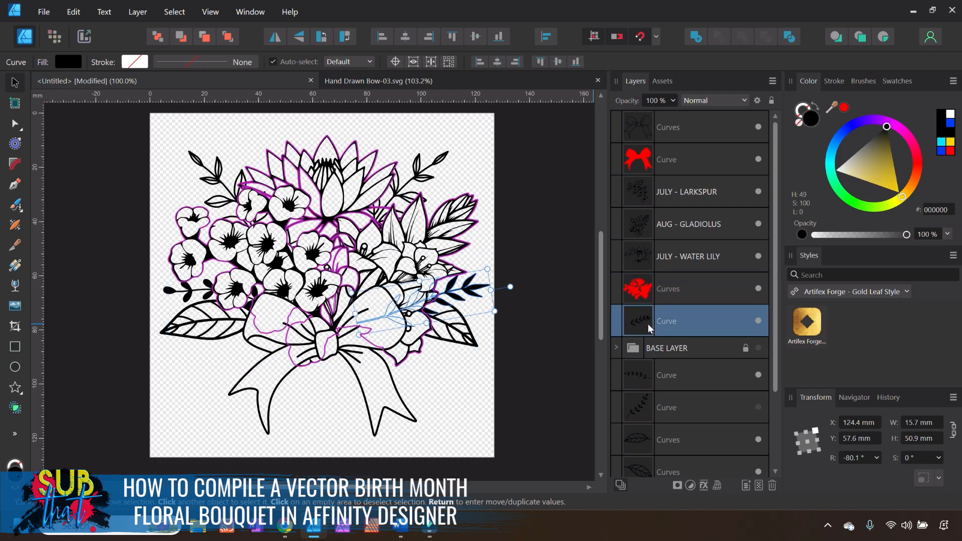
{"action": "left_click", "coordinate": [675, 377], "text": "ctrl"}
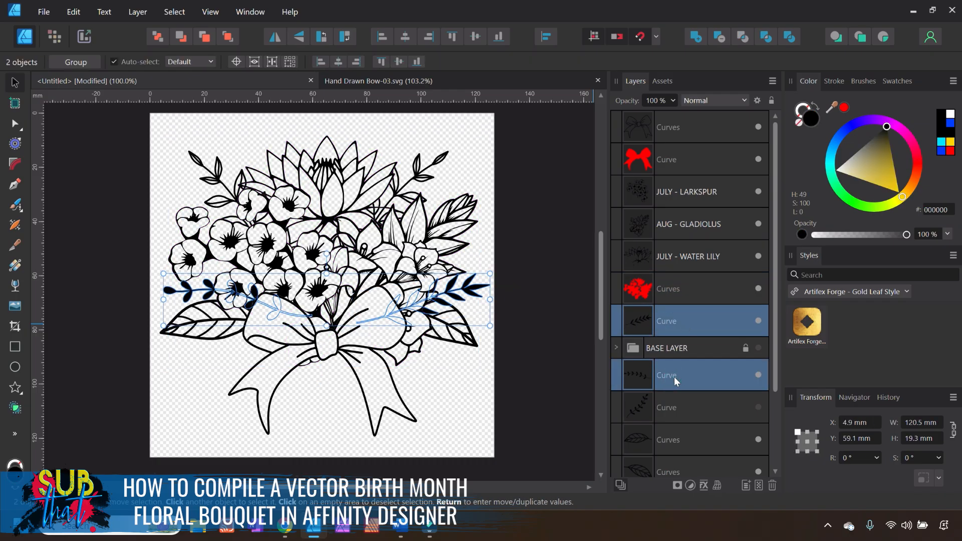
{"action": "left_click", "coordinate": [674, 408], "text": "ctrl"}
{"action": "left_click", "coordinate": [676, 440], "text": "ctrl"}
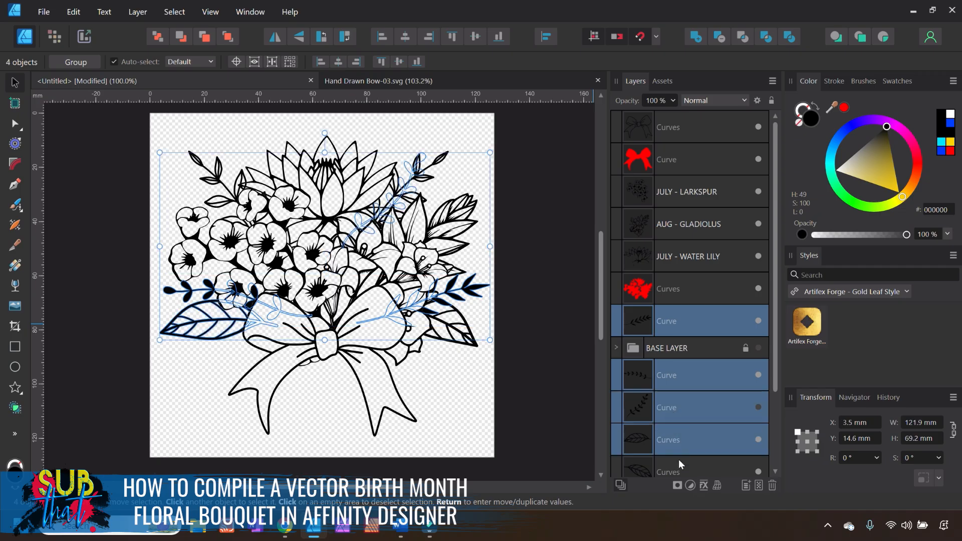
{"action": "left_click", "coordinate": [678, 461], "text": "ctrl"}
{"action": "scroll", "coordinate": [700, 371], "scroll_direction": "down", "scroll_amount": 2}
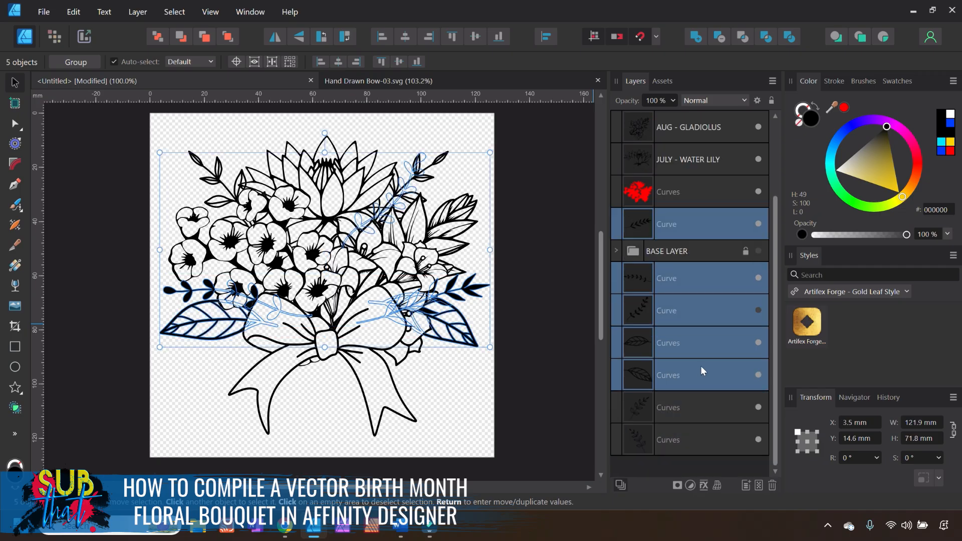
{"action": "left_click", "coordinate": [682, 408], "text": "ctrl"}
{"action": "left_click", "coordinate": [682, 441], "text": "ctrl"}
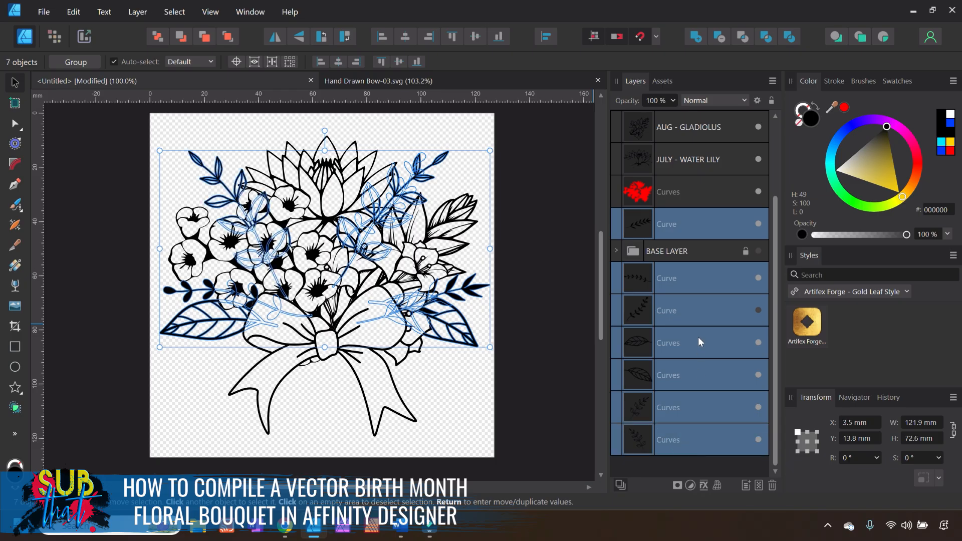
{"action": "left_click", "coordinate": [691, 312], "text": "ctrl"}
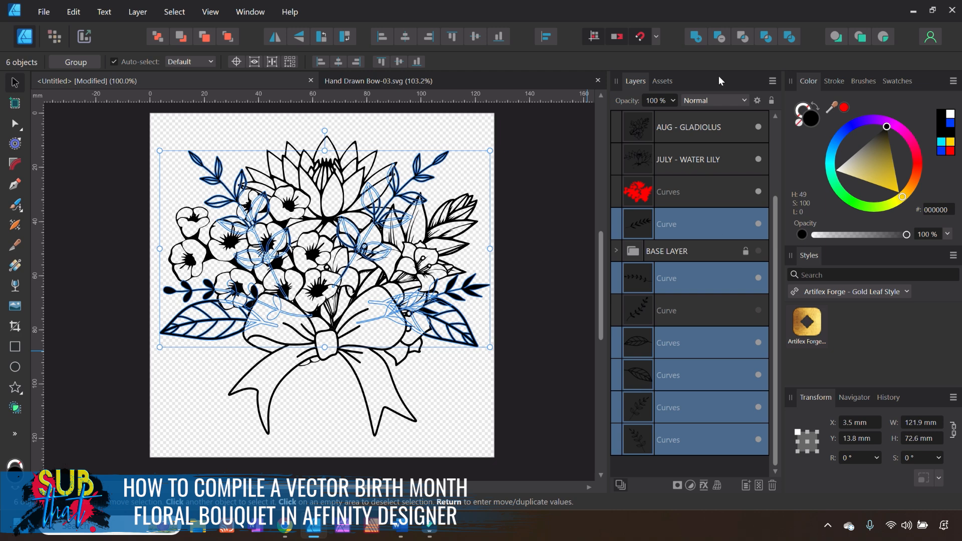
{"action": "left_click", "coordinate": [696, 36]}
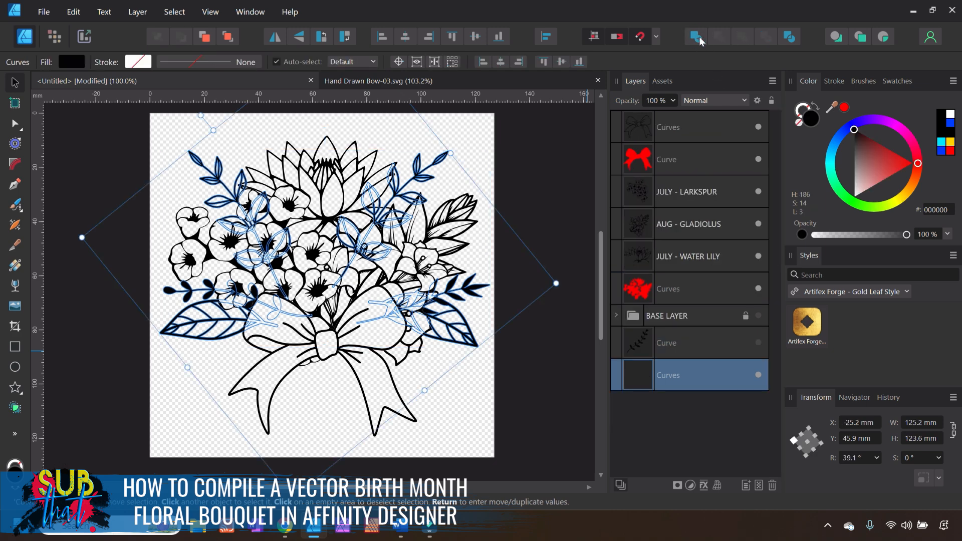
Delete the hidden leaf sprig curve and move the combined leaves directly beneath the merged red flower silhouette.
{"action": "left_click", "coordinate": [696, 346]}
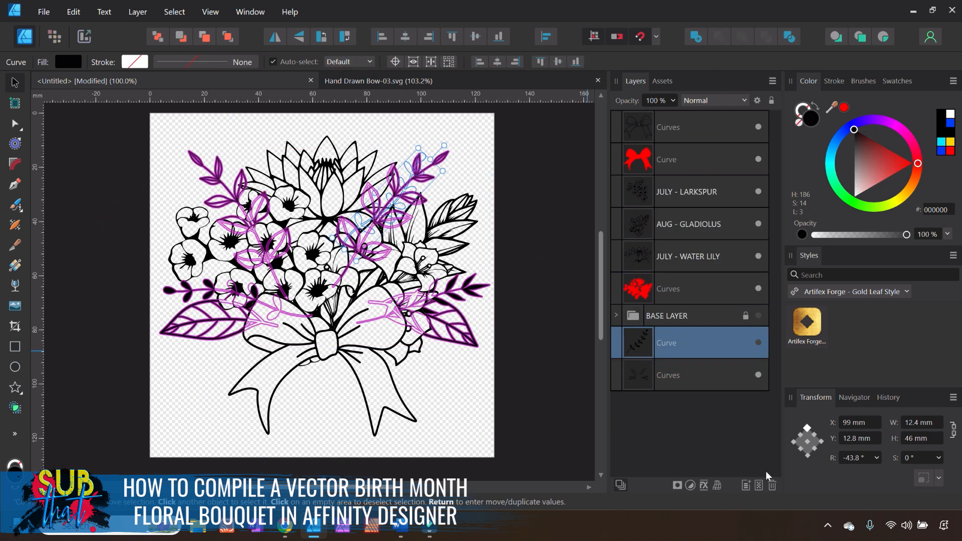
{"action": "left_click", "coordinate": [772, 485]}
{"action": "left_click_drag", "start_coordinate": [631, 352], "coordinate": [638, 306]}
Subtract the merged red flower silhouette from the combined filler leaves.
{"action": "left_click", "coordinate": [683, 294]}
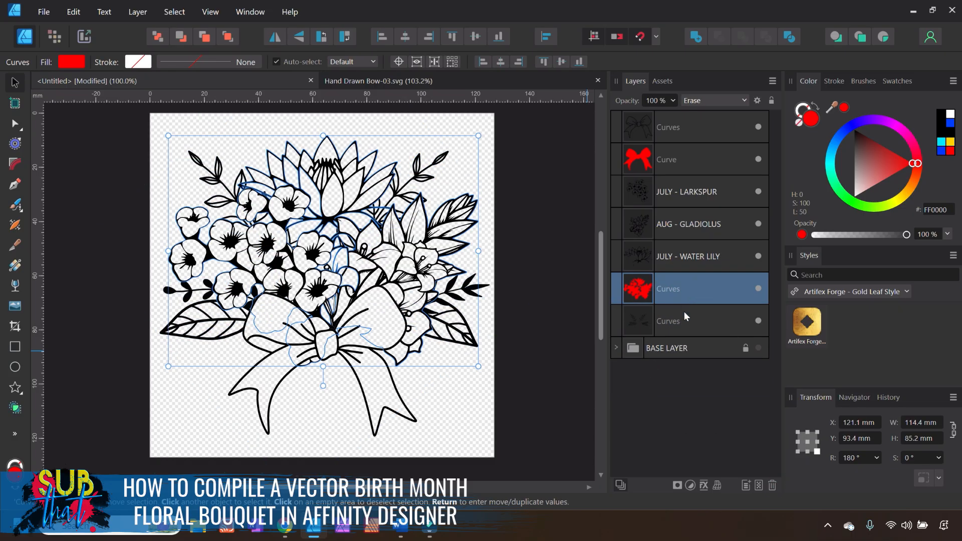
{"action": "left_click", "coordinate": [686, 324], "text": "shift"}
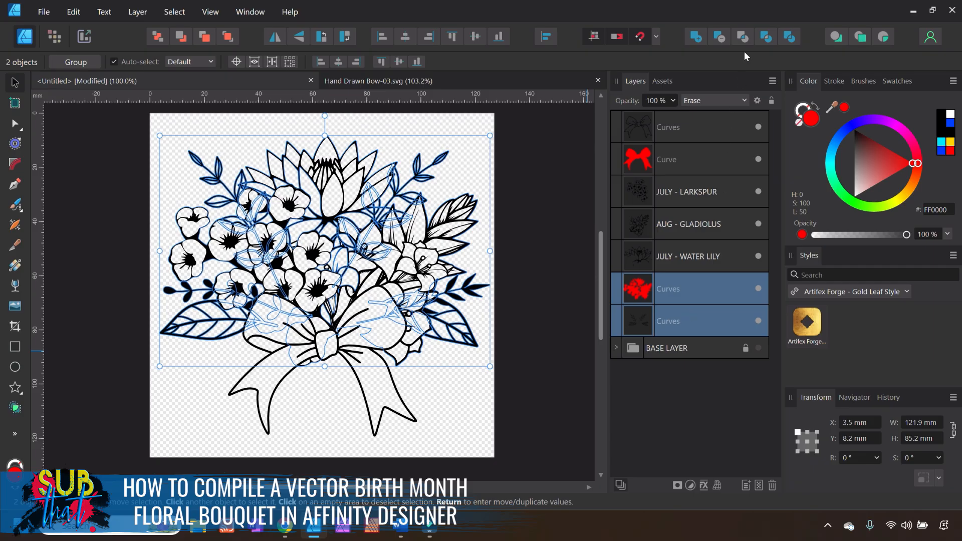
{"action": "left_click", "coordinate": [720, 36]}
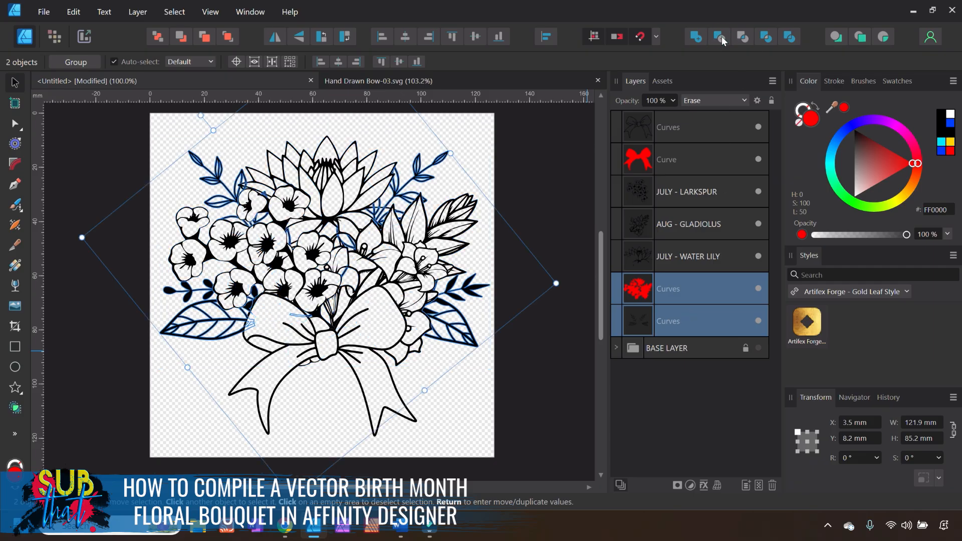
{"action": "left_click", "coordinate": [558, 367]}
Add the JULY - WATER LILY, AUG - GLADIOLUS and JULY - LARKSPUR layers one by one to the trimmed leaf curves.
{"action": "left_click", "coordinate": [648, 283]}
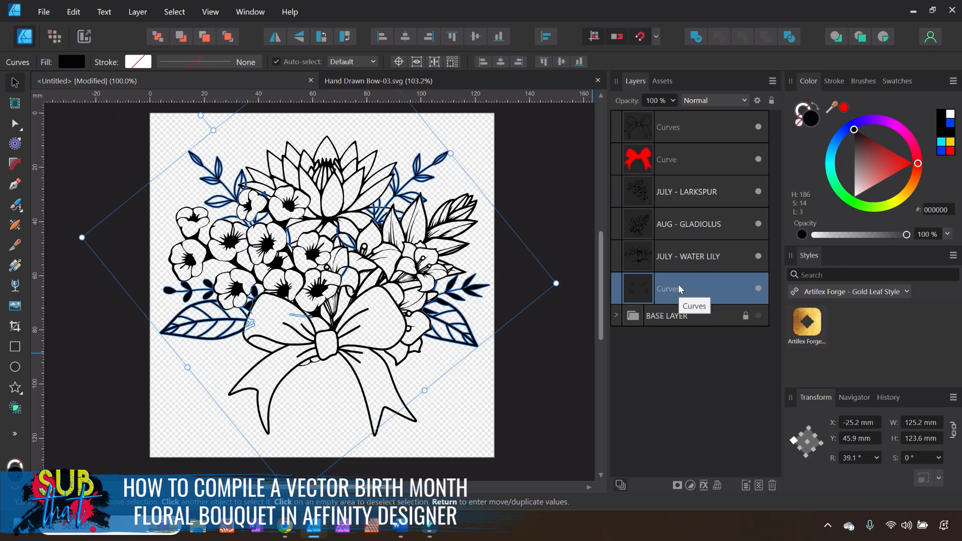
{"action": "left_click", "coordinate": [700, 260], "text": "shift"}
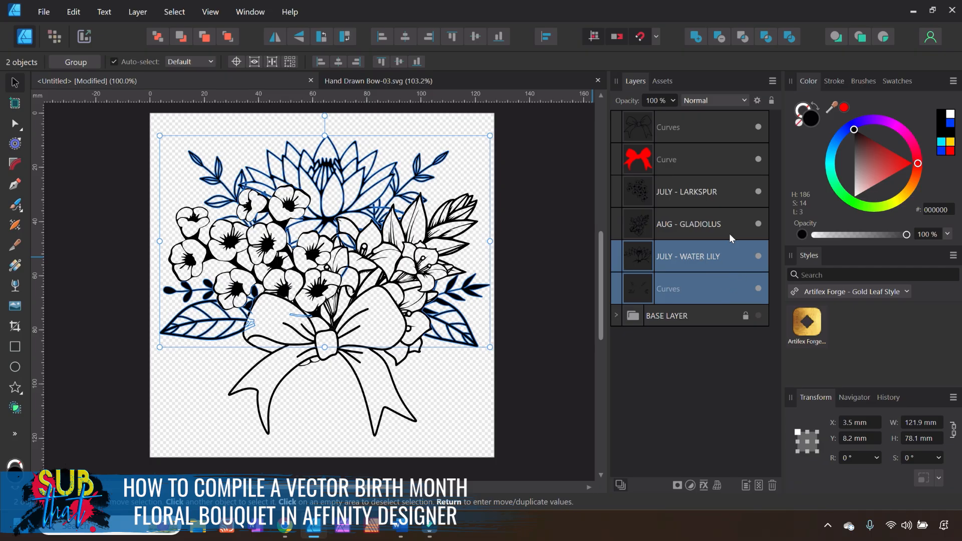
{"action": "left_click", "coordinate": [696, 38]}
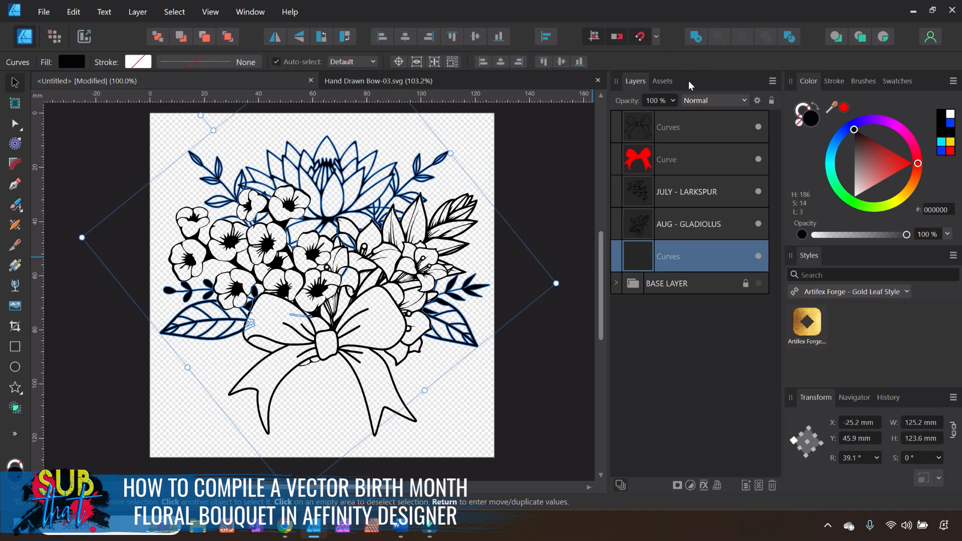
{"action": "left_click", "coordinate": [681, 231], "text": "ctrl"}
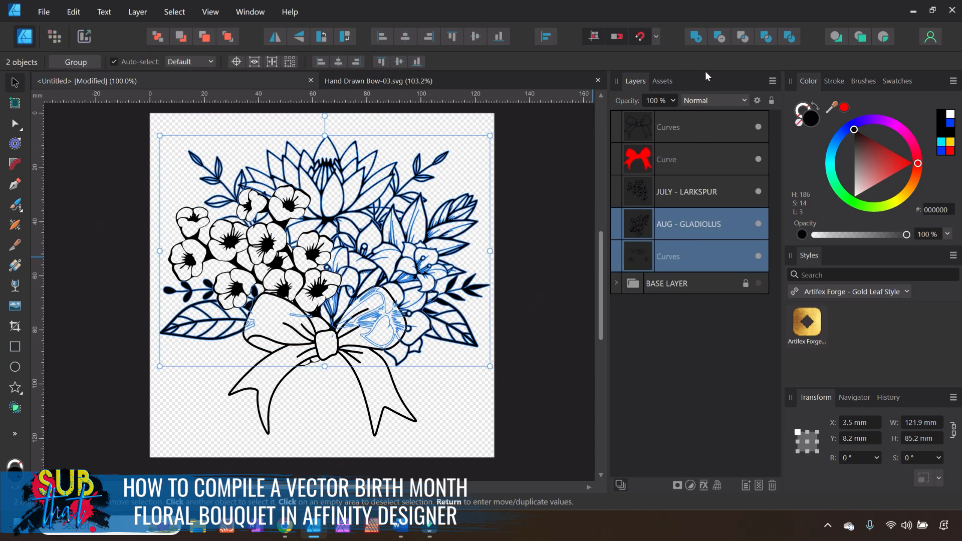
{"action": "left_click", "coordinate": [698, 38]}
{"action": "left_click", "coordinate": [672, 198], "text": "ctrl"}
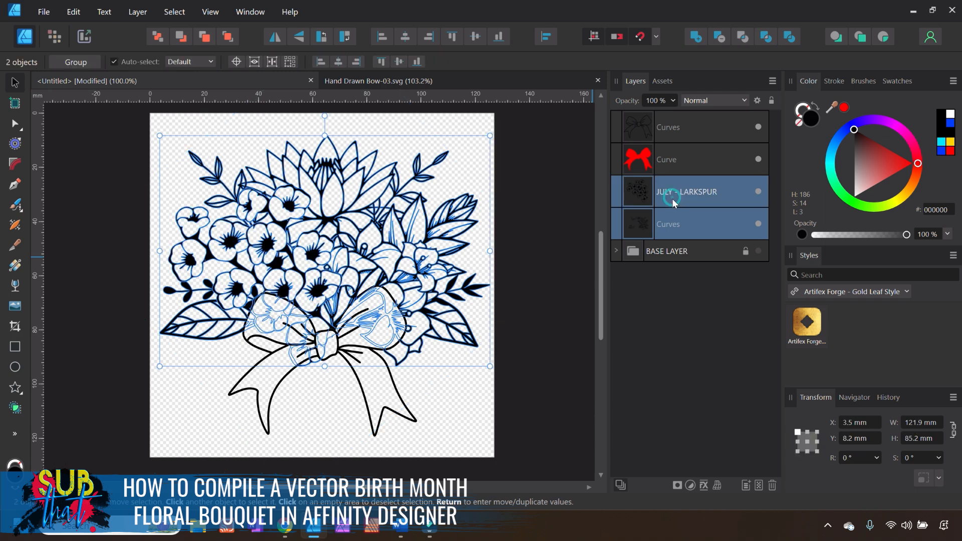
{"action": "left_click", "coordinate": [698, 38]}
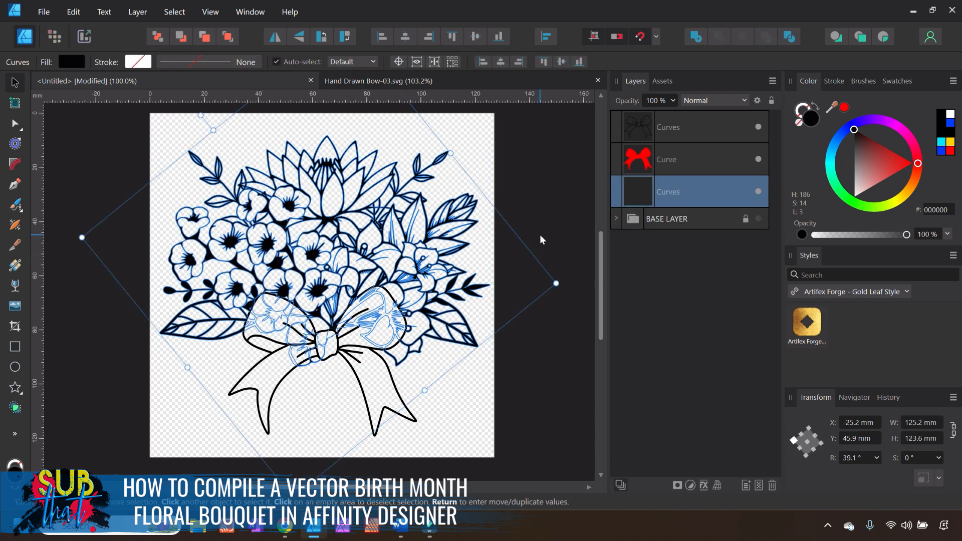
Subtract the red bow silhouette from the merged bouquet curves and deselect the artwork.
{"action": "left_click", "coordinate": [698, 152]}
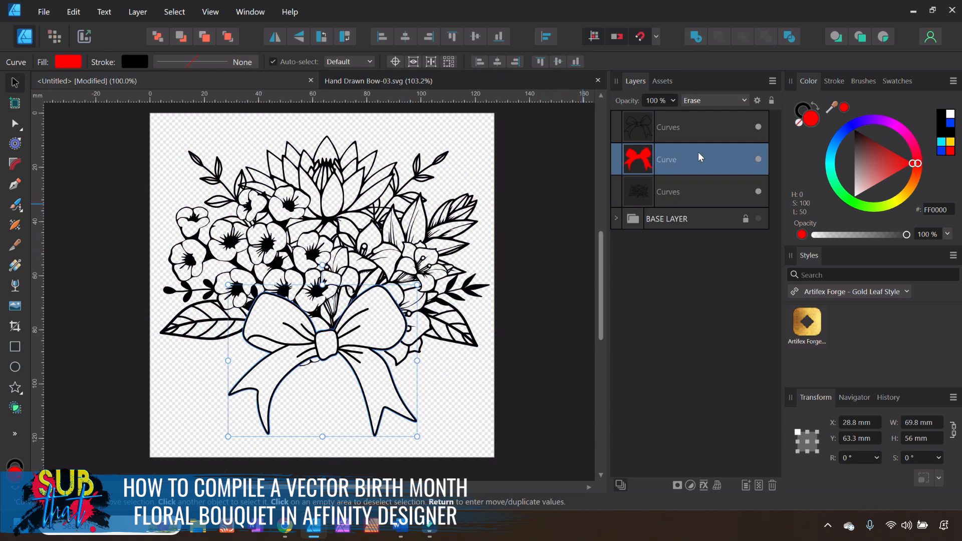
{"action": "left_click", "coordinate": [666, 195], "text": "ctrl"}
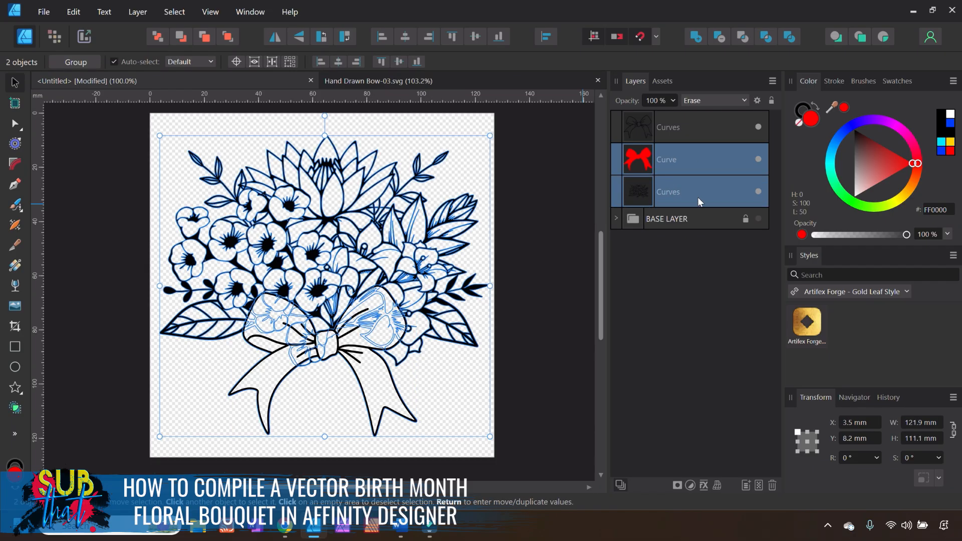
{"action": "left_click", "coordinate": [720, 38]}
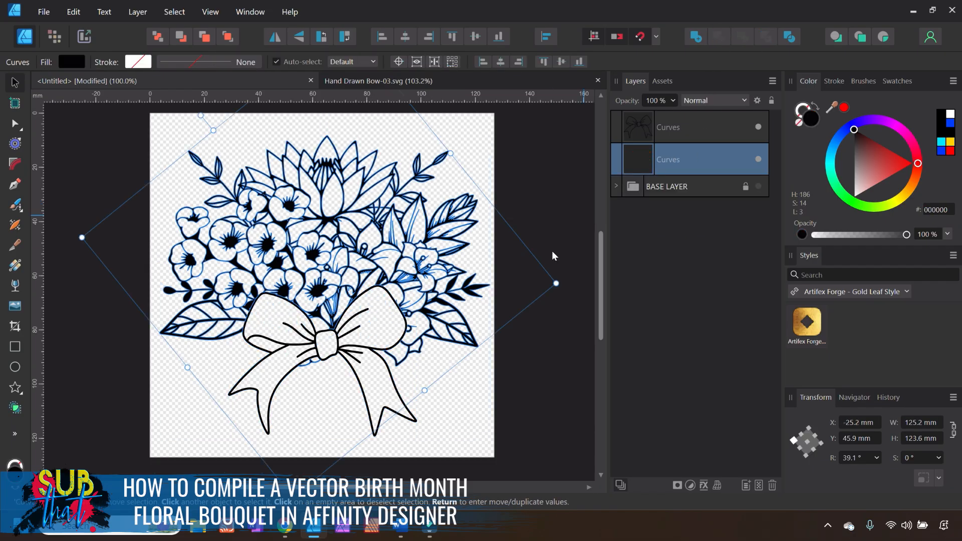
{"action": "left_click", "coordinate": [564, 210]}
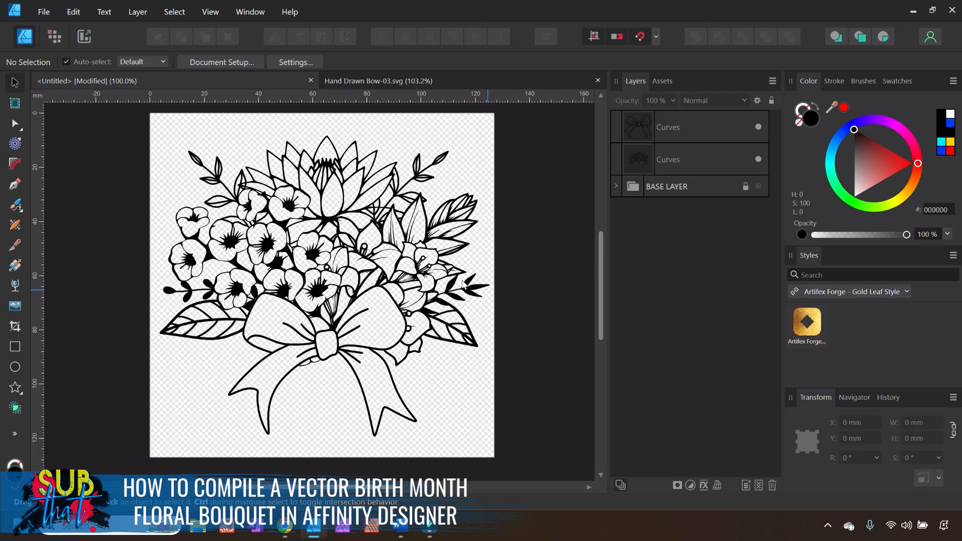
Remove the water lily petal tip protruding past the midrib of the upper-left sprig leaf and reshape the edge to follow the midrib.
{"action": "left_click", "coordinate": [650, 161]}
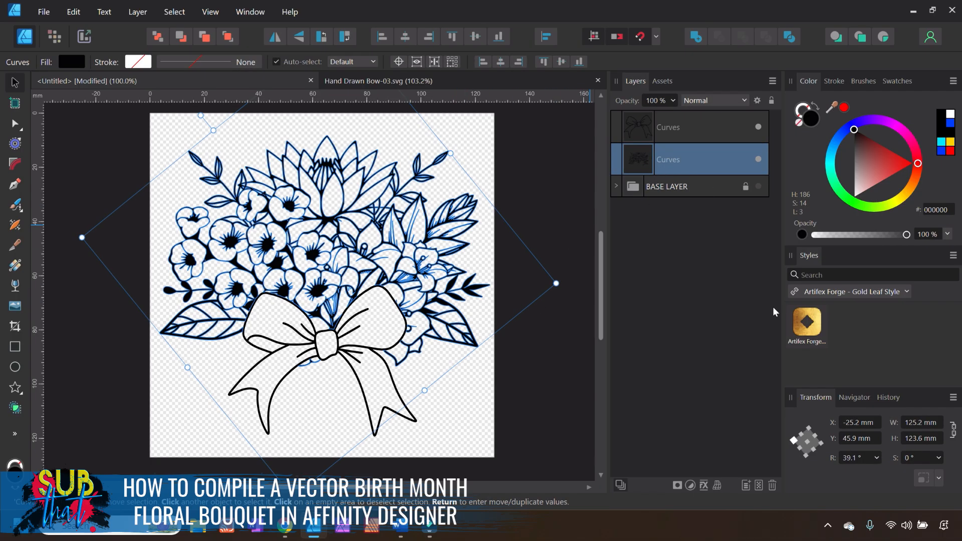
{"action": "left_click", "coordinate": [861, 398]}
{"action": "left_click", "coordinate": [914, 402]}
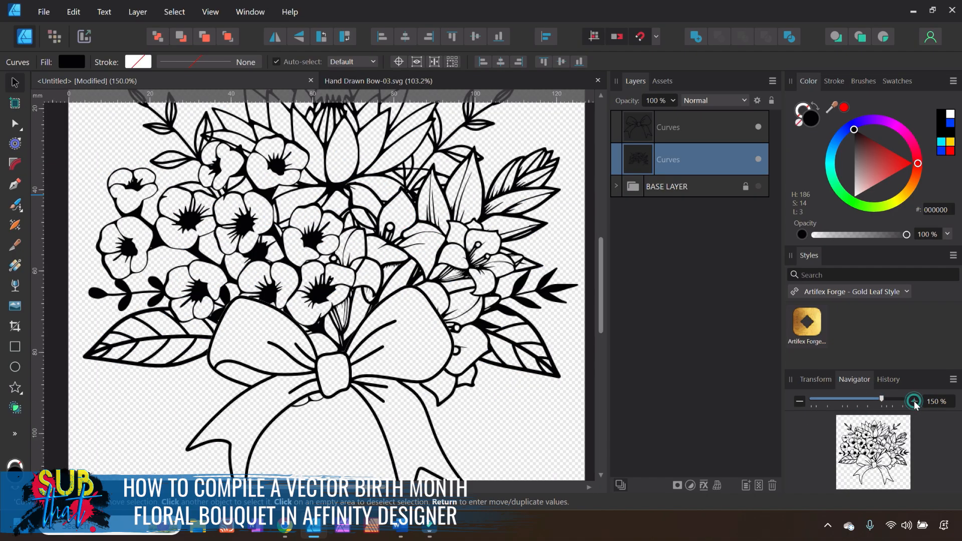
{"action": "scroll", "coordinate": [371, 271], "scroll_direction": "up", "scroll_amount": 3}
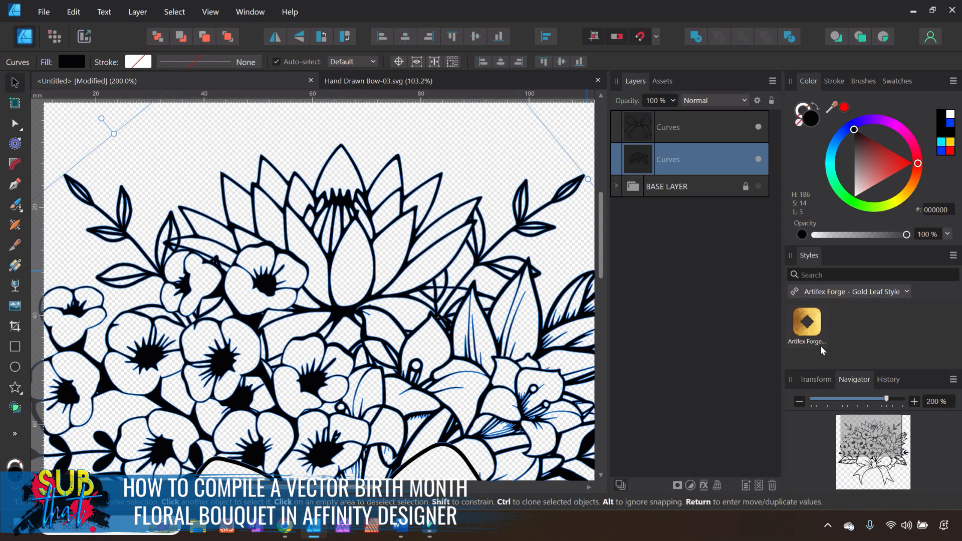
{"action": "left_click", "coordinate": [914, 402]}
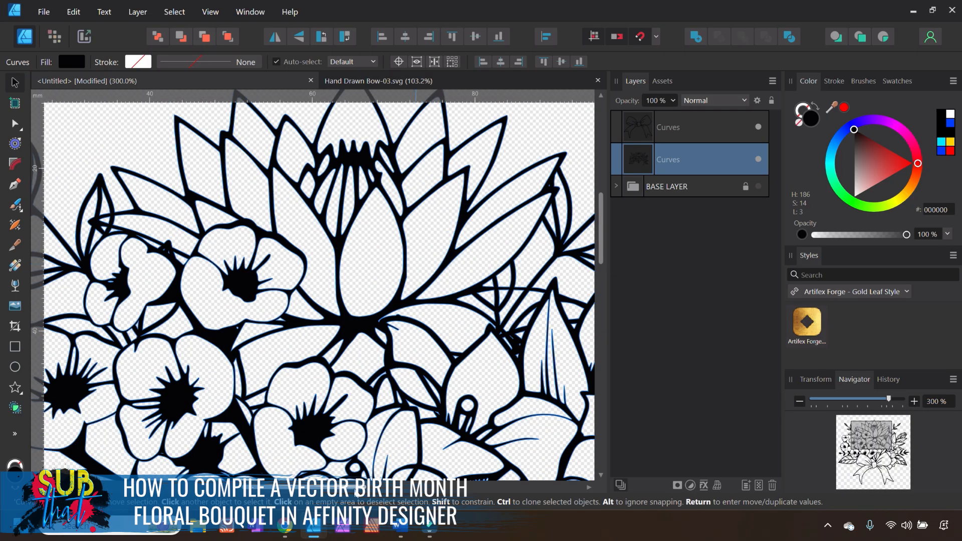
{"action": "scroll", "coordinate": [350, 196], "scroll_direction": "left", "scroll_amount": 5}
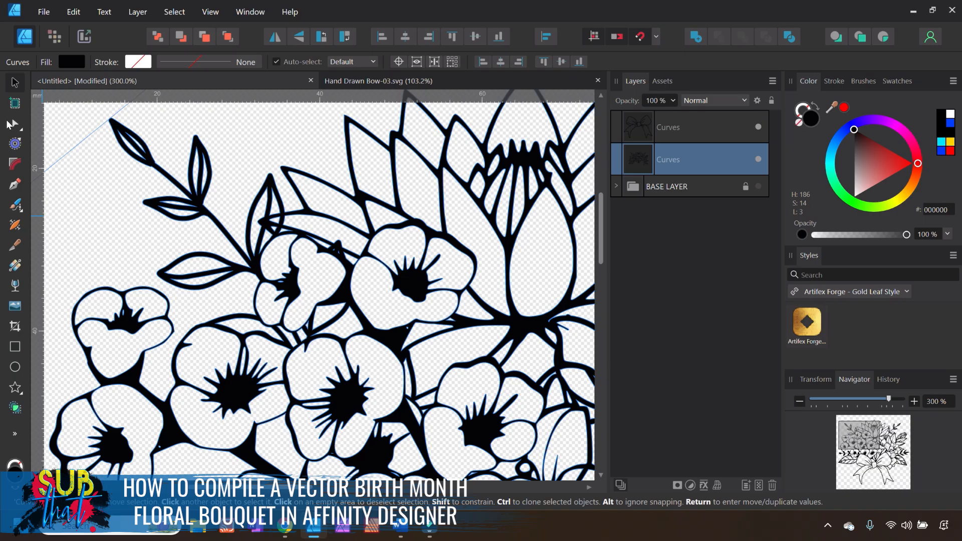
{"action": "left_click", "coordinate": [15, 123]}
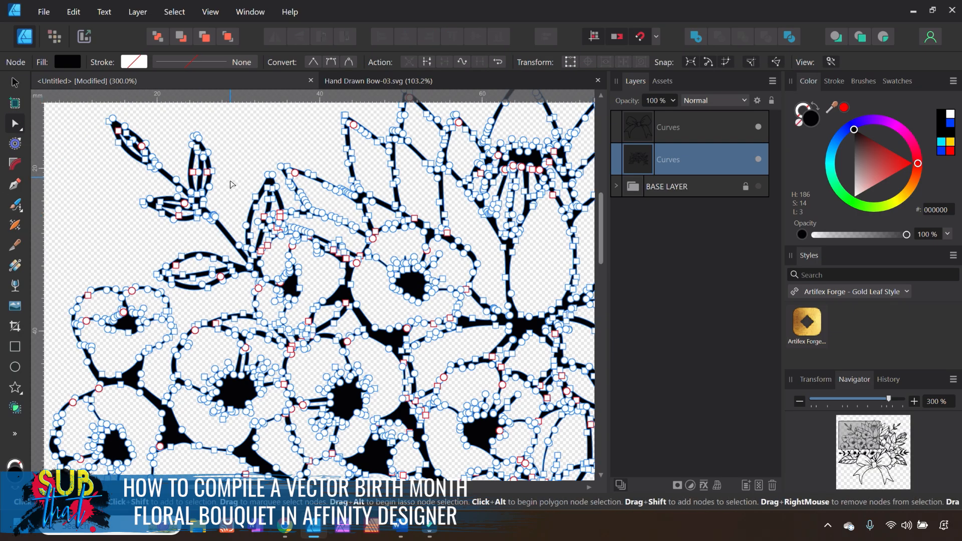
{"action": "left_click", "coordinate": [914, 401]}
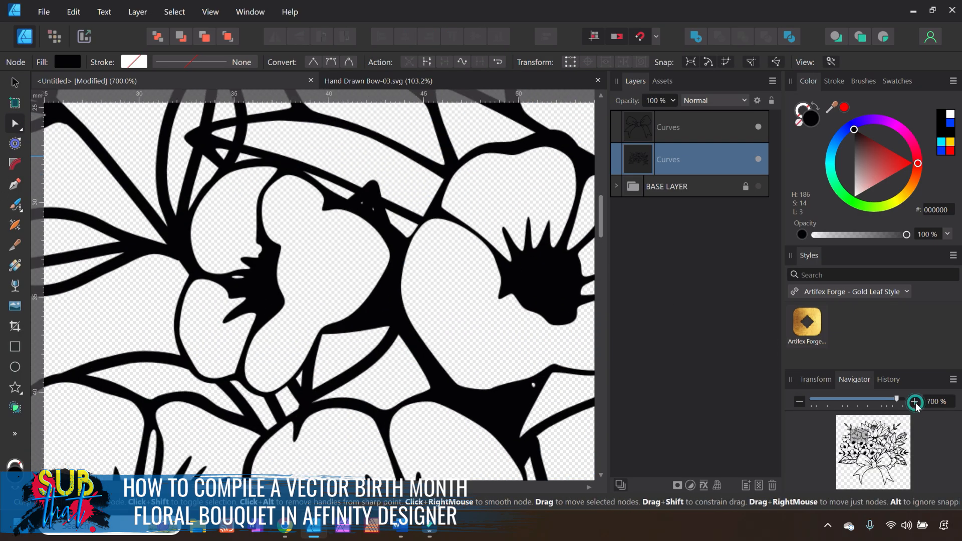
{"action": "scroll", "coordinate": [315, 153], "scroll_direction": "up", "scroll_amount": 10}
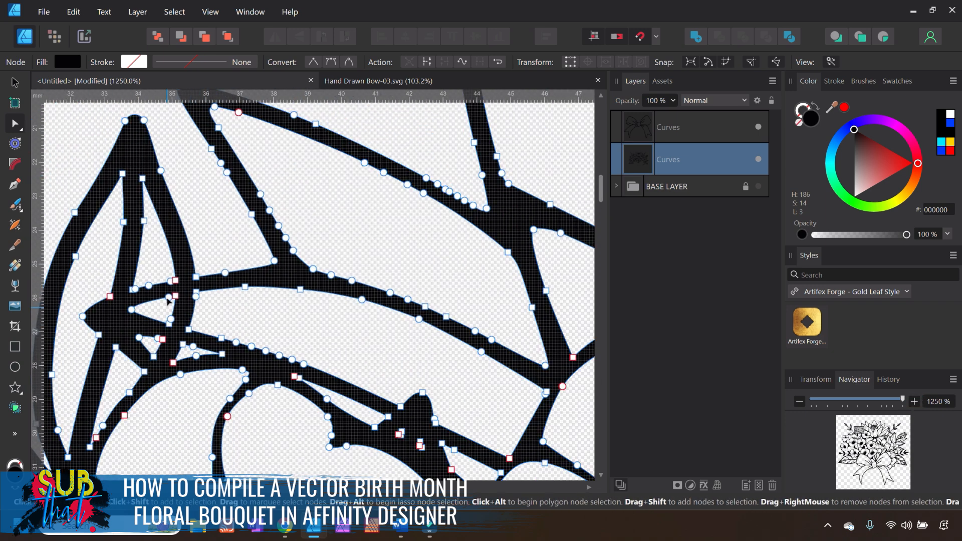
{"action": "left_click", "coordinate": [83, 318]}
{"action": "key", "text": "Delete"}
{"action": "left_click", "coordinate": [110, 297]}
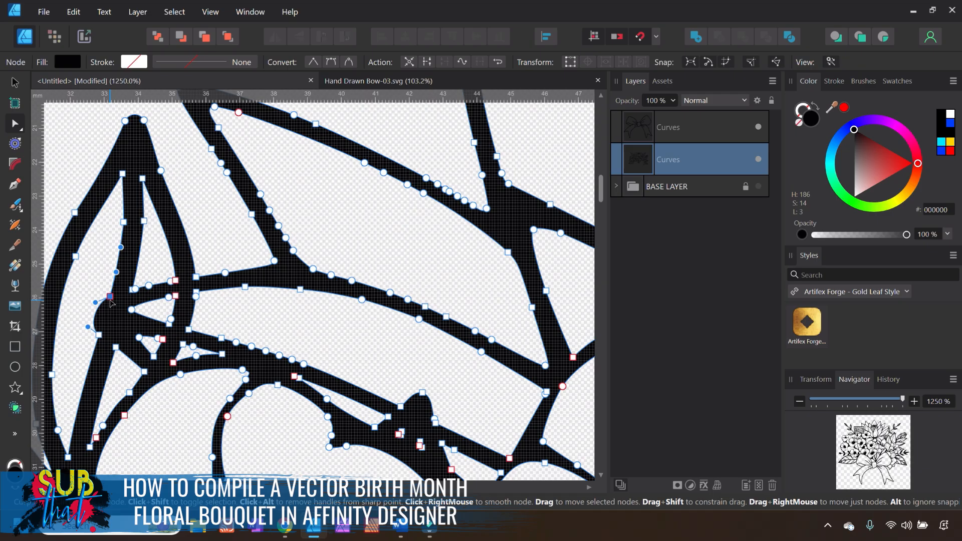
{"action": "left_click_drag", "start_coordinate": [95, 302], "coordinate": [101, 316]}
{"action": "left_click", "coordinate": [99, 334]}
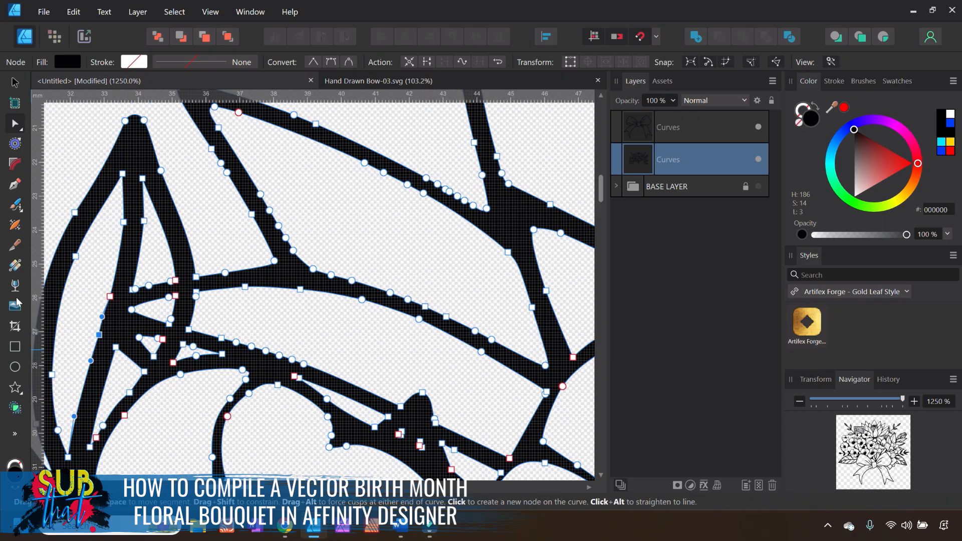
Cut the petal lines crossing the inside of that leaf with the Knife tool and delete the cut-off piece.
{"action": "left_click", "coordinate": [15, 246]}
{"action": "left_click_drag", "start_coordinate": [118, 361], "coordinate": [147, 235]}
{"action": "mouse_move", "coordinate": [138, 377]}
{"action": "left_mouse_down"}
{"action": "mouse_move", "coordinate": [172, 334]}
{"action": "mouse_move", "coordinate": [174, 251]}
{"action": "left_mouse_up"}
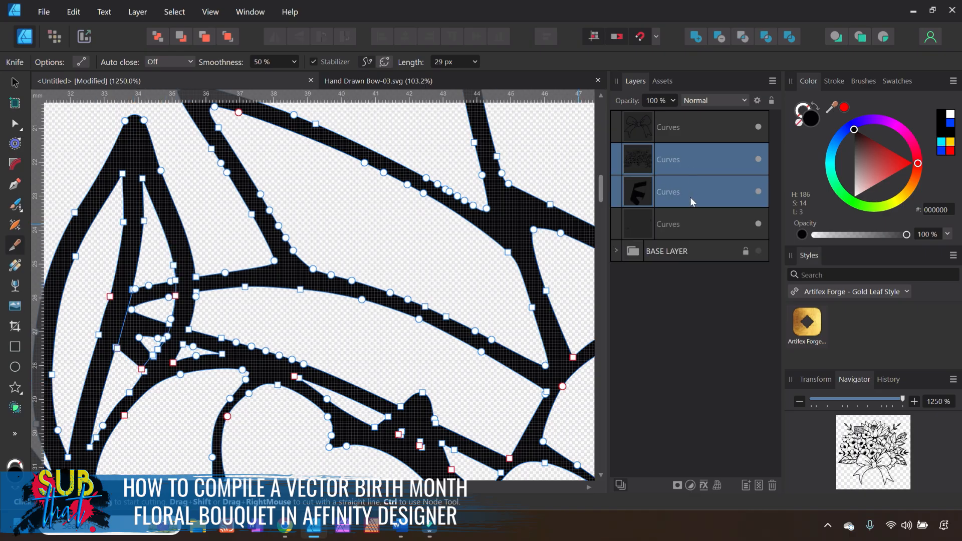
{"action": "left_click", "coordinate": [690, 197]}
{"action": "left_click", "coordinate": [772, 485]}
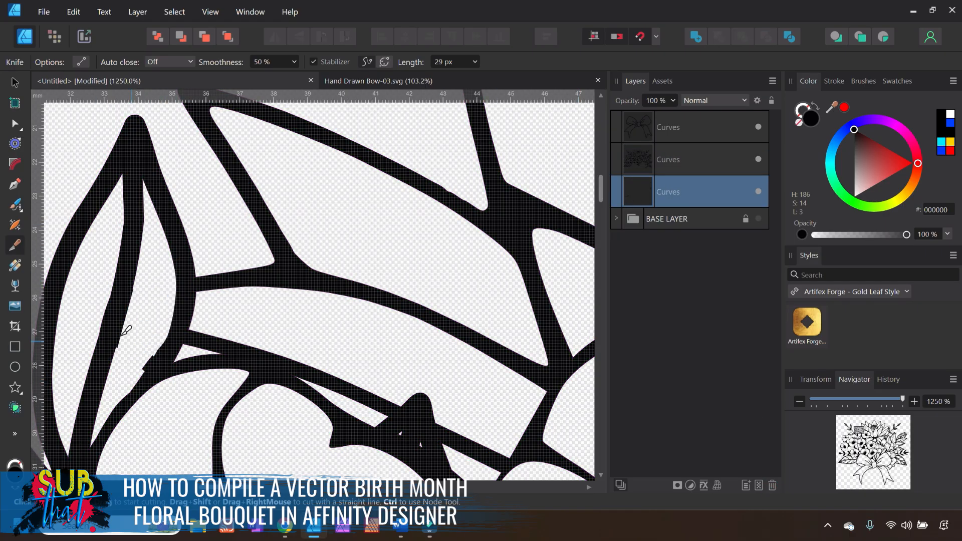
Delete the stray nodes left by the cut along the leaf's midrib and lower edge, then deselect the artwork.
{"action": "left_click", "coordinate": [15, 124]}
{"action": "left_click", "coordinate": [118, 345]}
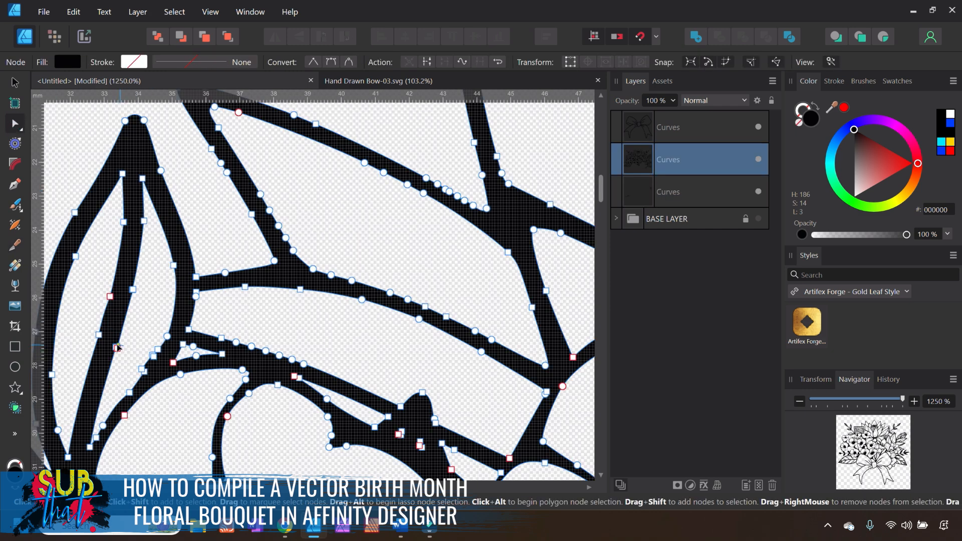
{"action": "left_click", "coordinate": [117, 349]}
{"action": "key", "text": "Delete"}
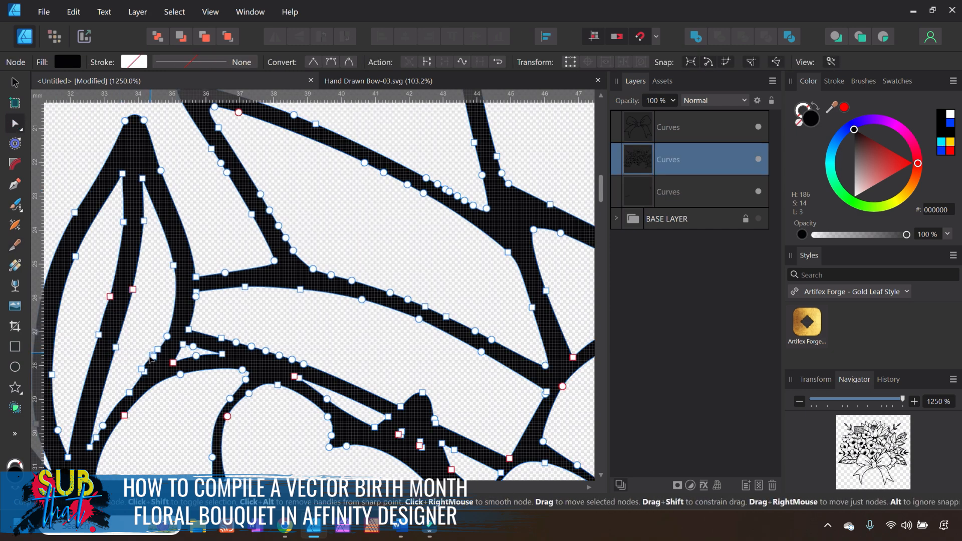
{"action": "left_click", "coordinate": [140, 337]}
{"action": "left_click", "coordinate": [152, 364]}
{"action": "left_click", "coordinate": [152, 356]}
{"action": "key", "text": "Delete"}
{"action": "left_click", "coordinate": [141, 340]}
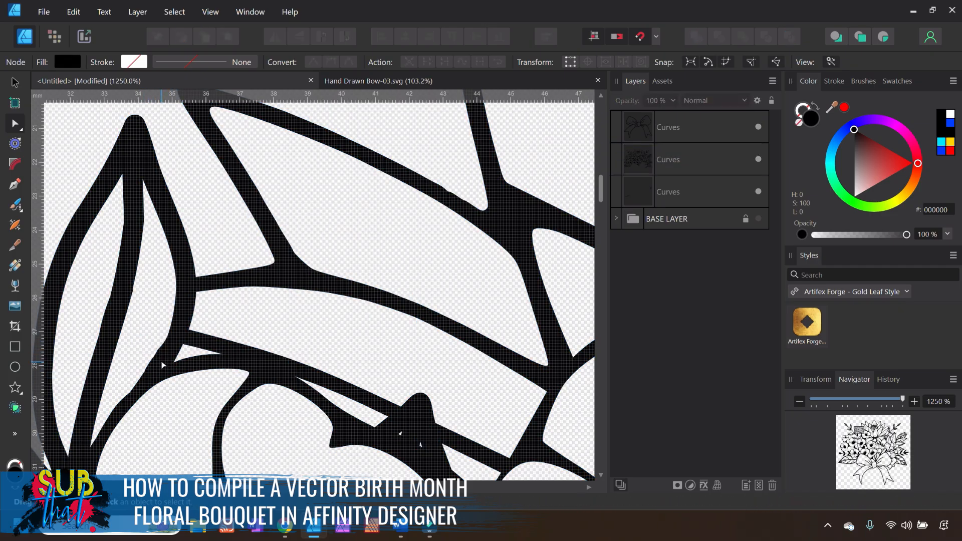
{"action": "left_click", "coordinate": [126, 301]}
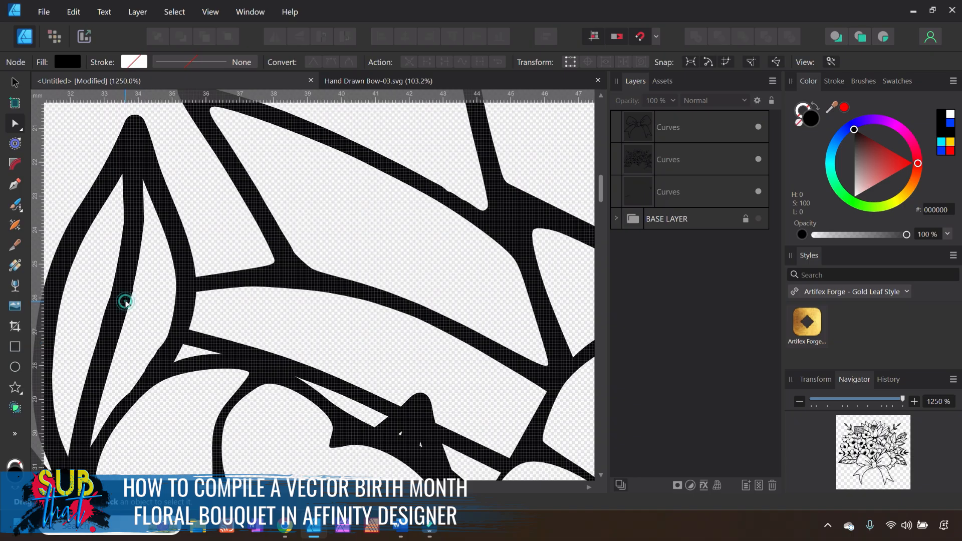
{"action": "left_click", "coordinate": [155, 307]}
Cut the overlapping sprig lines below the water lily's lower right petals away from the bouquet curves with the Knife tool.
{"action": "left_click", "coordinate": [800, 403]}
{"action": "left_click", "coordinate": [801, 404]}
{"action": "left_click", "coordinate": [800, 404]}
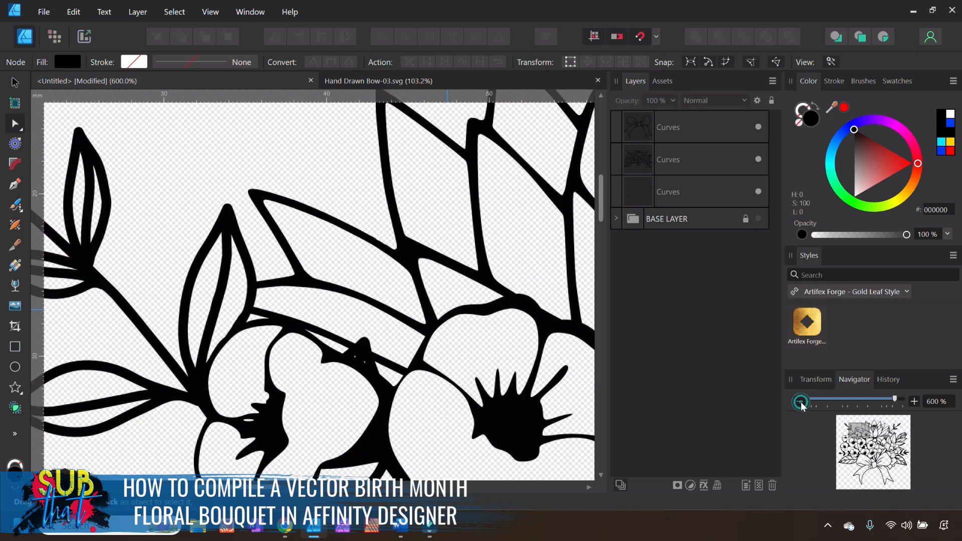
{"action": "left_click", "coordinate": [800, 403]}
{"action": "left_click_drag", "start_coordinate": [284, 489], "coordinate": [415, 492]}
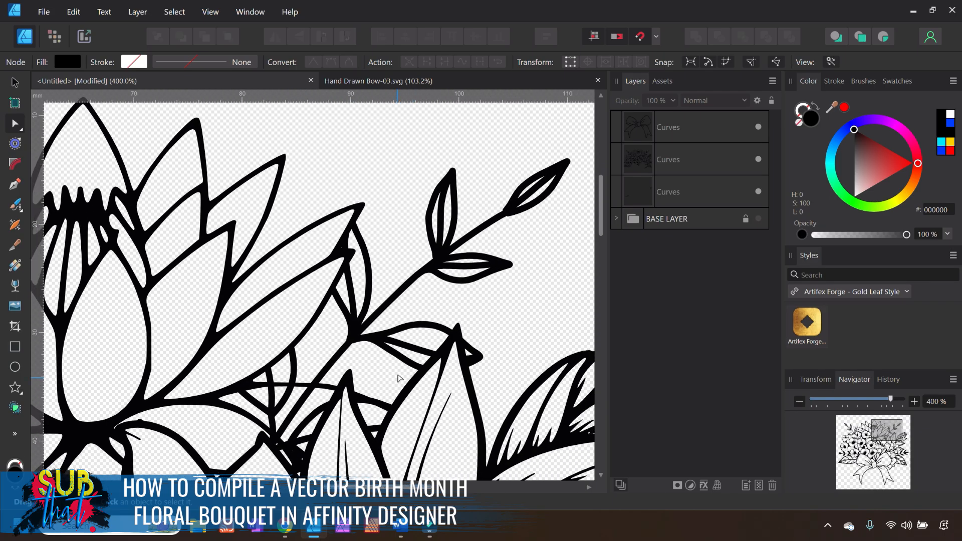
{"action": "scroll", "coordinate": [296, 299], "scroll_direction": "down", "scroll_amount": 2}
{"action": "scroll", "coordinate": [296, 301], "scroll_direction": "down", "scroll_amount": 1}
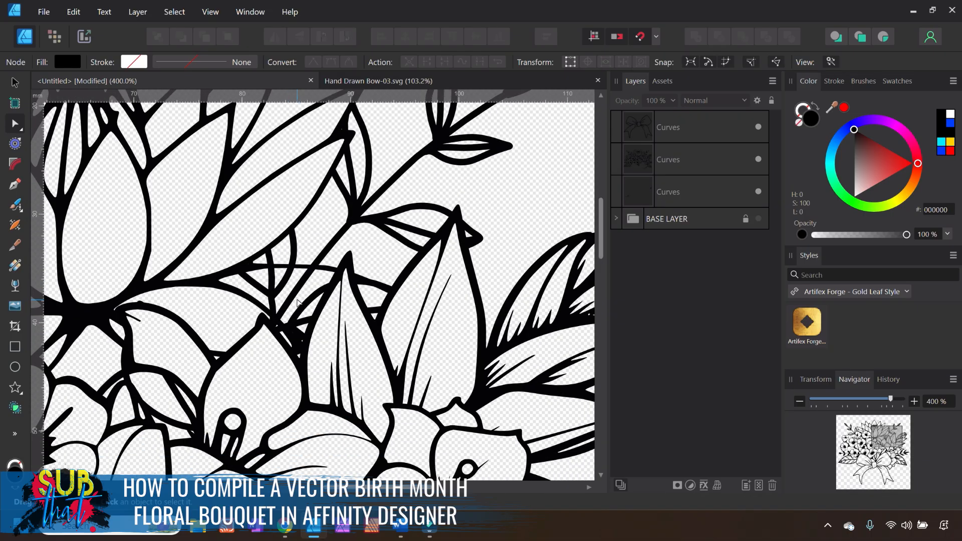
{"action": "scroll", "coordinate": [306, 306], "scroll_direction": "down", "scroll_amount": 1}
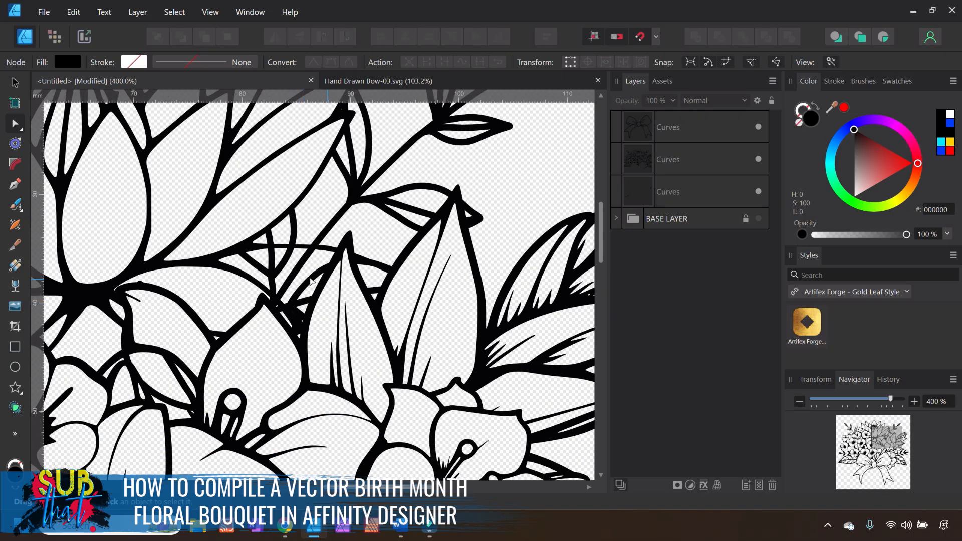
{"action": "left_click", "coordinate": [914, 401]}
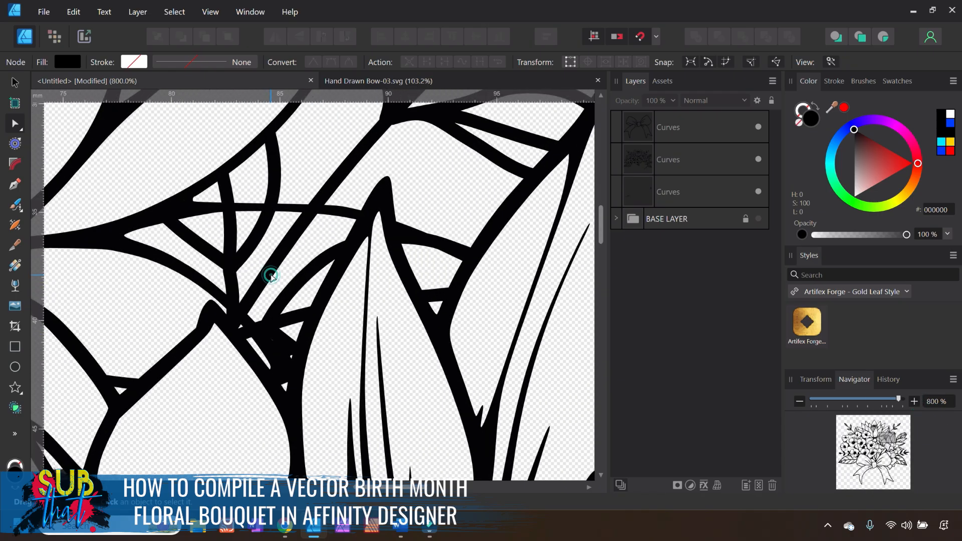
{"action": "left_click", "coordinate": [270, 275]}
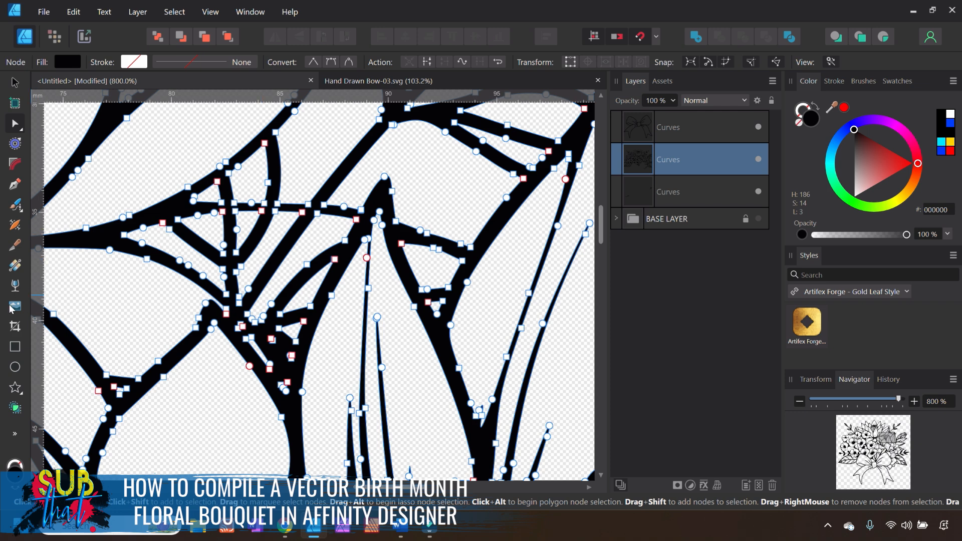
{"action": "left_click", "coordinate": [15, 245]}
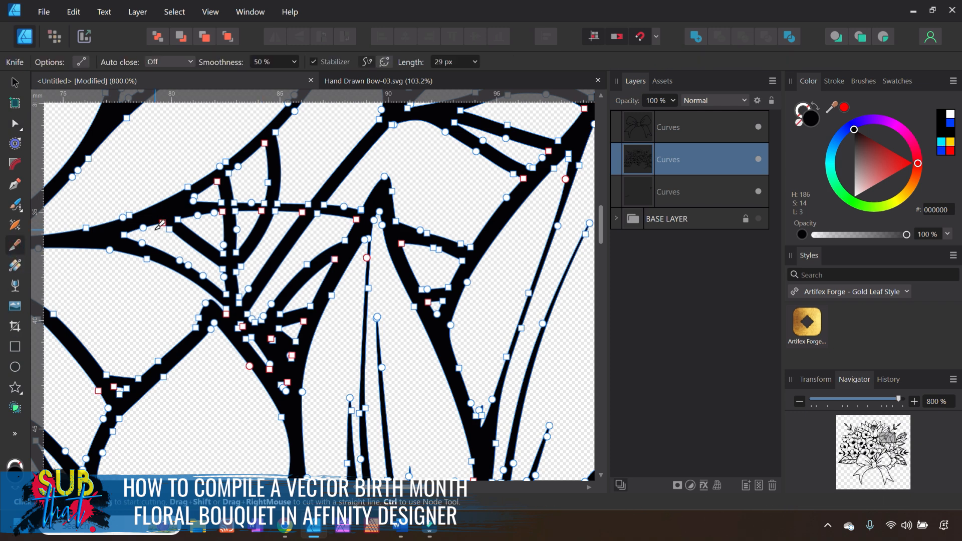
{"action": "mouse_move", "coordinate": [151, 230]}
{"action": "left_mouse_down"}
{"action": "mouse_move", "coordinate": [211, 212]}
{"action": "mouse_move", "coordinate": [339, 219]}
{"action": "mouse_move", "coordinate": [358, 233]}
{"action": "mouse_move", "coordinate": [281, 318]}
{"action": "mouse_move", "coordinate": [256, 321]}
{"action": "mouse_move", "coordinate": [236, 316]}
{"action": "mouse_move", "coordinate": [212, 273]}
{"action": "mouse_move", "coordinate": [145, 228]}
{"action": "left_mouse_up"}
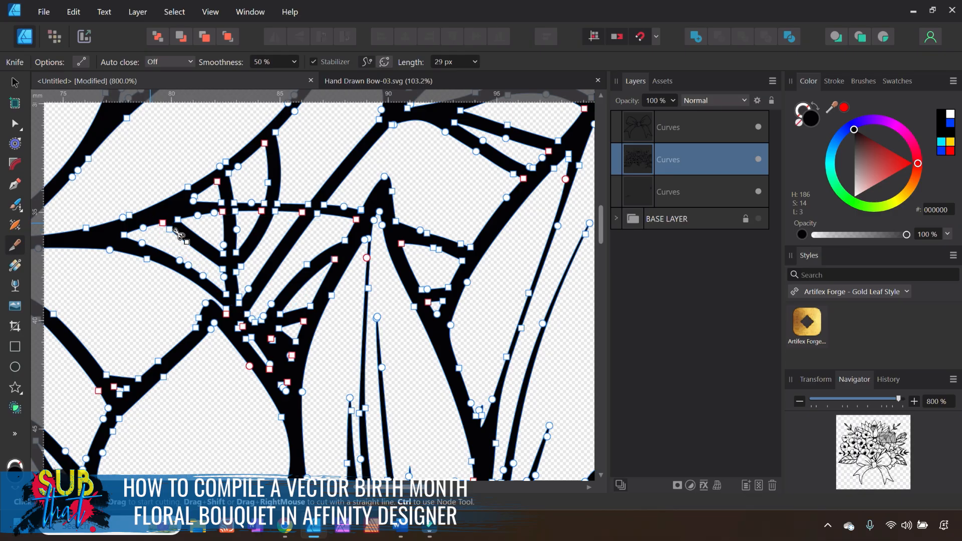
Delete the two curve pieces cut from the overlapping sprig below the water lily.
{"action": "left_click", "coordinate": [15, 81]}
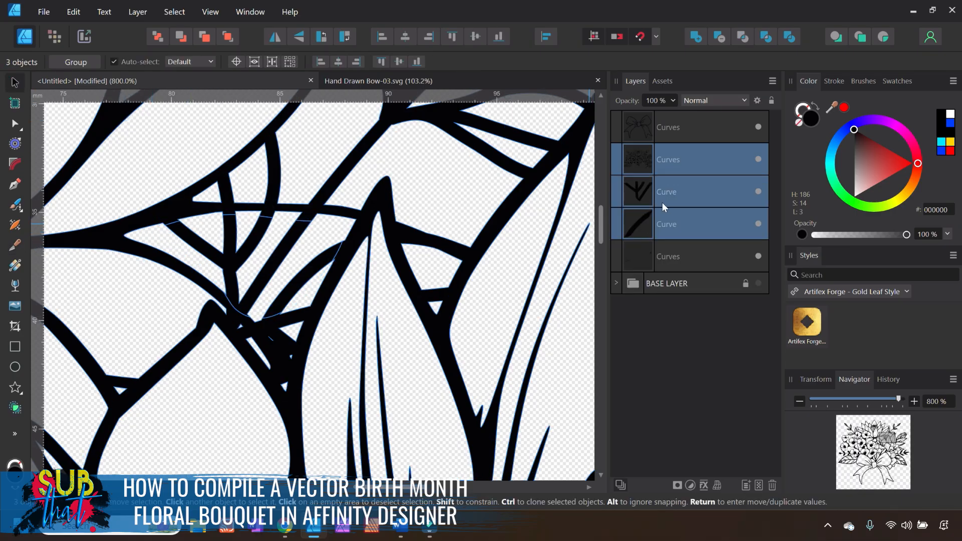
{"action": "left_click", "coordinate": [674, 192]}
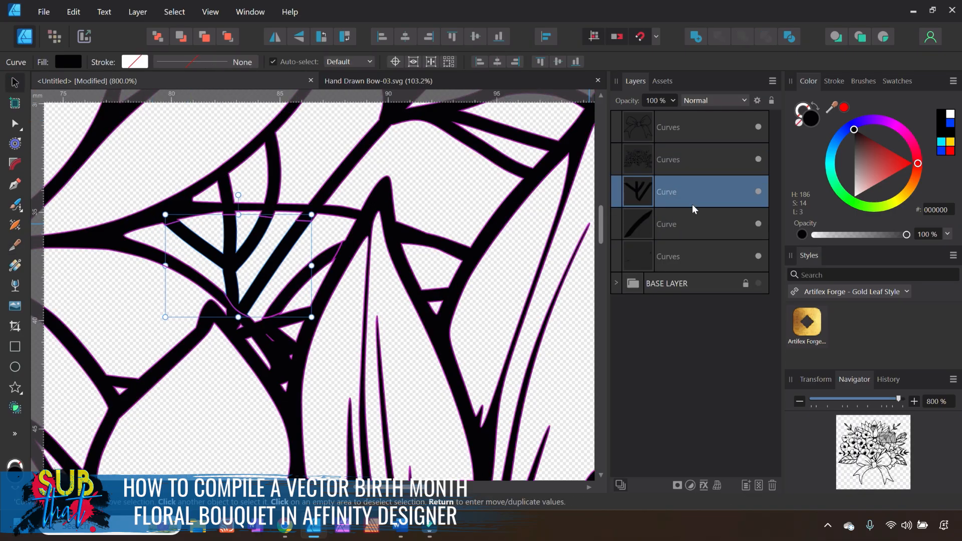
{"action": "key", "text": "Delete"}
{"action": "left_click", "coordinate": [775, 486]}
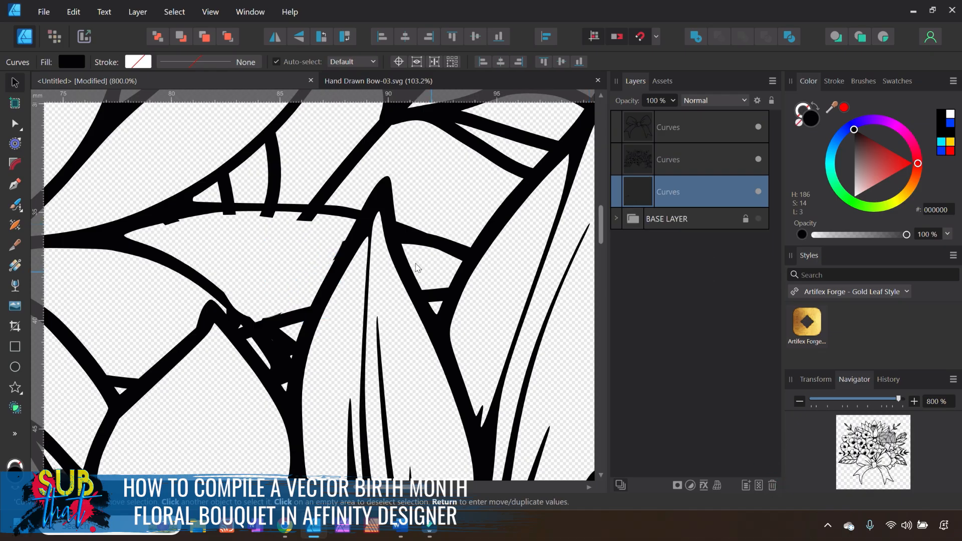
Delete the leftover stub nodes along the underside of the curved outline below the water lily, leaving a smooth edge.
{"action": "left_click", "coordinate": [800, 401]}
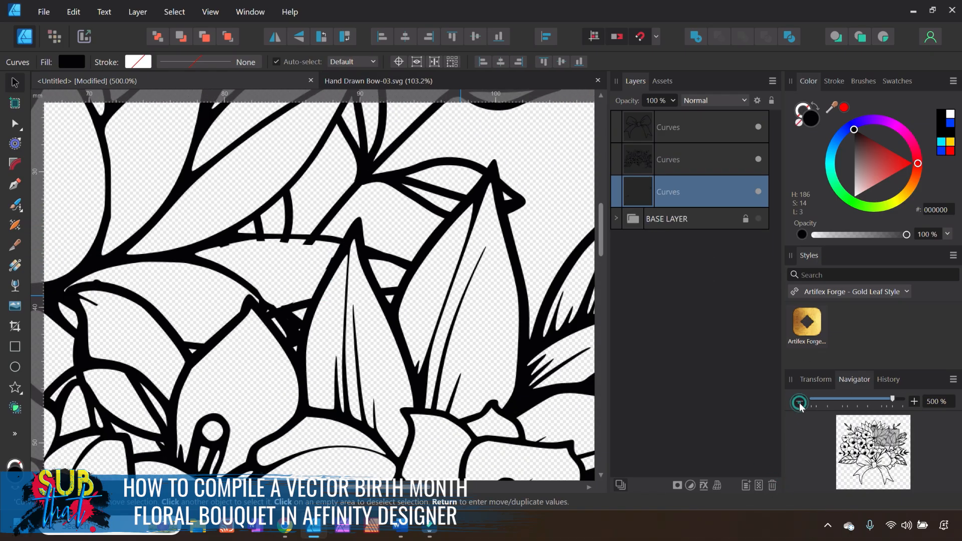
{"action": "left_click", "coordinate": [915, 402]}
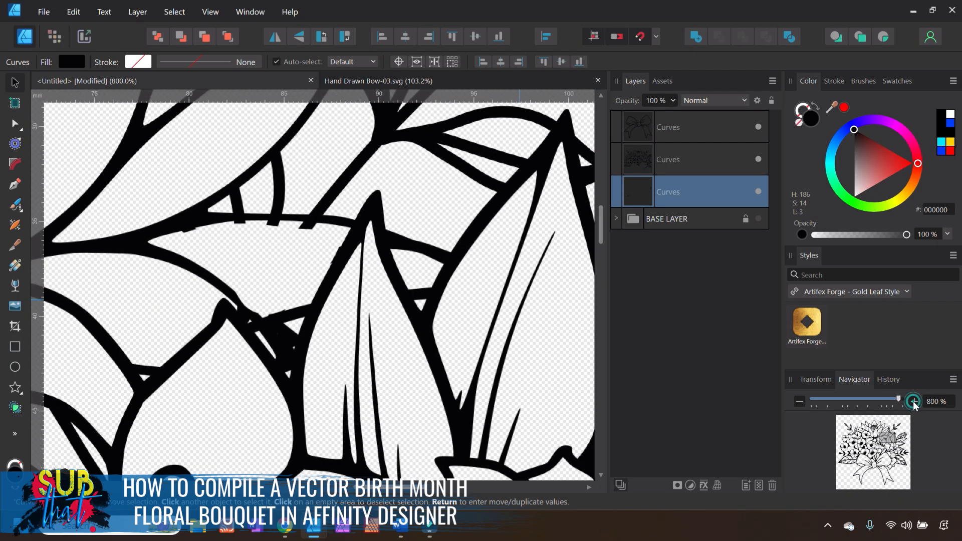
{"action": "left_click", "coordinate": [915, 401]}
{"action": "scroll", "coordinate": [282, 227], "scroll_direction": "up", "scroll_amount": 1}
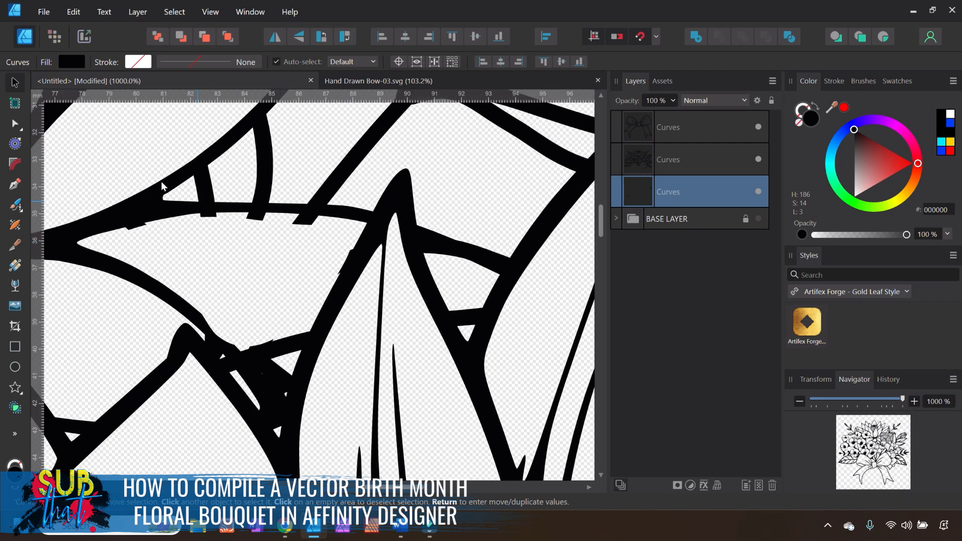
{"action": "left_click", "coordinate": [183, 209]}
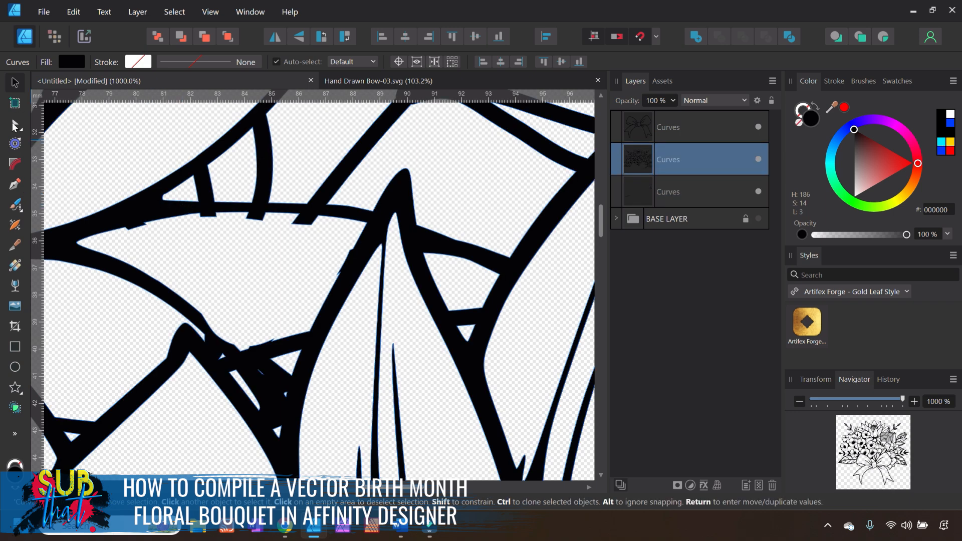
{"action": "left_click", "coordinate": [15, 125]}
{"action": "left_click", "coordinate": [129, 231]}
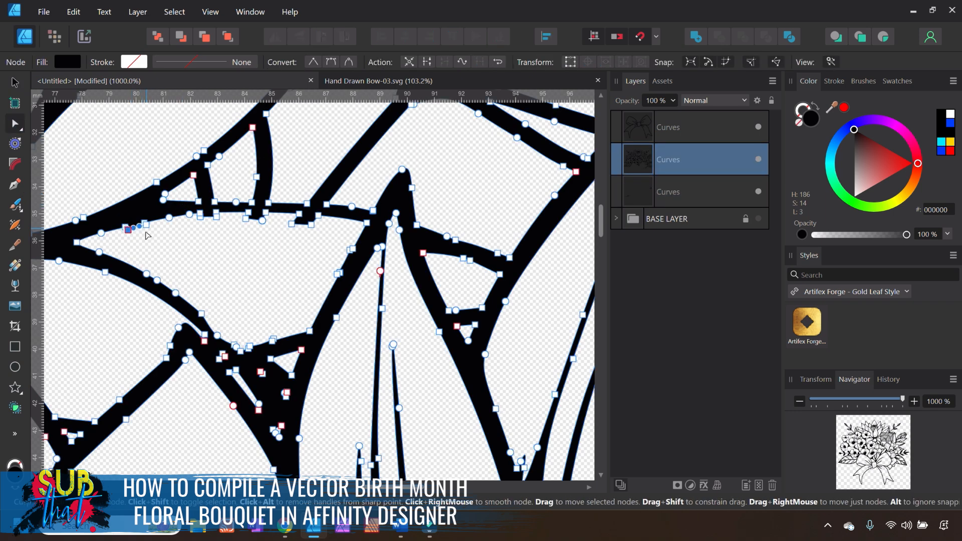
{"action": "key", "text": "Delete"}
{"action": "left_click", "coordinate": [146, 225]}
{"action": "key", "text": "Delete"}
{"action": "left_click", "coordinate": [200, 218]}
{"action": "left_click", "coordinate": [263, 221]}
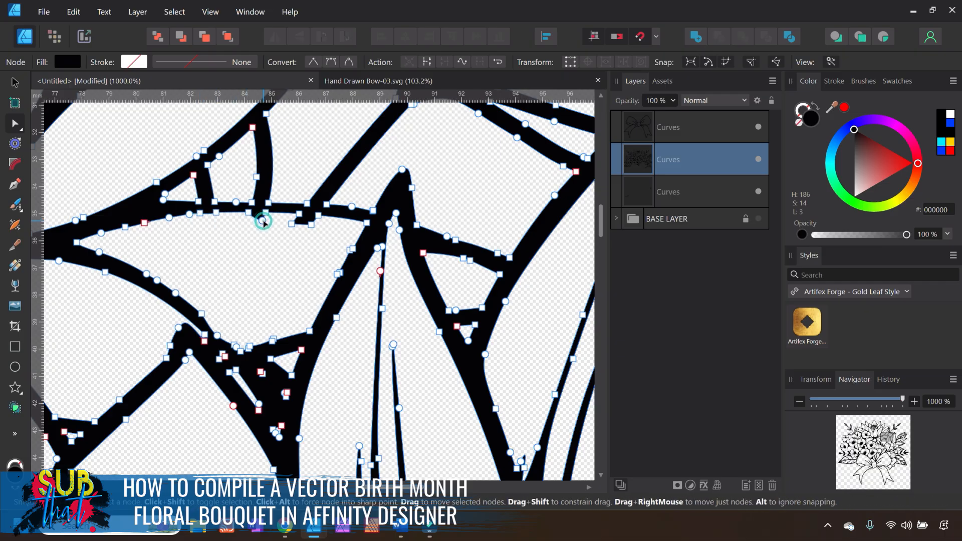
{"action": "left_click", "coordinate": [295, 215]}
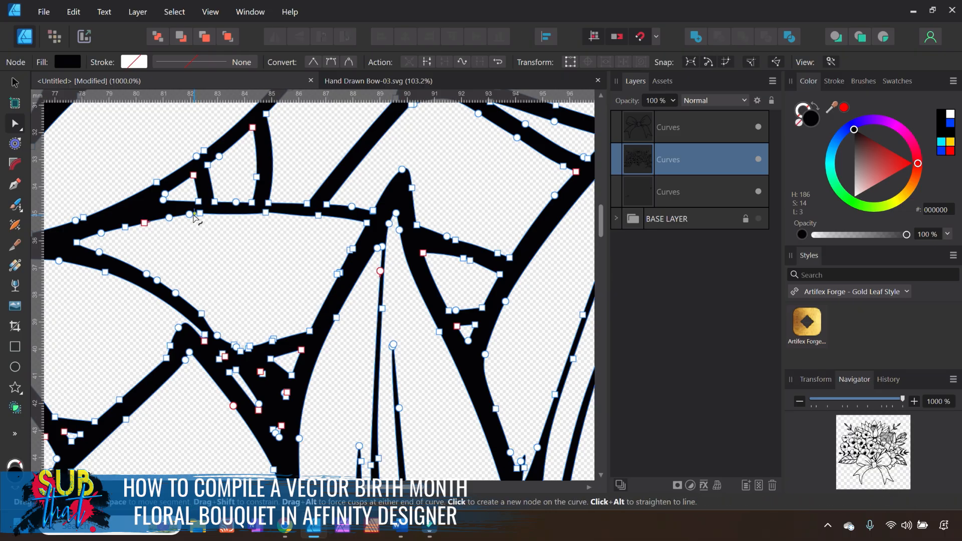
{"action": "left_click", "coordinate": [205, 243]}
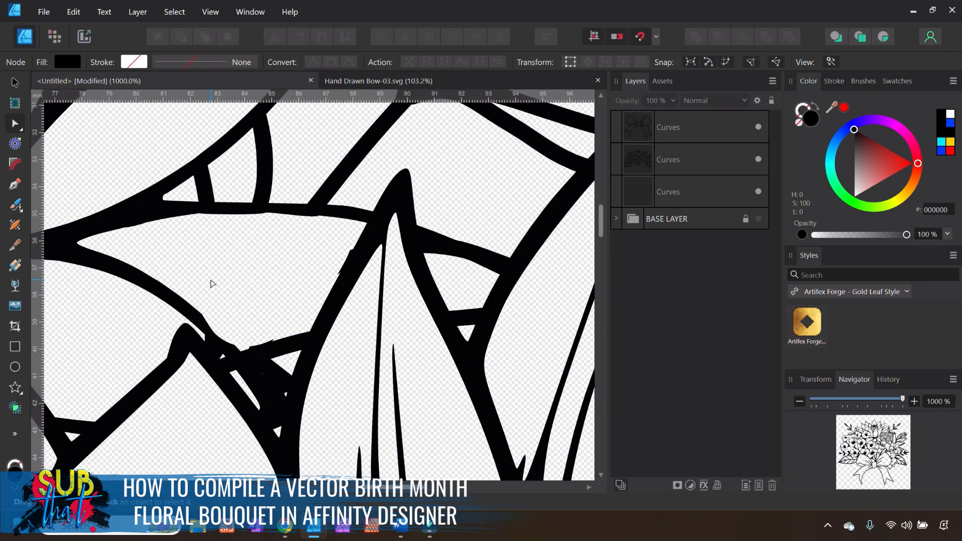
Select the bouquet curves and adjust a node on the underside of the leaf outline's upper line.
{"action": "left_click", "coordinate": [245, 213]}
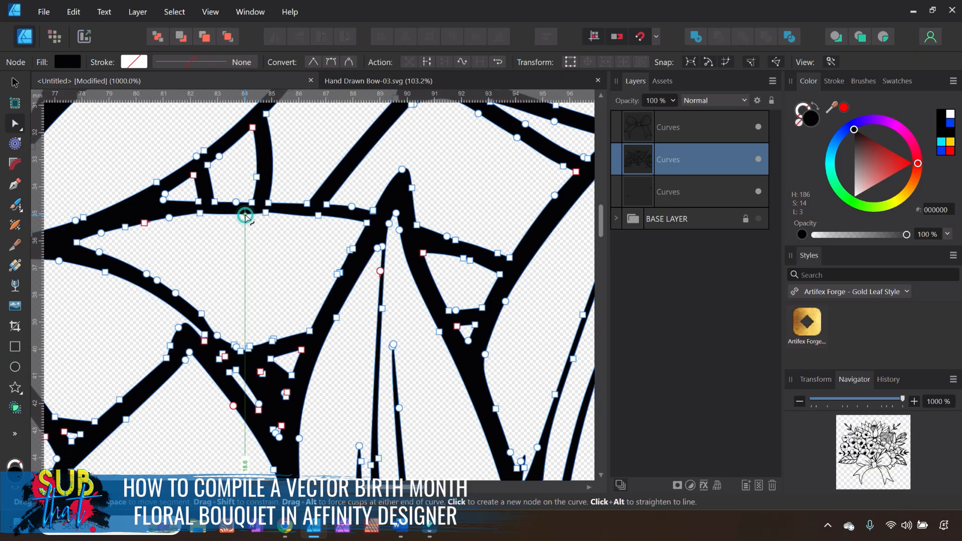
{"action": "left_click", "coordinate": [251, 236]}
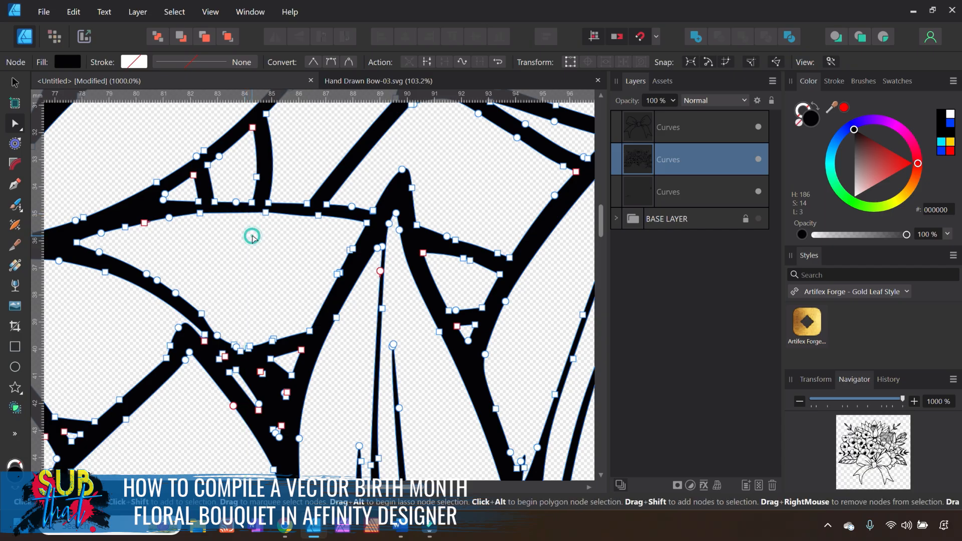
{"action": "left_click", "coordinate": [301, 215]}
{"action": "left_click", "coordinate": [317, 216]}
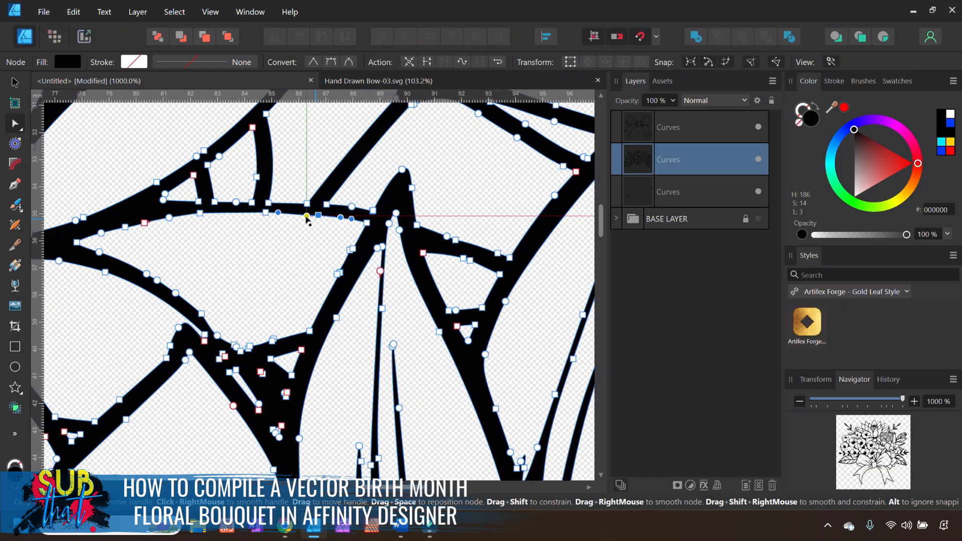
{"action": "left_click", "coordinate": [299, 251]}
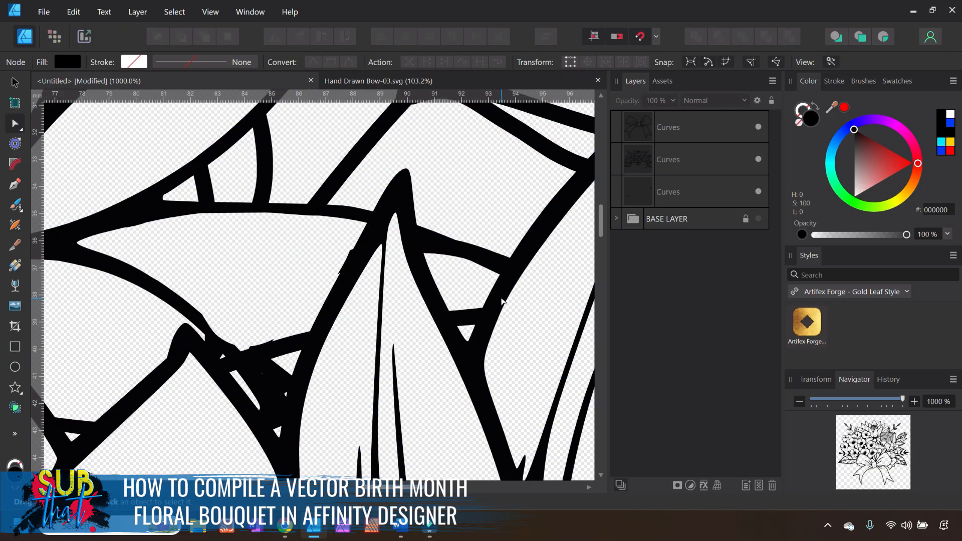
Delete the stray duplicate nodes along the pointed petal's left edge and the ragged junction beneath the leaf outline, and deselect the artwork.
{"action": "left_click", "coordinate": [801, 404]}
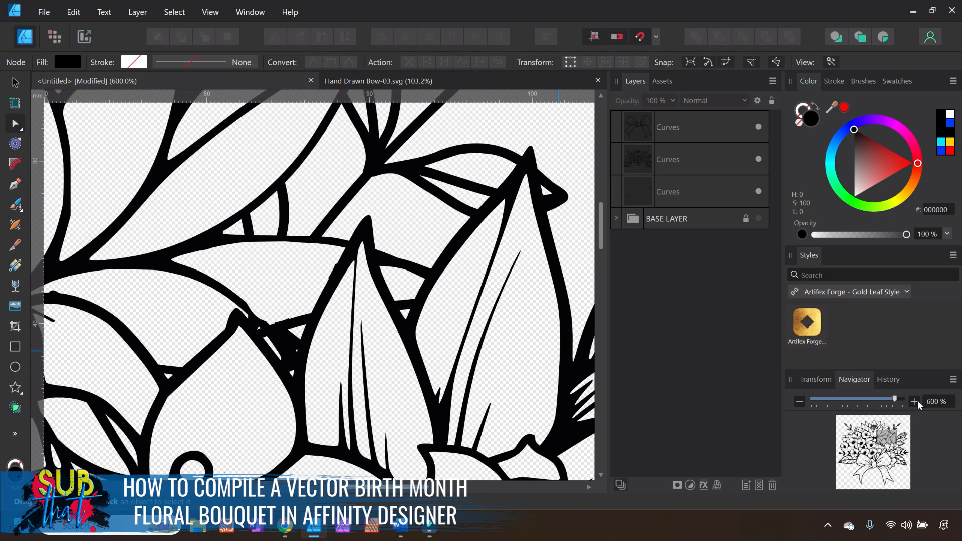
{"action": "left_click", "coordinate": [916, 401]}
{"action": "left_click", "coordinate": [915, 402]}
{"action": "left_click", "coordinate": [369, 240]}
{"action": "left_click", "coordinate": [370, 231]}
{"action": "key", "text": "Delete"}
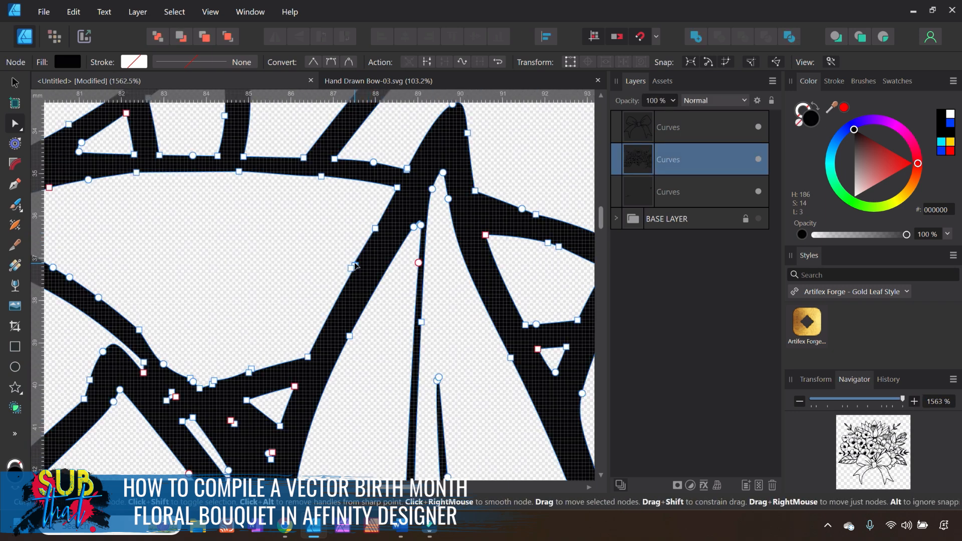
{"action": "left_click", "coordinate": [252, 370]}
{"action": "key", "text": "Delete"}
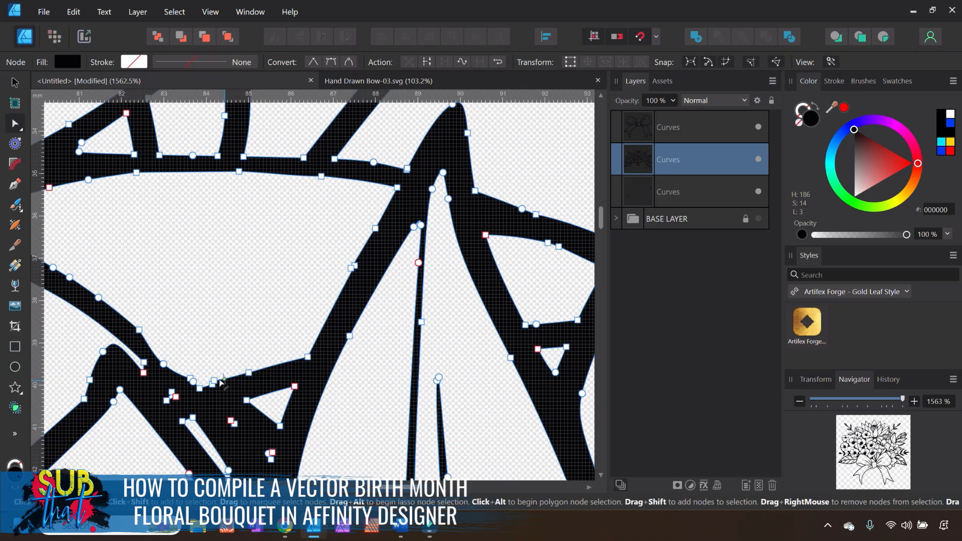
{"action": "left_click", "coordinate": [245, 356]}
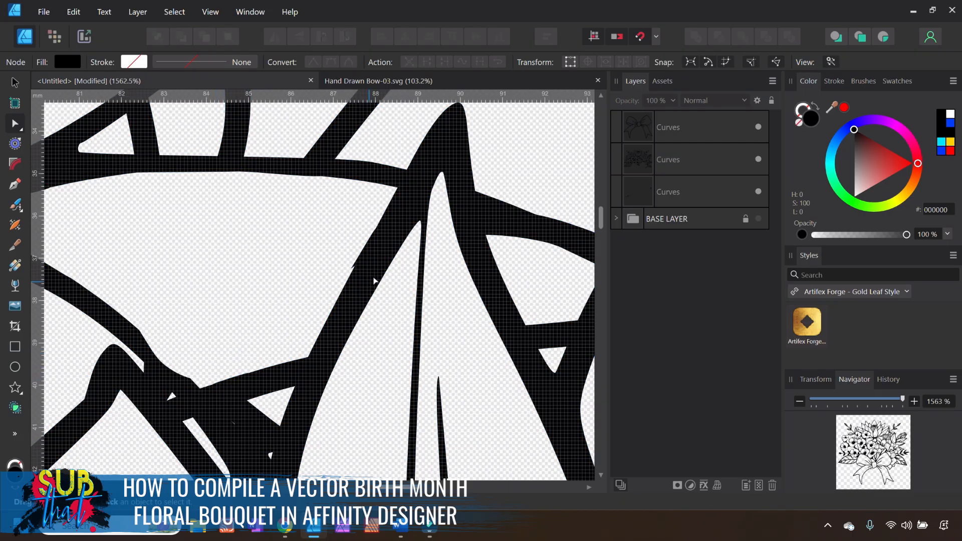
{"action": "left_click", "coordinate": [350, 267]}
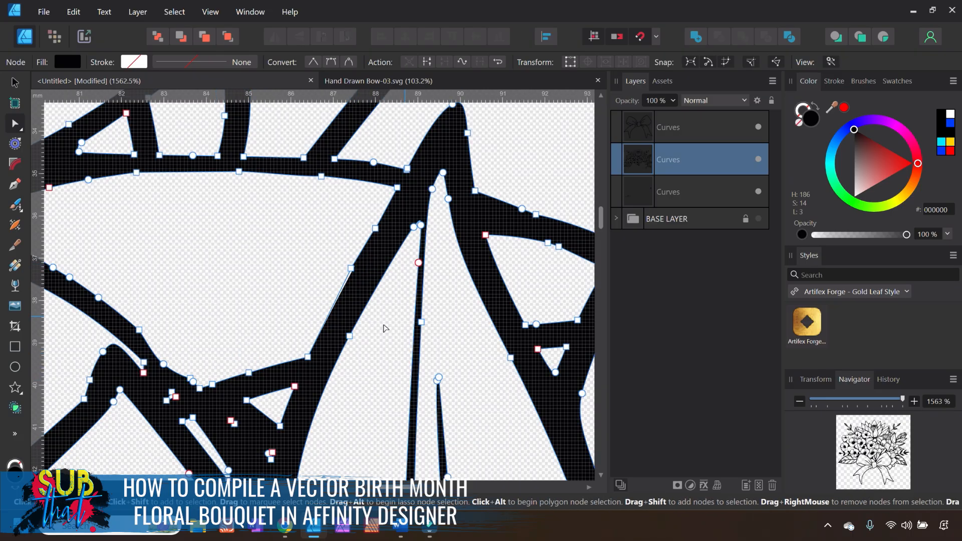
{"action": "left_click", "coordinate": [292, 296]}
Examine the whole bouquet and bow for remaining overlapping lines, gaps and missing stems.
{"action": "left_click", "coordinate": [801, 404]}
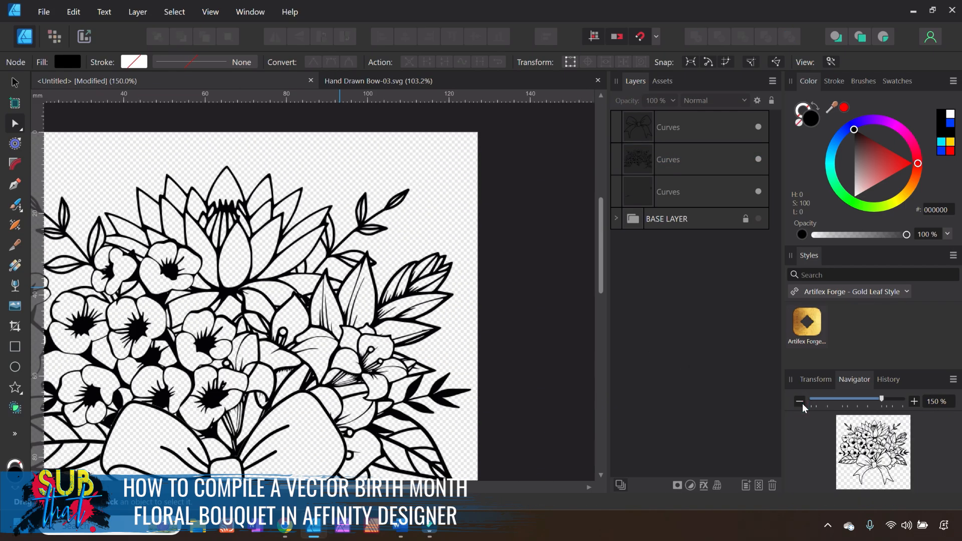
{"action": "scroll", "coordinate": [390, 406], "scroll_direction": "left", "scroll_amount": 3}
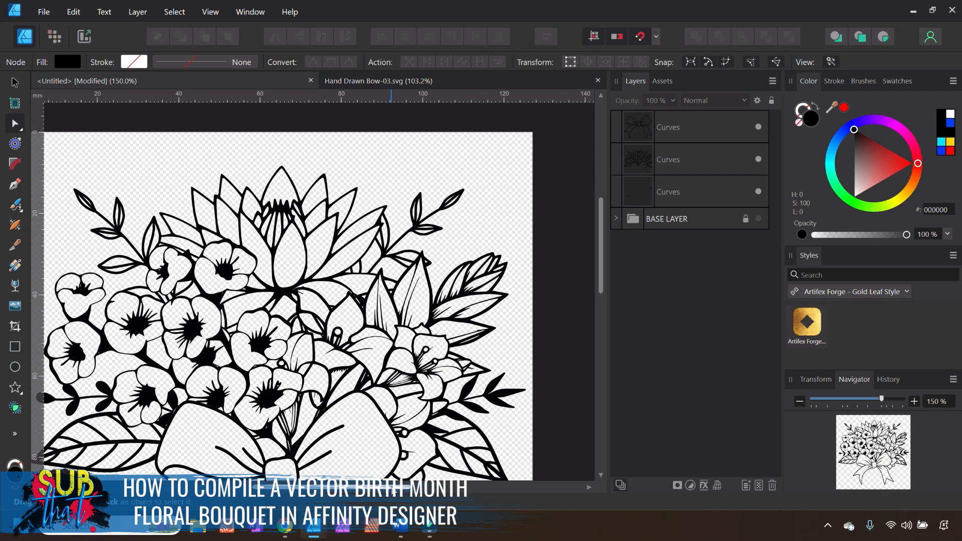
{"action": "scroll", "coordinate": [351, 336], "scroll_direction": "down", "scroll_amount": 3}
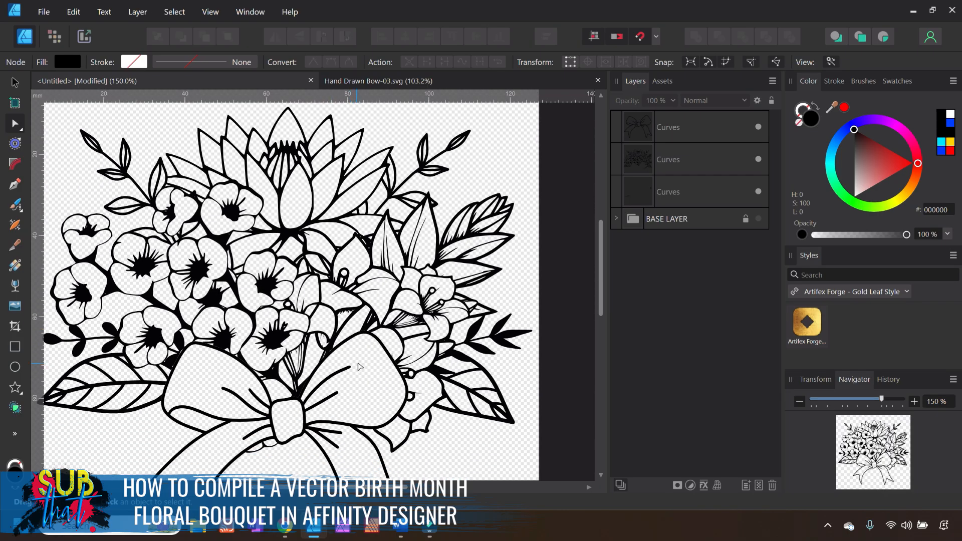
{"action": "left_click", "coordinate": [800, 402]}
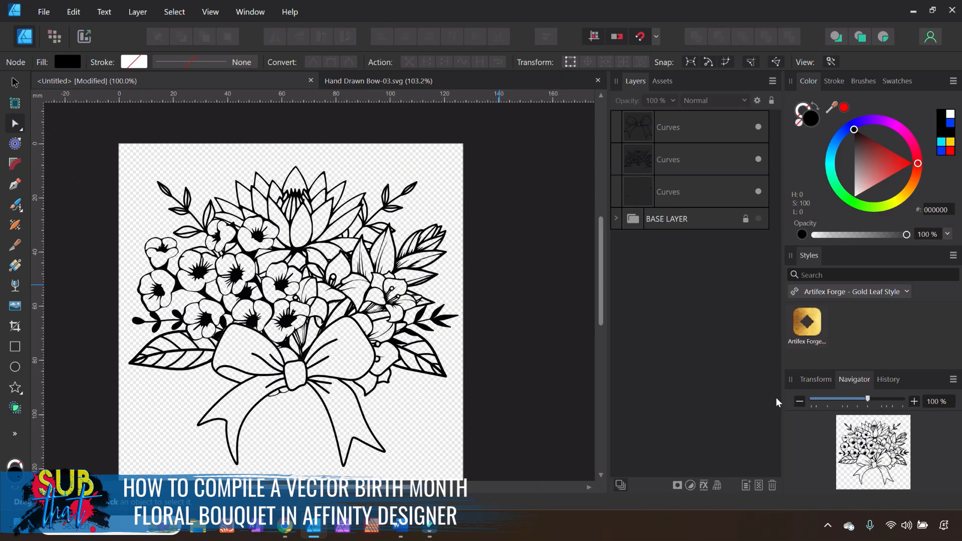
{"action": "left_click", "coordinate": [16, 84]}
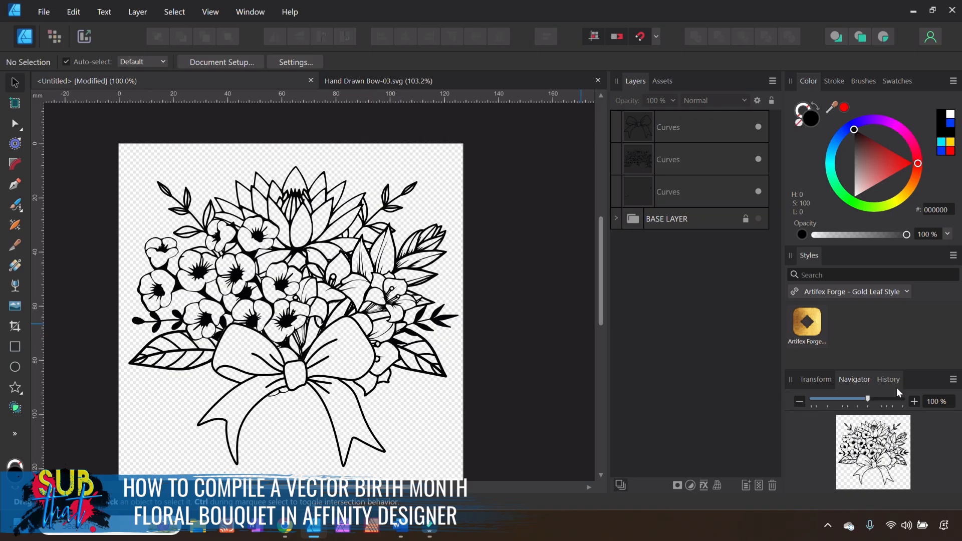
{"action": "left_click", "coordinate": [914, 402]}
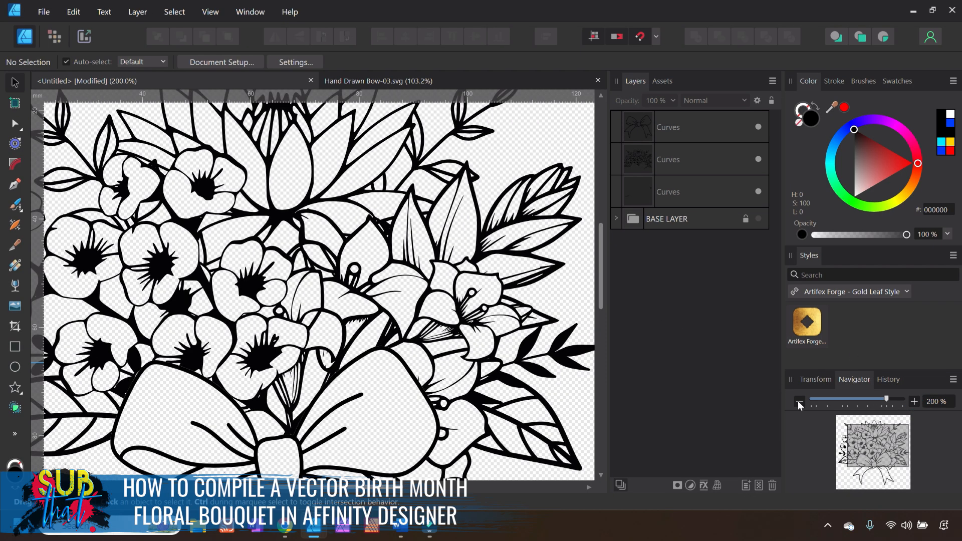
{"action": "scroll", "coordinate": [281, 279], "scroll_direction": "down", "scroll_amount": 5}
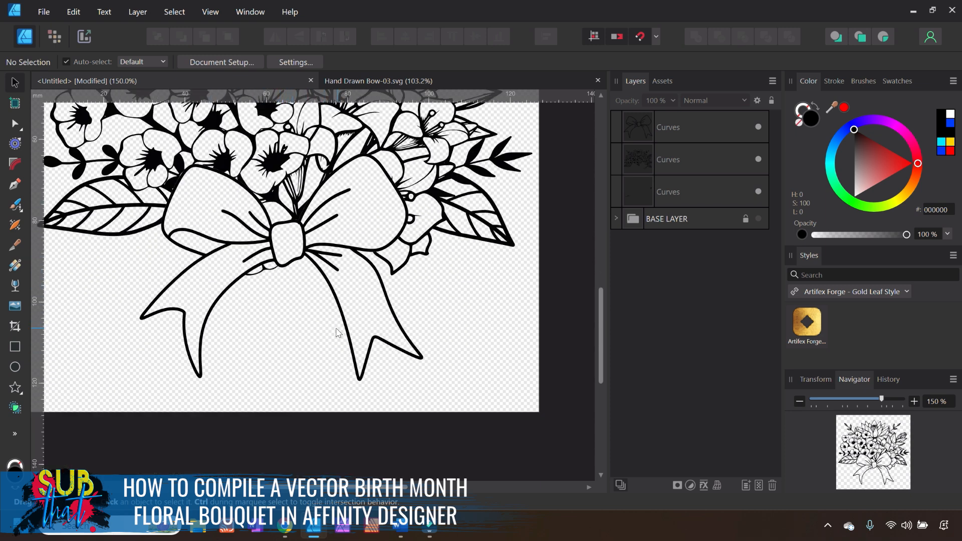
{"action": "scroll", "coordinate": [338, 333], "scroll_direction": "up", "scroll_amount": 4}
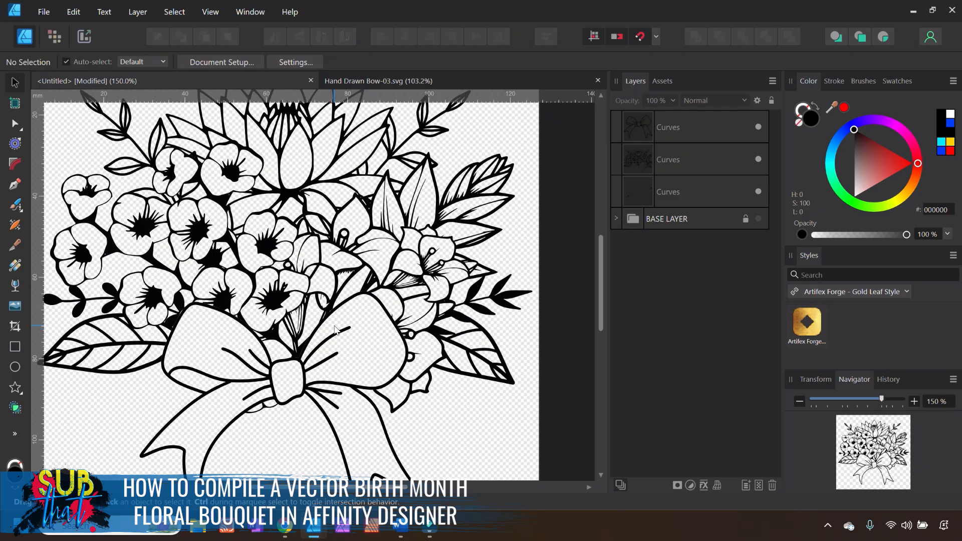
Draw a straight stem line with the Pen tool from the bow knot down beside the left ribbon tail.
{"action": "left_click", "coordinate": [13, 185]}
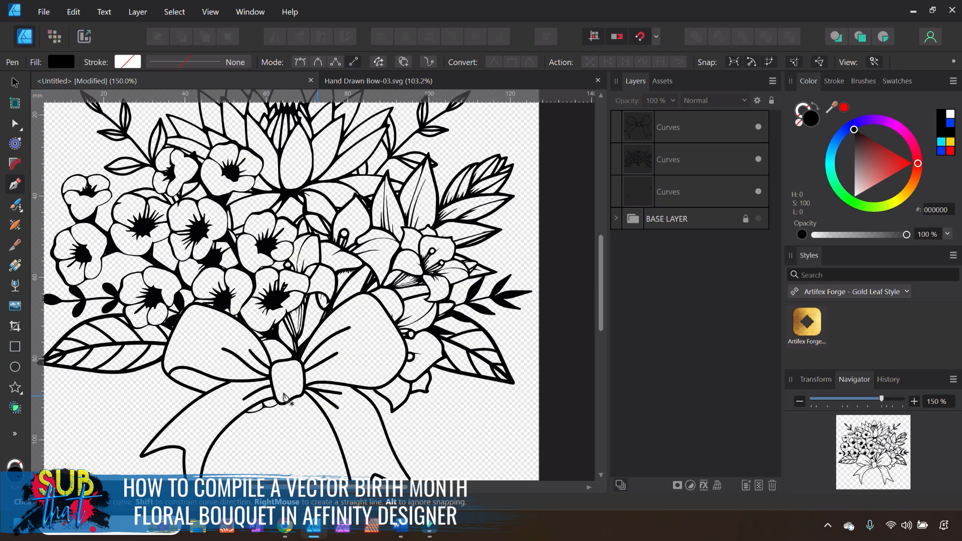
{"action": "scroll", "coordinate": [284, 336], "scroll_direction": "down", "scroll_amount": 2}
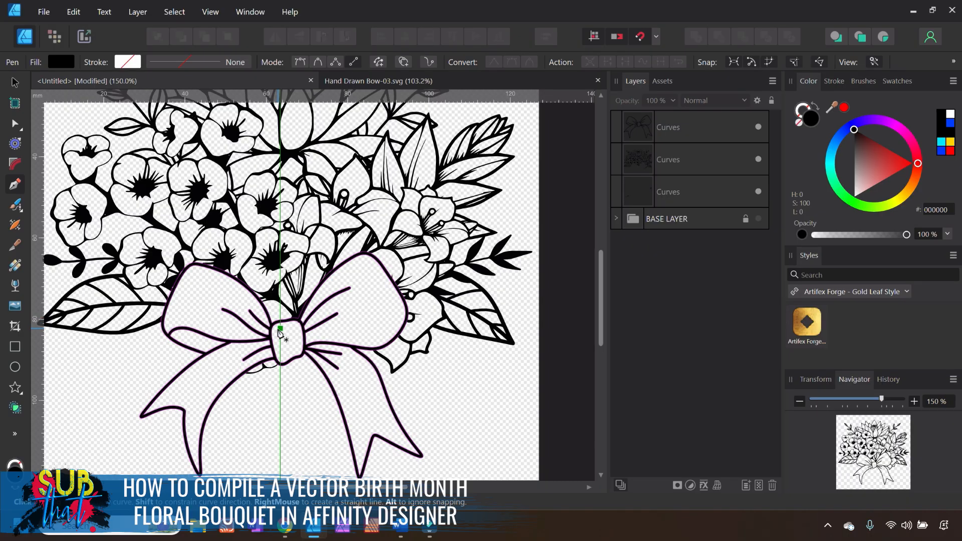
{"action": "left_click", "coordinate": [279, 329]}
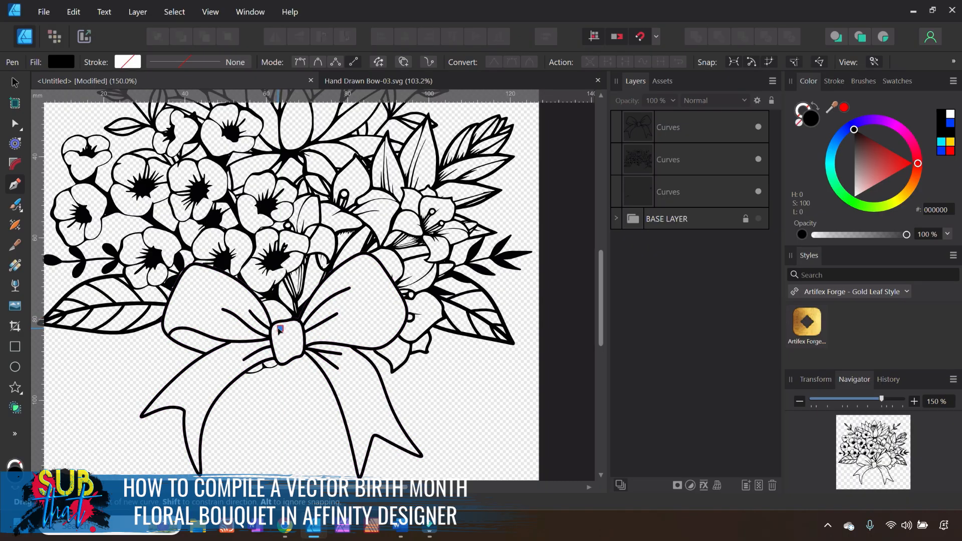
{"action": "left_click", "coordinate": [217, 473]}
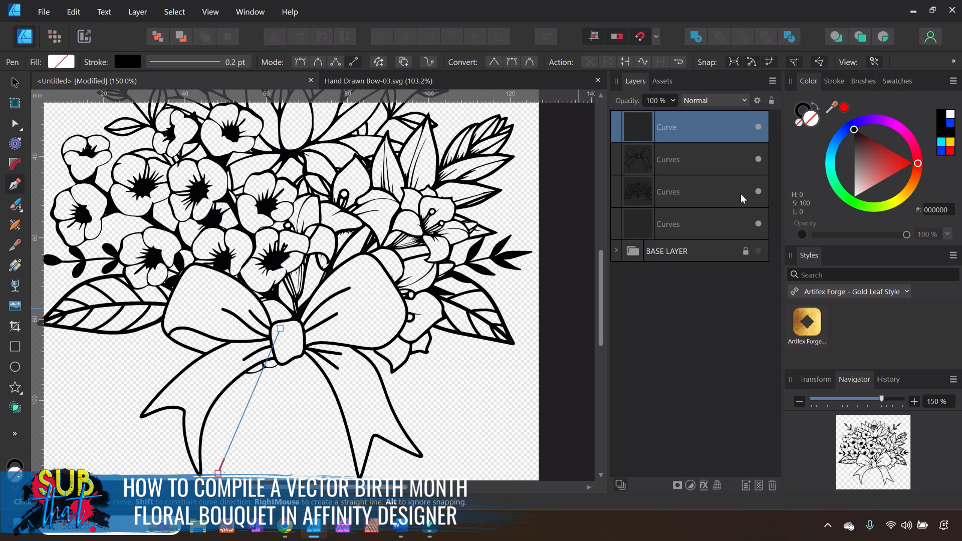
Set the stem line's stroke width to 4.5 pt and bend its middle outward into a gentle curve.
{"action": "left_click", "coordinate": [804, 109]}
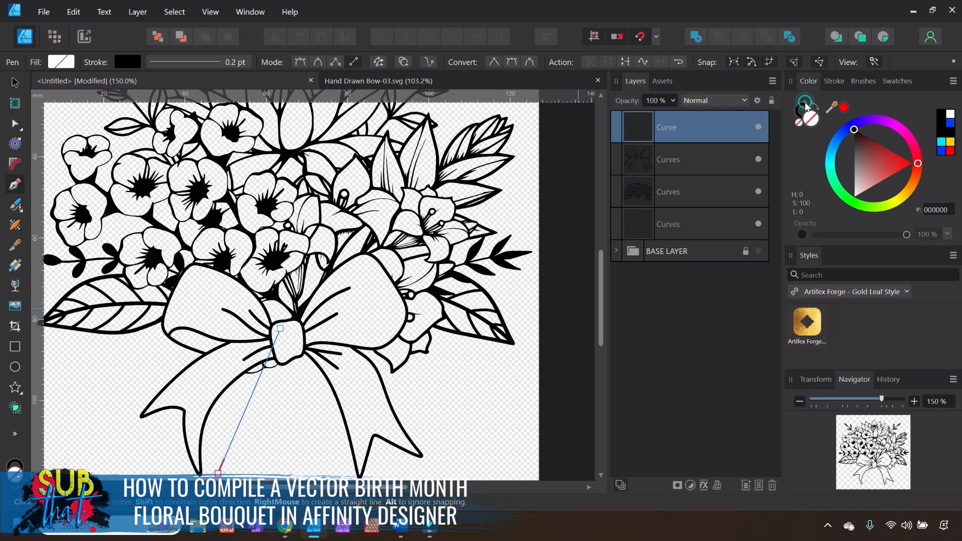
{"action": "left_click", "coordinate": [835, 81]}
{"action": "left_click_drag", "start_coordinate": [824, 121], "coordinate": [851, 122]}
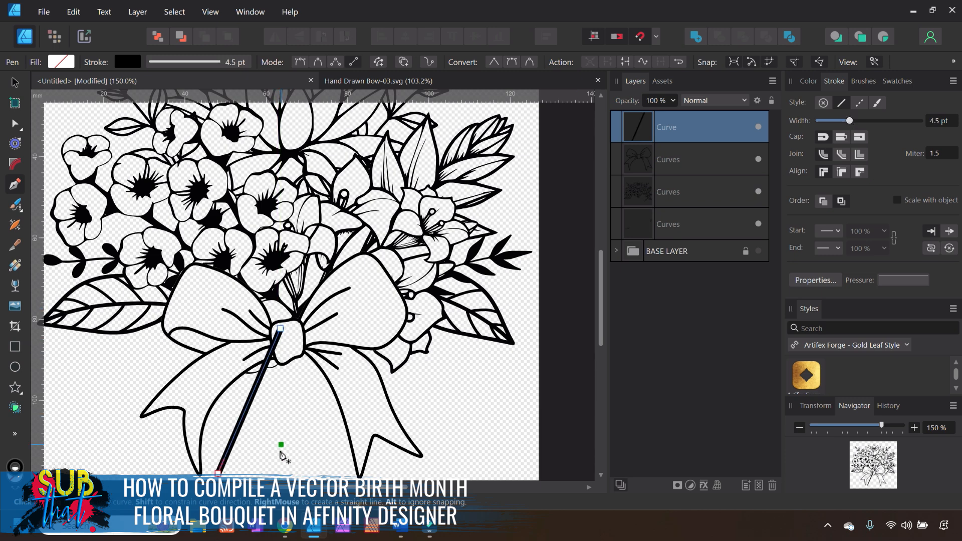
{"action": "scroll", "coordinate": [247, 355], "scroll_direction": "down", "scroll_amount": 2}
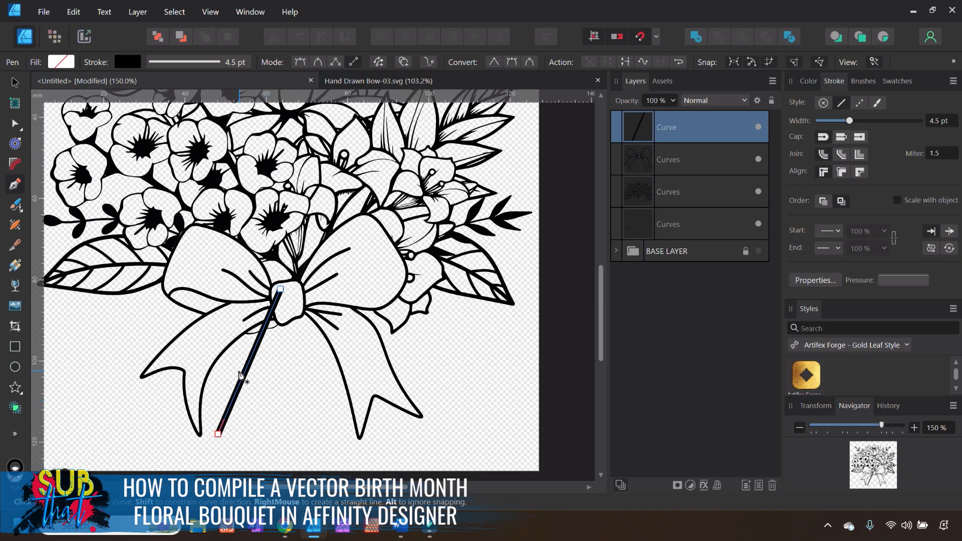
{"action": "left_click_drag", "start_coordinate": [248, 374], "coordinate": [260, 377]}
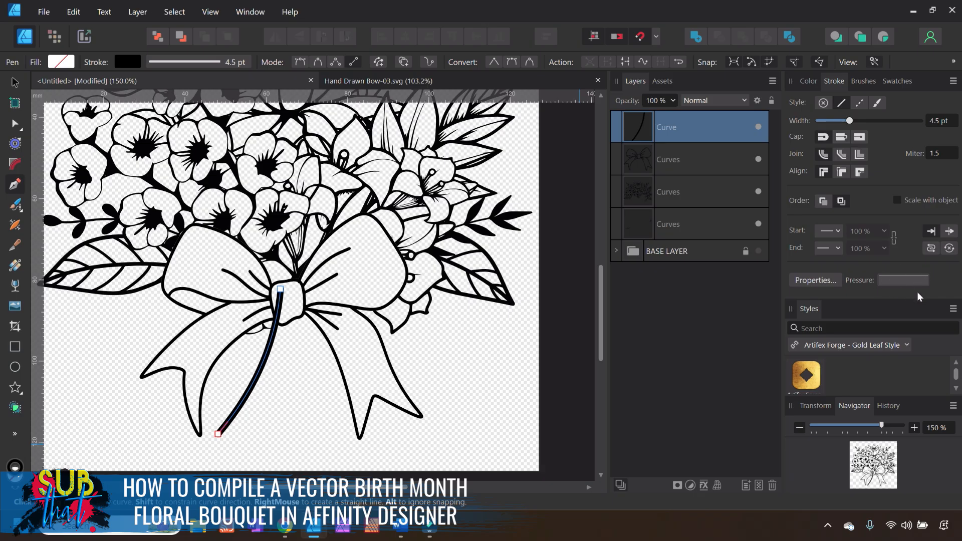
Taper the stem's pressure profile from slightly below full width at the start, through a point three-quarters along, to zero at the end.
{"action": "left_click", "coordinate": [902, 281]}
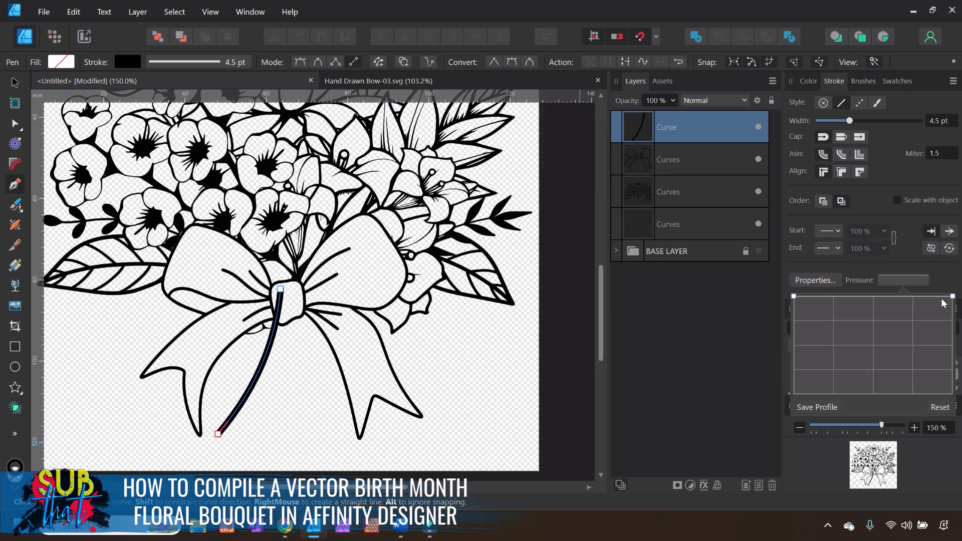
{"action": "mouse_move", "coordinate": [903, 297]}
{"action": "left_mouse_down"}
{"action": "mouse_move", "coordinate": [894, 341]}
{"action": "mouse_move", "coordinate": [912, 354]}
{"action": "left_mouse_up"}
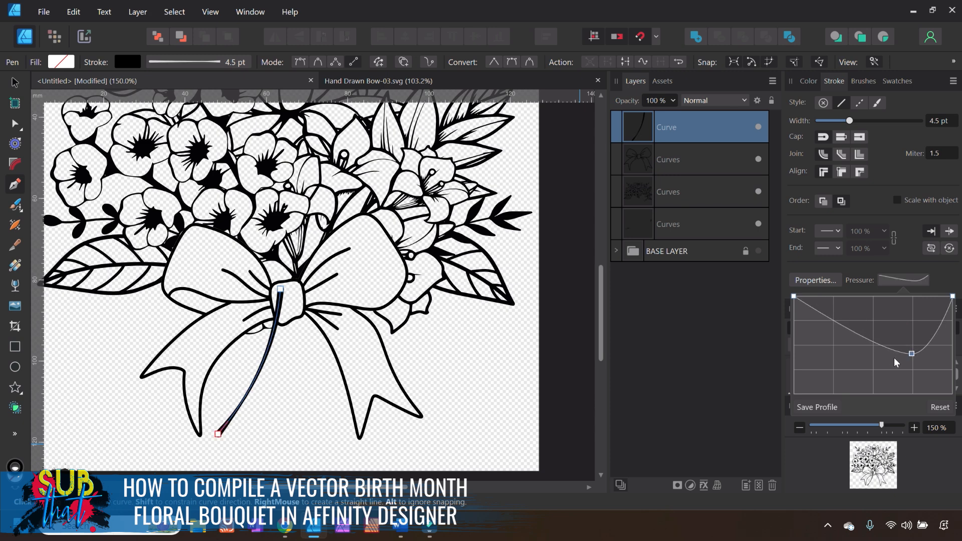
{"action": "left_click_drag", "start_coordinate": [953, 296], "coordinate": [952, 393]}
{"action": "left_click_drag", "start_coordinate": [794, 361], "coordinate": [792, 307]}
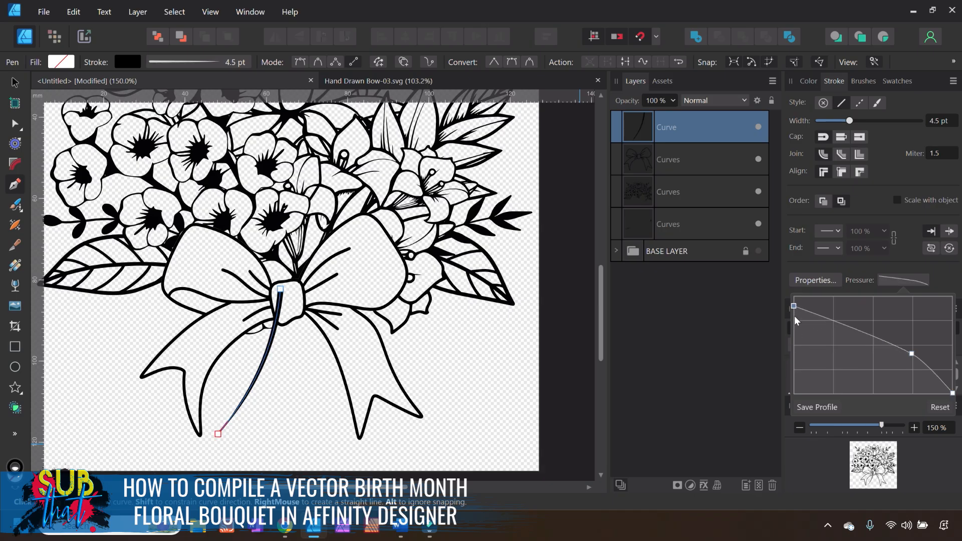
Try raising the end point of the stem's pressure profile near full width and drop it back to about zero.
{"action": "left_click", "coordinate": [952, 393]}
{"action": "left_click", "coordinate": [793, 307]}
{"action": "left_click_drag", "start_coordinate": [952, 393], "coordinate": [951, 310]}
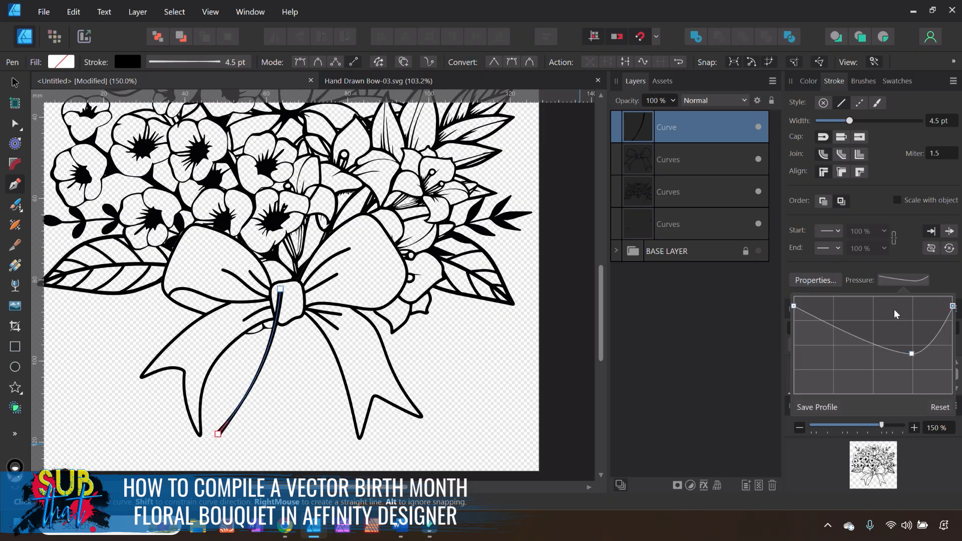
{"action": "left_click", "coordinate": [953, 306]}
{"action": "left_click_drag", "start_coordinate": [953, 306], "coordinate": [952, 392]}
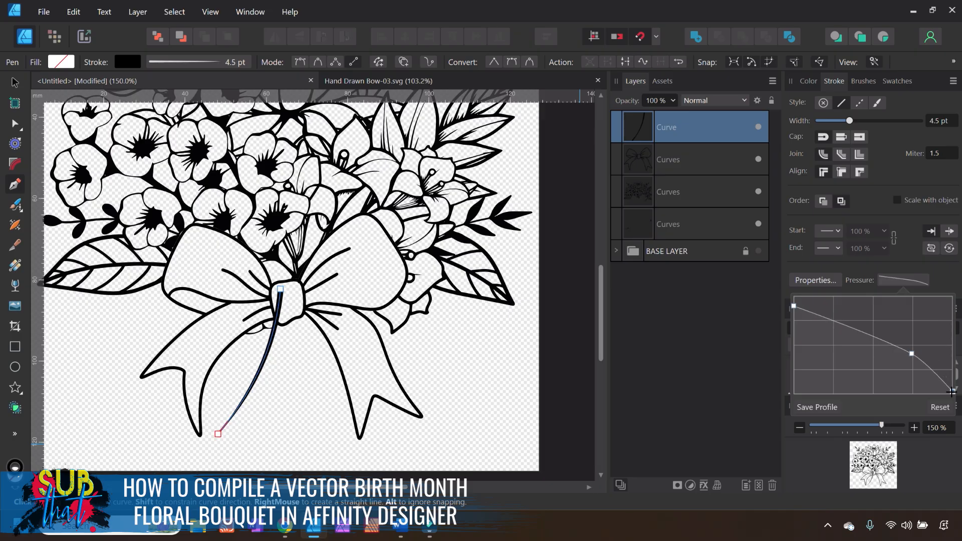
Raise the pressure profile's end point and add intermediate points to give the stem an uneven, wavy thickness.
{"action": "left_click_drag", "start_coordinate": [953, 391], "coordinate": [953, 364]}
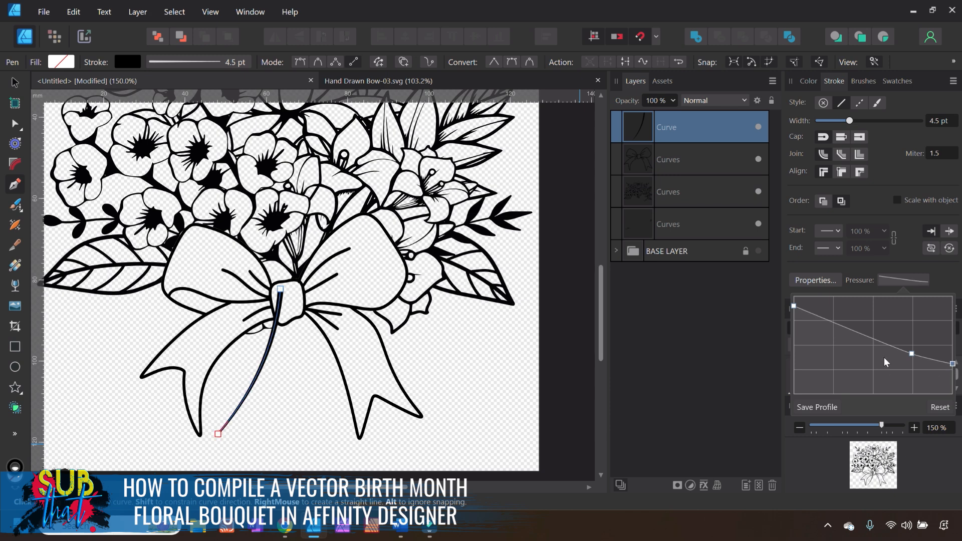
{"action": "mouse_move", "coordinate": [836, 324]}
{"action": "left_mouse_down"}
{"action": "mouse_move", "coordinate": [832, 341]}
{"action": "mouse_move", "coordinate": [860, 314]}
{"action": "mouse_move", "coordinate": [883, 334]}
{"action": "mouse_move", "coordinate": [883, 354]}
{"action": "mouse_move", "coordinate": [911, 349]}
{"action": "mouse_move", "coordinate": [912, 342]}
{"action": "mouse_move", "coordinate": [831, 334]}
{"action": "mouse_move", "coordinate": [793, 302]}
{"action": "left_mouse_up"}
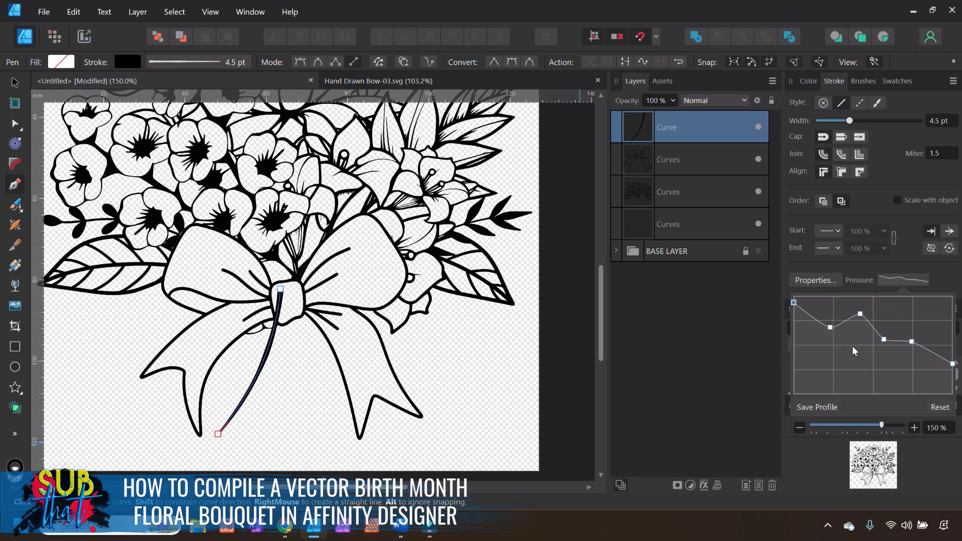
{"action": "mouse_move", "coordinate": [950, 362]}
{"action": "left_mouse_down"}
{"action": "mouse_move", "coordinate": [952, 353]}
{"action": "mouse_move", "coordinate": [885, 330]}
{"action": "left_mouse_up"}
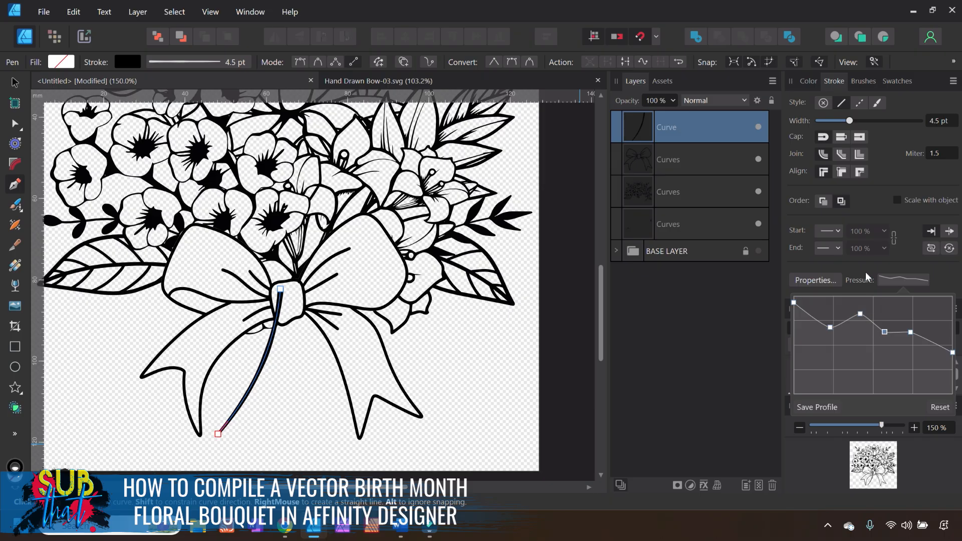
Duplicate the stem, rotate the copy about 14° toward the bouquet's centre, and place it just beside the original.
{"action": "left_click", "coordinate": [15, 82]}
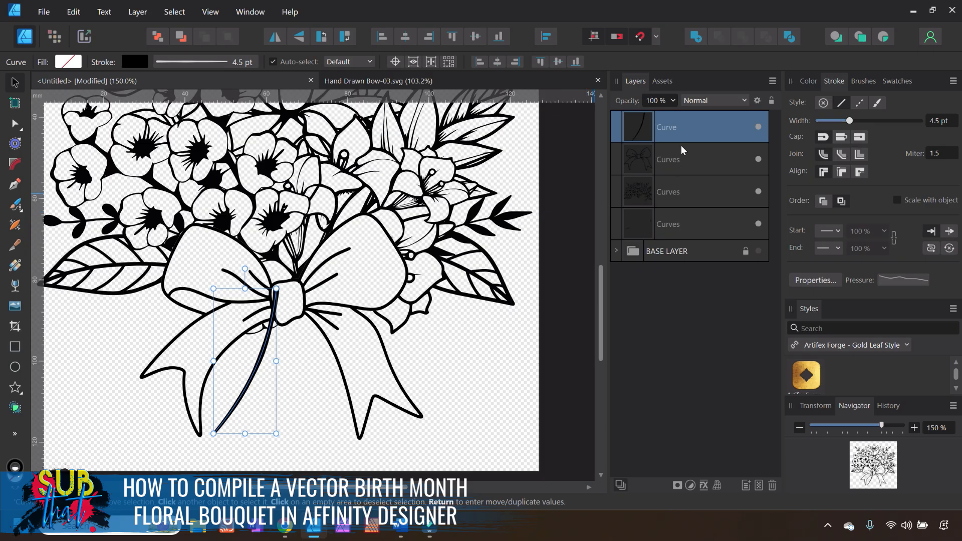
{"action": "right_click", "coordinate": [683, 130]}
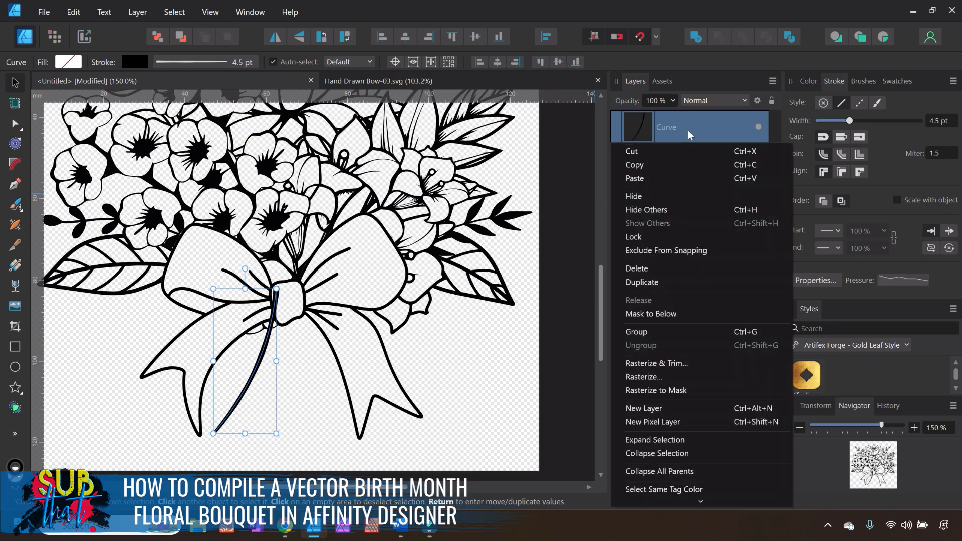
{"action": "left_click", "coordinate": [687, 282]}
{"action": "left_click_drag", "start_coordinate": [255, 346], "coordinate": [272, 345]}
{"action": "left_click_drag", "start_coordinate": [262, 269], "coordinate": [240, 272]}
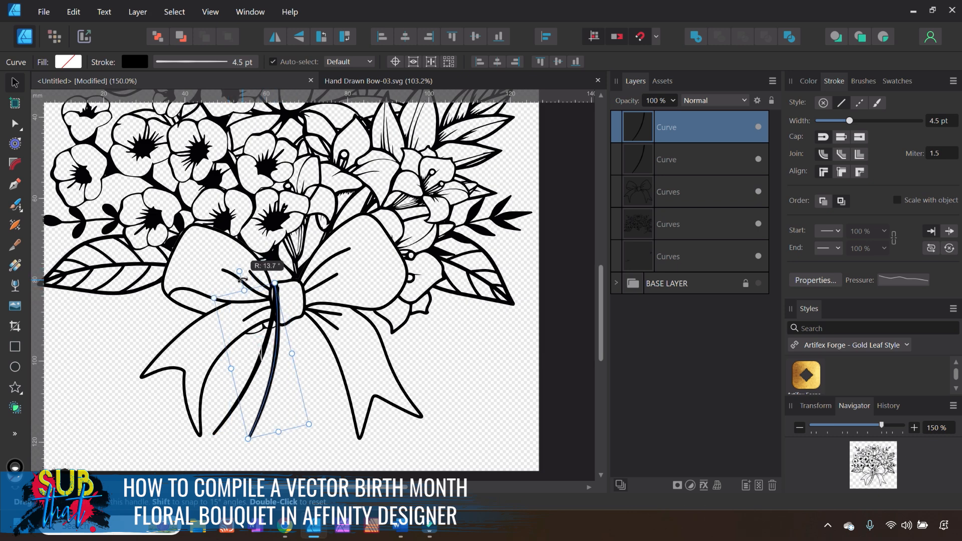
{"action": "mouse_move", "coordinate": [277, 358]}
{"action": "left_mouse_down"}
{"action": "mouse_move", "coordinate": [292, 362]}
{"action": "mouse_move", "coordinate": [281, 361]}
{"action": "left_mouse_up"}
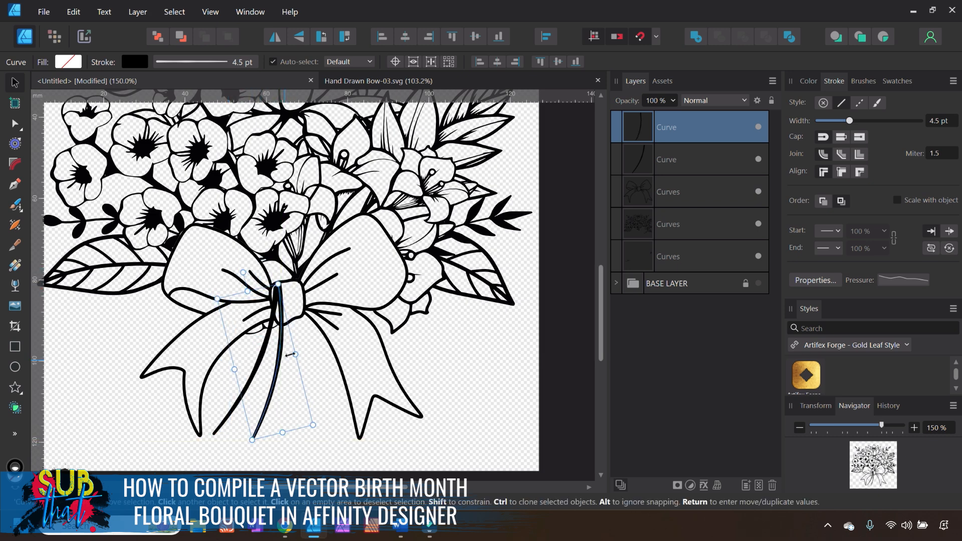
Duplicate the second stem, flip the copy horizontally, and rotate and position it as a third stem curving the opposite way.
{"action": "right_click", "coordinate": [671, 131]}
{"action": "left_click", "coordinate": [682, 288]}
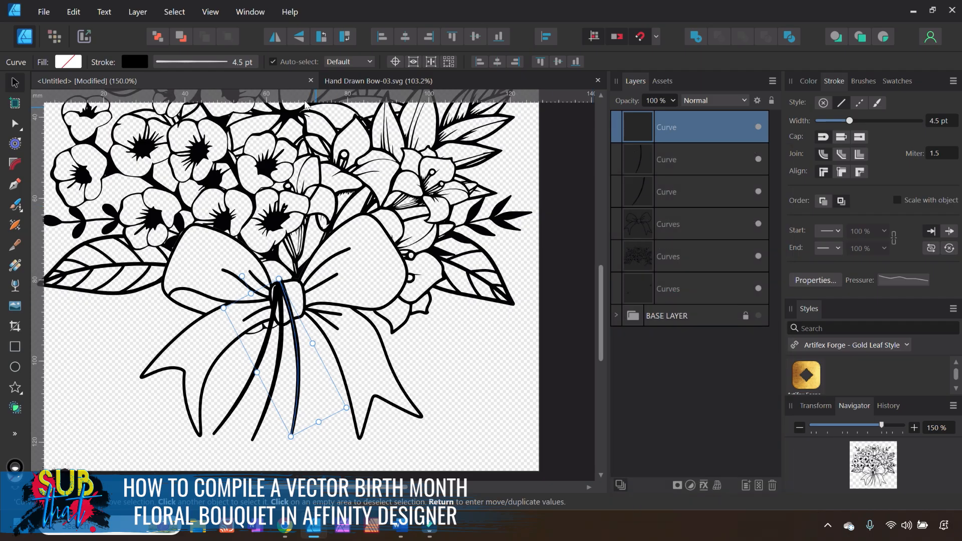
{"action": "left_click", "coordinate": [281, 43]}
{"action": "left_click_drag", "start_coordinate": [335, 276], "coordinate": [305, 267]}
{"action": "left_click_drag", "start_coordinate": [282, 372], "coordinate": [290, 383]}
Duplicate the third stem, angle the copy outward toward the right ribbon tail as a fourth stem, and nudge the third for spacing.
{"action": "right_click", "coordinate": [657, 137]}
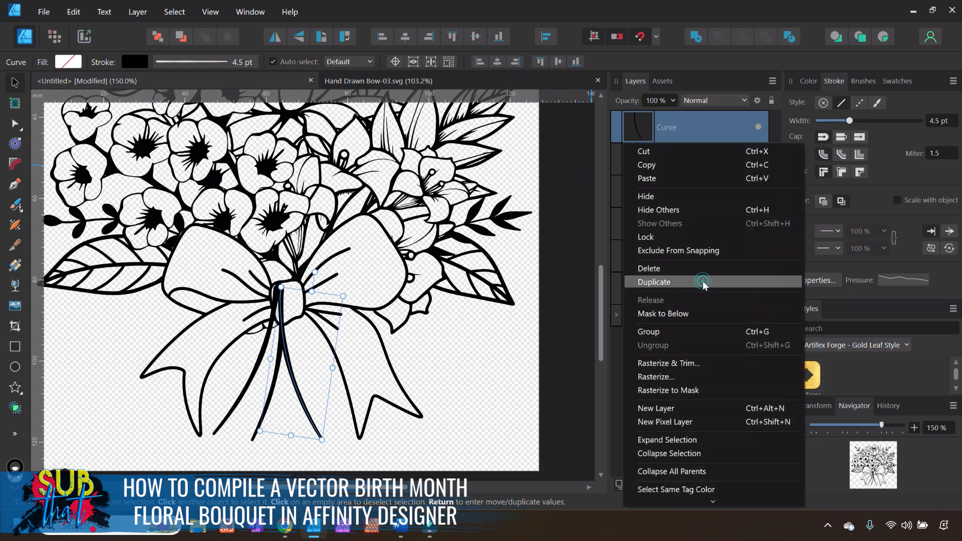
{"action": "left_click", "coordinate": [702, 282]}
{"action": "left_click", "coordinate": [275, 36]}
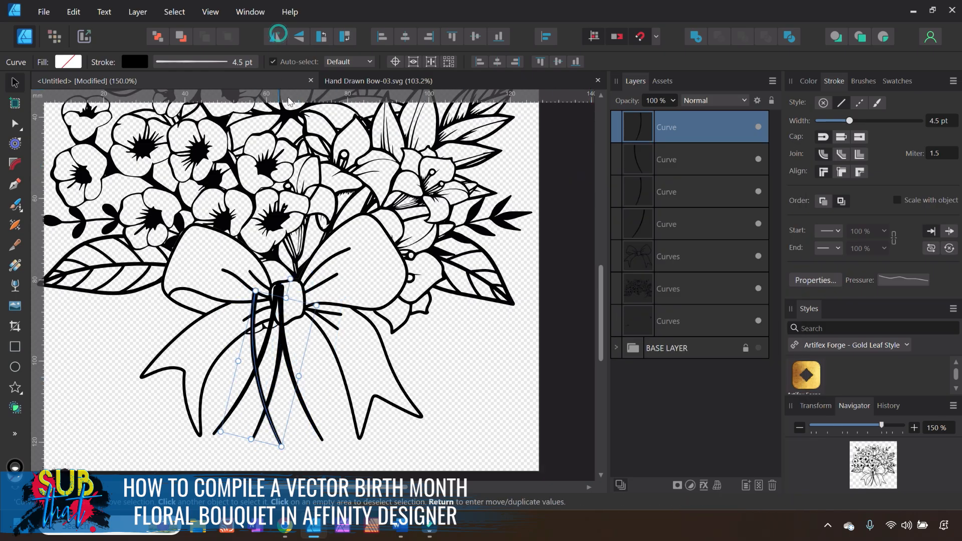
{"action": "left_click_drag", "start_coordinate": [299, 307], "coordinate": [305, 281]}
{"action": "left_click_drag", "start_coordinate": [321, 404], "coordinate": [336, 401]}
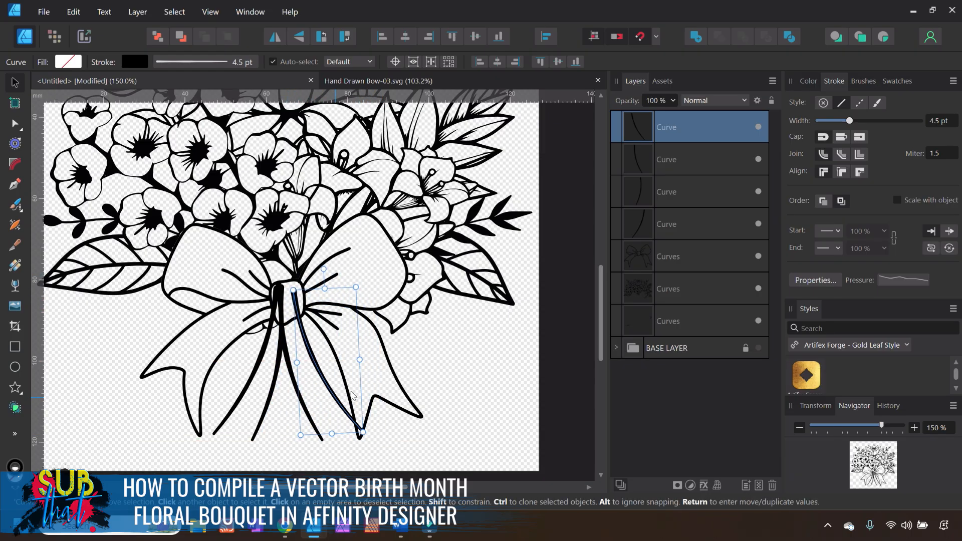
{"action": "left_click", "coordinate": [473, 393]}
{"action": "left_click_drag", "start_coordinate": [291, 367], "coordinate": [298, 368]}
{"action": "left_click", "coordinate": [501, 366]}
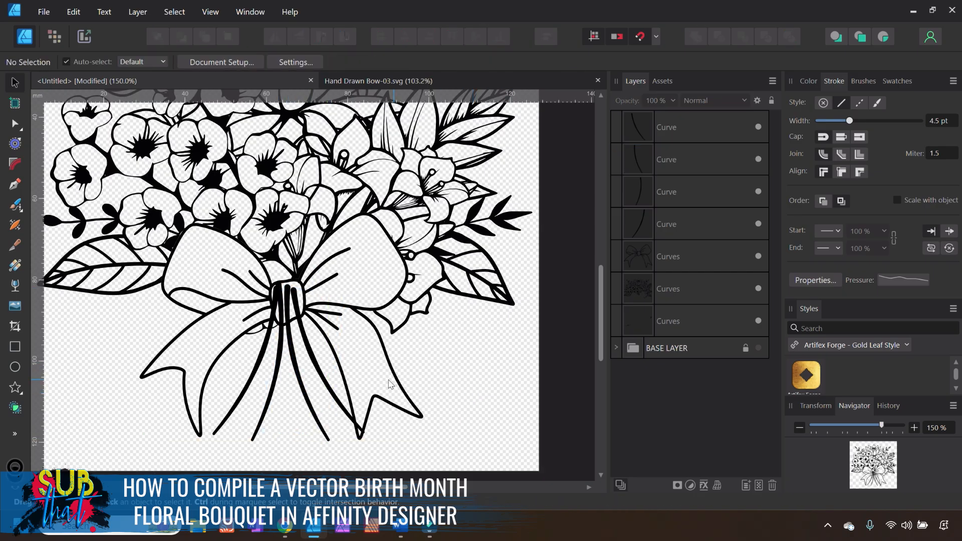
Duplicate the fourth stem, flip the copy horizontally, and rotate and move it into the central gap as a fifth stem.
{"action": "left_click", "coordinate": [321, 389]}
{"action": "right_click", "coordinate": [663, 130]}
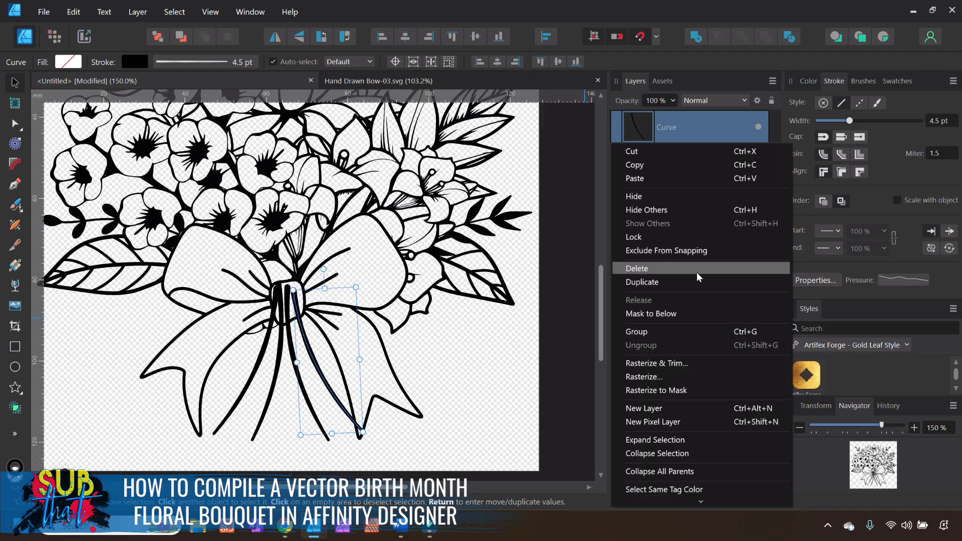
{"action": "left_click", "coordinate": [683, 279]}
{"action": "left_click", "coordinate": [275, 36]}
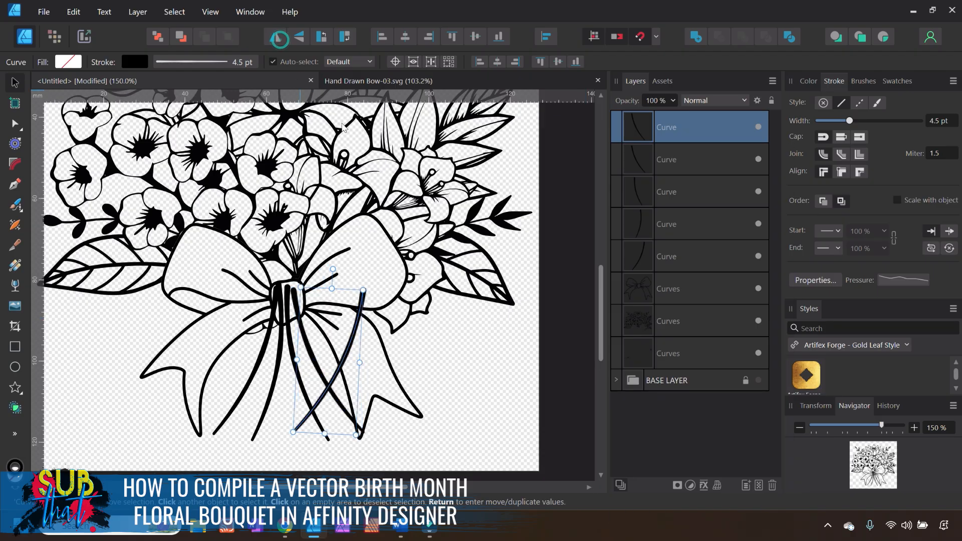
{"action": "left_click_drag", "start_coordinate": [344, 337], "coordinate": [292, 345]}
{"action": "left_click_drag", "start_coordinate": [284, 277], "coordinate": [251, 281]}
{"action": "left_click_drag", "start_coordinate": [289, 353], "coordinate": [288, 346]}
{"action": "left_click", "coordinate": [462, 388]}
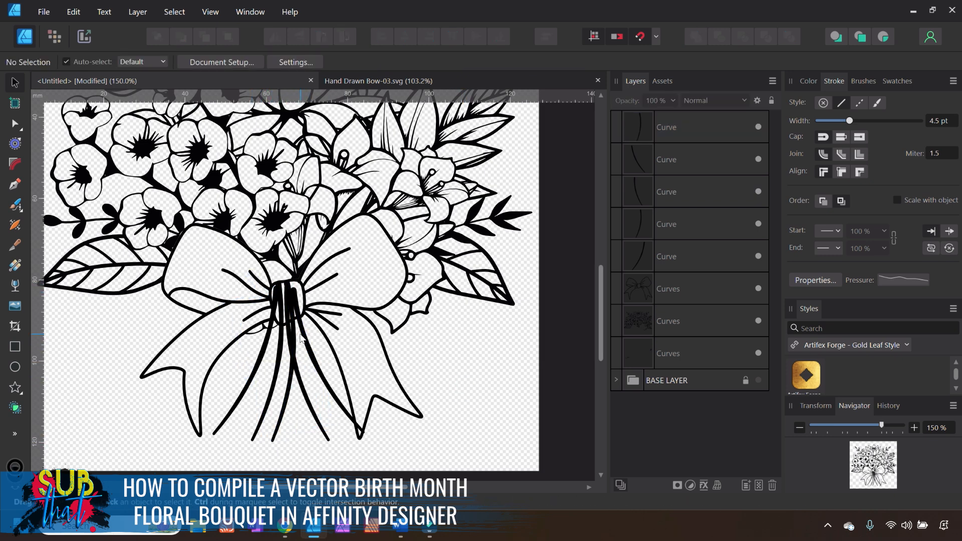
Reshape the middle stem's curve and shift its lower end slightly toward the right ribbon tail.
{"action": "left_click", "coordinate": [287, 388]}
{"action": "key", "text": "a"}
{"action": "left_click_drag", "start_coordinate": [300, 321], "coordinate": [290, 339]}
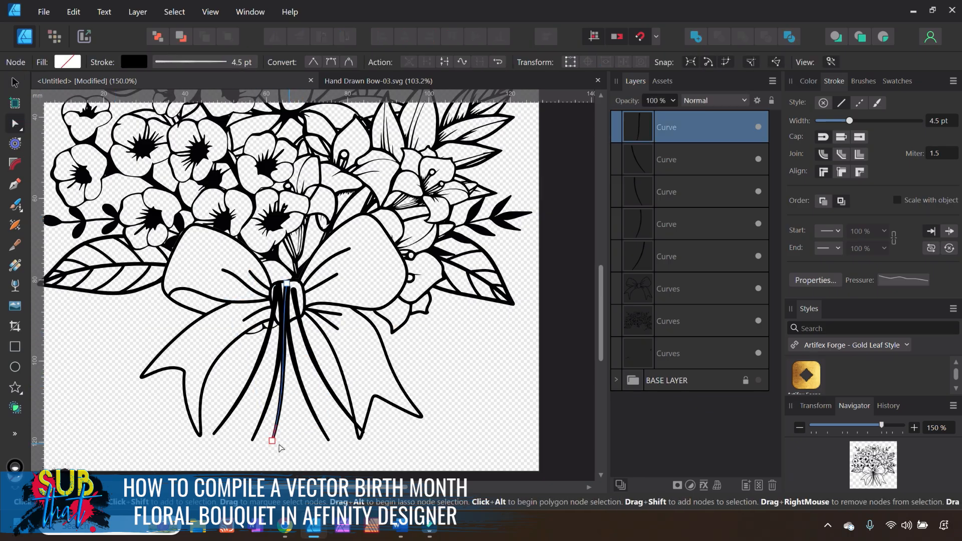
{"action": "left_click_drag", "start_coordinate": [272, 441], "coordinate": [284, 440]}
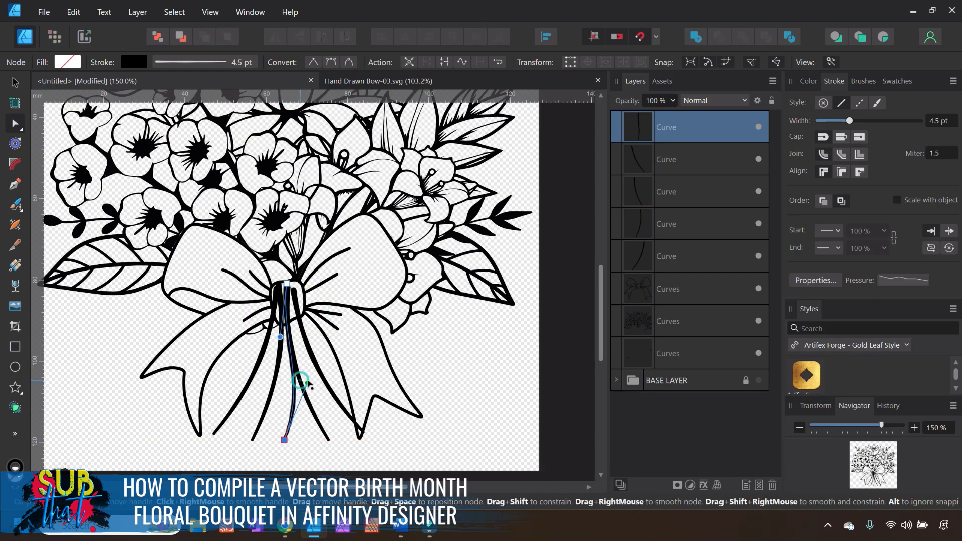
Bend the two stems on the right side into looser, more natural curves that differ from each other.
{"action": "left_click", "coordinate": [310, 406]}
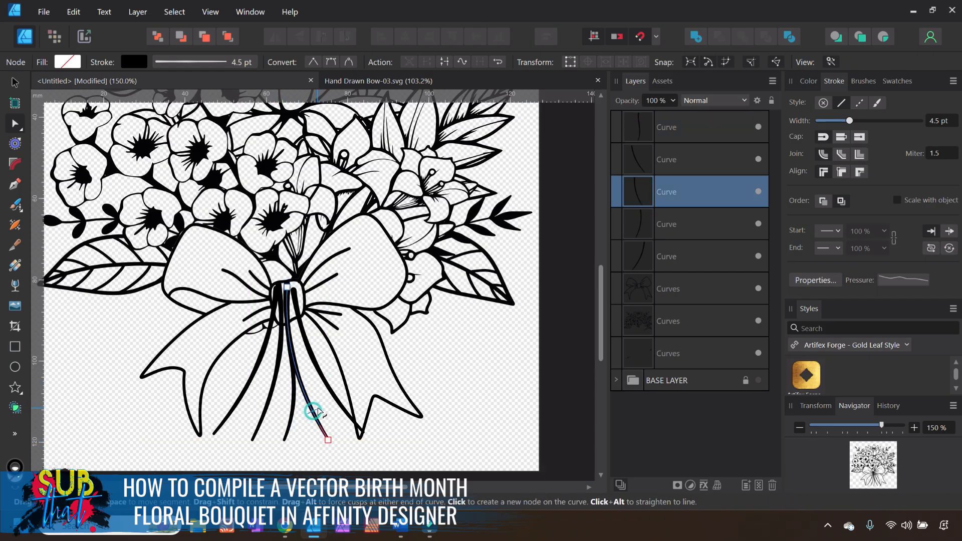
{"action": "left_click_drag", "start_coordinate": [315, 405], "coordinate": [321, 411]}
{"action": "left_click", "coordinate": [324, 393]}
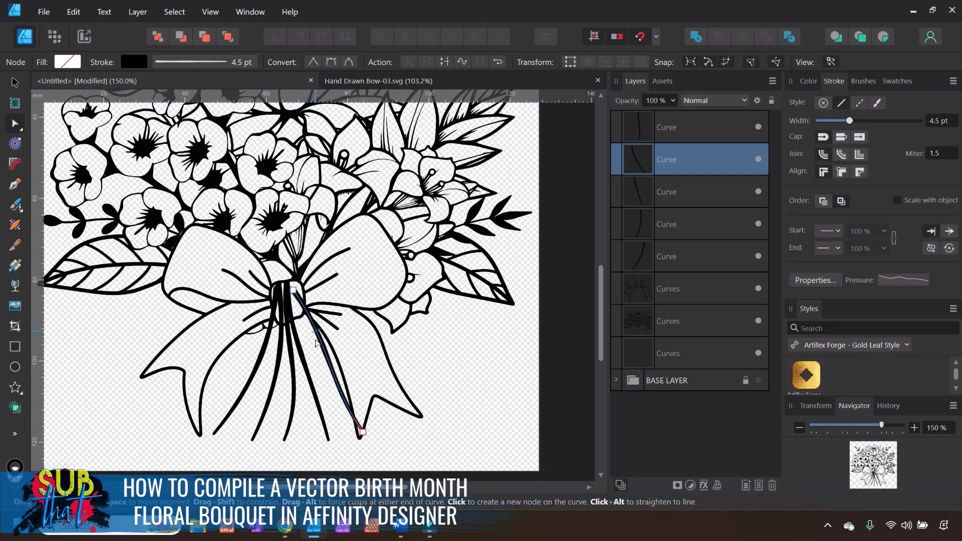
{"action": "left_click", "coordinate": [362, 431]}
{"action": "left_click_drag", "start_coordinate": [330, 385], "coordinate": [314, 393]}
Adjust both curve handles of the outermost left stem for a fuller bend, and leave all the stems deselected.
{"action": "left_click", "coordinate": [261, 358]}
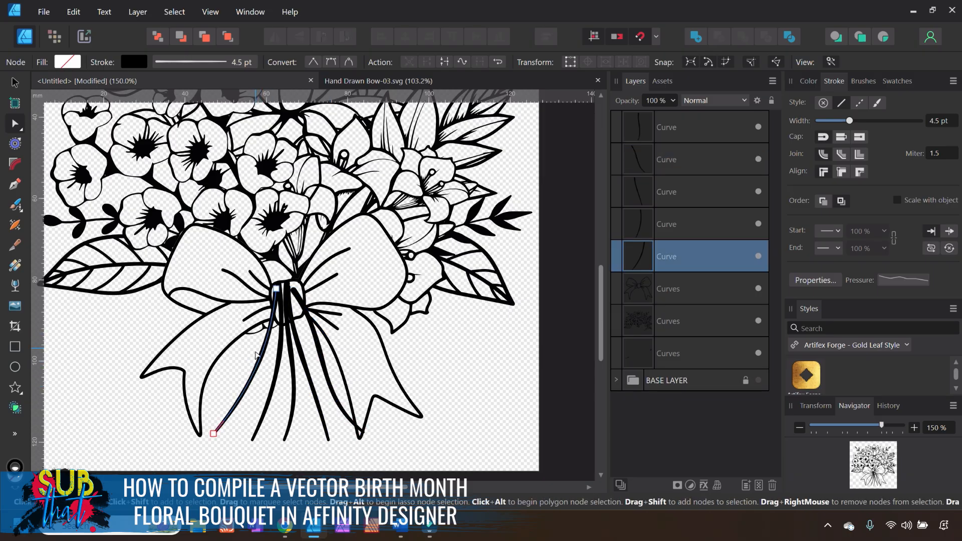
{"action": "left_click_drag", "start_coordinate": [272, 335], "coordinate": [266, 336]}
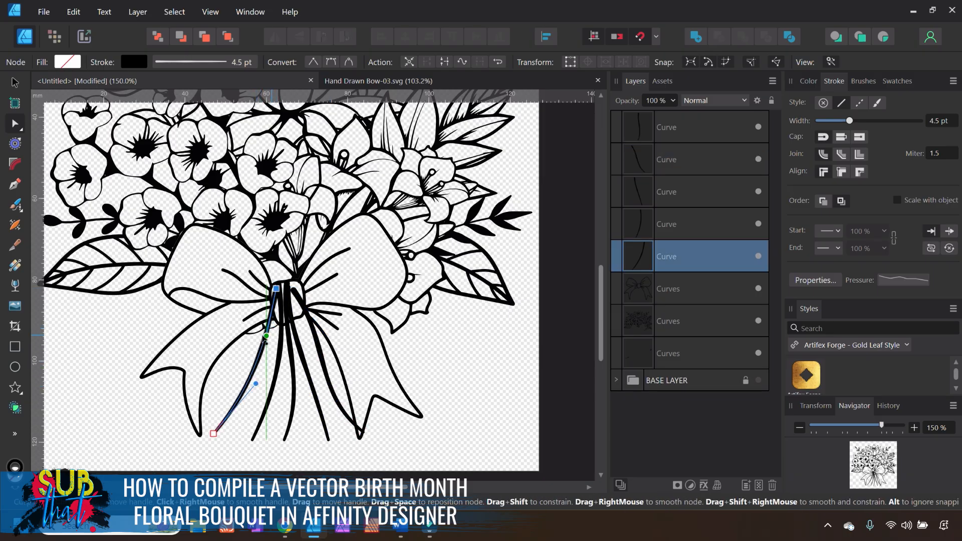
{"action": "left_click_drag", "start_coordinate": [256, 384], "coordinate": [267, 383]}
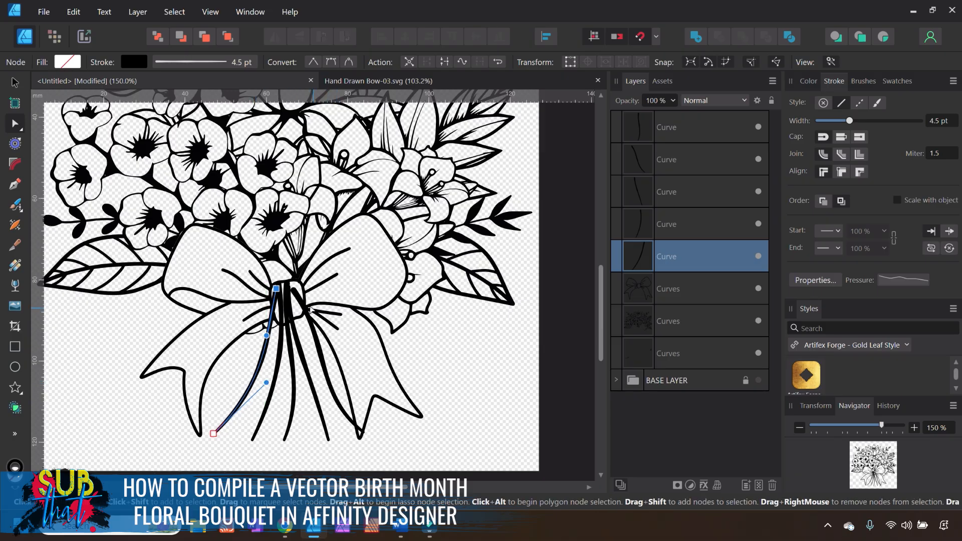
{"action": "left_click", "coordinate": [15, 82]}
{"action": "left_click", "coordinate": [447, 375]}
{"action": "left_click", "coordinate": [327, 374]}
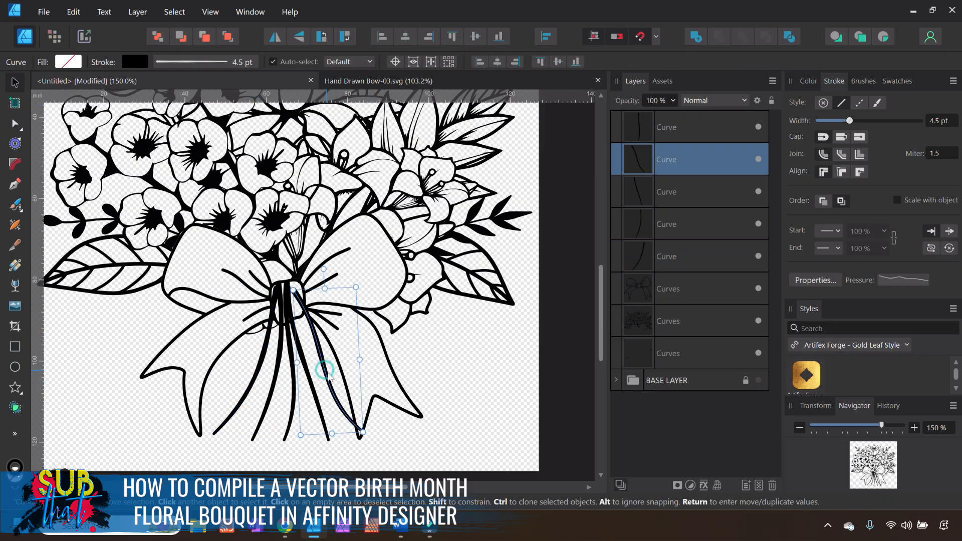
{"action": "left_click", "coordinate": [454, 379]}
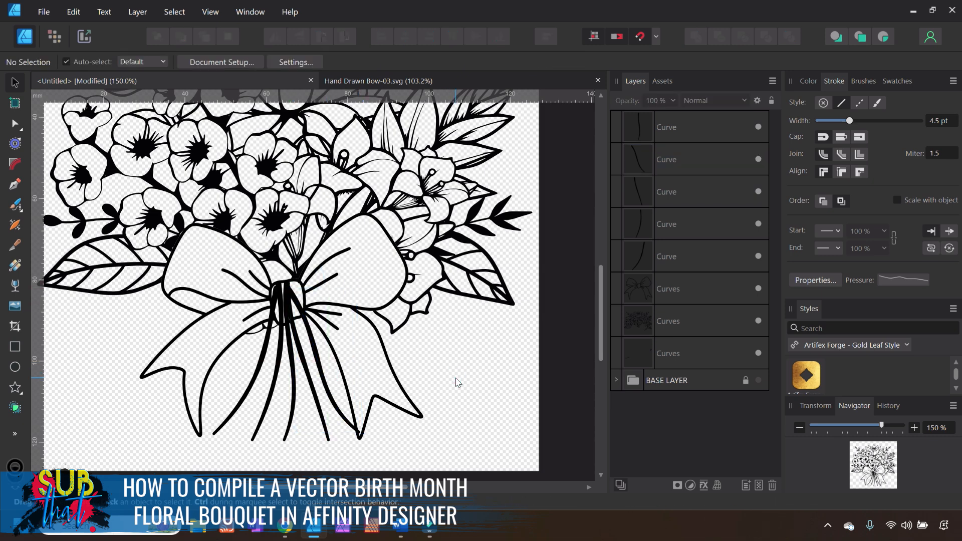
Select all five stem curves and move them beneath the bow in the layer order.
{"action": "left_click", "coordinate": [691, 266]}
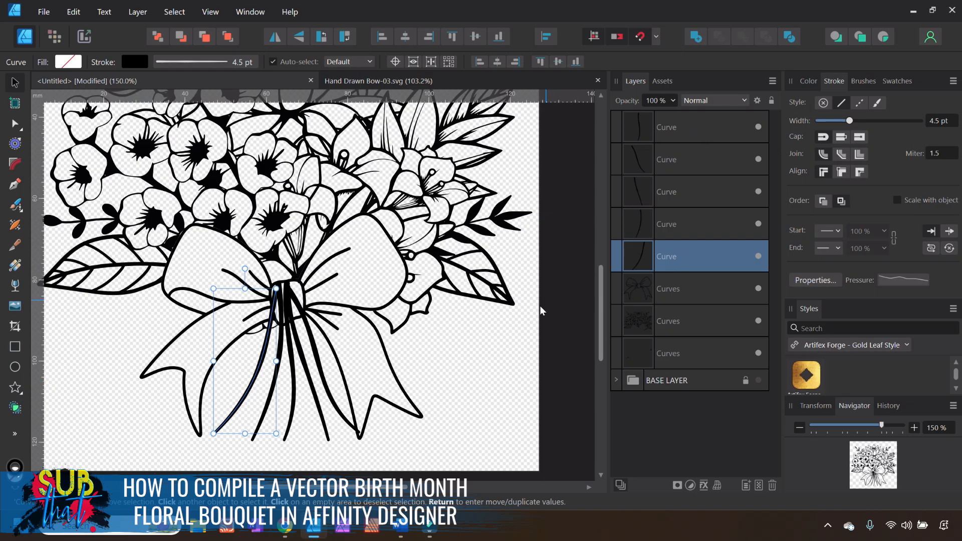
{"action": "left_click", "coordinate": [650, 127], "text": "shift"}
{"action": "left_click_drag", "start_coordinate": [668, 265], "coordinate": [635, 306]}
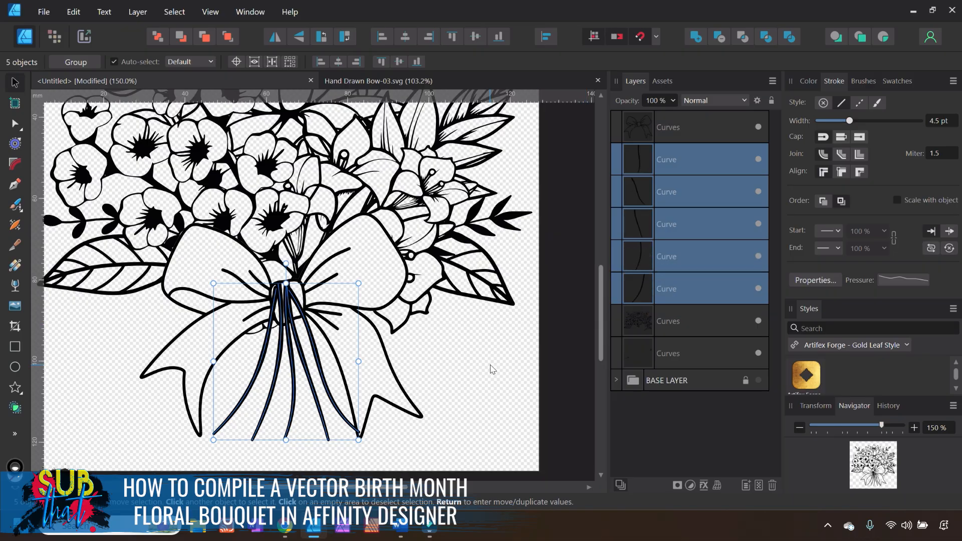
{"action": "left_click", "coordinate": [489, 359]}
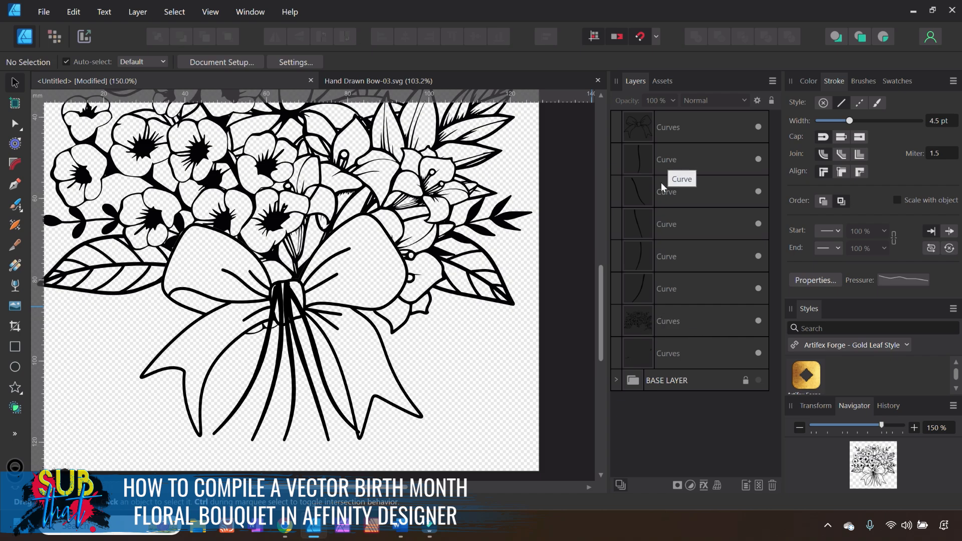
Select the five stem curves again and merge them into a single curves object.
{"action": "left_click", "coordinate": [672, 289]}
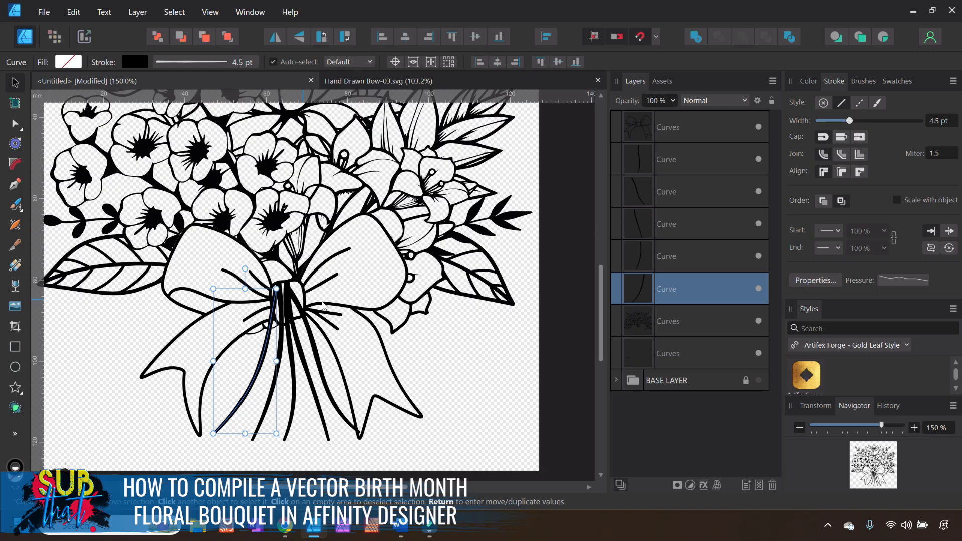
{"action": "left_click", "coordinate": [637, 162], "text": "shift"}
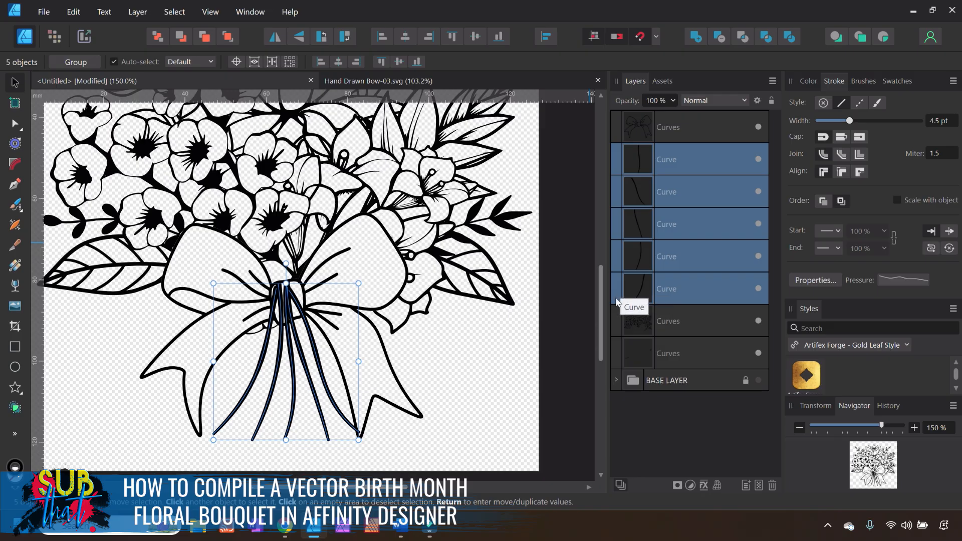
{"action": "left_click", "coordinate": [136, 13]}
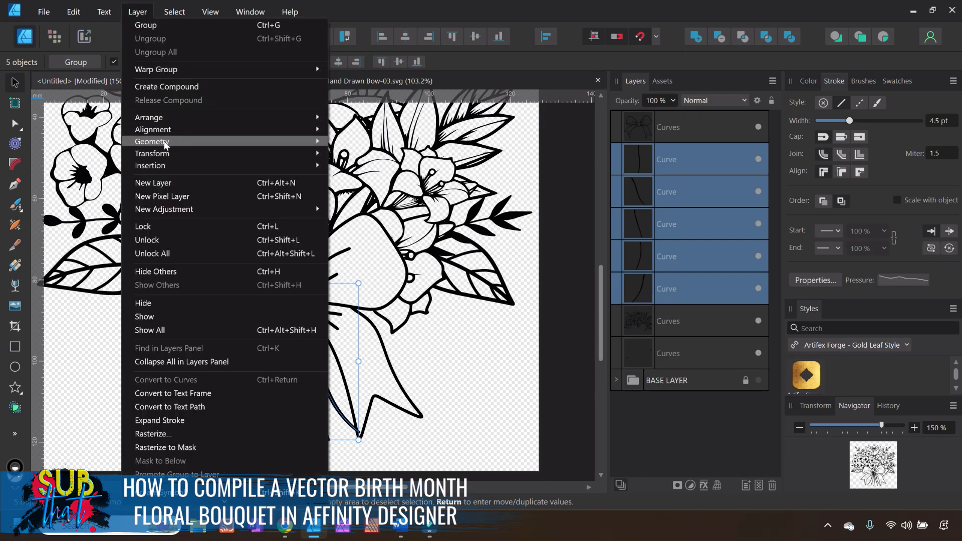
{"action": "mouse_move", "coordinate": [164, 141]}
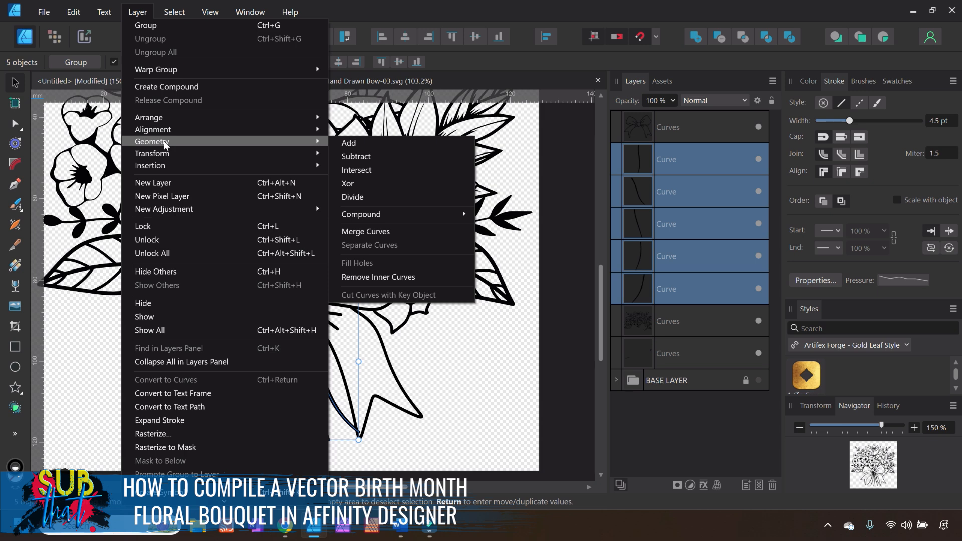
{"action": "left_click", "coordinate": [371, 232]}
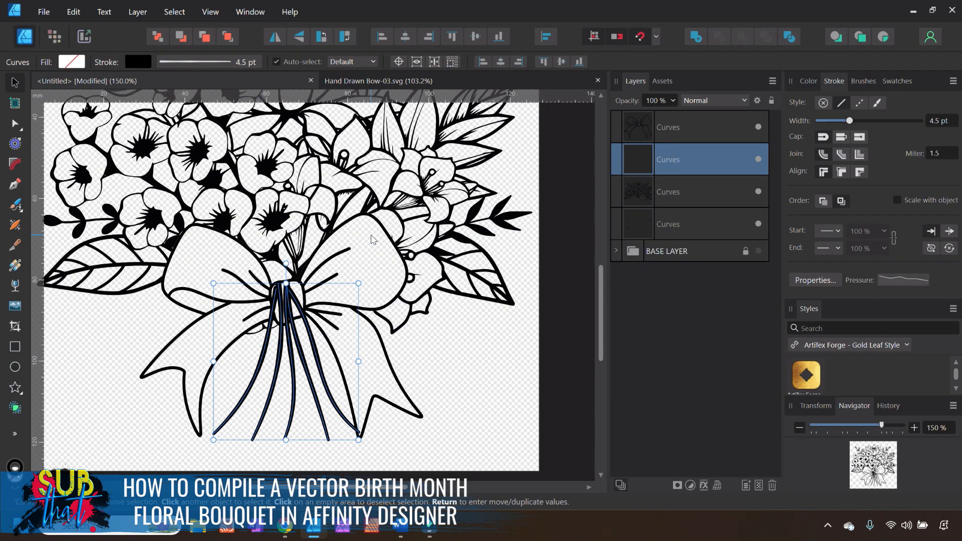
Try expanding the merged stems' stroke, check the outlines at 300% zoom, and undo the expansion.
{"action": "left_click", "coordinate": [136, 13]}
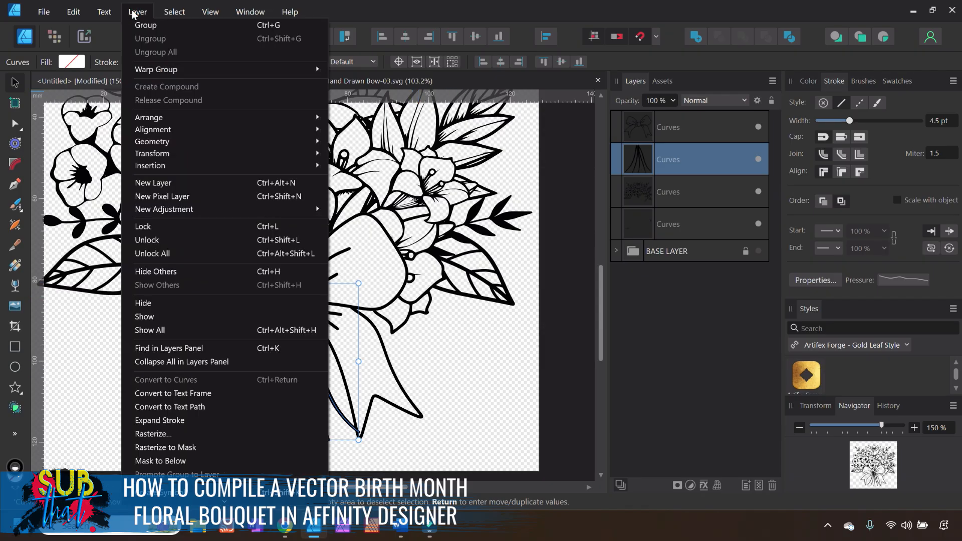
{"action": "left_click", "coordinate": [198, 420]}
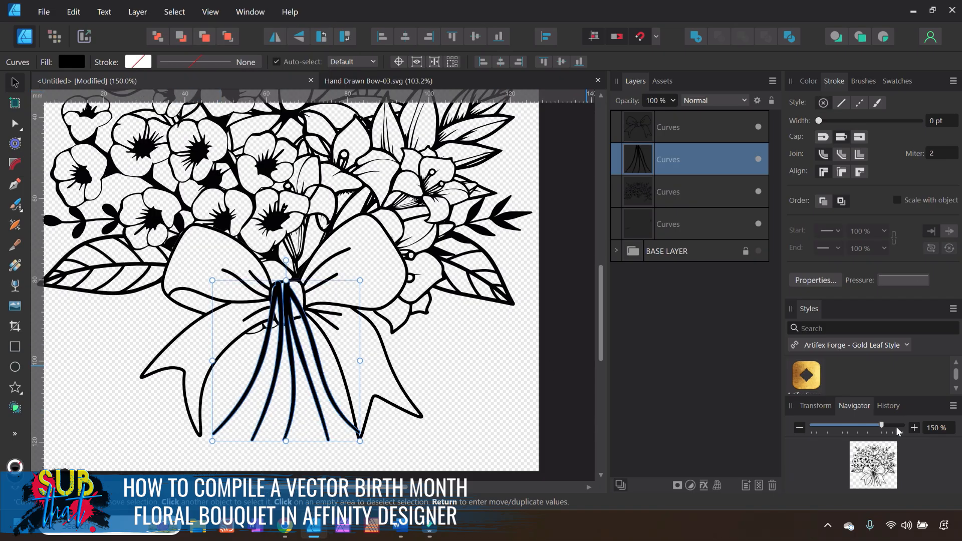
{"action": "left_click", "coordinate": [914, 428]}
{"action": "left_click", "coordinate": [914, 427]}
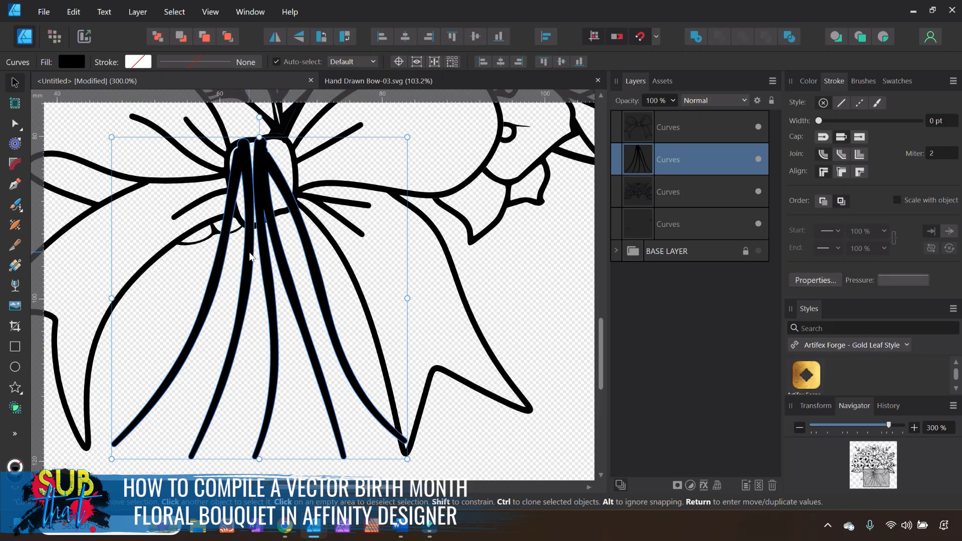
{"action": "key", "text": "shift+x"}
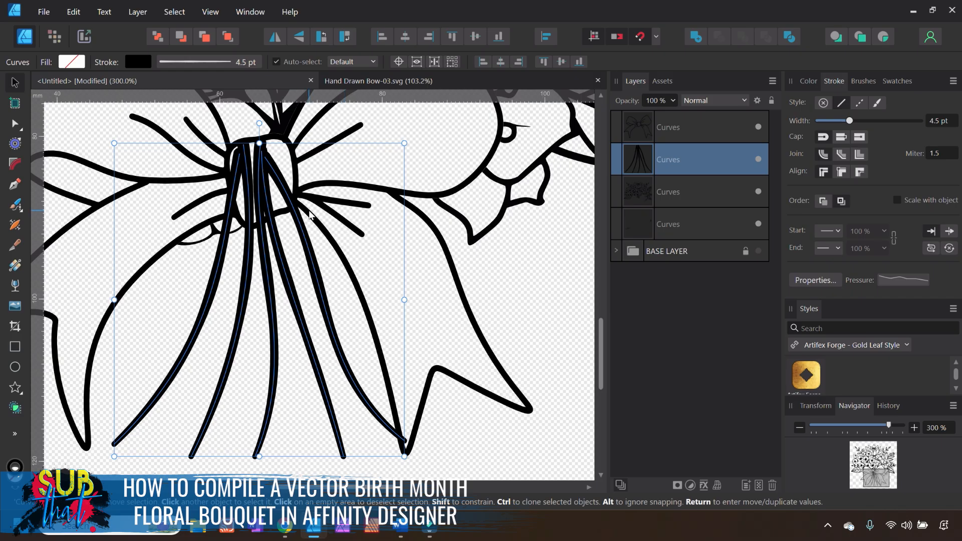
Expand the stroke of the merged stem curves into filled shapes.
{"action": "left_click", "coordinate": [137, 12]}
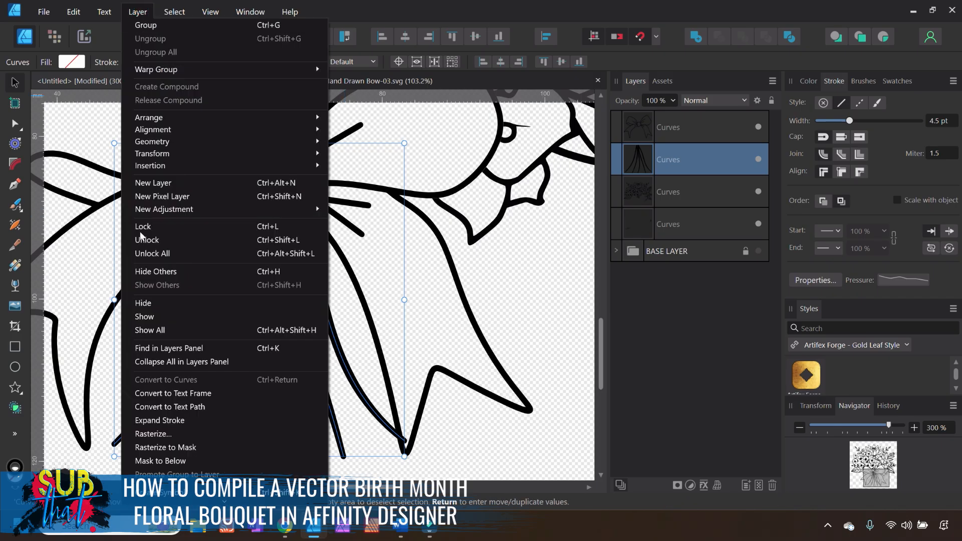
{"action": "left_click", "coordinate": [175, 420]}
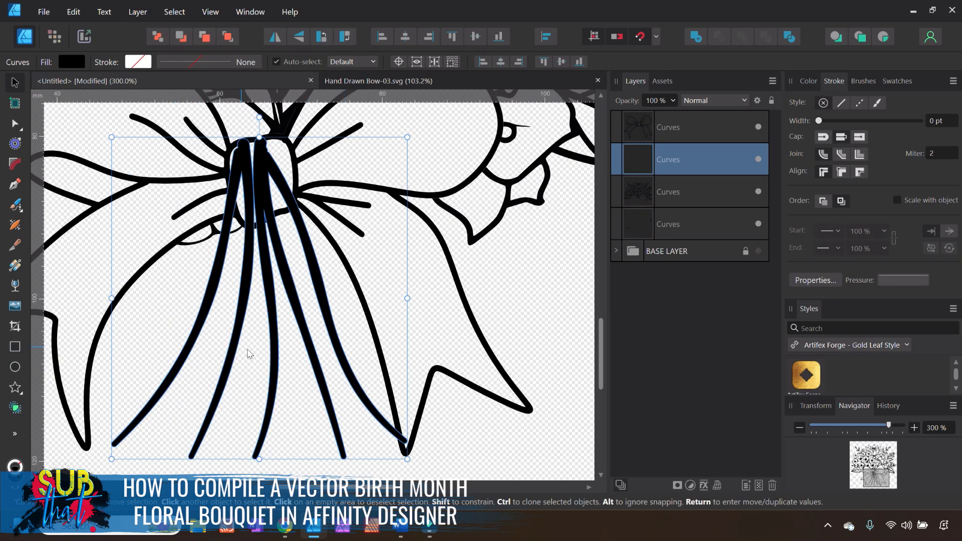
Select the stray leftover line fragments layer just above BASE LAYER, move the fragments clear of the artwork, and delete them.
{"action": "left_click", "coordinate": [550, 289]}
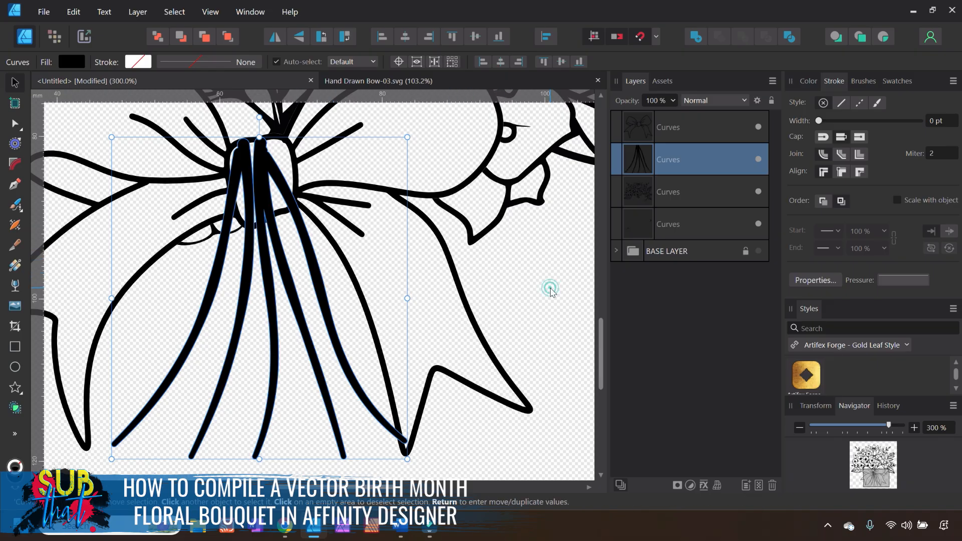
{"action": "left_click", "coordinate": [688, 224]}
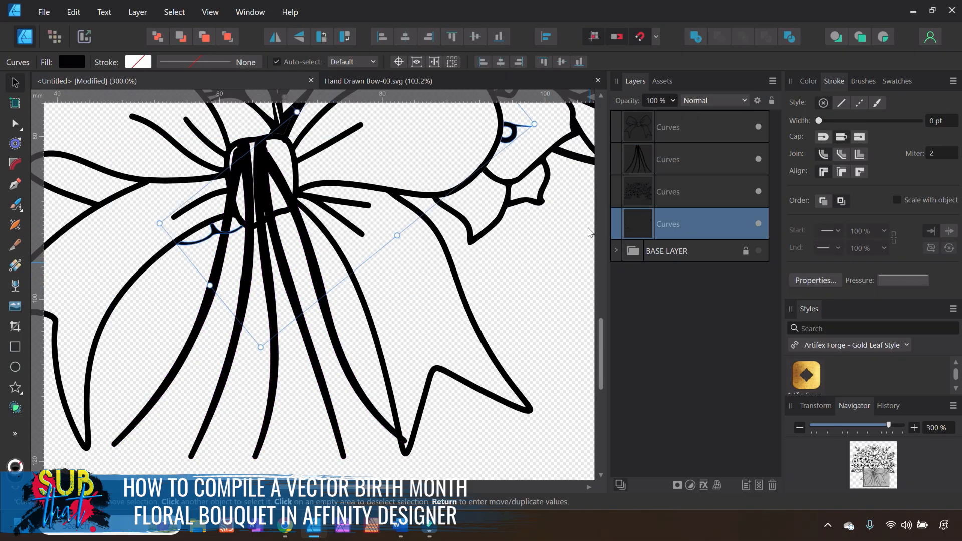
{"action": "left_click_drag", "start_coordinate": [427, 206], "coordinate": [449, 329]}
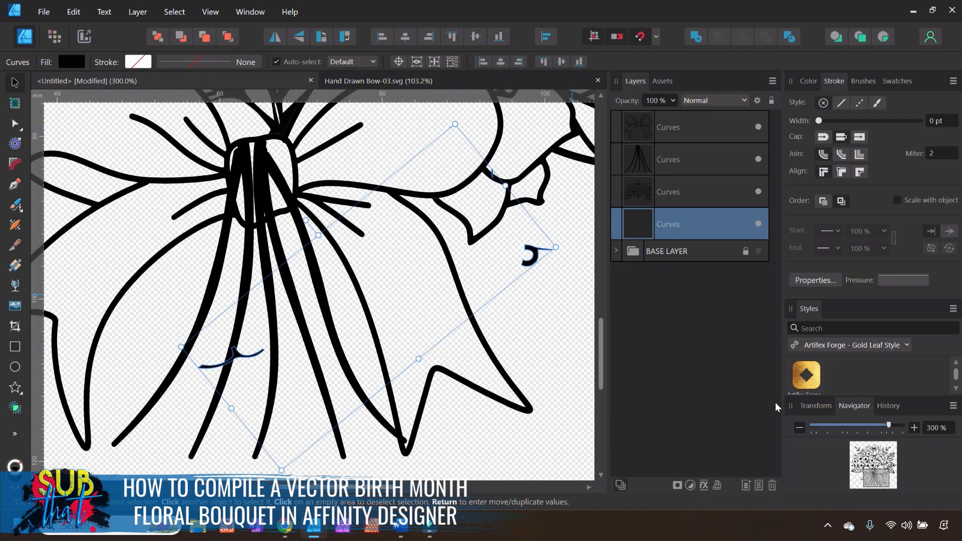
{"action": "left_click", "coordinate": [773, 486]}
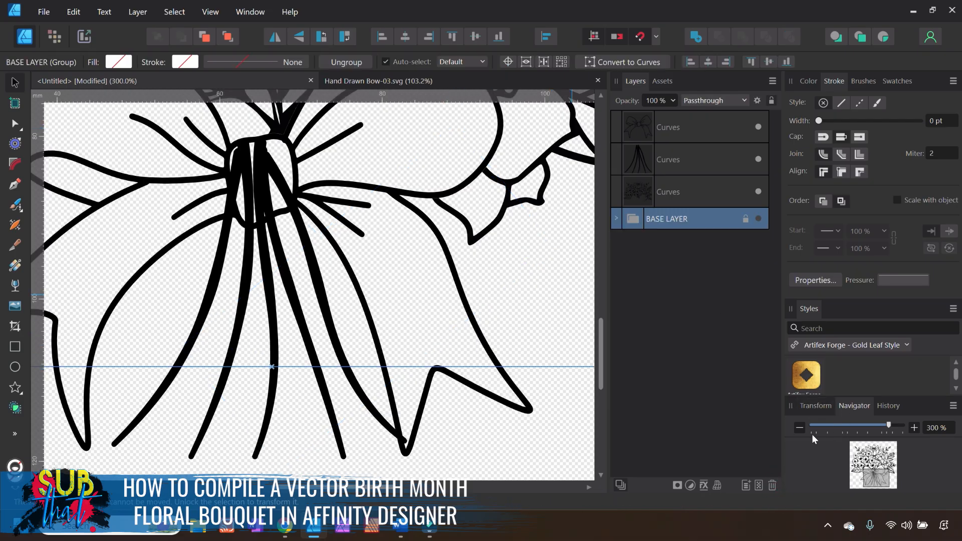
Duplicate the bow line art curves in the layer stack.
{"action": "left_click", "coordinate": [800, 428]}
{"action": "left_click", "coordinate": [800, 428]}
{"action": "scroll", "coordinate": [388, 190], "scroll_direction": "up", "scroll_amount": 4}
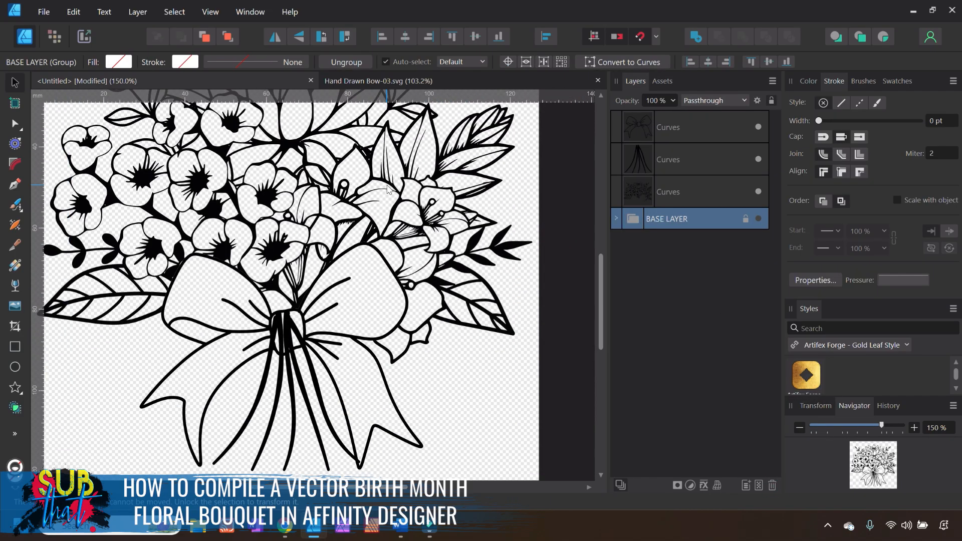
{"action": "left_click", "coordinate": [658, 169]}
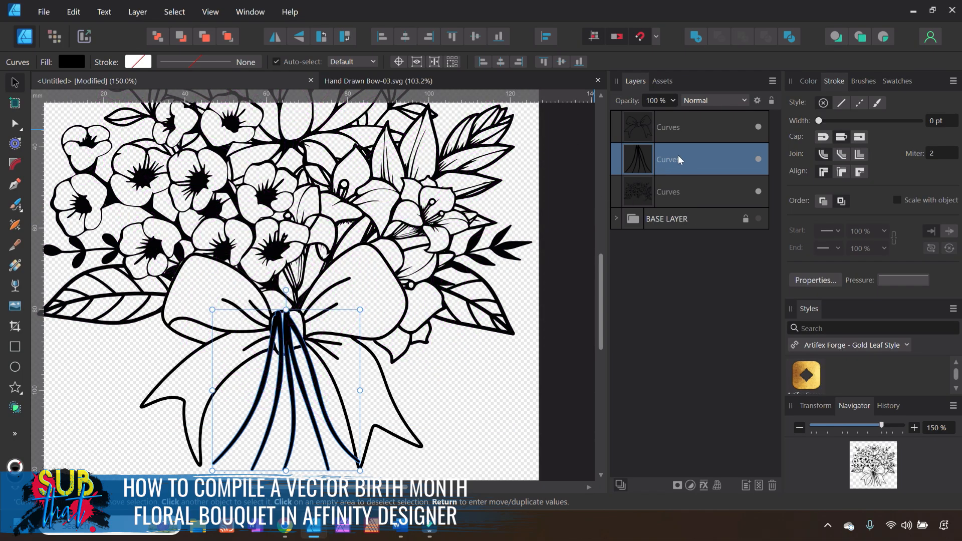
{"action": "left_click", "coordinate": [665, 129]}
{"action": "right_click", "coordinate": [696, 130]}
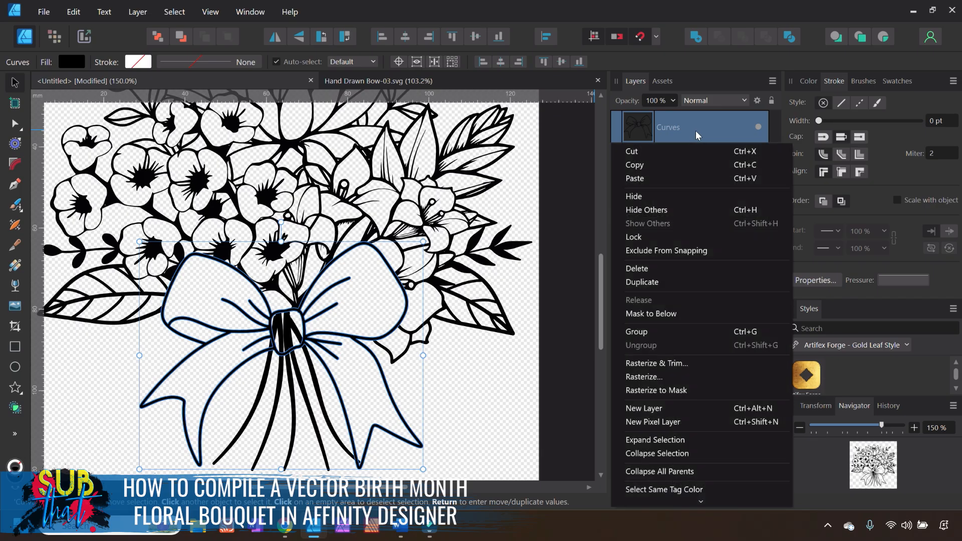
{"action": "left_click", "coordinate": [685, 285]}
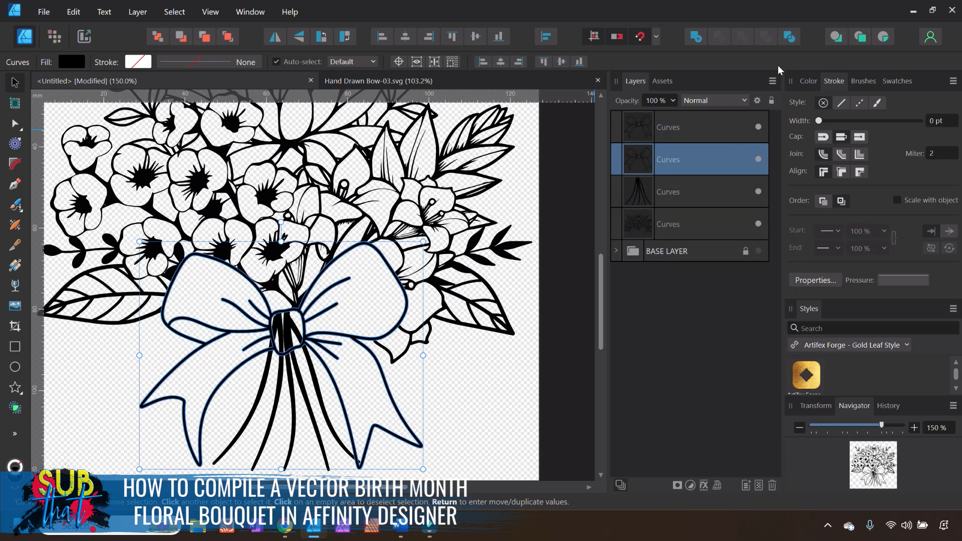
Divide the lower bow copy into separate curves and delete every piece except the solid outer silhouette.
{"action": "left_click", "coordinate": [789, 37]}
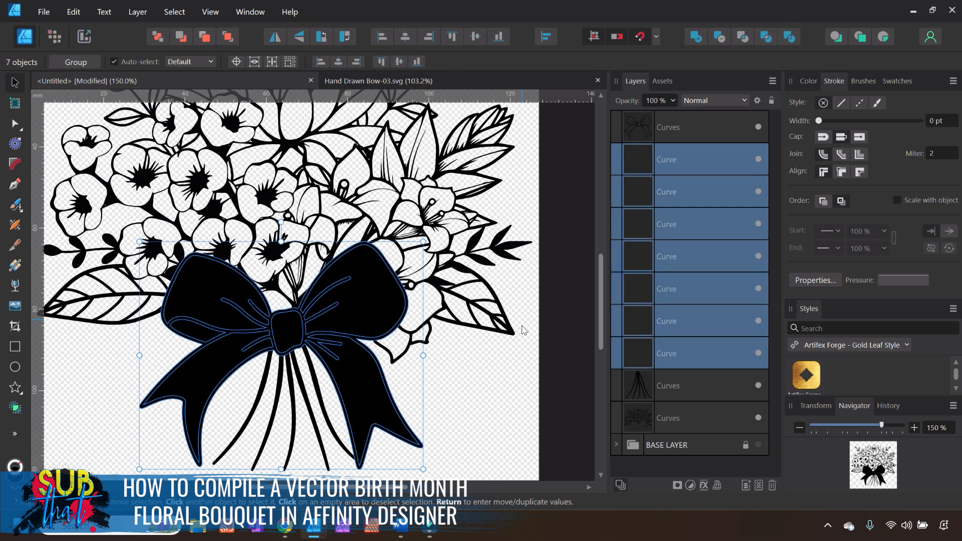
{"action": "left_click", "coordinate": [638, 357], "text": "ctrl"}
{"action": "left_click", "coordinate": [773, 486]}
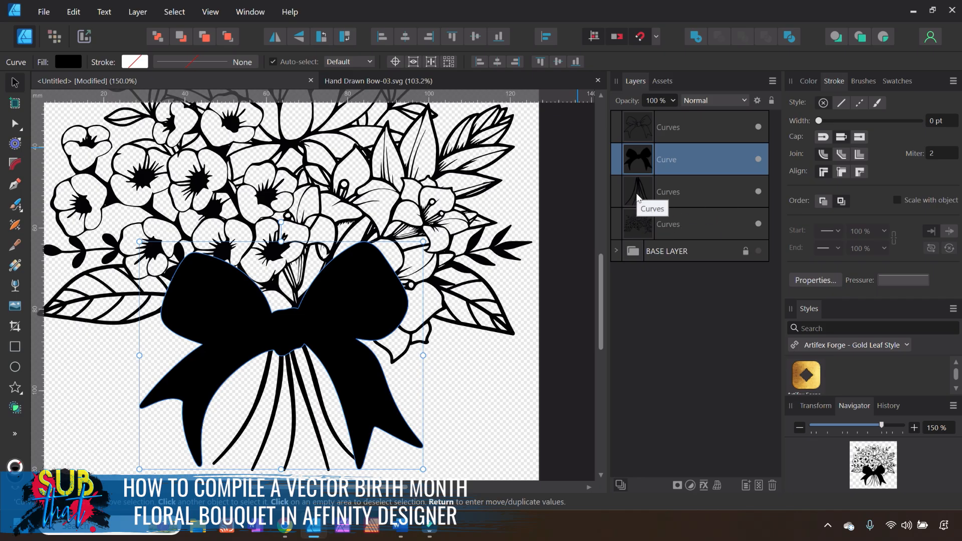
Merge the stems with the flower line art, and subtract the solid bow silhouette from the merged curves.
{"action": "left_click", "coordinate": [629, 221]}
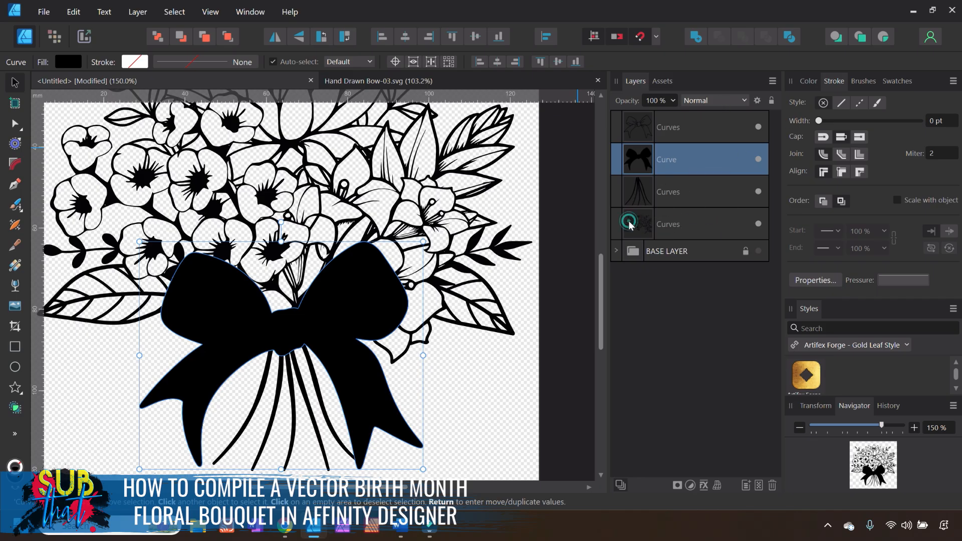
{"action": "left_click", "coordinate": [647, 190], "text": "shift"}
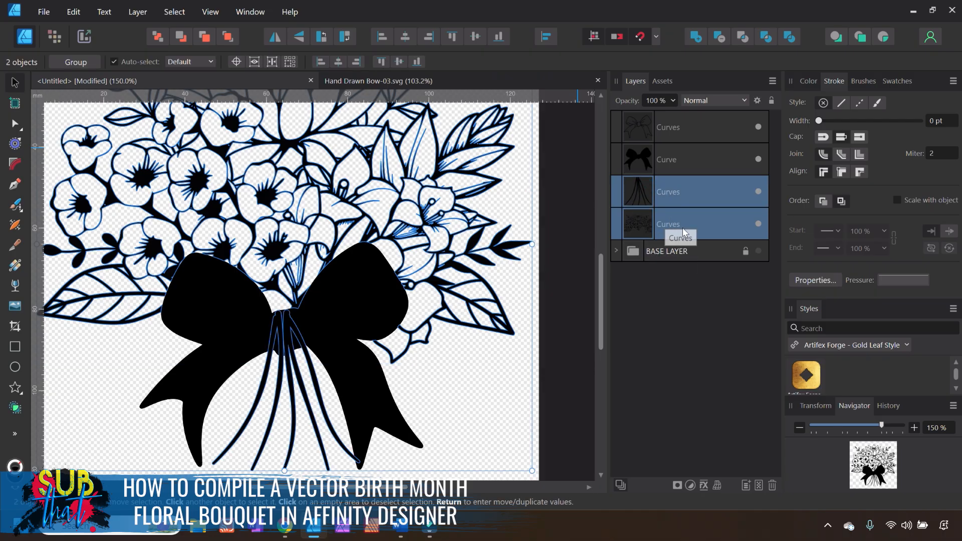
{"action": "left_click", "coordinate": [699, 42]}
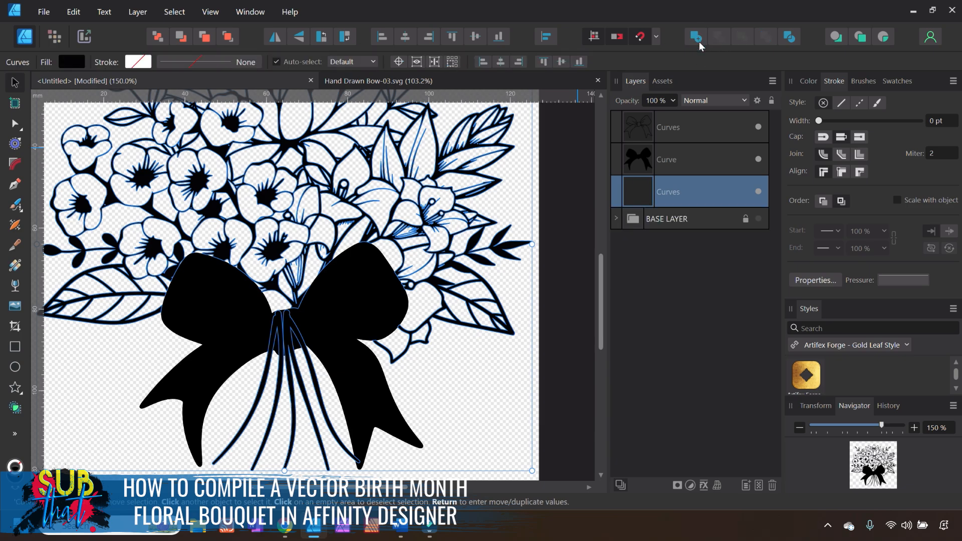
{"action": "left_click", "coordinate": [687, 158], "text": "shift"}
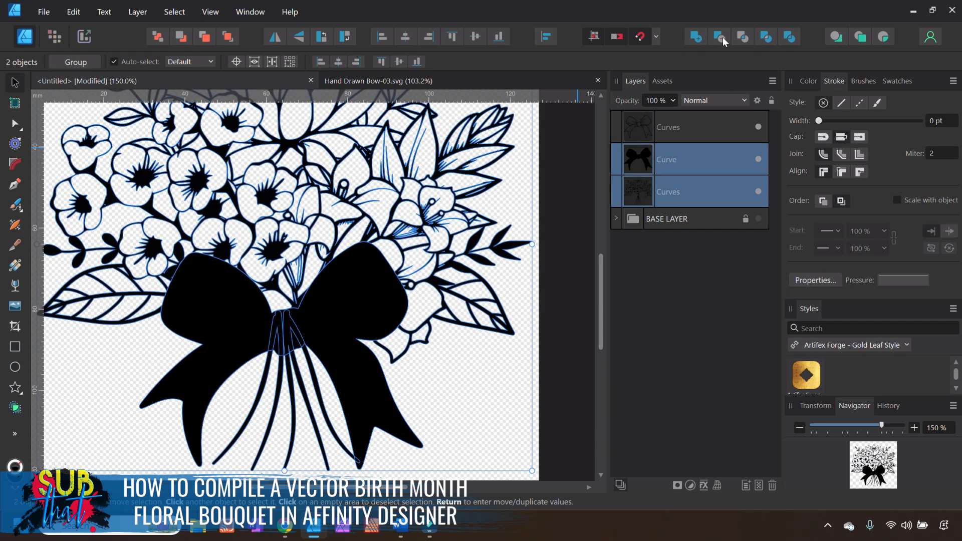
{"action": "left_click", "coordinate": [723, 37]}
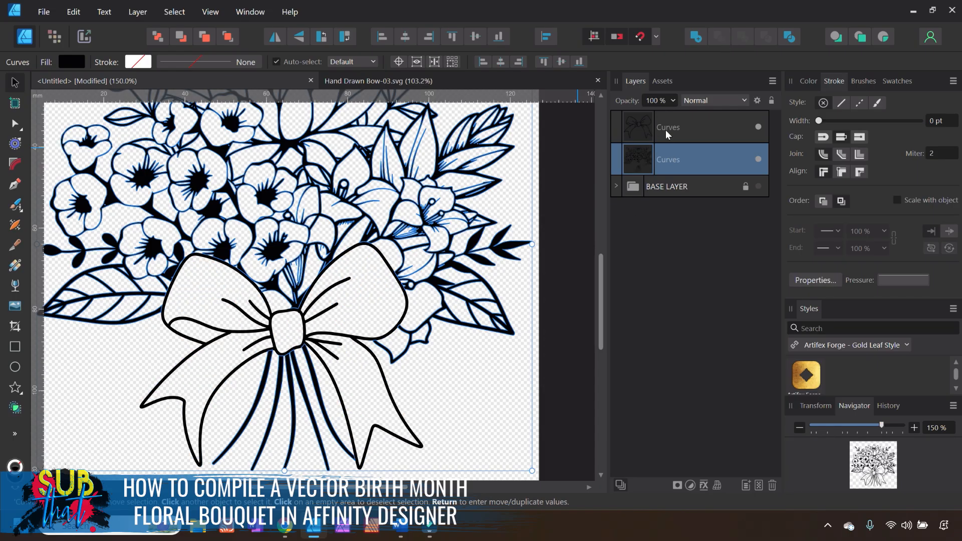
Merge the bow line art with the trimmed bouquet into one curves object and check the whole design.
{"action": "left_click", "coordinate": [666, 131], "text": "shift"}
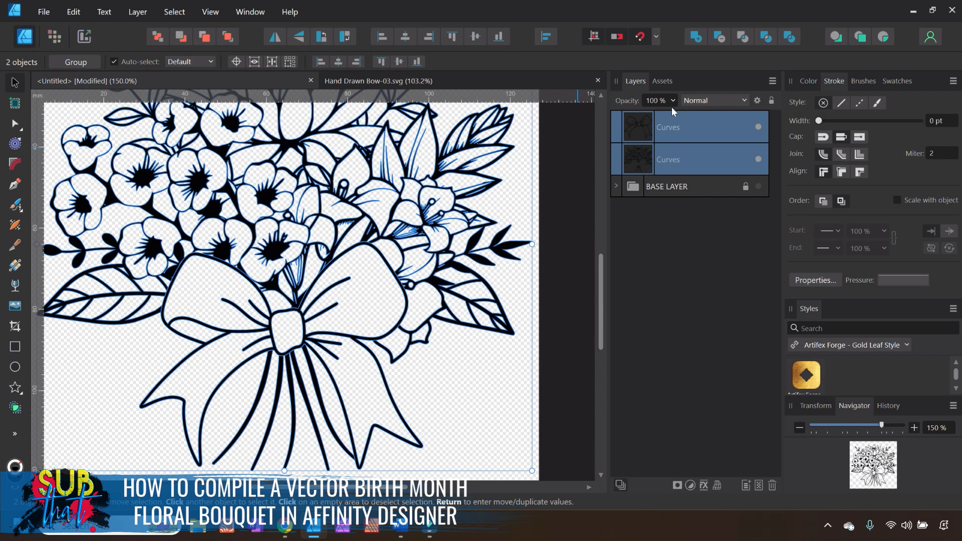
{"action": "left_click", "coordinate": [696, 38]}
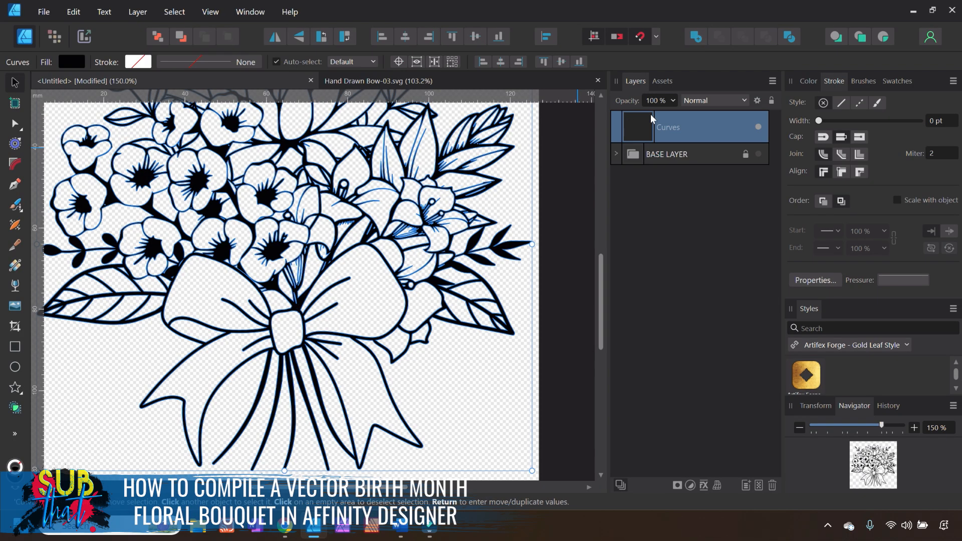
{"action": "left_click", "coordinate": [549, 272]}
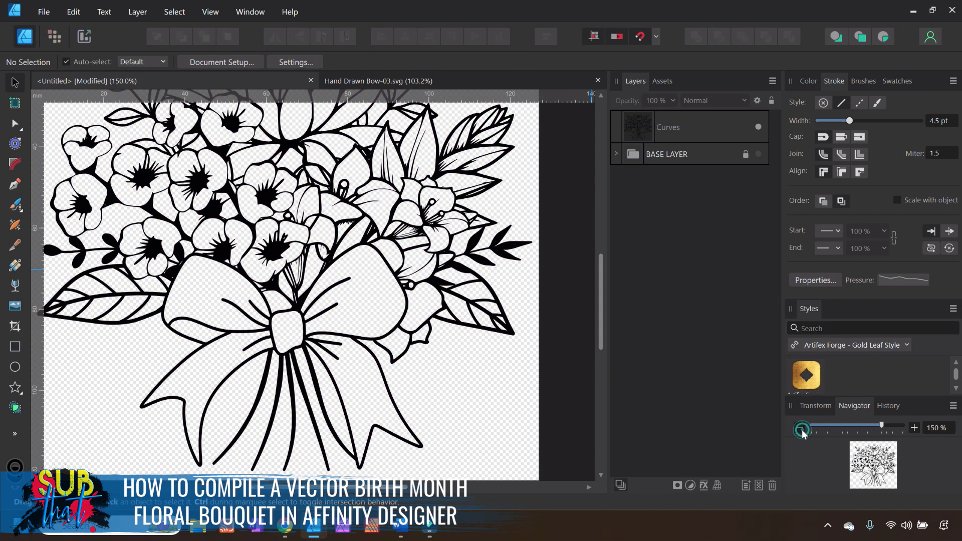
{"action": "left_click", "coordinate": [800, 427]}
{"action": "left_click", "coordinate": [359, 244]}
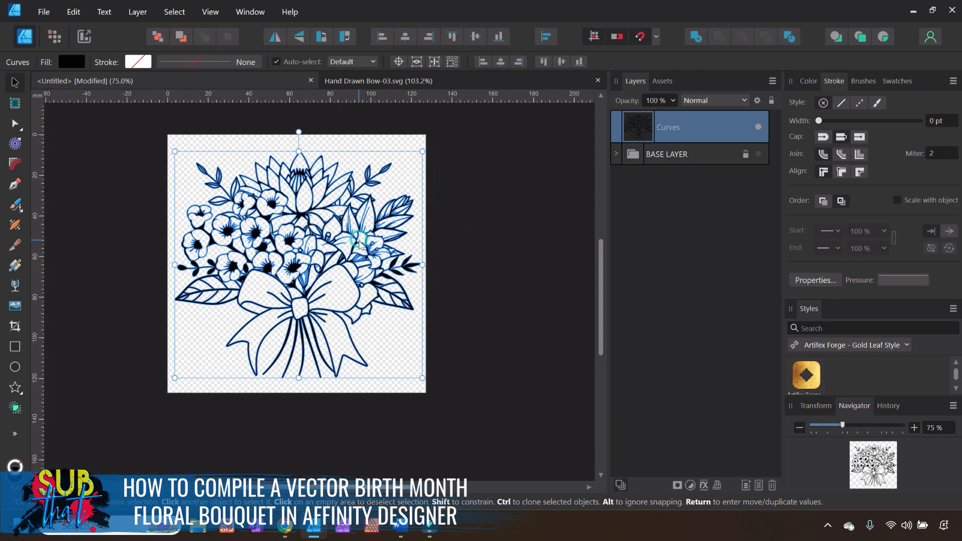
{"action": "left_click", "coordinate": [460, 304]}
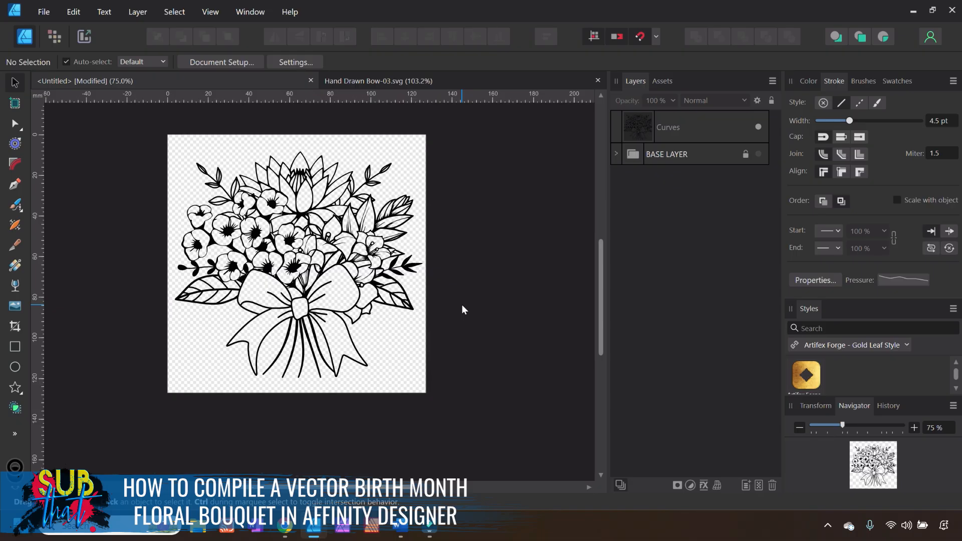
Start exporting the finished bouquet document and set the export file format to PDF.
{"action": "left_click", "coordinate": [914, 428]}
{"action": "scroll", "coordinate": [601, 322], "scroll_direction": "up", "scroll_amount": 2}
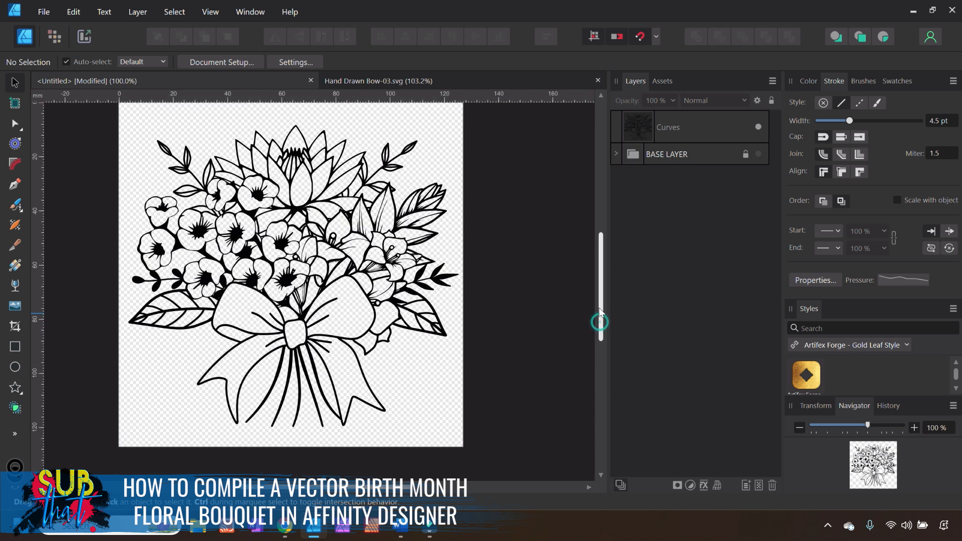
{"action": "left_click", "coordinate": [42, 15]}
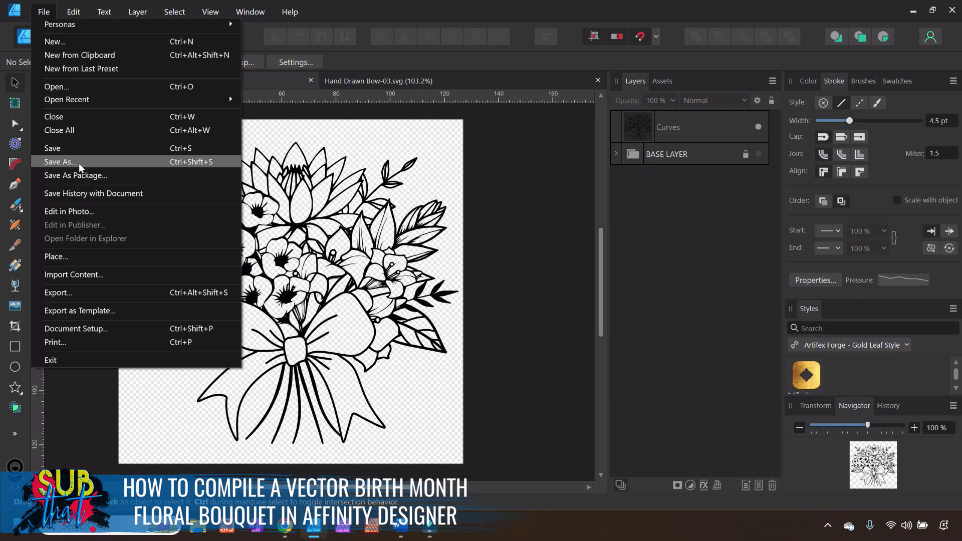
{"action": "left_click", "coordinate": [88, 296]}
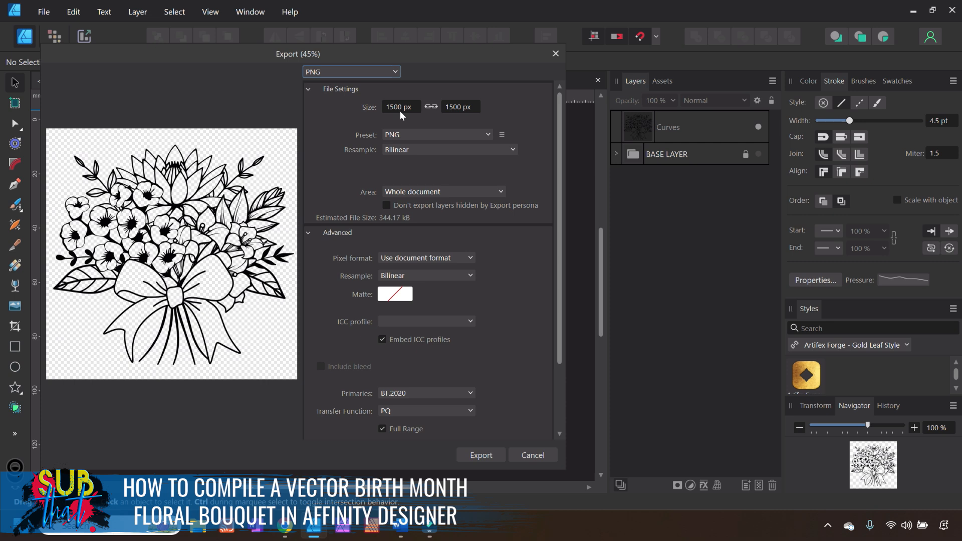
{"action": "left_click", "coordinate": [347, 71]}
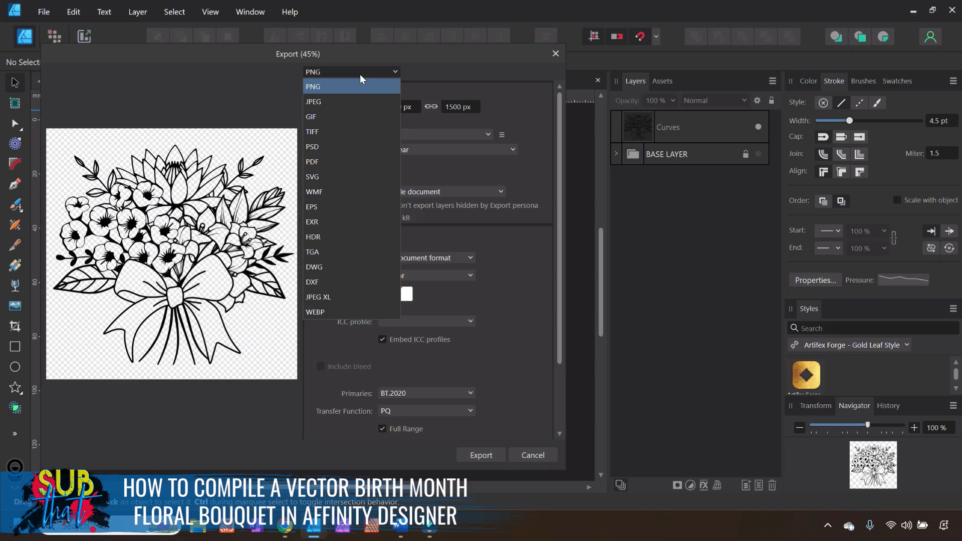
{"action": "left_click", "coordinate": [332, 165]}
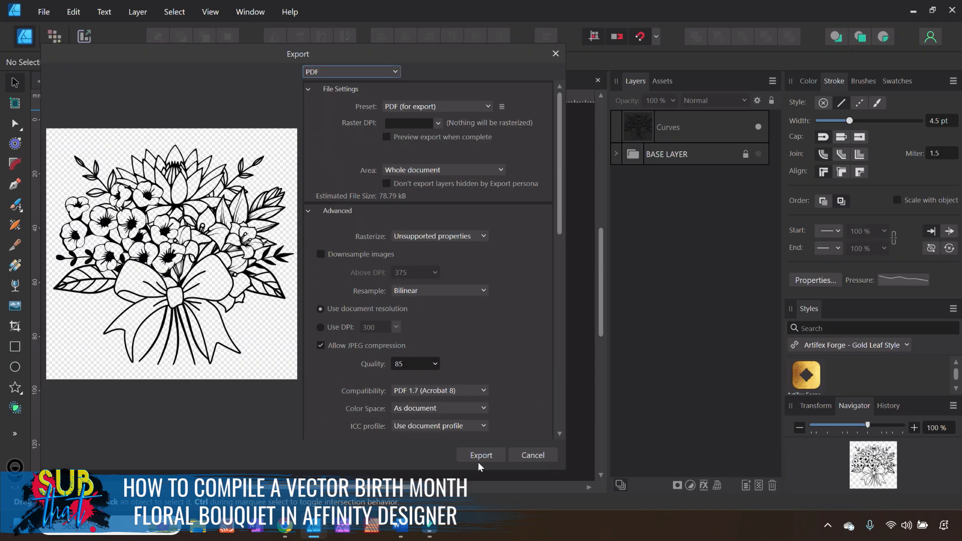